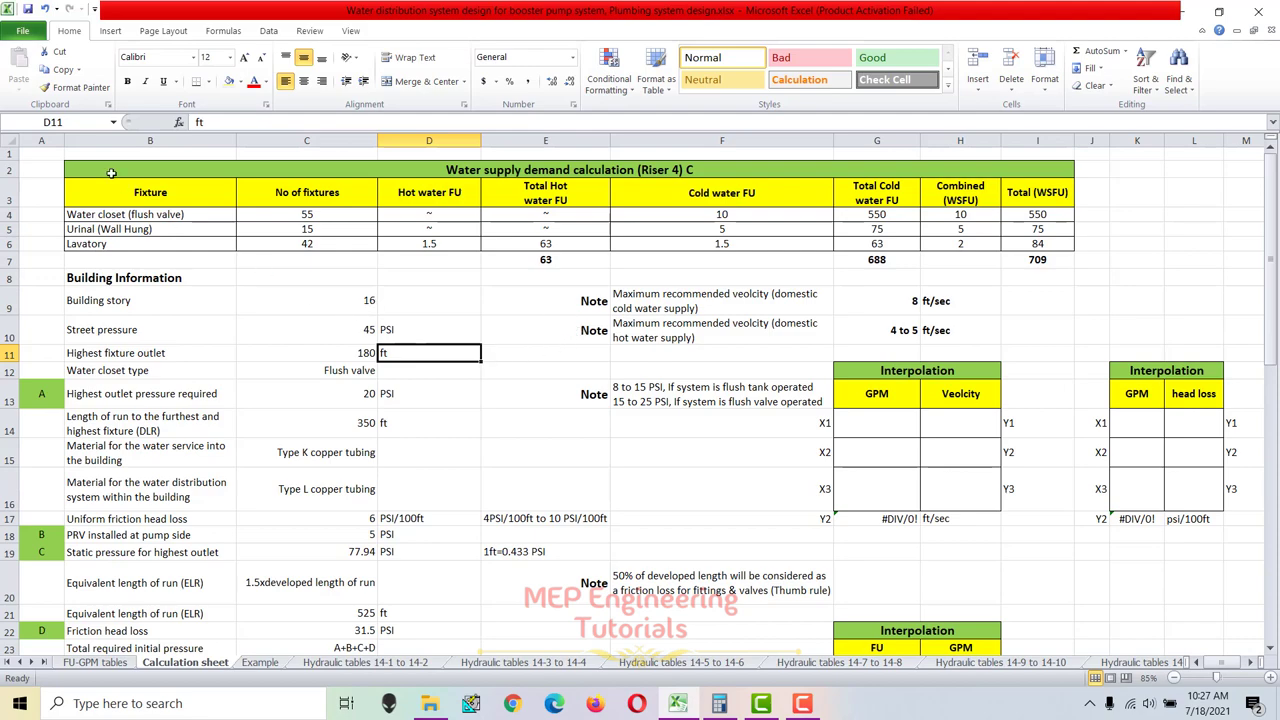
Review the full calculation range, the fixture unit and GPM tables, and the distribution system diagram on the Example sheet.
{"action": "left_click_drag", "start_coordinate": [89, 162], "coordinate": [1040, 632]}
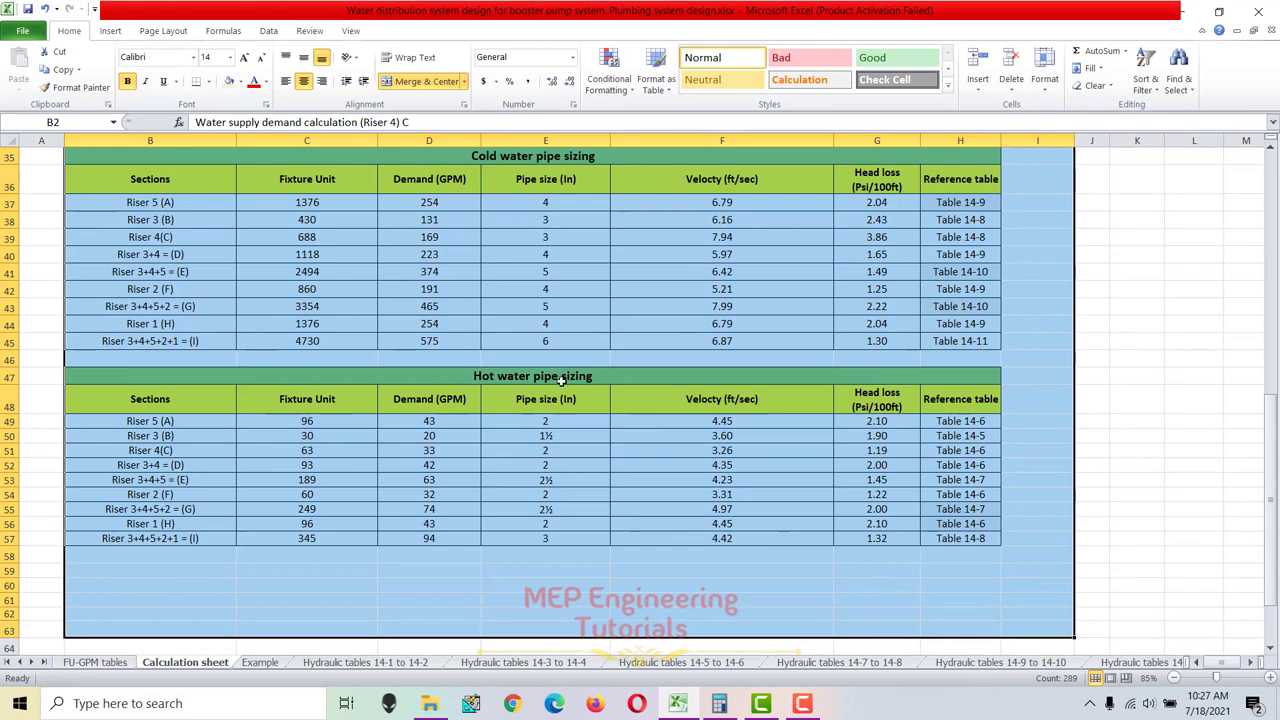
{"action": "scroll", "coordinate": [505, 308], "scroll_direction": "up", "scroll_amount": 11}
{"action": "left_click", "coordinate": [401, 356]}
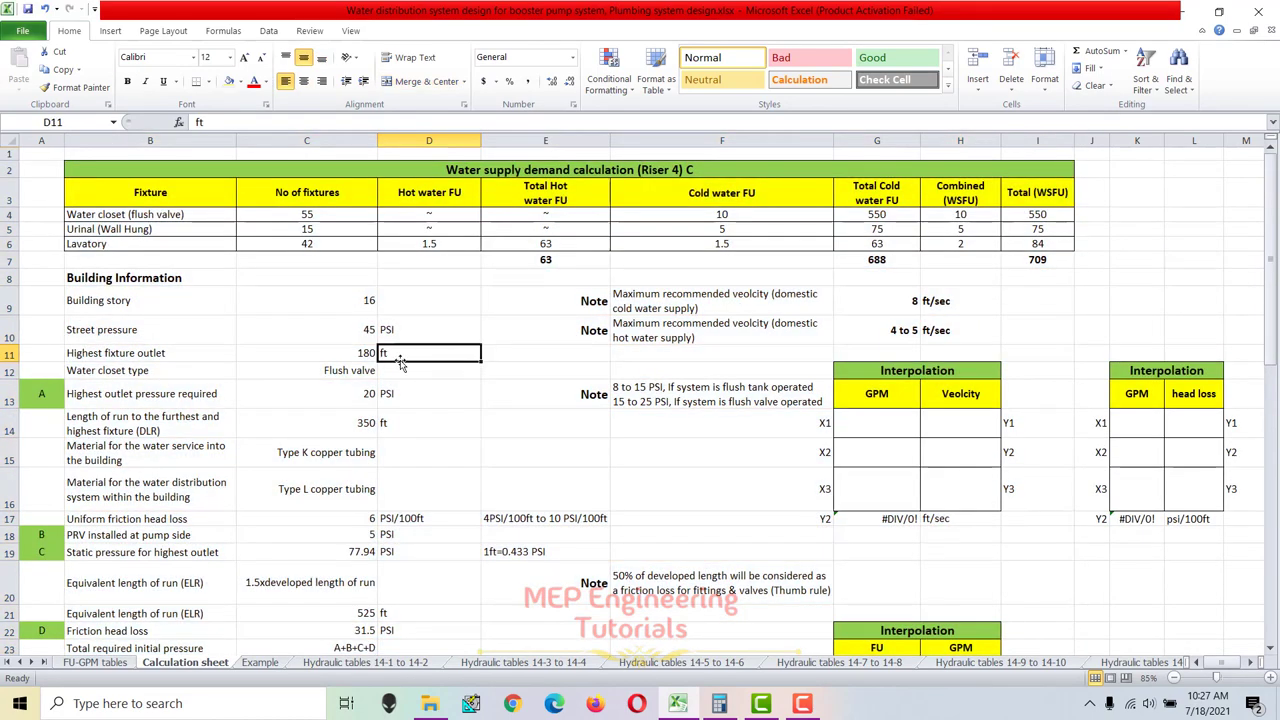
{"action": "left_click", "coordinate": [95, 663]}
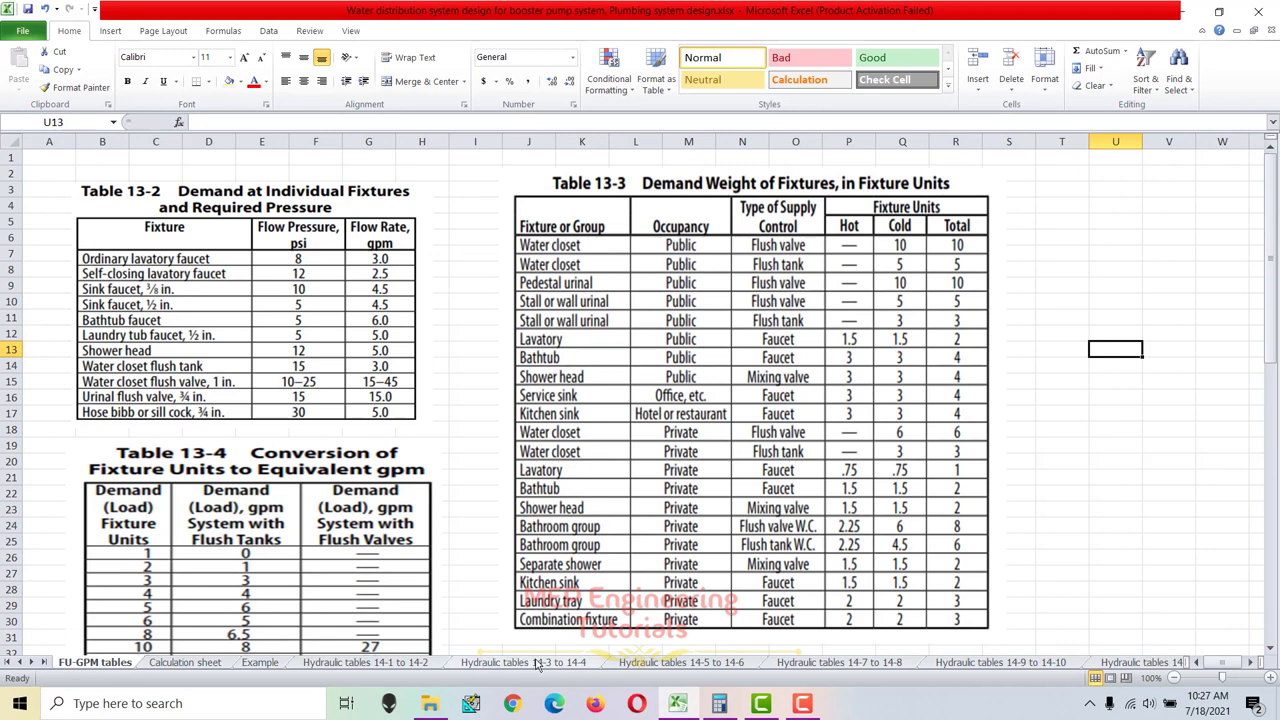
{"action": "left_click", "coordinate": [262, 663]}
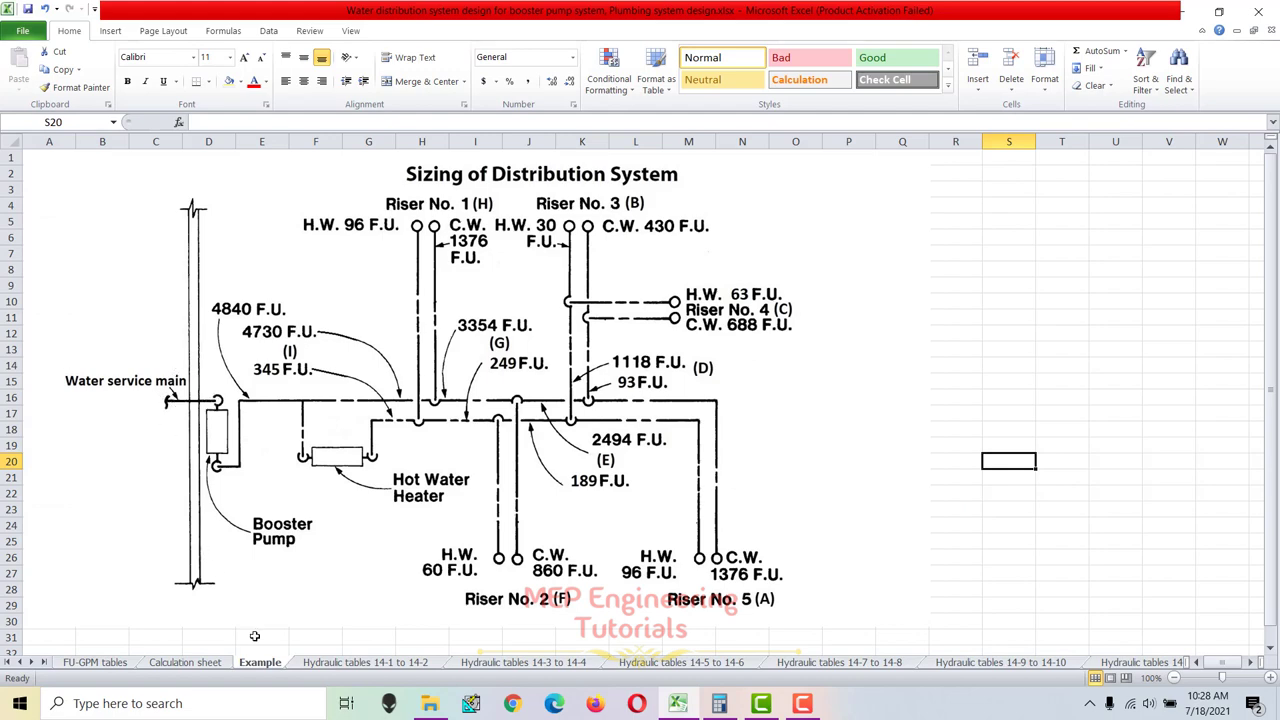
Examine the building story and street pressure rows on the Calculation sheet, and bring up the Example diagram for reference.
{"action": "left_click", "coordinate": [222, 664]}
{"action": "left_click_drag", "start_coordinate": [127, 280], "coordinate": [690, 305]}
{"action": "left_click", "coordinate": [155, 300]}
{"action": "left_click_drag", "start_coordinate": [155, 300], "coordinate": [394, 311]}
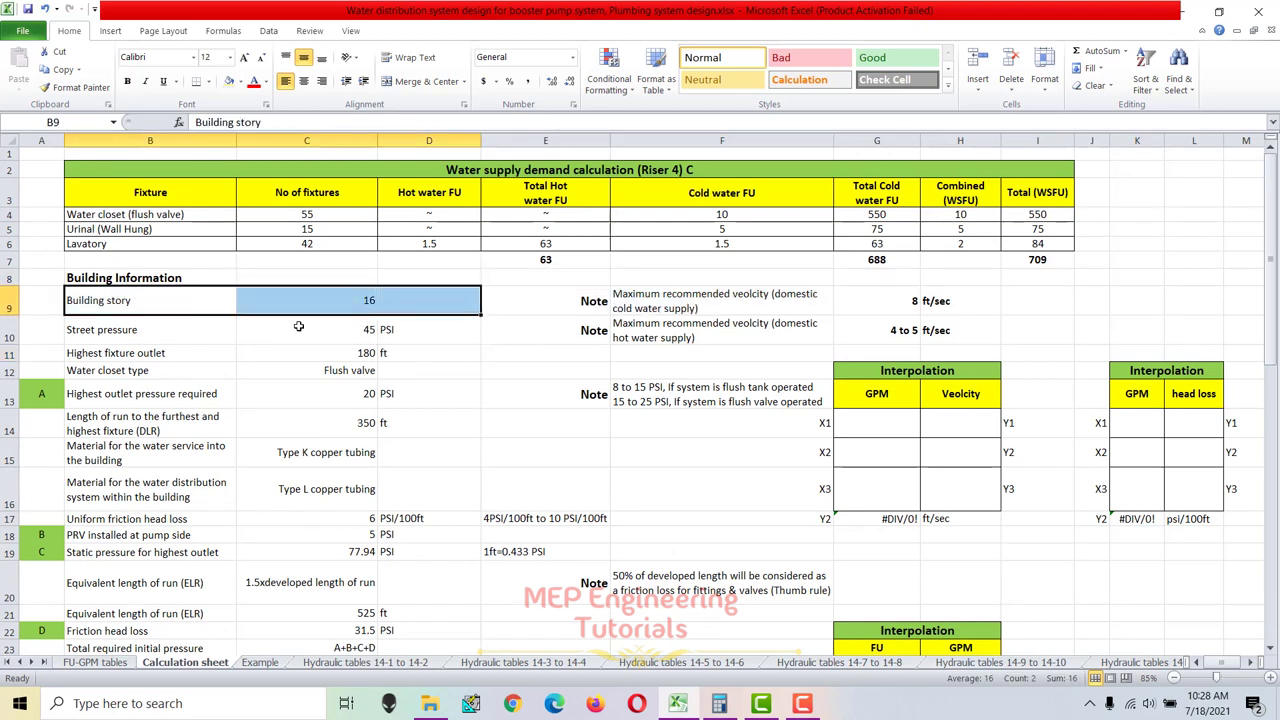
{"action": "left_click_drag", "start_coordinate": [127, 329], "coordinate": [480, 332]}
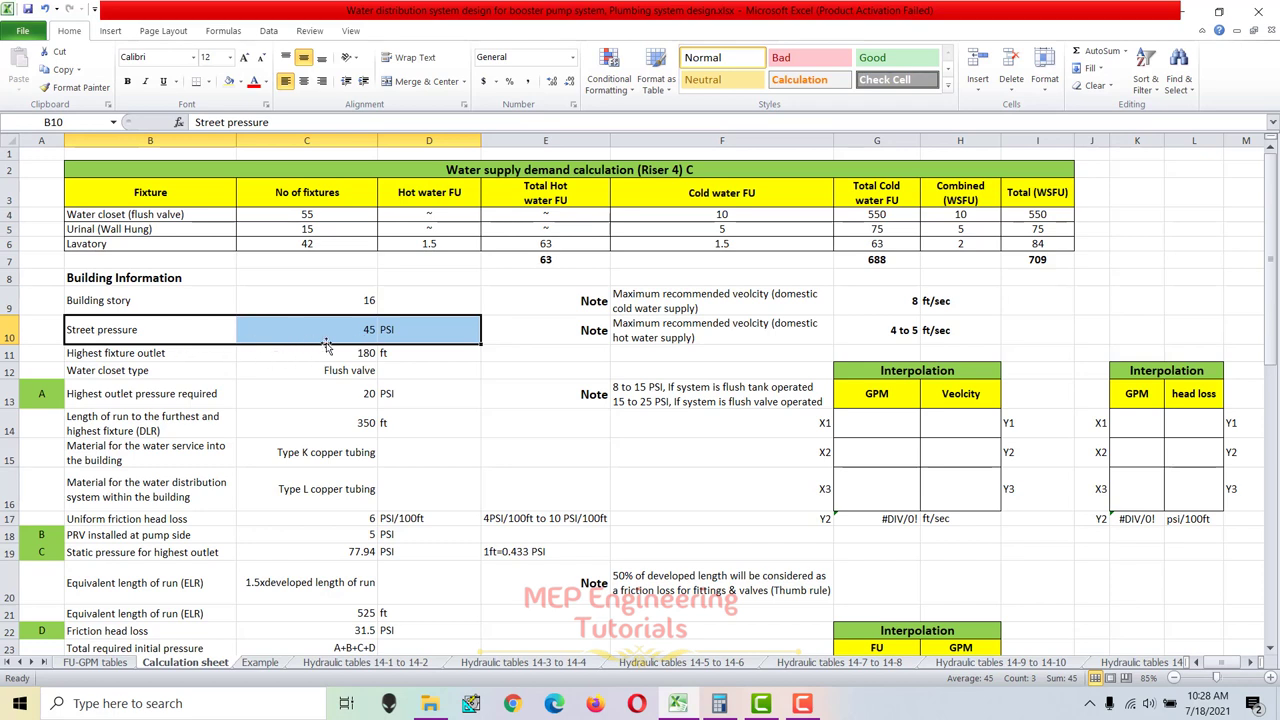
{"action": "left_click", "coordinate": [355, 336]}
{"action": "left_click_drag", "start_coordinate": [159, 331], "coordinate": [413, 330]}
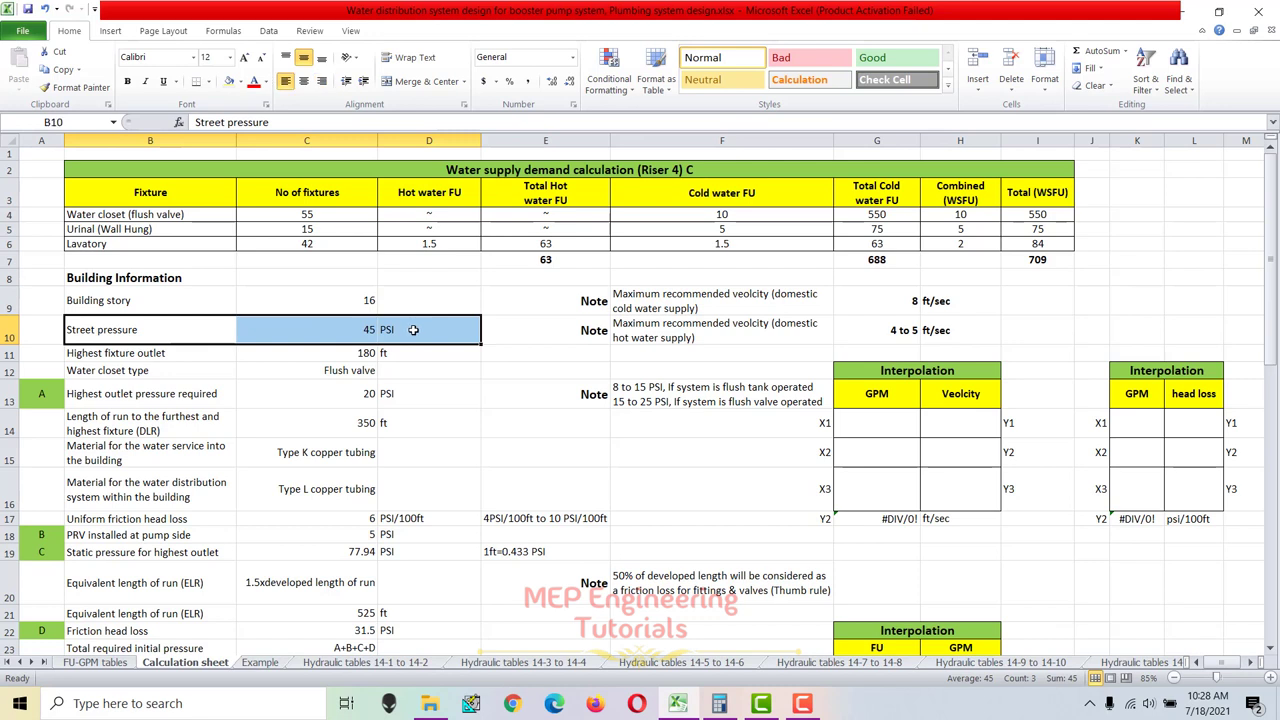
{"action": "left_click", "coordinate": [351, 332]}
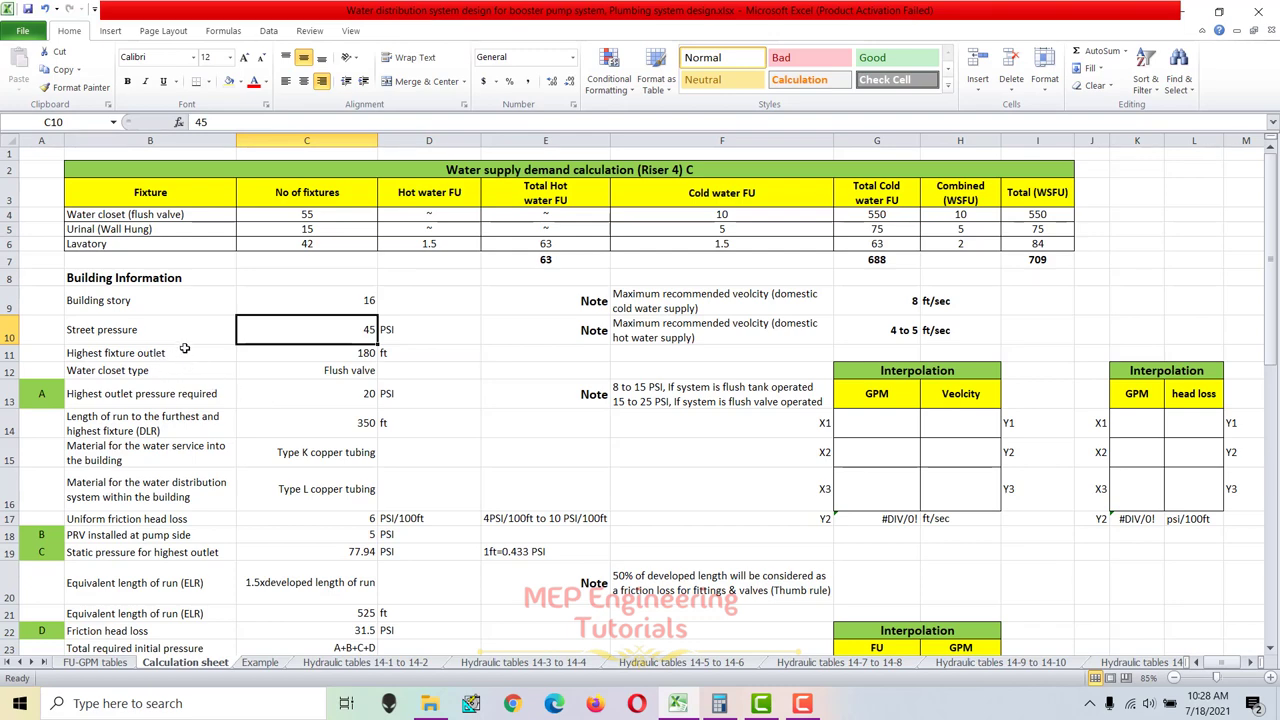
{"action": "left_click", "coordinate": [260, 662]}
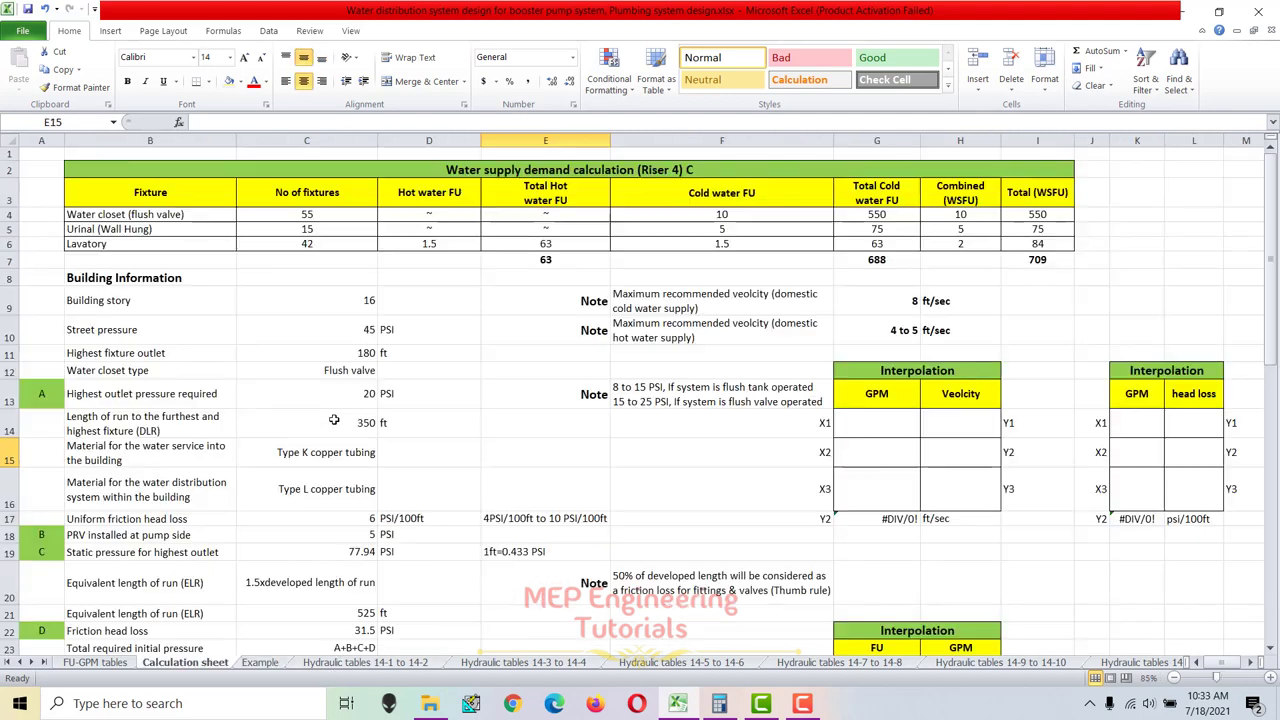
Examine the highest fixture outlet row together with the static pressure row and its feet-to-PSI conversion.
{"action": "left_click", "coordinate": [294, 427]}
{"action": "left_click", "coordinate": [121, 352]}
{"action": "left_click_drag", "start_coordinate": [220, 352], "coordinate": [422, 352]}
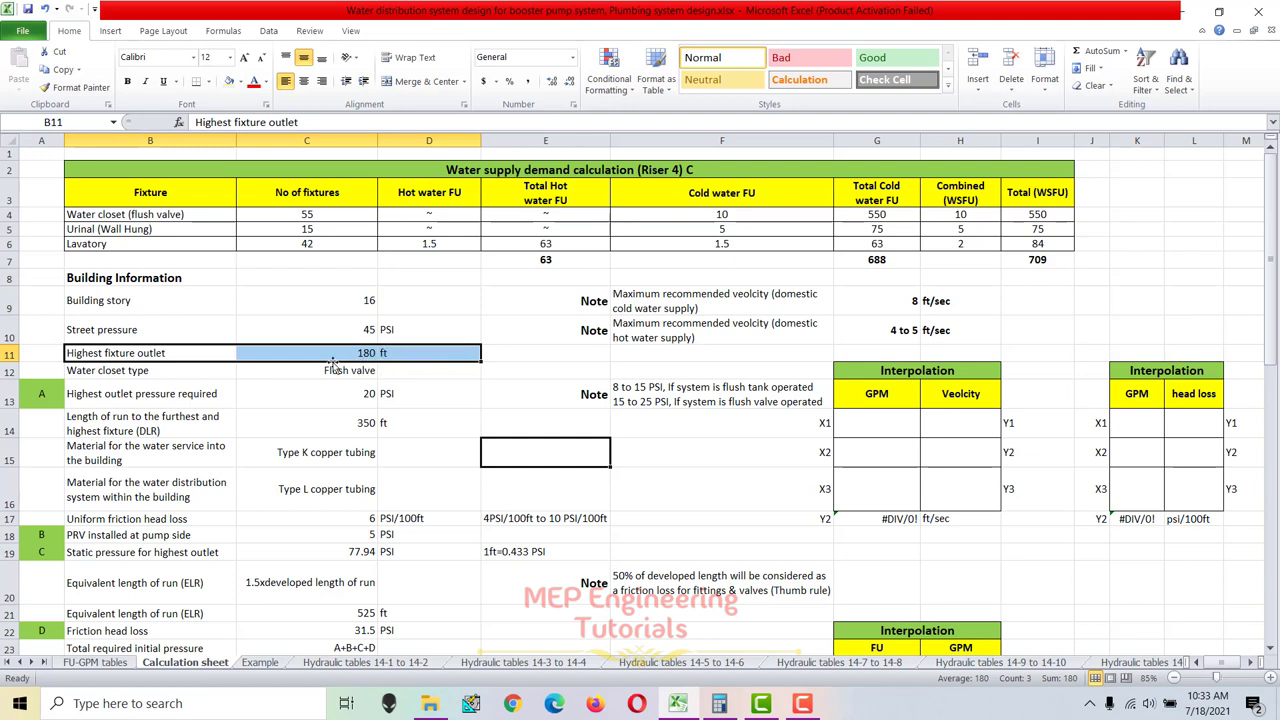
{"action": "left_click_drag", "start_coordinate": [140, 354], "coordinate": [410, 353]}
{"action": "left_click", "coordinate": [159, 554]}
{"action": "left_click_drag", "start_coordinate": [217, 555], "coordinate": [545, 552]}
{"action": "left_click_drag", "start_coordinate": [120, 355], "coordinate": [425, 355]}
Examine the water closet type and highest outlet pressure rows against the note on flush tank and flush valve pressures.
{"action": "left_click_drag", "start_coordinate": [137, 375], "coordinate": [390, 395]}
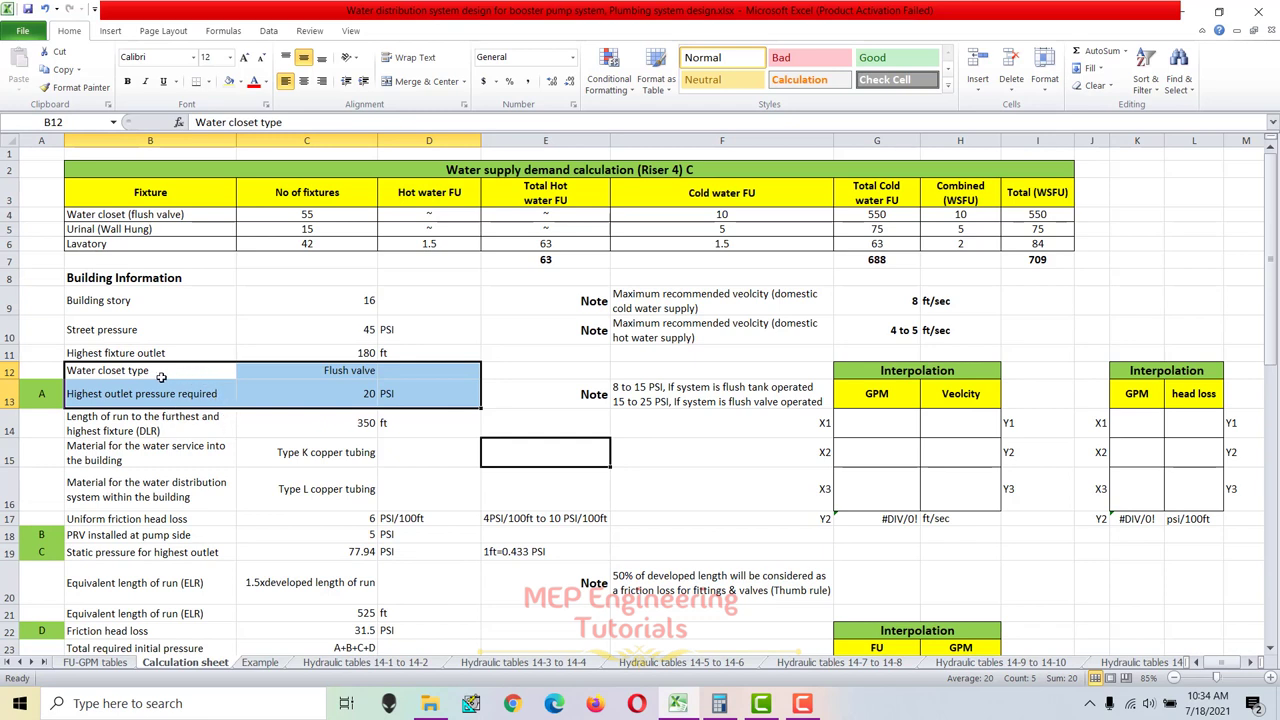
{"action": "left_click_drag", "start_coordinate": [130, 370], "coordinate": [405, 387]}
{"action": "left_click_drag", "start_coordinate": [90, 395], "coordinate": [436, 410]}
{"action": "left_click_drag", "start_coordinate": [604, 390], "coordinate": [730, 389]}
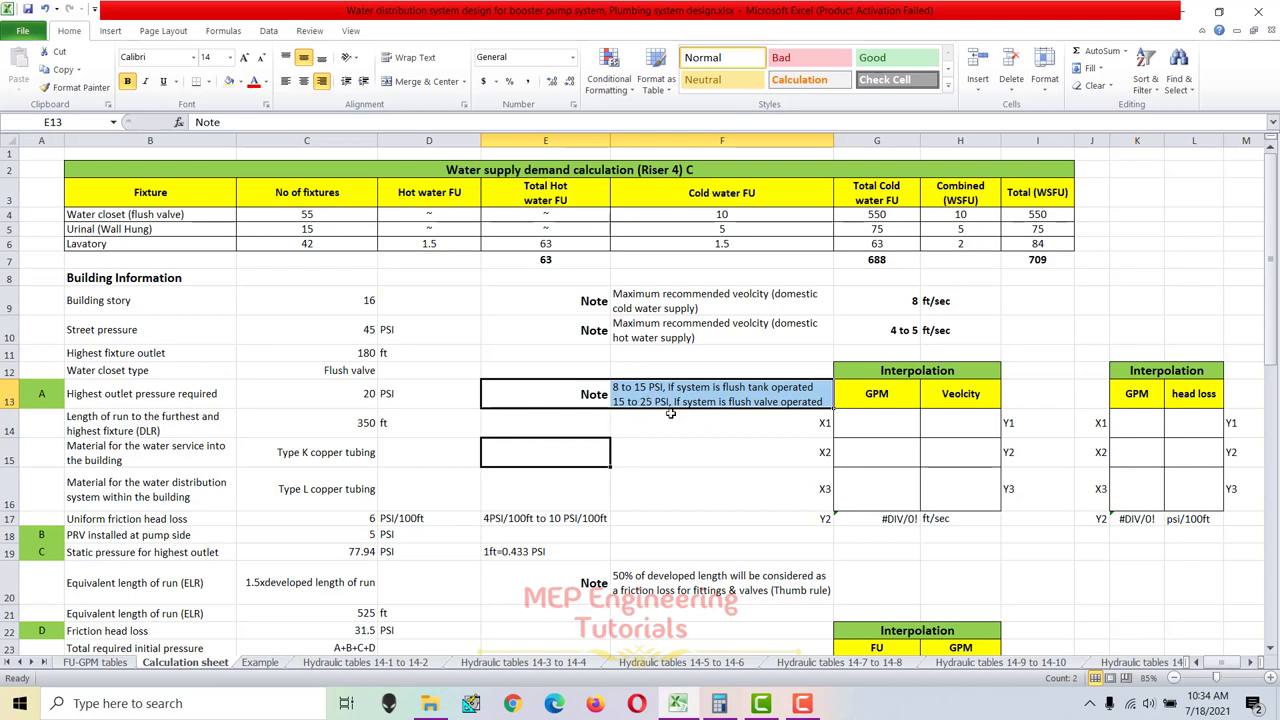
{"action": "left_click_drag", "start_coordinate": [158, 376], "coordinate": [355, 387]}
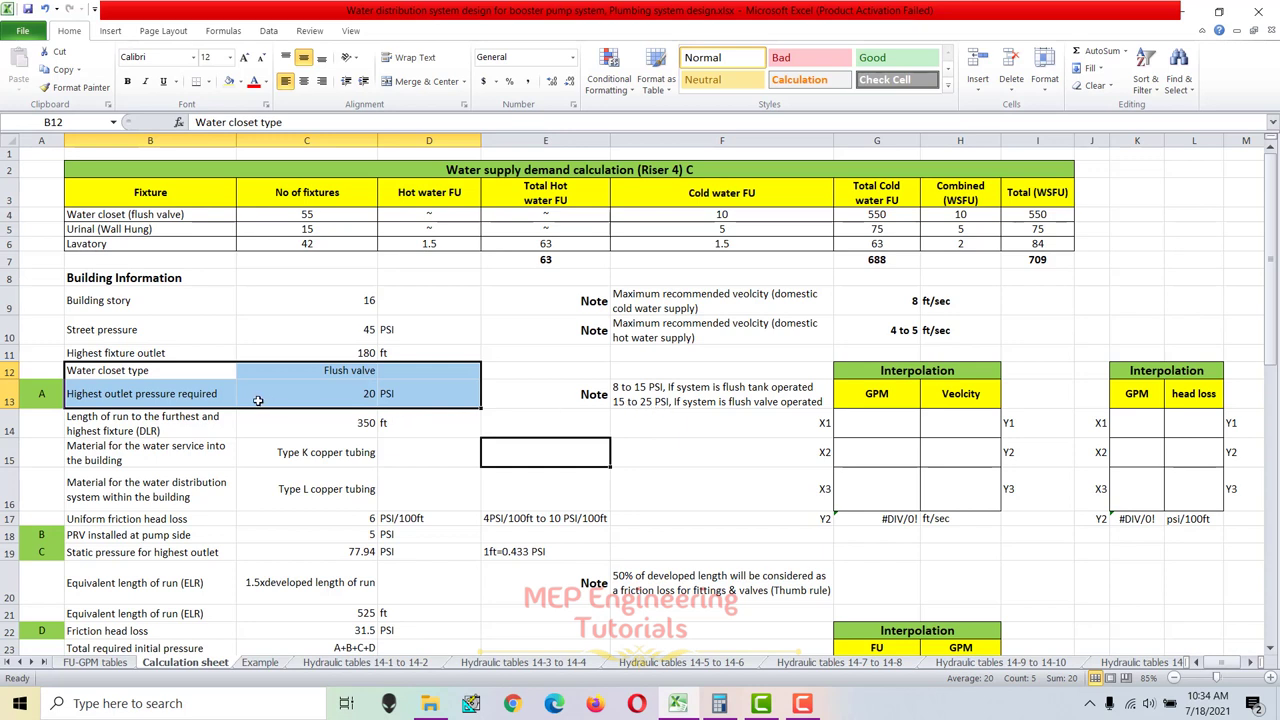
{"action": "left_click_drag", "start_coordinate": [183, 395], "coordinate": [397, 402]}
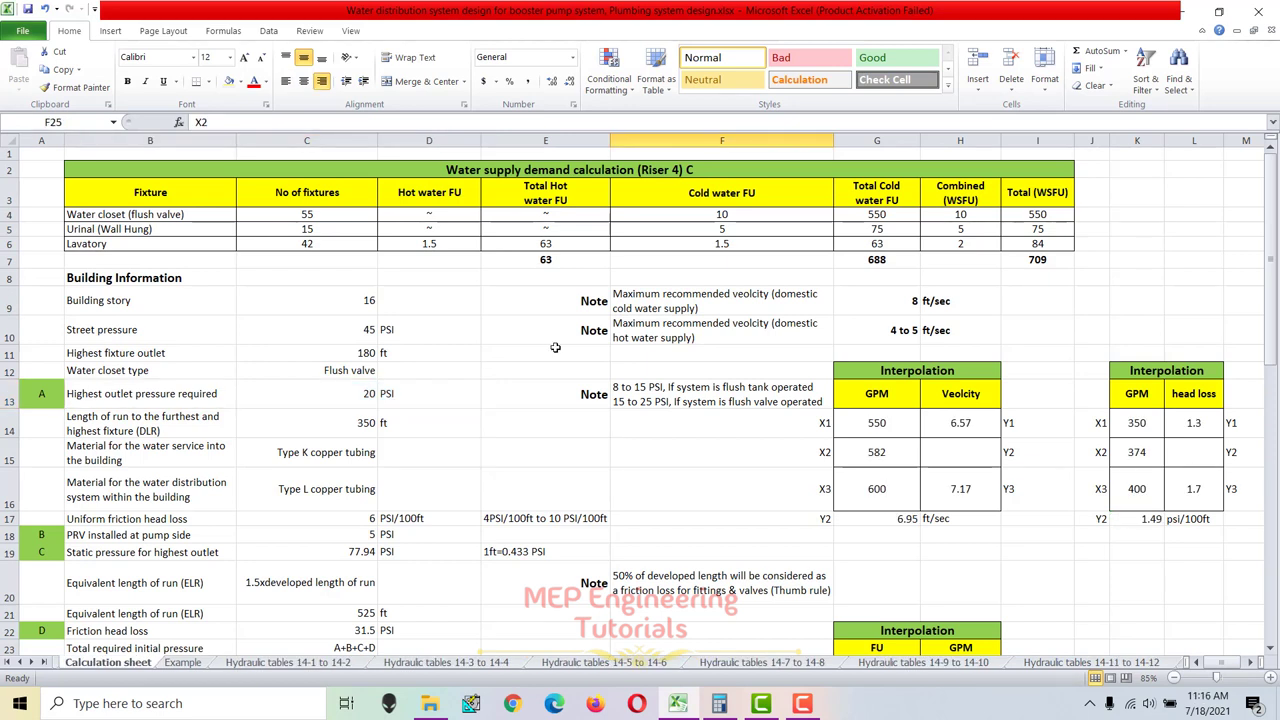
Check the street pressure entry and the developed length of run entry in the building information.
{"action": "left_click", "coordinate": [370, 330]}
{"action": "scroll", "coordinate": [450, 344], "scroll_direction": "down", "scroll_amount": 1}
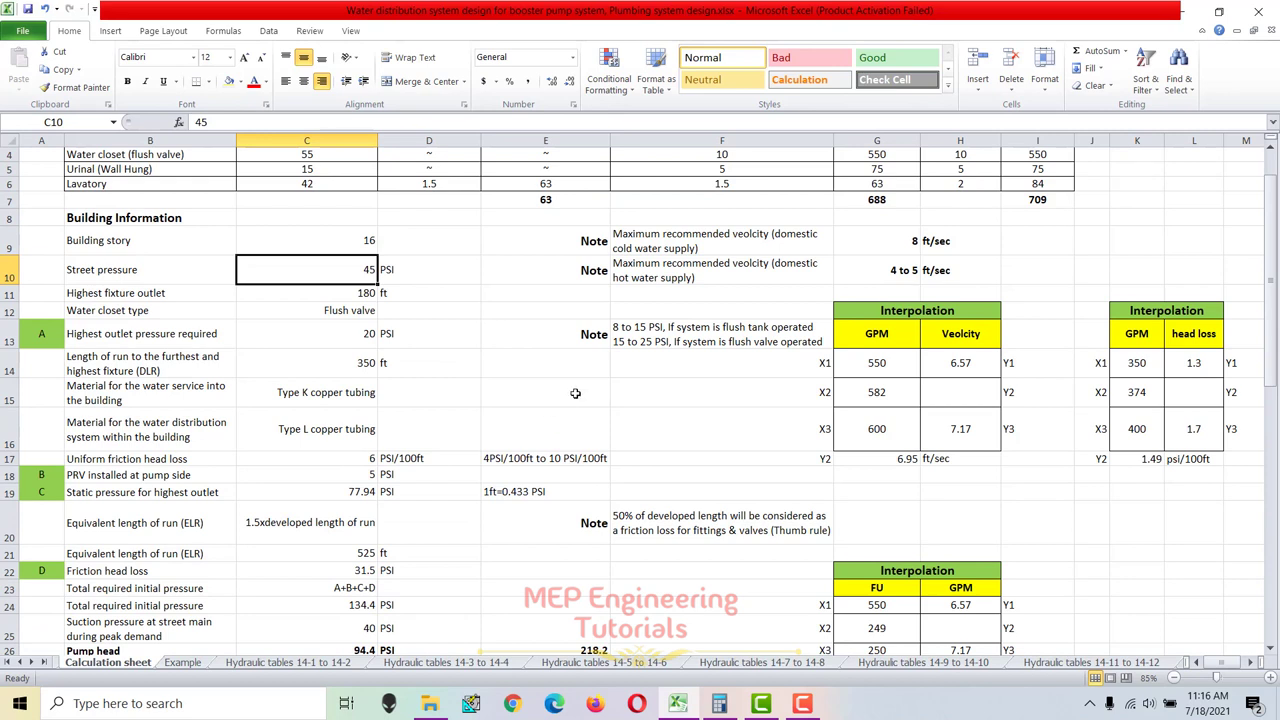
{"action": "left_click", "coordinate": [393, 364]}
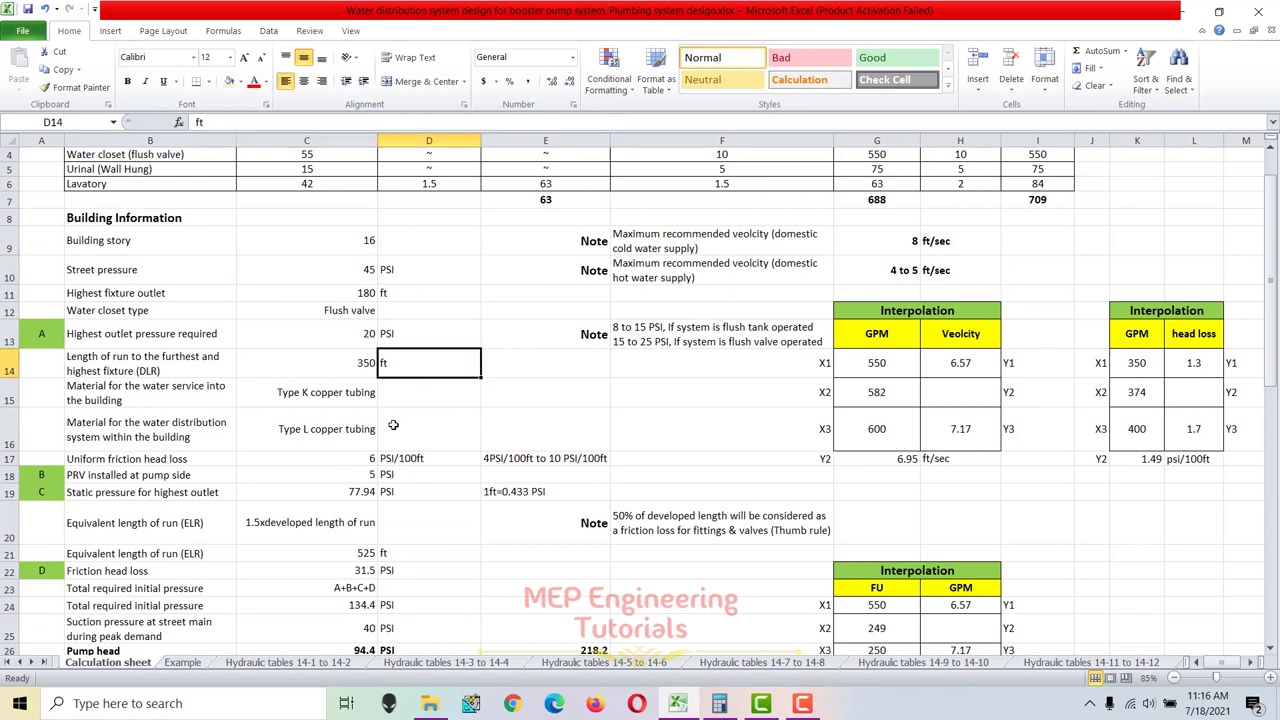
{"action": "scroll", "coordinate": [393, 424], "scroll_direction": "up", "scroll_amount": 1}
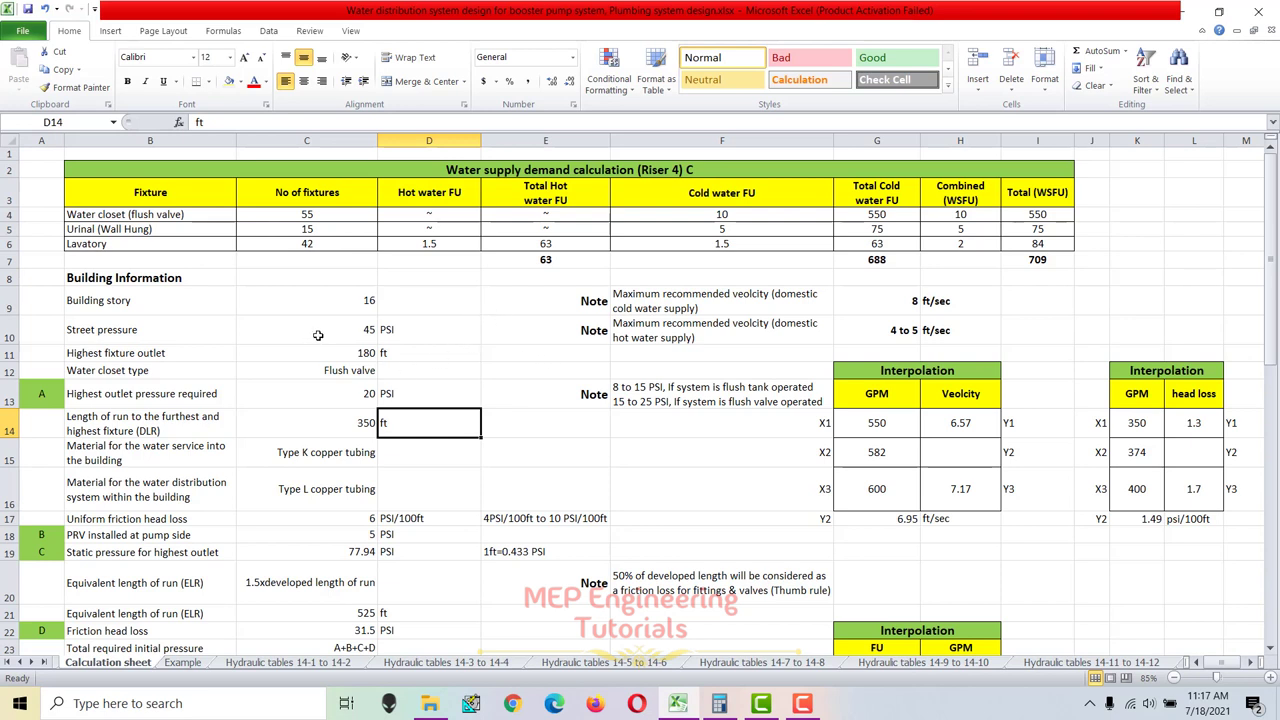
{"action": "left_click", "coordinate": [224, 330]}
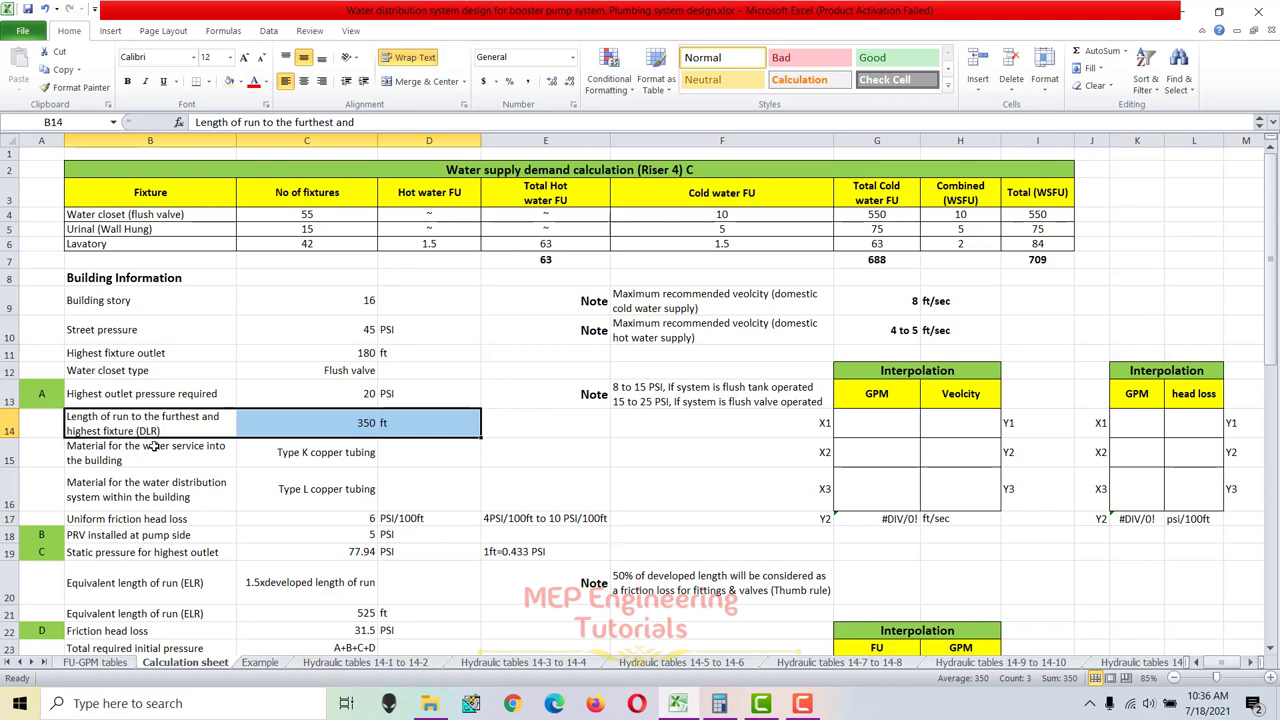
Compare the length of run to the furthest and highest fixture with the piping route on the Example sheet.
{"action": "left_click", "coordinate": [297, 427]}
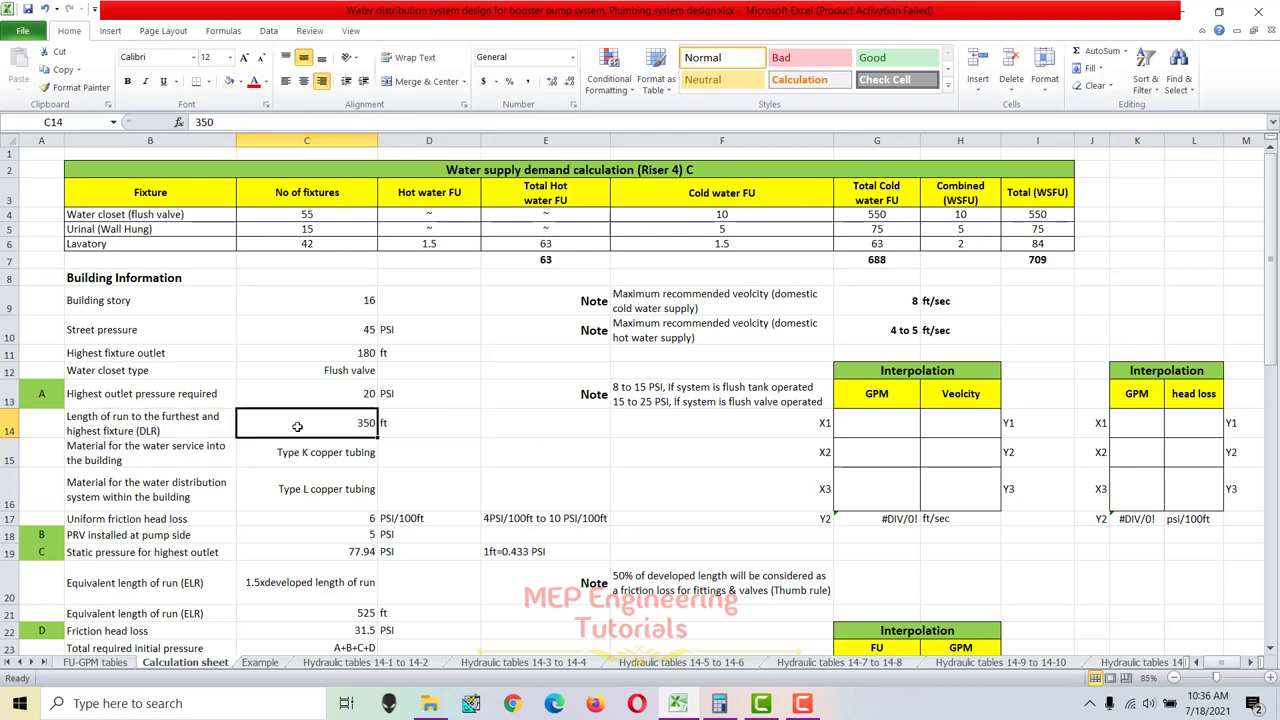
{"action": "left_click", "coordinate": [262, 664]}
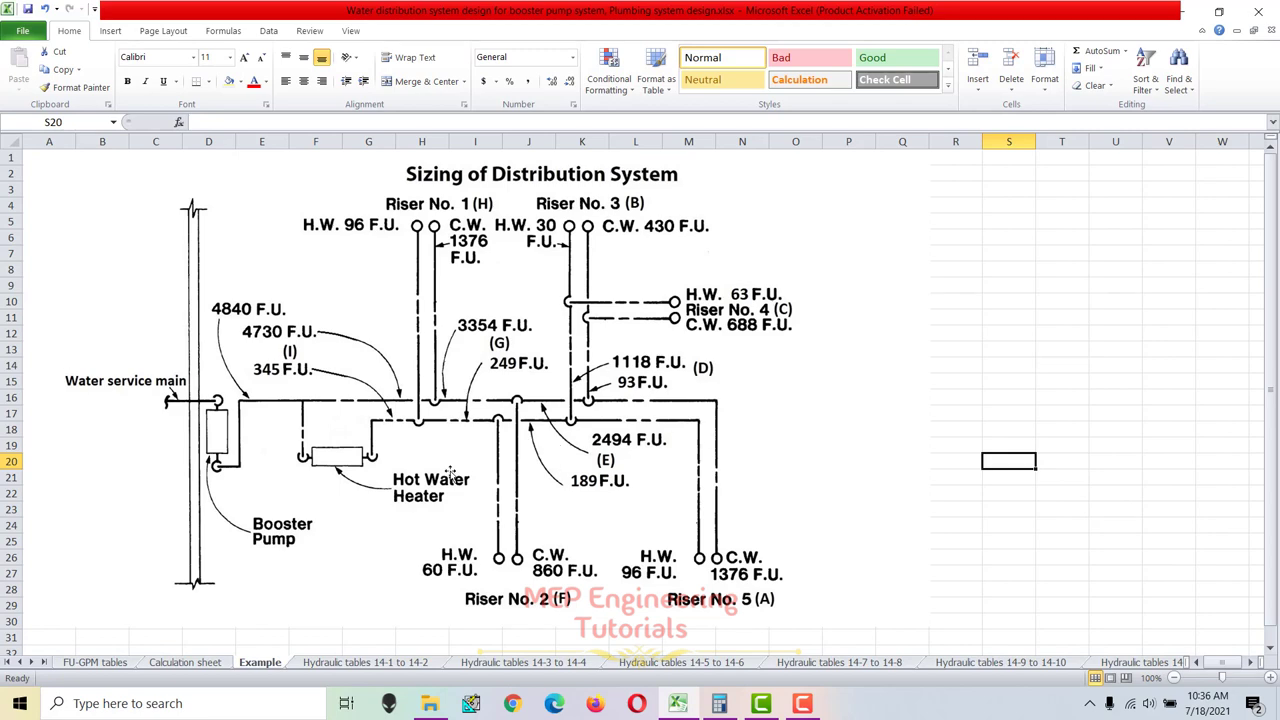
{"action": "left_click", "coordinate": [190, 663]}
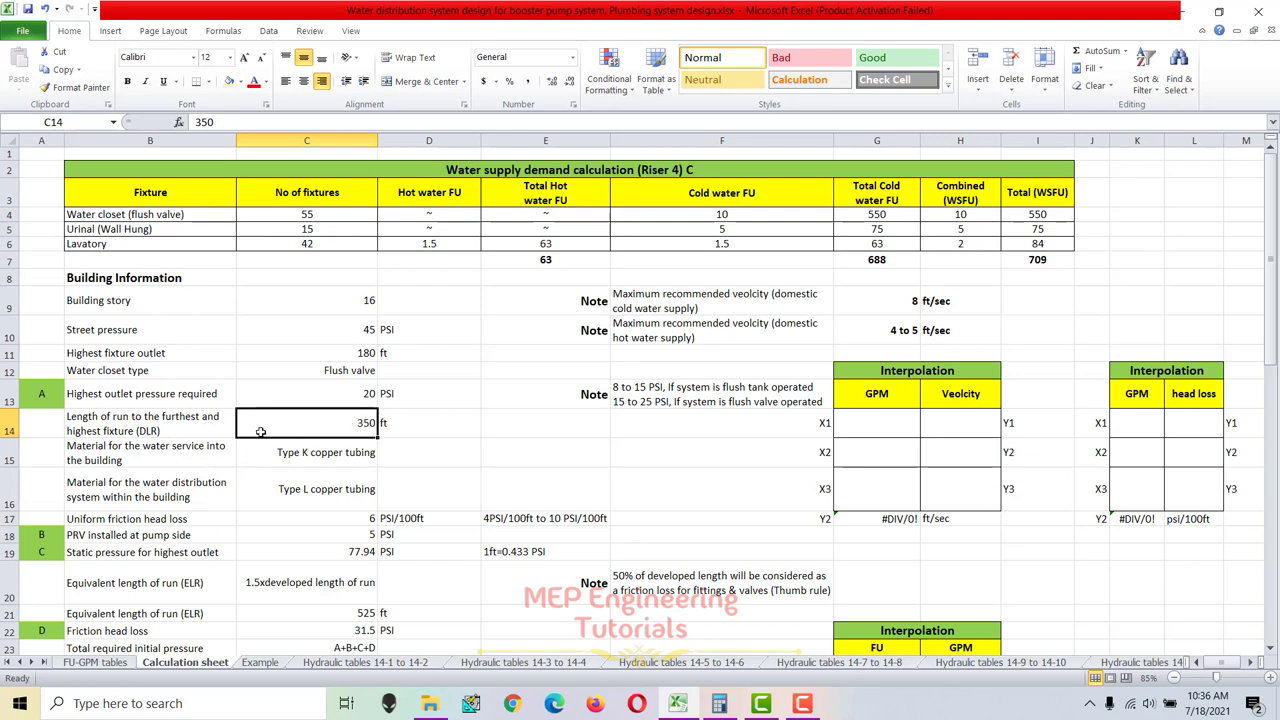
{"action": "left_click_drag", "start_coordinate": [214, 418], "coordinate": [421, 422]}
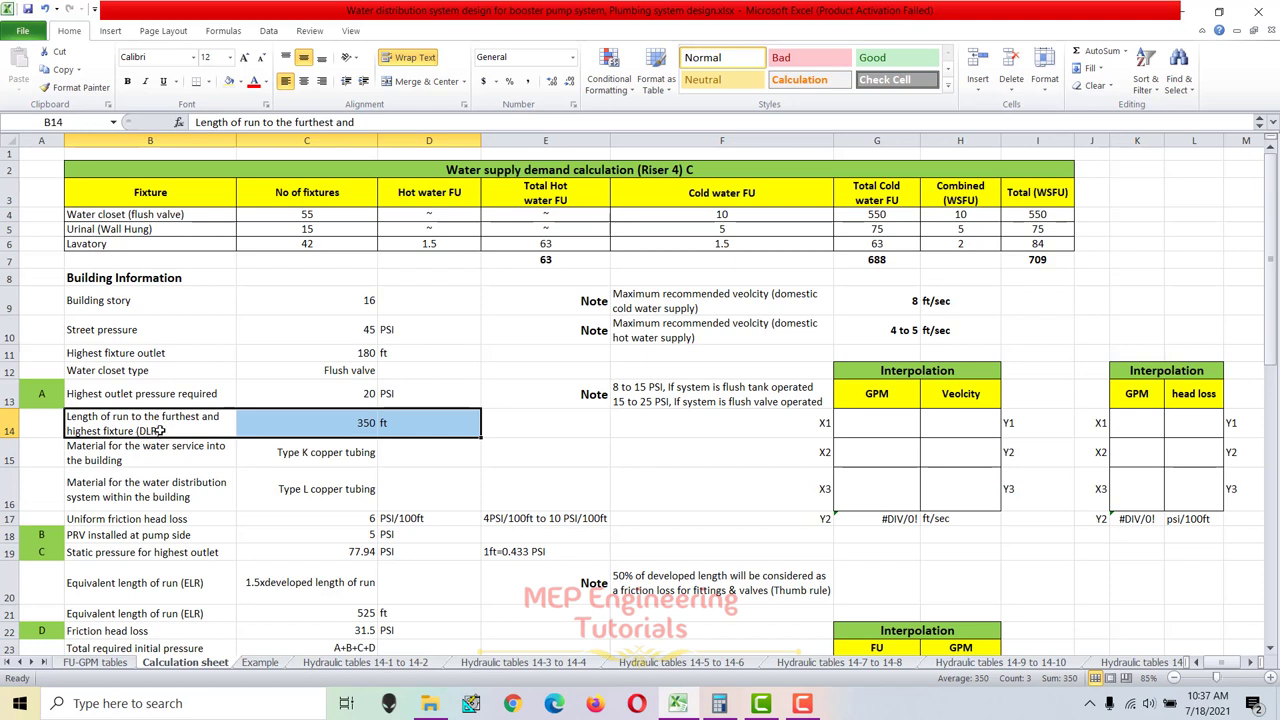
Compare the water service and distribution pipe material rows with the service main and riser piping on the Example sheet.
{"action": "left_click_drag", "start_coordinate": [142, 450], "coordinate": [436, 486]}
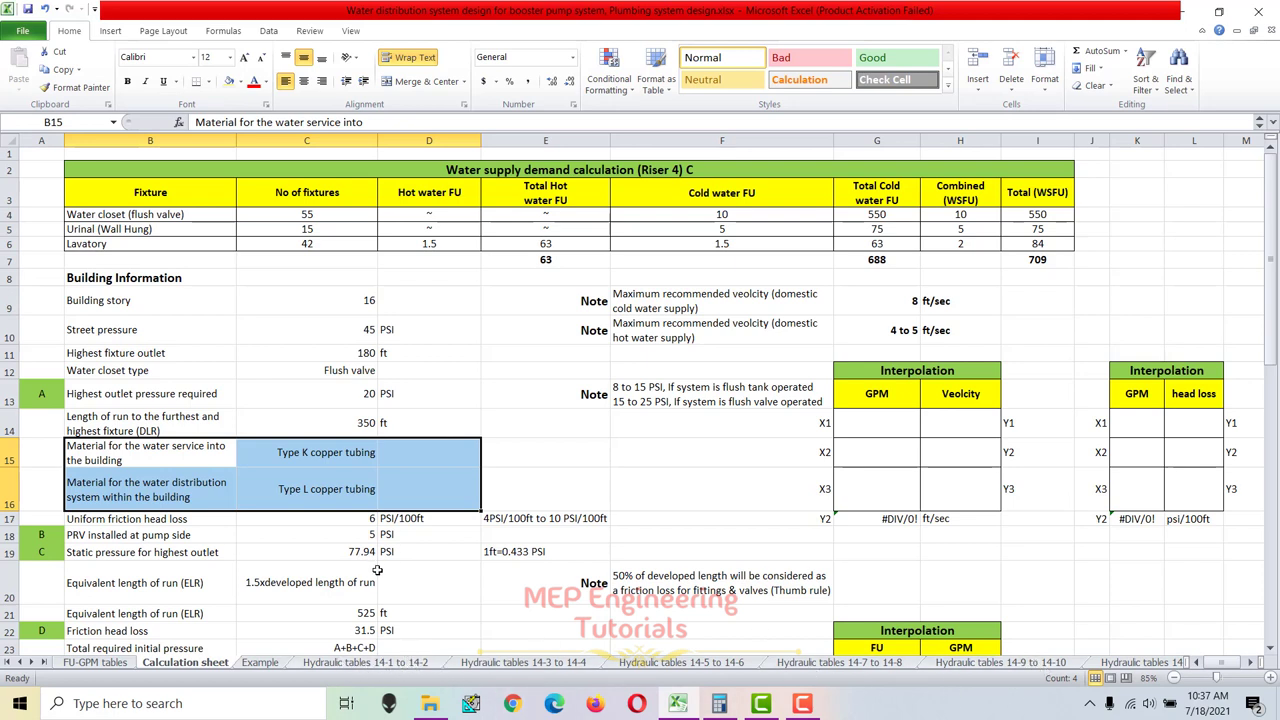
{"action": "left_click", "coordinate": [173, 481]}
{"action": "left_click_drag", "start_coordinate": [135, 453], "coordinate": [391, 490]}
{"action": "left_click", "coordinate": [259, 663]}
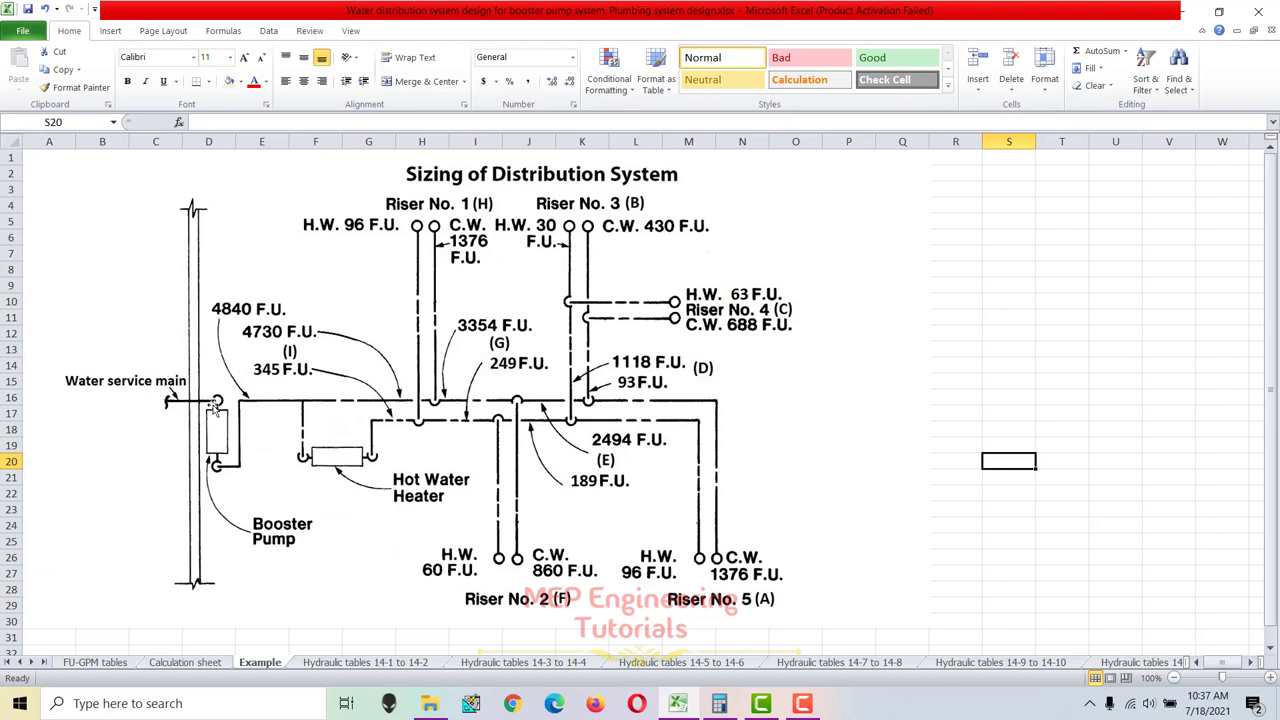
{"action": "left_click", "coordinate": [205, 663]}
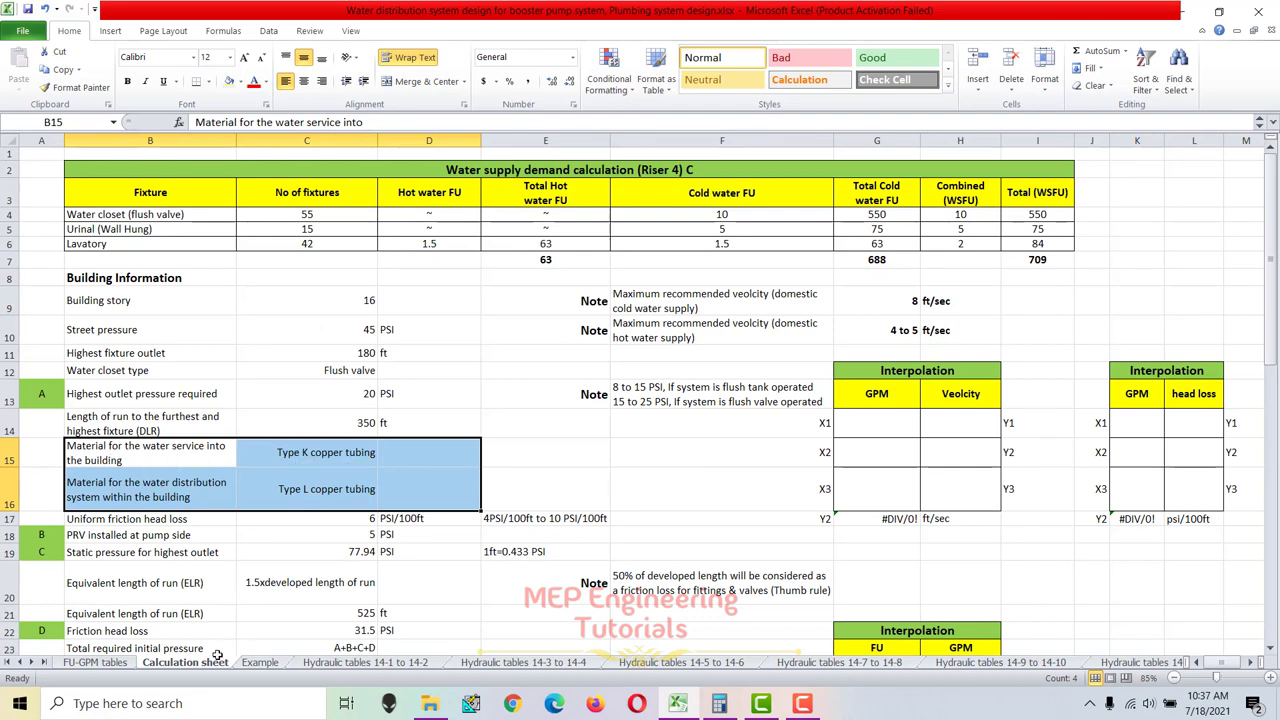
{"action": "left_click", "coordinate": [256, 663]}
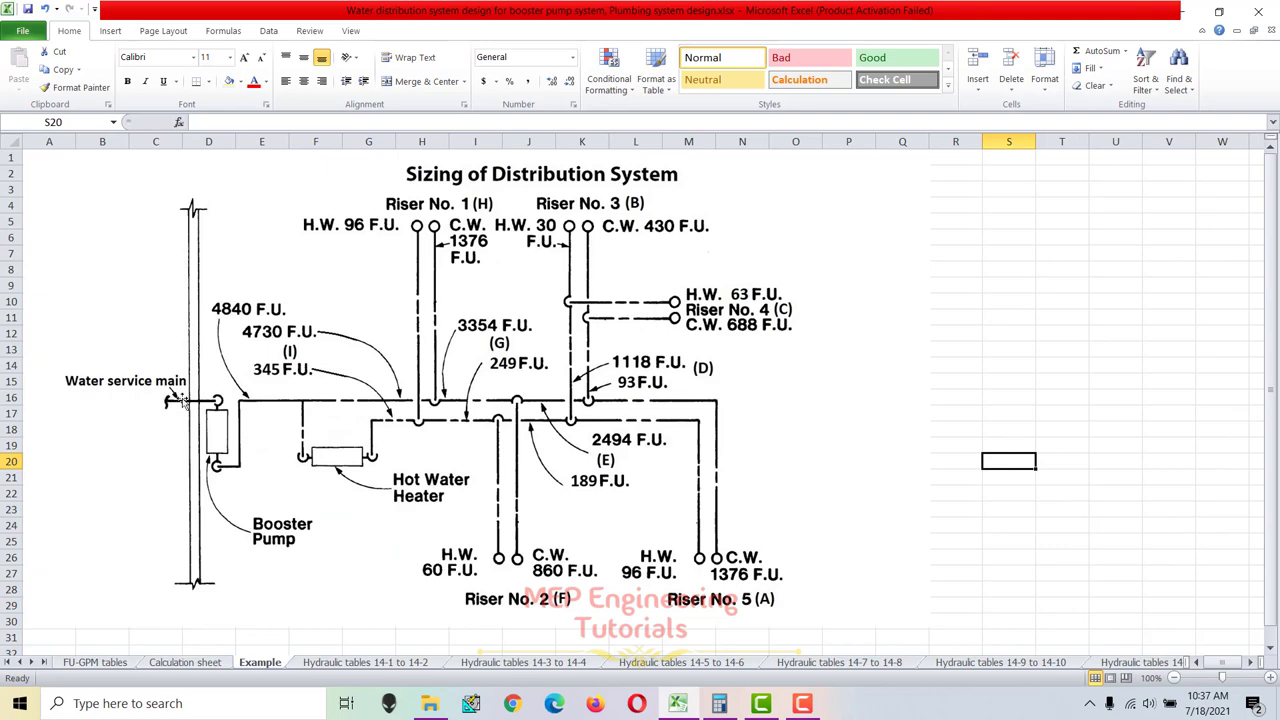
{"action": "left_click", "coordinate": [214, 663]}
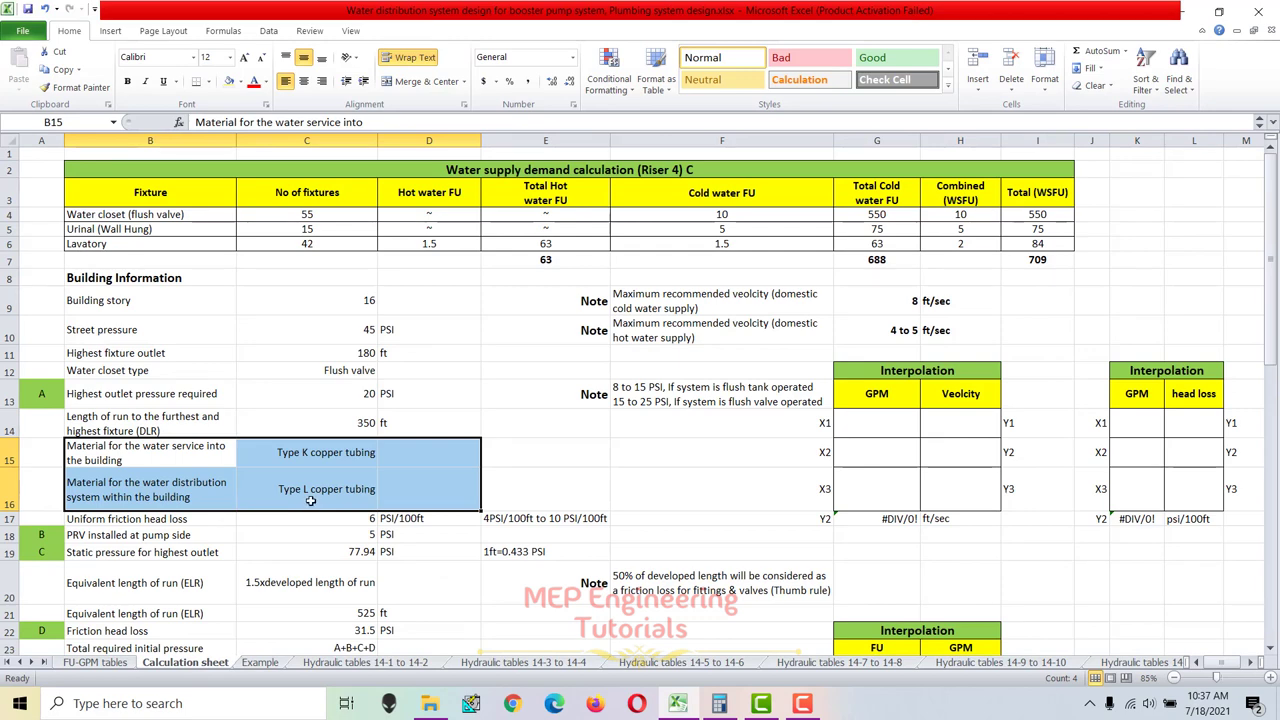
{"action": "left_click", "coordinate": [258, 662]}
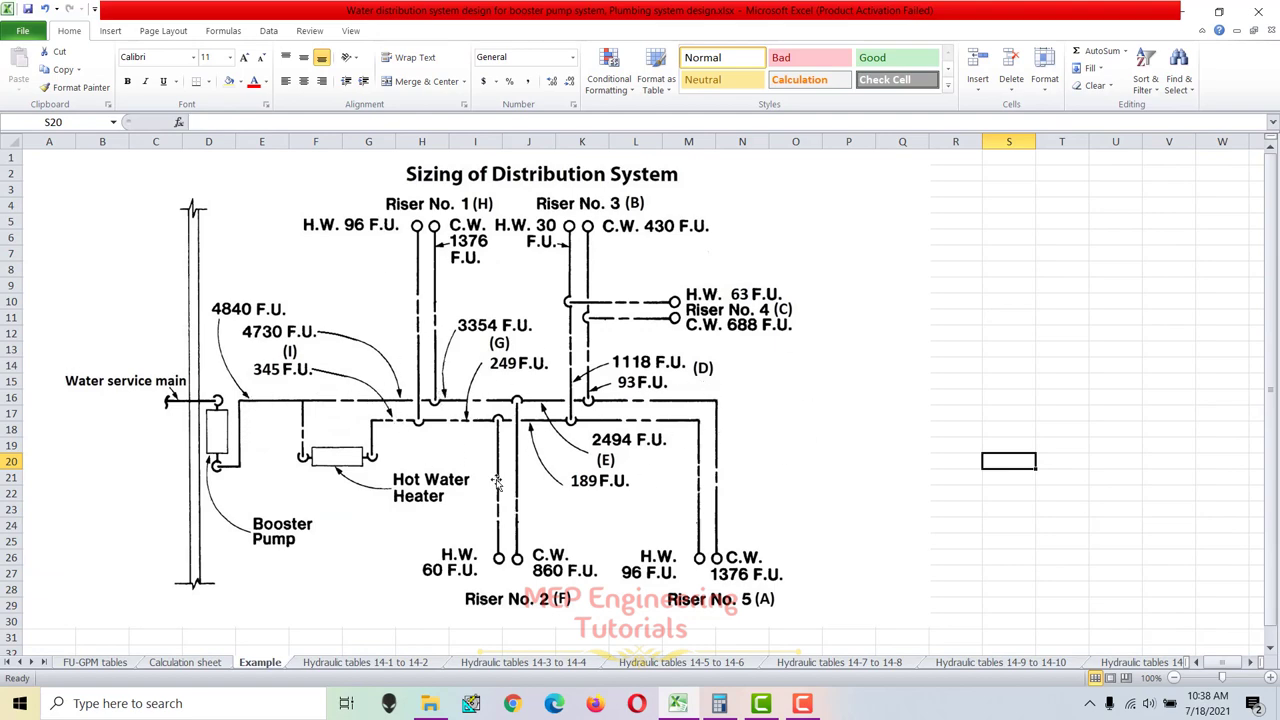
{"action": "left_click", "coordinate": [205, 662]}
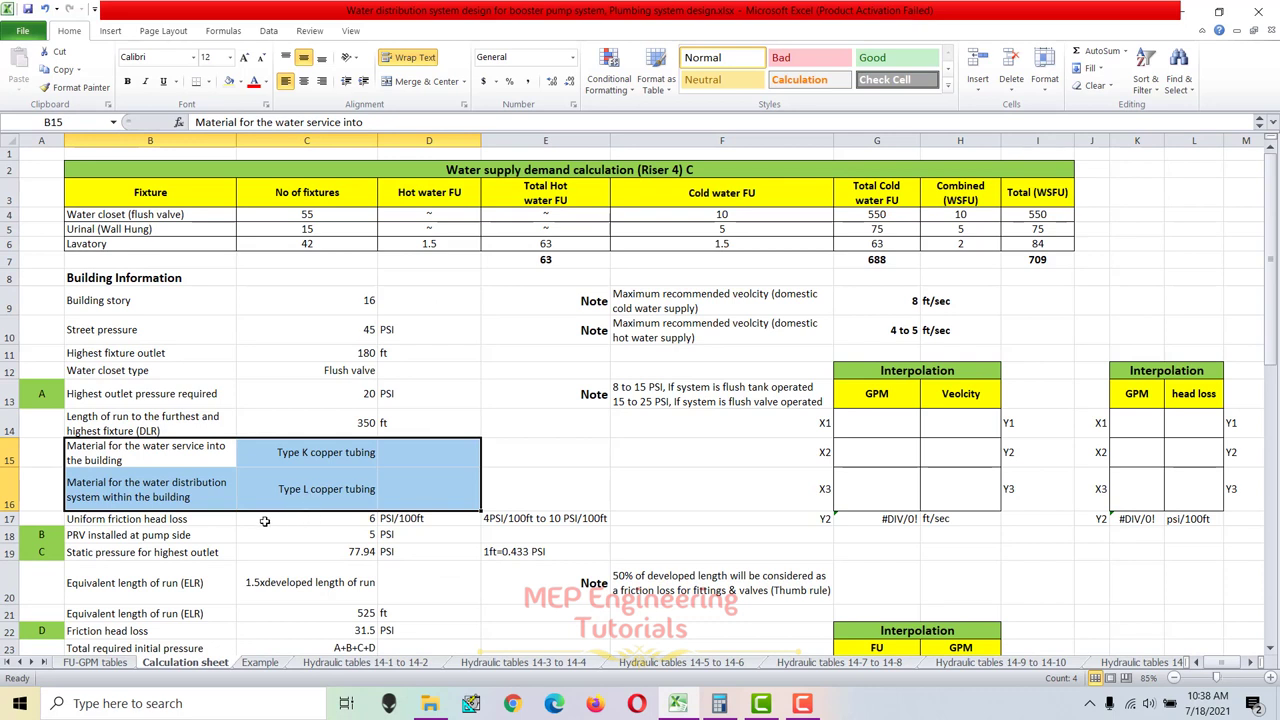
Examine the uniform friction head loss row in relation to the cold water pipe sizing table and the required initial pressure.
{"action": "left_click", "coordinate": [8, 518]}
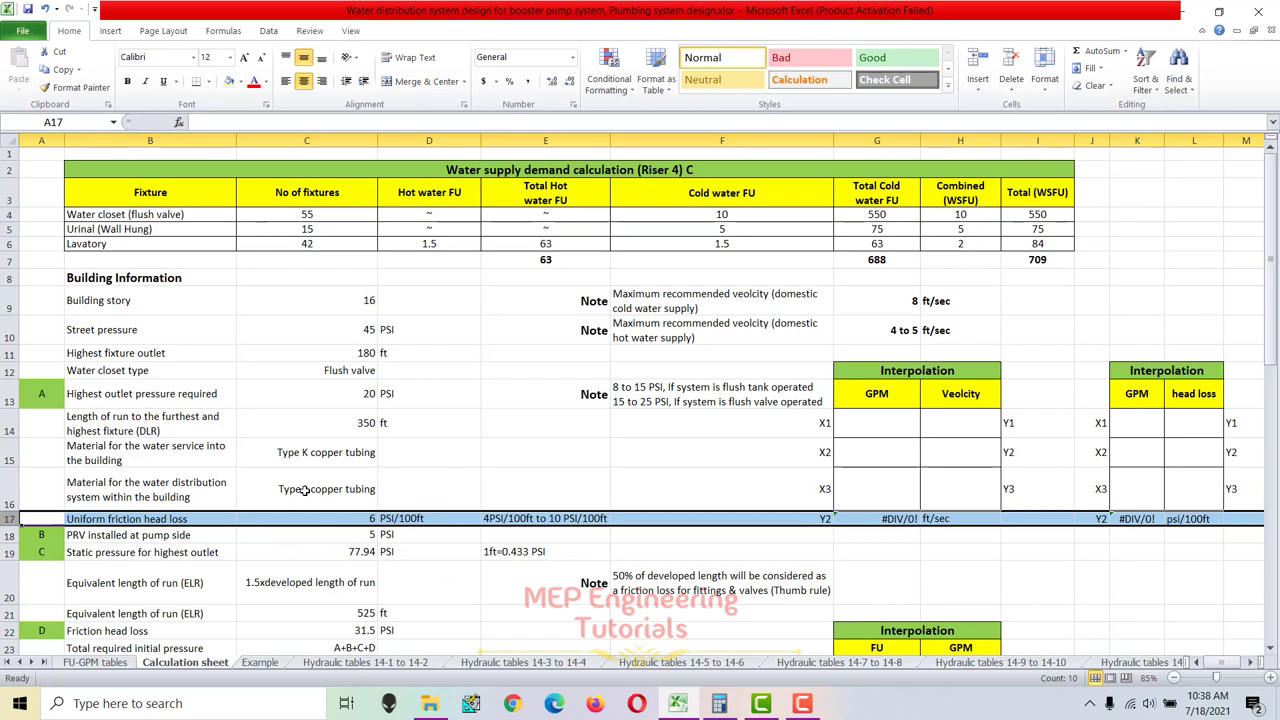
{"action": "scroll", "coordinate": [354, 463], "scroll_direction": "down", "scroll_amount": 10}
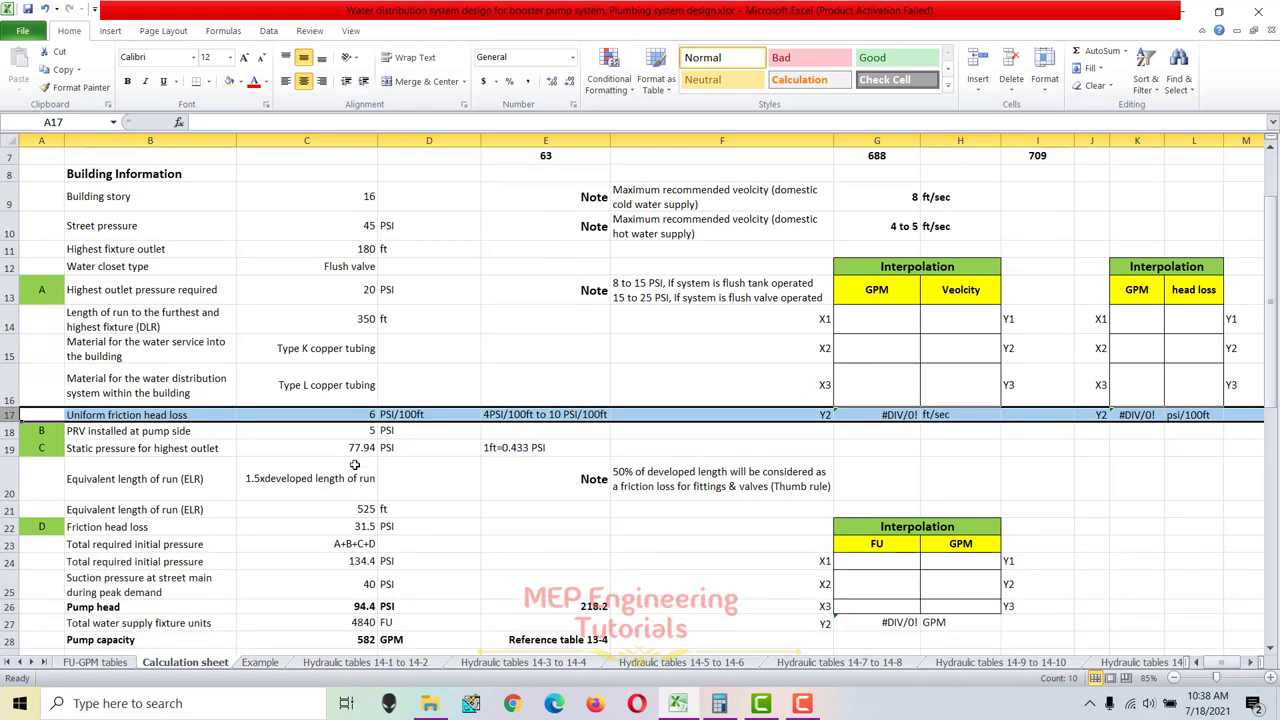
{"action": "scroll", "coordinate": [258, 366], "scroll_direction": "up", "scroll_amount": 9}
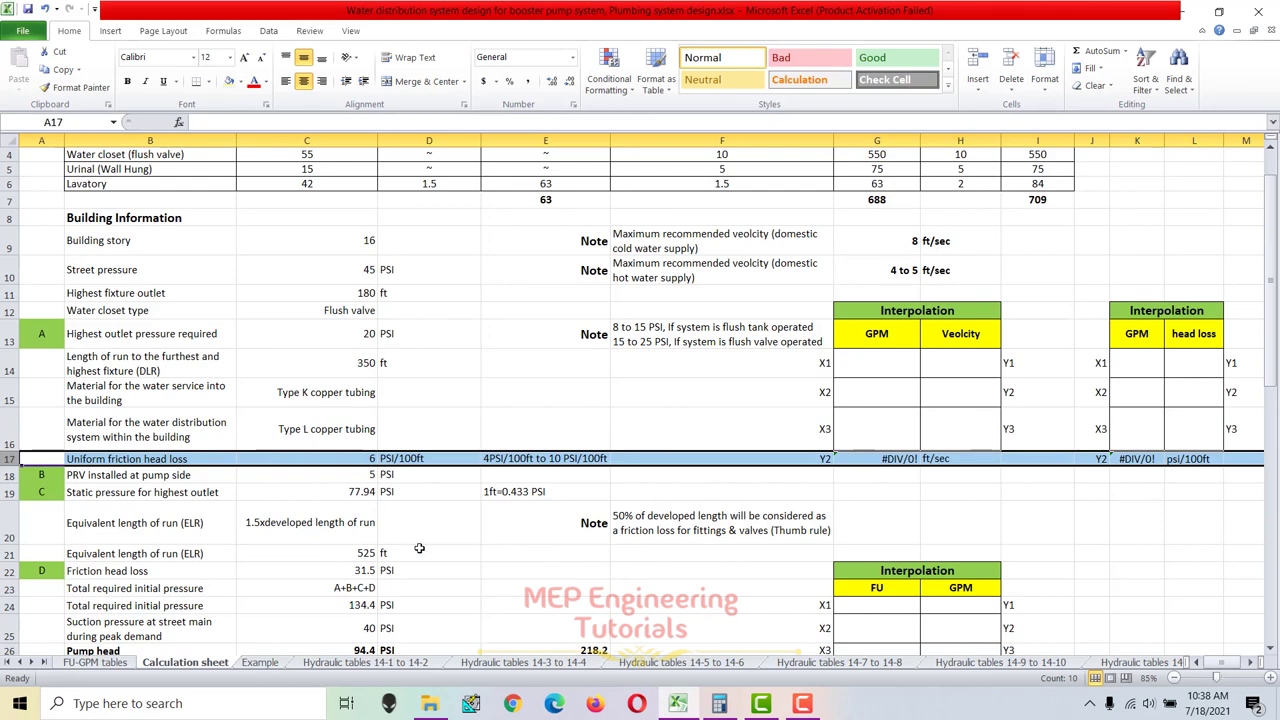
{"action": "scroll", "coordinate": [410, 545], "scroll_direction": "down", "scroll_amount": 7}
{"action": "left_click_drag", "start_coordinate": [140, 340], "coordinate": [702, 524]}
{"action": "scroll", "coordinate": [503, 528], "scroll_direction": "up", "scroll_amount": 4}
{"action": "scroll", "coordinate": [503, 528], "scroll_direction": "up", "scroll_amount": 4}
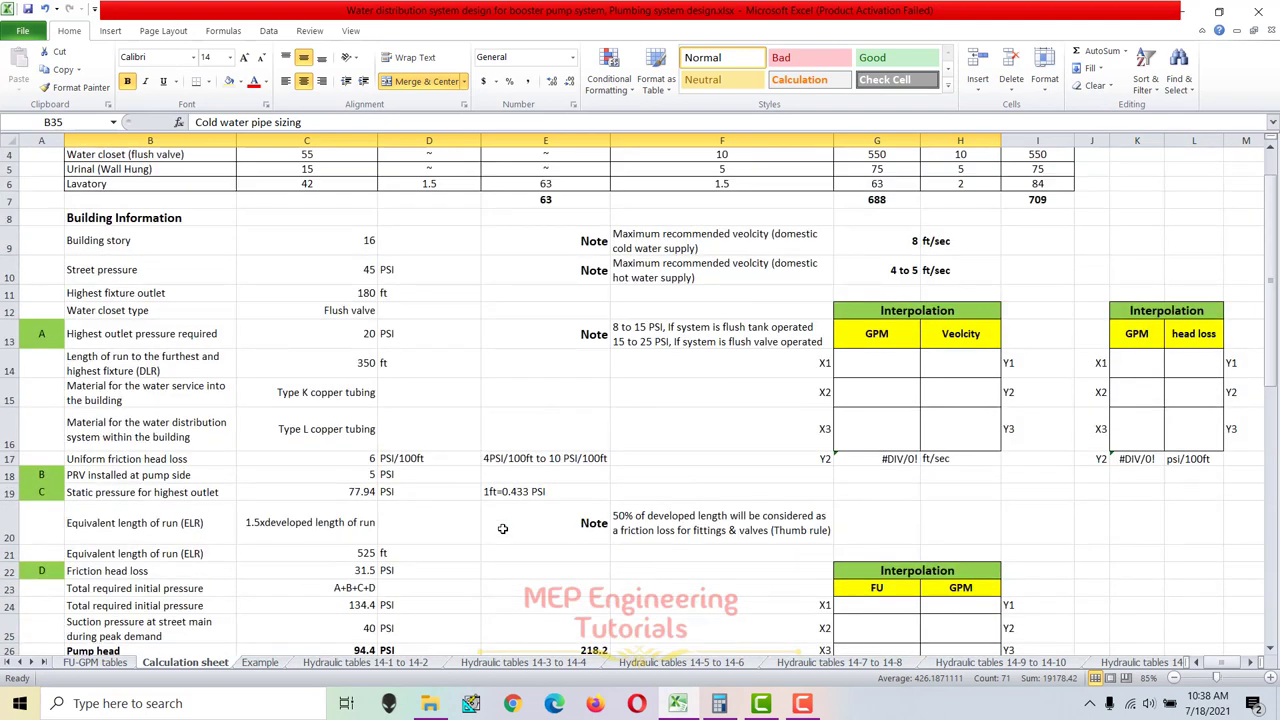
{"action": "scroll", "coordinate": [470, 522], "scroll_direction": "down", "scroll_amount": 3}
{"action": "left_click", "coordinate": [230, 472]}
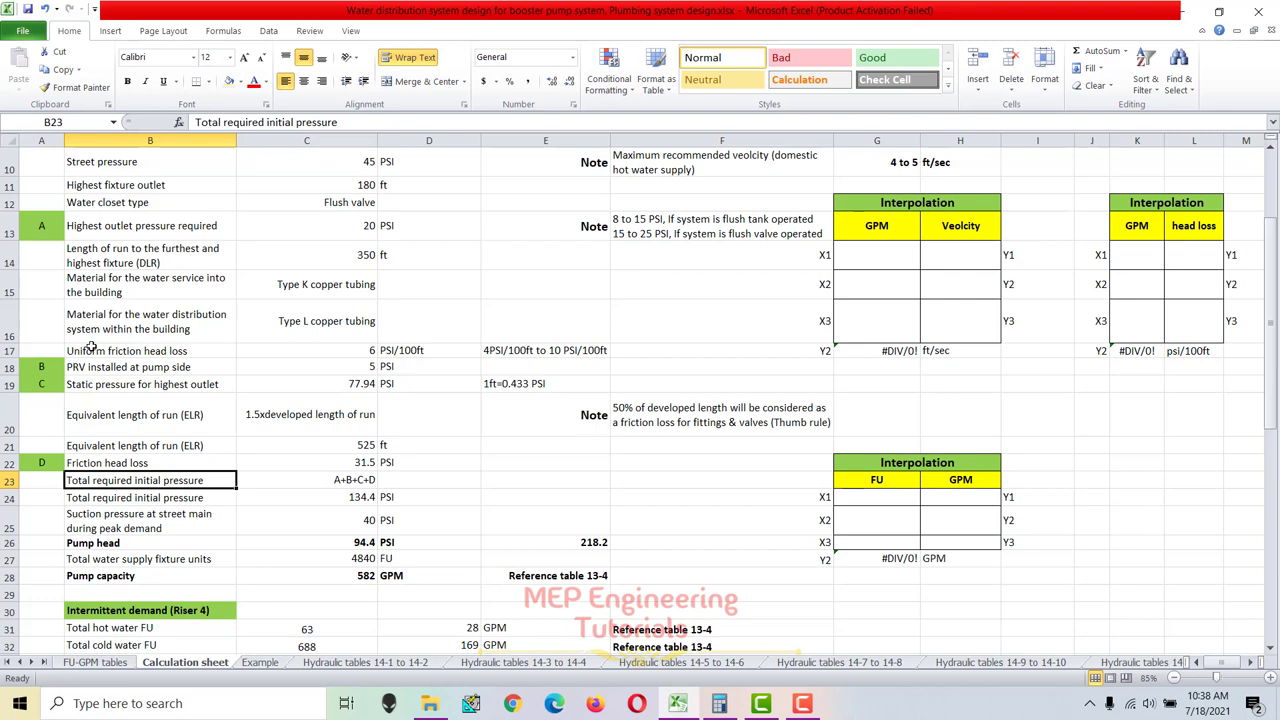
{"action": "left_click", "coordinate": [8, 350]}
{"action": "scroll", "coordinate": [410, 400], "scroll_direction": "up", "scroll_amount": 2}
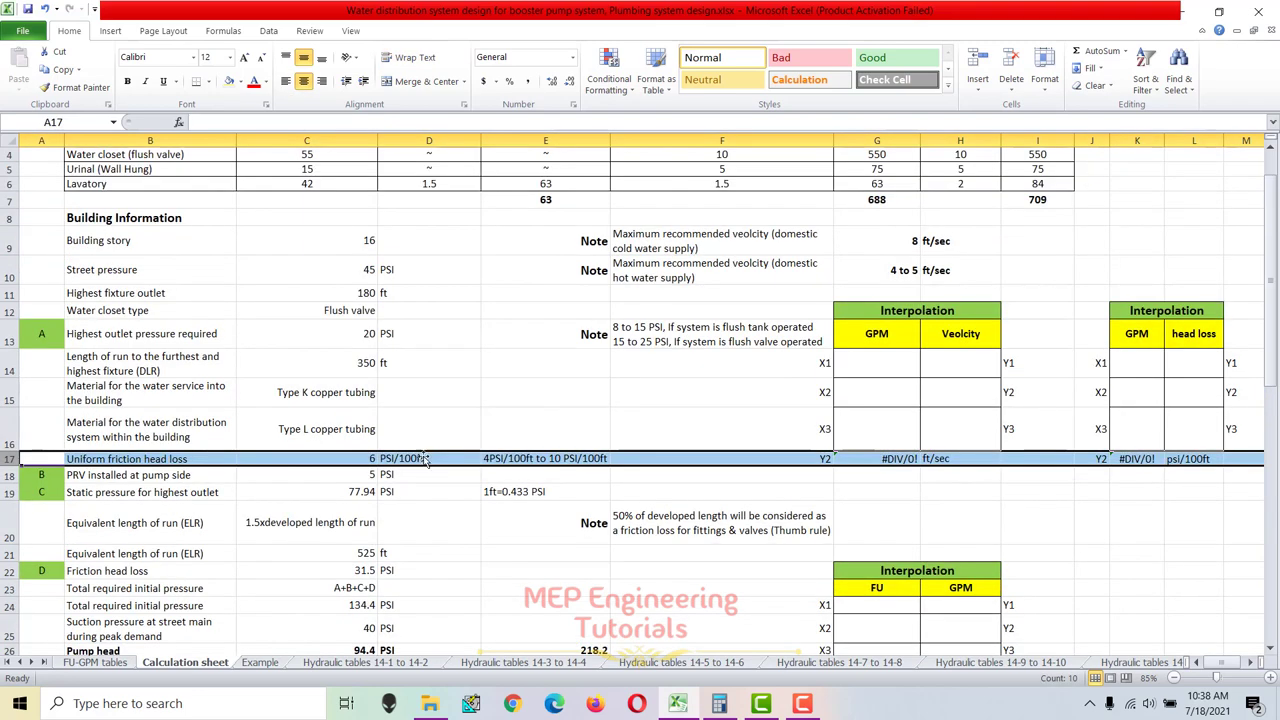
Examine the notes on maximum recommended velocity for the domestic cold and hot water supply.
{"action": "left_click_drag", "start_coordinate": [590, 236], "coordinate": [975, 271]}
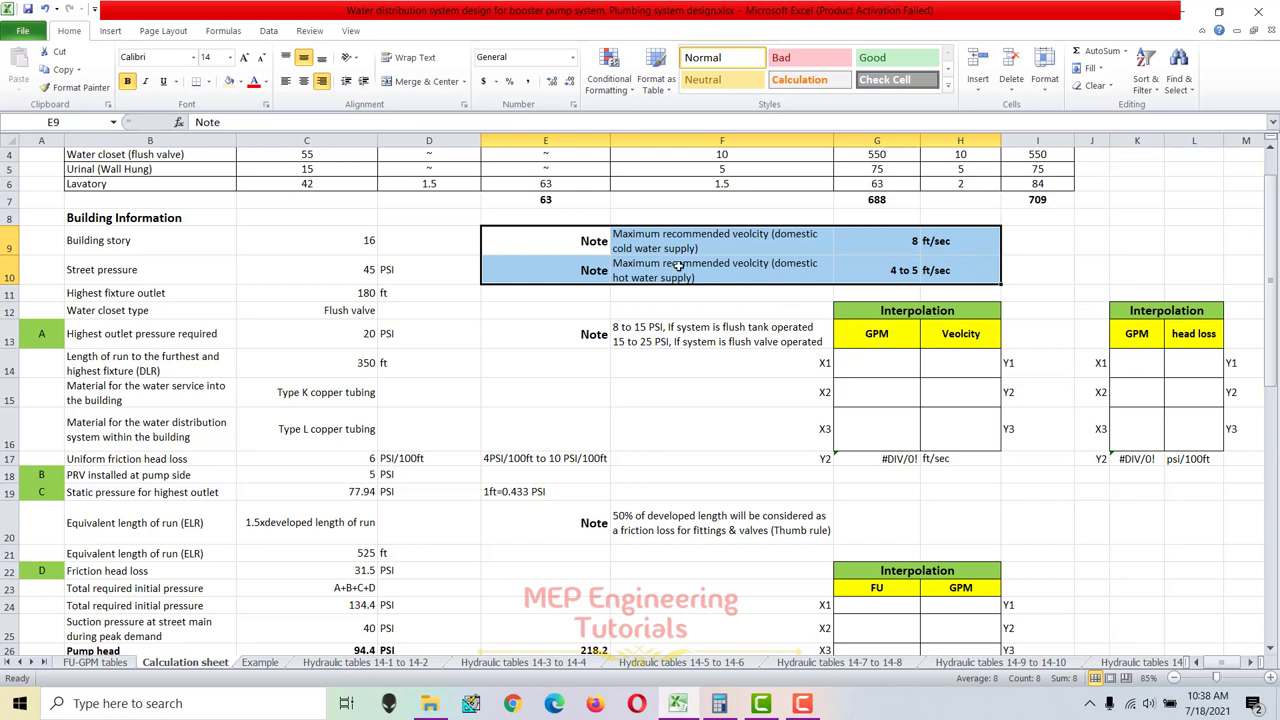
{"action": "left_click_drag", "start_coordinate": [574, 240], "coordinate": [950, 268]}
{"action": "left_click_drag", "start_coordinate": [578, 238], "coordinate": [953, 267]}
{"action": "left_click_drag", "start_coordinate": [597, 240], "coordinate": [934, 272]}
{"action": "left_click_drag", "start_coordinate": [576, 240], "coordinate": [934, 272]}
{"action": "left_click_drag", "start_coordinate": [577, 245], "coordinate": [922, 256]}
Compare the uniform friction head loss and its recommended range with the pump head row.
{"action": "scroll", "coordinate": [789, 369], "scroll_direction": "down", "scroll_amount": 3}
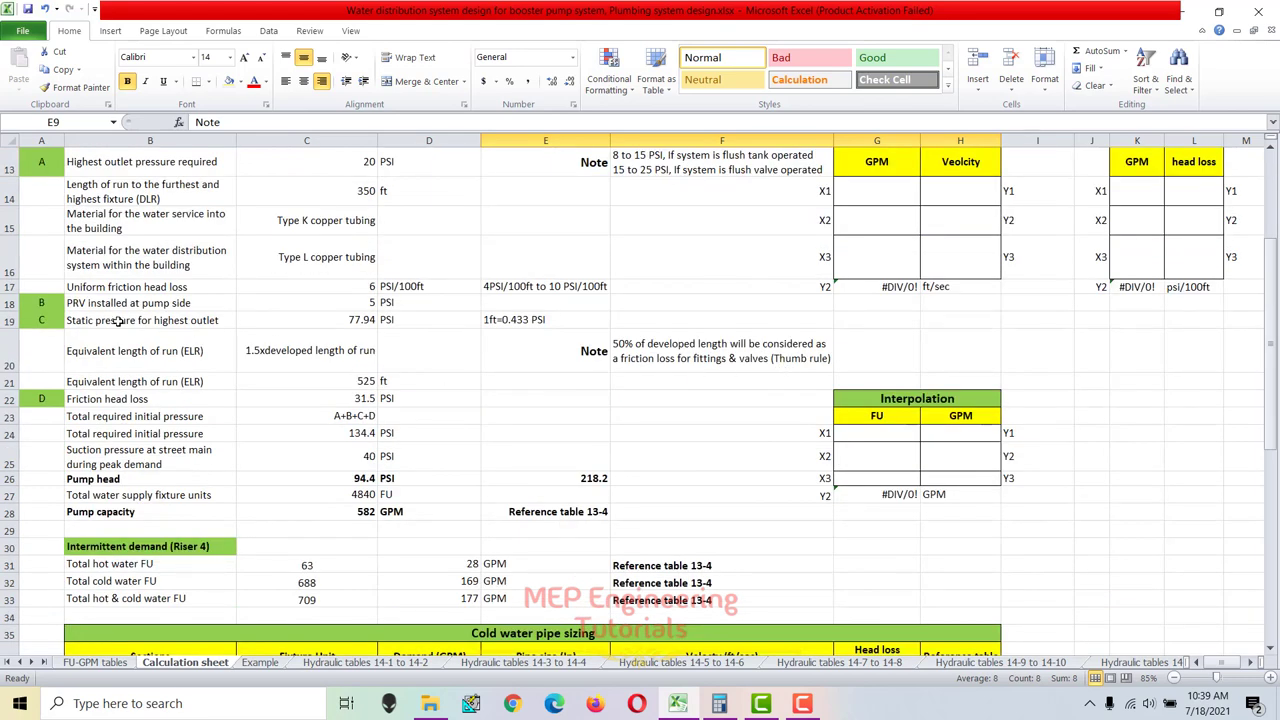
{"action": "left_click", "coordinate": [8, 286]}
{"action": "scroll", "coordinate": [426, 406], "scroll_direction": "up", "scroll_amount": 1}
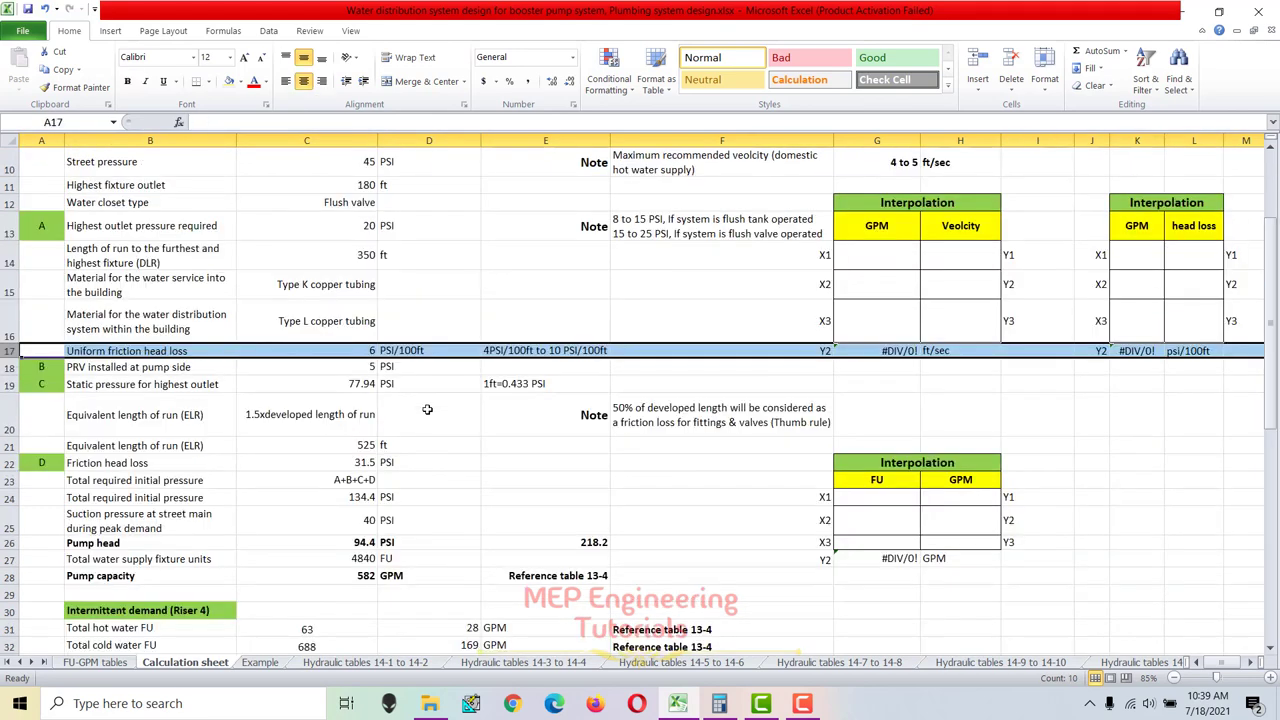
{"action": "left_click", "coordinate": [499, 351]}
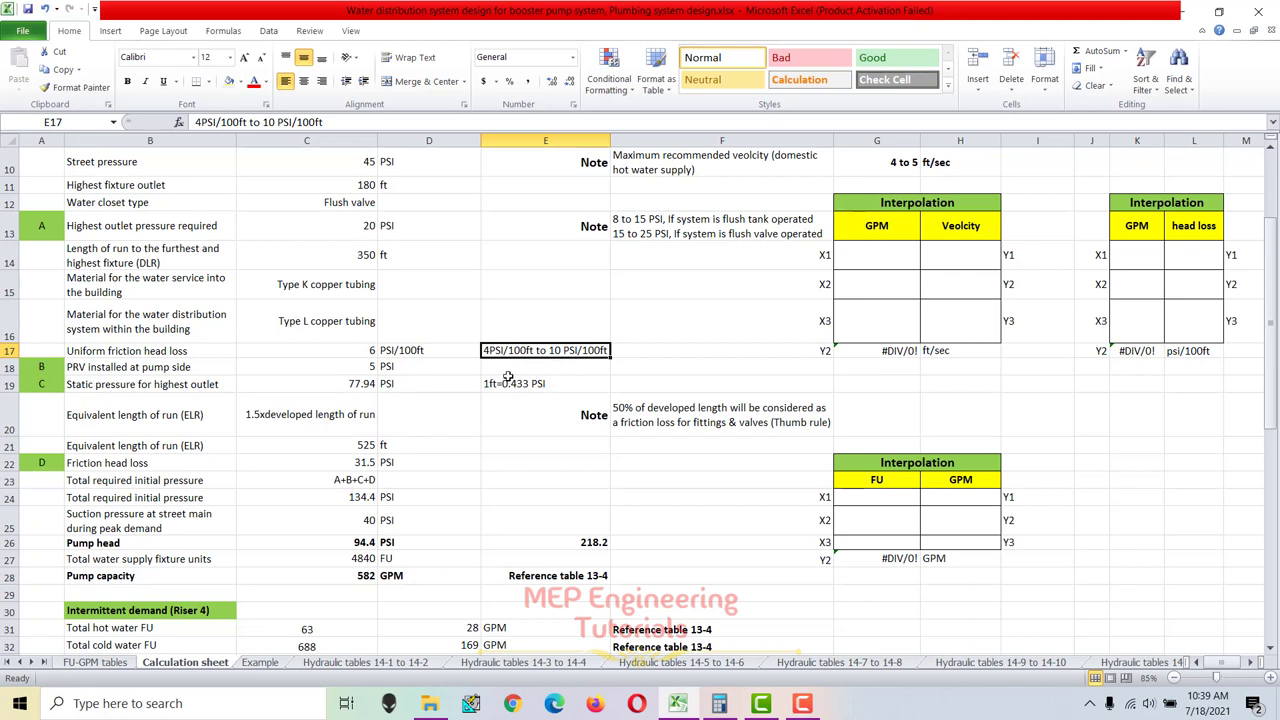
{"action": "left_click", "coordinate": [8, 350]}
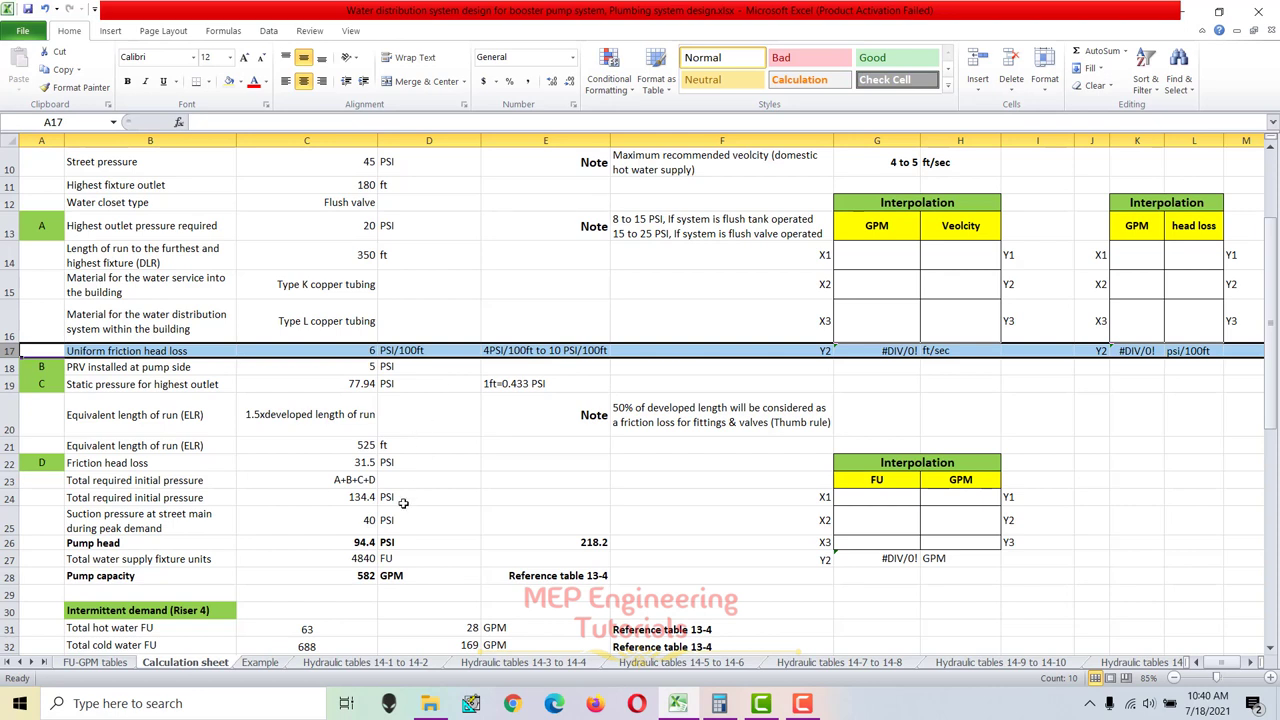
{"action": "left_click_drag", "start_coordinate": [472, 545], "coordinate": [150, 543]}
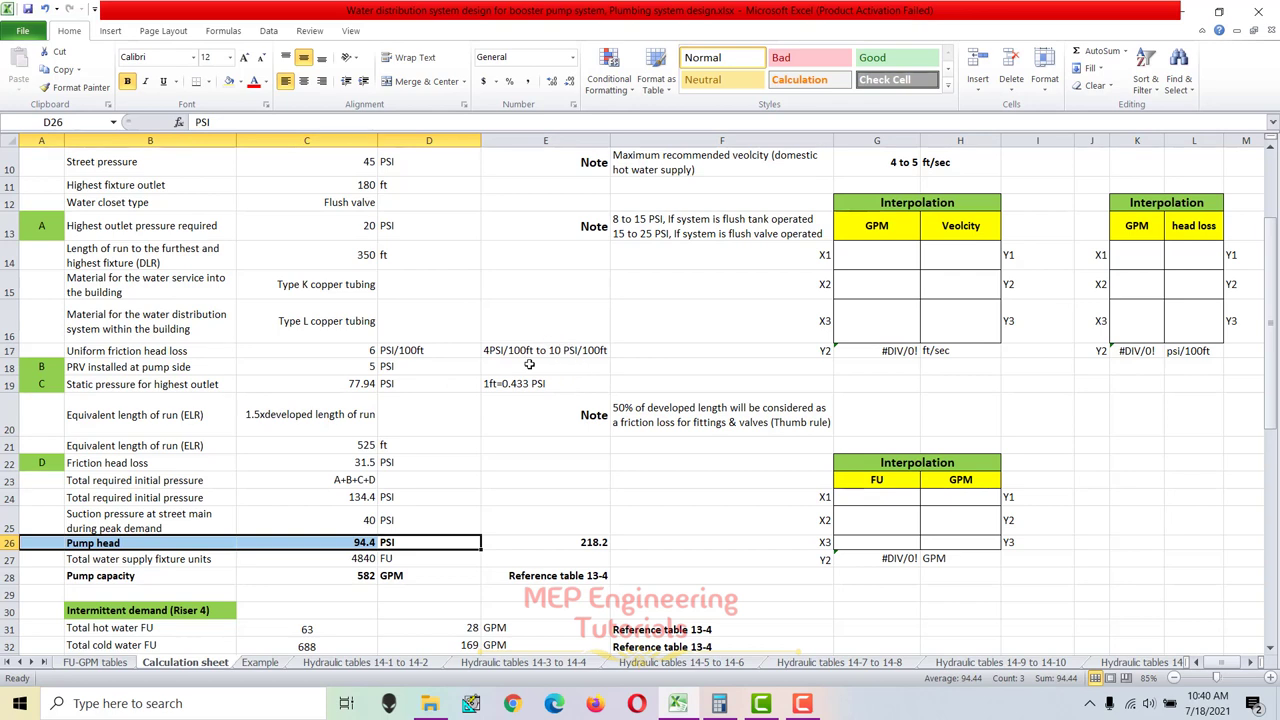
{"action": "left_click", "coordinate": [370, 350]}
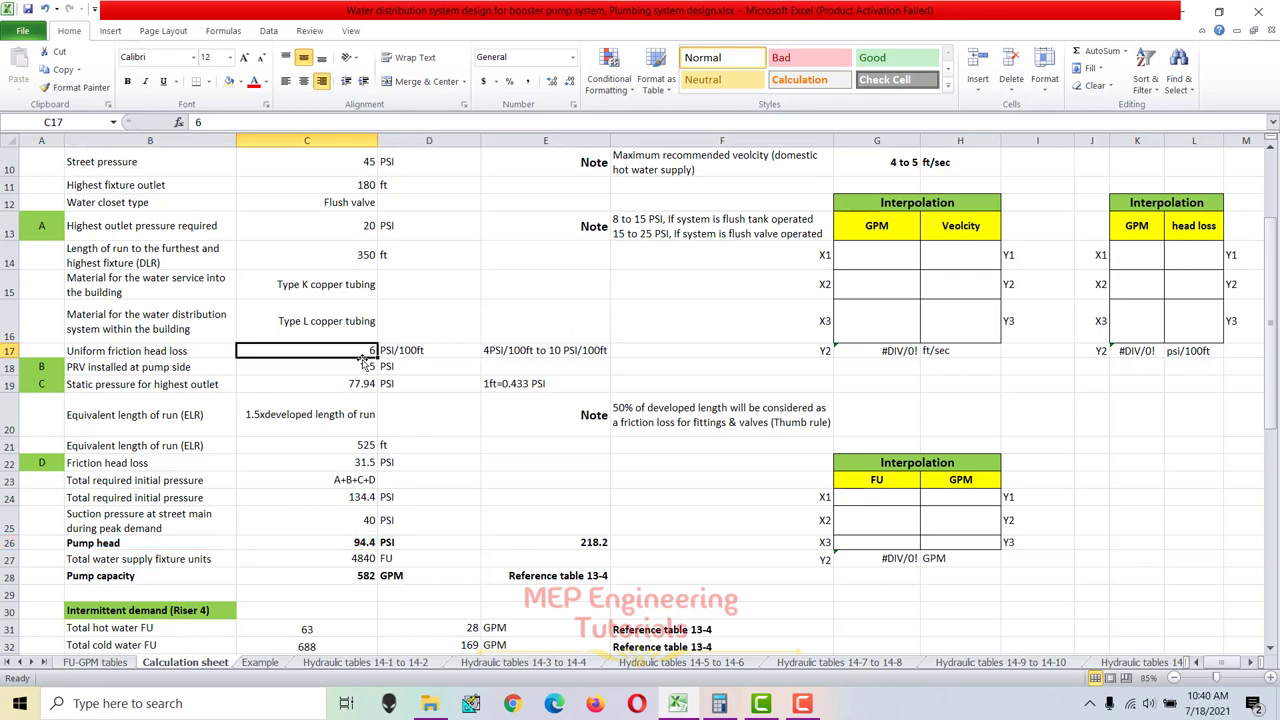
{"action": "left_click_drag", "start_coordinate": [486, 542], "coordinate": [8, 544]}
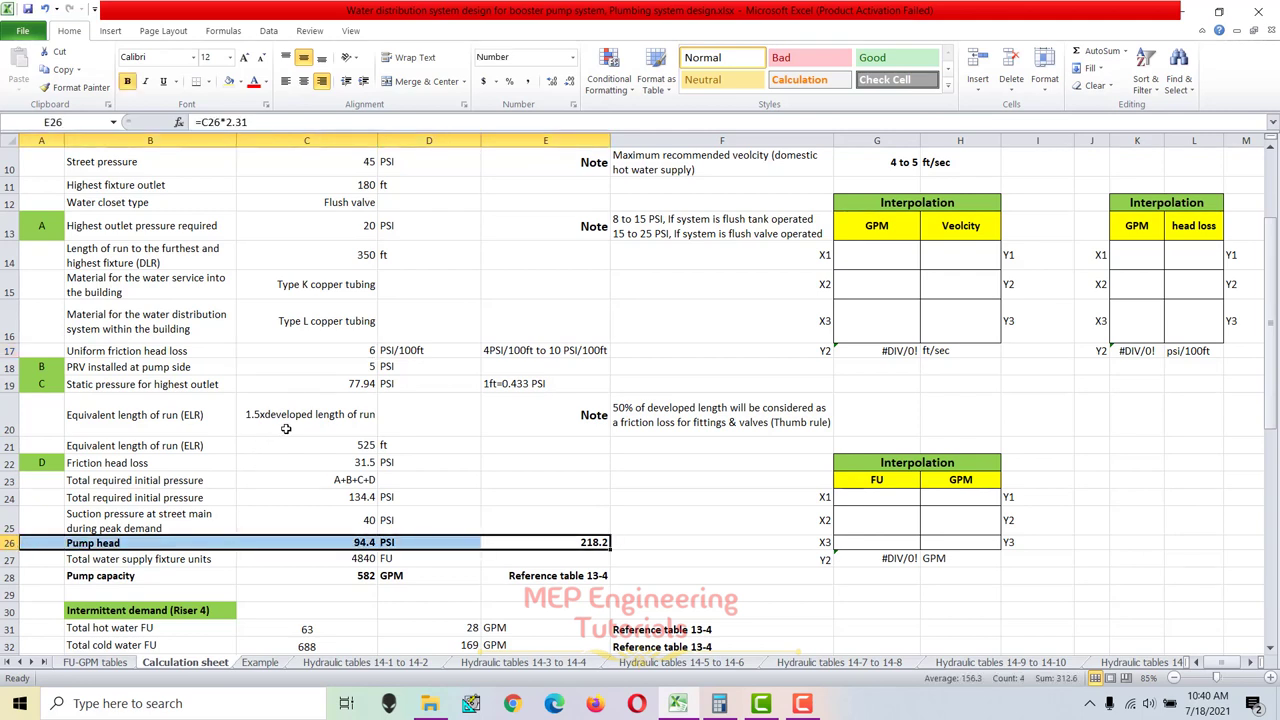
Set the uniform friction head loss to 10 PSI/100ft to test its effect on the pump head, and restore it to 6.
{"action": "left_click", "coordinate": [351, 350]}
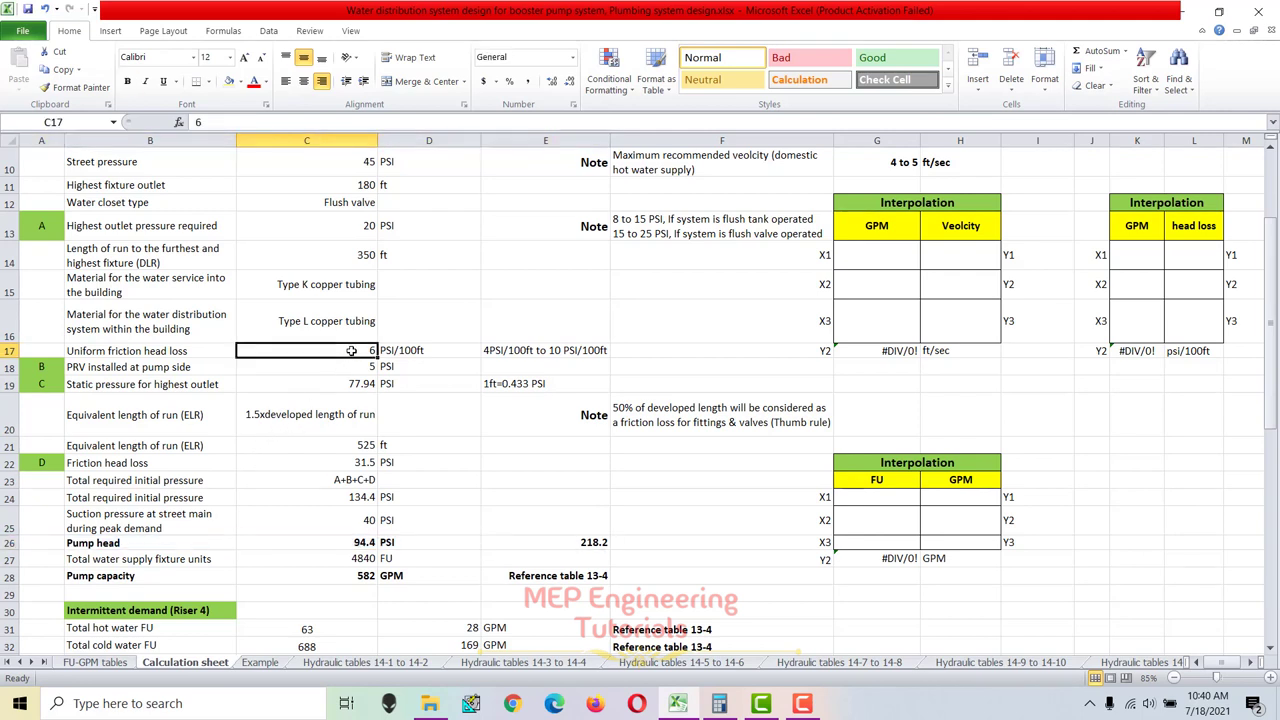
{"action": "type", "text": "10"}
{"action": "left_click", "coordinate": [510, 452]}
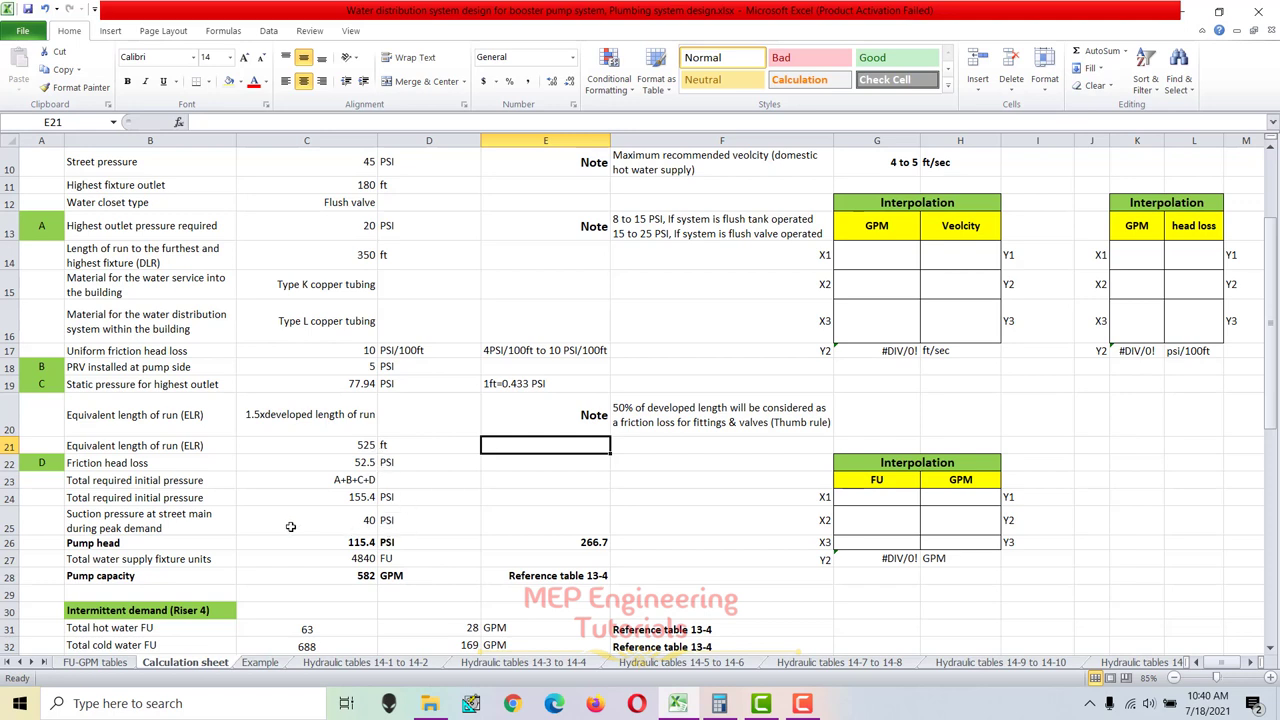
{"action": "left_click", "coordinate": [362, 352]}
{"action": "type", "text": "6"}
{"action": "left_click", "coordinate": [461, 427]}
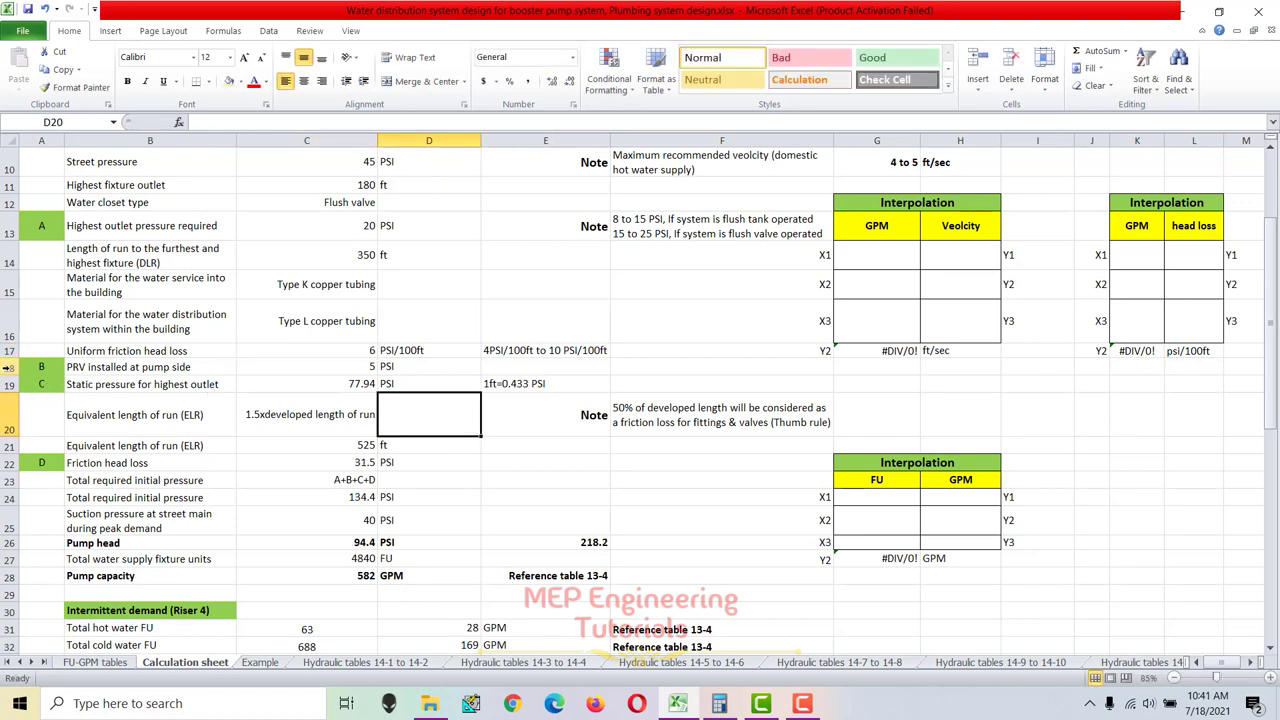
Check the pressure entry for the PRV installed at the pump side against the booster pump location on the Example sheet.
{"action": "left_click", "coordinate": [8, 368]}
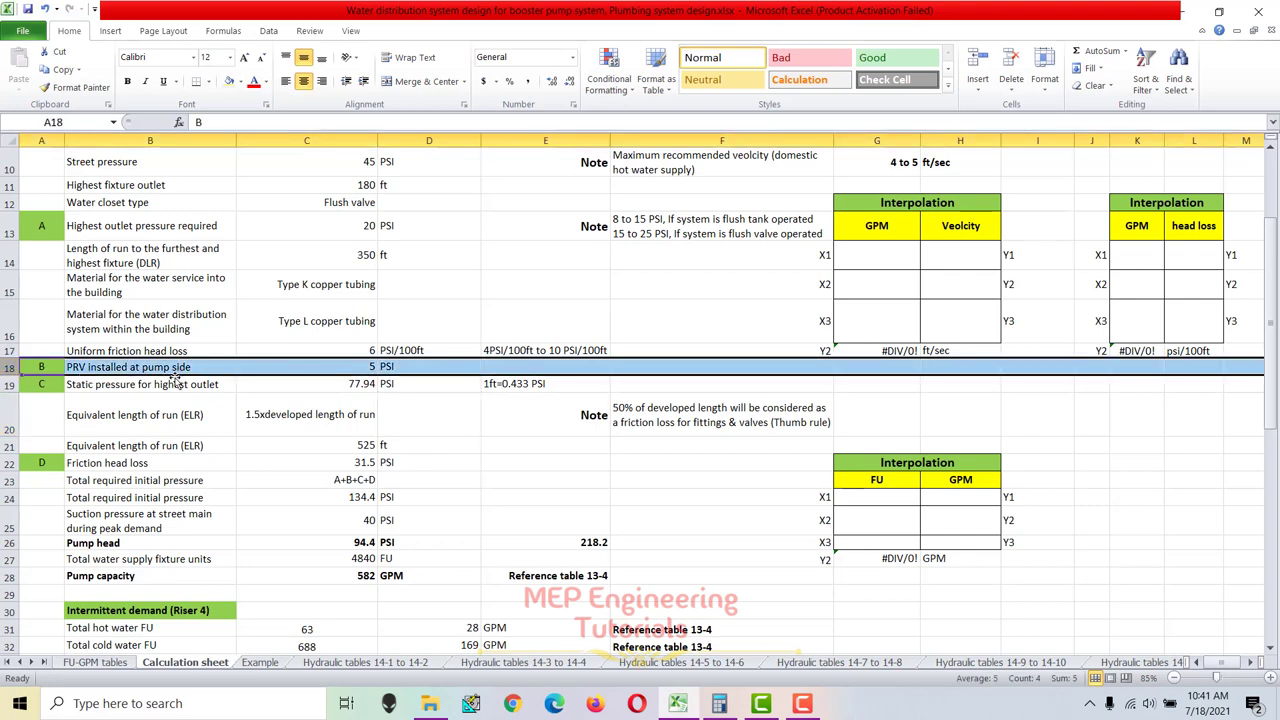
{"action": "left_click", "coordinate": [250, 667]}
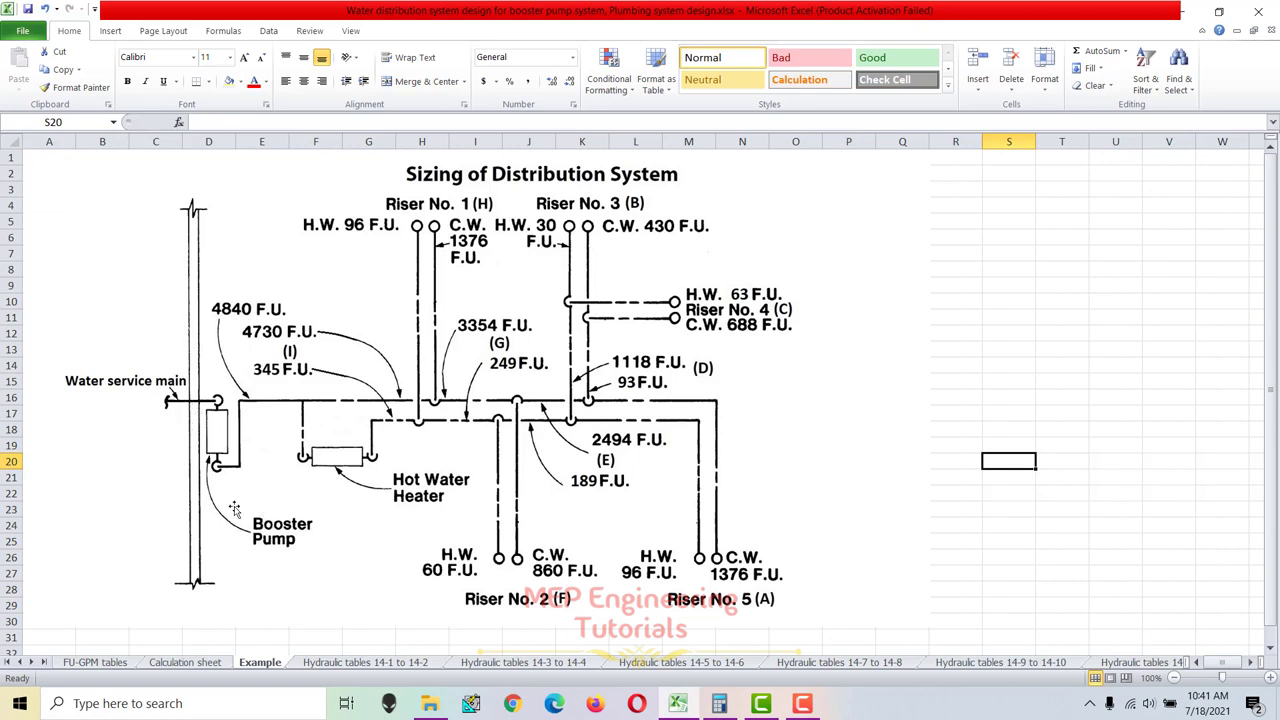
{"action": "left_click", "coordinate": [207, 663]}
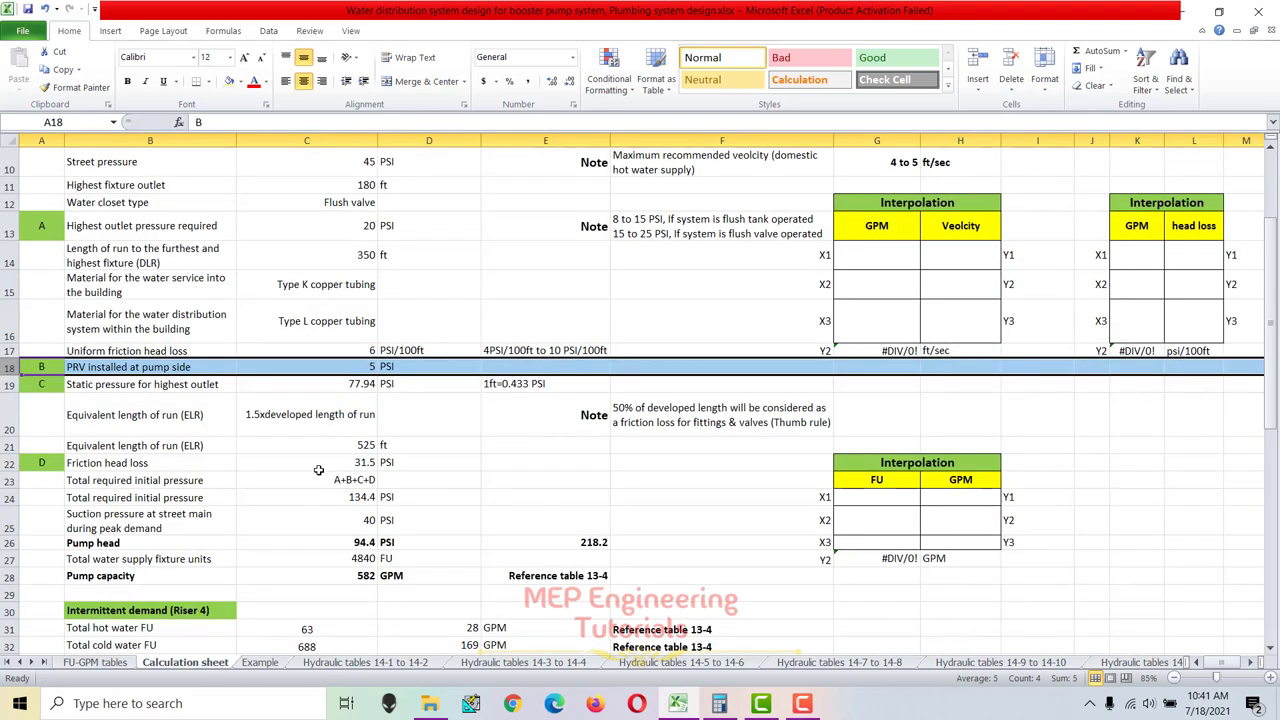
{"action": "left_click", "coordinate": [109, 367]}
{"action": "left_click_drag", "start_coordinate": [109, 367], "coordinate": [452, 367]}
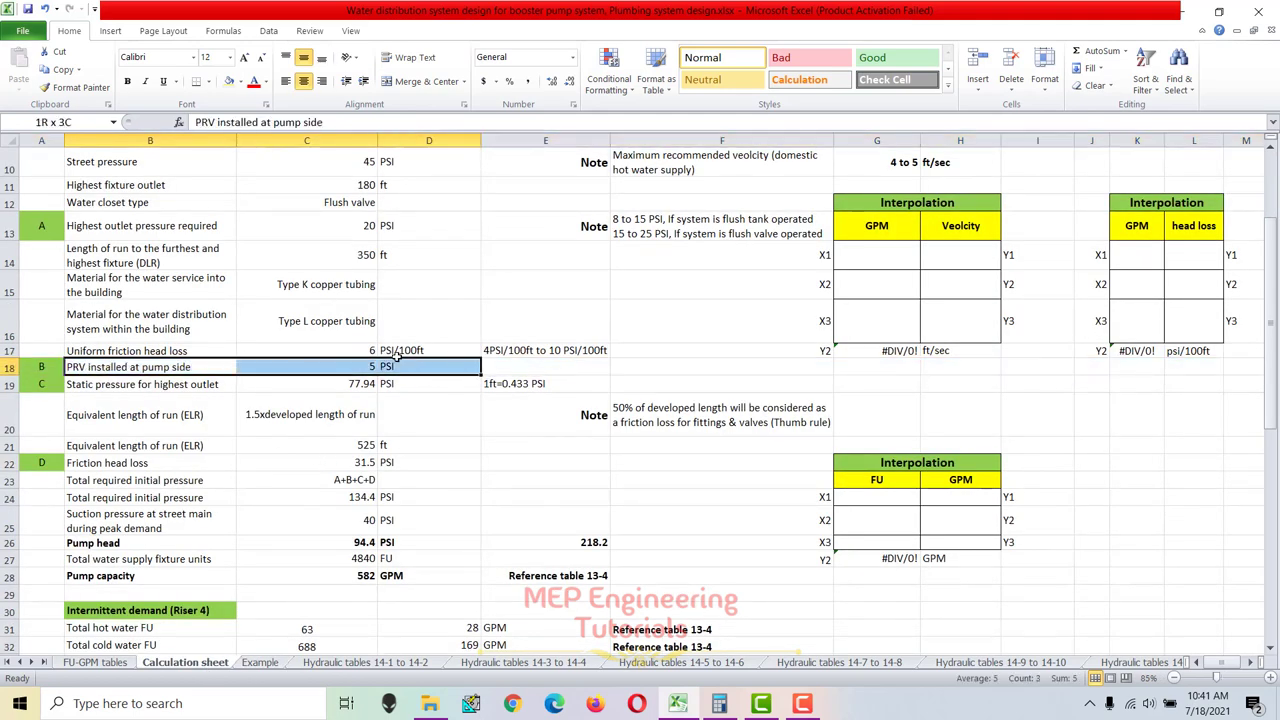
{"action": "left_click_drag", "start_coordinate": [120, 367], "coordinate": [423, 369]}
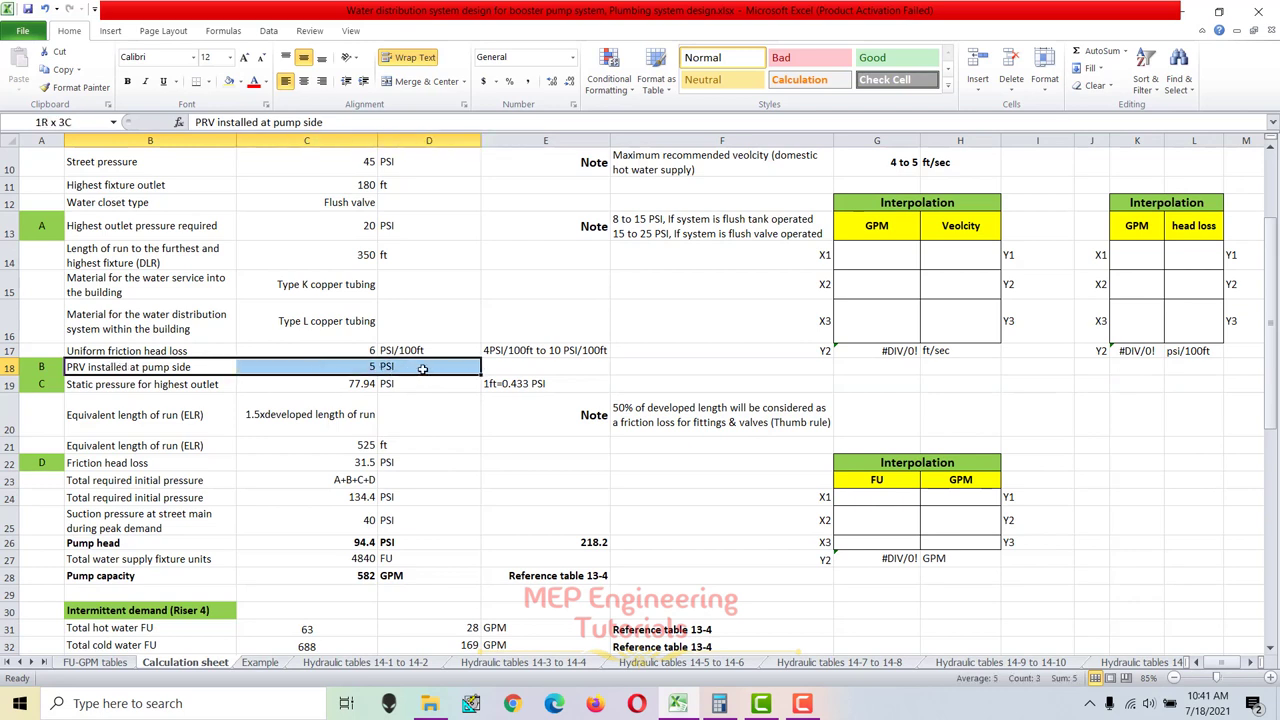
{"action": "left_click", "coordinate": [343, 366]}
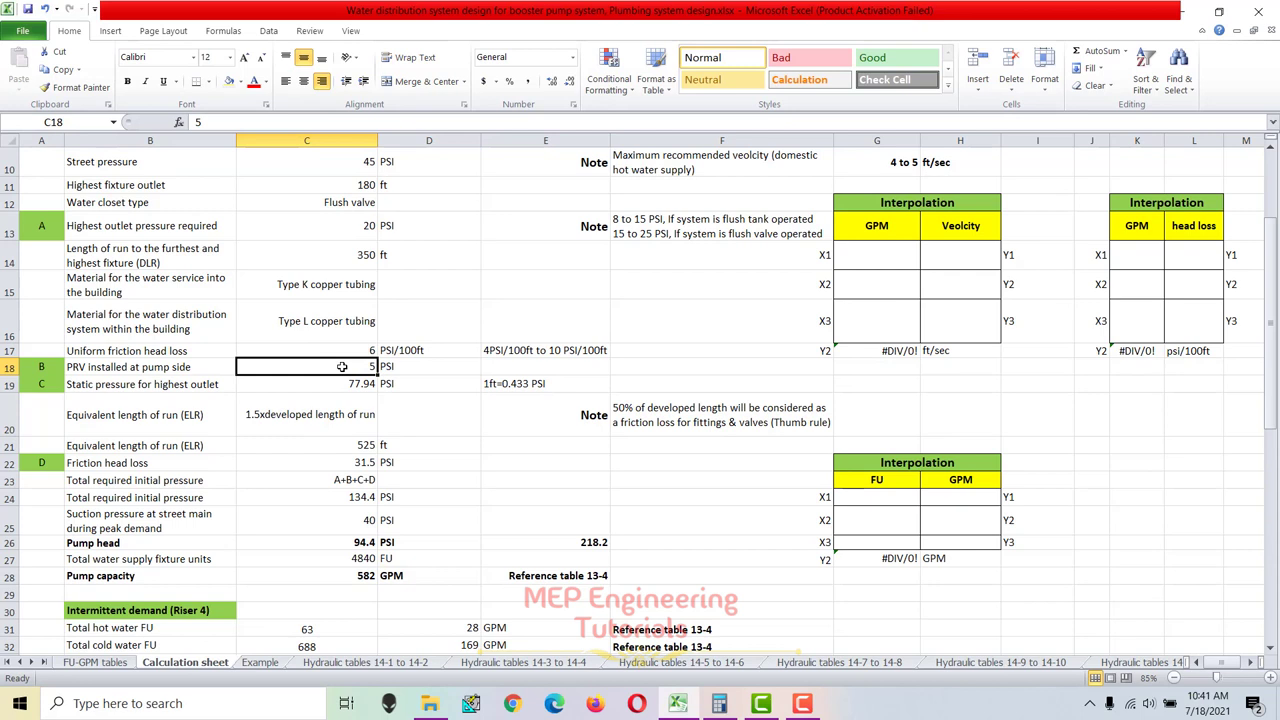
{"action": "left_click", "coordinate": [445, 366]}
{"action": "left_click_drag", "start_coordinate": [360, 371], "coordinate": [108, 370]}
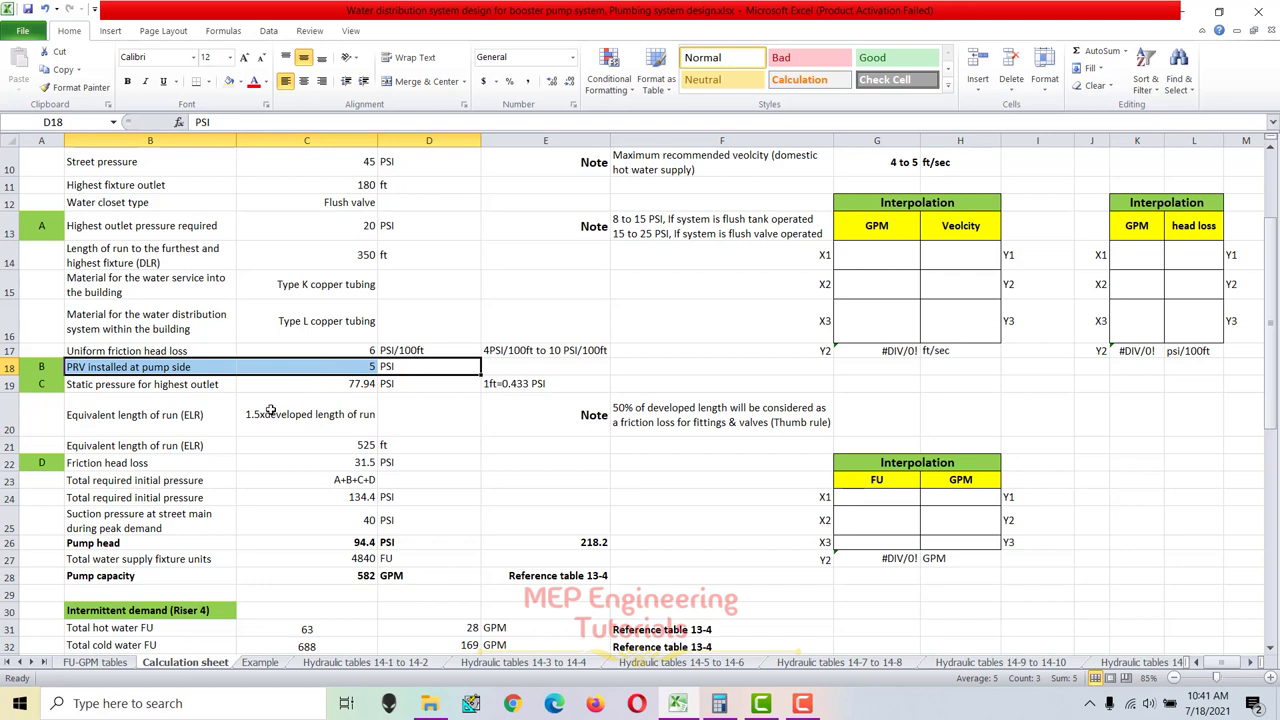
{"action": "left_click", "coordinate": [342, 367]}
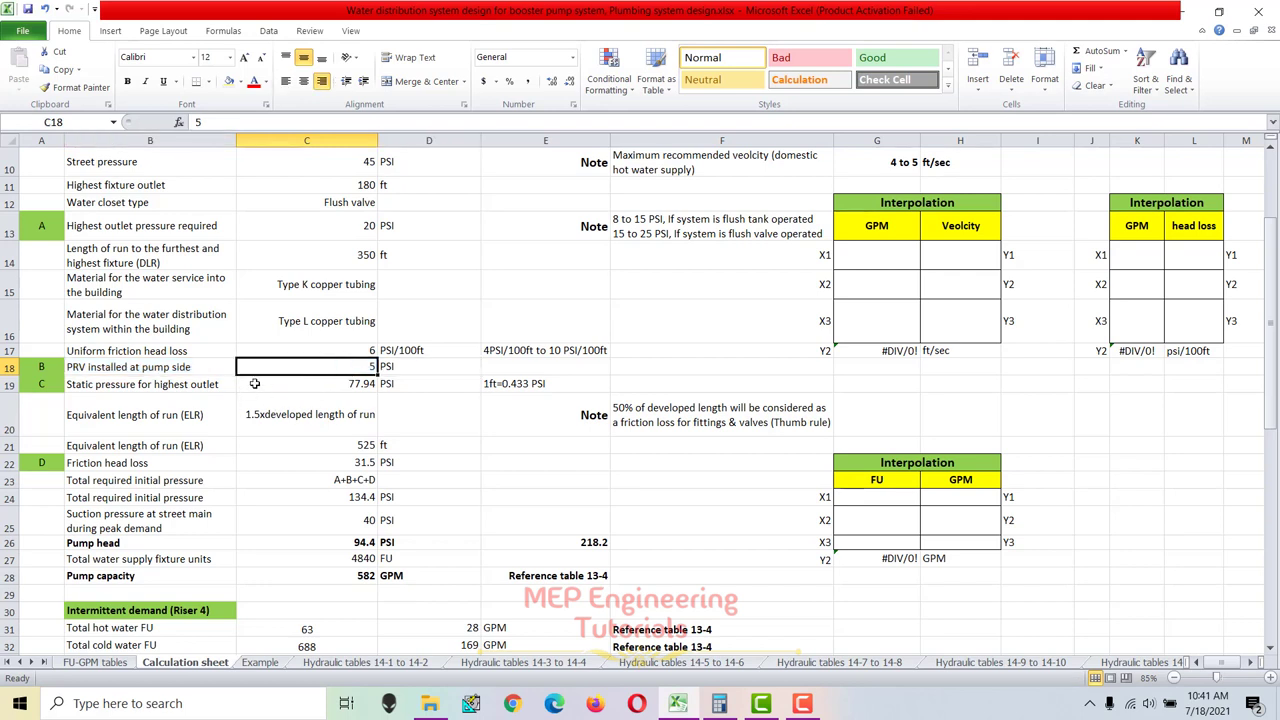
Inspect the static pressure formula for the highest outlet along with the highest fixture outlet height and the feet-to-PSI conversion.
{"action": "left_click", "coordinate": [104, 388]}
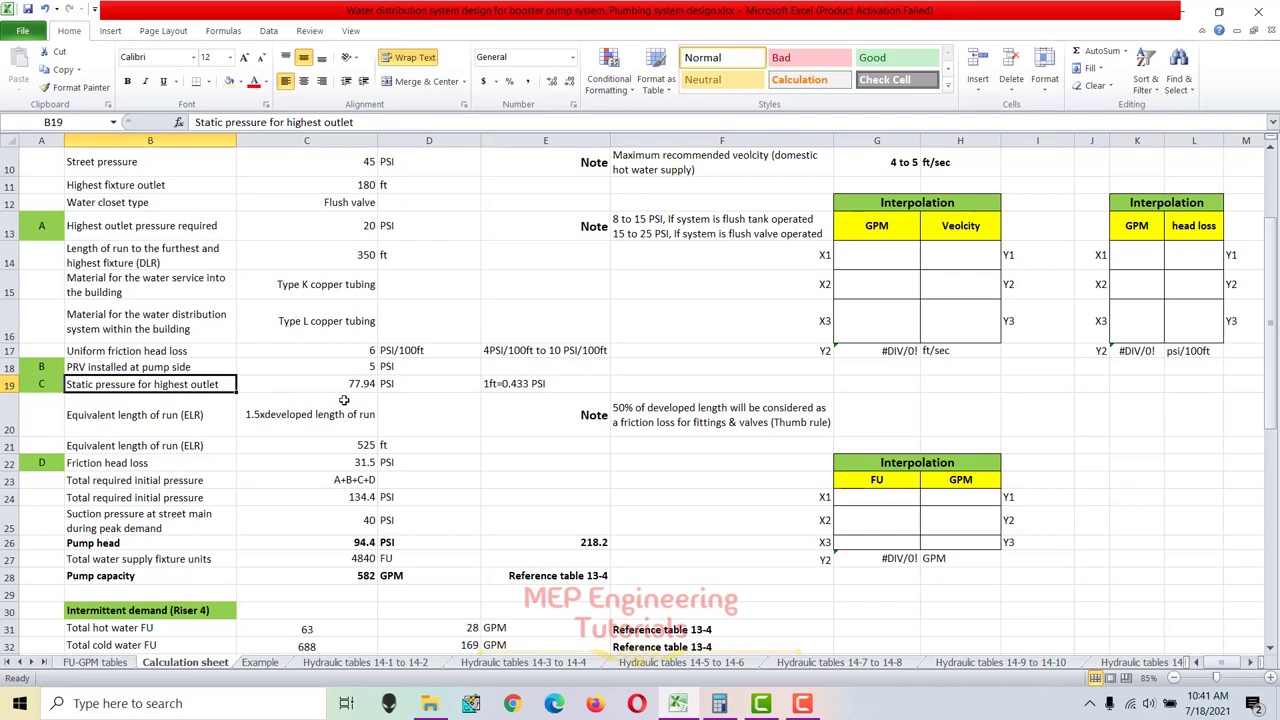
{"action": "scroll", "coordinate": [368, 426], "scroll_direction": "up", "scroll_amount": 2}
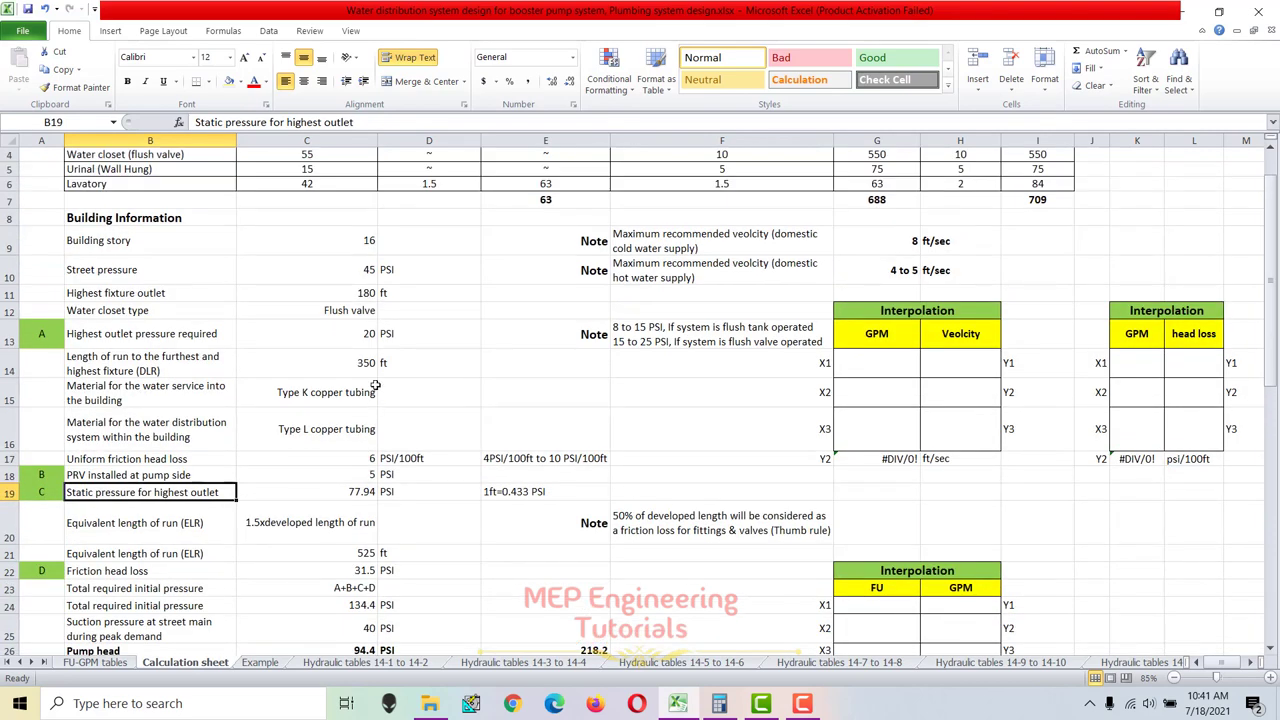
{"action": "left_click", "coordinate": [365, 293]}
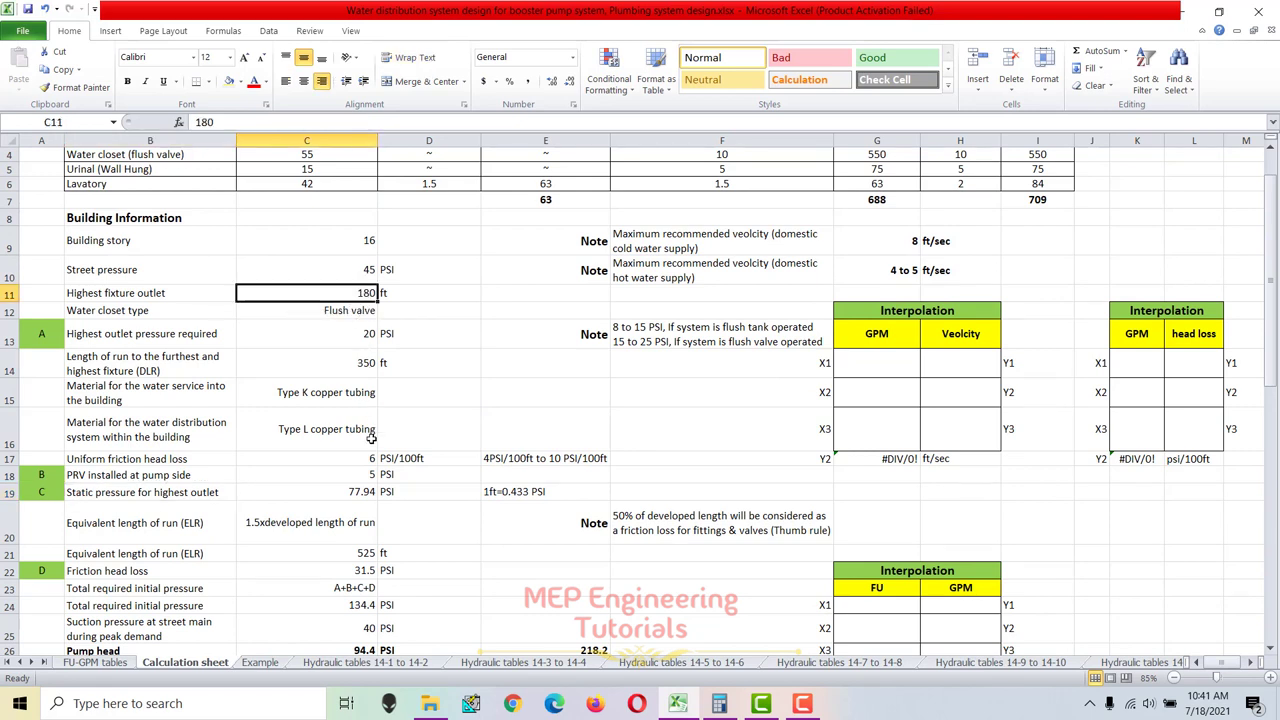
{"action": "scroll", "coordinate": [368, 440], "scroll_direction": "down", "scroll_amount": 1}
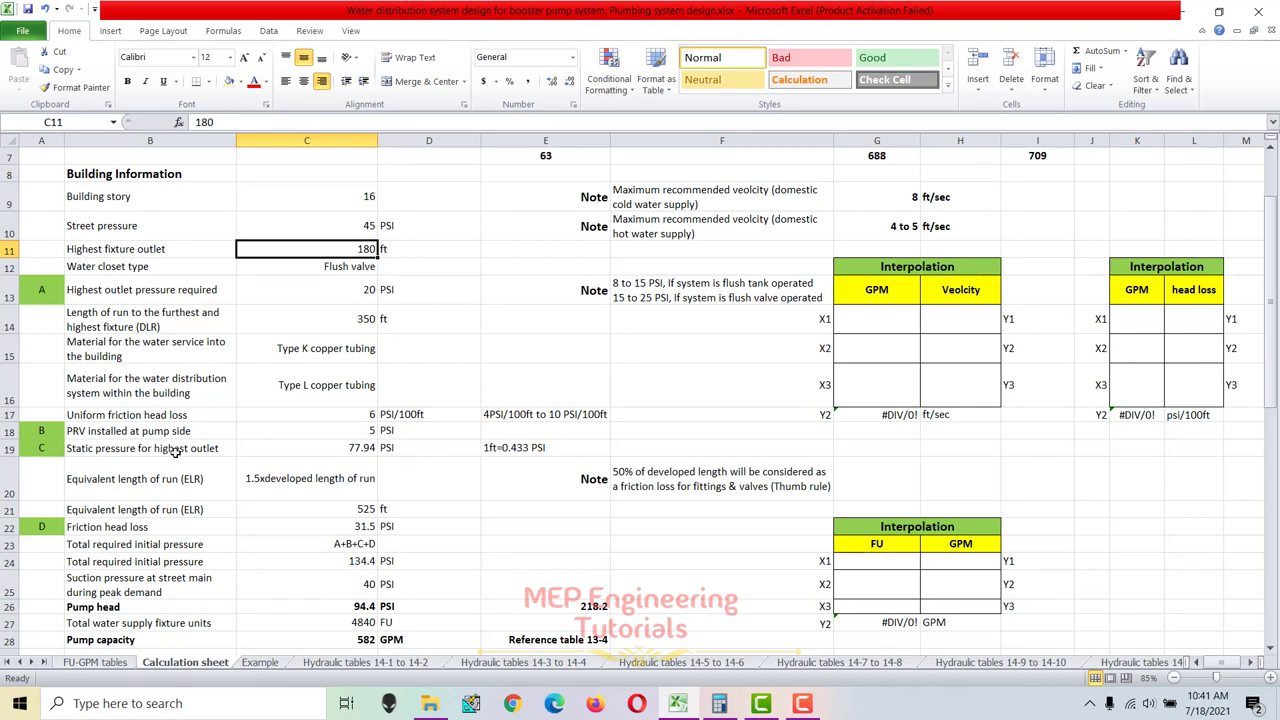
{"action": "left_click", "coordinate": [509, 449]}
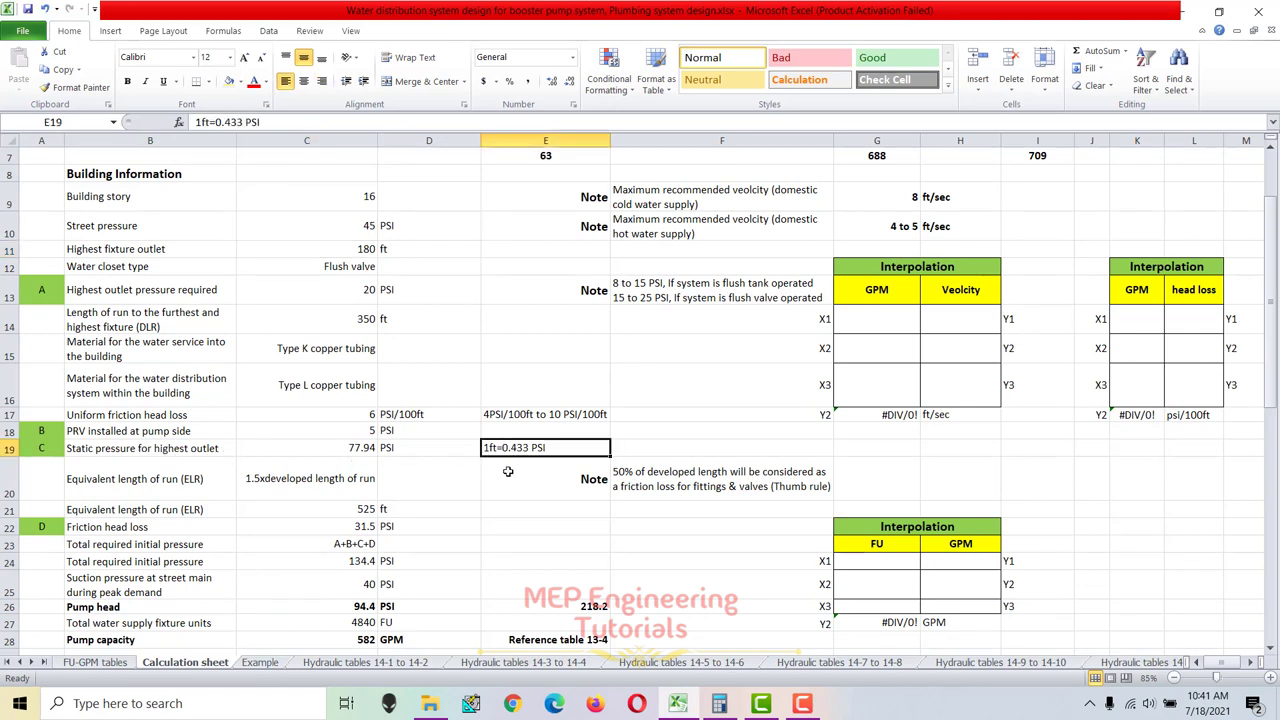
{"action": "double_click", "coordinate": [352, 449]}
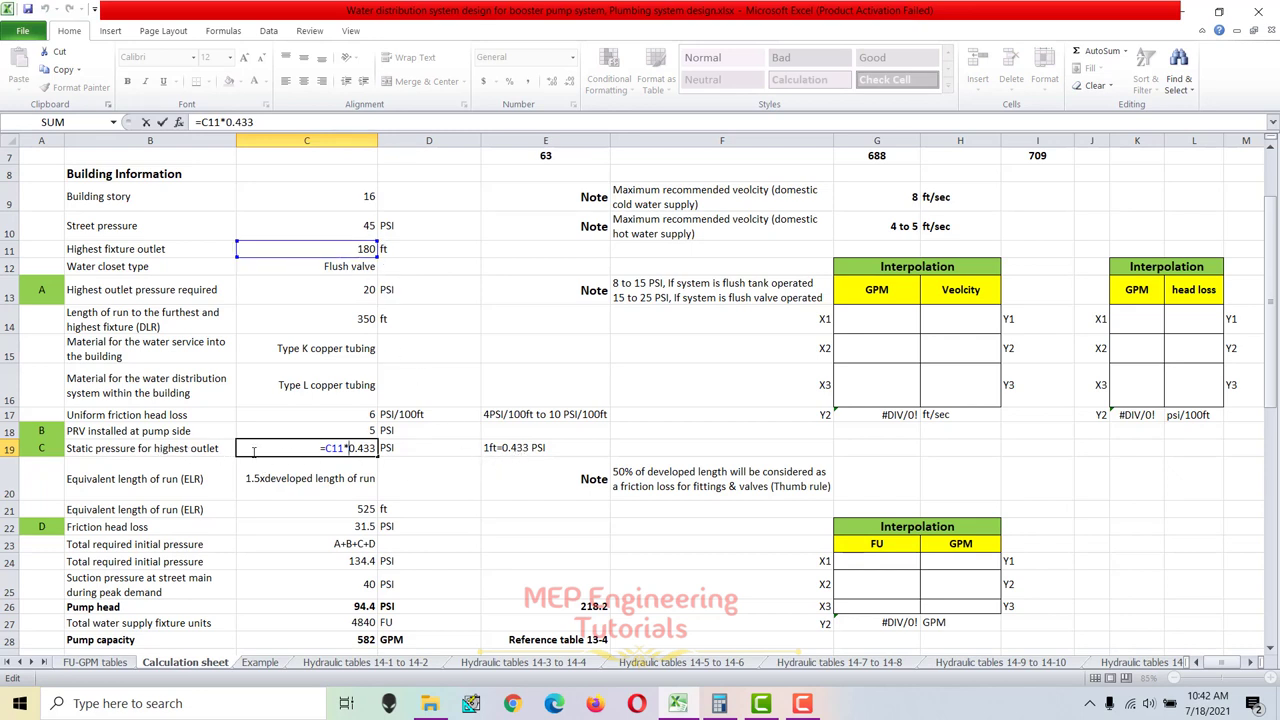
{"action": "key", "text": "Return"}
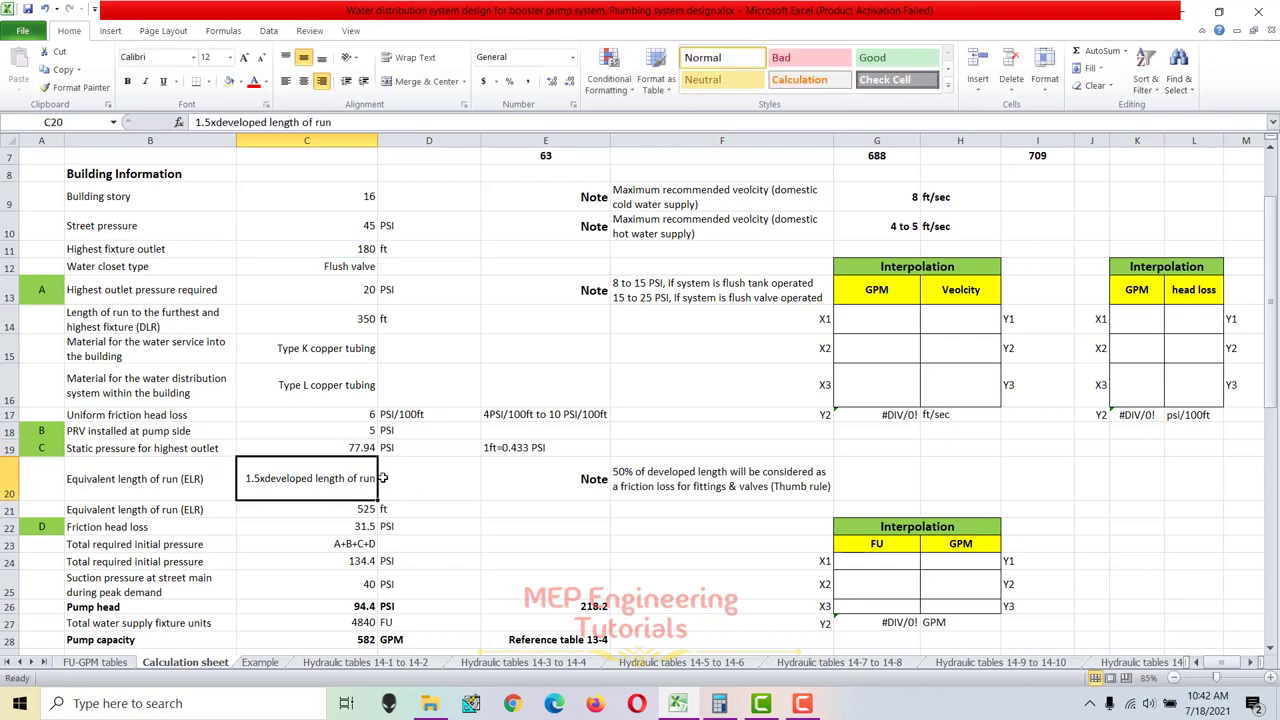
Relate the equivalent length of run to the piping on the Example sheet and the thumb-rule note for fittings and valves.
{"action": "scroll", "coordinate": [204, 495], "scroll_direction": "down", "scroll_amount": 2}
{"action": "left_click_drag", "start_coordinate": [145, 355], "coordinate": [560, 515]}
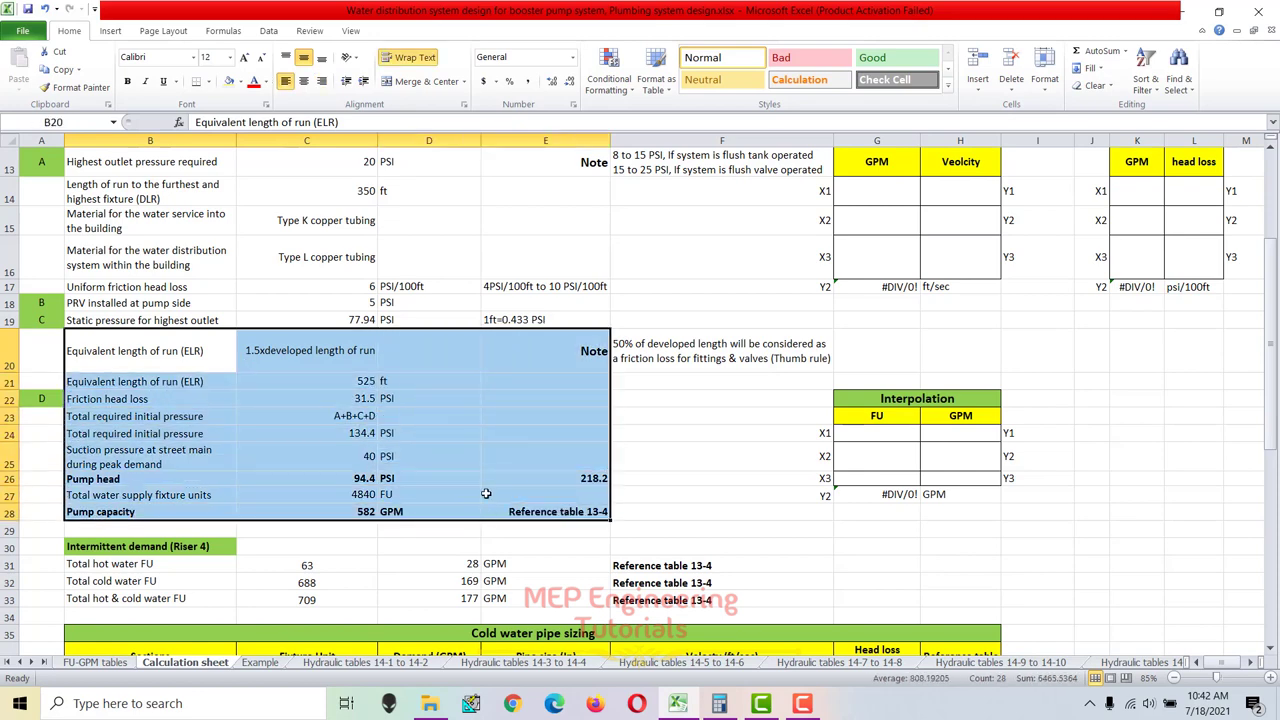
{"action": "left_click", "coordinate": [258, 652]}
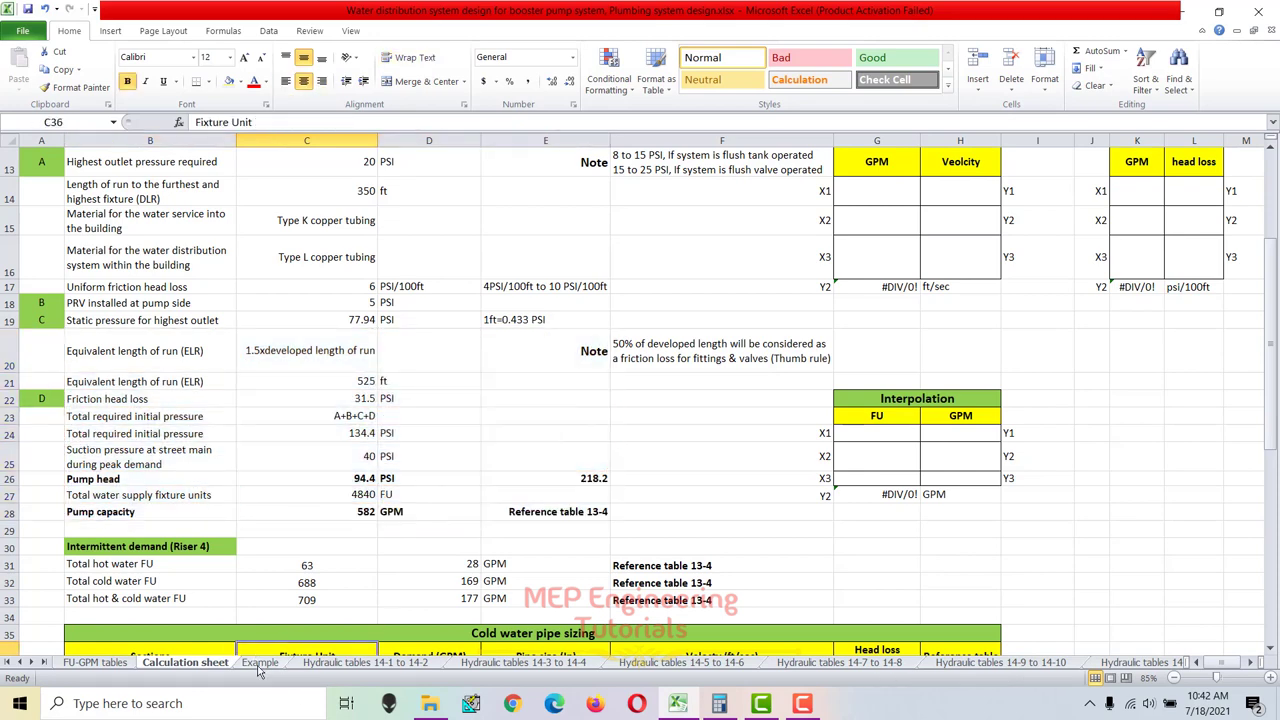
{"action": "left_click", "coordinate": [259, 662]}
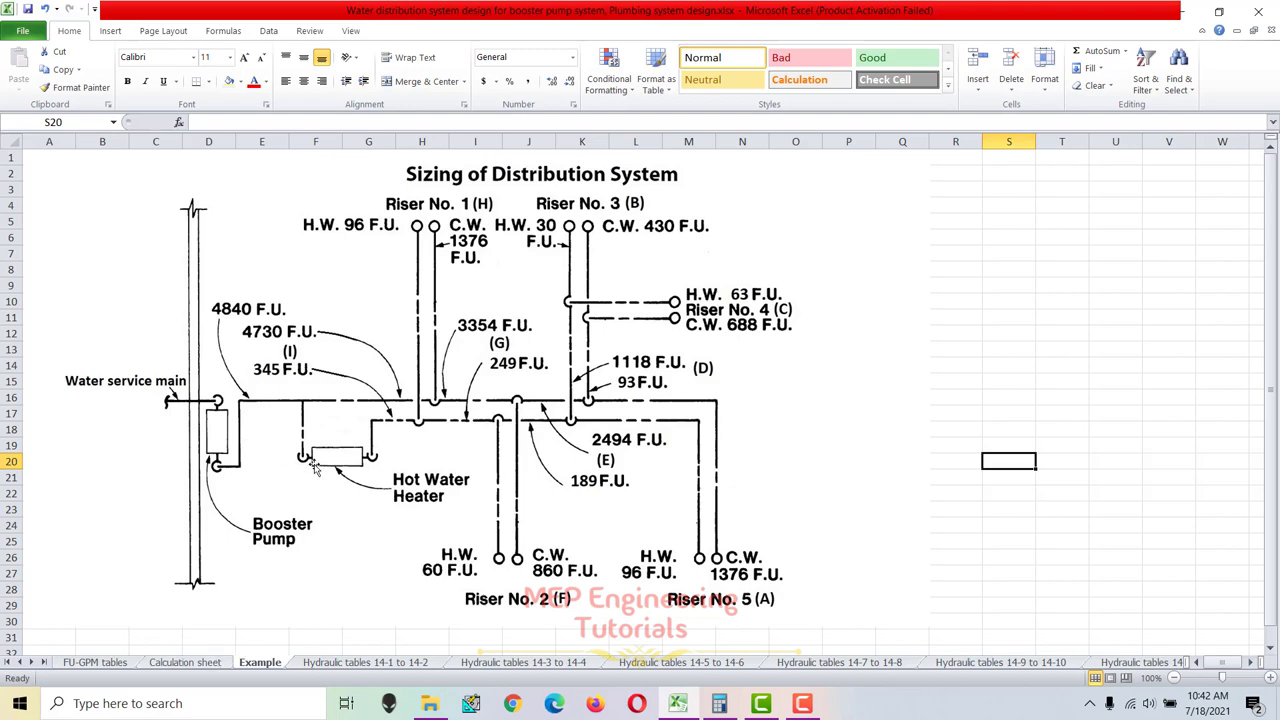
{"action": "left_click", "coordinate": [185, 662]}
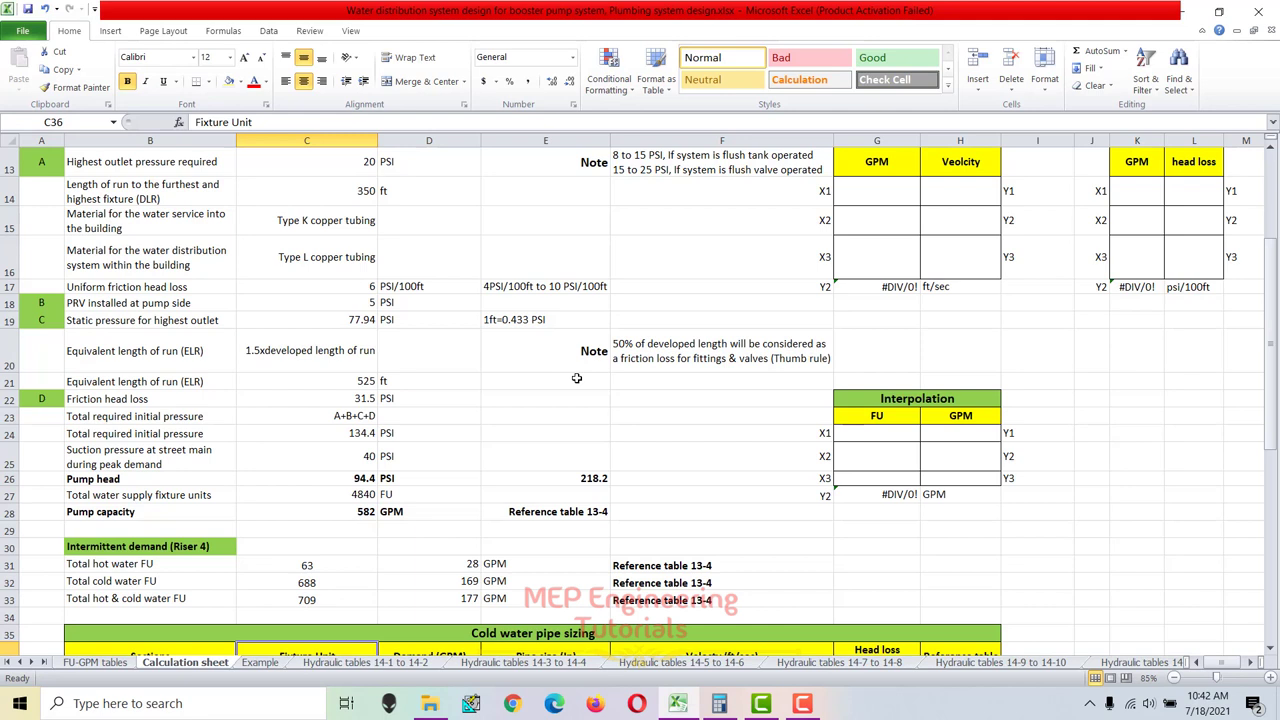
{"action": "left_click", "coordinate": [702, 362]}
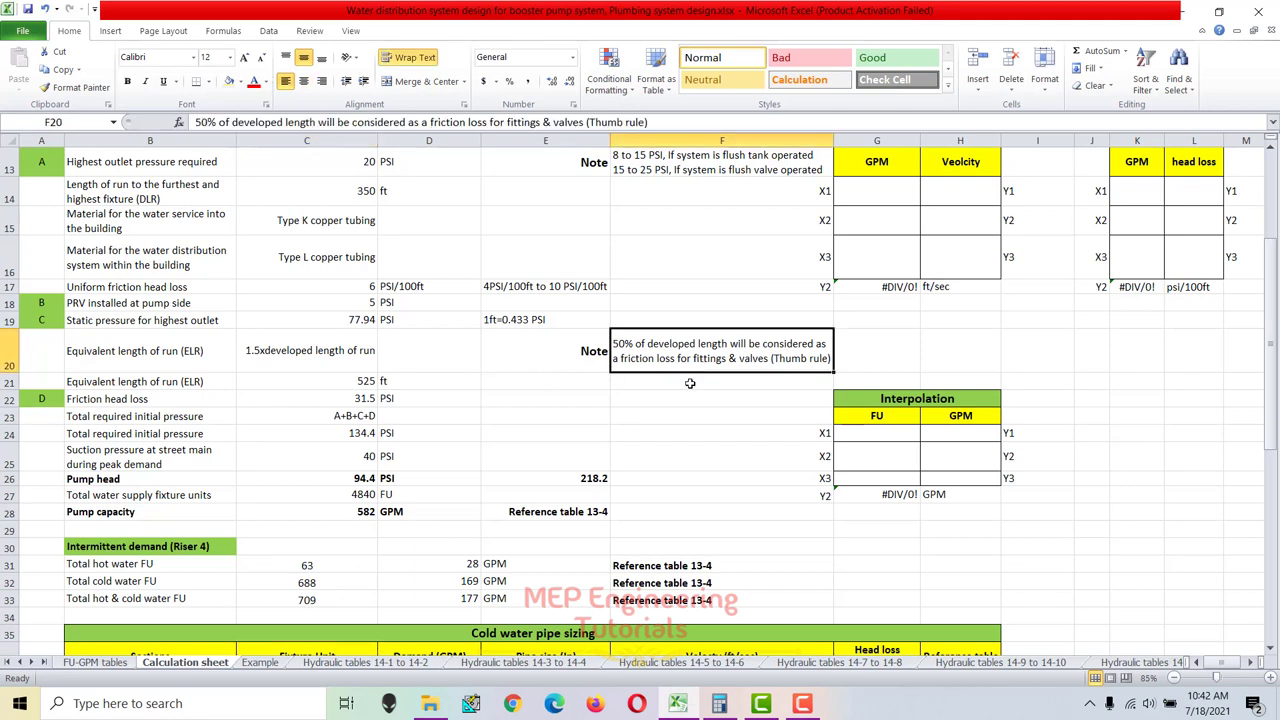
{"action": "left_click_drag", "start_coordinate": [564, 350], "coordinate": [713, 355]}
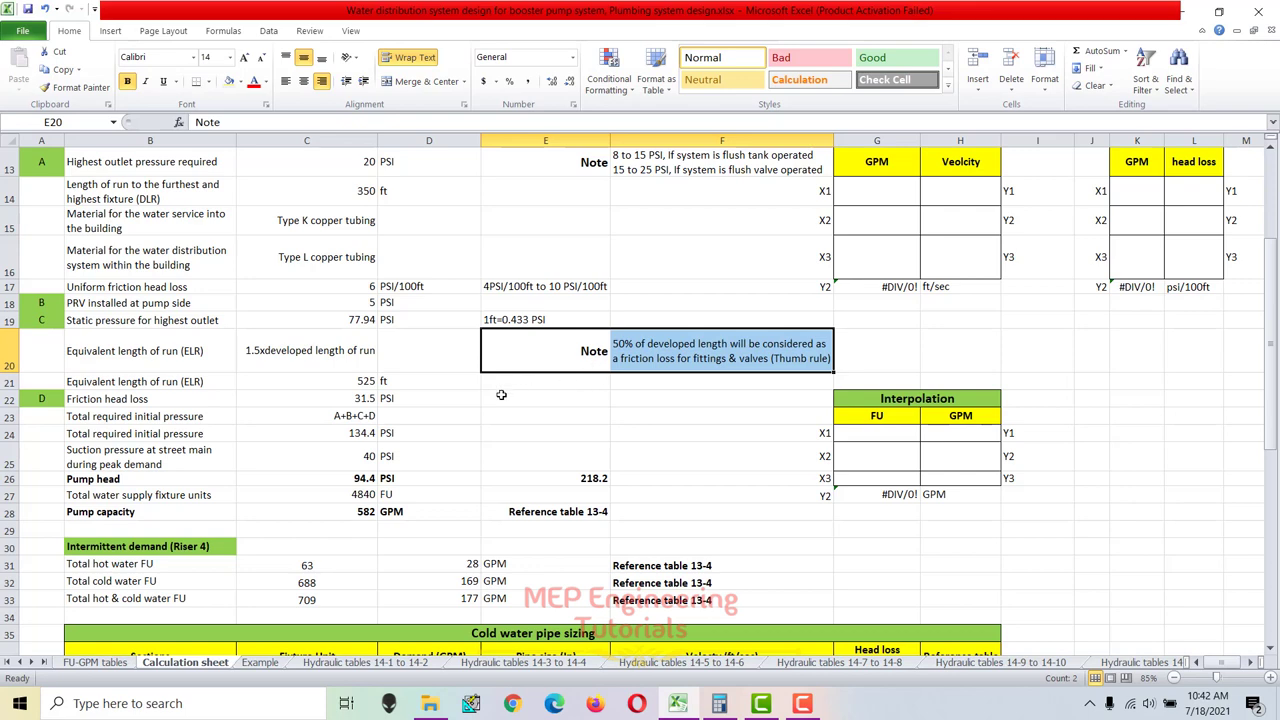
Inspect the equivalent length of run formula and its reference to the developed length to the furthest and highest fixture.
{"action": "scroll", "coordinate": [499, 395], "scroll_direction": "up", "scroll_amount": 1}
{"action": "left_click_drag", "start_coordinate": [150, 258], "coordinate": [424, 260]}
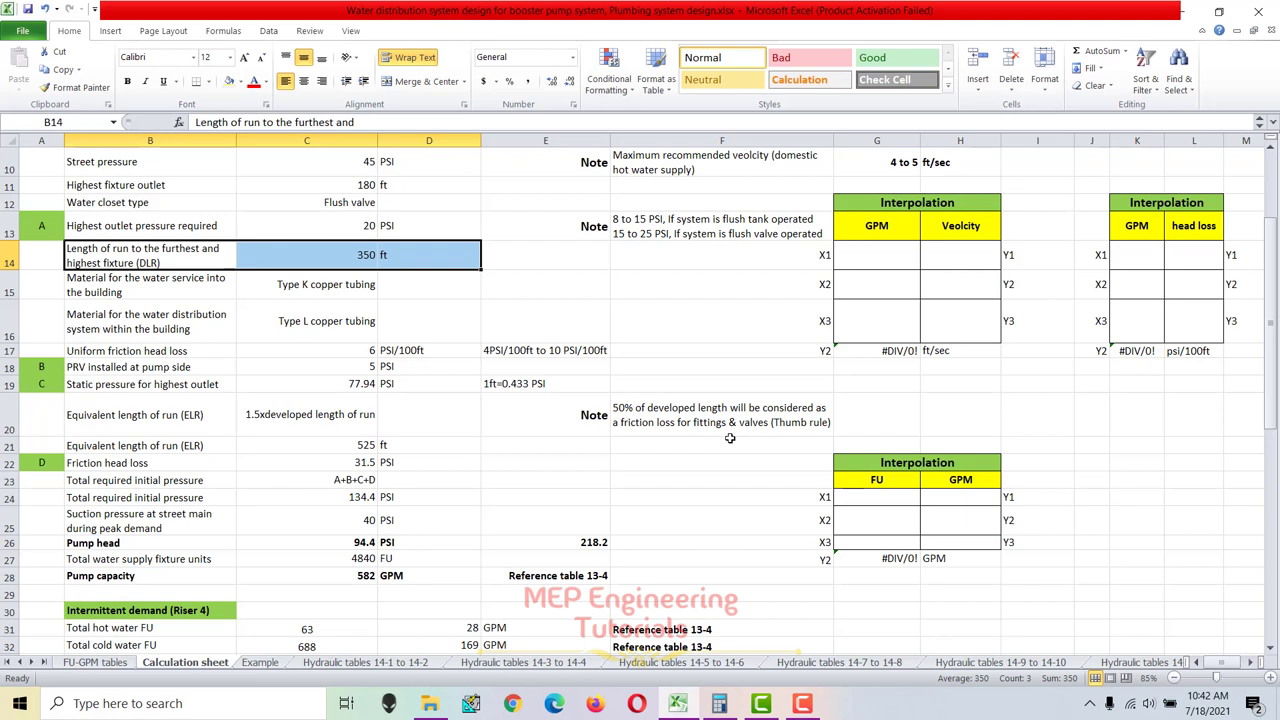
{"action": "double_click", "coordinate": [330, 446]}
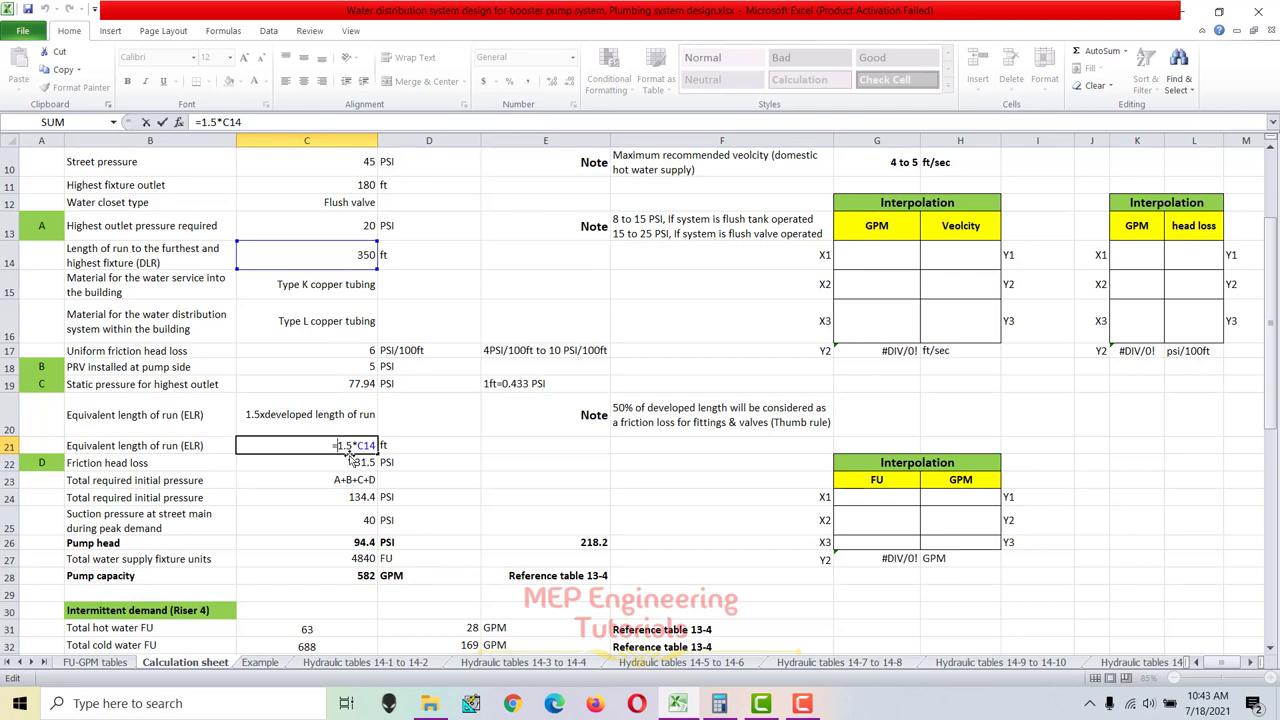
{"action": "key", "text": "Return"}
{"action": "left_click_drag", "start_coordinate": [160, 446], "coordinate": [407, 446]}
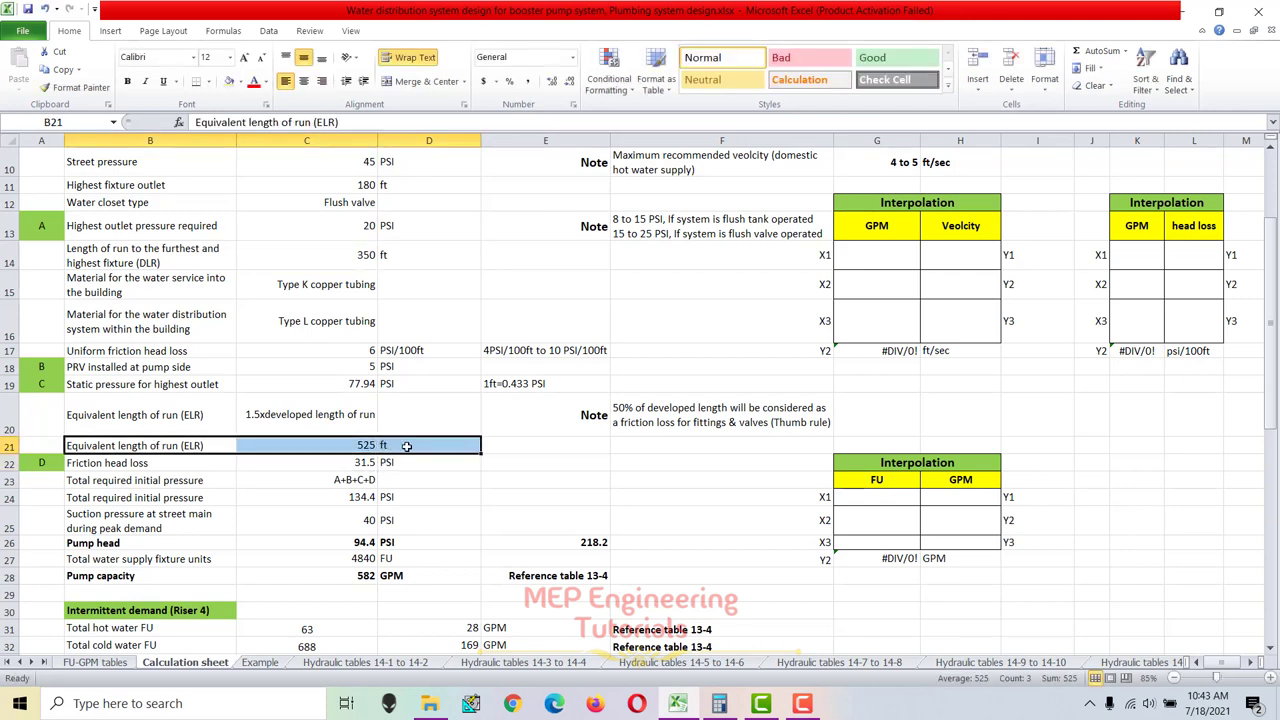
Inspect the friction head loss formula and its references to the equivalent length of run and uniform friction head loss.
{"action": "scroll", "coordinate": [406, 446], "scroll_direction": "down", "scroll_amount": 1}
{"action": "left_click_drag", "start_coordinate": [100, 401], "coordinate": [424, 400]}
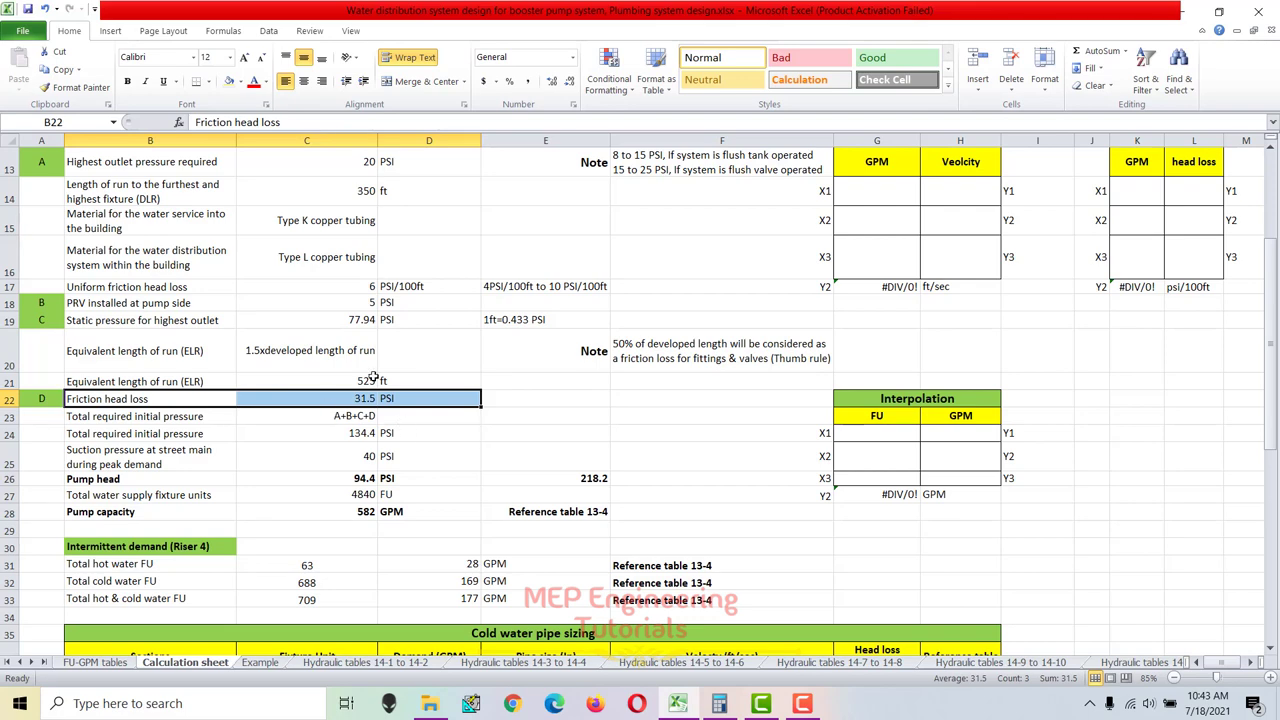
{"action": "scroll", "coordinate": [340, 440], "scroll_direction": "up", "scroll_amount": 1}
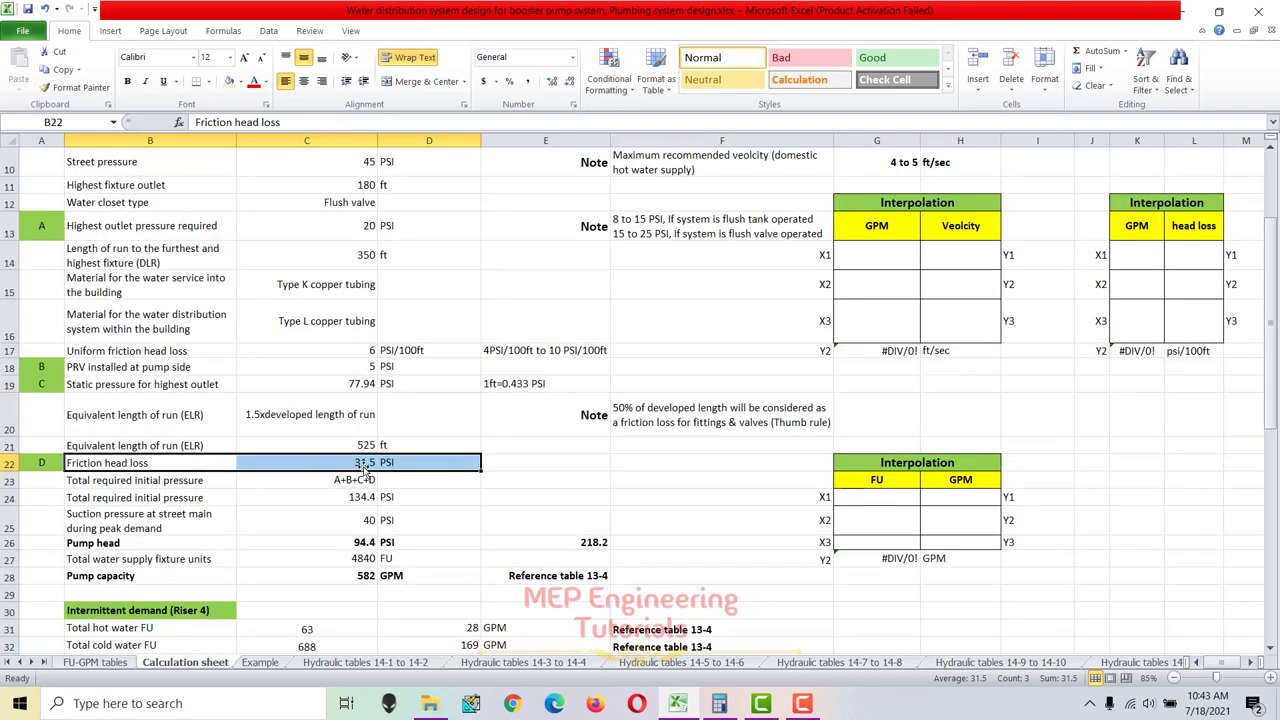
{"action": "double_click", "coordinate": [358, 462]}
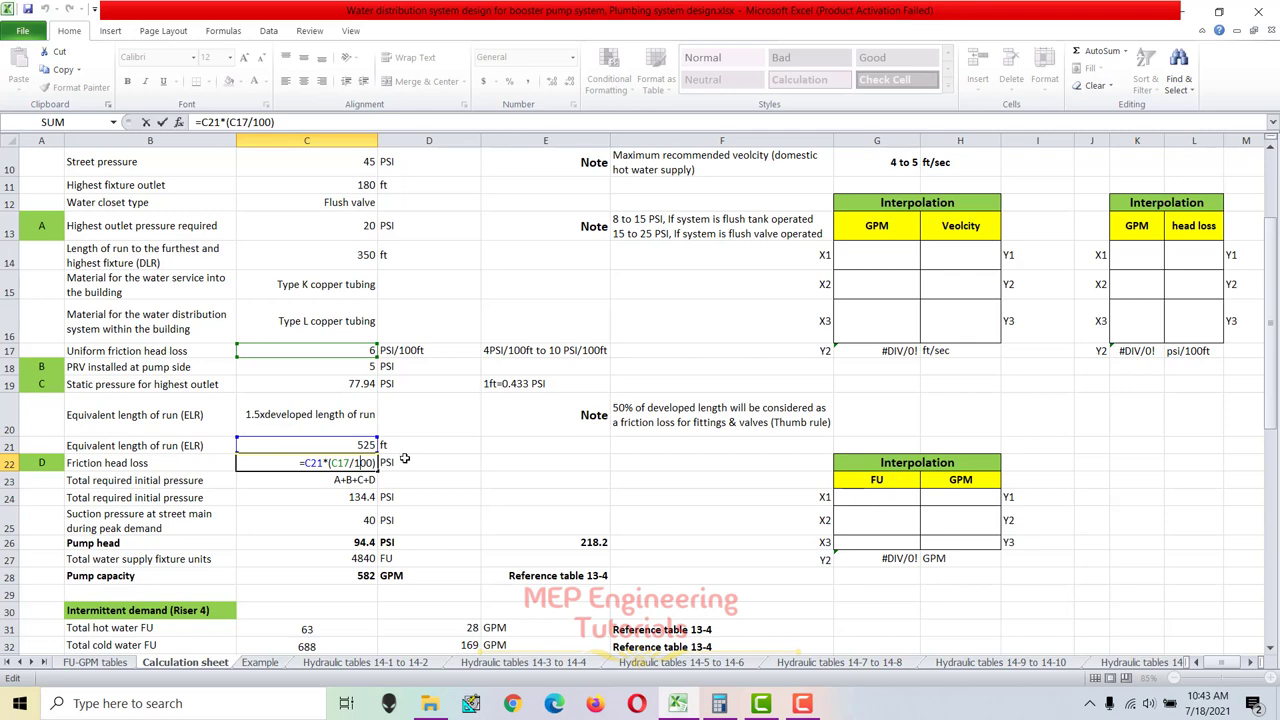
{"action": "key", "text": "Return"}
Switch to Calculator, multiply 525 by 0.06 to verify the friction head loss, and return to the Excel workbook.
{"action": "left_click", "coordinate": [719, 703]}
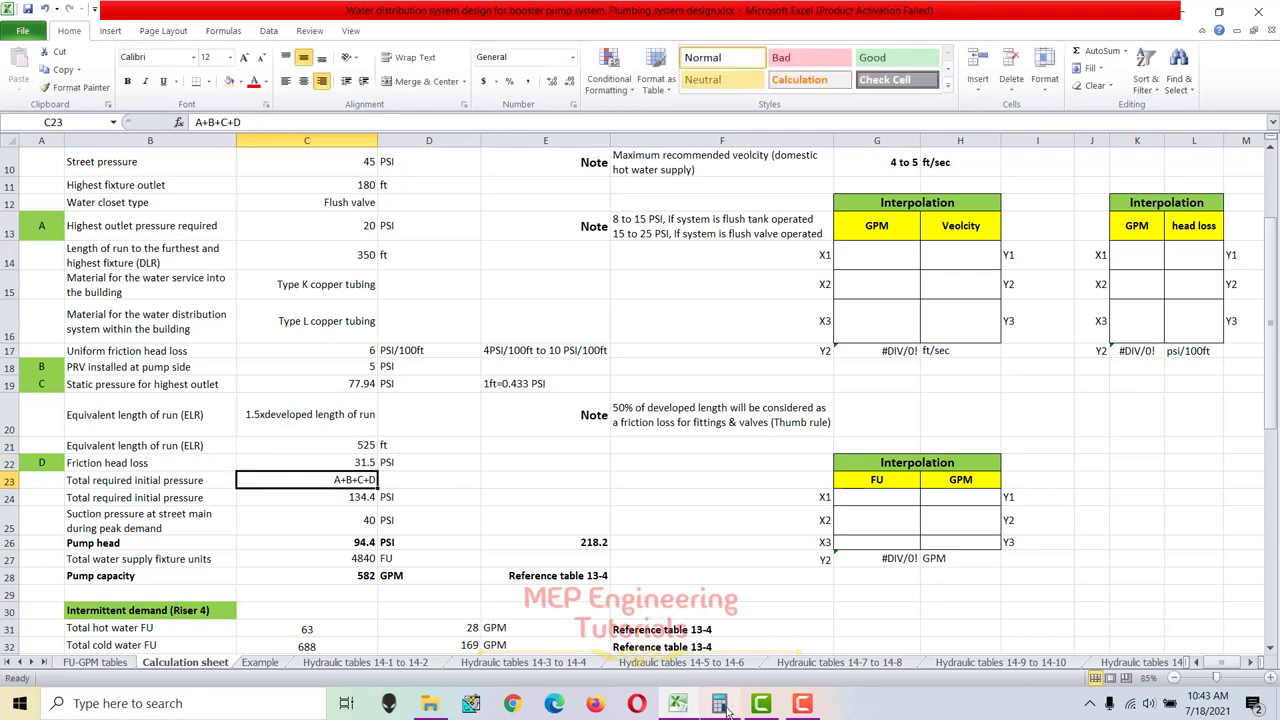
{"action": "type", "text": "525*0.06"}
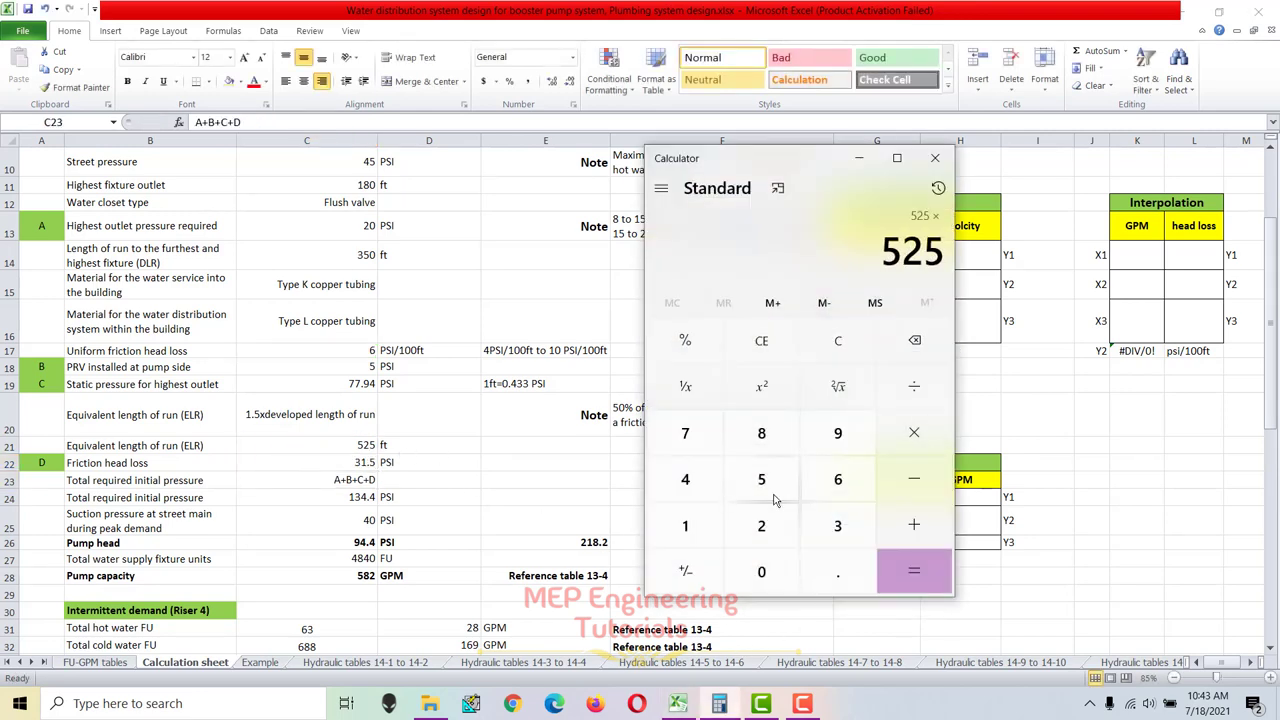
{"action": "key", "text": "Return"}
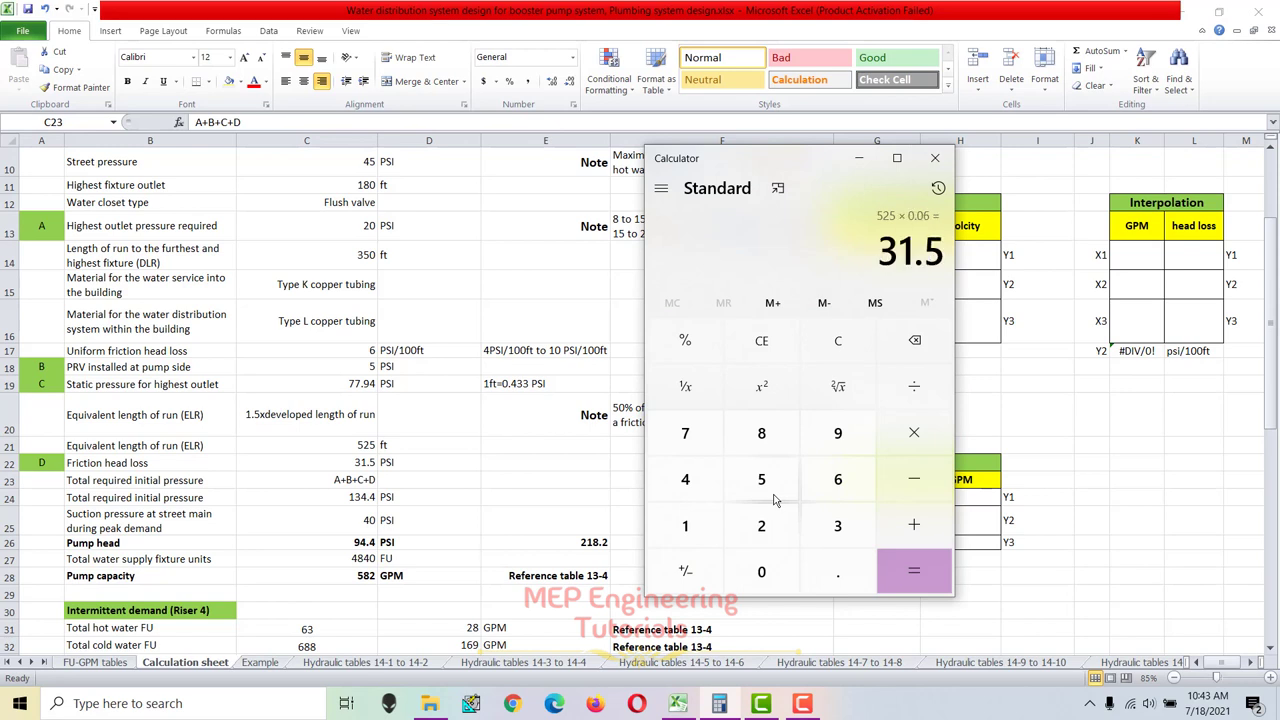
{"action": "key", "text": "alt+Tab"}
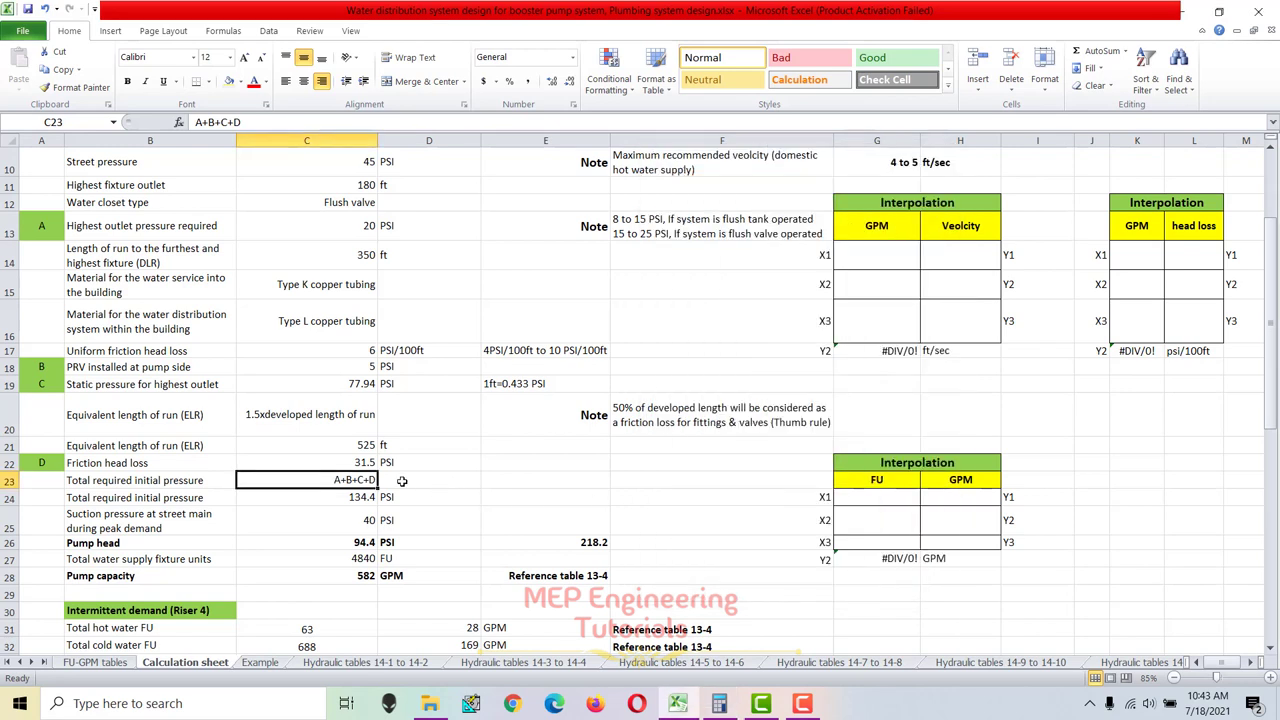
Relate the friction head loss row to the piping layout on the Example sheet.
{"action": "left_click", "coordinate": [140, 464]}
{"action": "left_click_drag", "start_coordinate": [294, 456], "coordinate": [560, 462]}
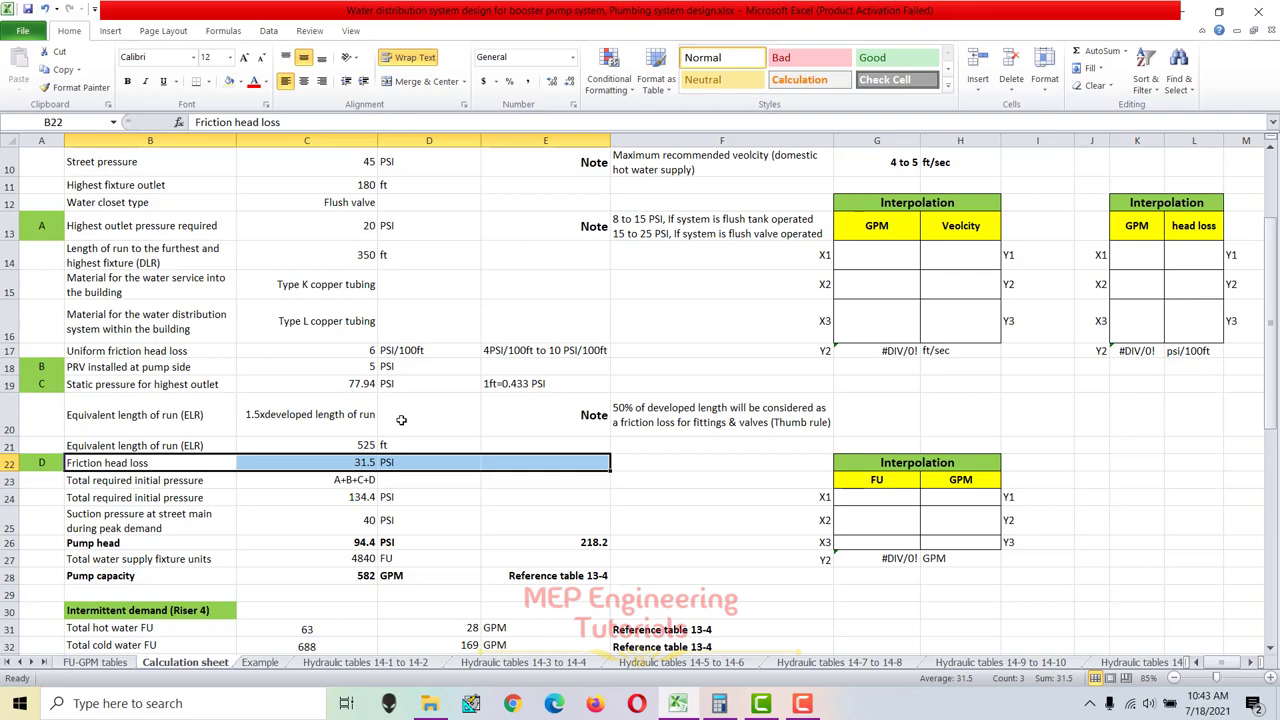
{"action": "left_click", "coordinate": [259, 664]}
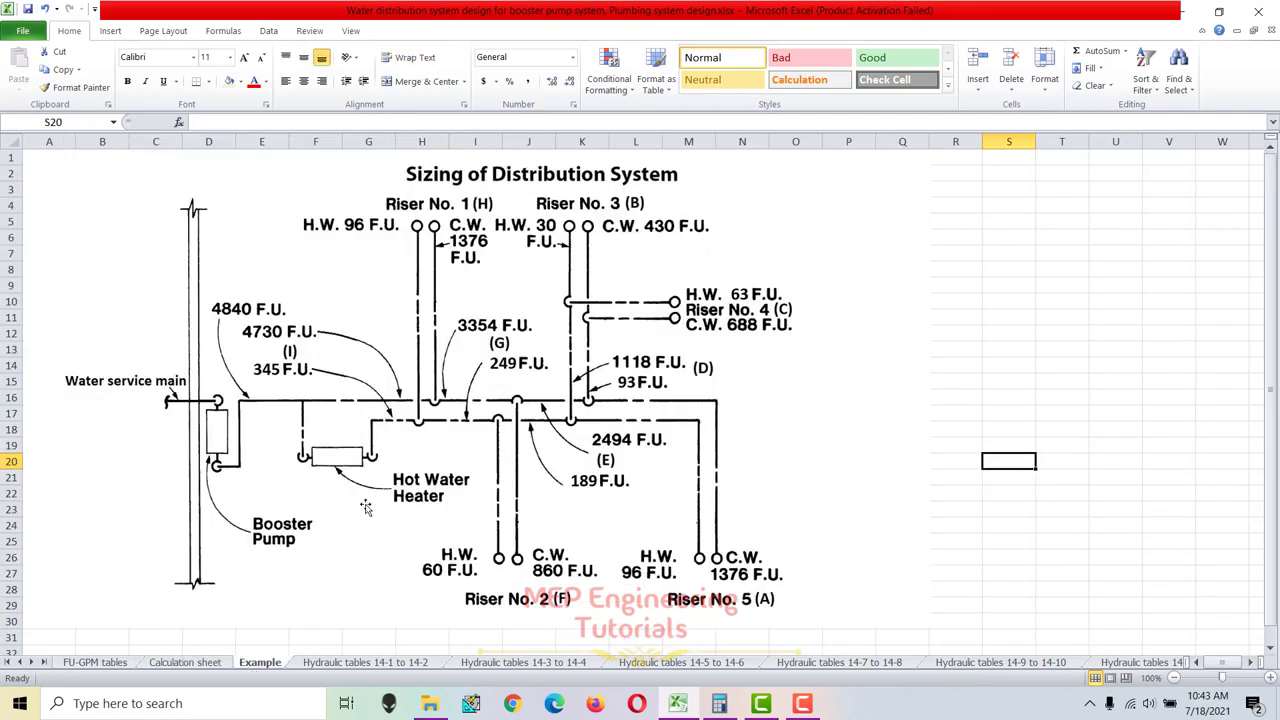
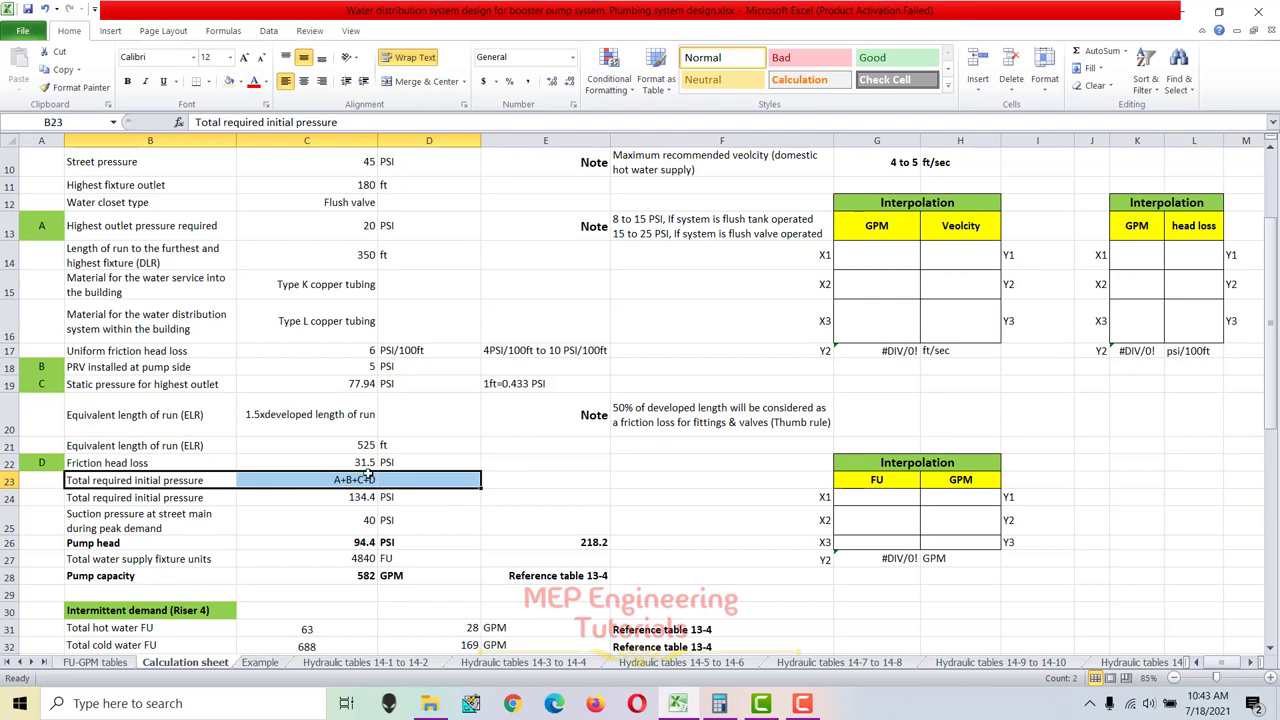
Highlight the A, B, C and D rows on the Calculation sheet and relate them to the A+B+C+D total required initial pressure.
{"action": "left_click", "coordinate": [33, 291]}
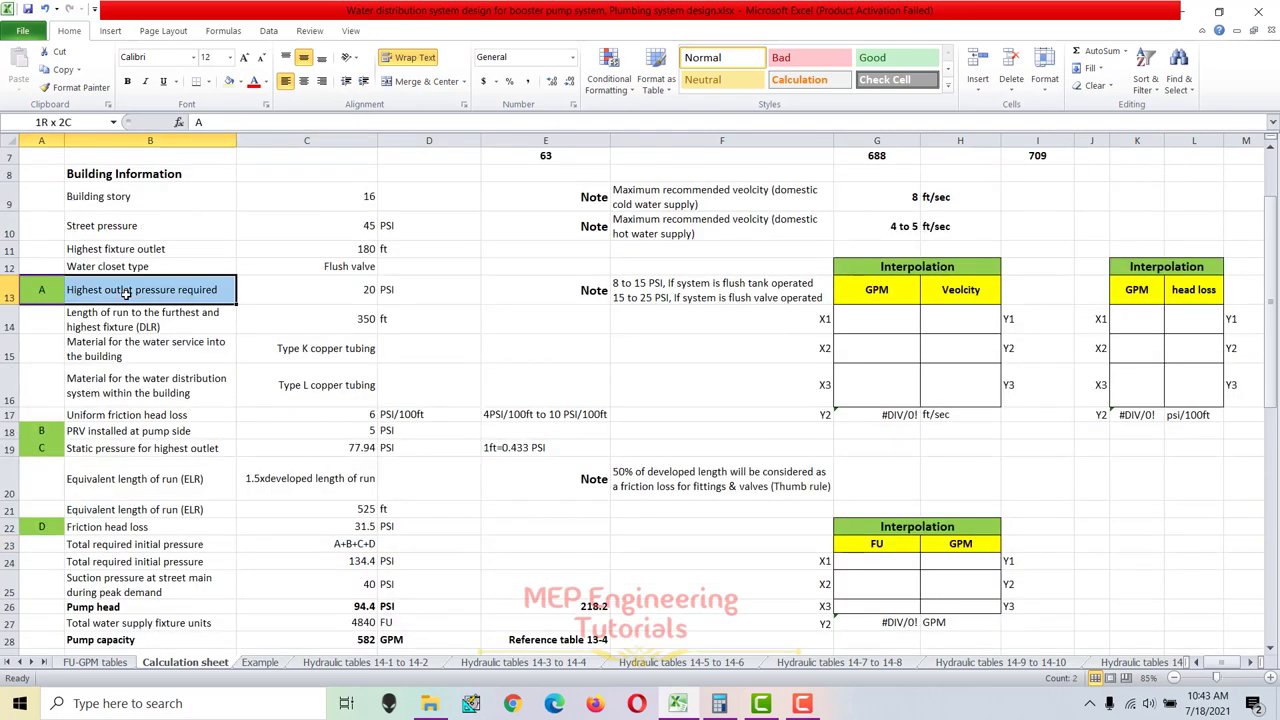
{"action": "left_click", "coordinate": [10, 295]}
{"action": "left_click", "coordinate": [8, 430], "text": "ctrl"}
{"action": "left_click", "coordinate": [8, 448], "text": "ctrl"}
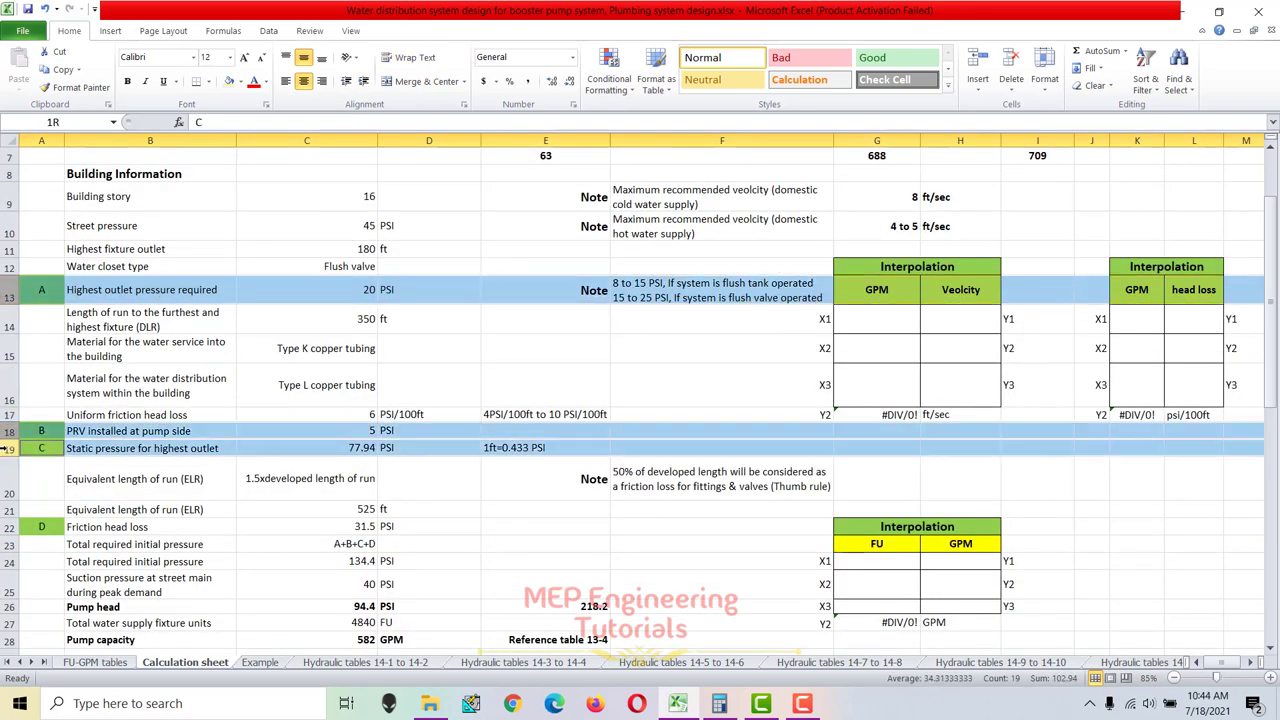
{"action": "left_click", "coordinate": [8, 527], "text": "ctrl"}
{"action": "scroll", "coordinate": [296, 526], "scroll_direction": "down", "scroll_amount": 1}
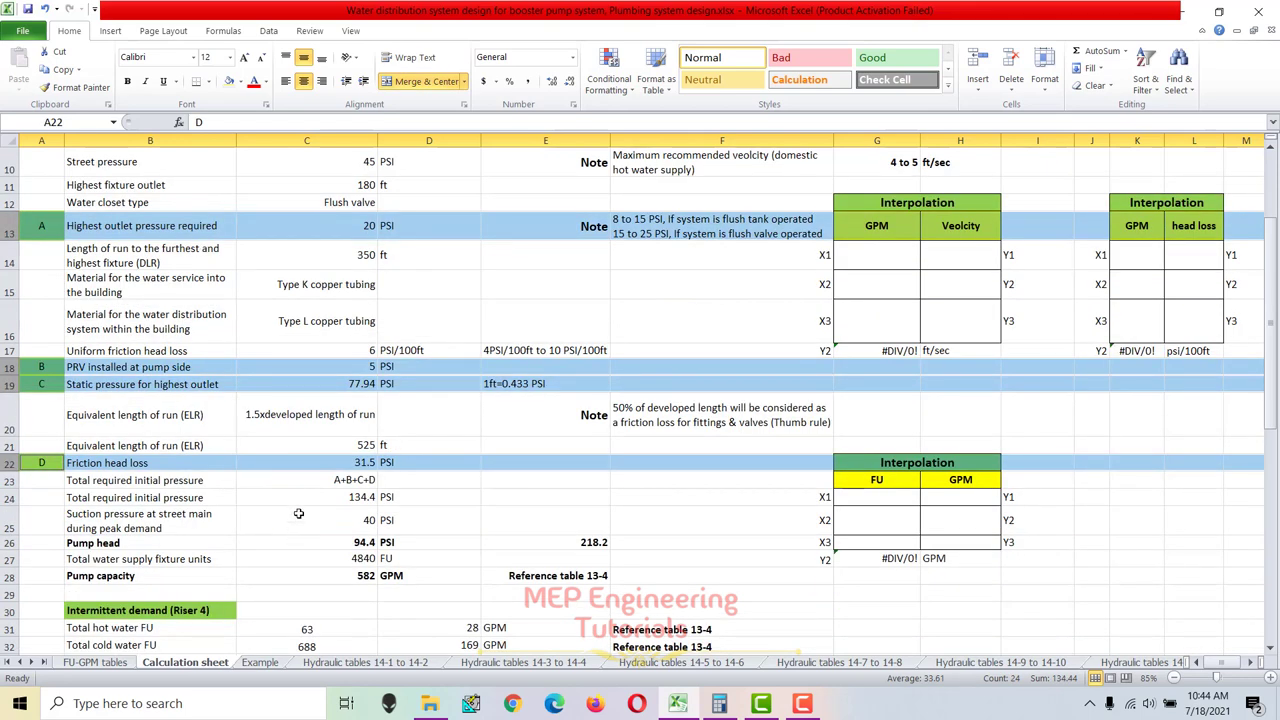
{"action": "left_click", "coordinate": [341, 481]}
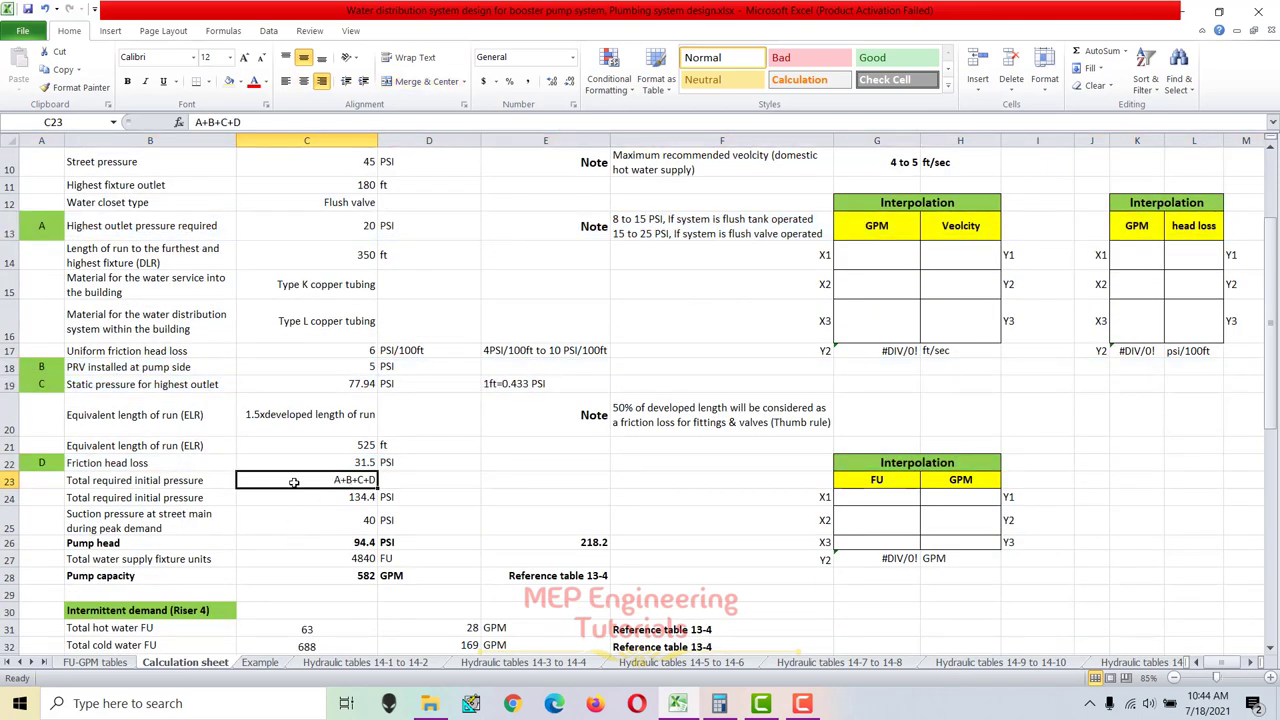
Inspect the total required initial pressure formula and the four pressure components it adds, and highlight its row.
{"action": "left_click", "coordinate": [354, 498]}
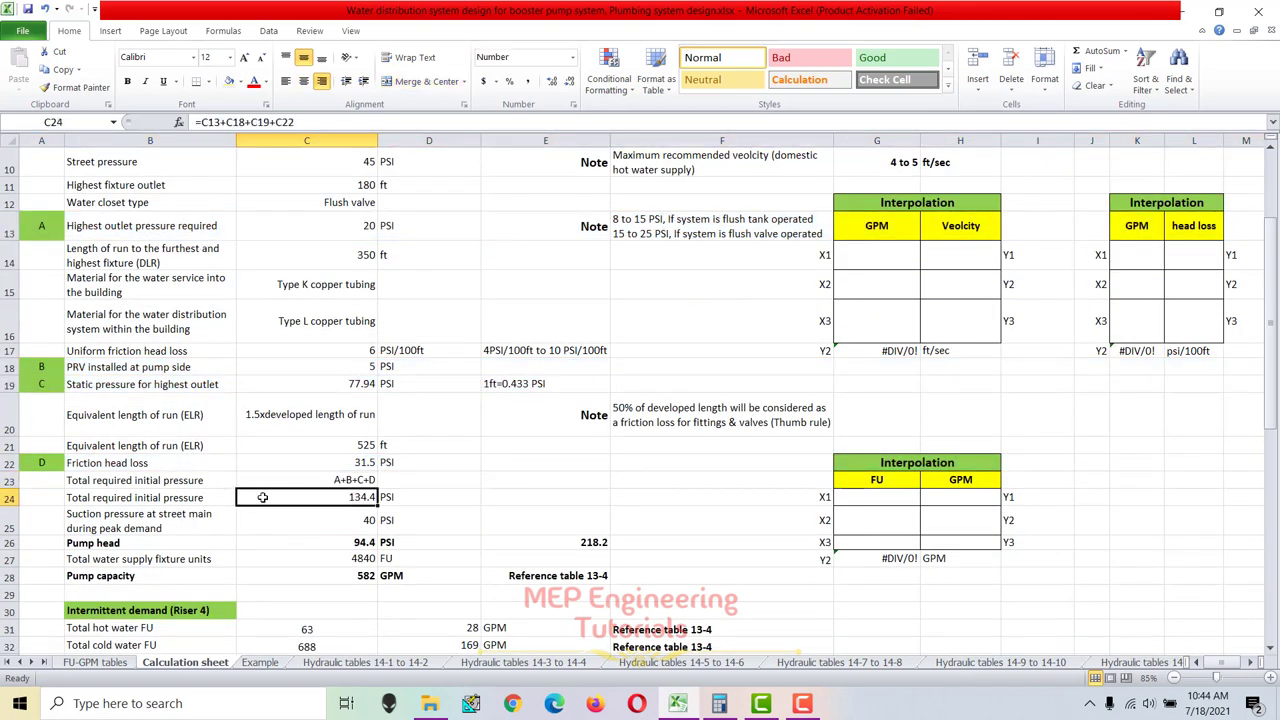
{"action": "double_click", "coordinate": [358, 508]}
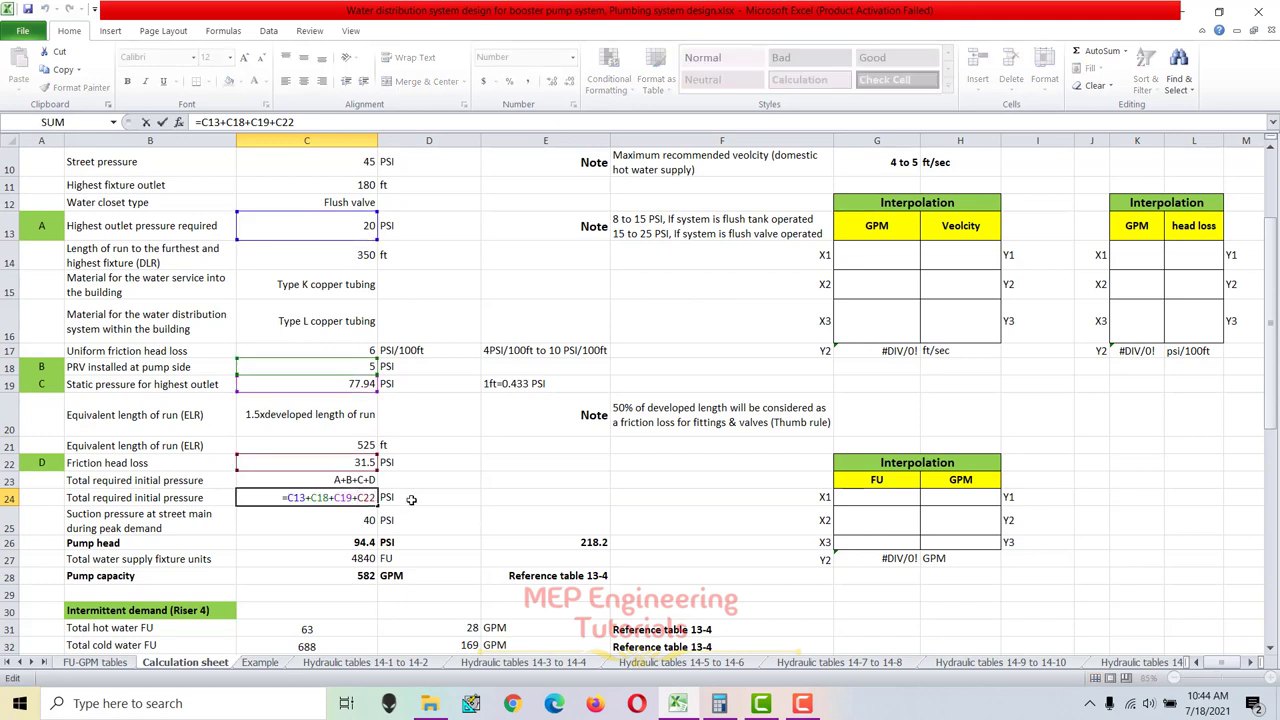
{"action": "key", "text": "Return"}
{"action": "left_click_drag", "start_coordinate": [422, 500], "coordinate": [178, 497]}
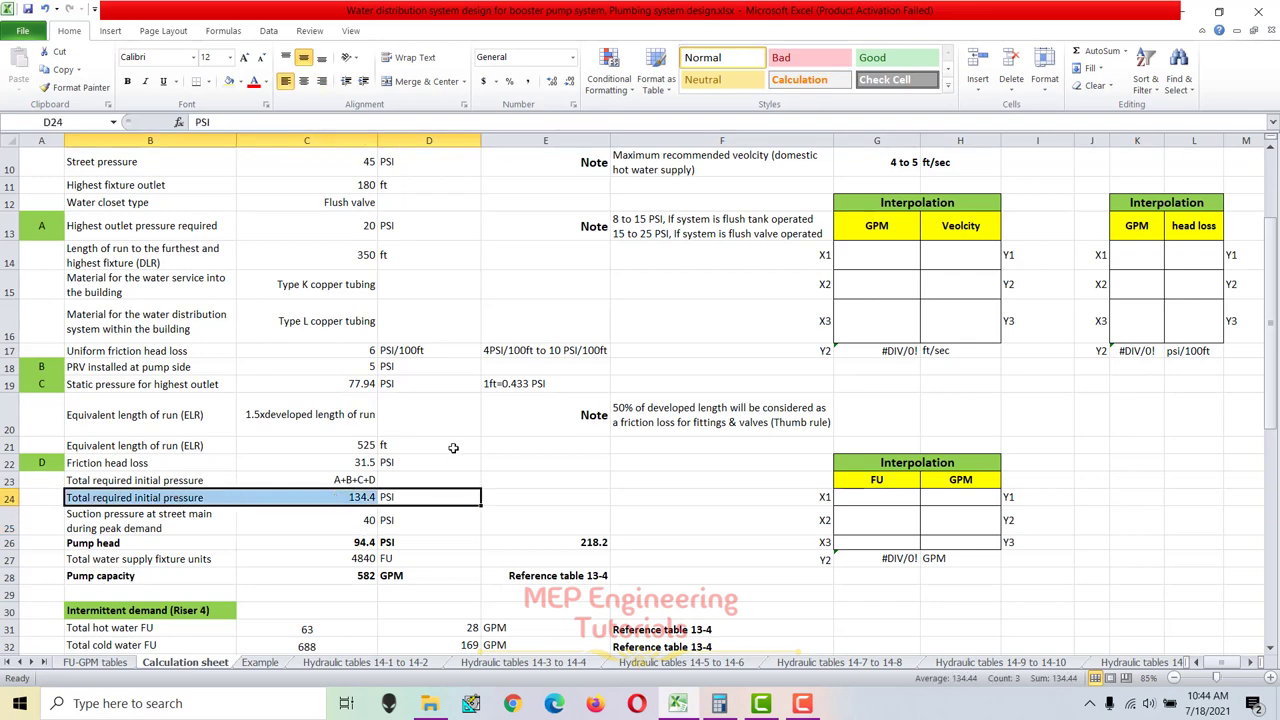
Review the street pressure entry in the building information against the pressure rows of the calculation.
{"action": "scroll", "coordinate": [447, 451], "scroll_direction": "up", "scroll_amount": 1}
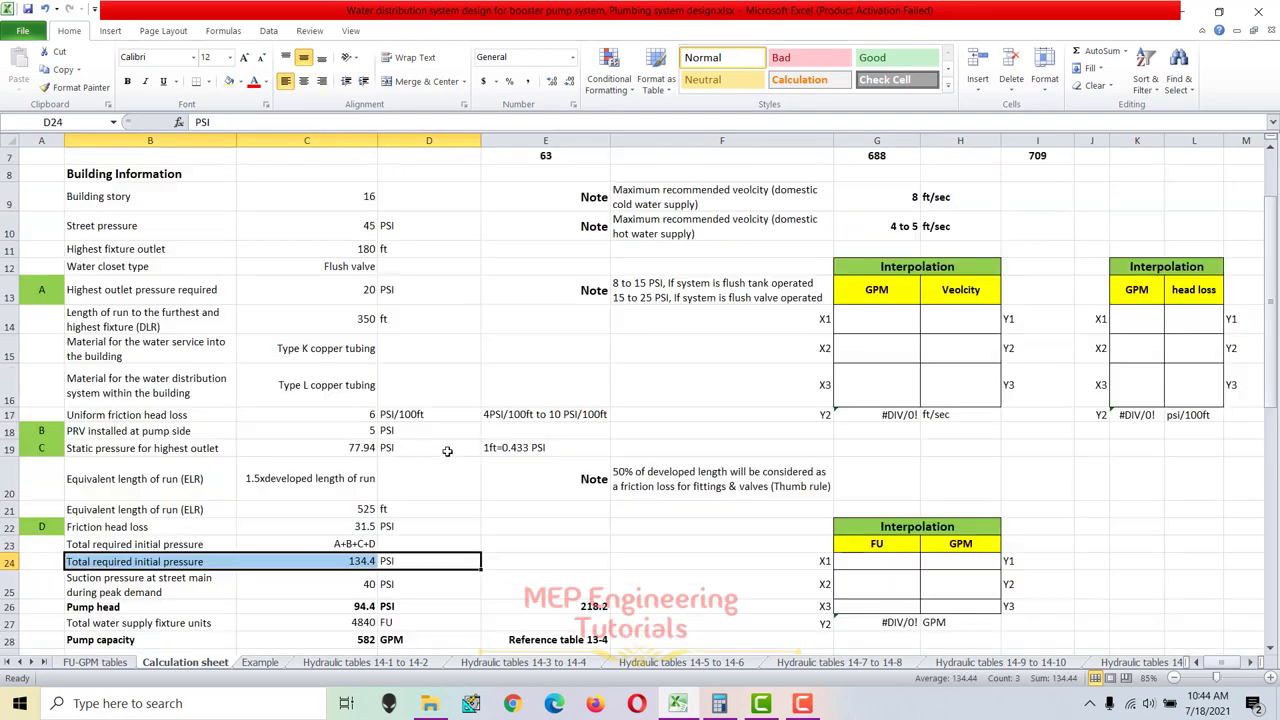
{"action": "left_click_drag", "start_coordinate": [113, 227], "coordinate": [494, 230]}
{"action": "scroll", "coordinate": [472, 274], "scroll_direction": "down", "scroll_amount": 1}
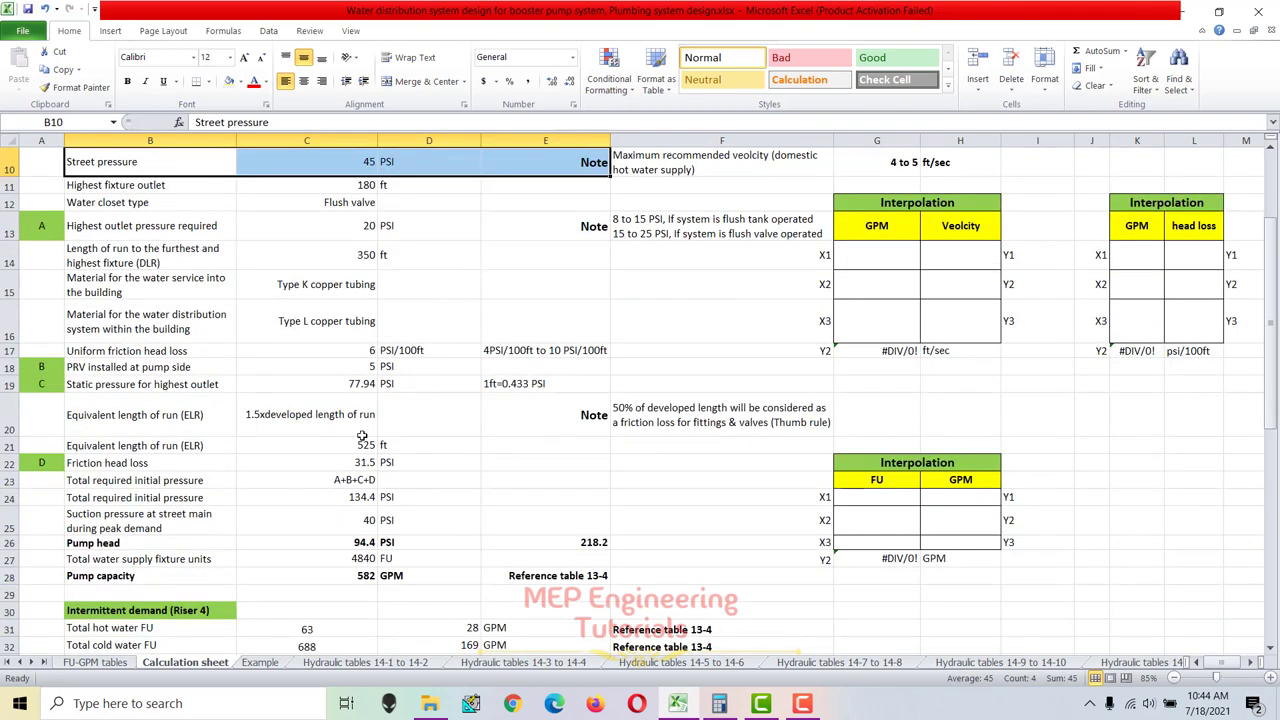
{"action": "scroll", "coordinate": [344, 452], "scroll_direction": "up", "scroll_amount": 1}
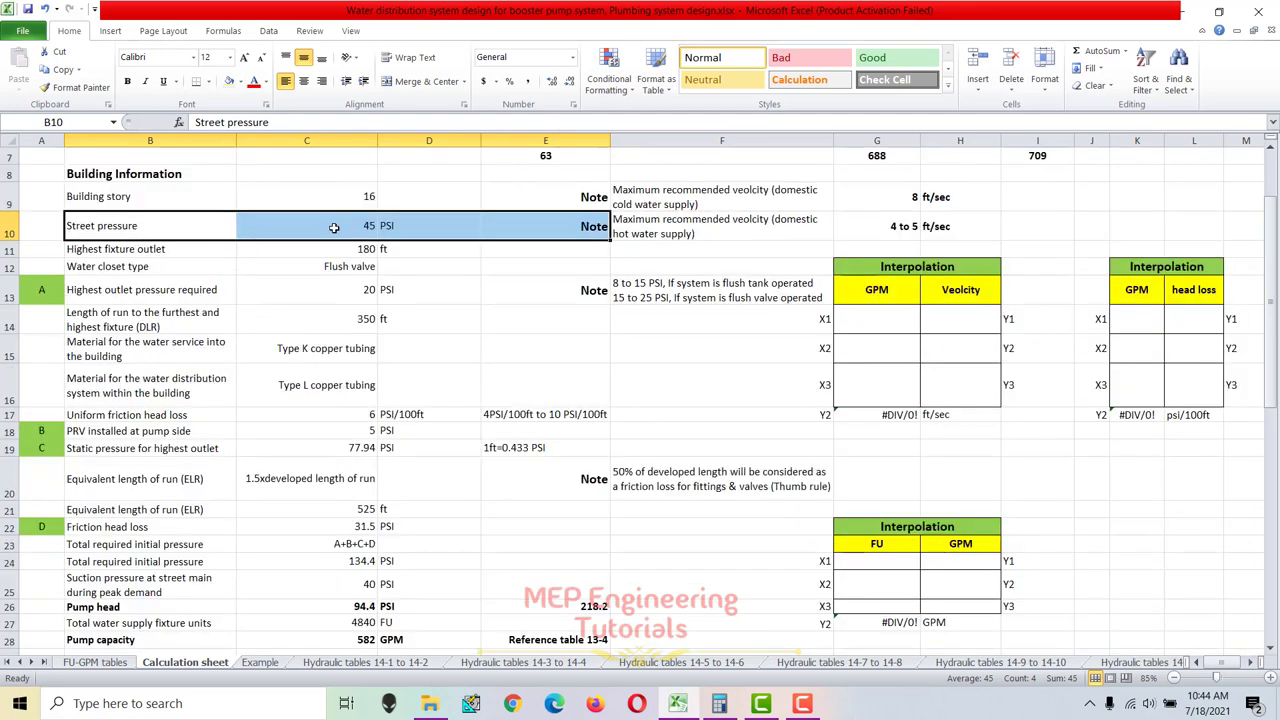
{"action": "left_click_drag", "start_coordinate": [168, 228], "coordinate": [398, 238]}
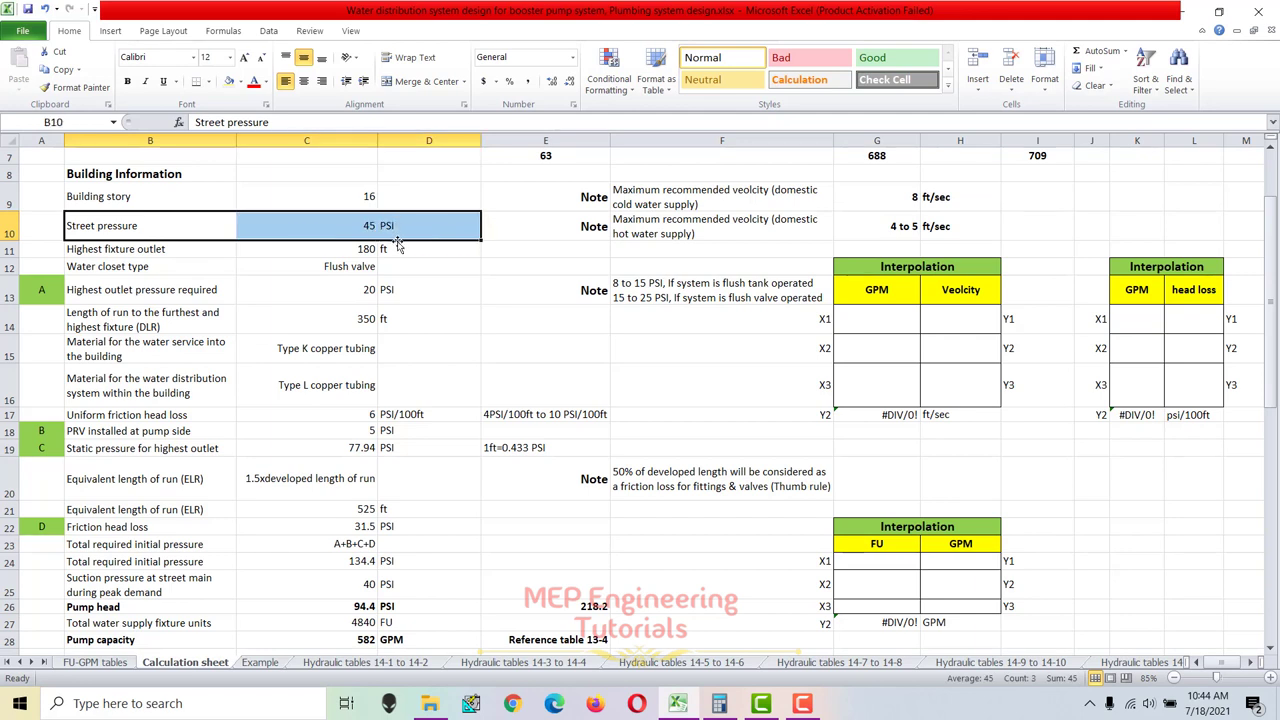
{"action": "left_click_drag", "start_coordinate": [108, 226], "coordinate": [455, 240]}
{"action": "scroll", "coordinate": [330, 367], "scroll_direction": "down", "scroll_amount": 2}
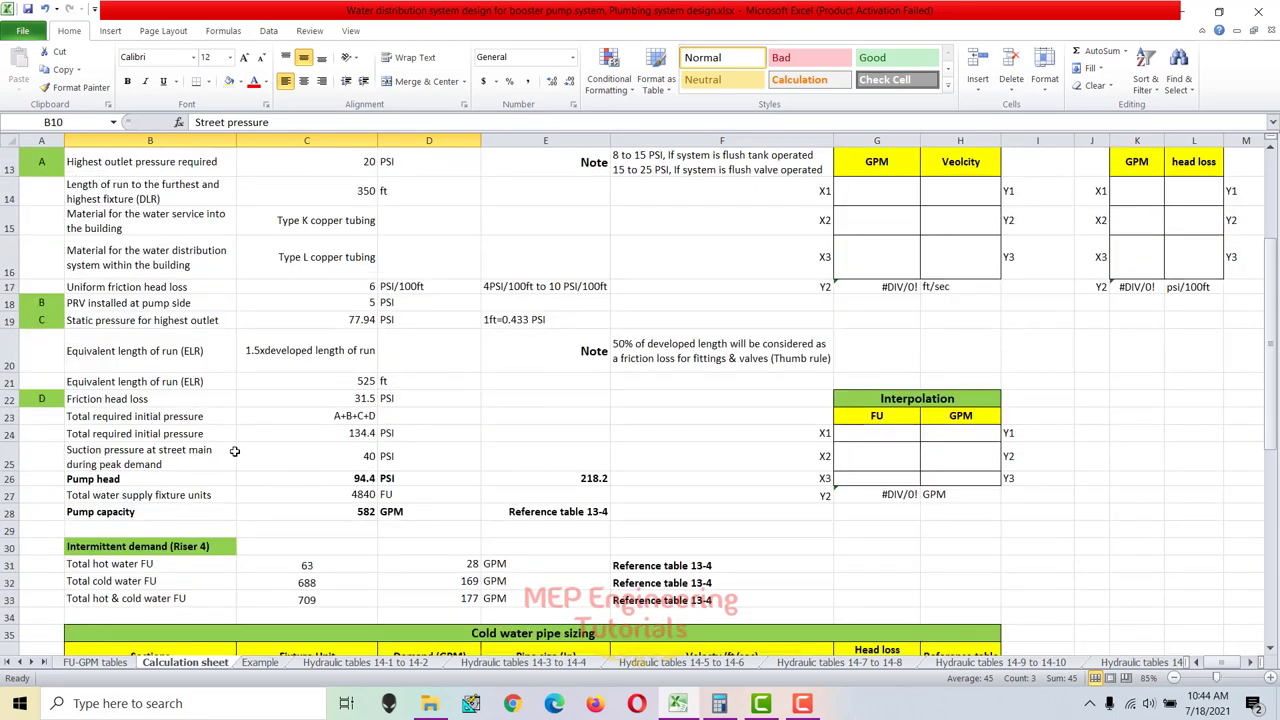
Inspect the formula for the suction pressure at the street main during peak demand.
{"action": "left_click_drag", "start_coordinate": [158, 464], "coordinate": [422, 463]}
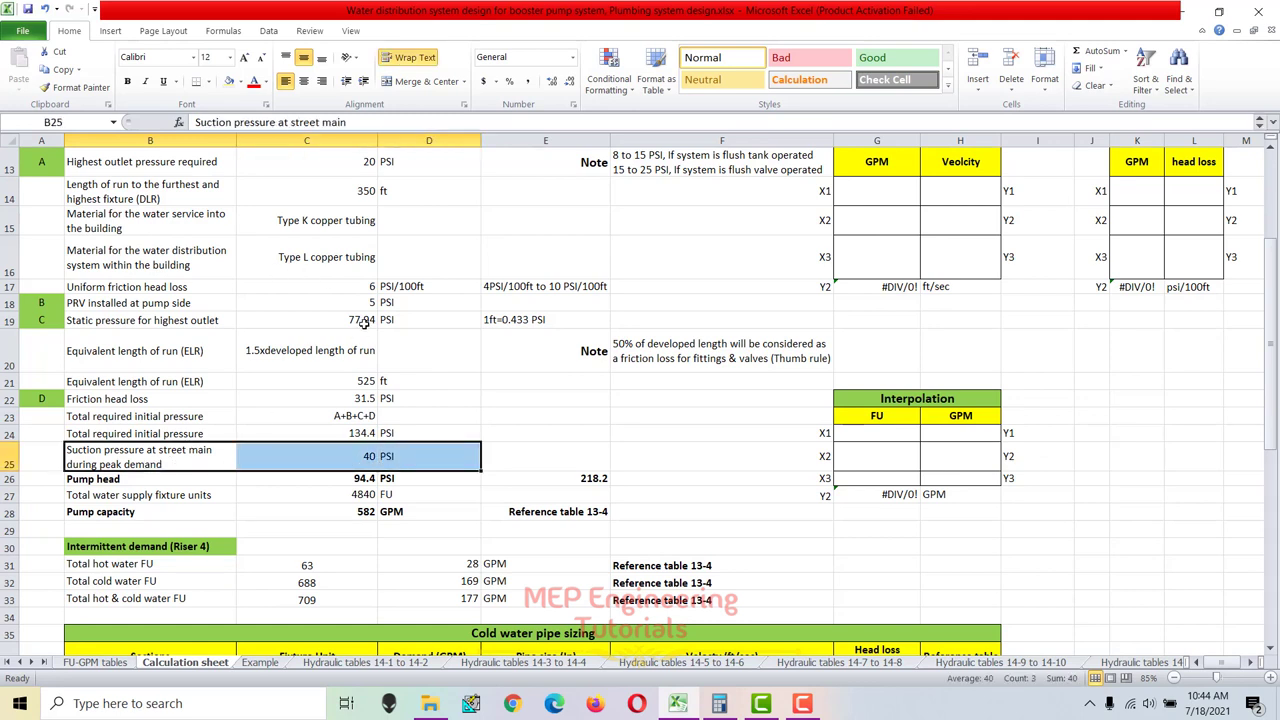
{"action": "double_click", "coordinate": [358, 459]}
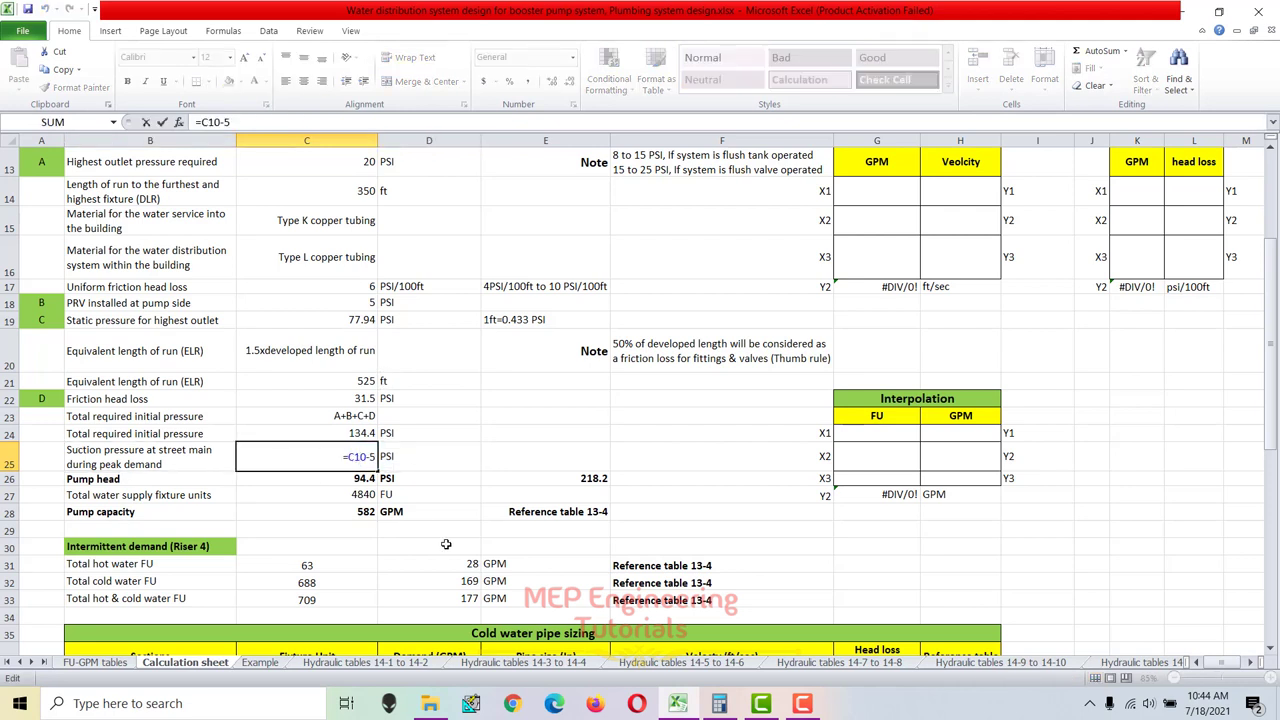
{"action": "key", "text": "Return"}
Inspect the pump head formula and its references to the total required initial pressure and the suction pressure.
{"action": "left_click_drag", "start_coordinate": [121, 479], "coordinate": [597, 511]}
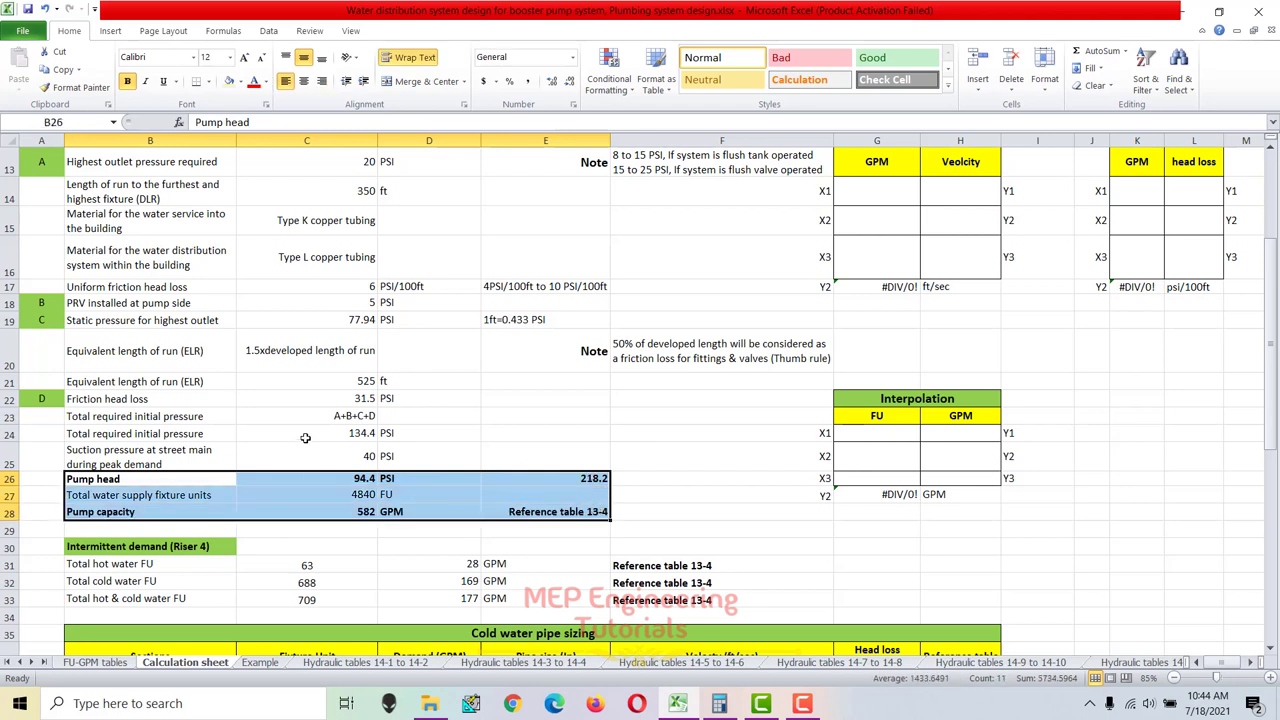
{"action": "double_click", "coordinate": [368, 479]}
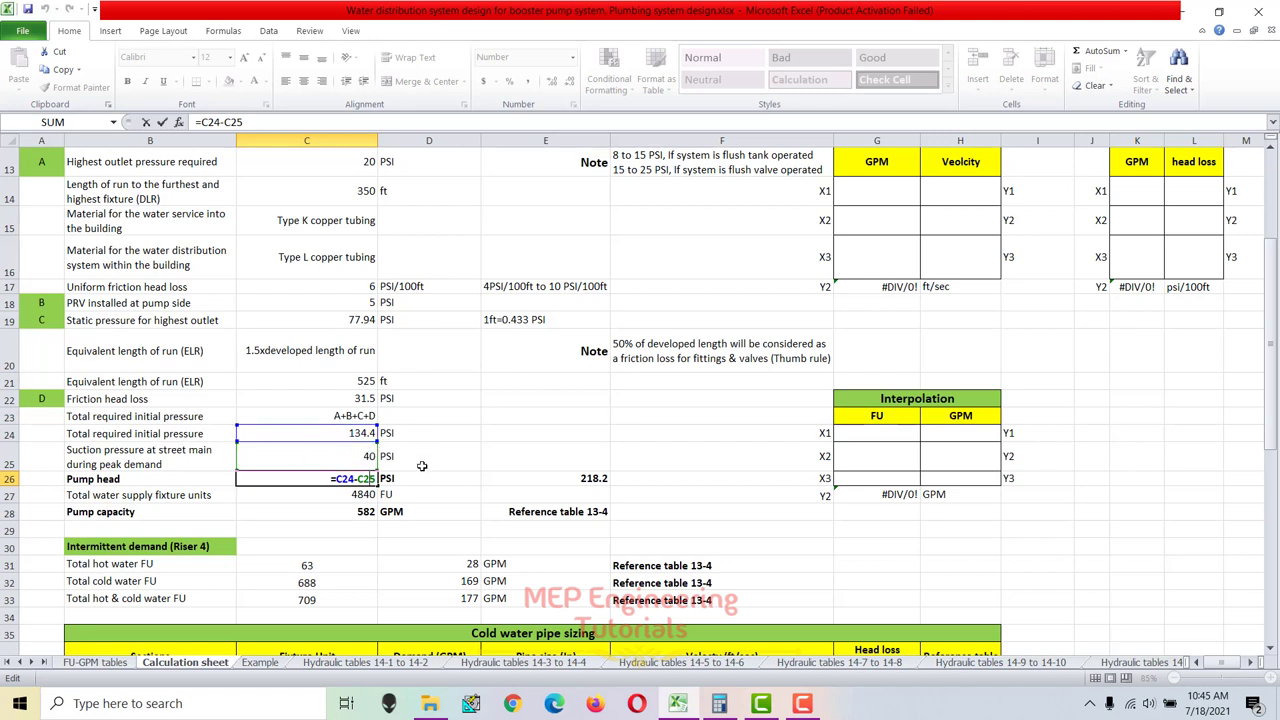
{"action": "key", "text": "Return"}
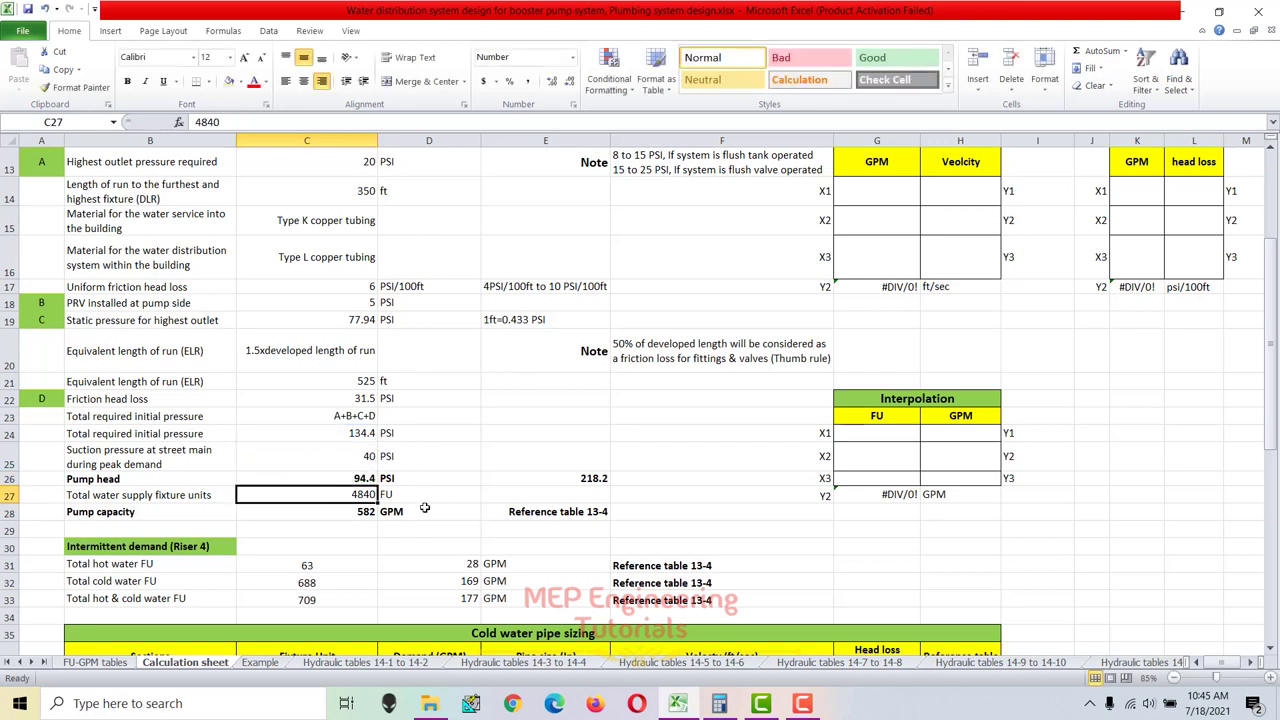
Inspect the 2.31 conversion formula beside the pump head and highlight the pump head row.
{"action": "left_click_drag", "start_coordinate": [118, 480], "coordinate": [566, 483]}
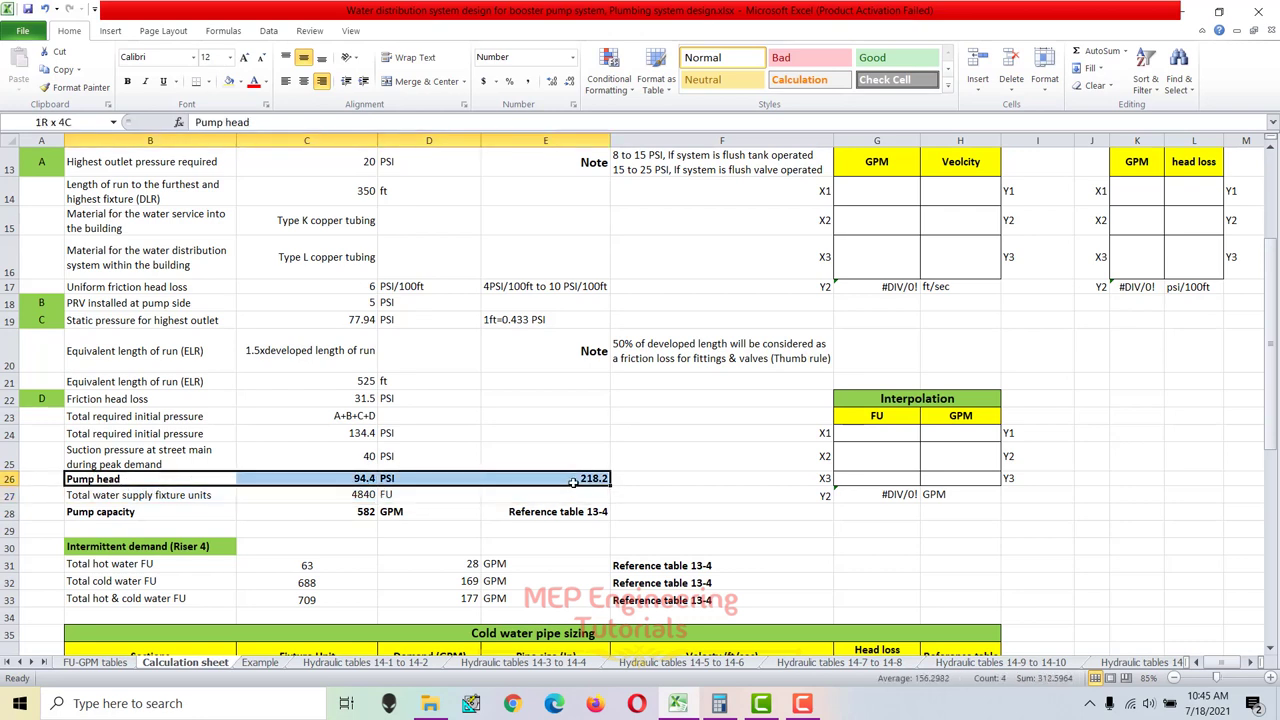
{"action": "left_click", "coordinate": [440, 510]}
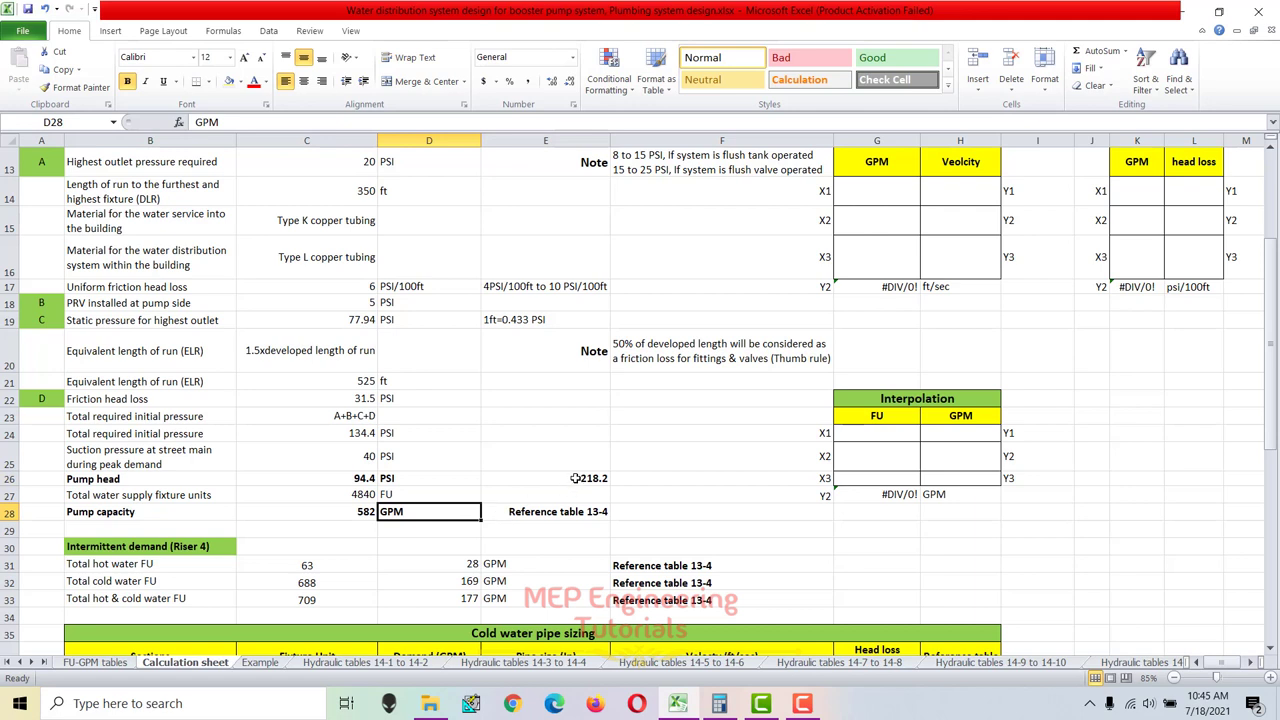
{"action": "left_click", "coordinate": [541, 479]}
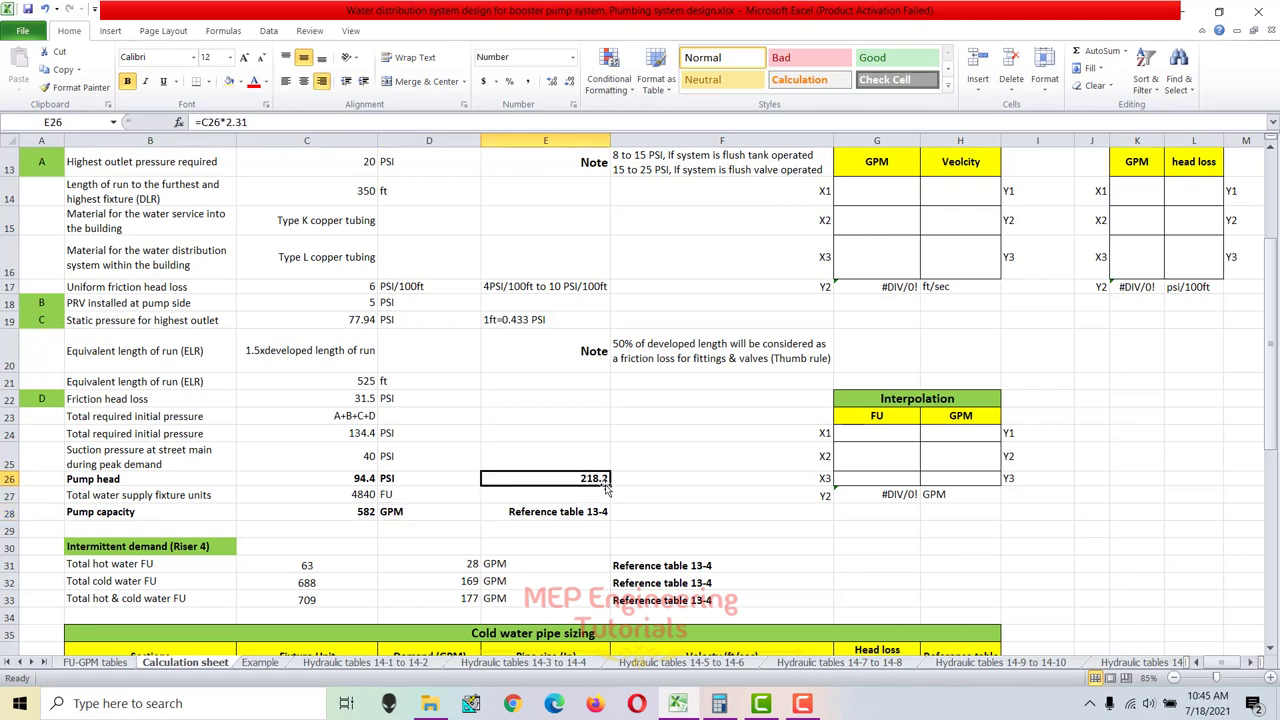
{"action": "left_click_drag", "start_coordinate": [178, 474], "coordinate": [557, 479]}
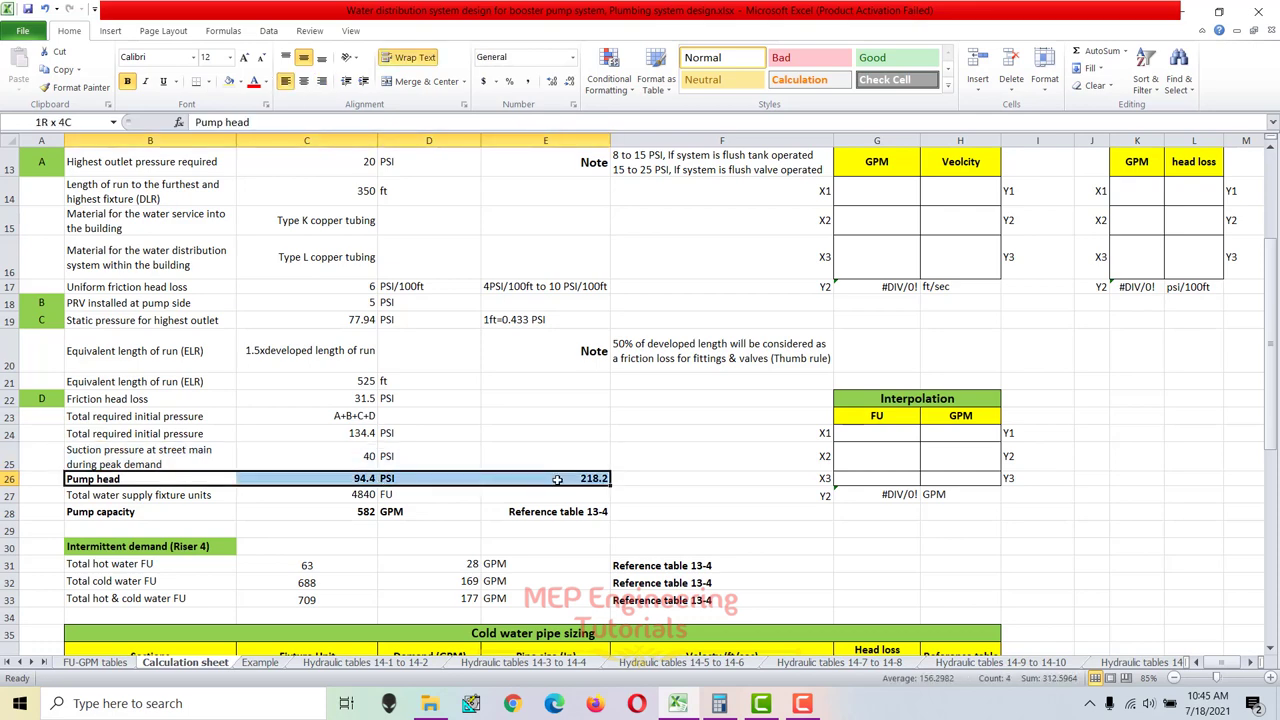
Check the booster pump on the Example sheet against the pump head and pump capacity rows on the Calculation sheet.
{"action": "left_click", "coordinate": [349, 448]}
{"action": "left_click", "coordinate": [260, 664]}
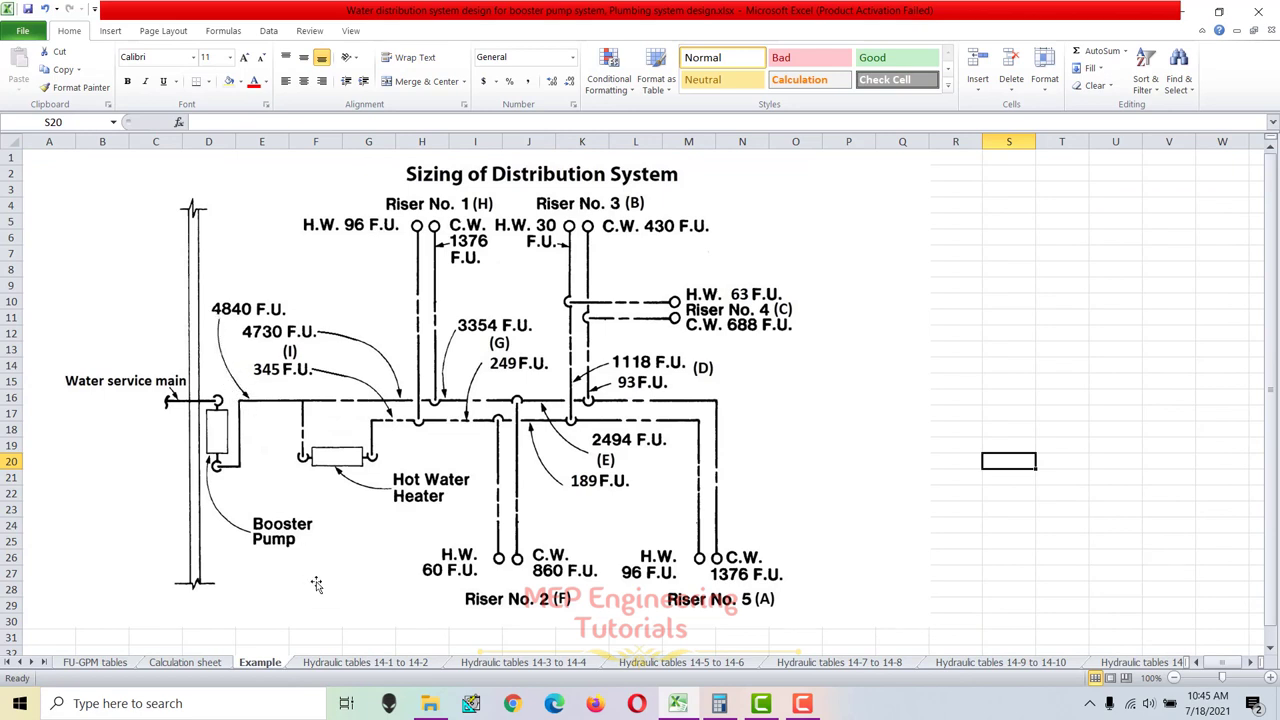
{"action": "left_click", "coordinate": [185, 663]}
{"action": "left_click_drag", "start_coordinate": [130, 511], "coordinate": [542, 482]}
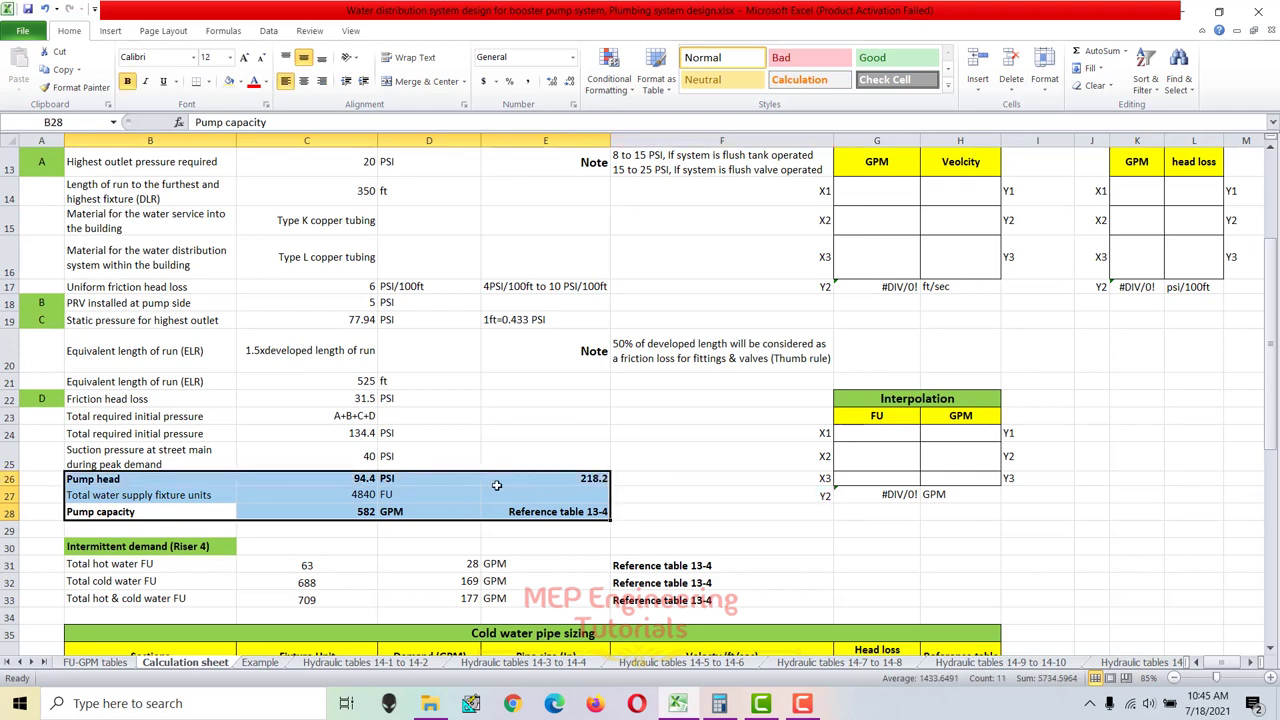
Compare the total water supply fixture units entry with the fixture units marked at the booster pump on the Example sheet.
{"action": "left_click_drag", "start_coordinate": [138, 497], "coordinate": [300, 495]}
{"action": "left_click", "coordinate": [260, 663]}
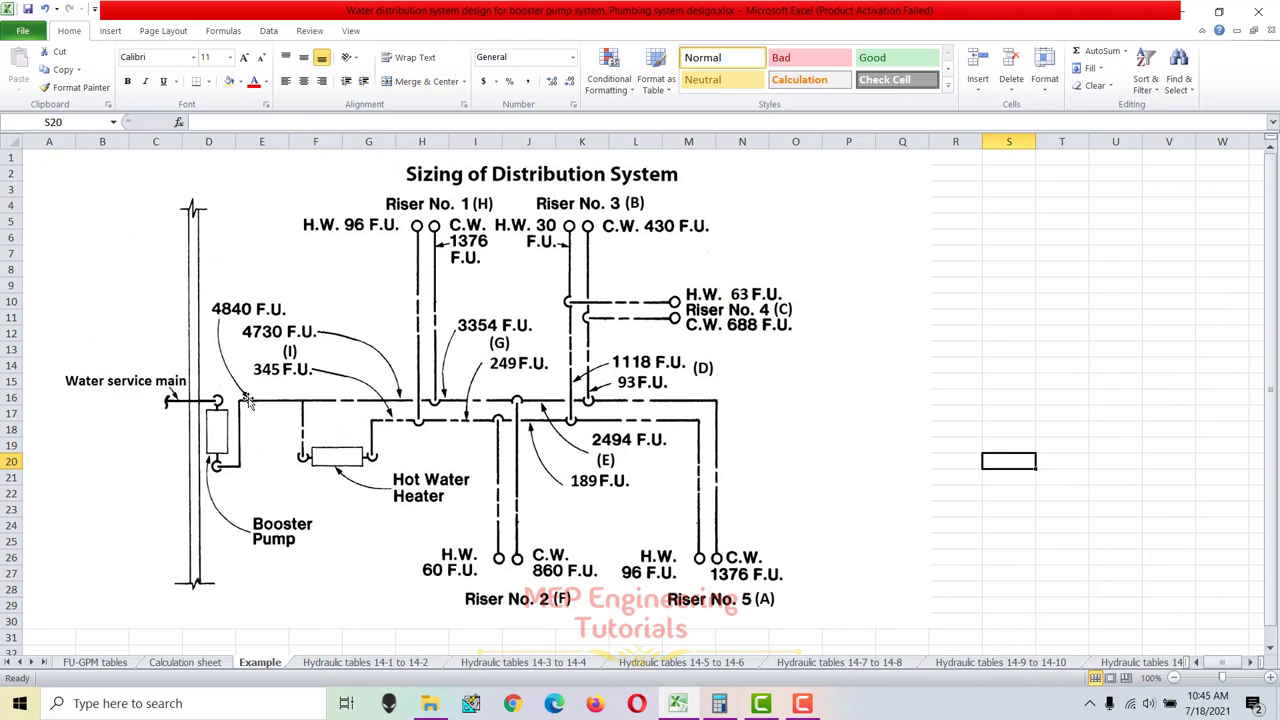
{"action": "left_click", "coordinate": [190, 662]}
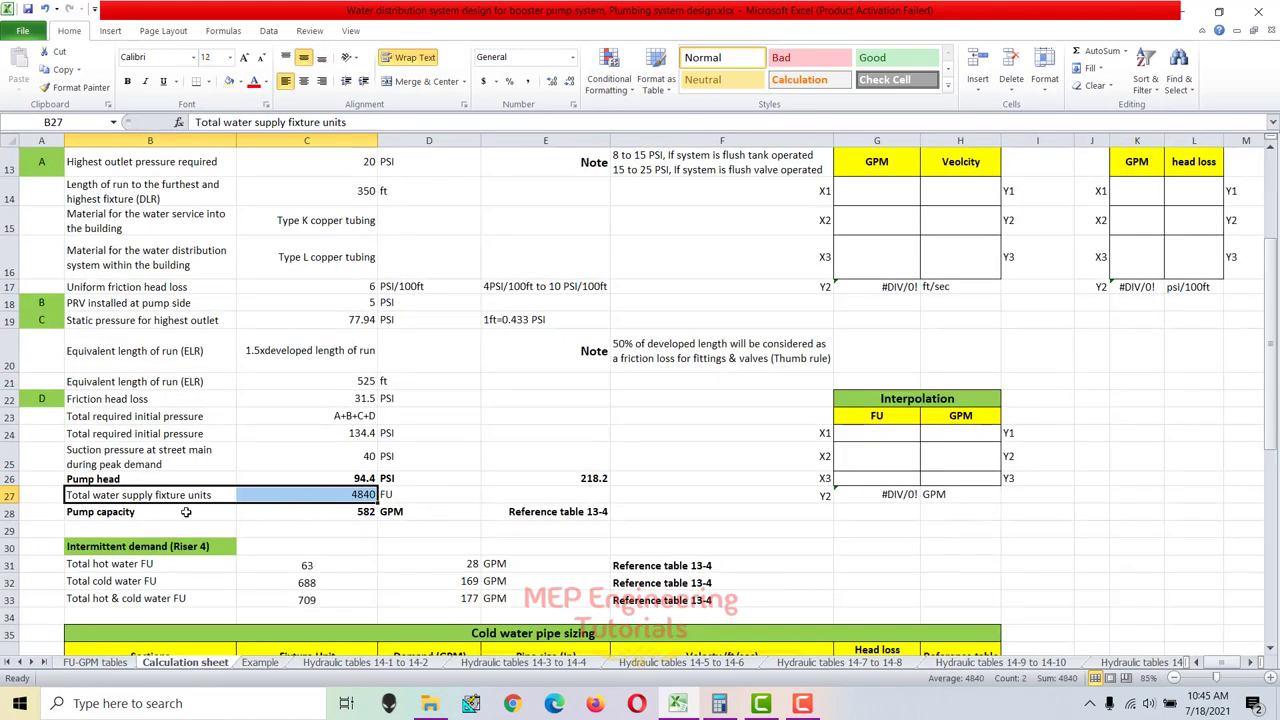
Highlight the pump head through pump capacity rows and inspect the total water supply fixture units entry.
{"action": "left_click", "coordinate": [147, 513]}
{"action": "left_click_drag", "start_coordinate": [241, 512], "coordinate": [597, 479]}
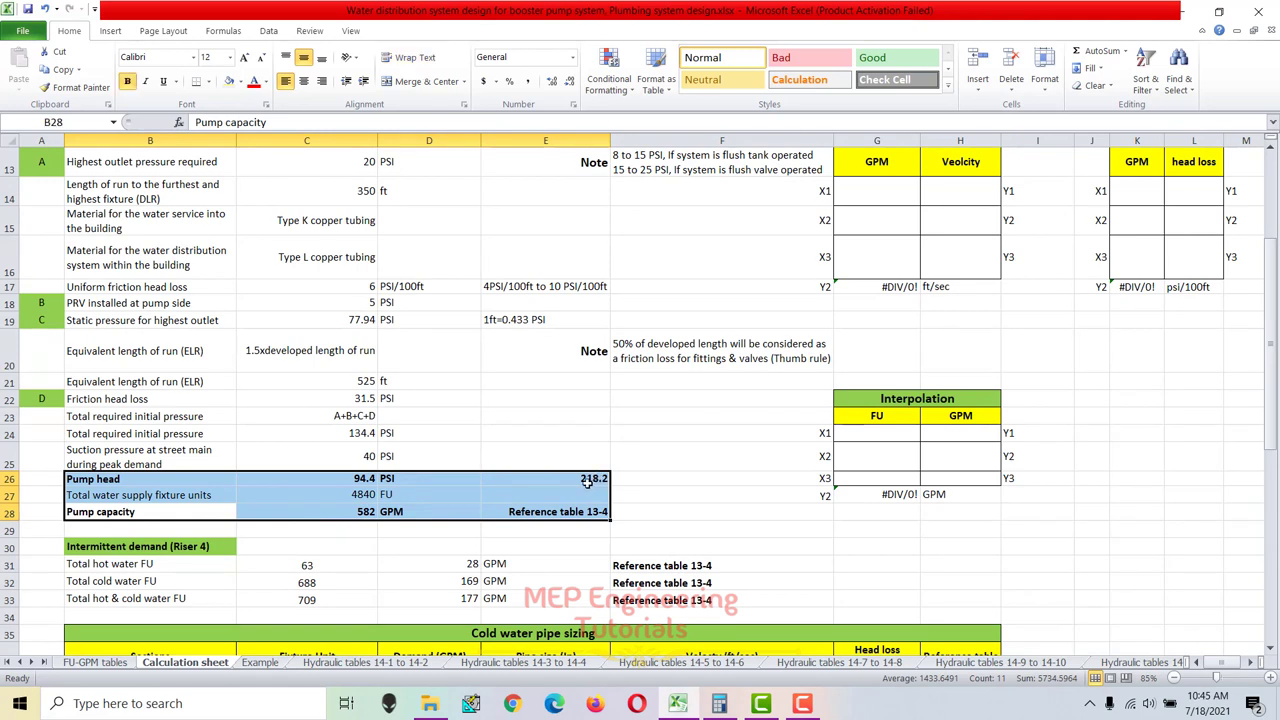
{"action": "left_click", "coordinate": [366, 496]}
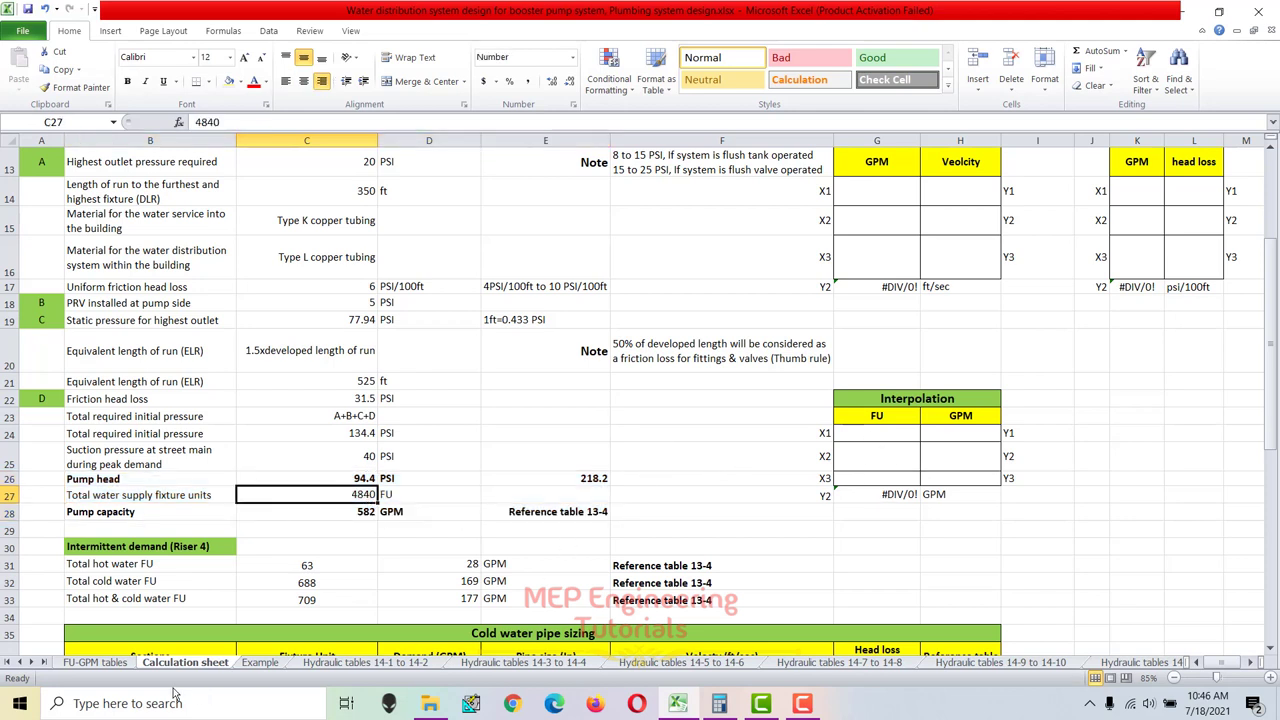
Look up the total water supply fixture units in Table 13-4 on the FU-GPM tables sheet to find the bracketing rows.
{"action": "left_click", "coordinate": [116, 663]}
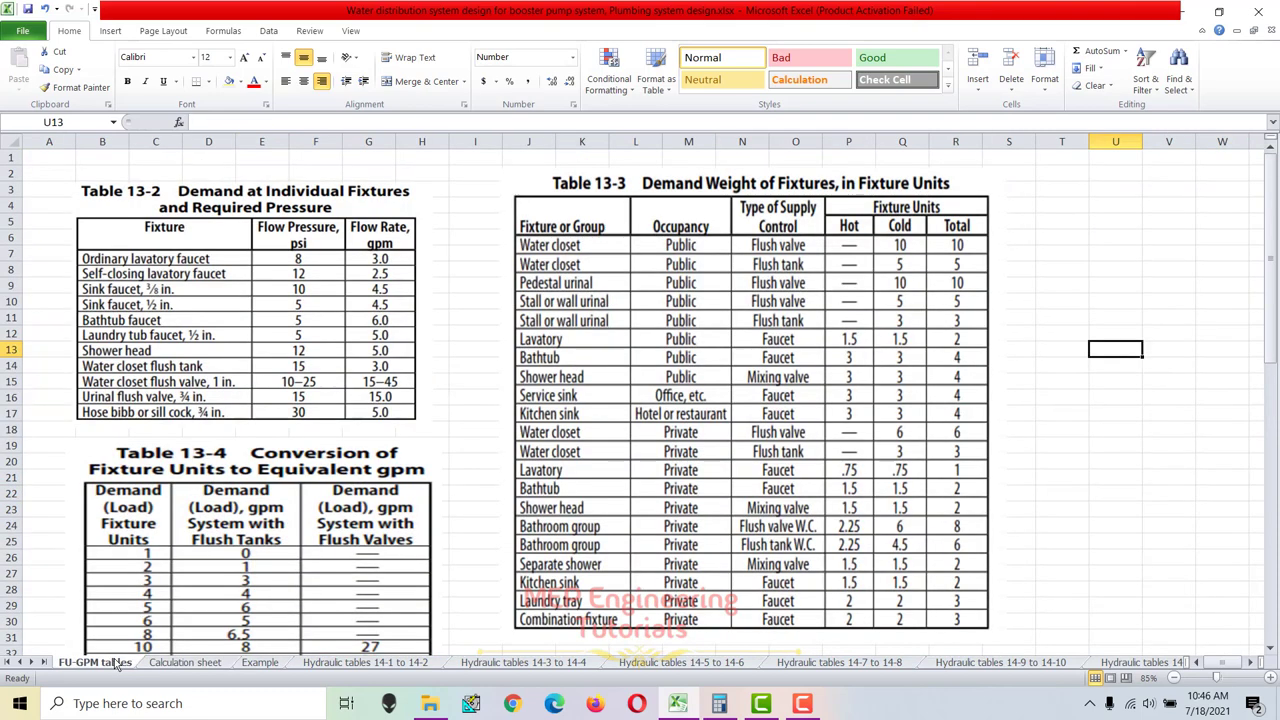
{"action": "scroll", "coordinate": [240, 420], "scroll_direction": "down", "scroll_amount": 4}
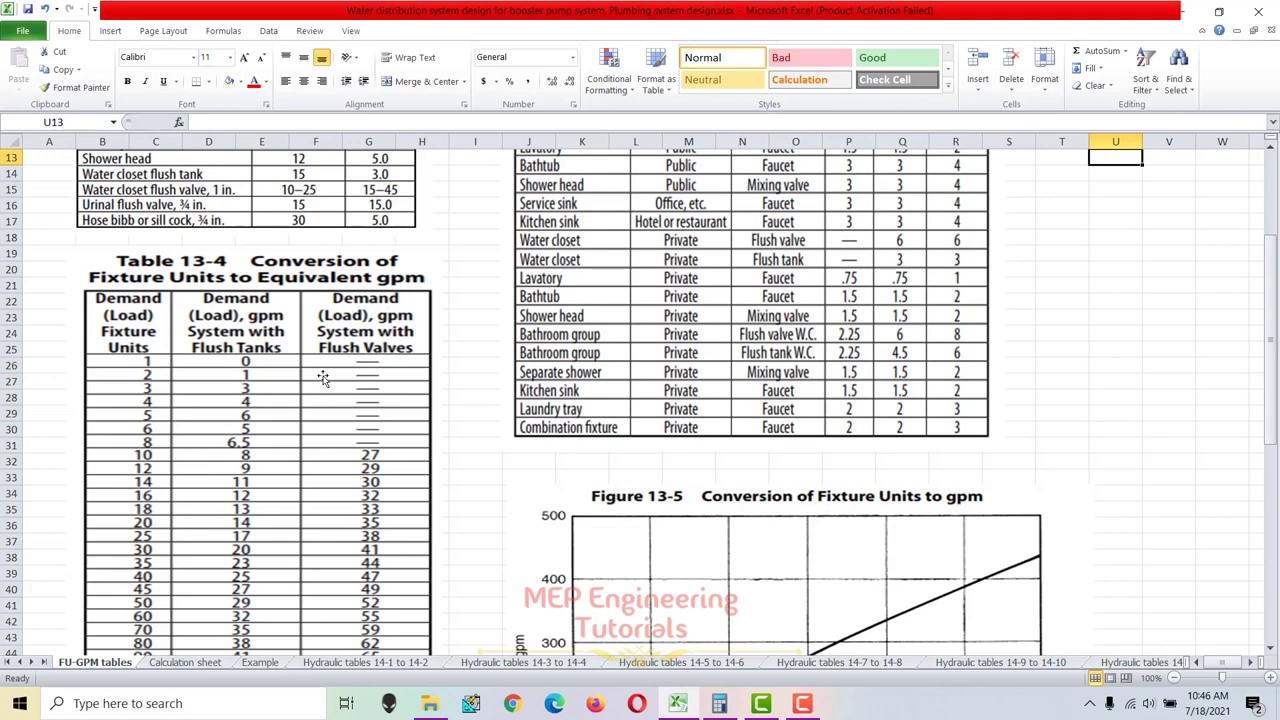
{"action": "scroll", "coordinate": [329, 416], "scroll_direction": "down", "scroll_amount": 8}
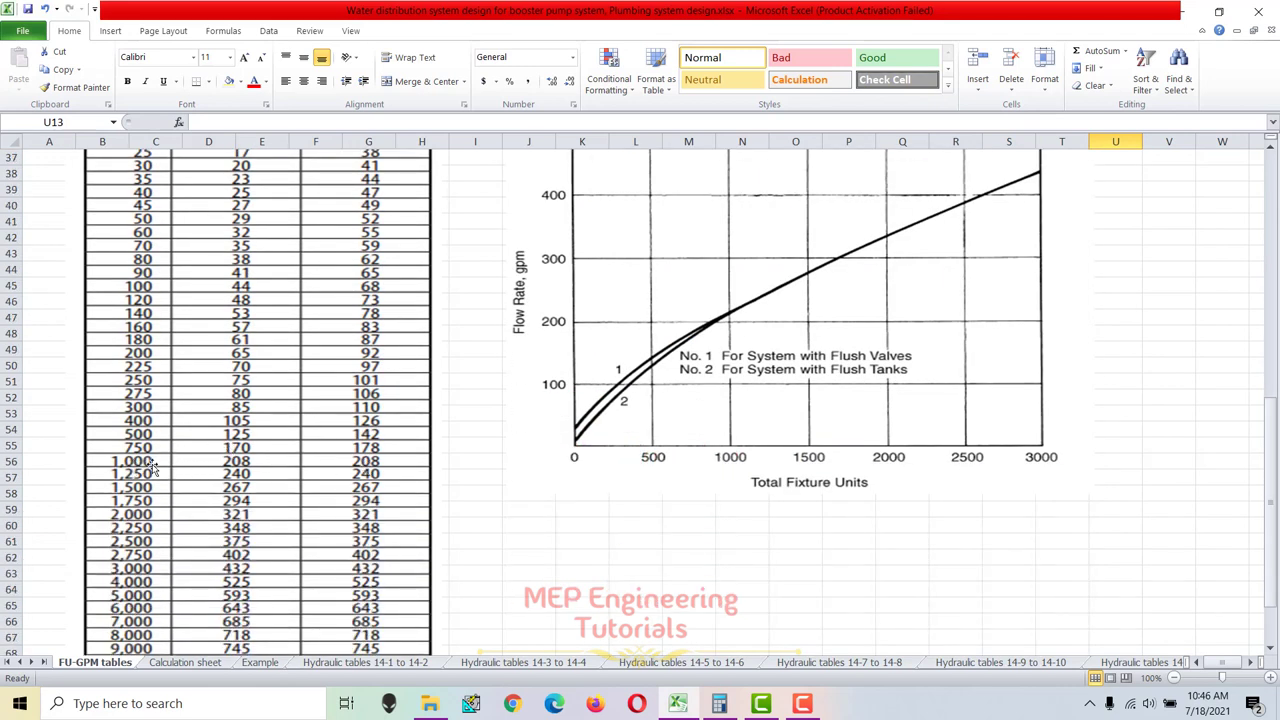
{"action": "scroll", "coordinate": [244, 485], "scroll_direction": "down", "scroll_amount": 1}
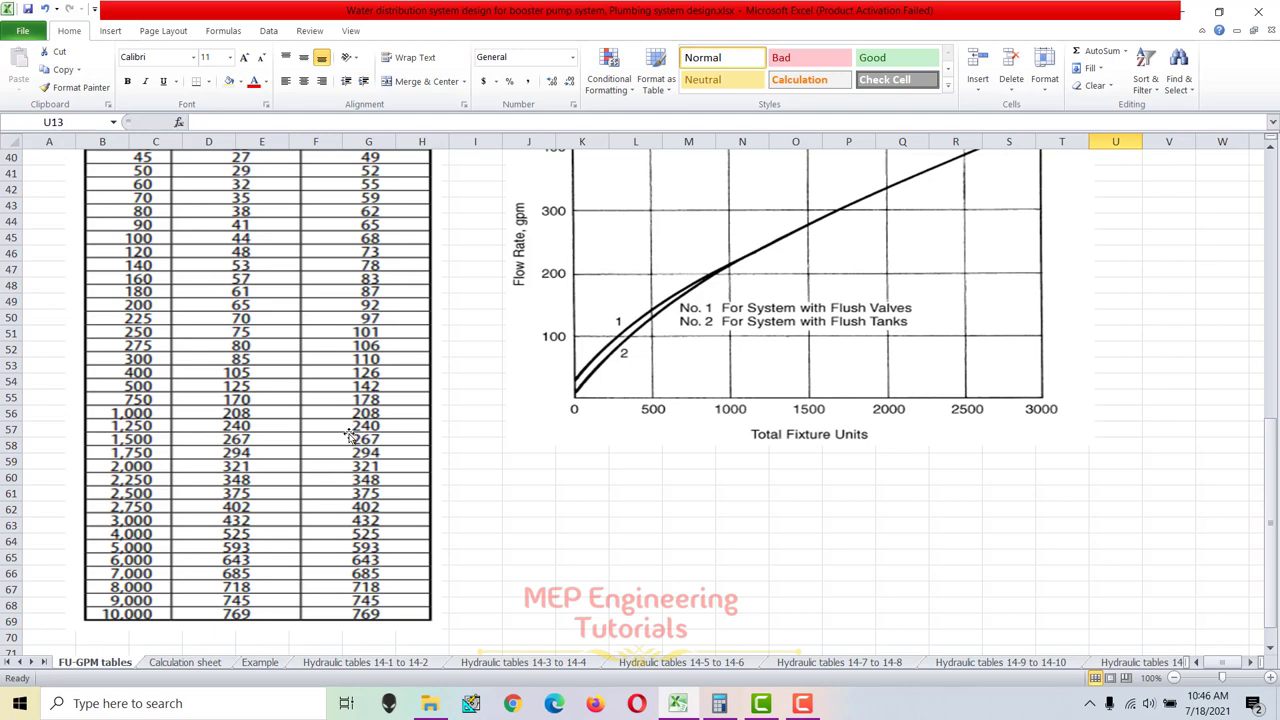
{"action": "left_click", "coordinate": [200, 663]}
{"action": "left_click", "coordinate": [326, 462]}
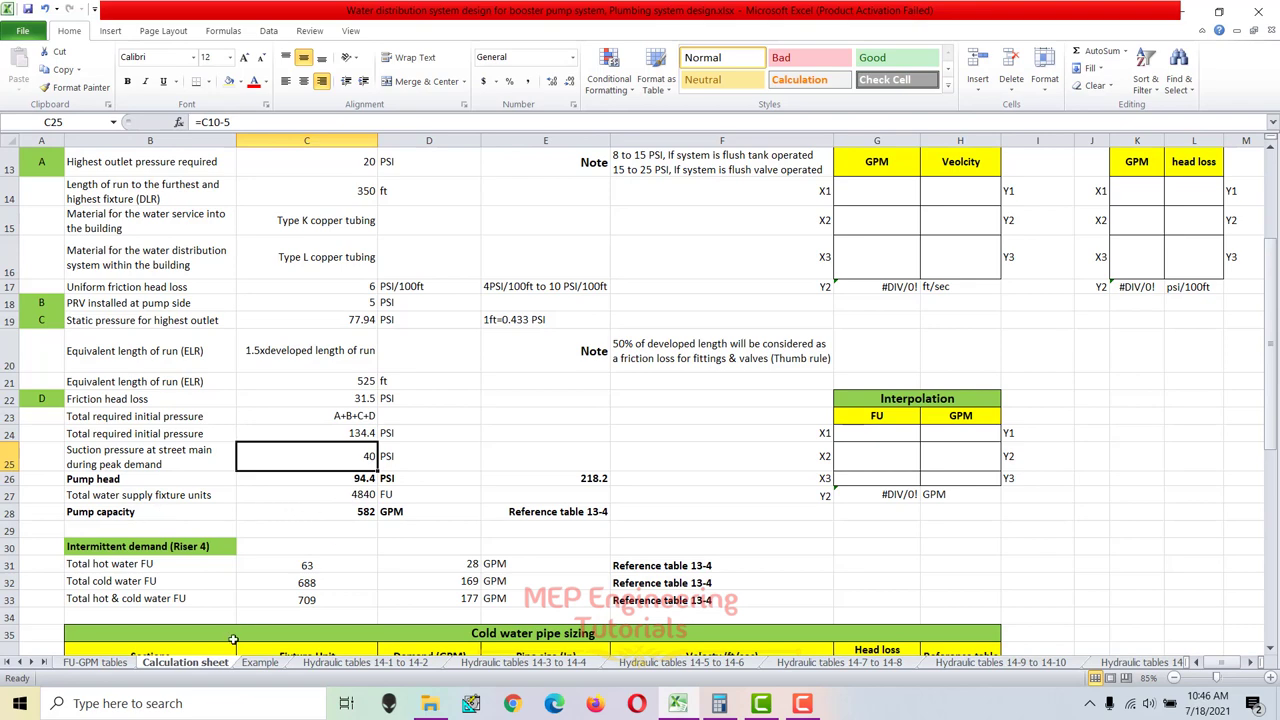
{"action": "left_click", "coordinate": [118, 663]}
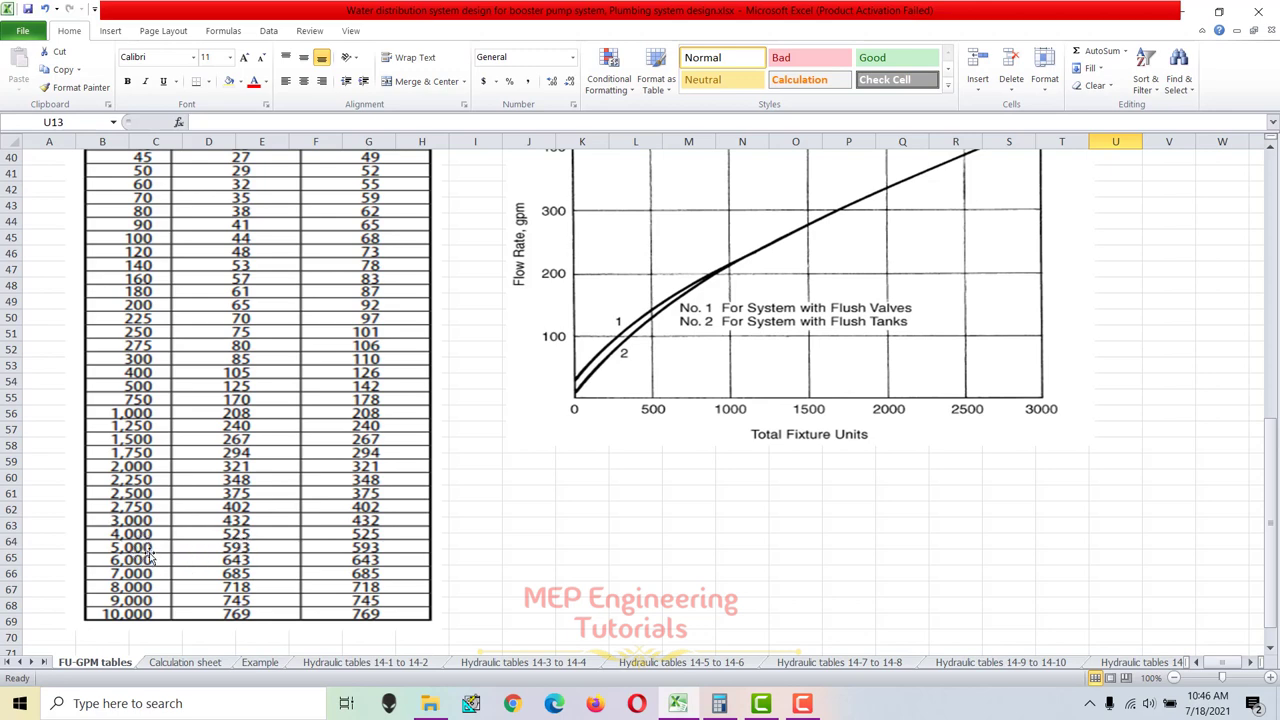
{"action": "left_click", "coordinate": [188, 663]}
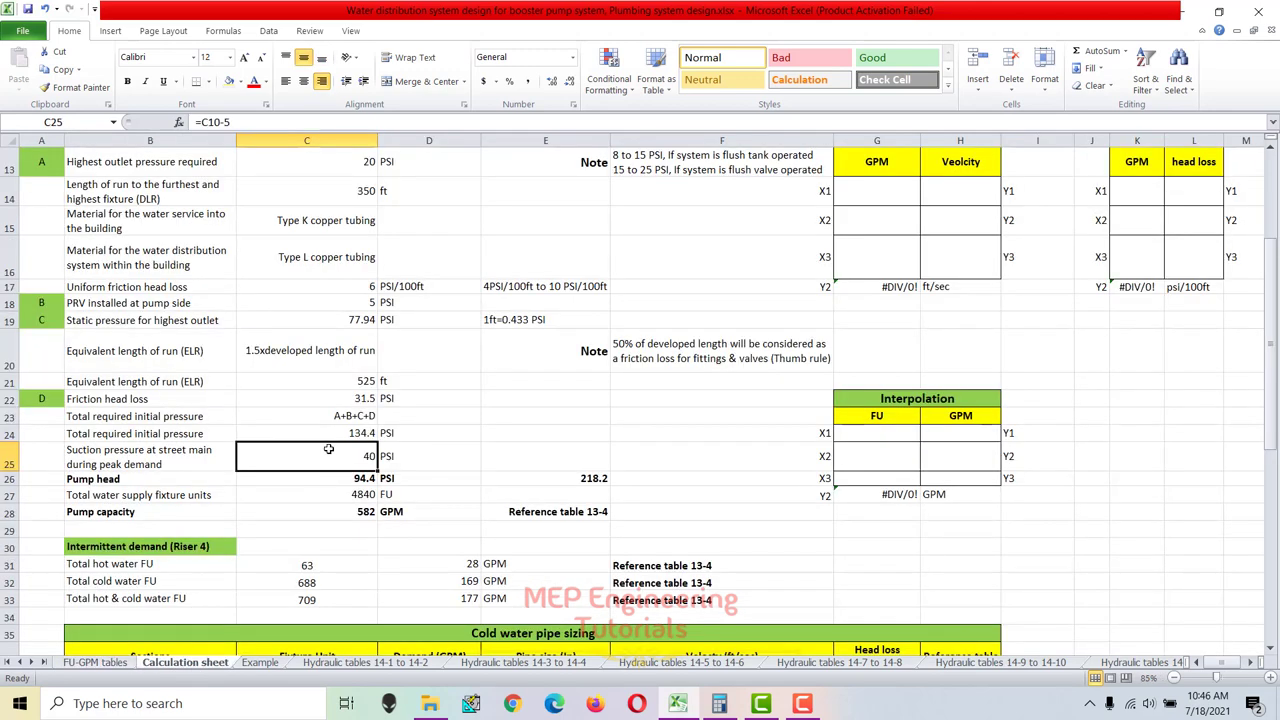
Fill the FU column of the FU-to-GPM interpolation table with 4000 for X1, 4840 for X2 and 5000 for X3.
{"action": "left_click", "coordinate": [354, 495]}
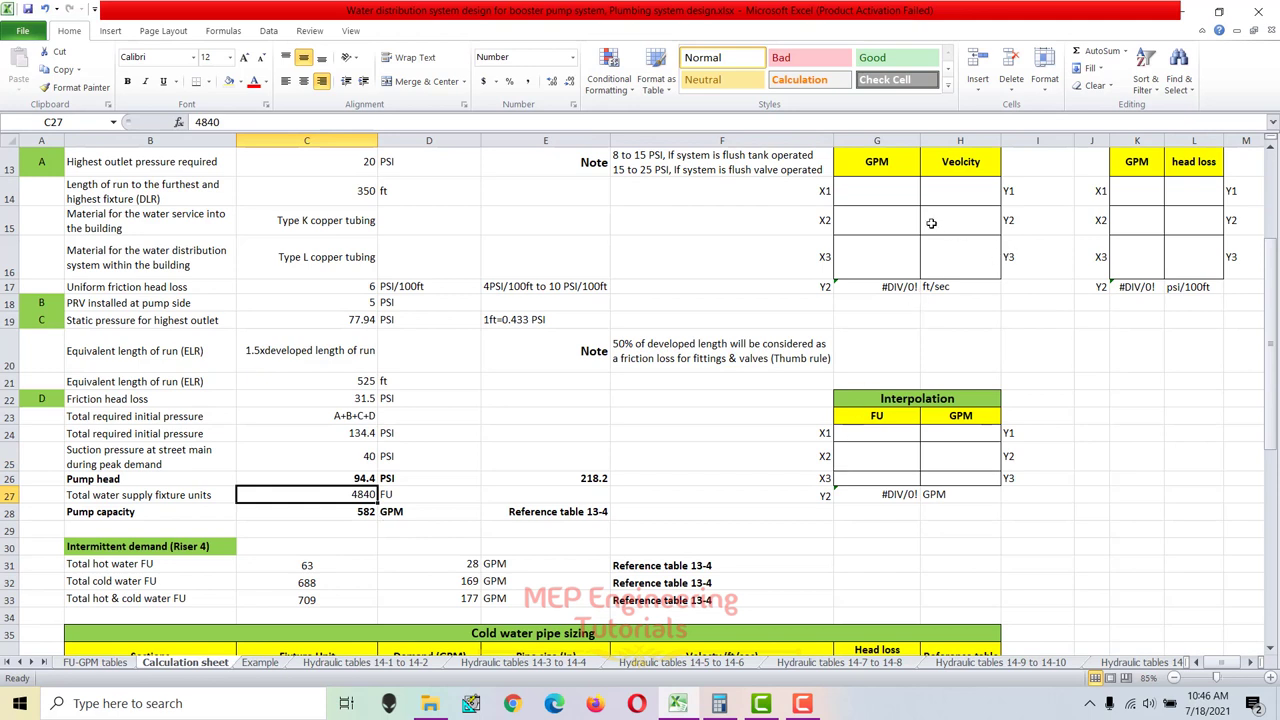
{"action": "left_click_drag", "start_coordinate": [876, 433], "coordinate": [925, 476]}
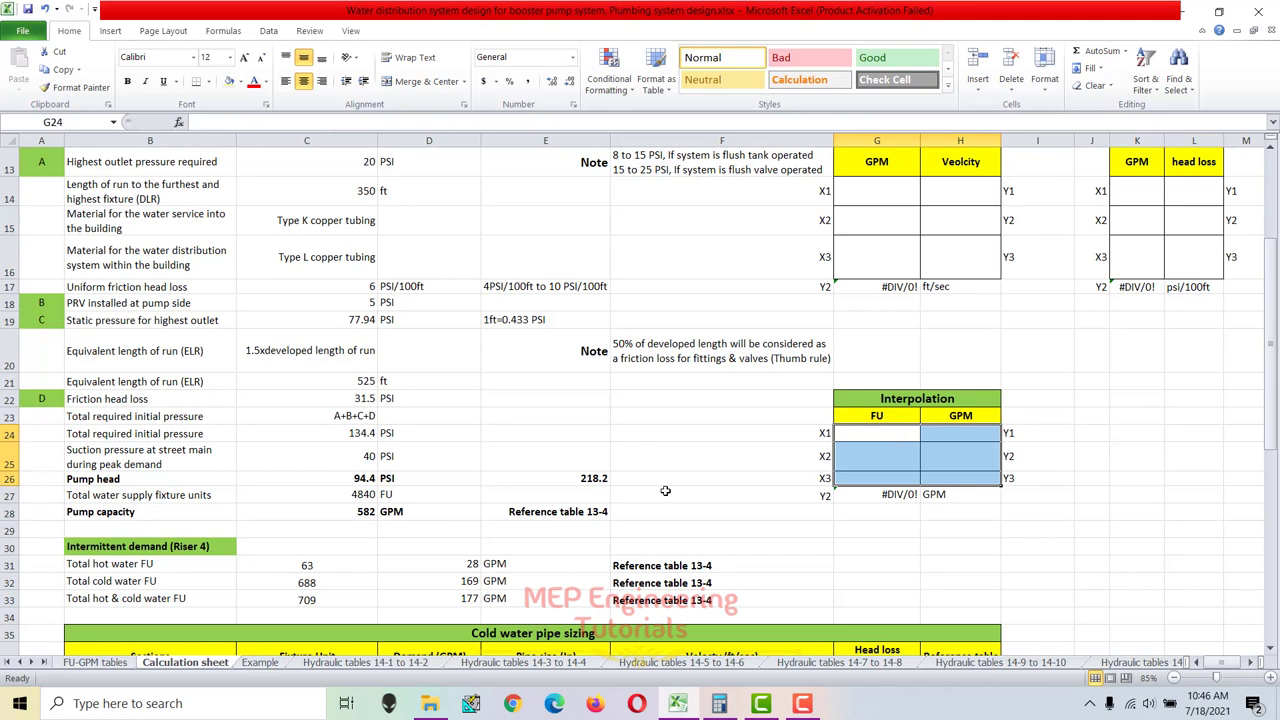
{"action": "left_click", "coordinate": [879, 437]}
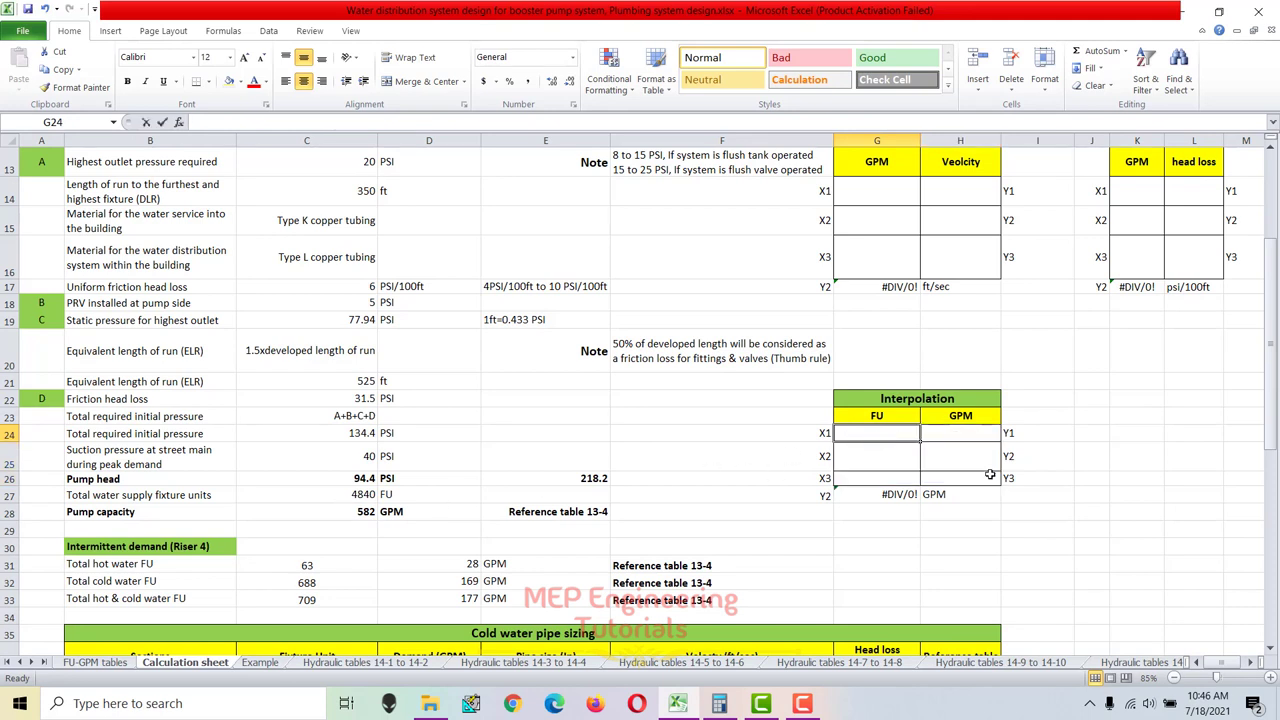
{"action": "type", "text": "4000"}
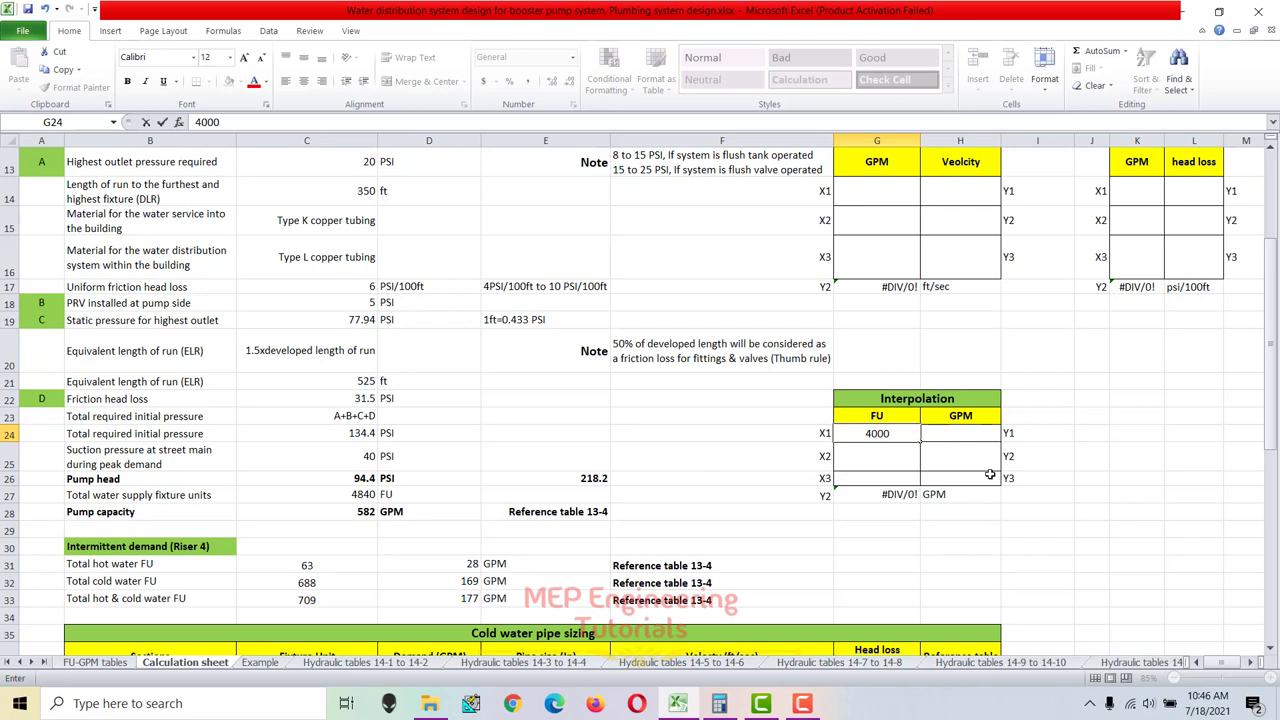
{"action": "key", "text": "Return"}
{"action": "key", "text": "Return"}
{"action": "type", "text": "5000"}
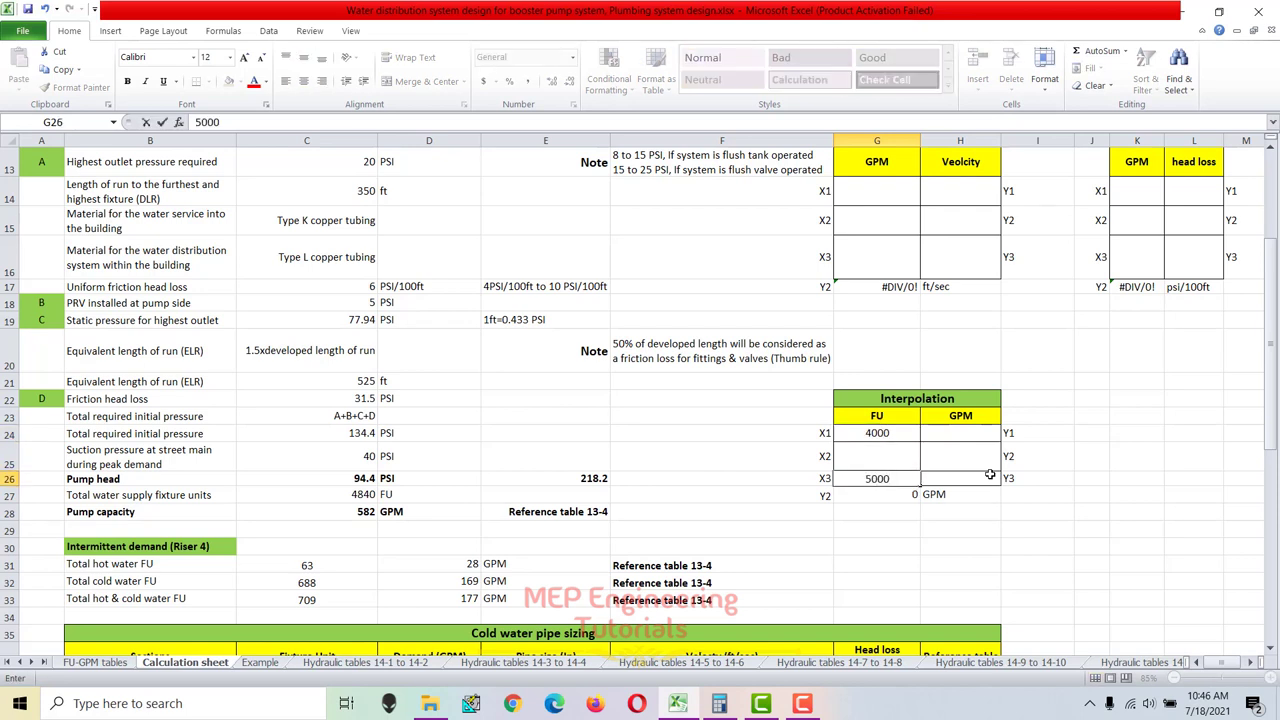
{"action": "key", "text": "Up"}
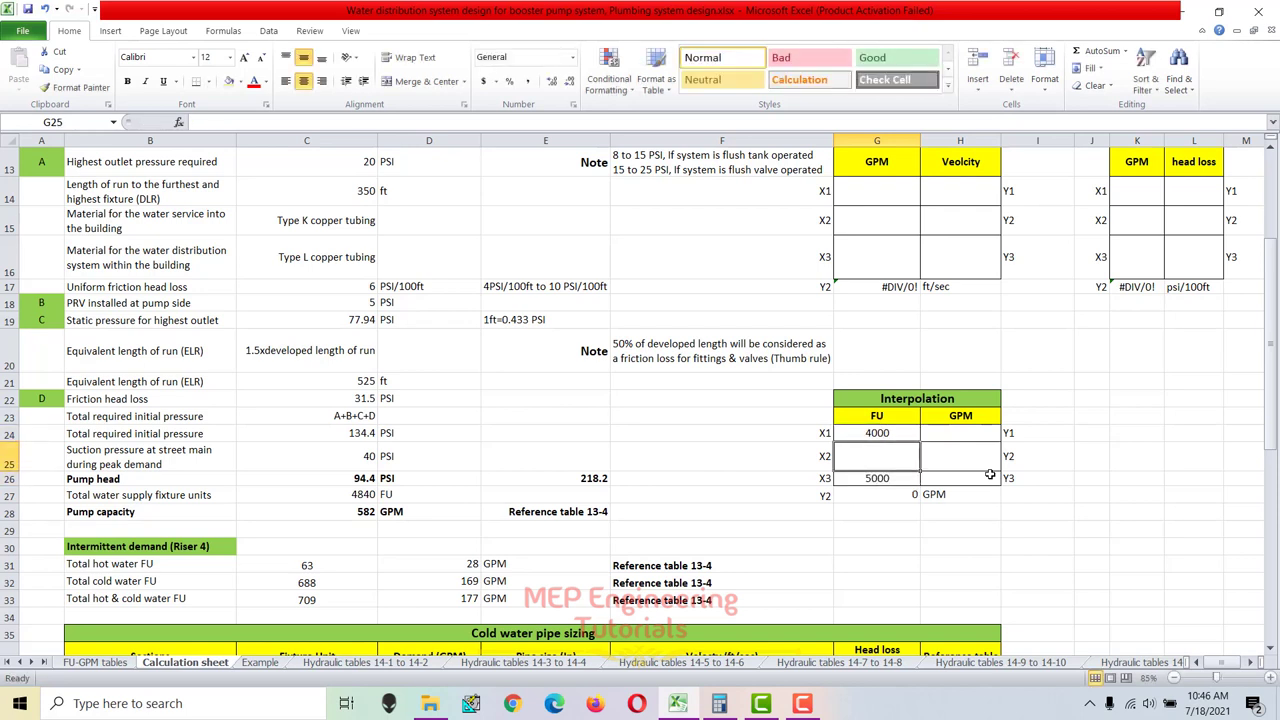
{"action": "type", "text": "4840"}
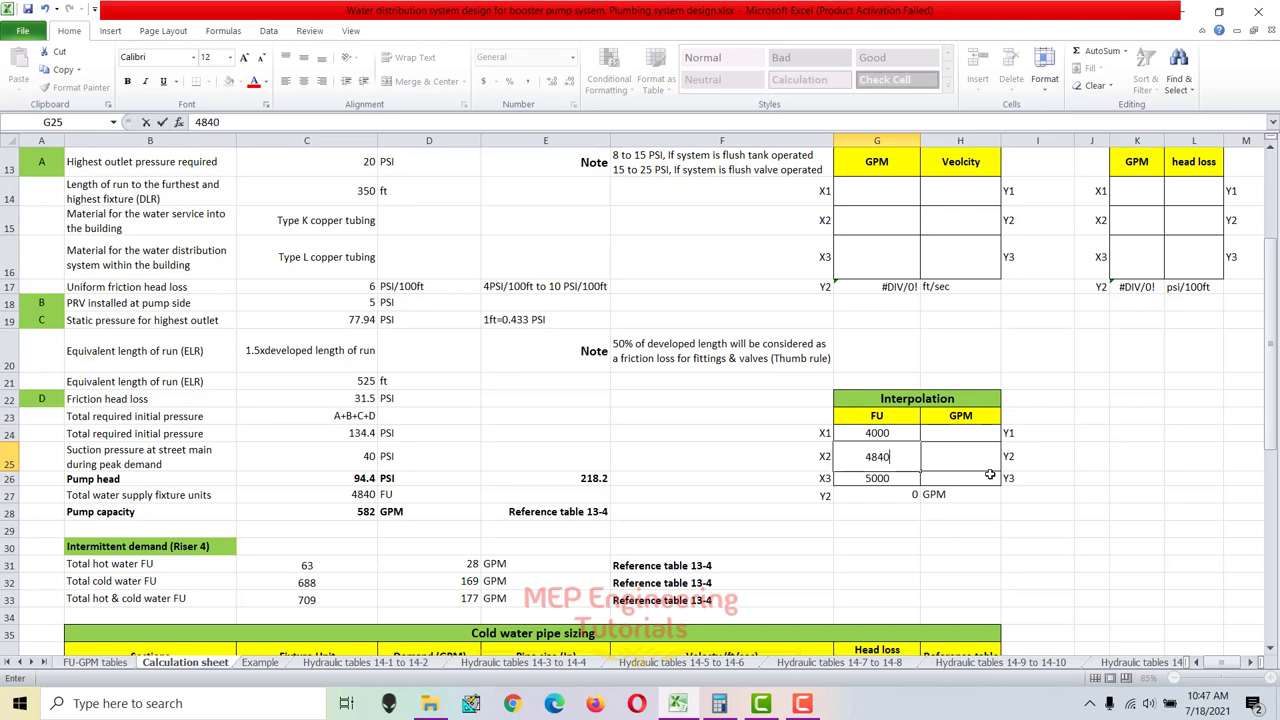
{"action": "key", "text": "Tab"}
{"action": "key", "text": "Up"}
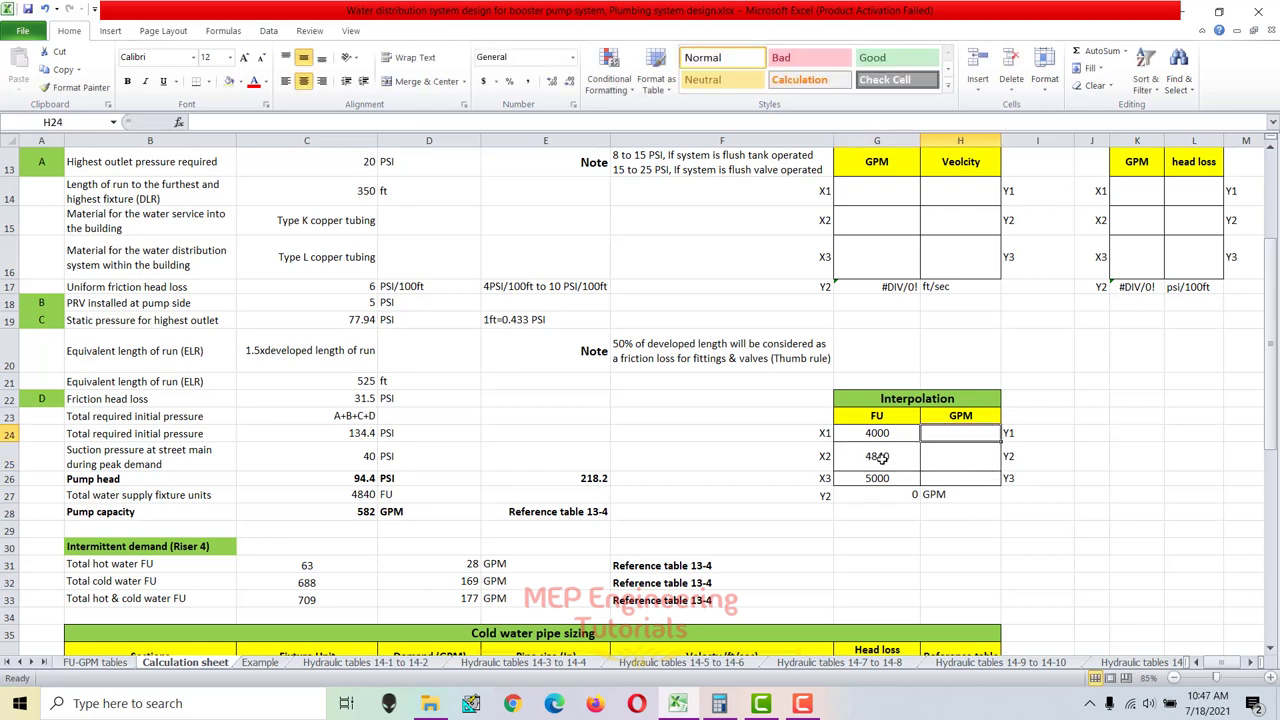
Enter the matching Table 13-4 demands in the interpolation table's GPM column: 525 for Y1 and 593 for Y3.
{"action": "left_click_drag", "start_coordinate": [801, 495], "coordinate": [960, 495]}
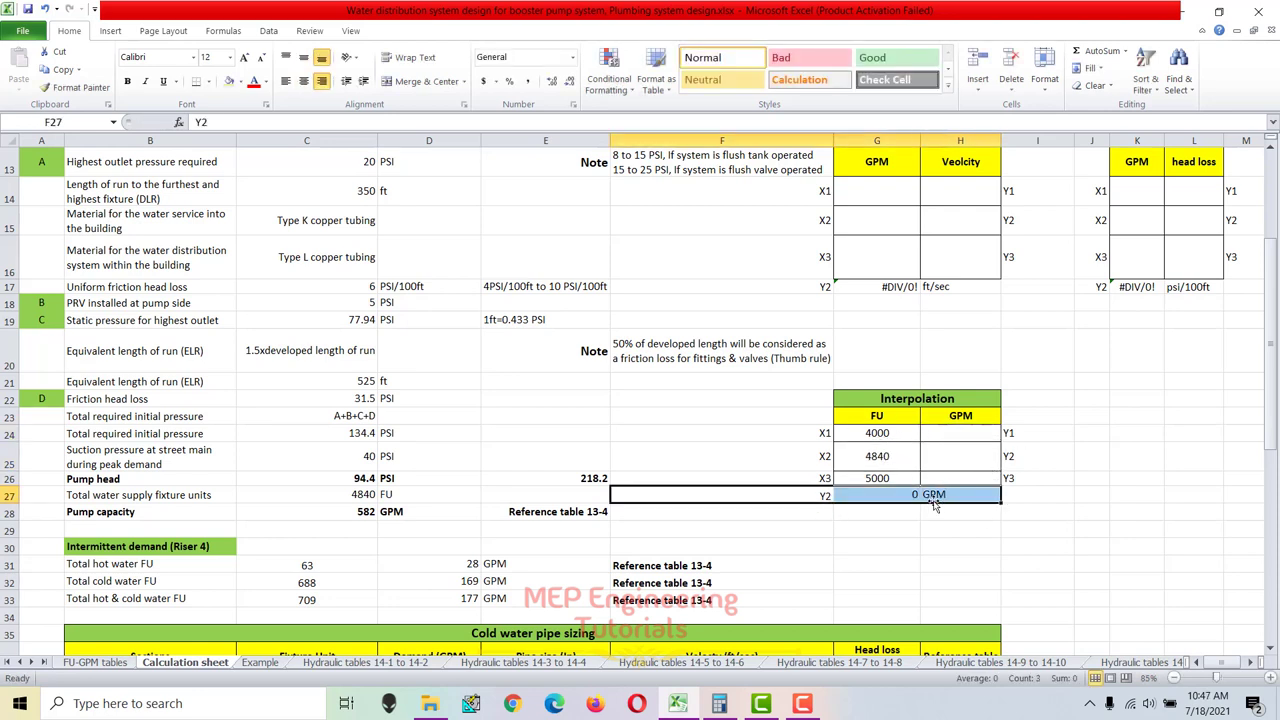
{"action": "left_click", "coordinate": [960, 433]}
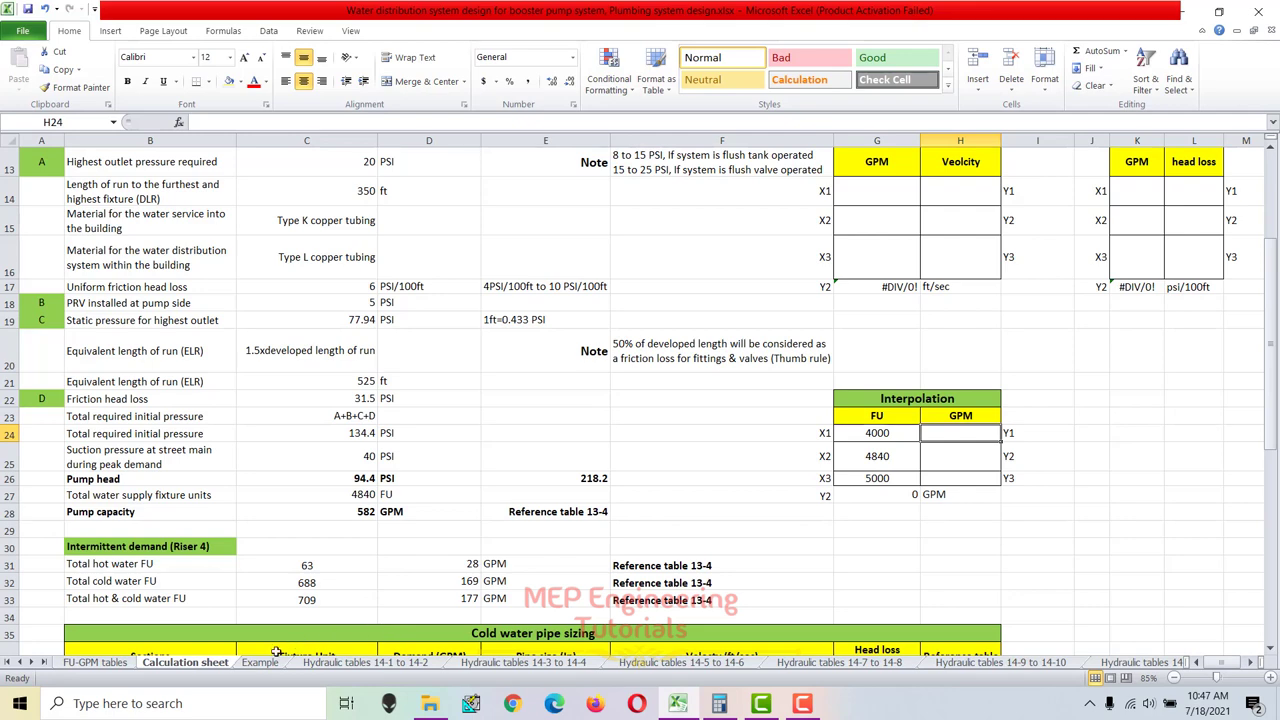
{"action": "left_click", "coordinate": [114, 663]}
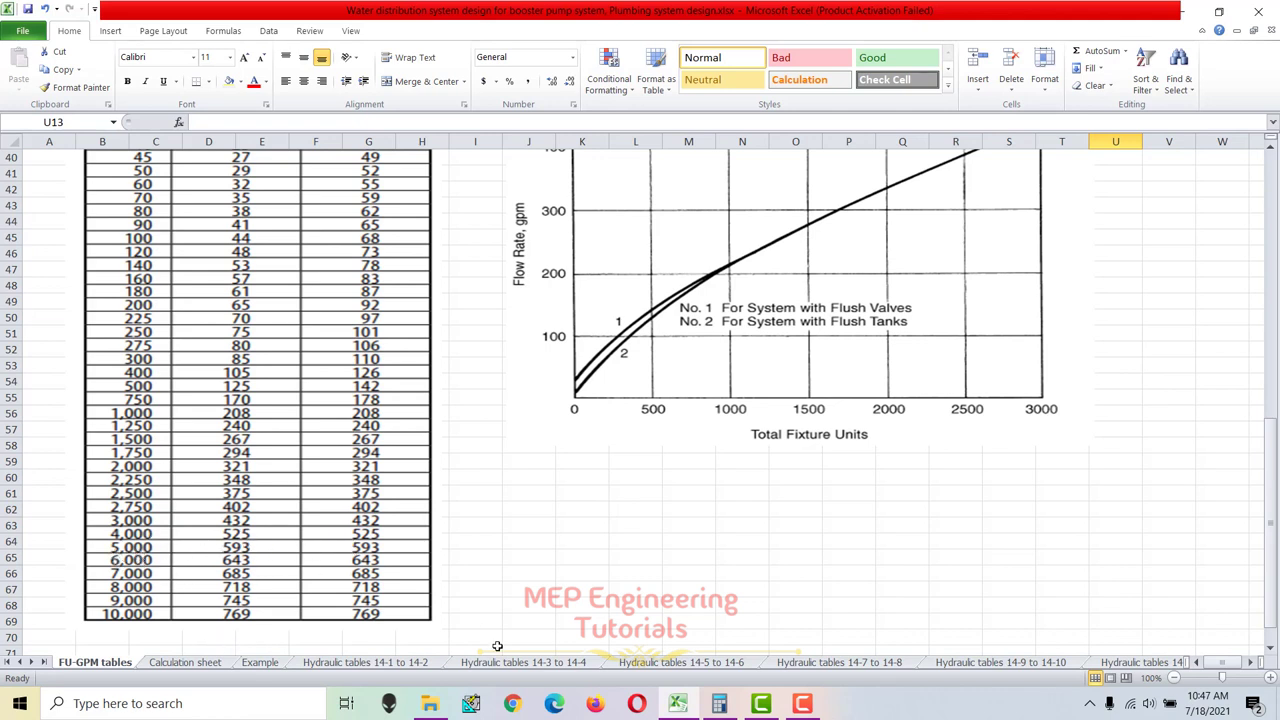
{"action": "left_click", "coordinate": [210, 664]}
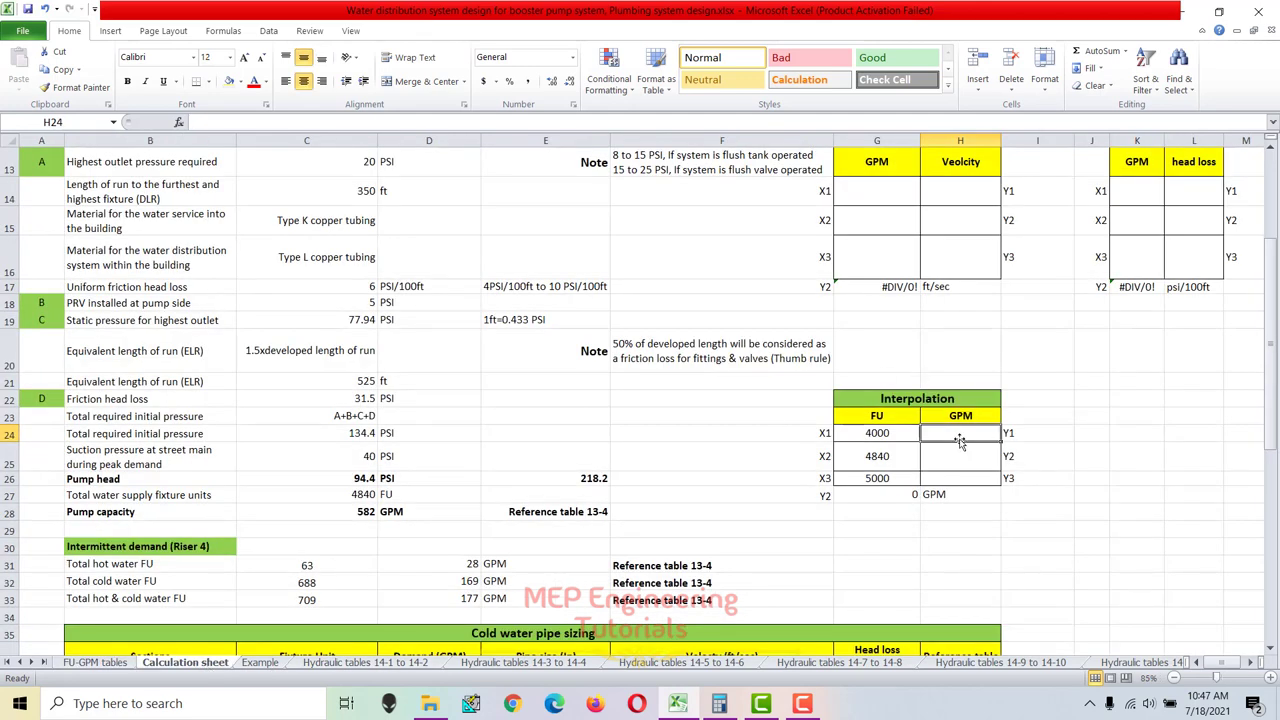
{"action": "type", "text": "525"}
{"action": "key", "text": "Return"}
{"action": "key", "text": "Return"}
{"action": "type", "text": "593"}
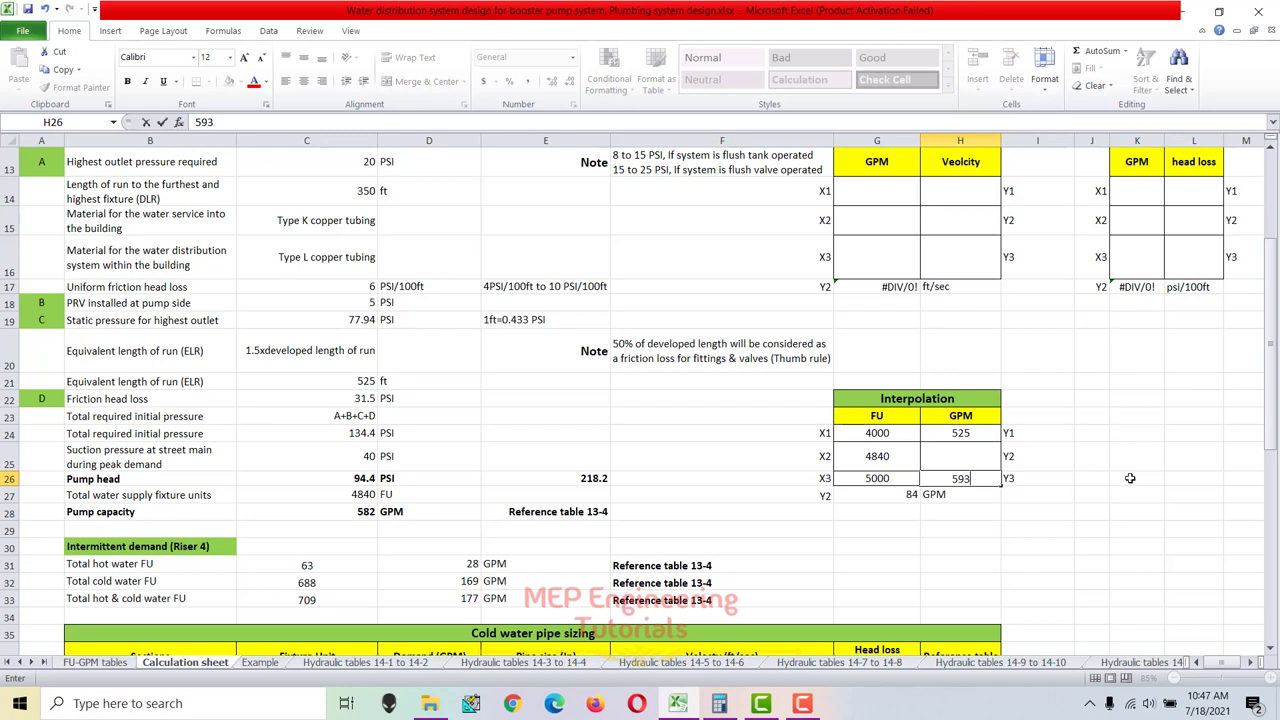
{"action": "key", "text": "Up"}
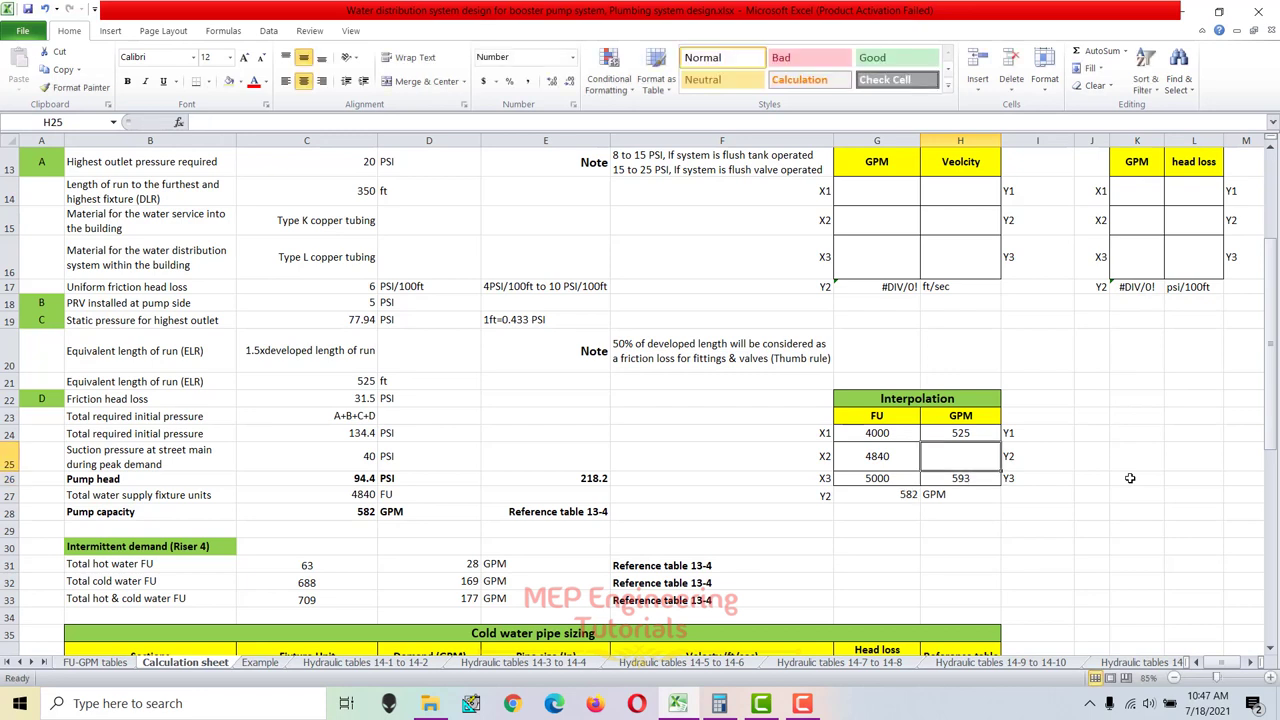
Compare the interpolated Y2 flow with the pump capacity entry and its table reference.
{"action": "left_click_drag", "start_coordinate": [798, 497], "coordinate": [928, 495]}
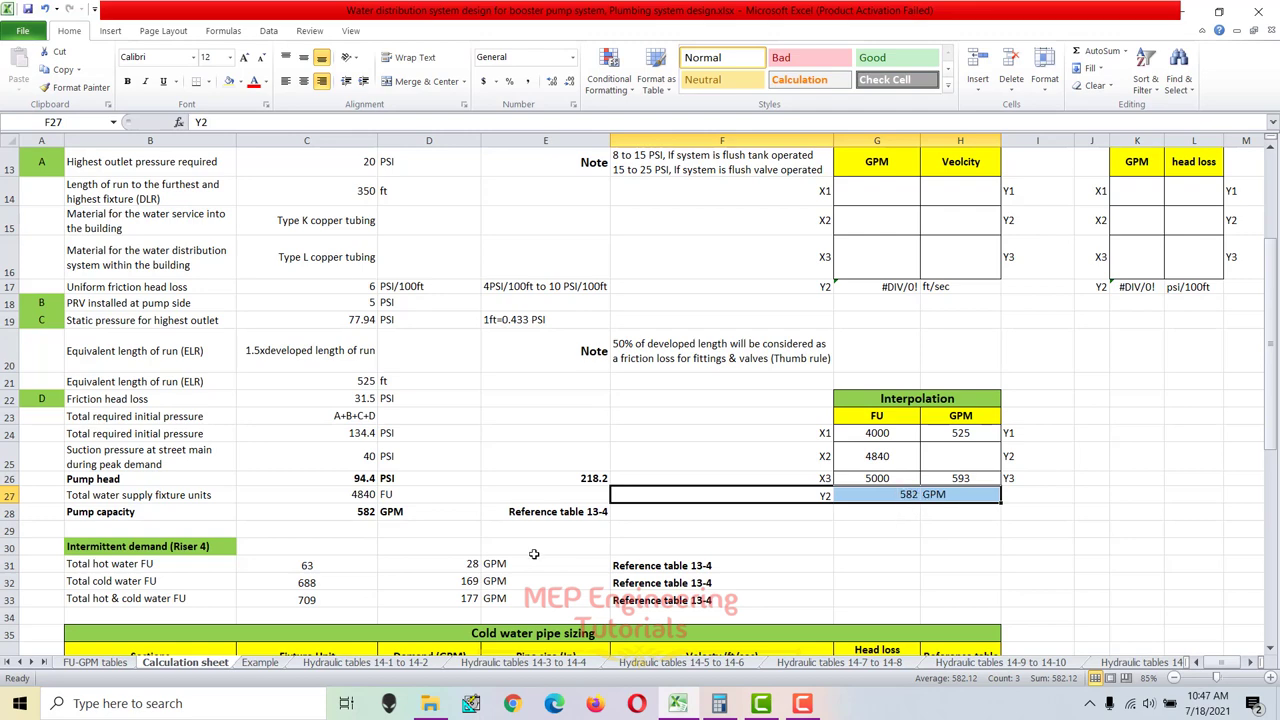
{"action": "left_click", "coordinate": [352, 511]}
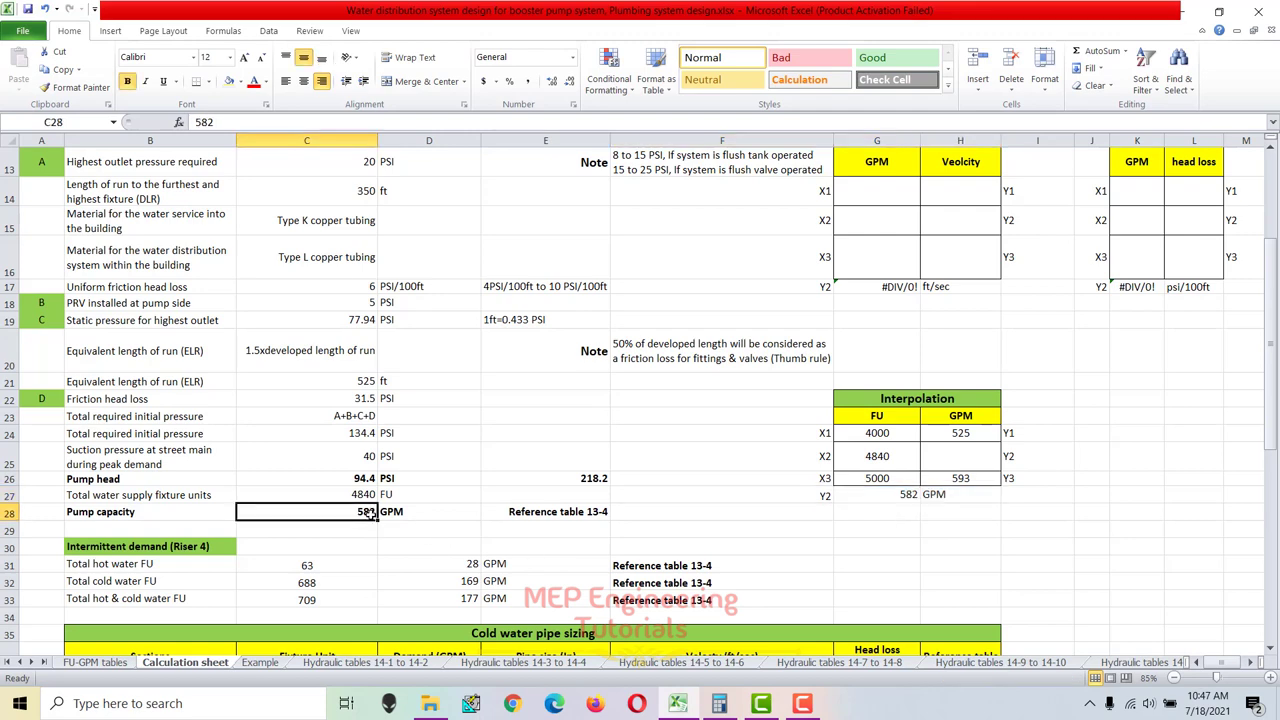
{"action": "left_click", "coordinate": [546, 513]}
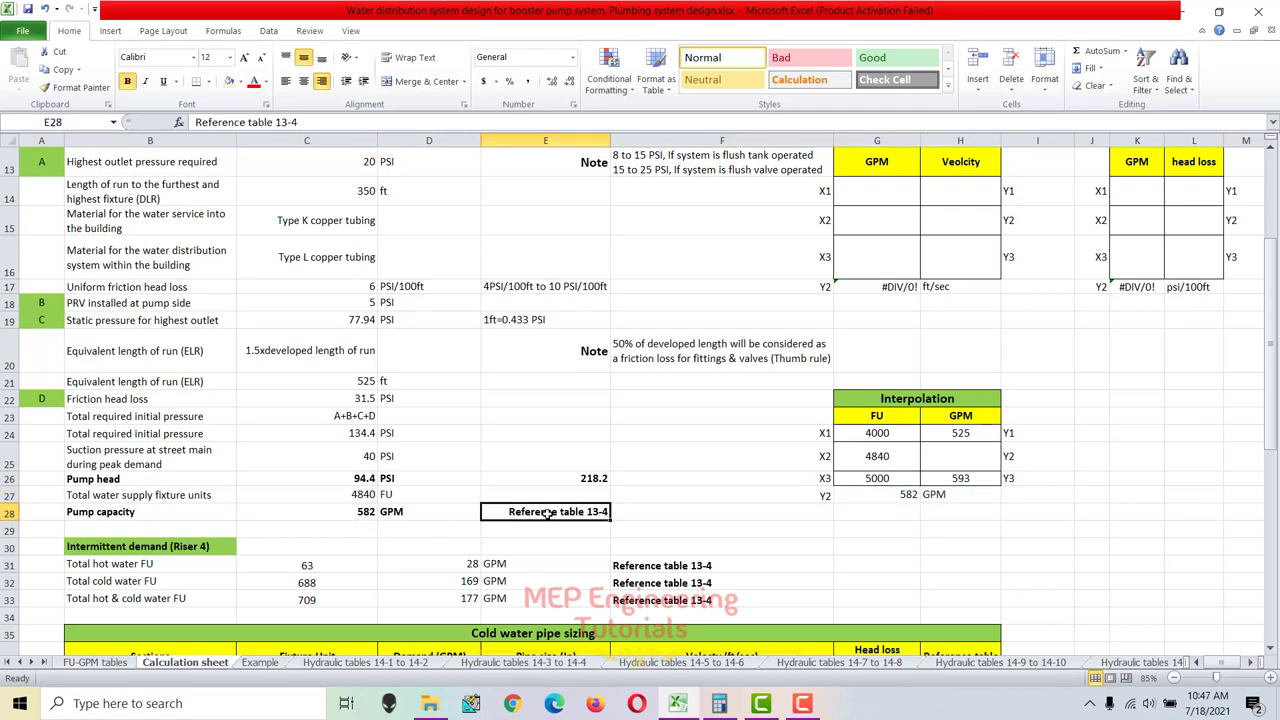
Review Table 13-4 on the FU-GPM tables sheet and highlight the pump head through pump capacity rows on the Calculation sheet.
{"action": "left_click", "coordinate": [95, 662]}
{"action": "scroll", "coordinate": [337, 420], "scroll_direction": "up", "scroll_amount": 8}
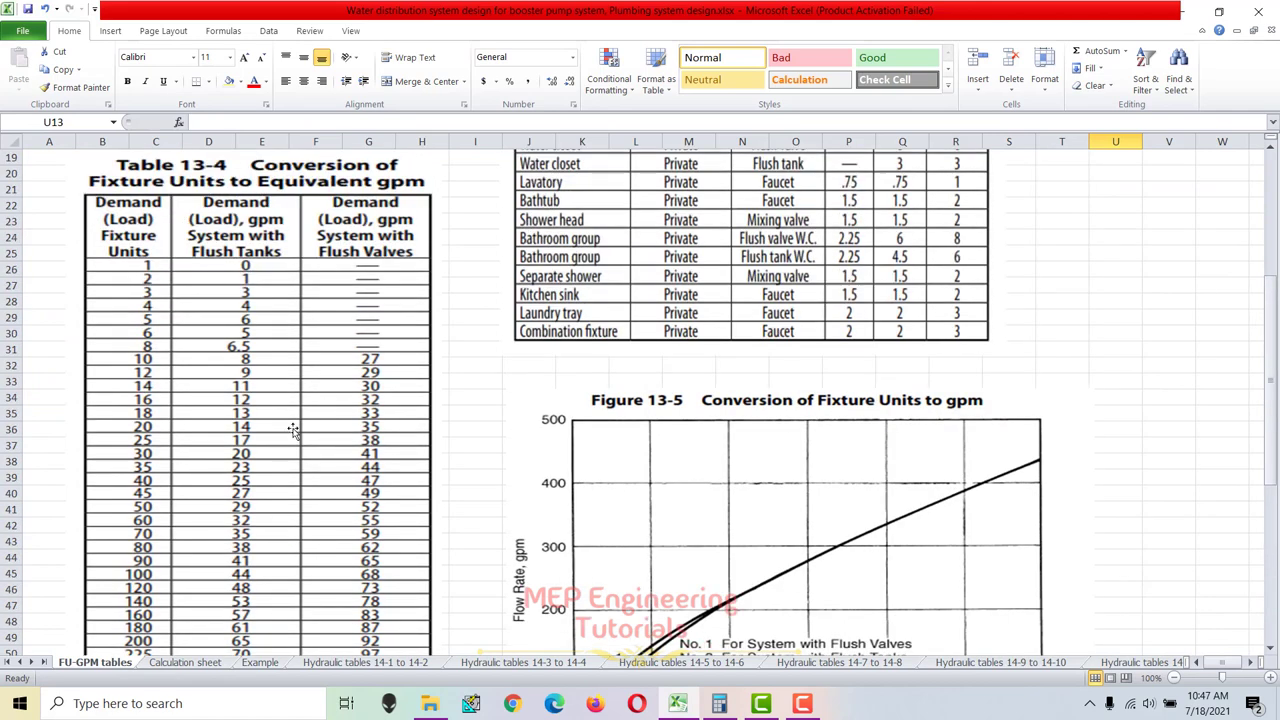
{"action": "scroll", "coordinate": [292, 430], "scroll_direction": "down", "scroll_amount": 7}
{"action": "left_click", "coordinate": [195, 663]}
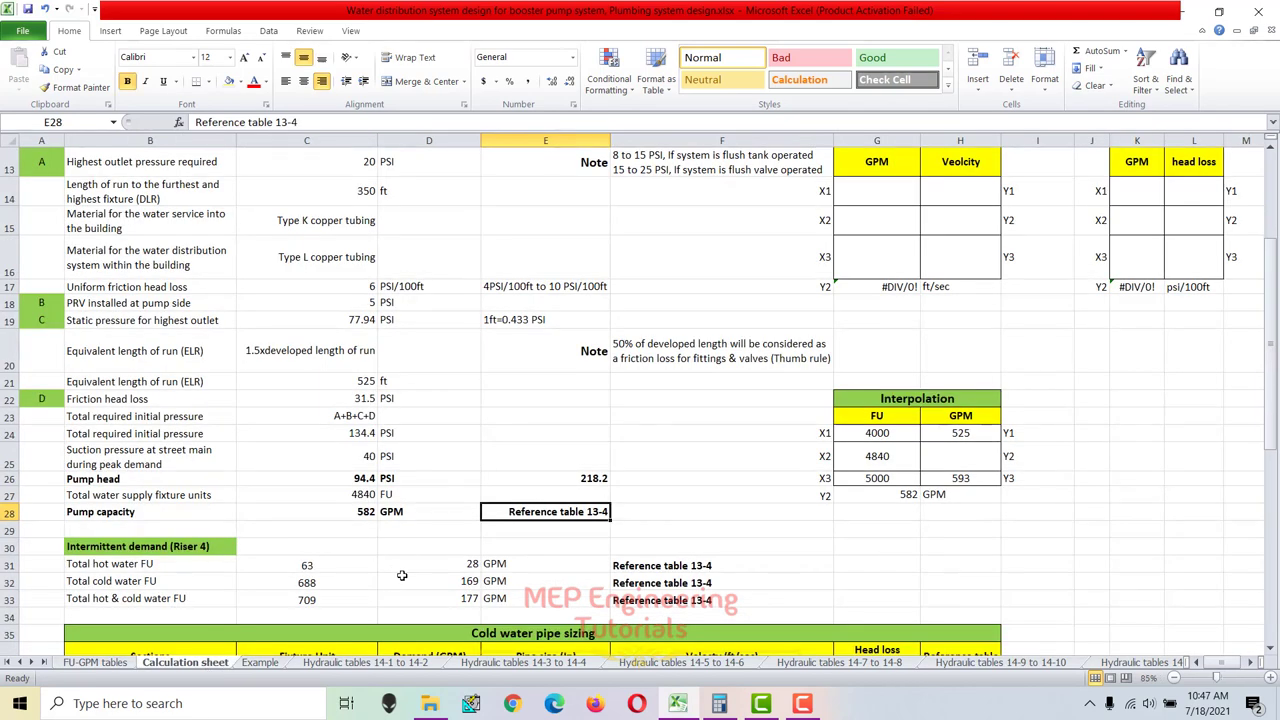
{"action": "left_click_drag", "start_coordinate": [120, 480], "coordinate": [604, 515]}
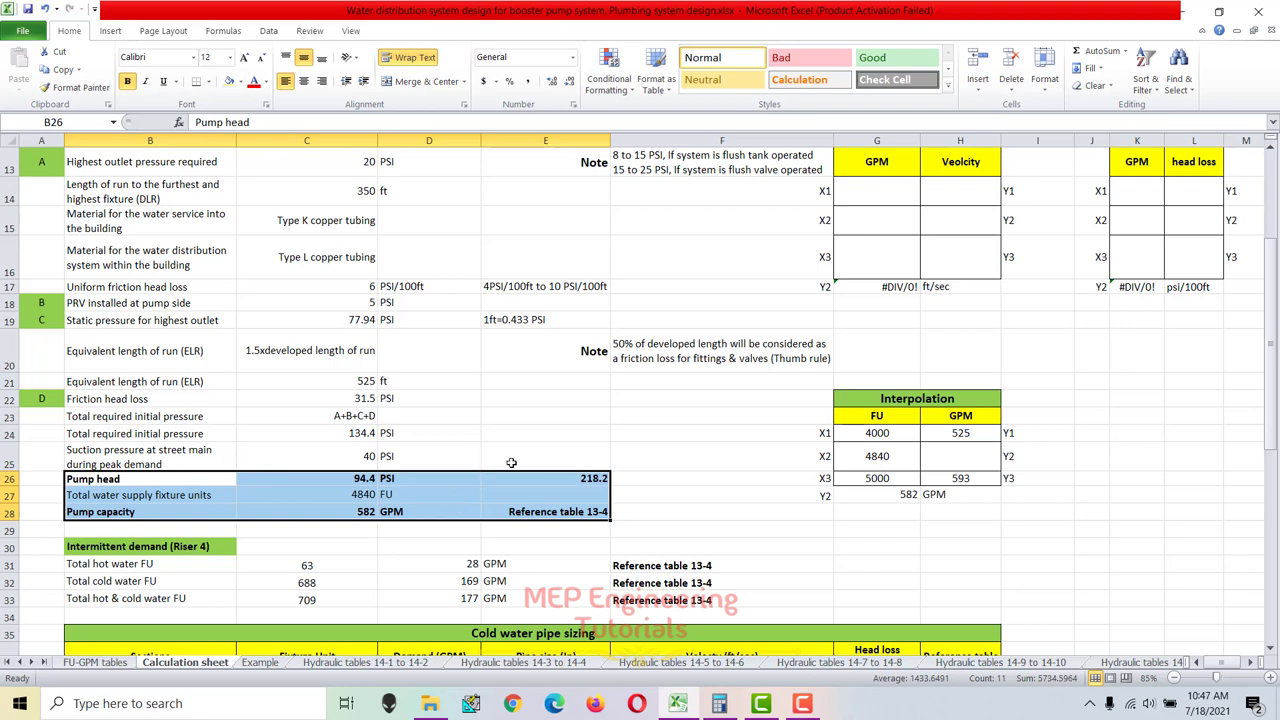
{"action": "left_click", "coordinate": [525, 432]}
Look over the Riser 4 demand calculation and highlight the cold water and hot water pipe sizing tables.
{"action": "scroll", "coordinate": [530, 466], "scroll_direction": "down", "scroll_amount": 4}
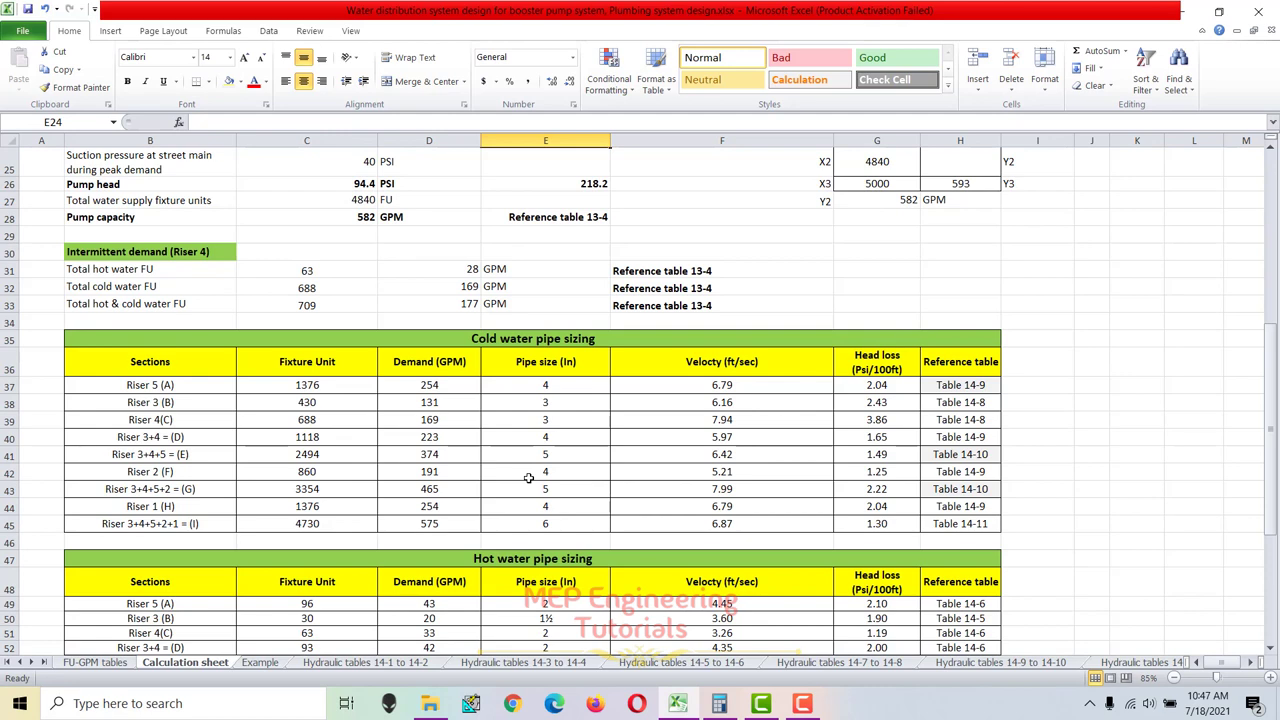
{"action": "scroll", "coordinate": [528, 478], "scroll_direction": "up", "scroll_amount": 8}
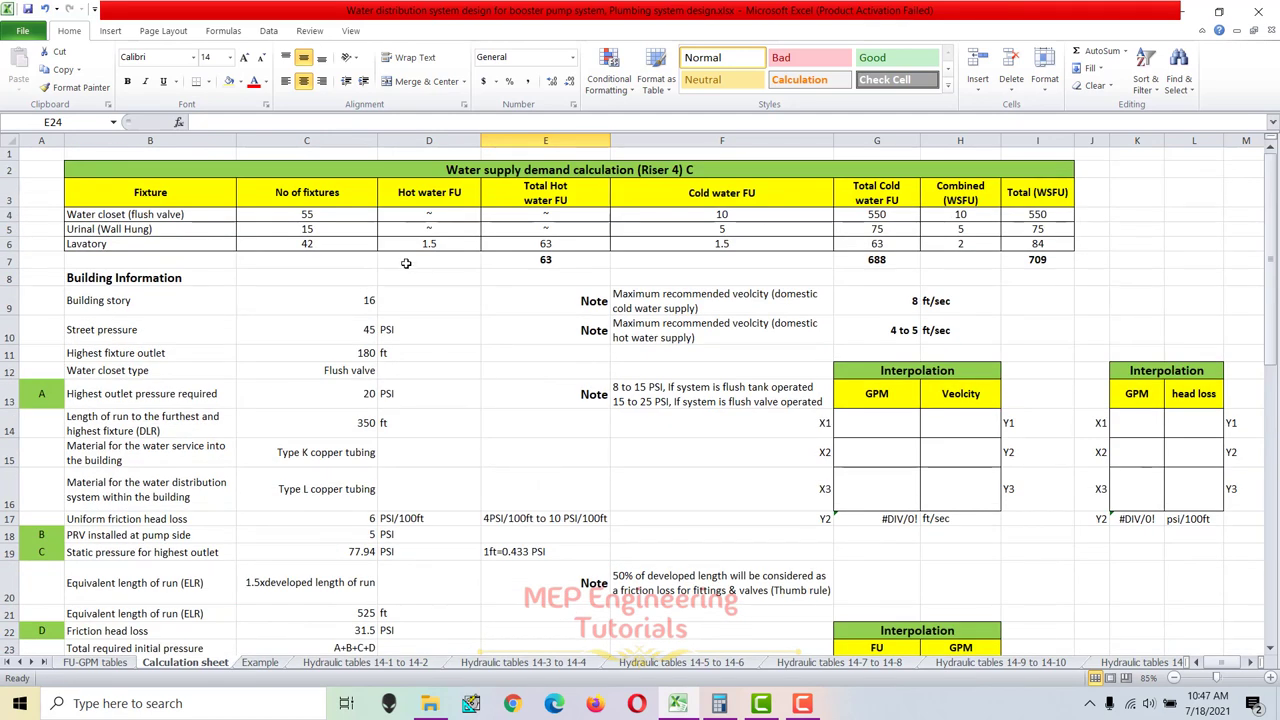
{"action": "scroll", "coordinate": [413, 414], "scroll_direction": "down", "scroll_amount": 10}
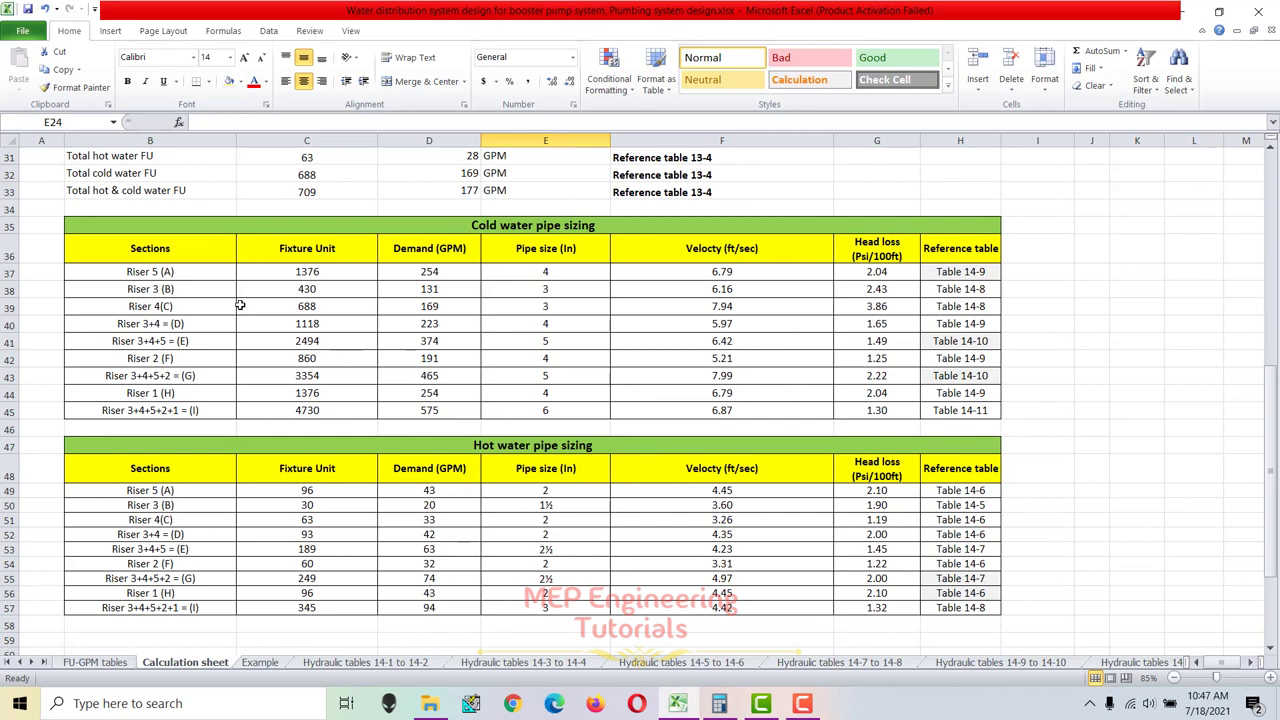
{"action": "left_click_drag", "start_coordinate": [145, 250], "coordinate": [945, 413]}
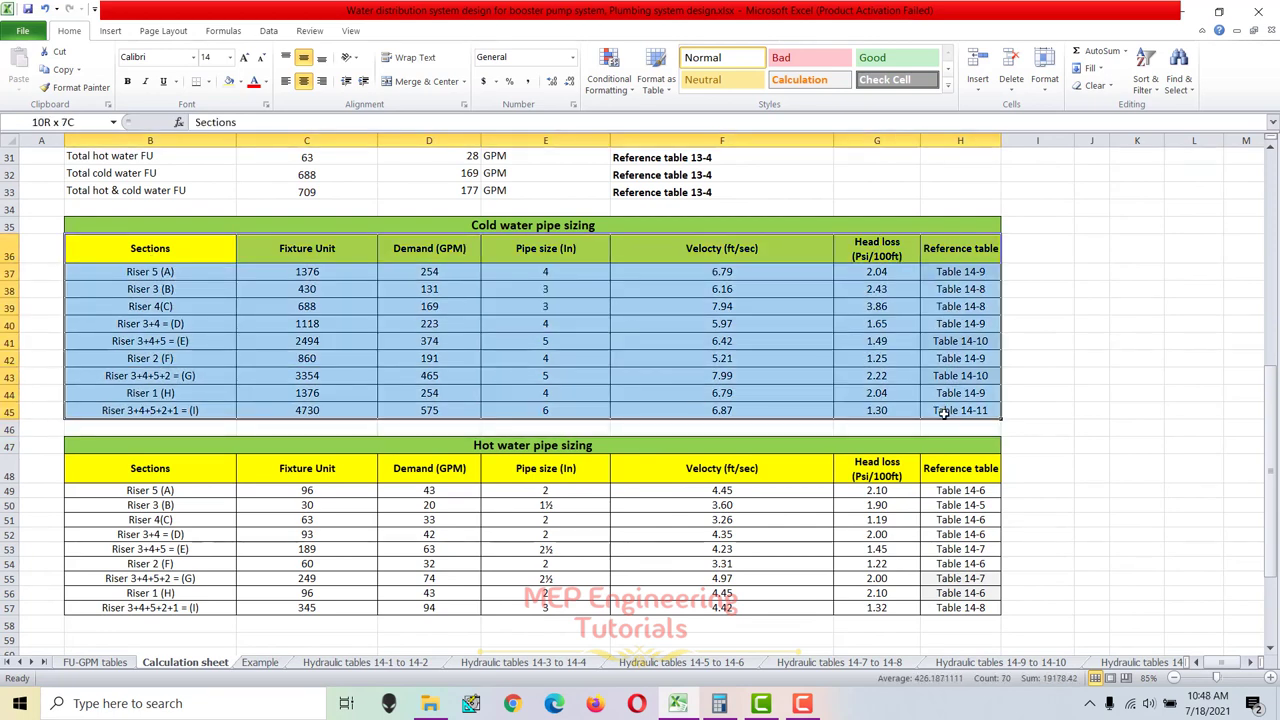
{"action": "left_click_drag", "start_coordinate": [142, 449], "coordinate": [962, 607]}
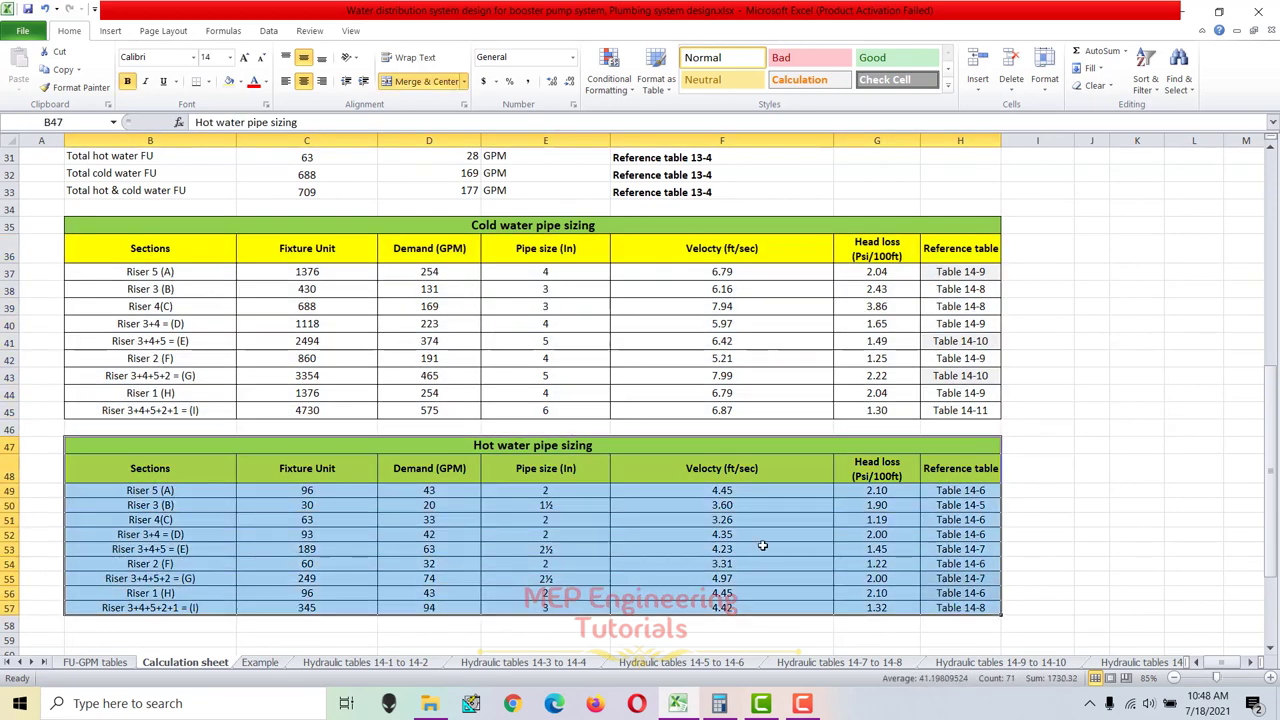
{"action": "left_click", "coordinate": [762, 545]}
{"action": "scroll", "coordinate": [762, 545], "scroll_direction": "up", "scroll_amount": 10}
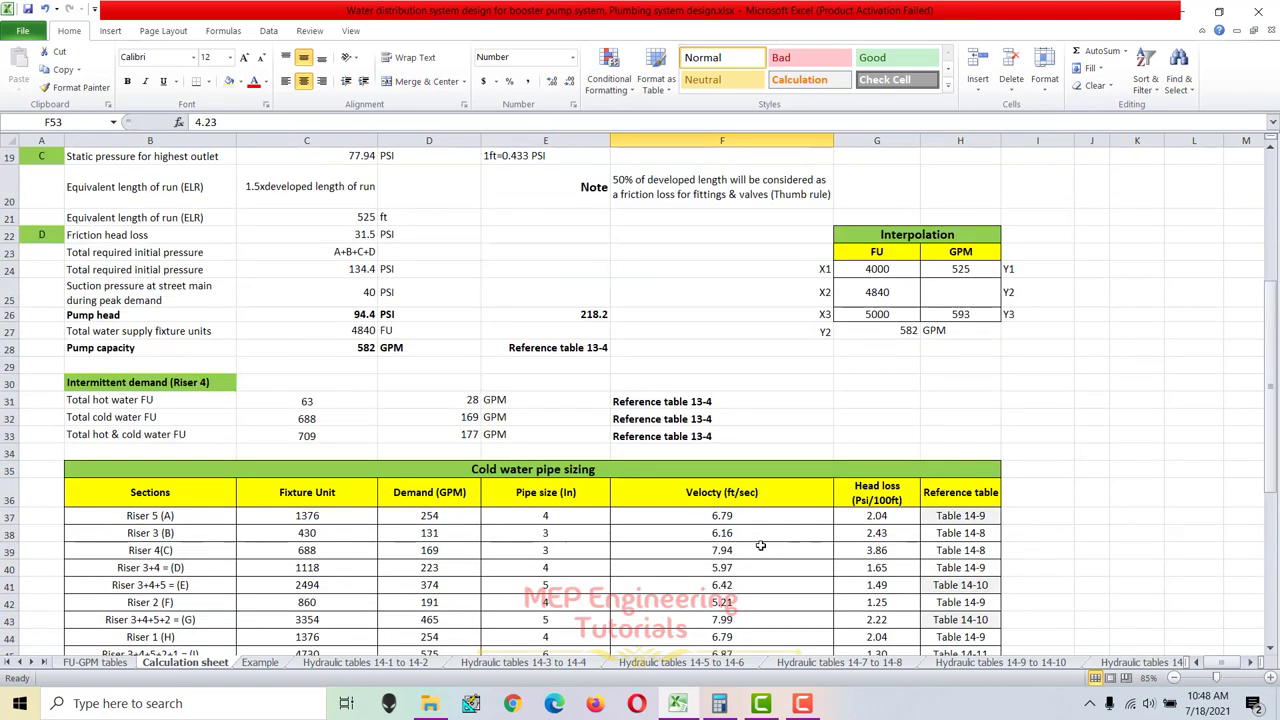
Highlight the Riser 4 water supply demand table and locate Riser 4 in the distribution system diagram on the Example sheet.
{"action": "left_click_drag", "start_coordinate": [173, 170], "coordinate": [711, 243]}
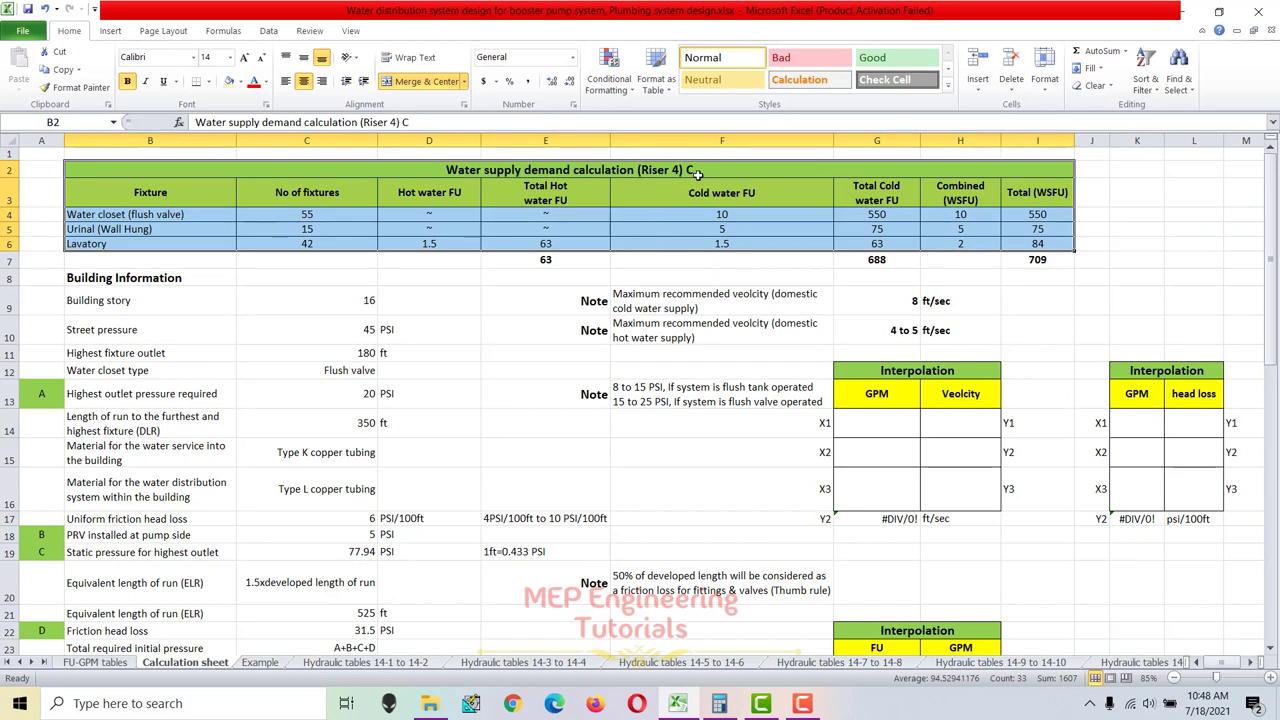
{"action": "left_click", "coordinate": [692, 229]}
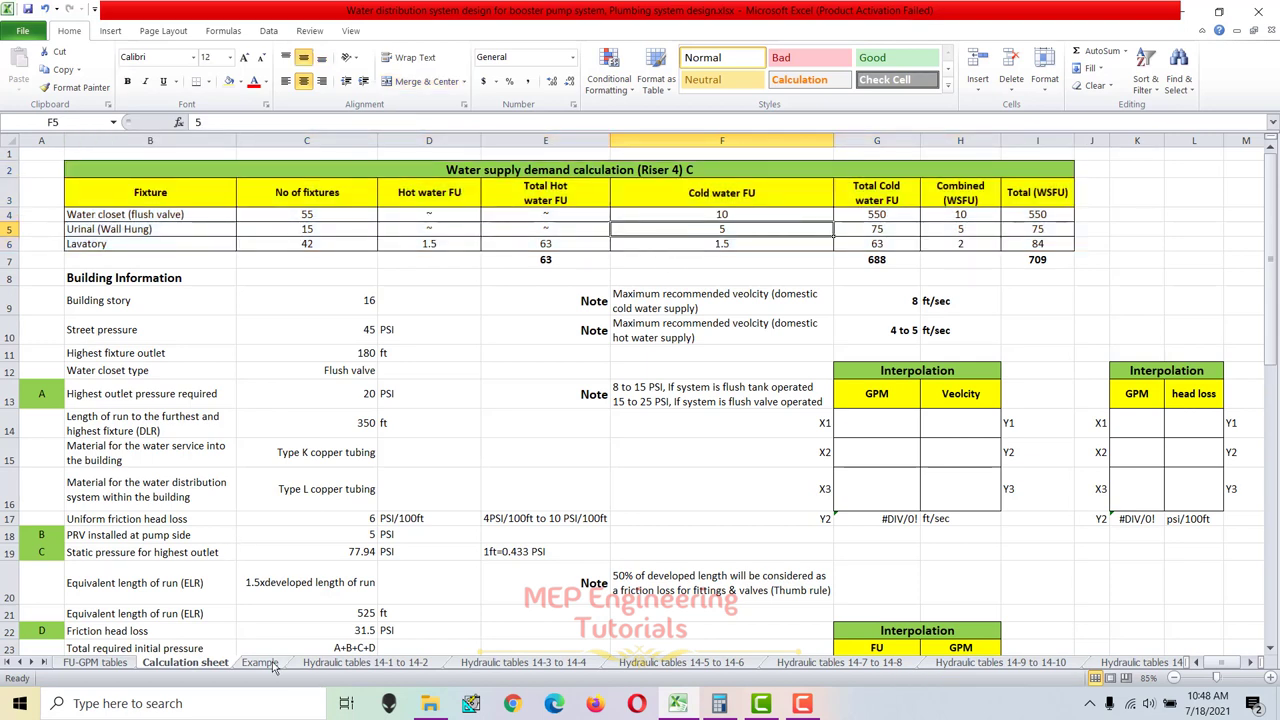
{"action": "left_click_drag", "start_coordinate": [118, 165], "coordinate": [839, 245]}
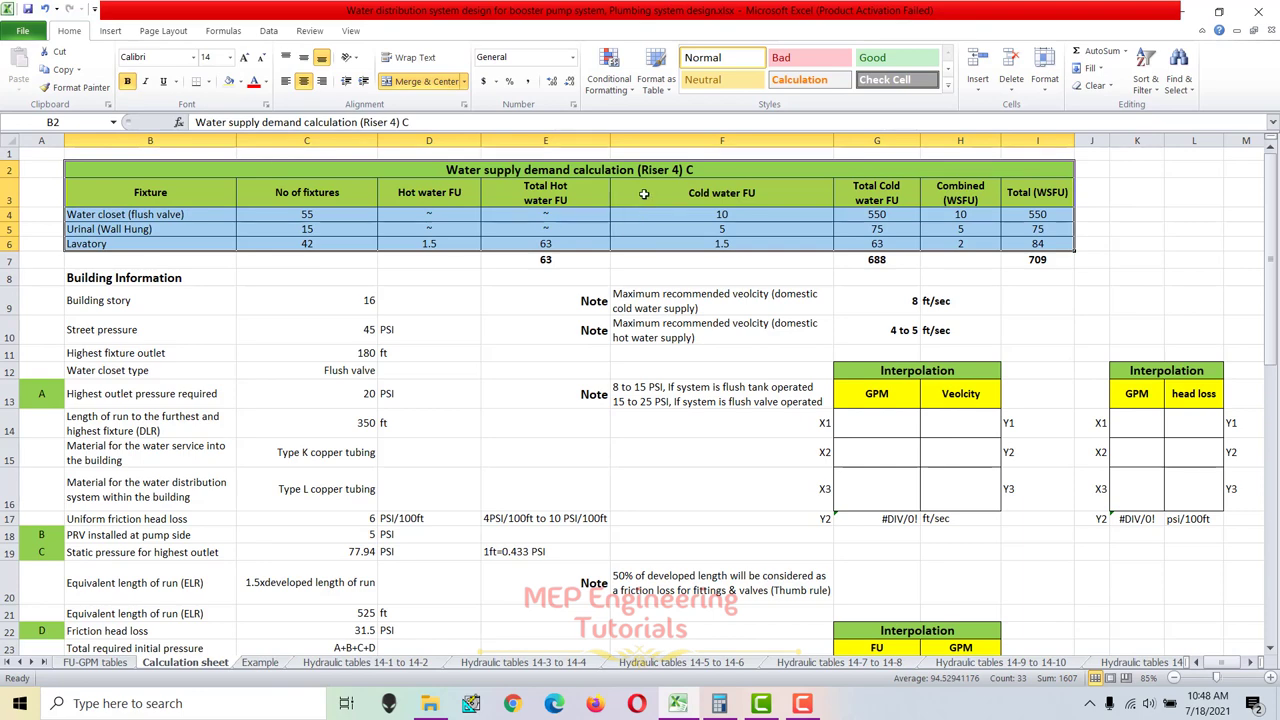
{"action": "left_click", "coordinate": [567, 233]}
{"action": "left_click", "coordinate": [260, 662]}
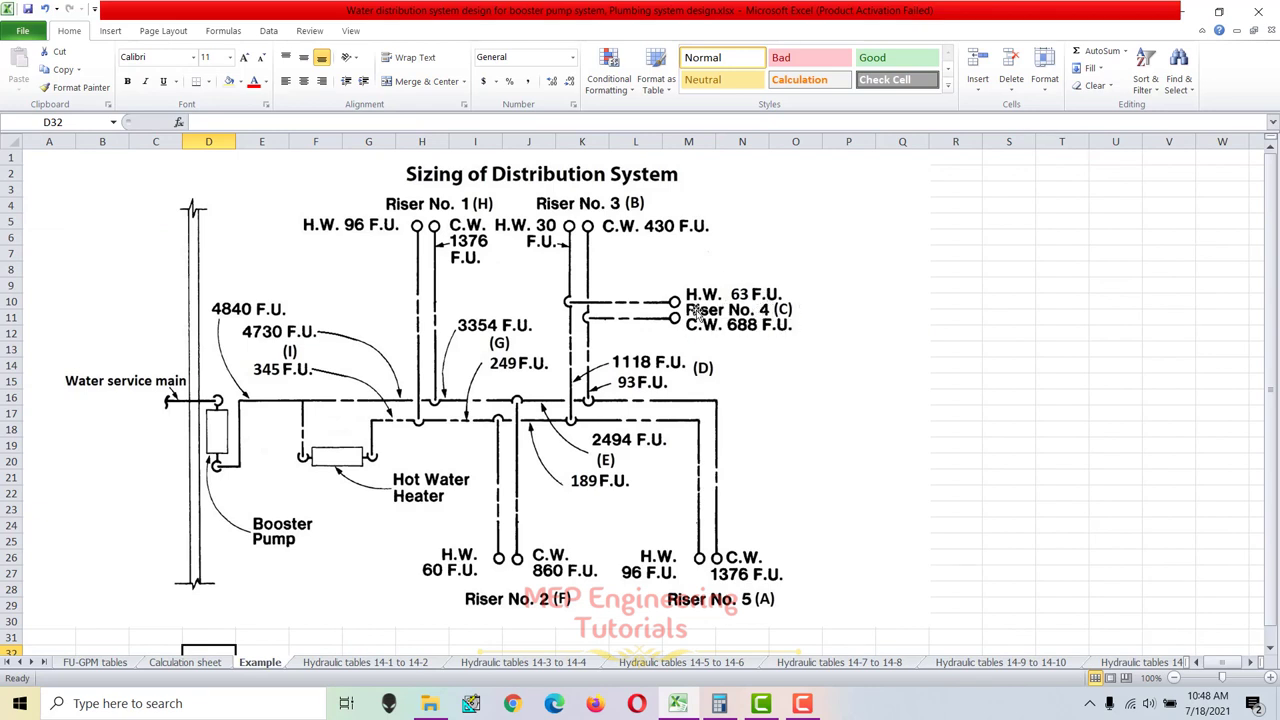
Review the fixture types and number of fixtures in the Riser 4 demand table on the Calculation sheet.
{"action": "left_click", "coordinate": [186, 662]}
{"action": "left_click_drag", "start_coordinate": [199, 215], "coordinate": [213, 215]}
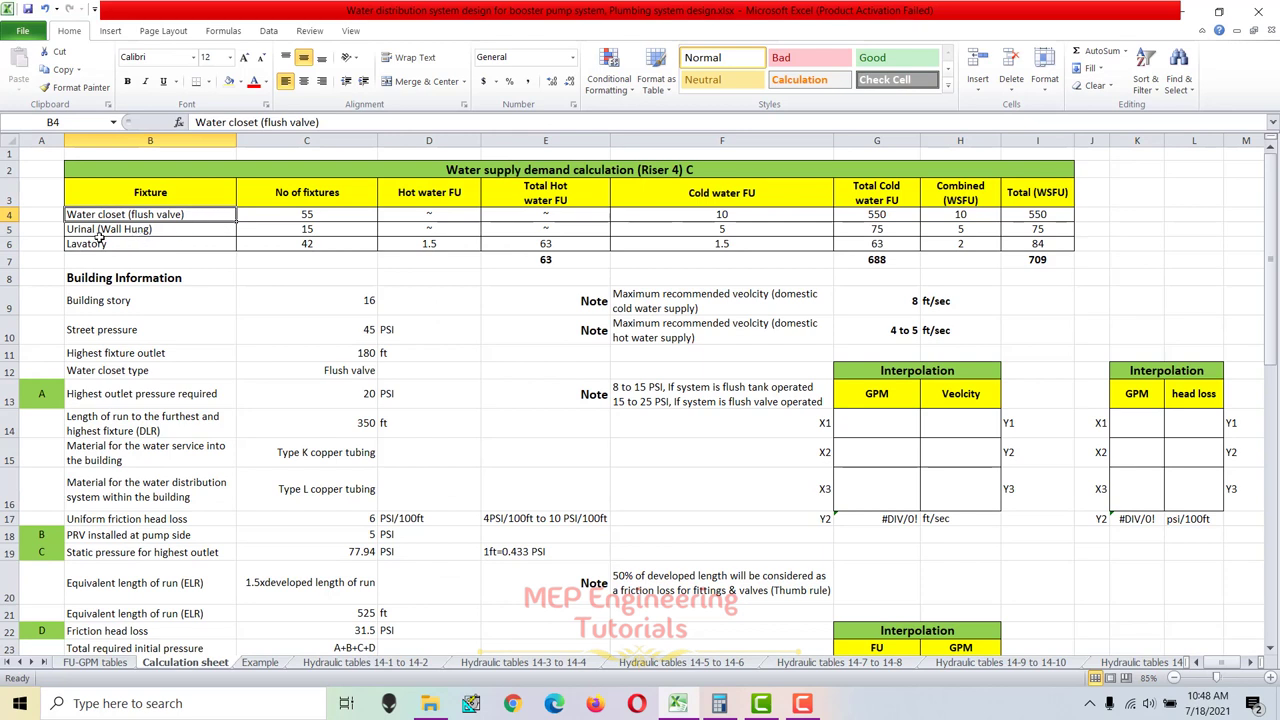
{"action": "left_click_drag", "start_coordinate": [155, 230], "coordinate": [295, 232]}
{"action": "left_click_drag", "start_coordinate": [154, 244], "coordinate": [307, 240]}
{"action": "left_click_drag", "start_coordinate": [201, 214], "coordinate": [200, 241]}
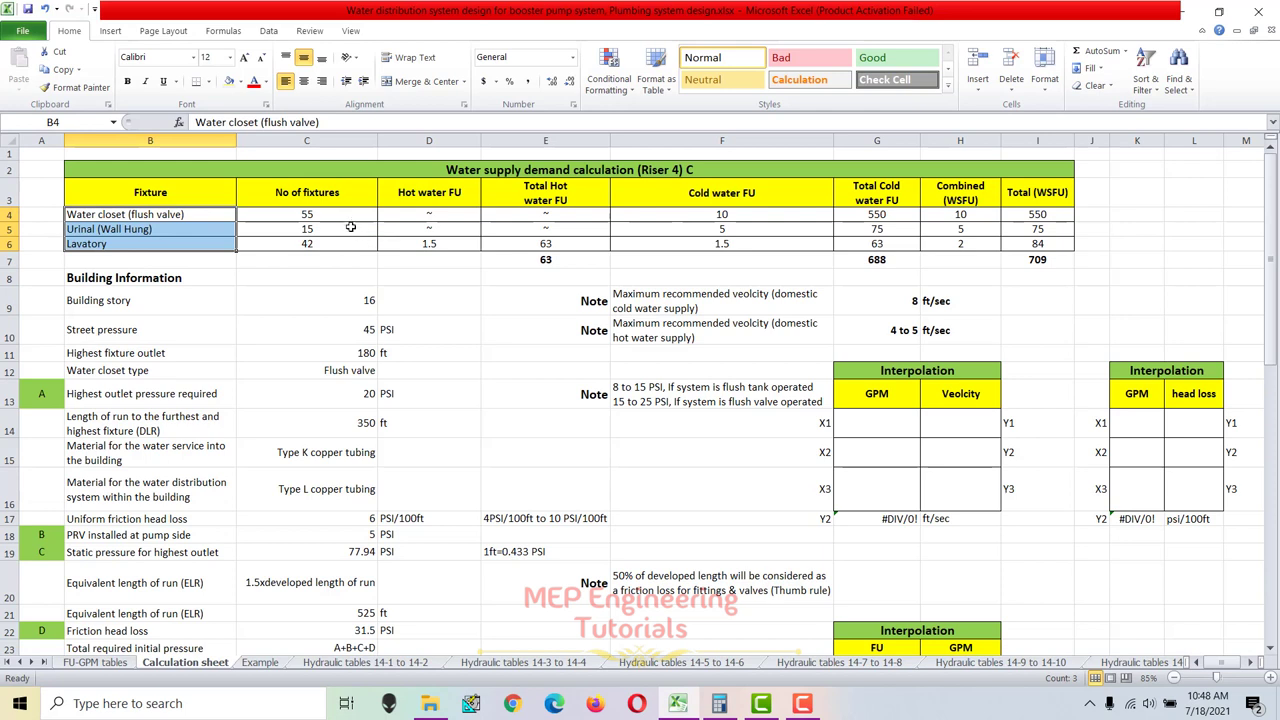
{"action": "left_click_drag", "start_coordinate": [342, 213], "coordinate": [340, 241]}
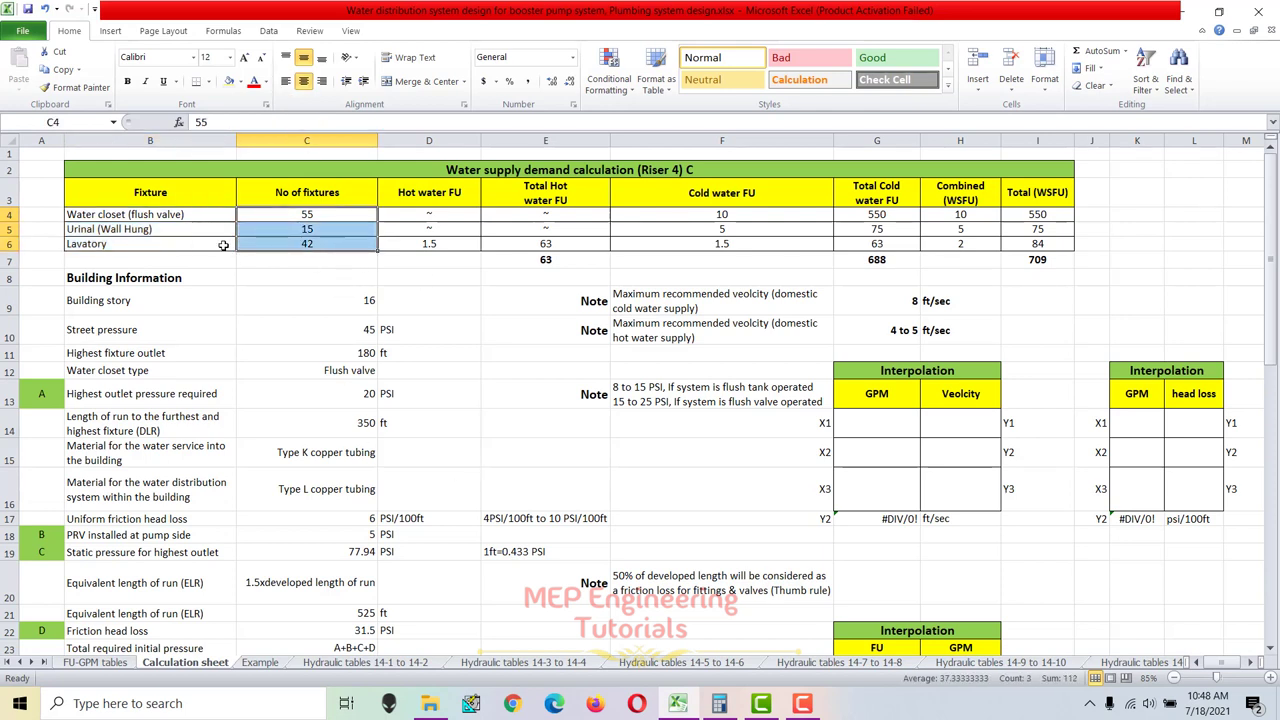
{"action": "left_click_drag", "start_coordinate": [150, 218], "coordinate": [567, 207]}
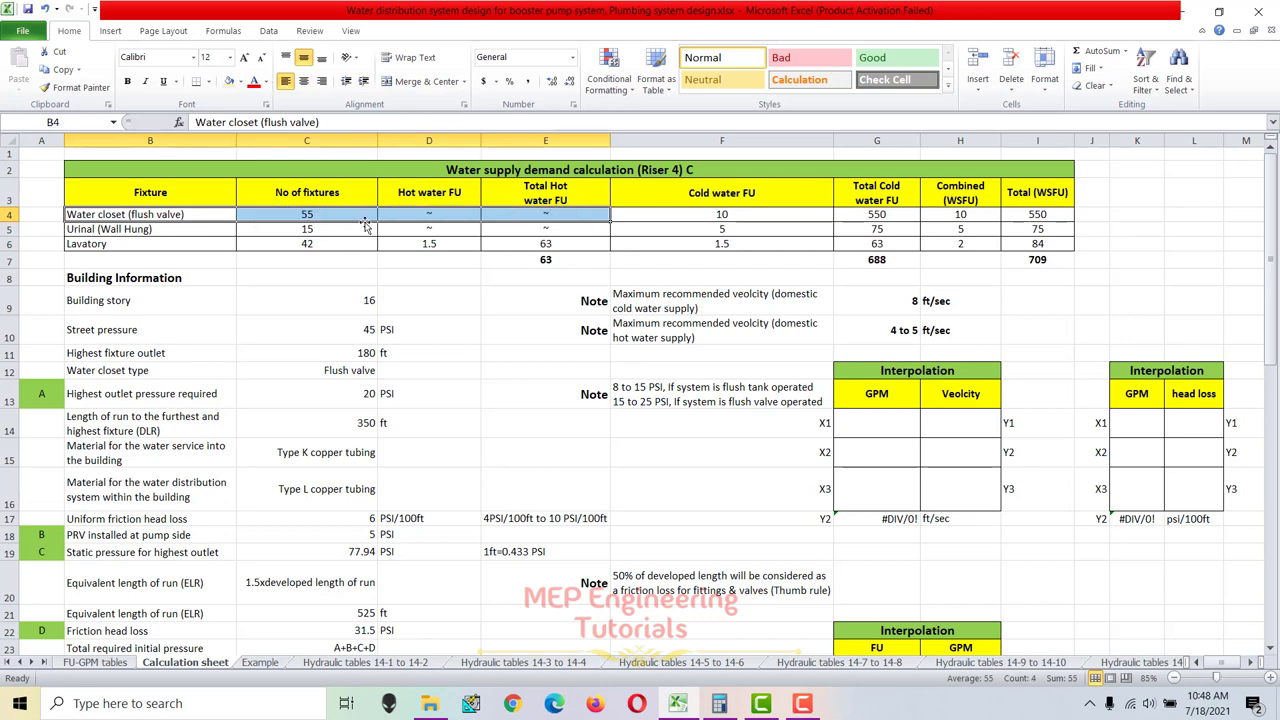
{"action": "left_click", "coordinate": [320, 230]}
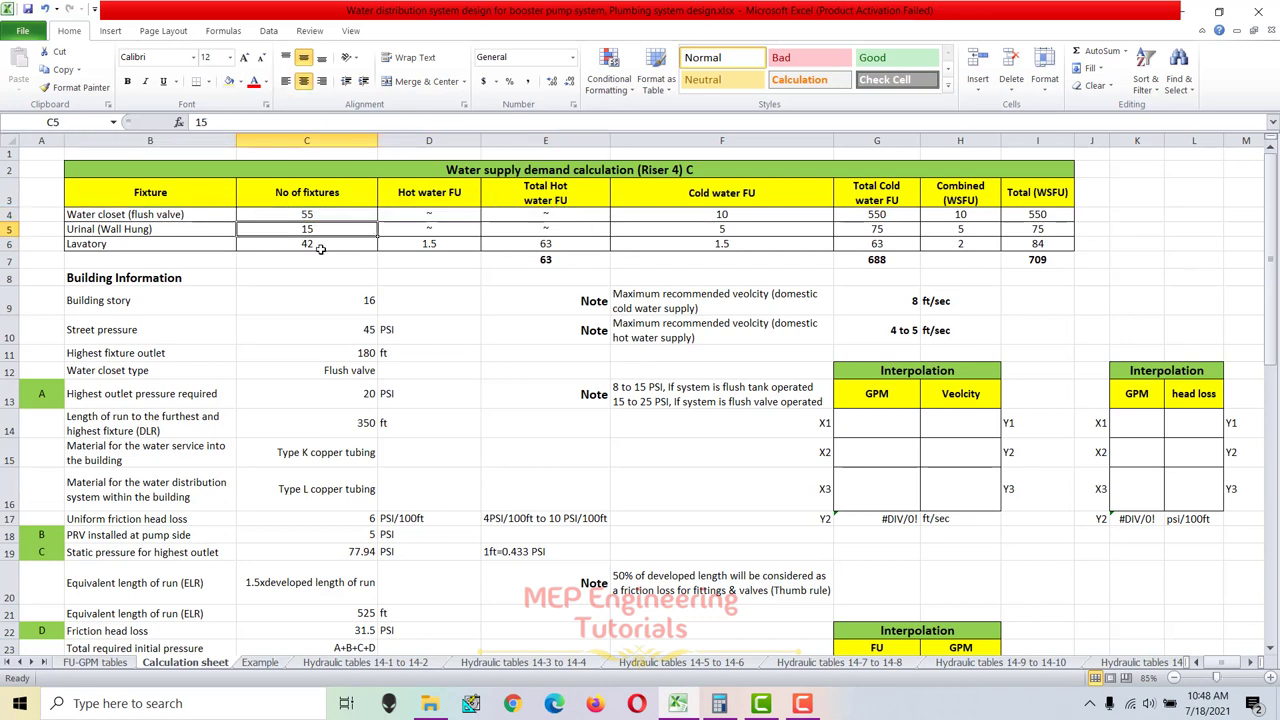
{"action": "left_click", "coordinate": [334, 246]}
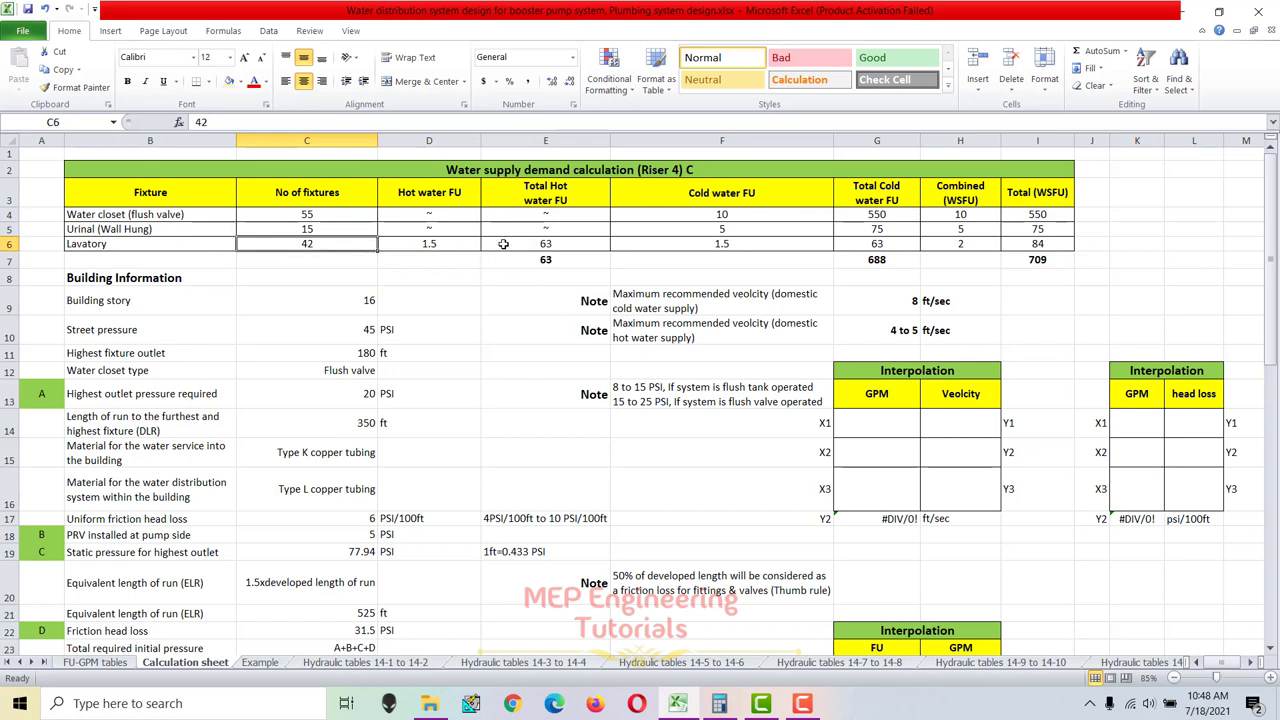
Go through the hot water, cold water and combined fixture unit column headings of the Riser 4 demand table.
{"action": "left_click", "coordinate": [449, 200]}
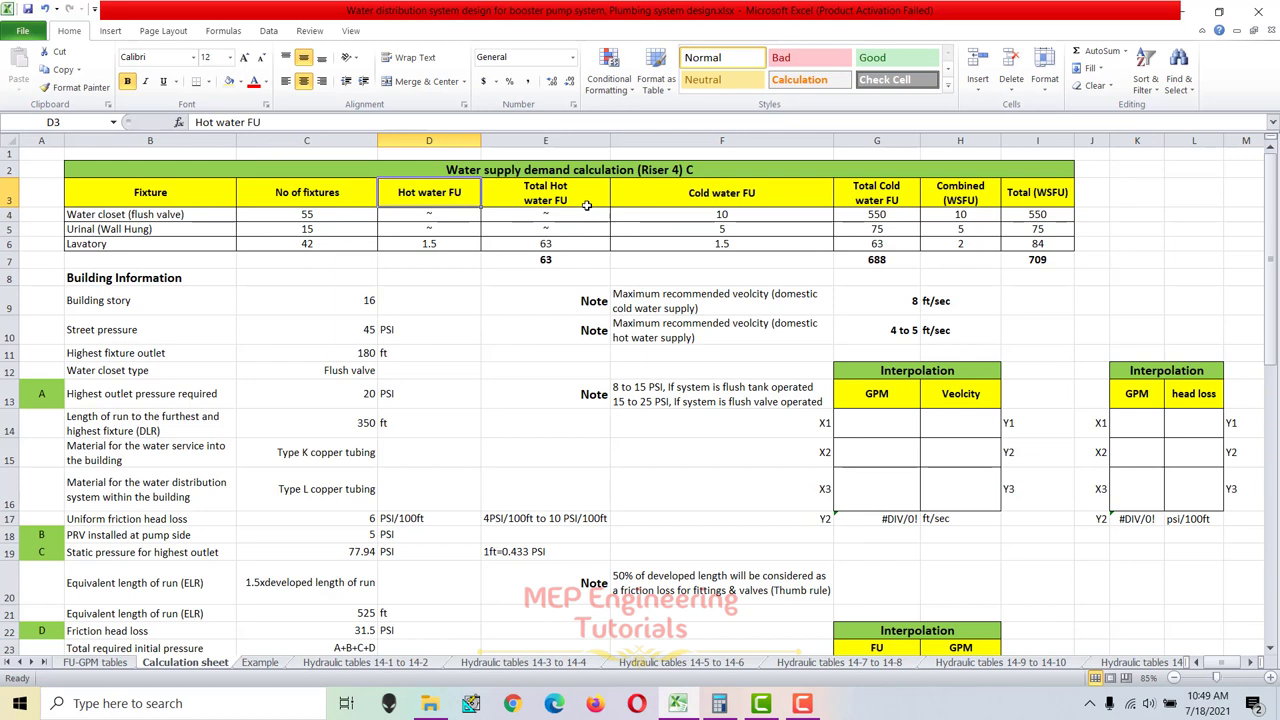
{"action": "left_click", "coordinate": [587, 205]}
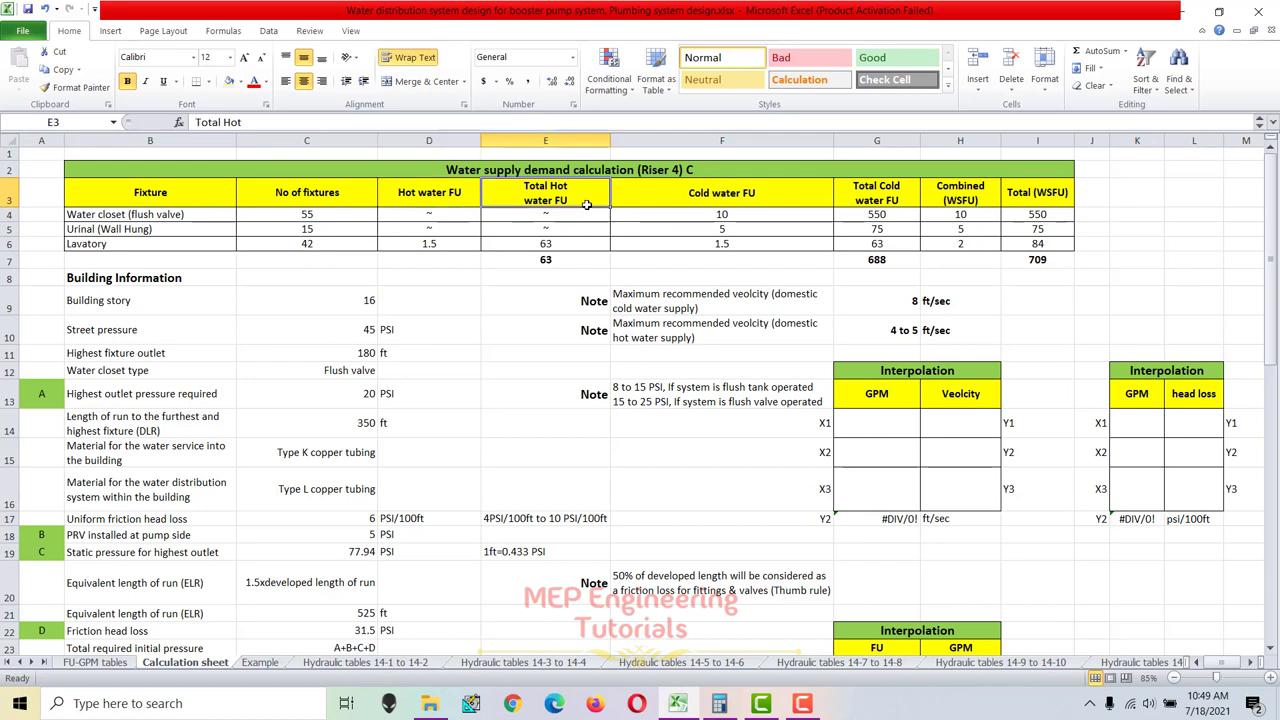
{"action": "left_click", "coordinate": [770, 198]}
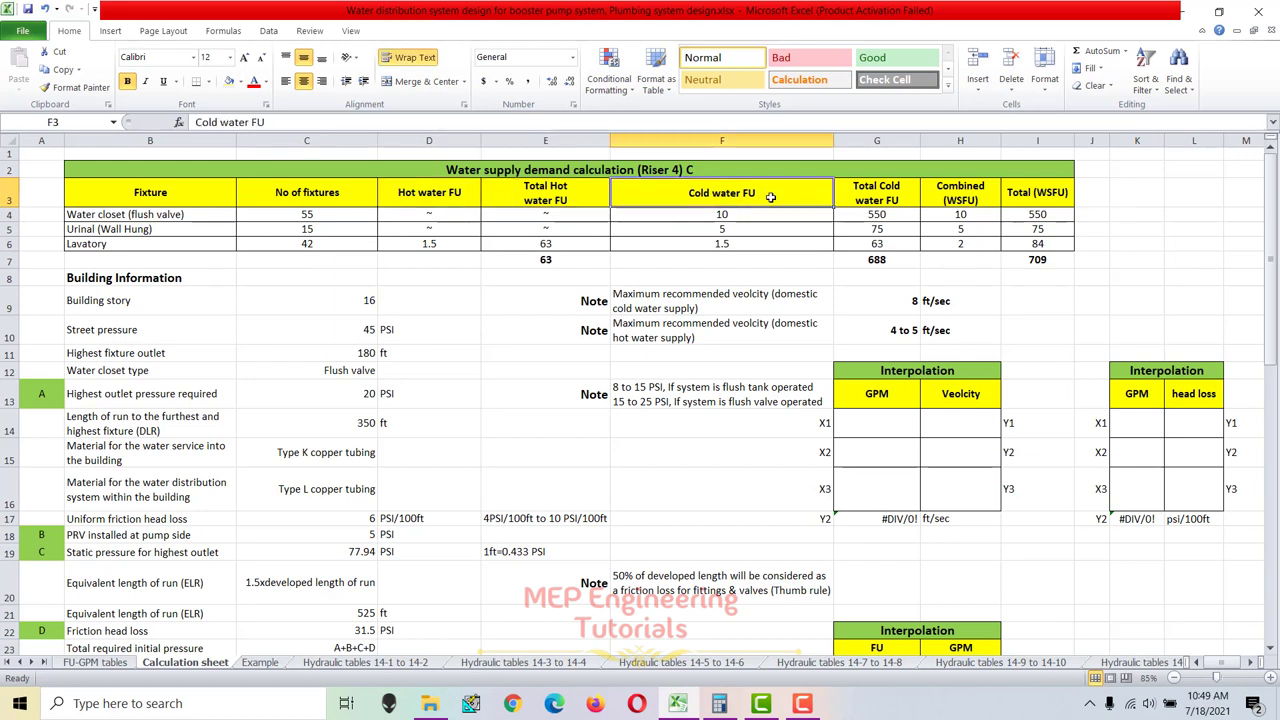
{"action": "left_click", "coordinate": [903, 199]}
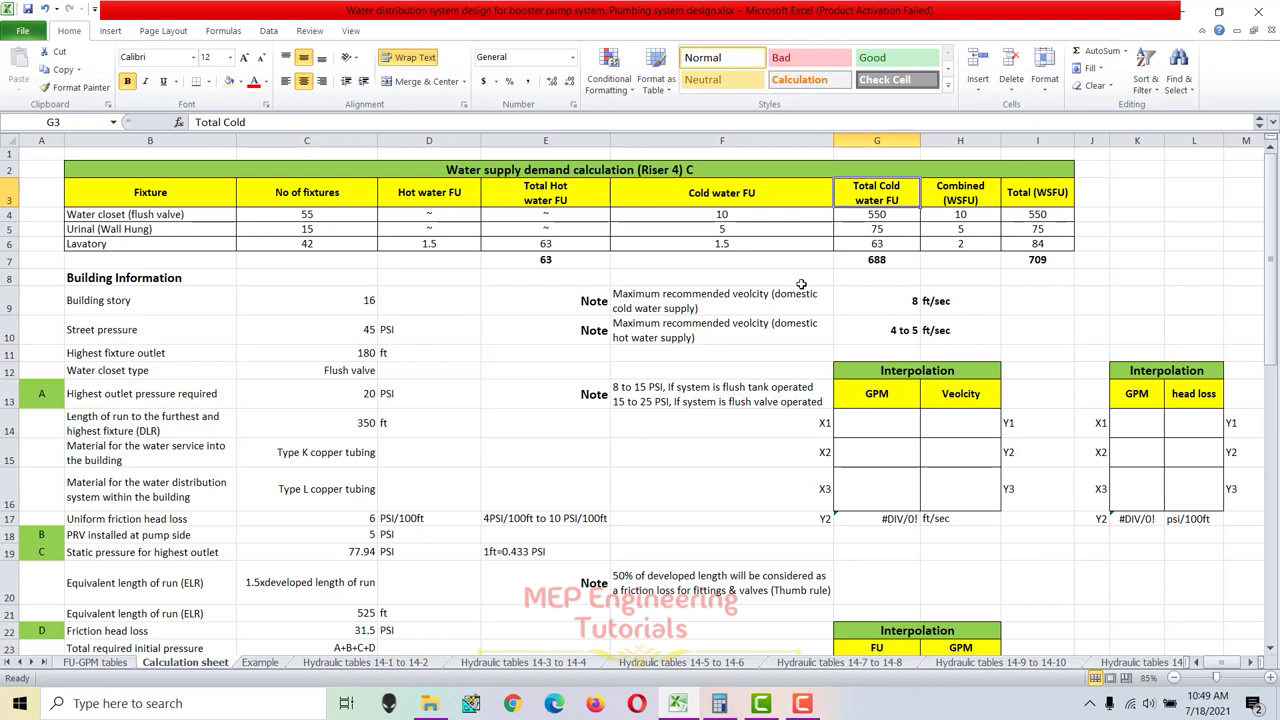
{"action": "left_click_drag", "start_coordinate": [975, 197], "coordinate": [1020, 240]}
{"action": "left_click", "coordinate": [985, 205]}
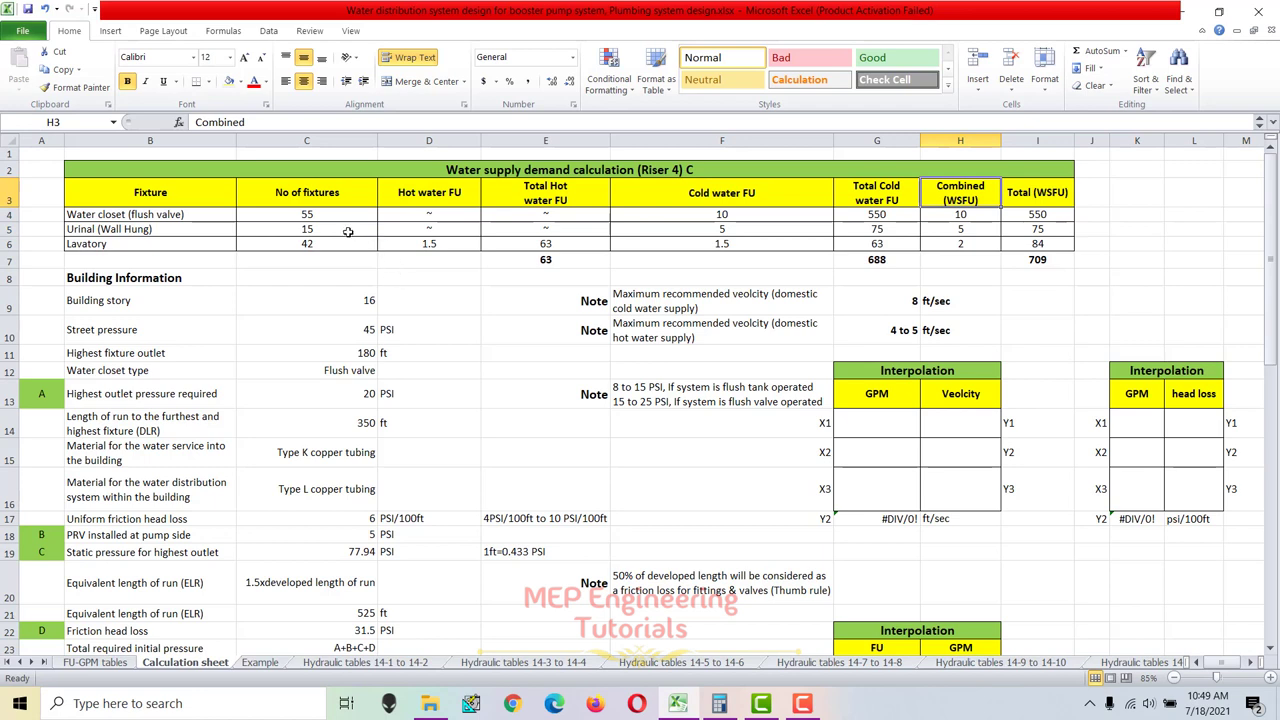
Compare the flush-valve water closet's cold and combined fixture units with Table 13-3 on the FU-GPM tables sheet.
{"action": "left_click", "coordinate": [336, 217]}
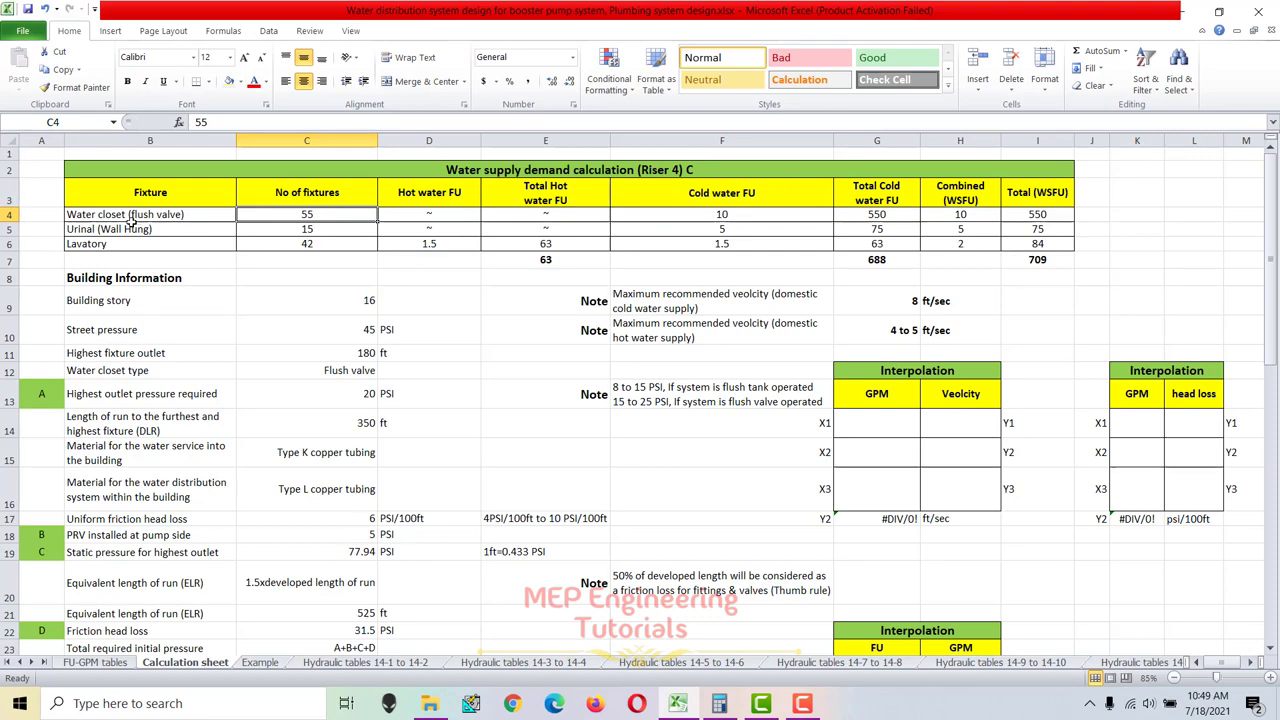
{"action": "left_click", "coordinate": [100, 663]}
{"action": "scroll", "coordinate": [655, 408], "scroll_direction": "up", "scroll_amount": 20}
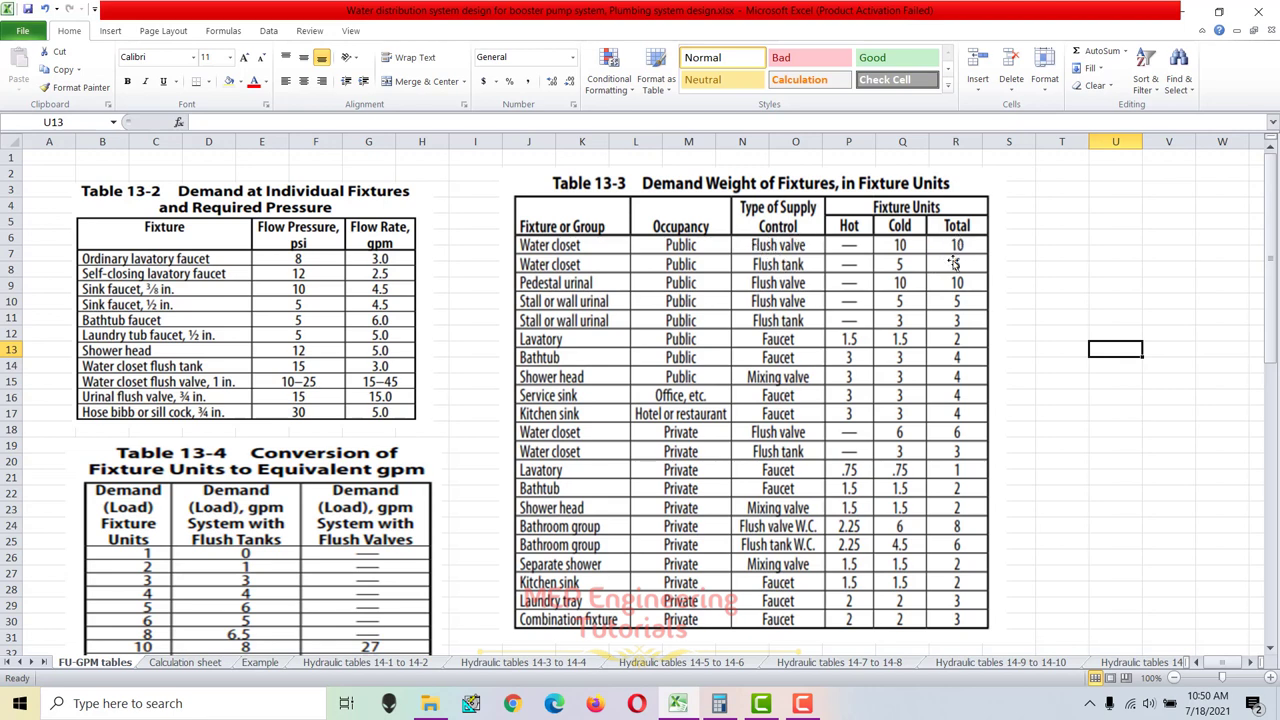
{"action": "left_click", "coordinate": [220, 664]}
{"action": "left_click", "coordinate": [721, 217]}
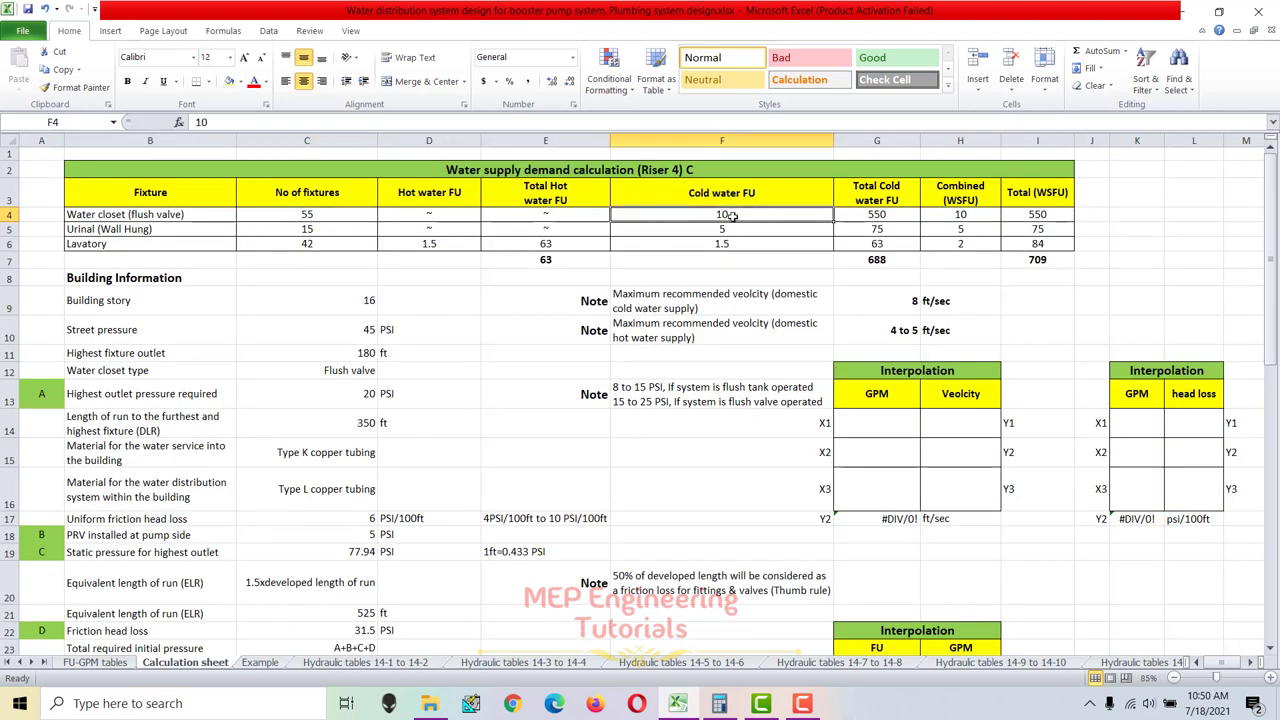
{"action": "left_click", "coordinate": [958, 214]}
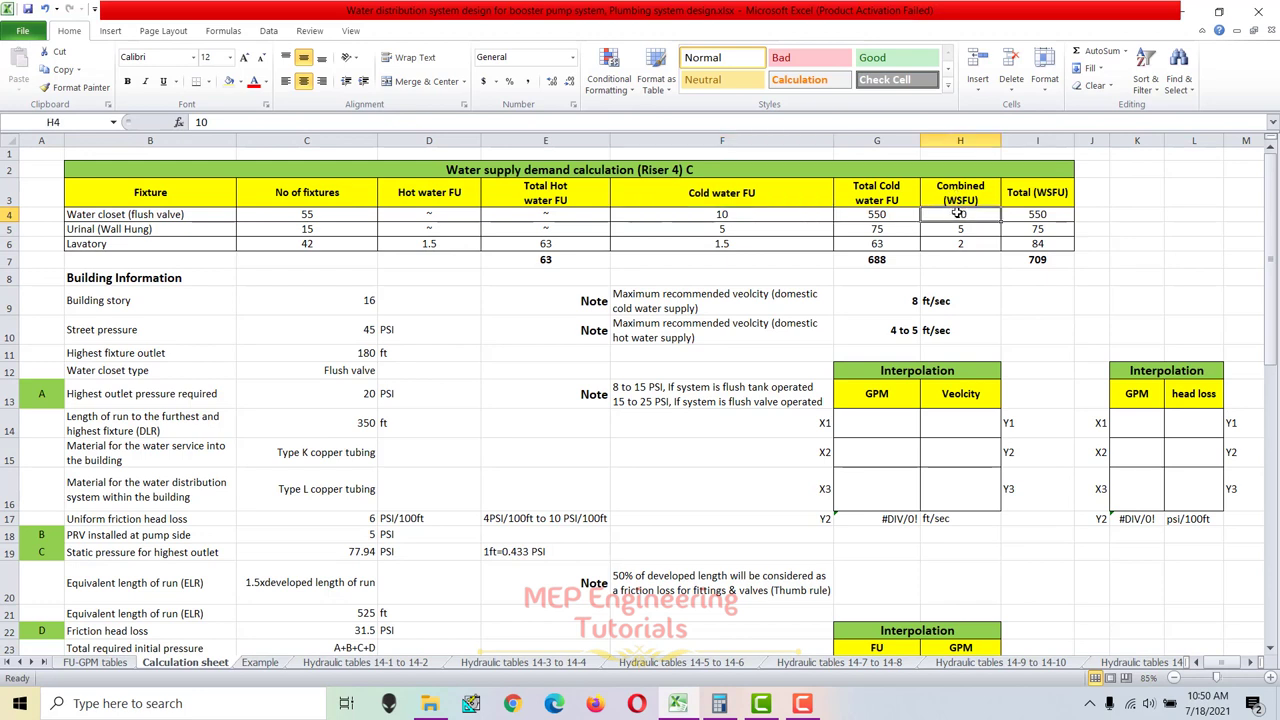
Inspect the water closet's Total Cold water FU formula, the urinal row and the water closet's Total (WSFU) formula.
{"action": "double_click", "coordinate": [880, 215]}
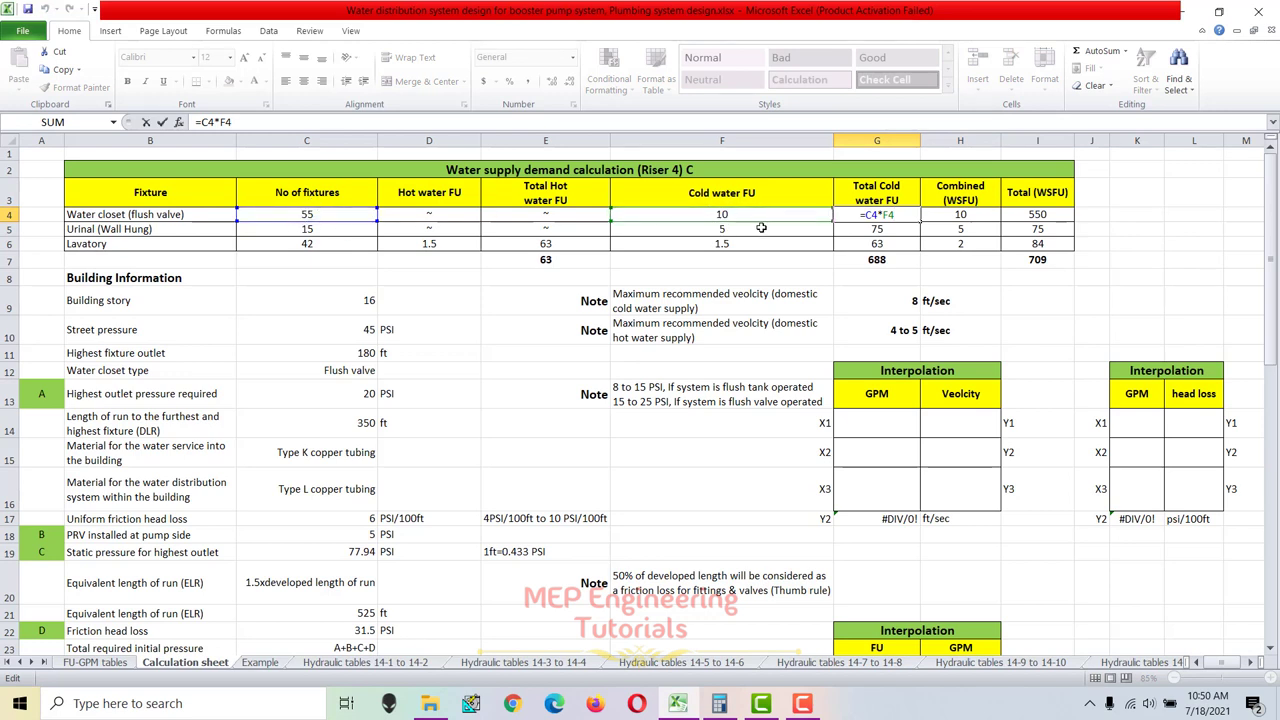
{"action": "key", "text": "Return"}
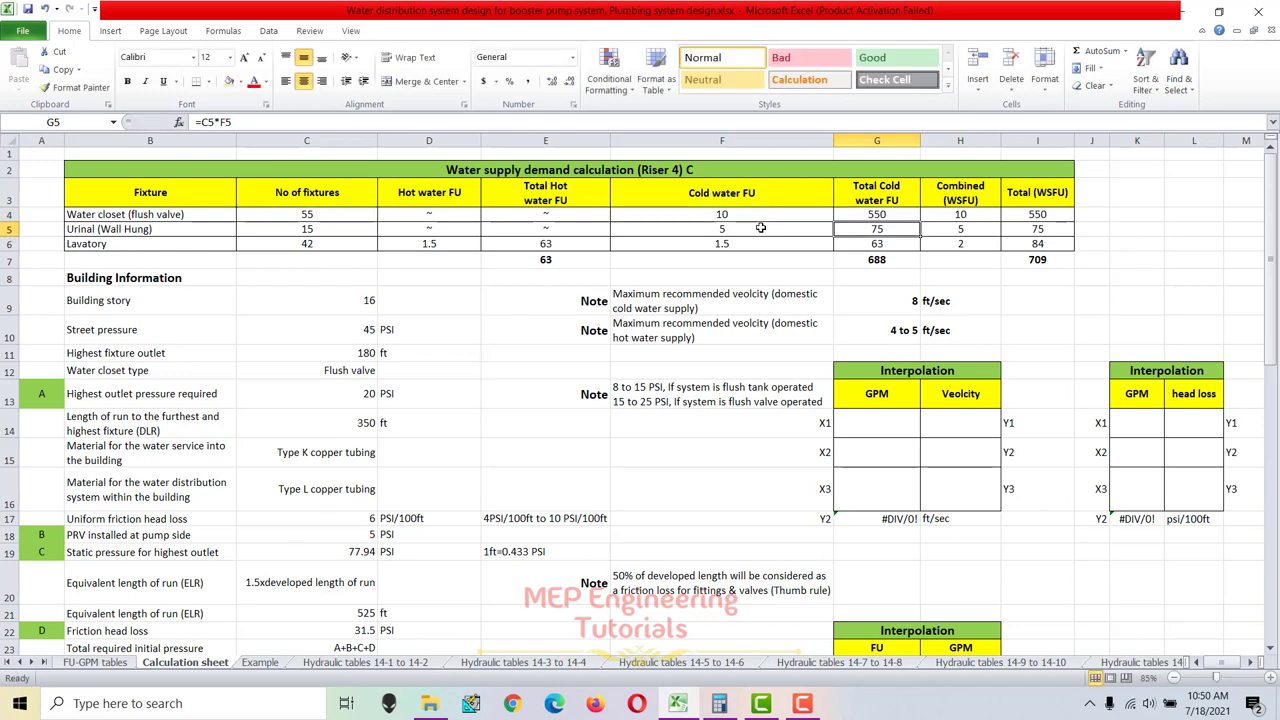
{"action": "left_click", "coordinate": [900, 215]}
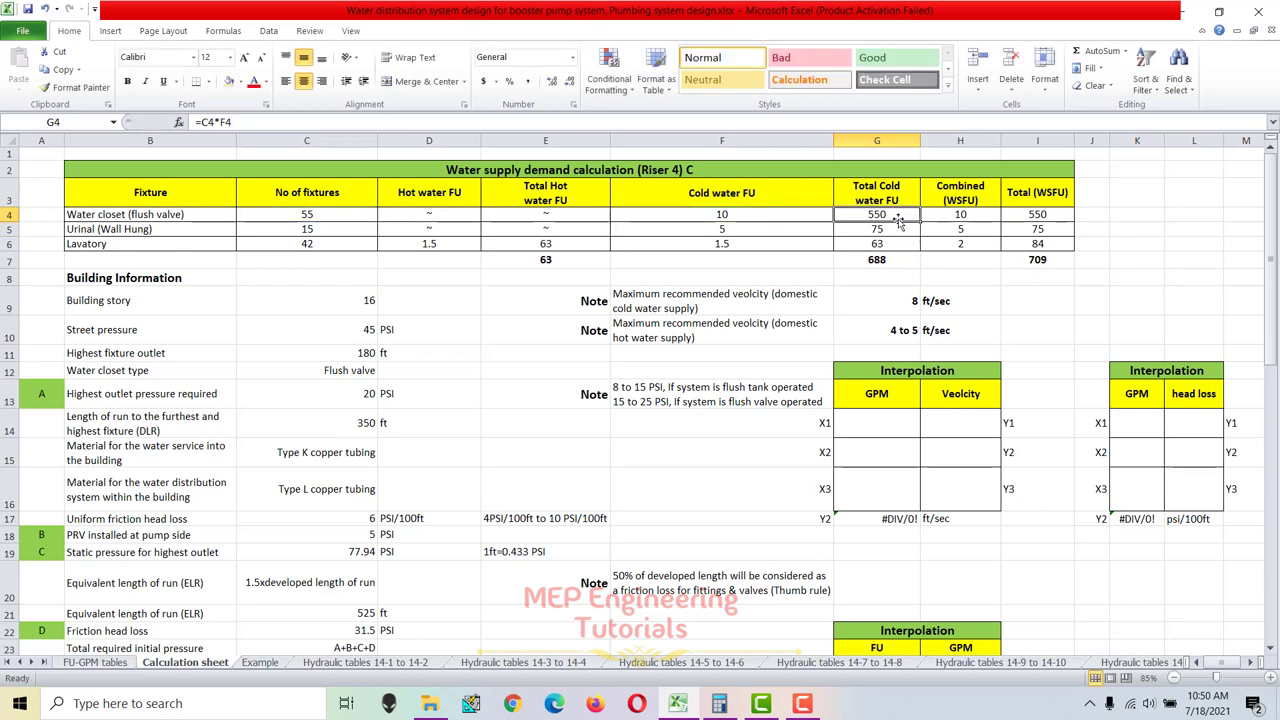
{"action": "left_click_drag", "start_coordinate": [255, 233], "coordinate": [940, 232]}
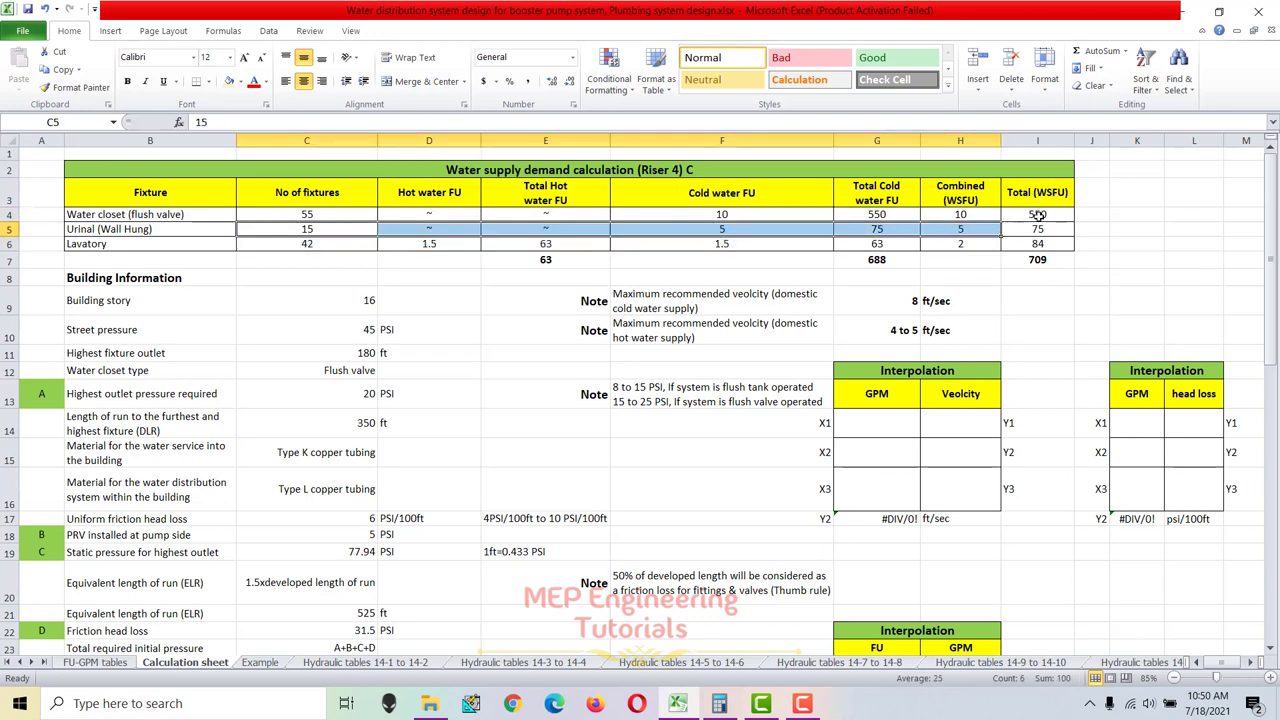
{"action": "left_click", "coordinate": [1039, 216]}
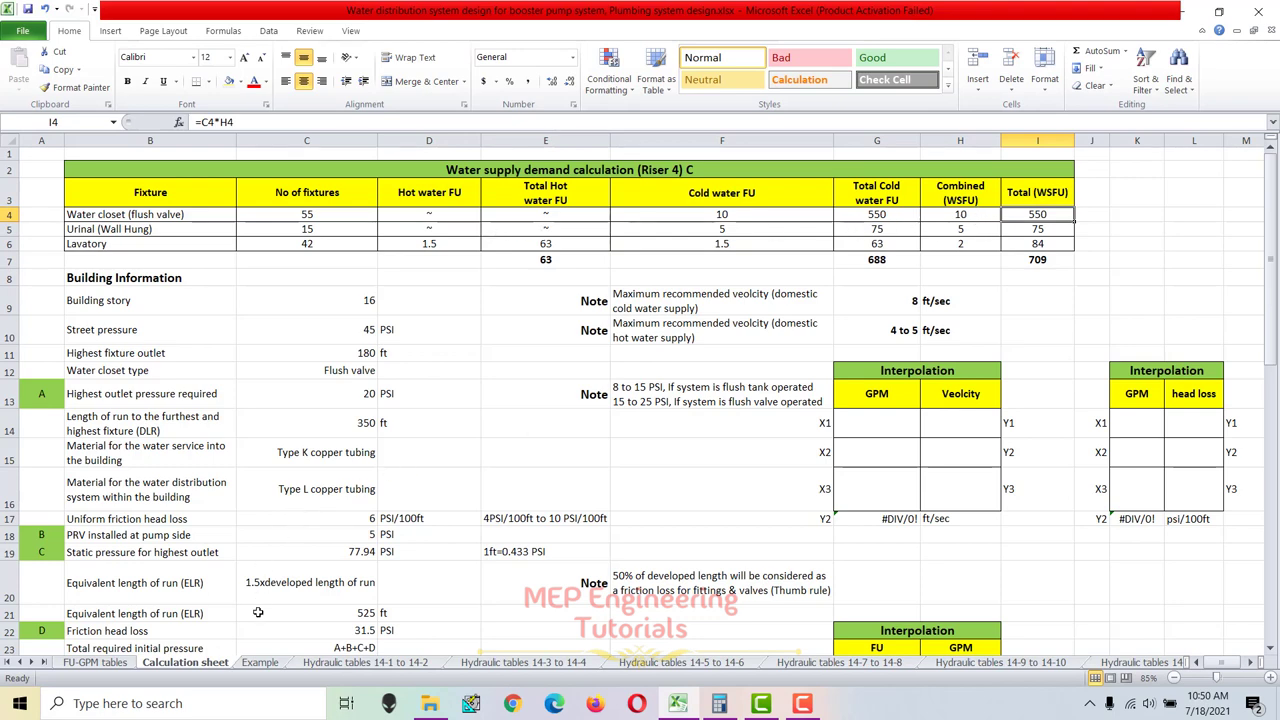
Check the water closet's combined WSFU against Table 13-3 and trace its row from fixture count to Total (WSFU).
{"action": "left_click", "coordinate": [86, 662]}
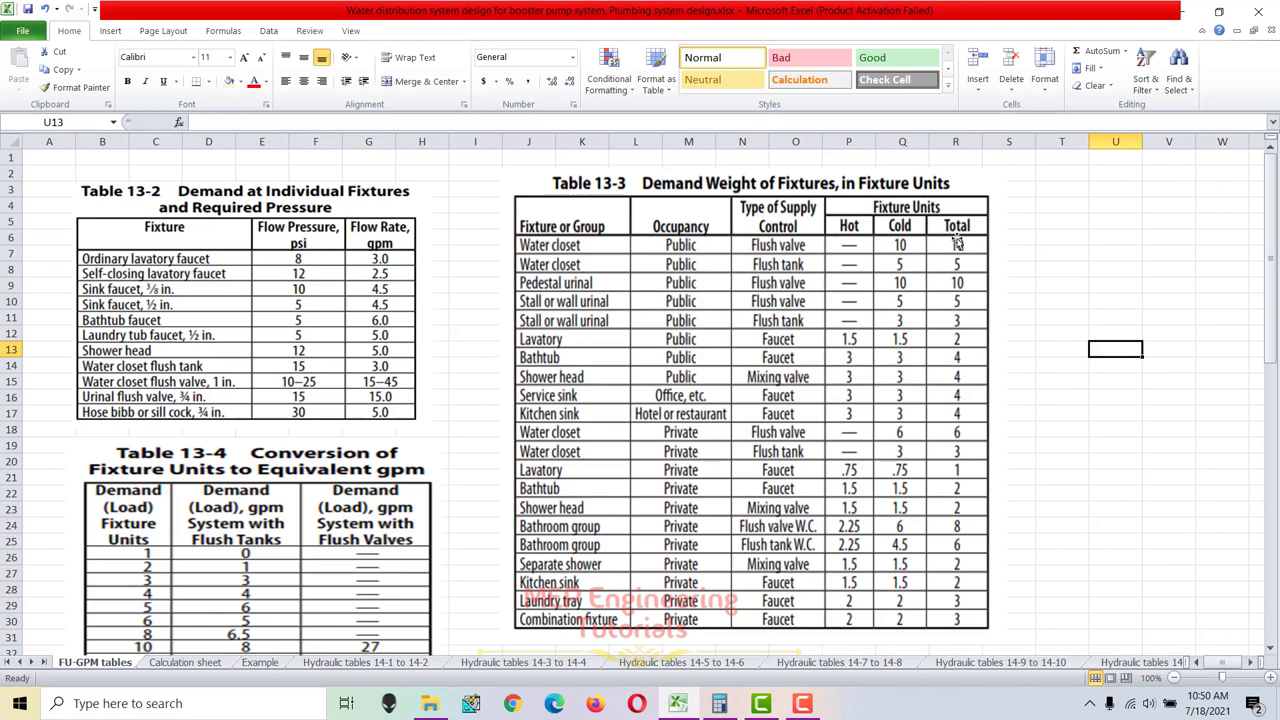
{"action": "left_click", "coordinate": [188, 662]}
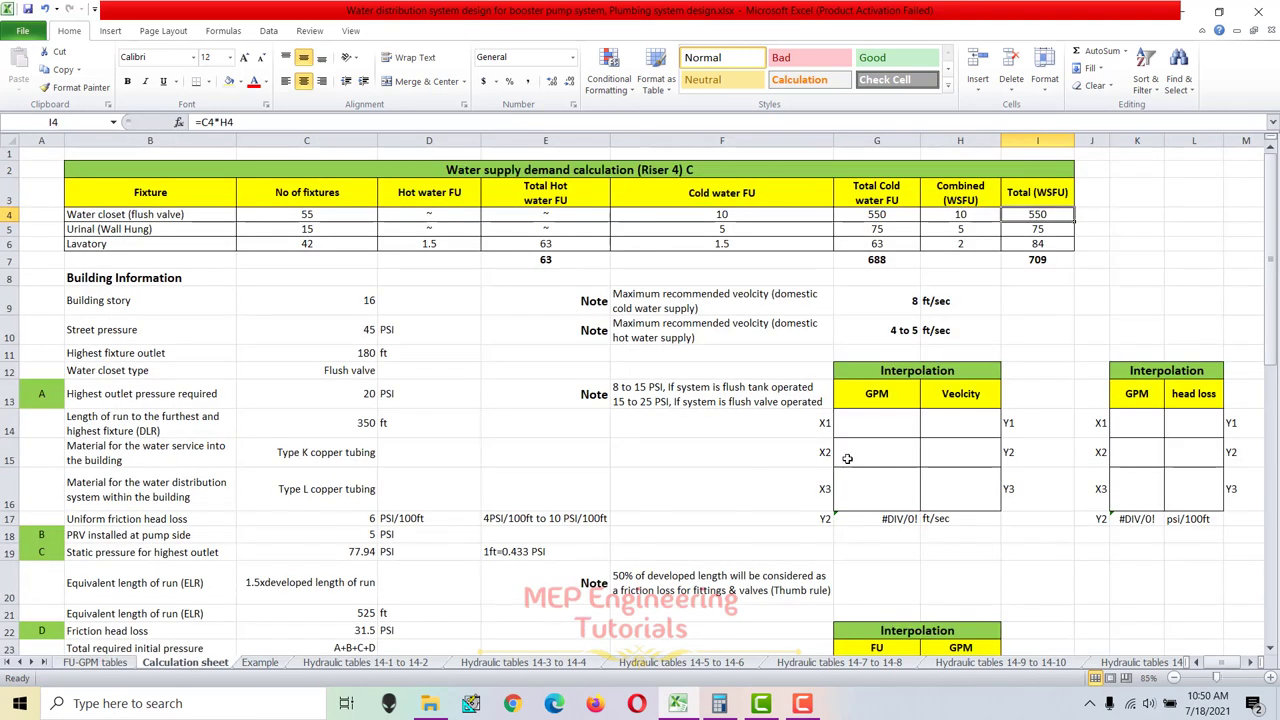
{"action": "left_click", "coordinate": [975, 216]}
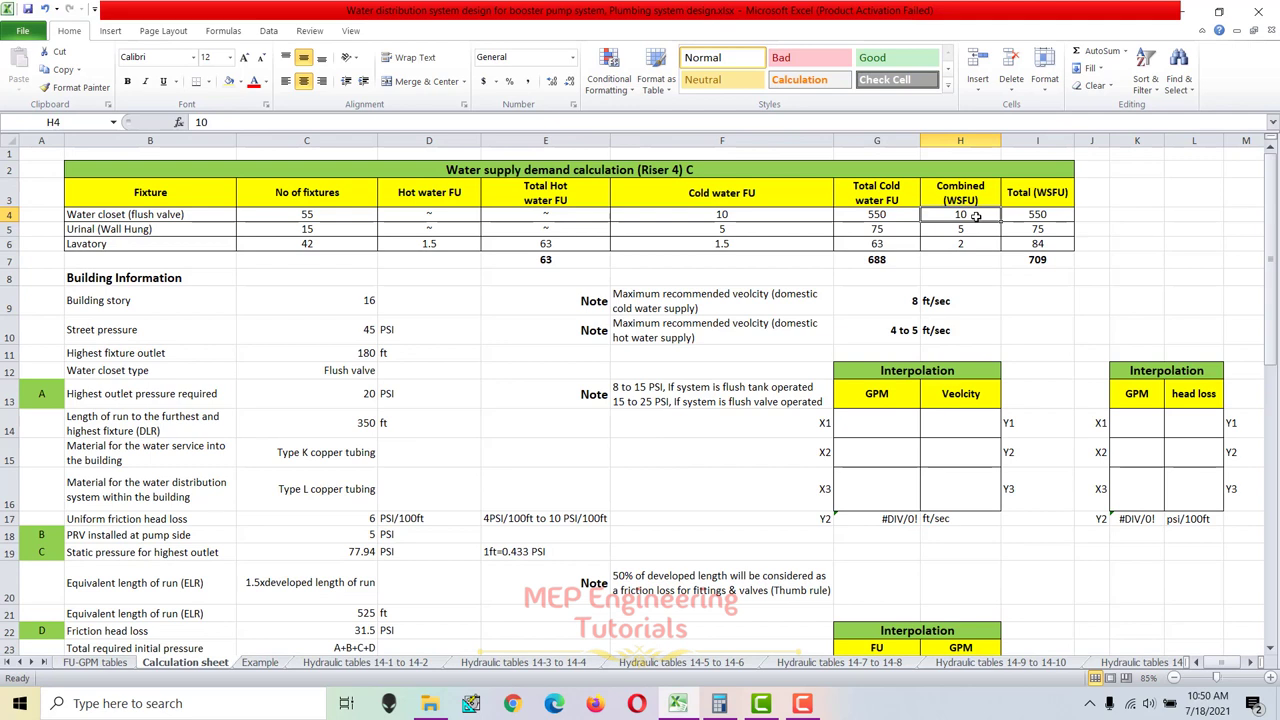
{"action": "left_click_drag", "start_coordinate": [310, 216], "coordinate": [1040, 214]}
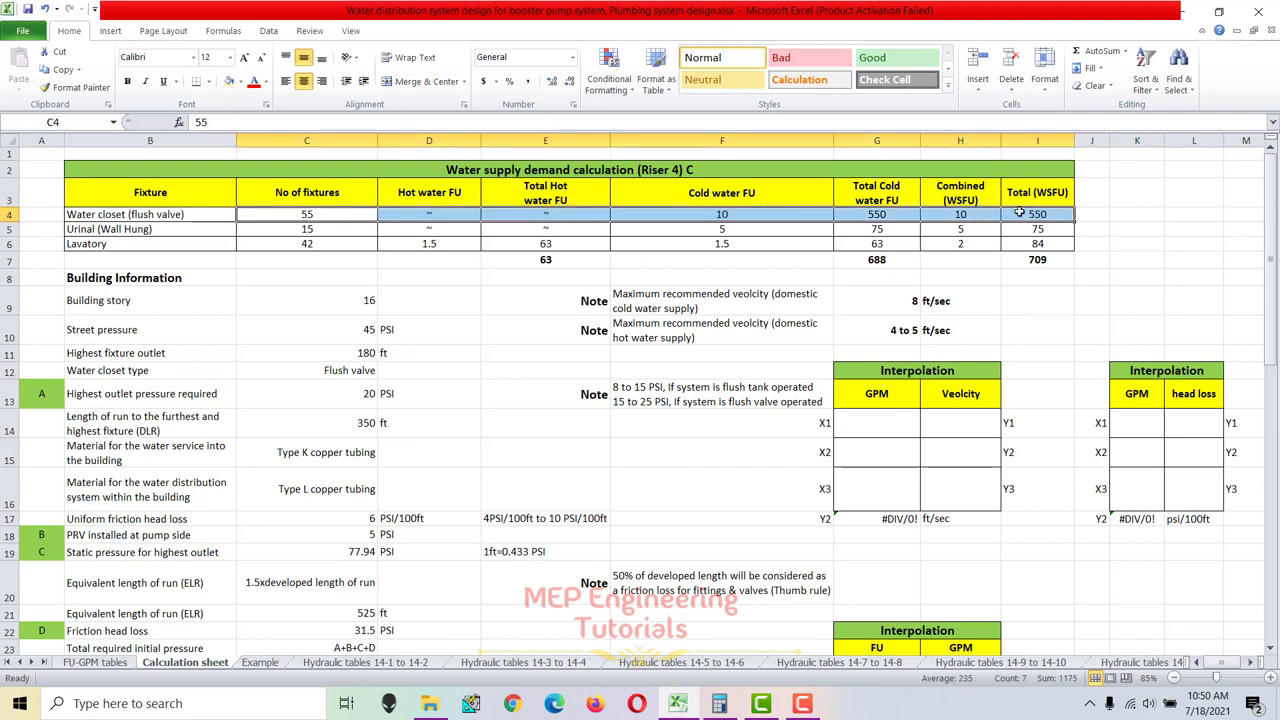
{"action": "left_click", "coordinate": [1030, 214]}
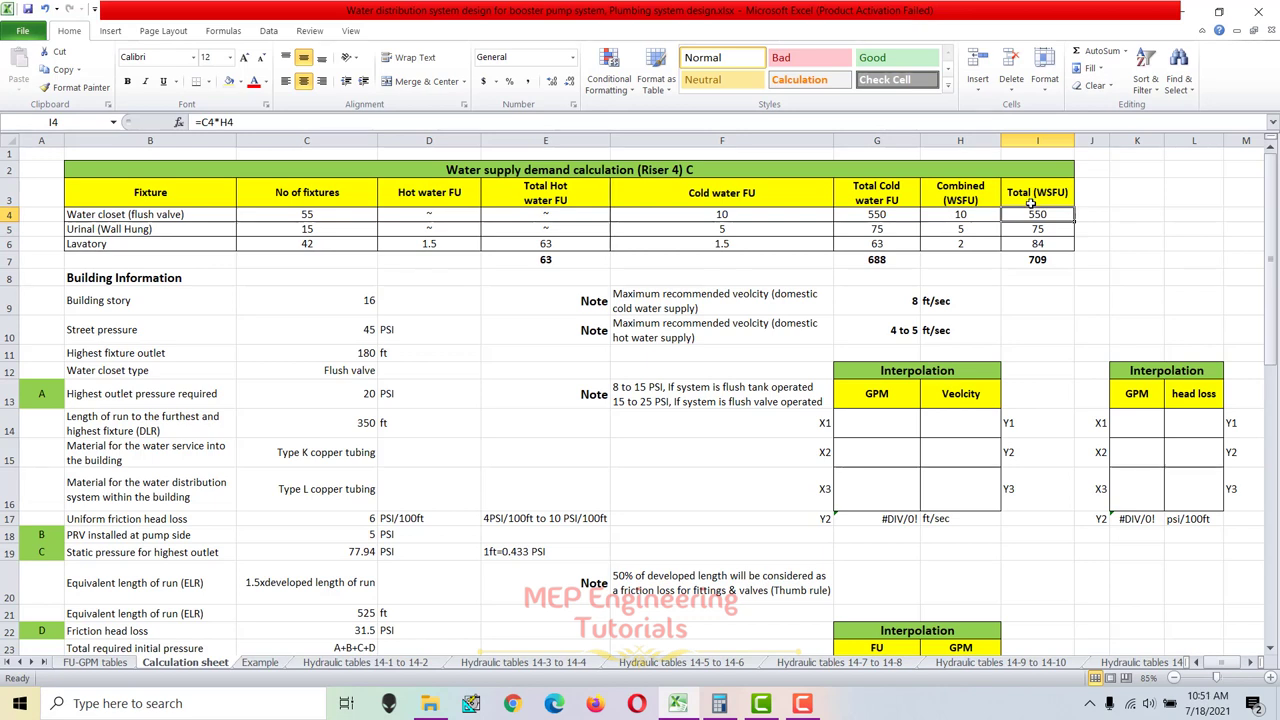
Review the lavatory row and compare its hot, cold and combined fixture units with Table 13-3.
{"action": "left_click_drag", "start_coordinate": [322, 243], "coordinate": [1007, 255]}
{"action": "left_click", "coordinate": [322, 246]}
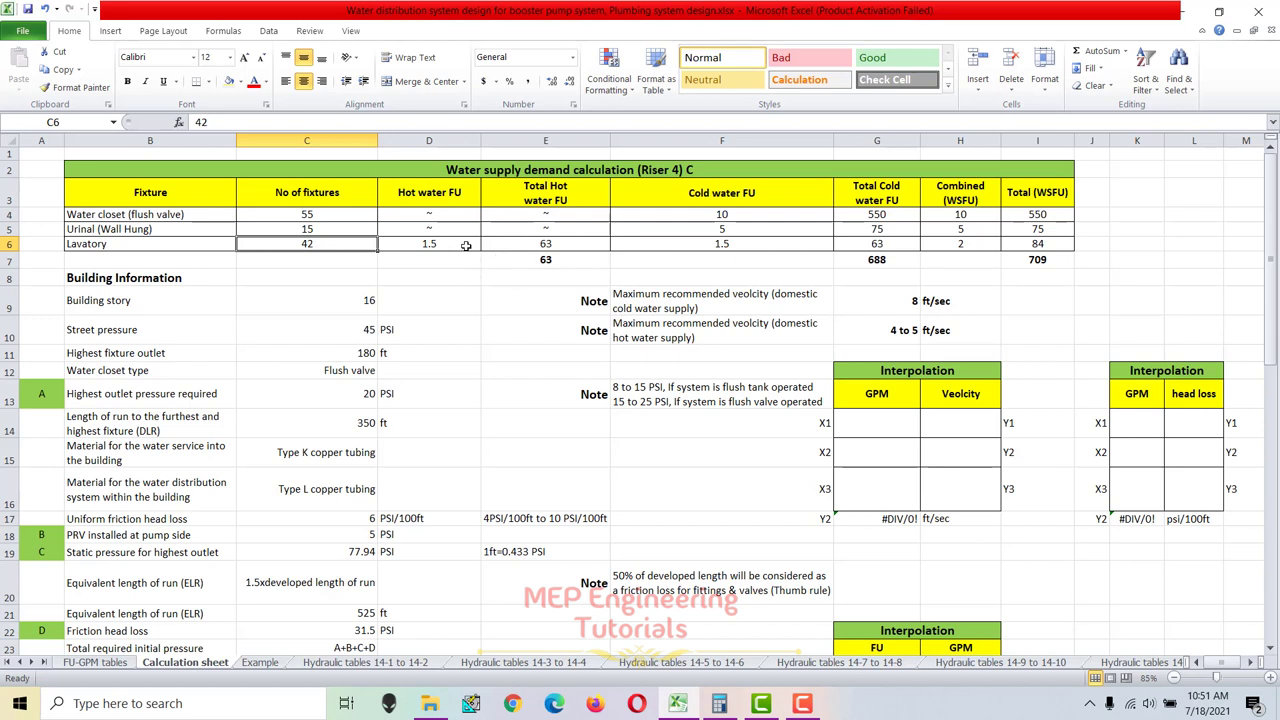
{"action": "left_click", "coordinate": [429, 244]}
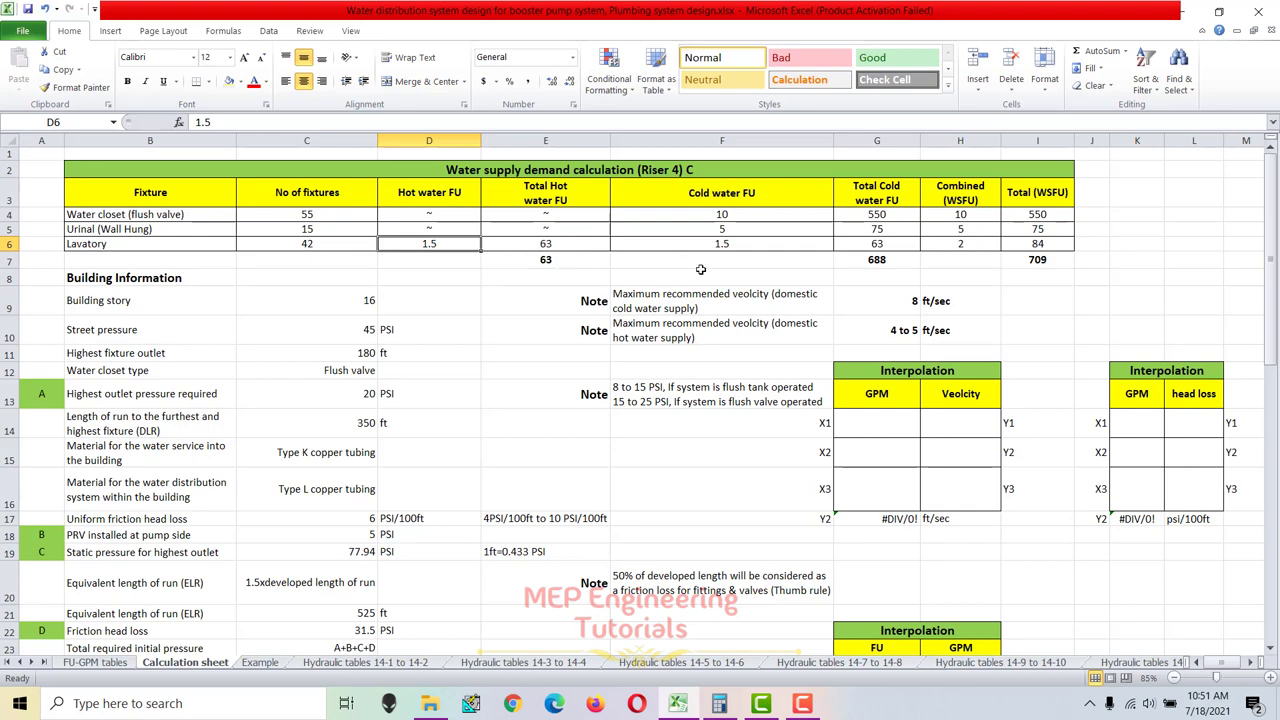
{"action": "left_click", "coordinate": [115, 663]}
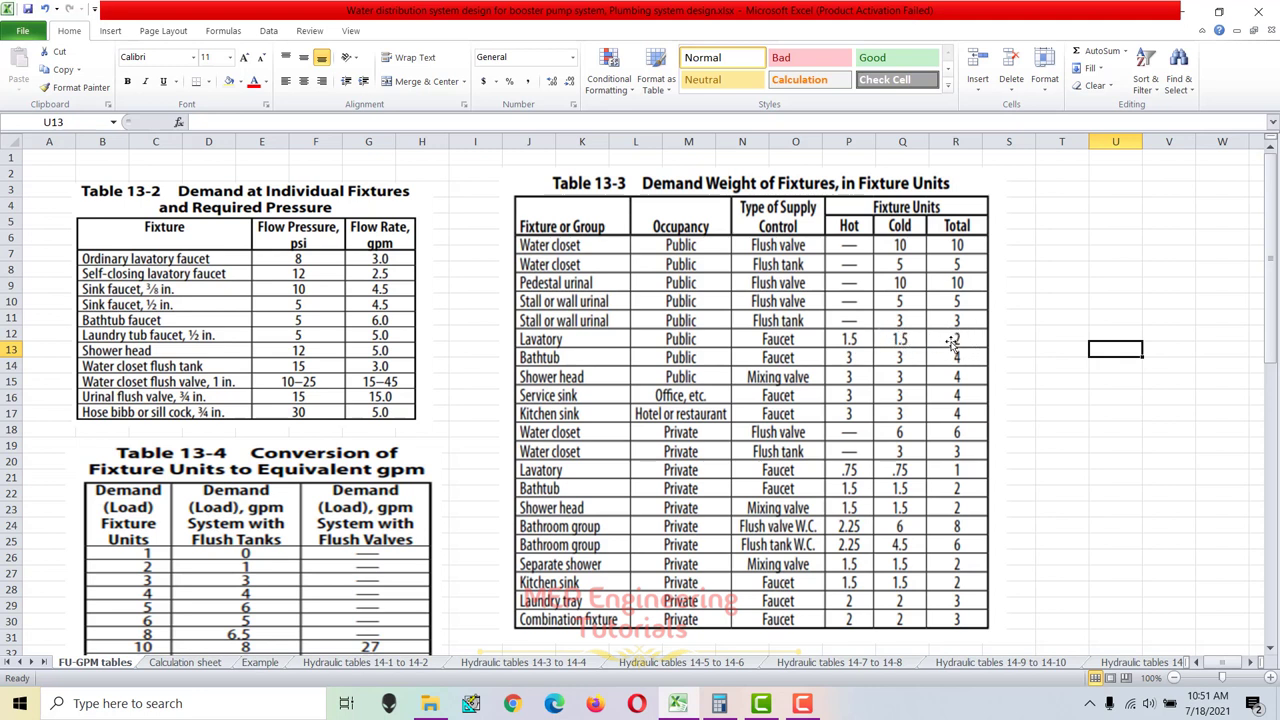
{"action": "left_click", "coordinate": [215, 664]}
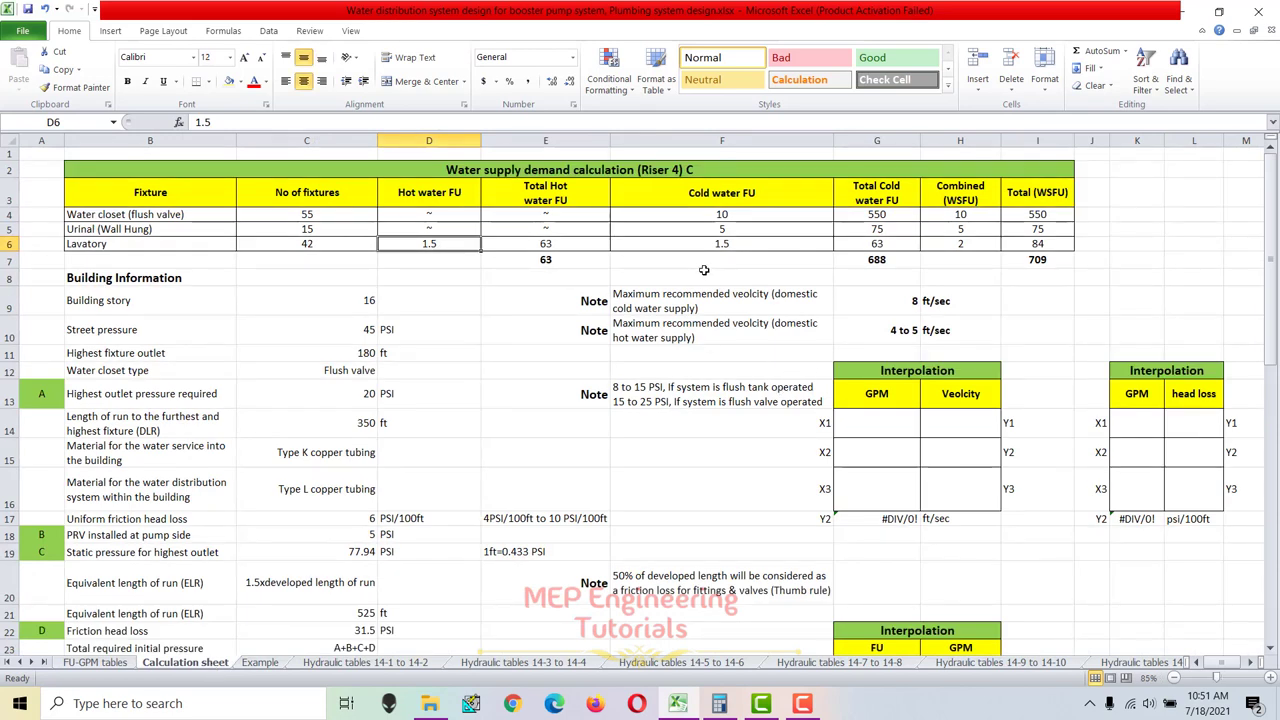
{"action": "left_click", "coordinate": [722, 246]}
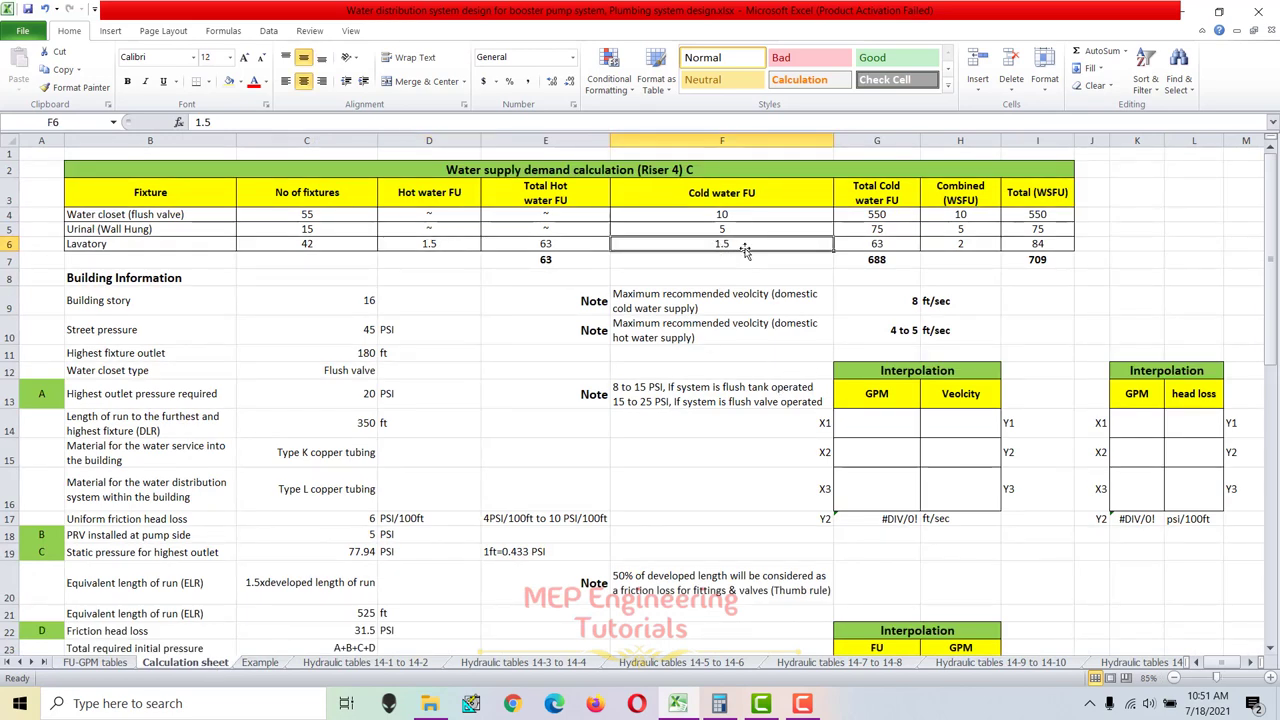
{"action": "left_click", "coordinate": [965, 245]}
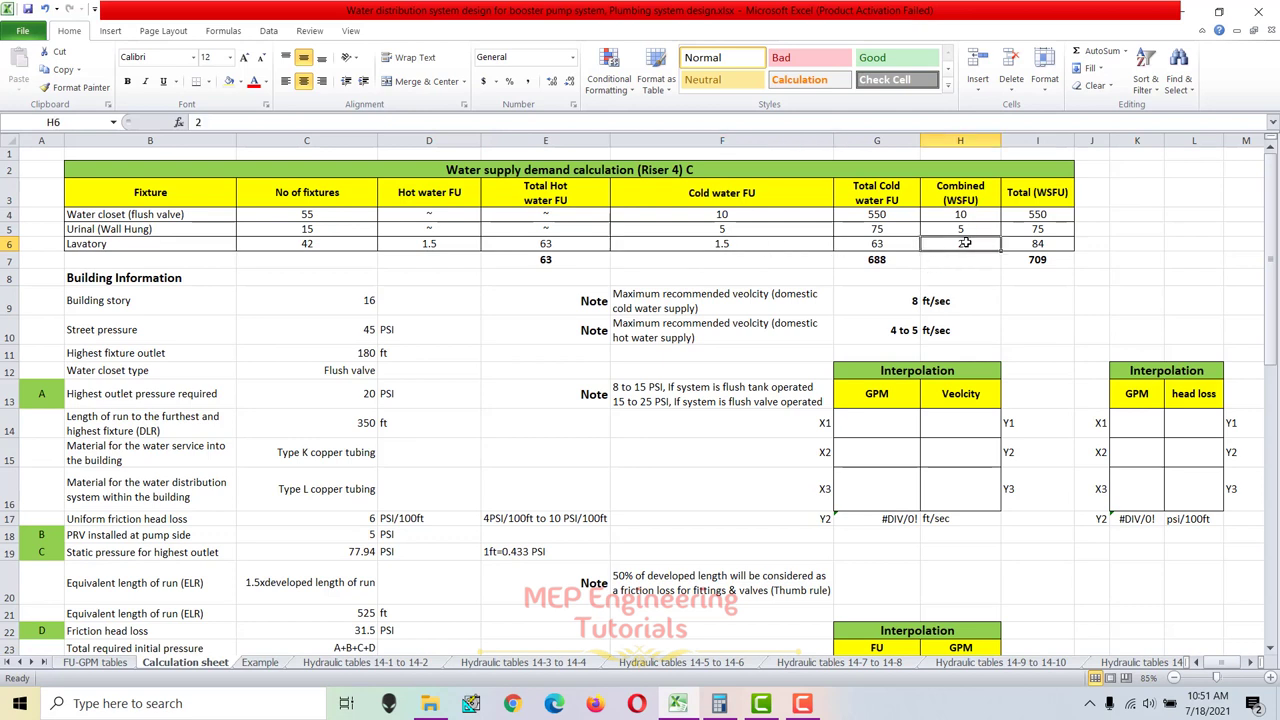
Trace the lavatory's hot water demand from fixture count and hot water FU to the Total Hot water FU.
{"action": "left_click", "coordinate": [449, 244]}
{"action": "left_click", "coordinate": [353, 245]}
{"action": "left_click", "coordinate": [553, 245]}
{"action": "double_click", "coordinate": [582, 241]}
{"action": "key", "text": "Return"}
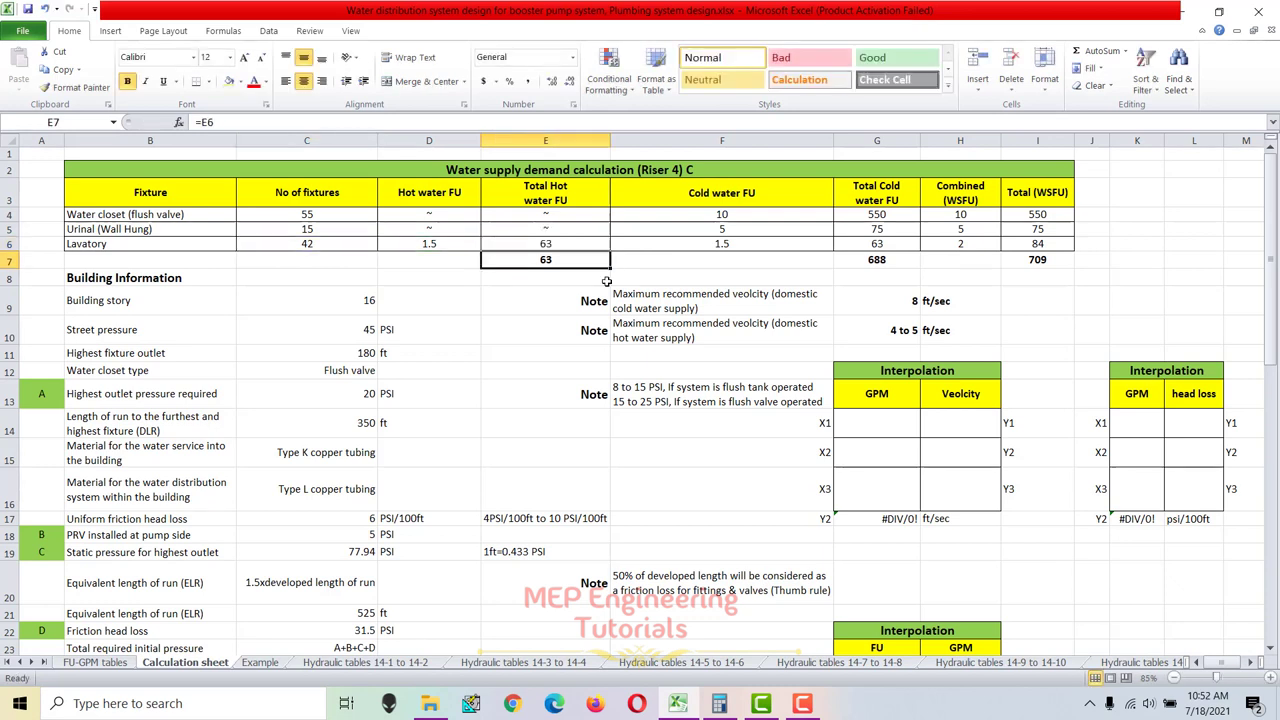
Inspect the lavatory's Total Cold water FU formula and the sum of the Total Cold water FU column.
{"action": "left_click", "coordinate": [353, 245]}
{"action": "left_click", "coordinate": [756, 247]}
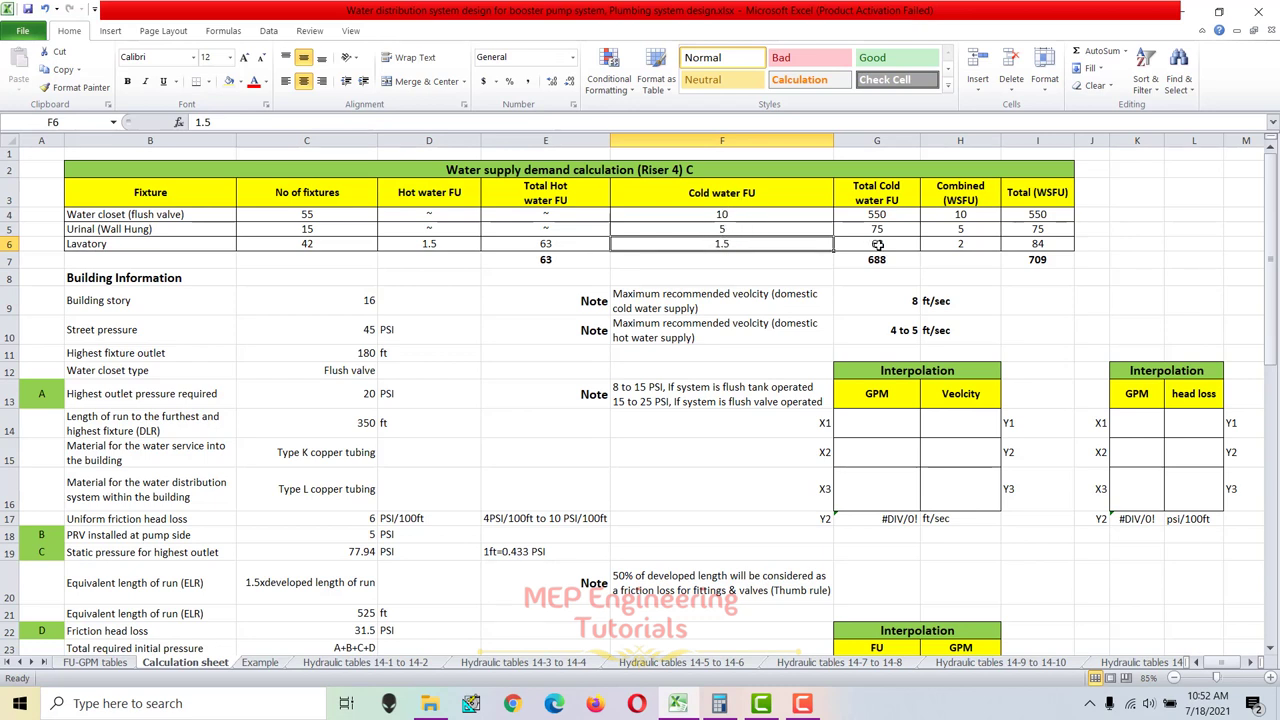
{"action": "left_click", "coordinate": [344, 247]}
{"action": "left_click", "coordinate": [711, 247]}
{"action": "left_click", "coordinate": [879, 247]}
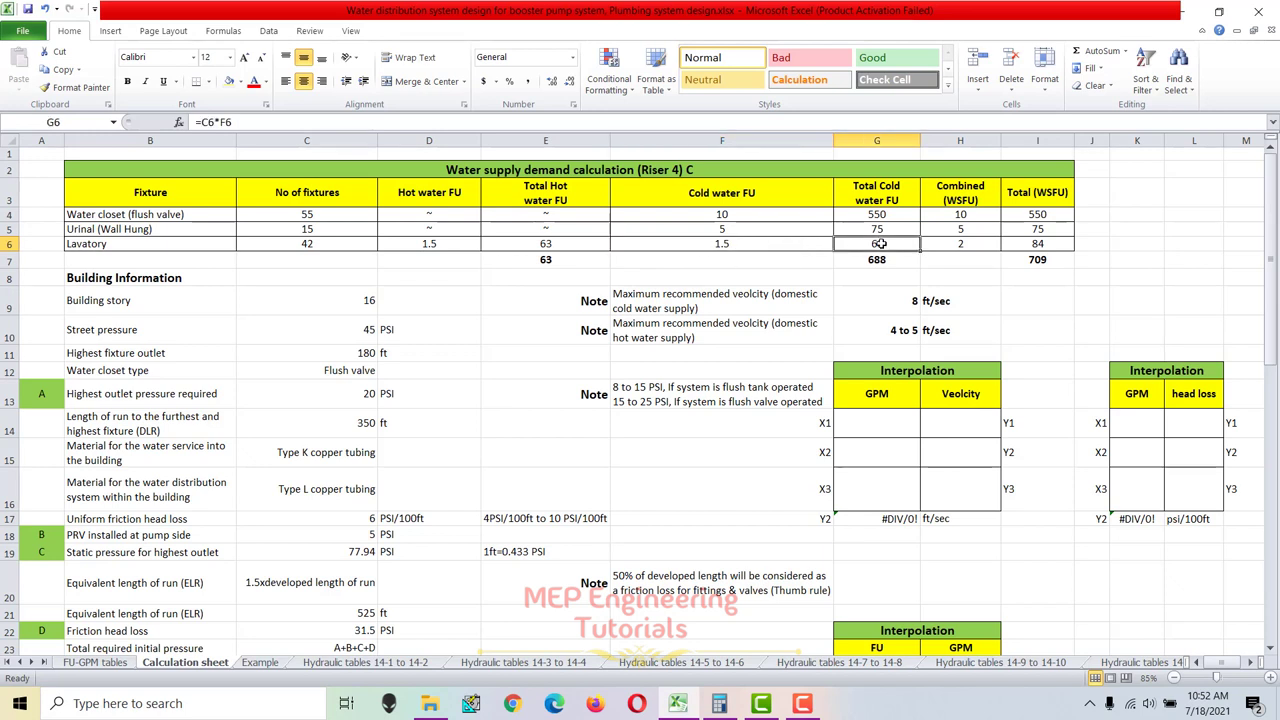
{"action": "left_click", "coordinate": [880, 261]}
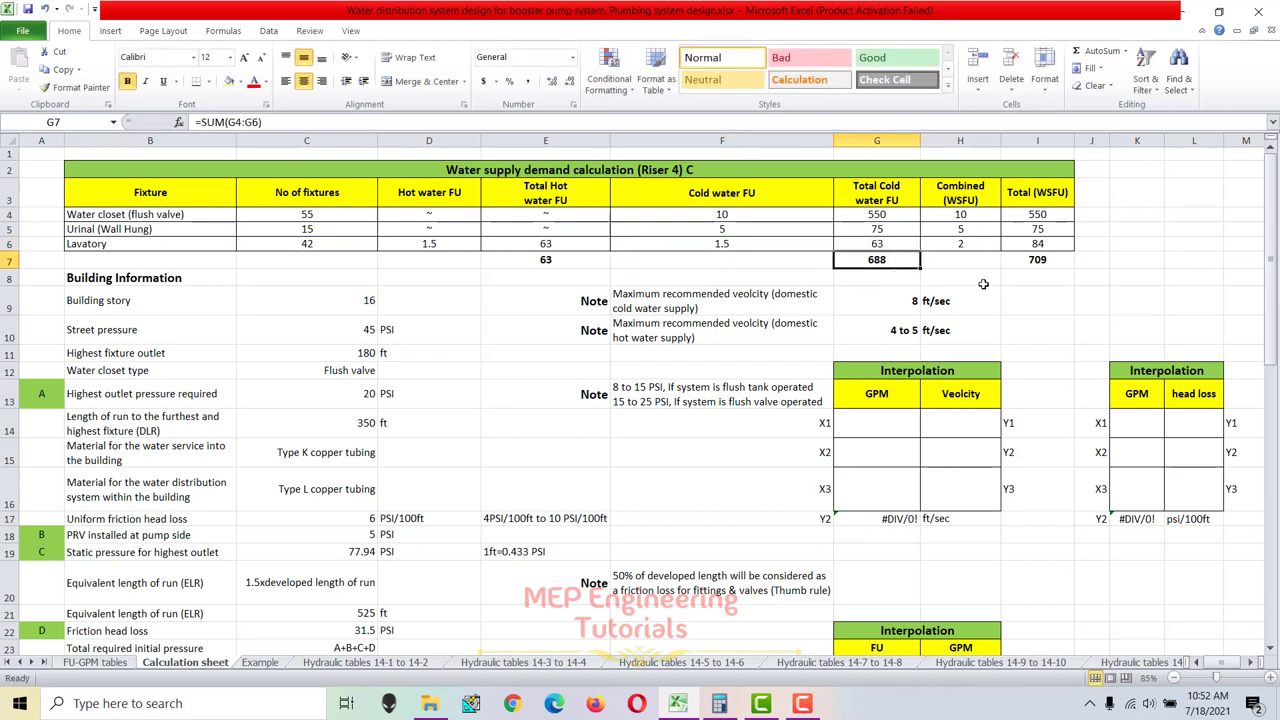
Trace the lavatory's combined WSFU and fixture count to its Total (WSFU) formula.
{"action": "left_click", "coordinate": [973, 246]}
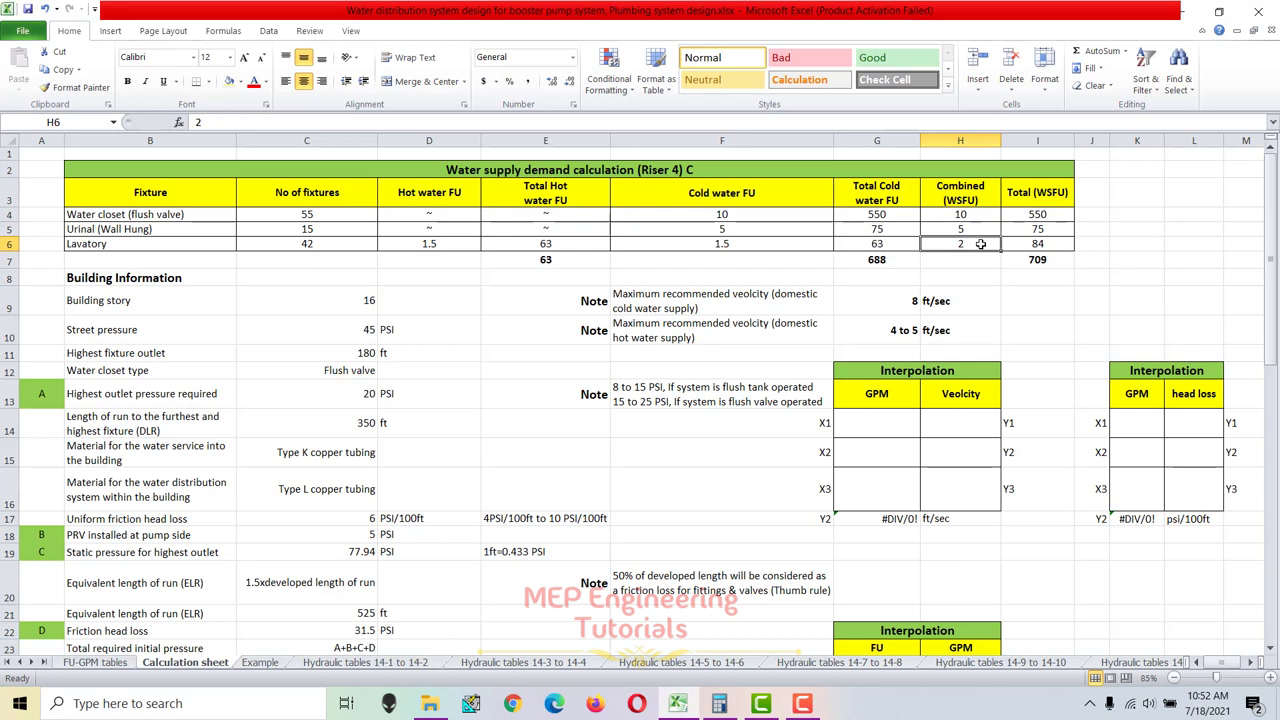
{"action": "left_click", "coordinate": [320, 248]}
{"action": "left_click", "coordinate": [952, 248]}
{"action": "left_click", "coordinate": [1043, 244]}
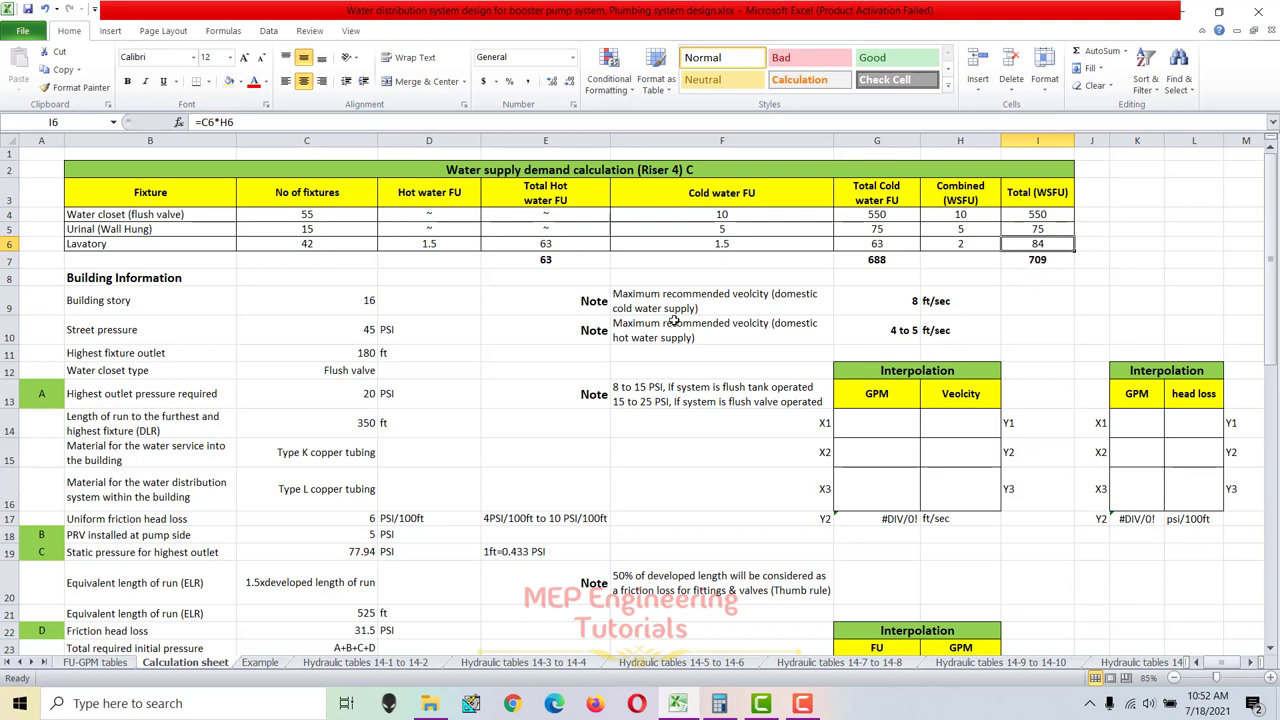
Compare Riser 4's total hot and cold water FU with its labels on the Example distribution diagram.
{"action": "left_click", "coordinate": [545, 262]}
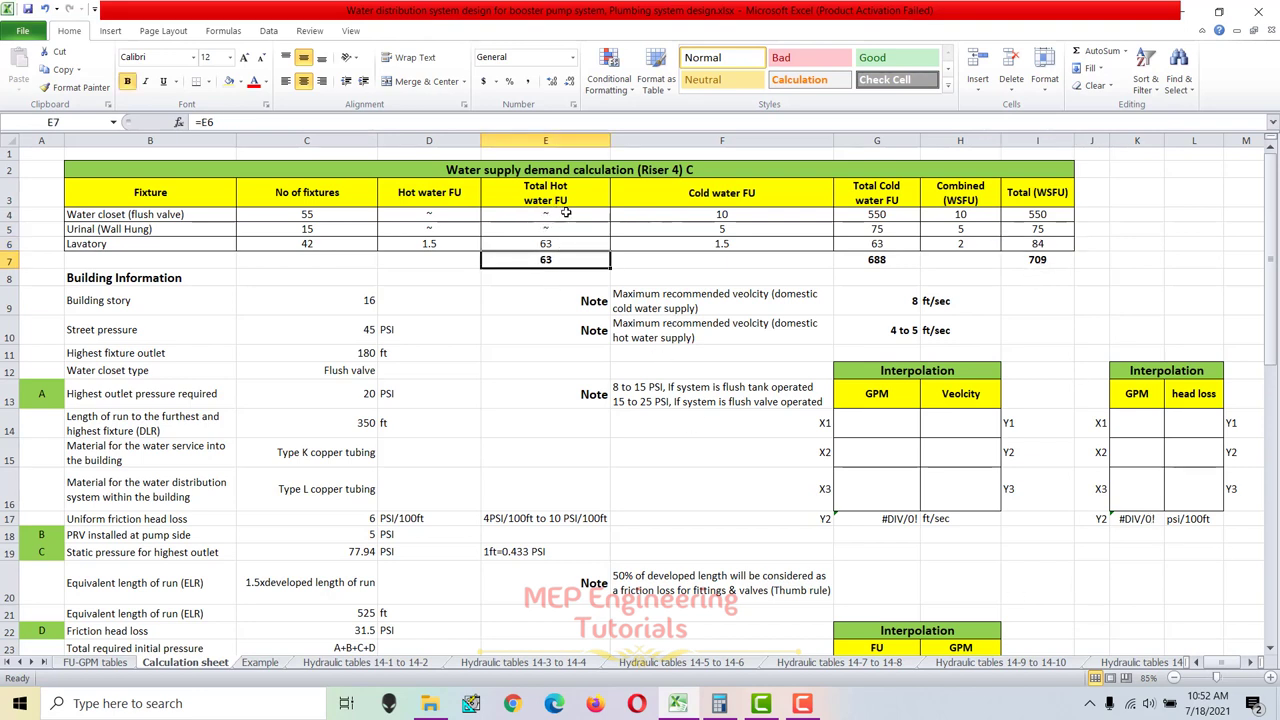
{"action": "left_click", "coordinate": [884, 261]}
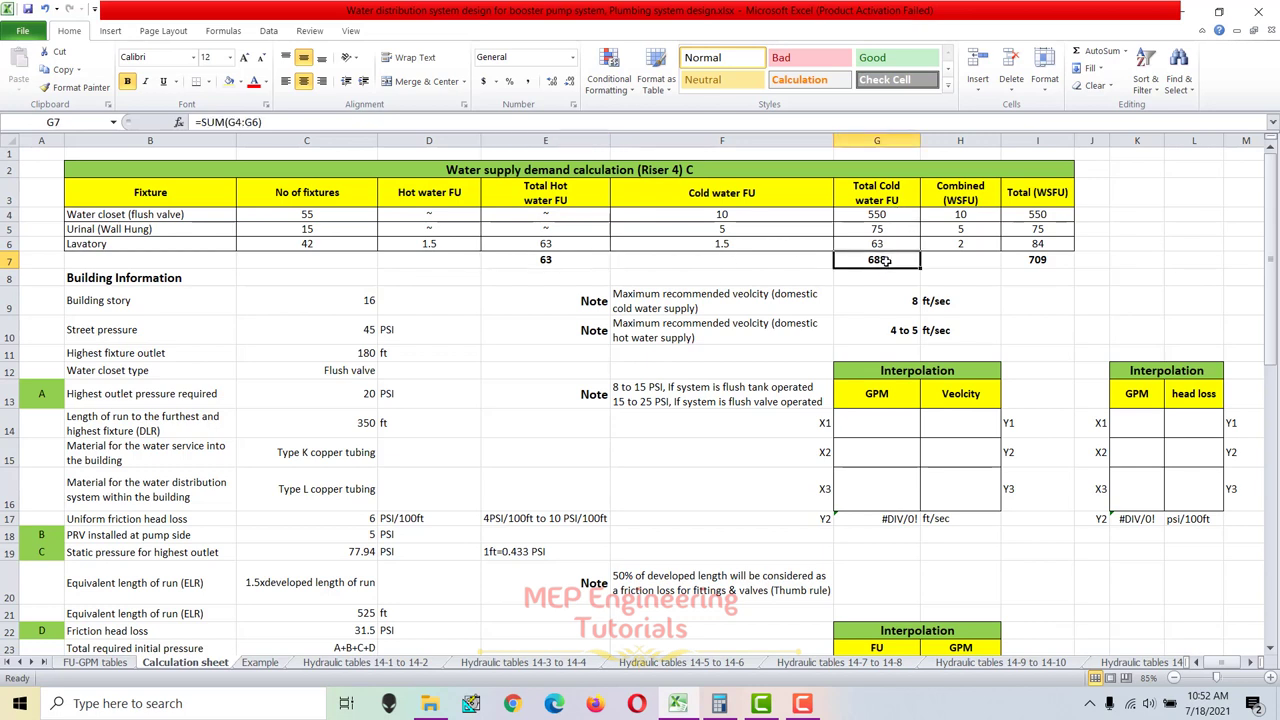
{"action": "left_click", "coordinate": [259, 662]}
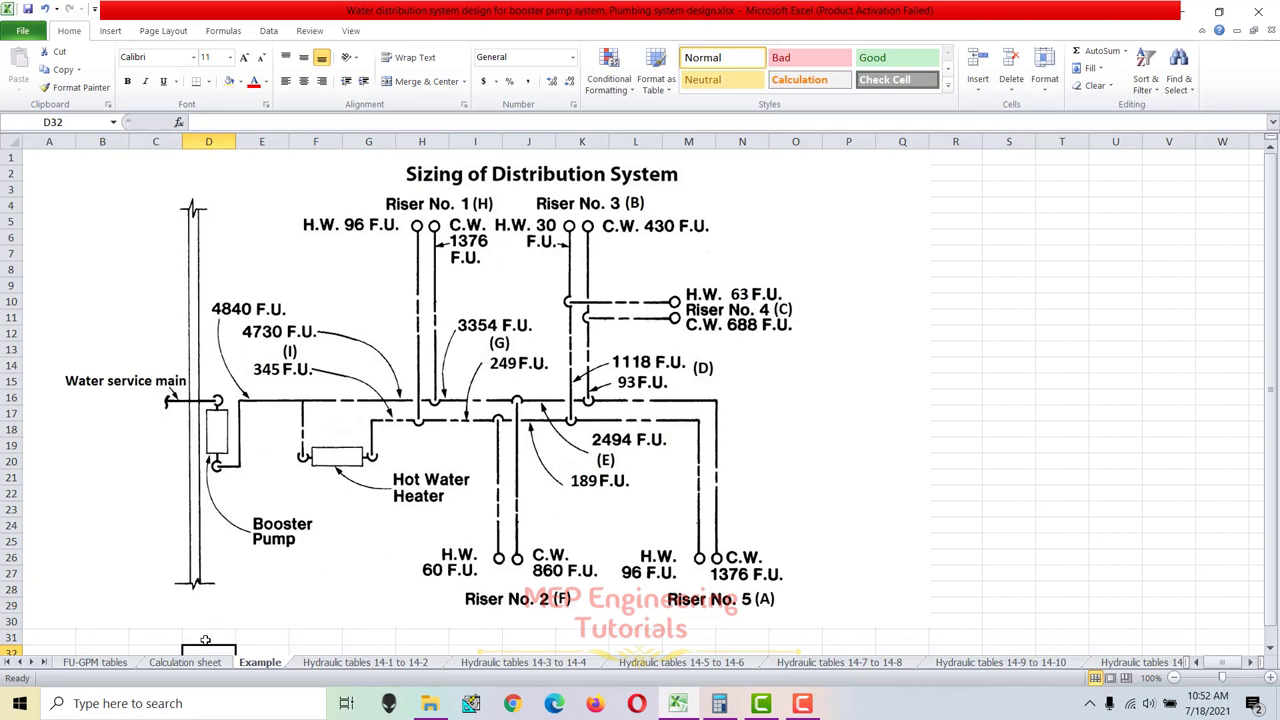
{"action": "left_click", "coordinate": [127, 667]}
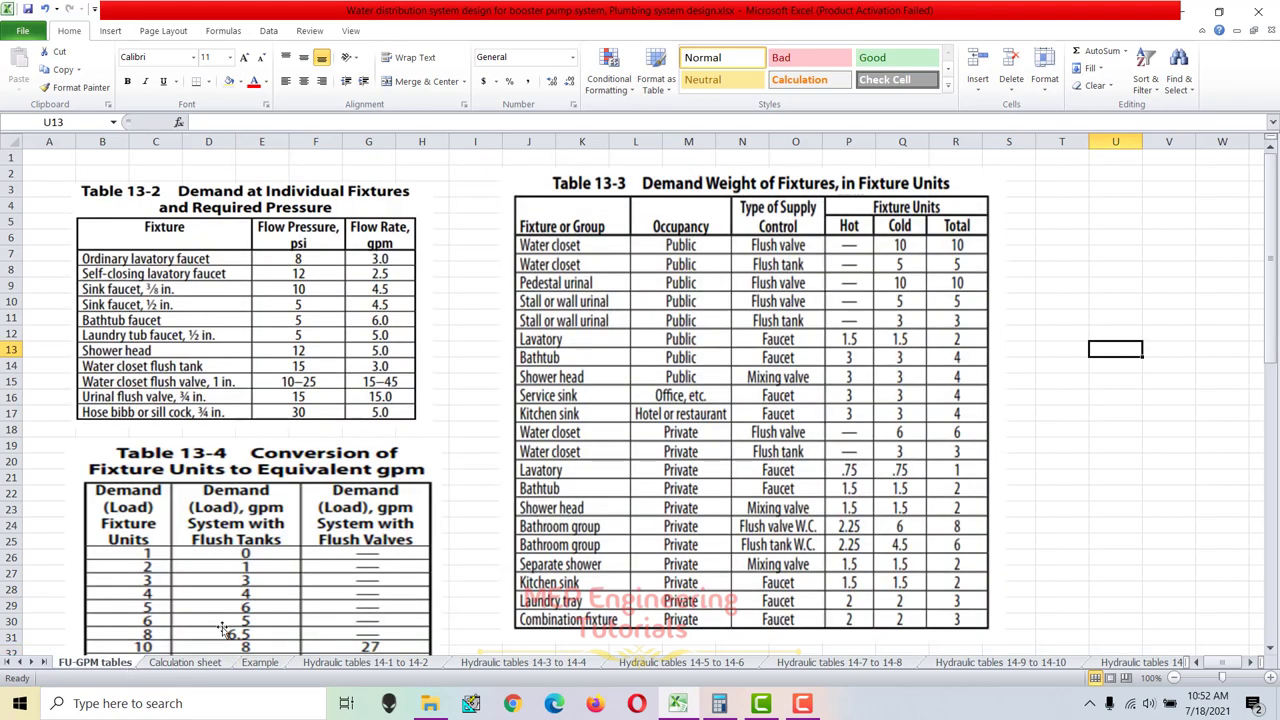
{"action": "left_click", "coordinate": [180, 663]}
{"action": "left_click", "coordinate": [960, 277]}
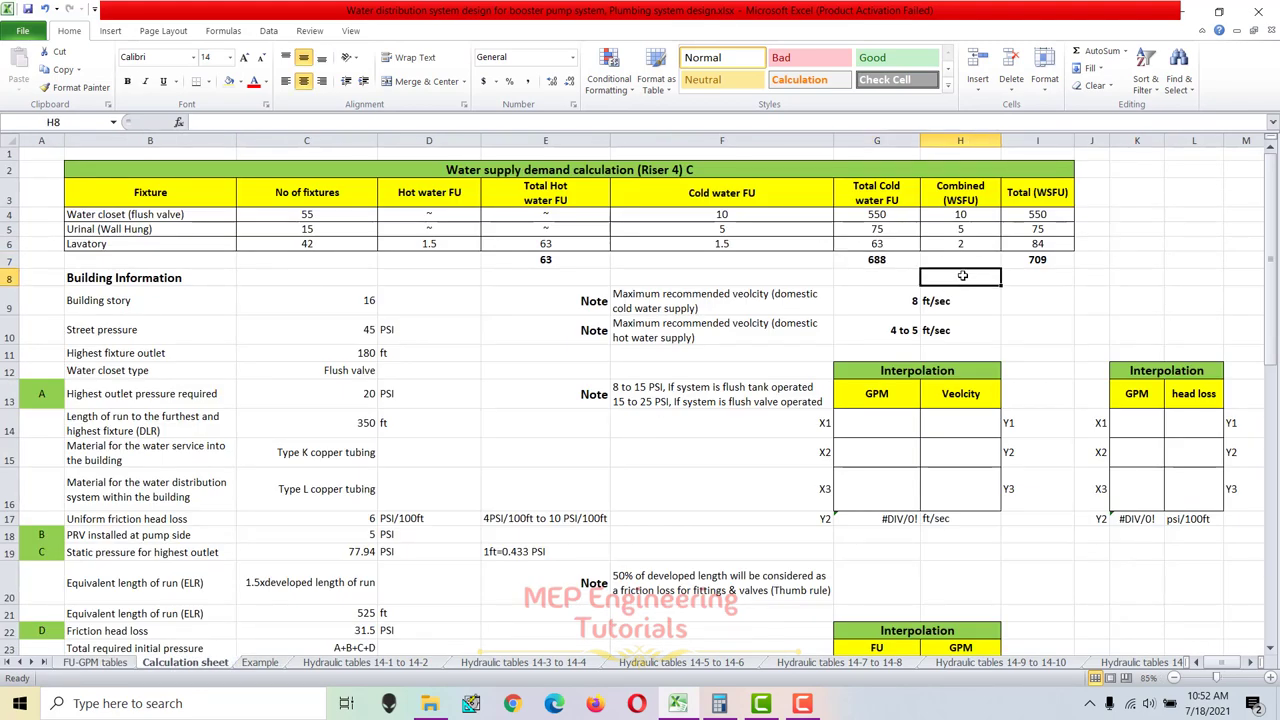
Review the Total (WSFU) column and its sum for Riser 4 against the distribution diagram on the Example sheet.
{"action": "left_click_drag", "start_coordinate": [1040, 213], "coordinate": [1012, 262]}
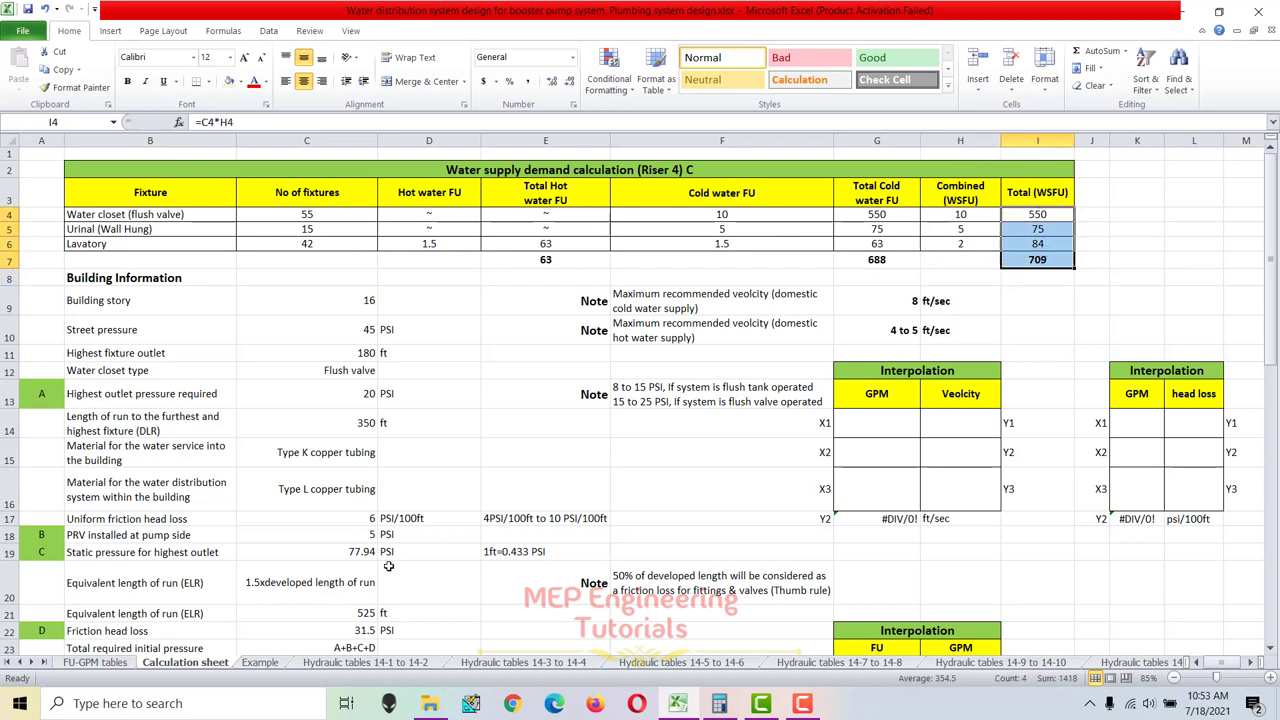
{"action": "left_click", "coordinate": [272, 663]}
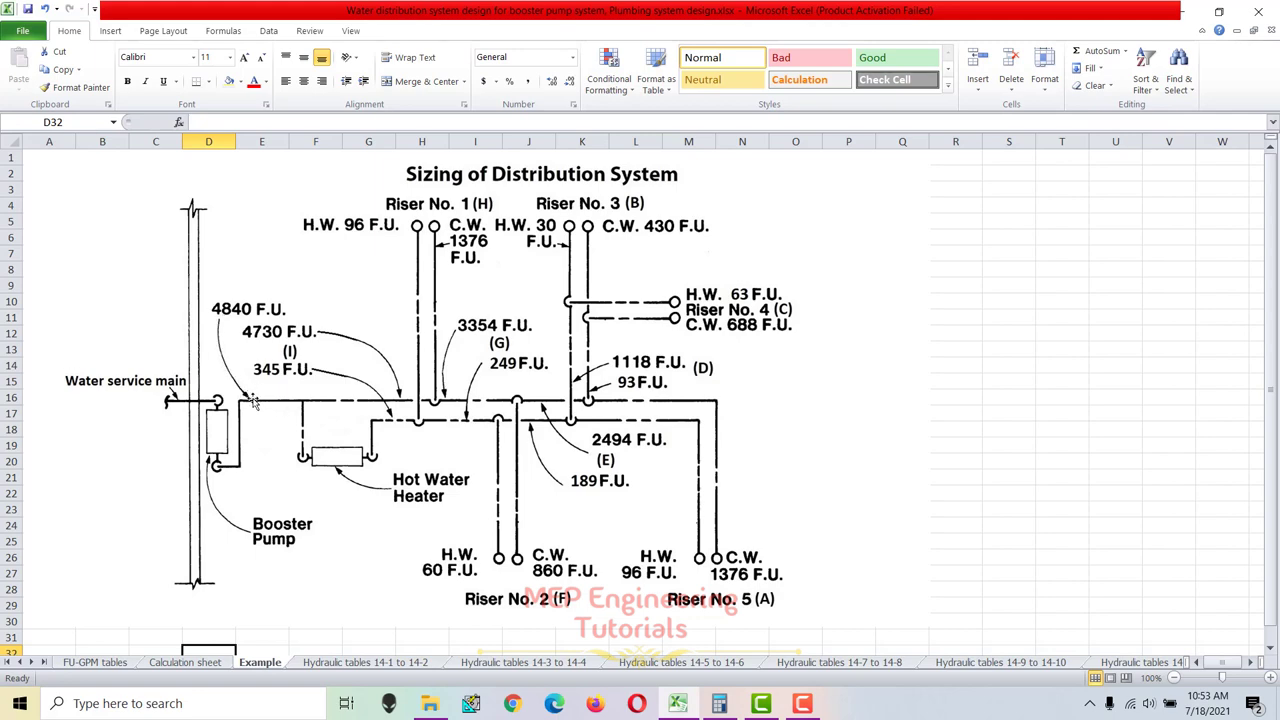
{"action": "left_click", "coordinate": [186, 662]}
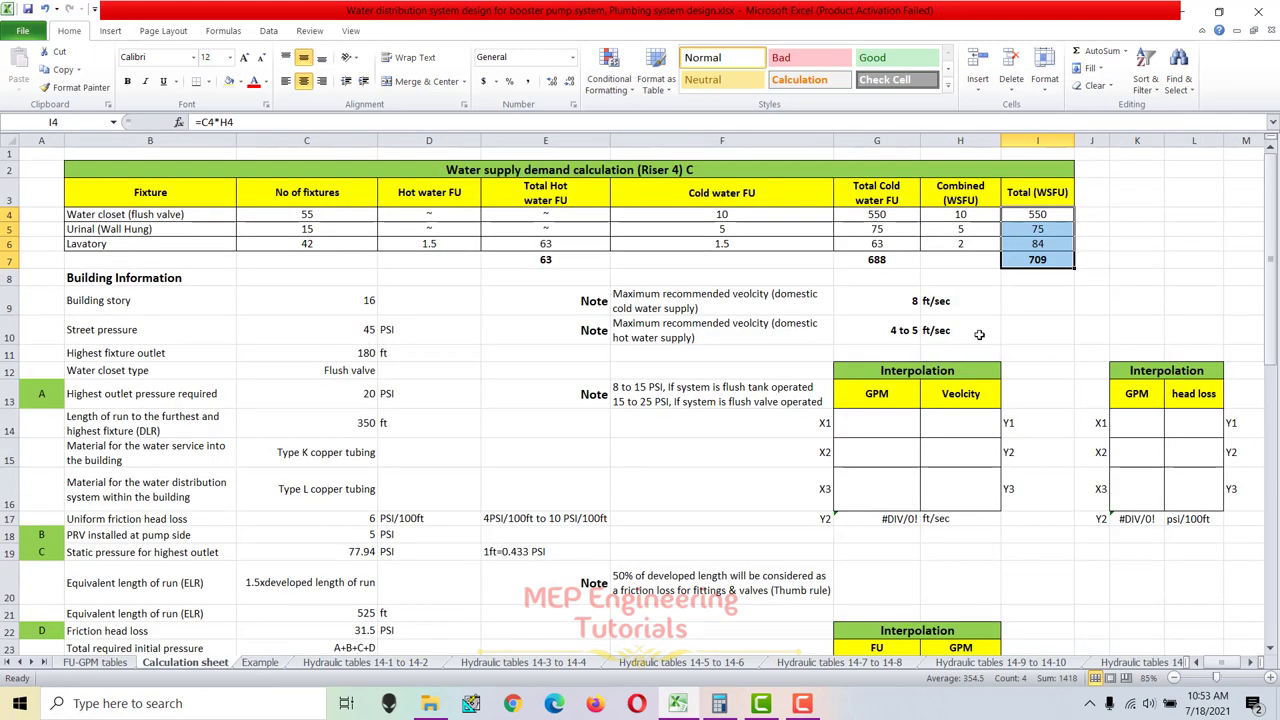
{"action": "left_click", "coordinate": [1040, 260]}
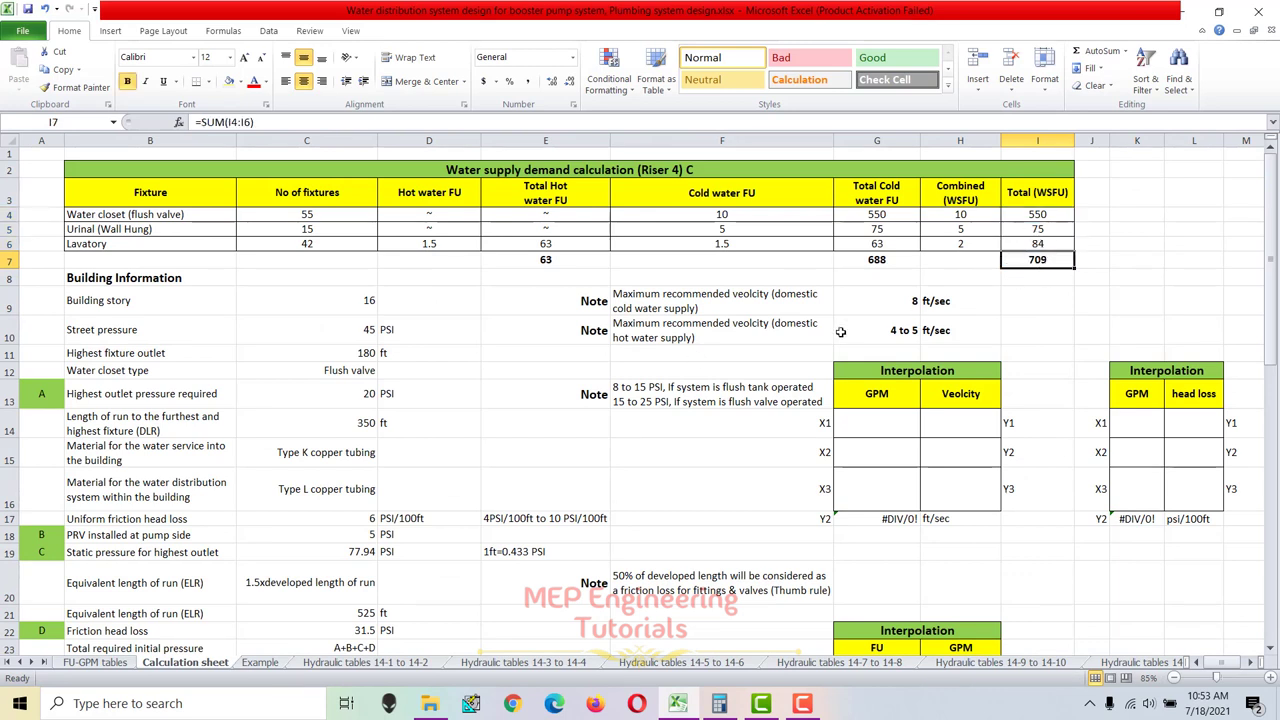
{"action": "left_click_drag", "start_coordinate": [1040, 193], "coordinate": [1045, 260]}
{"action": "left_click", "coordinate": [114, 666]}
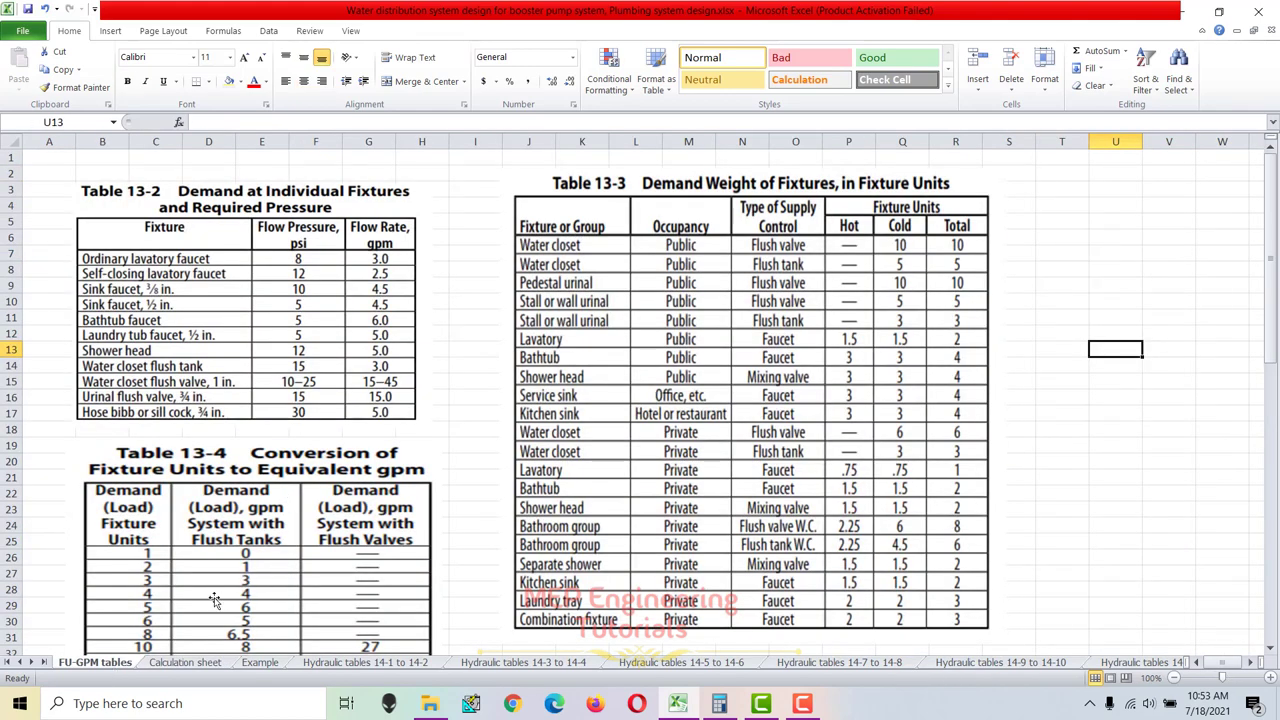
{"action": "left_click", "coordinate": [198, 663]}
{"action": "left_click", "coordinate": [259, 663]}
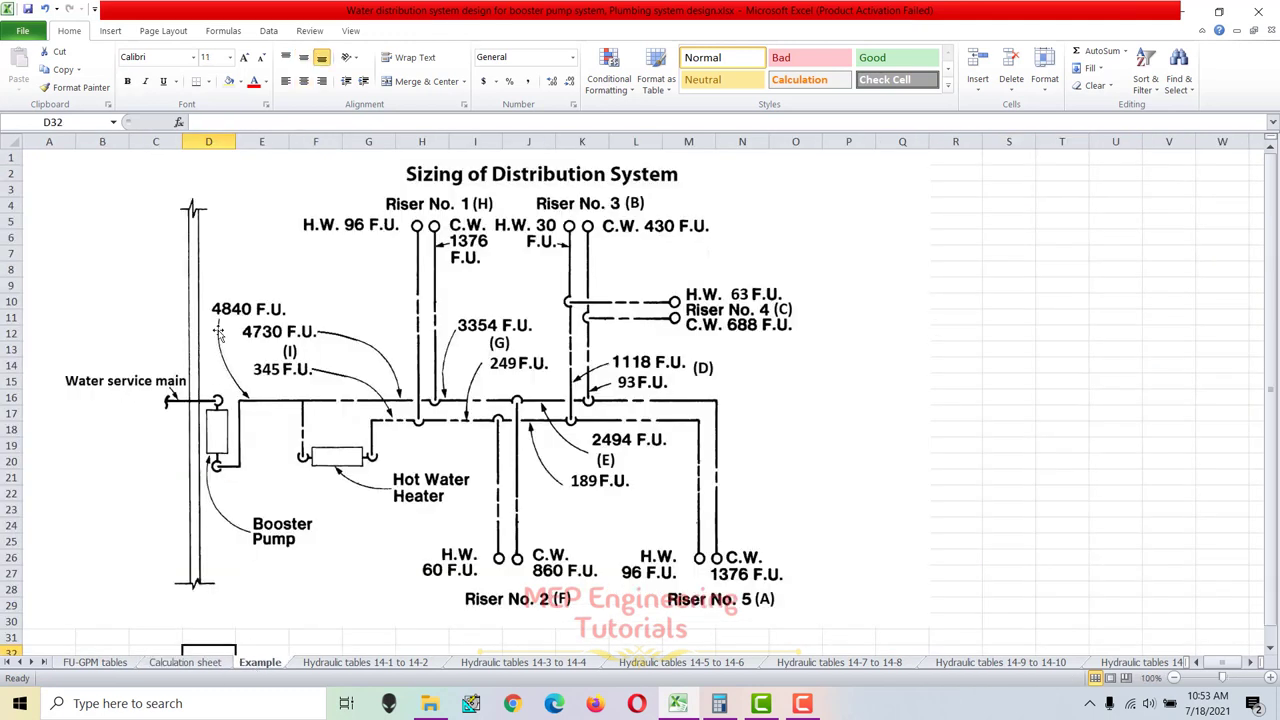
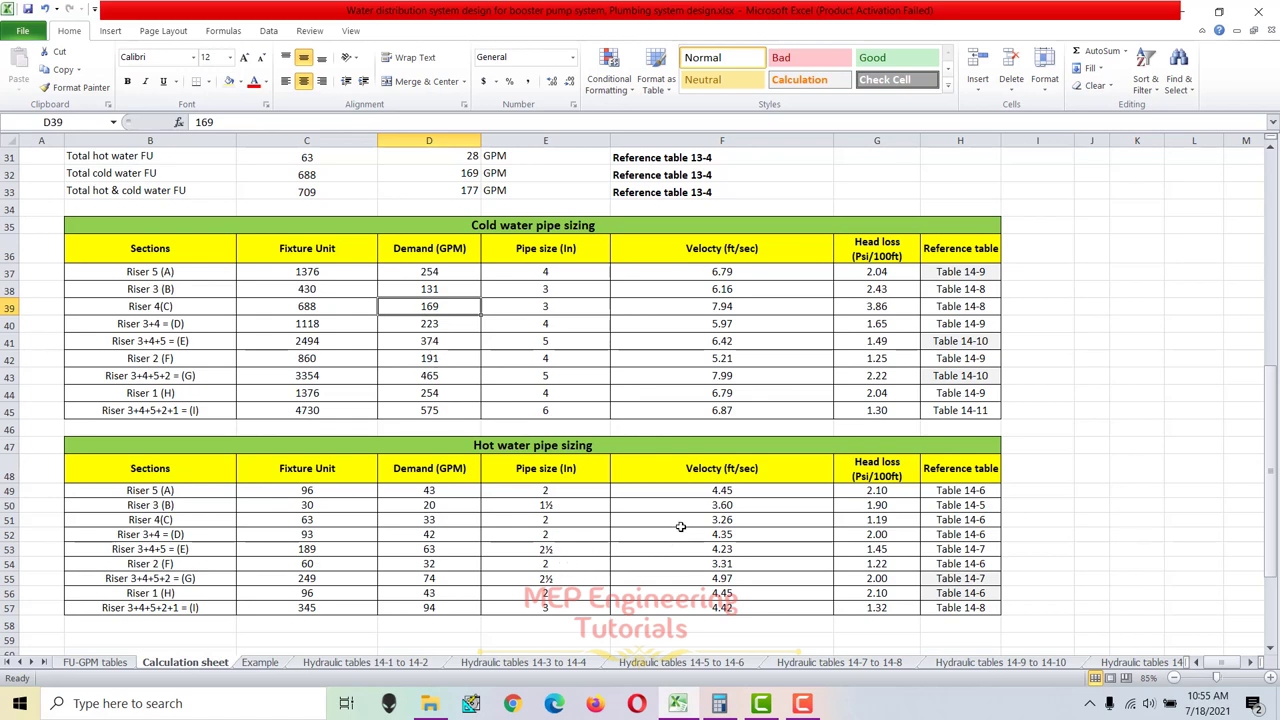
View Table 14-9 for 4 inch pipe, and review the cold water pipe sizing rows from Riser 5 (A) to section (I).
{"action": "left_click", "coordinate": [1000, 663]}
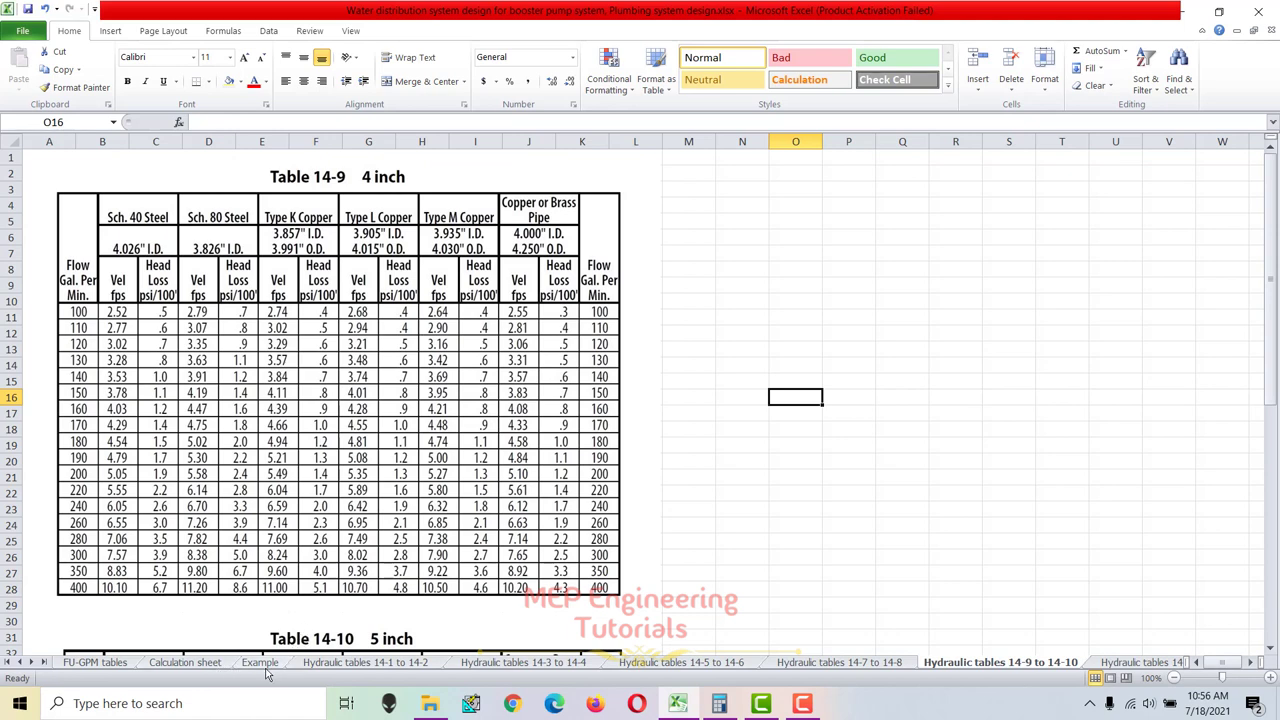
{"action": "left_click", "coordinate": [218, 663]}
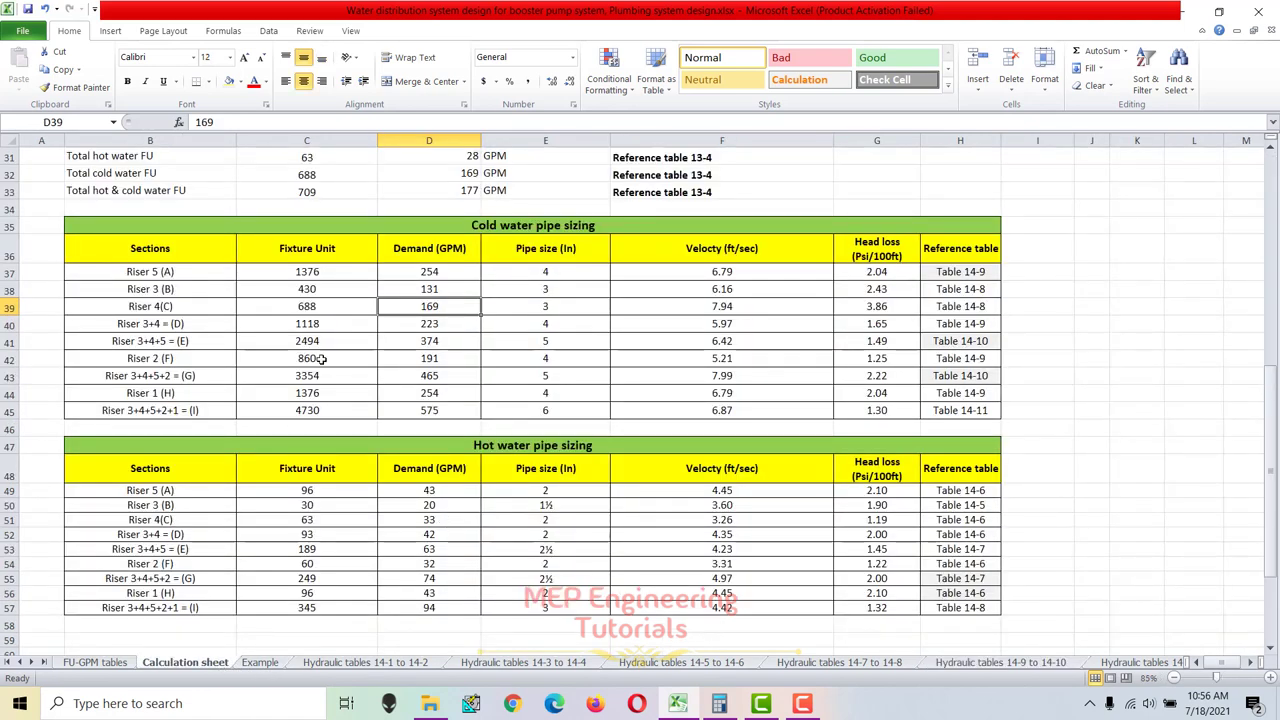
{"action": "left_click_drag", "start_coordinate": [176, 272], "coordinate": [977, 409]}
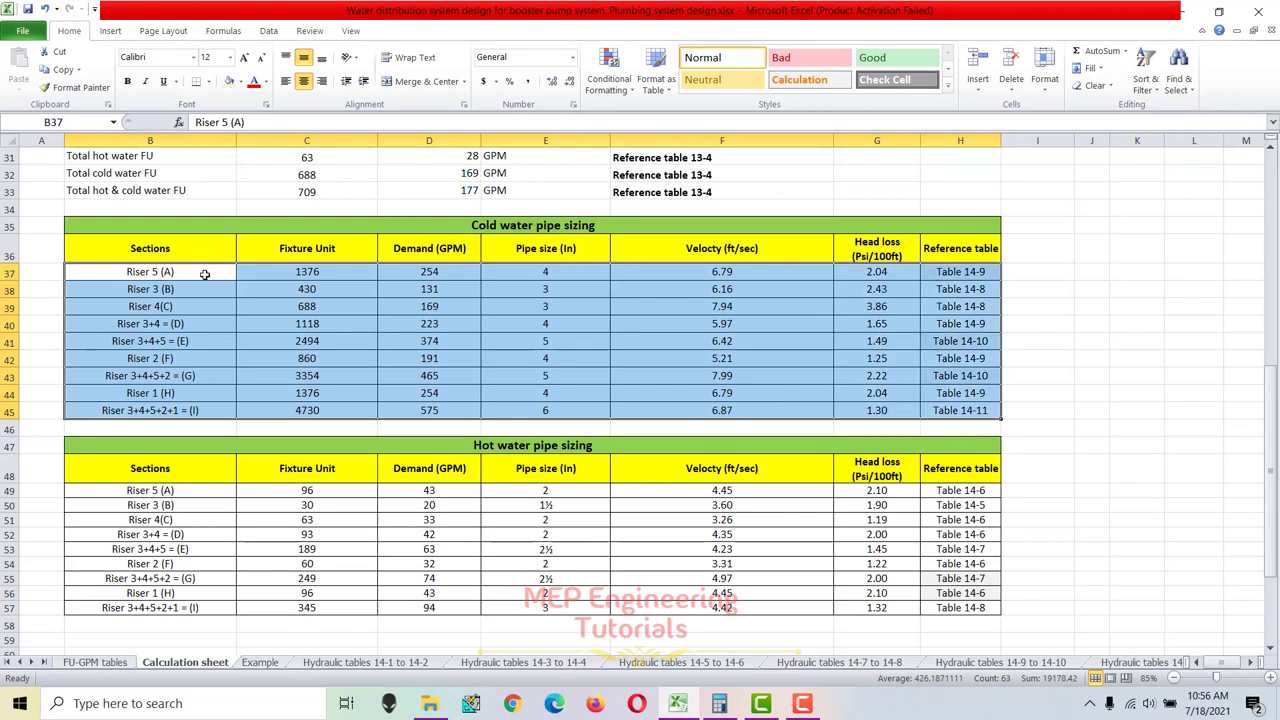
Locate the Riser 5 (A) section of the cold water pipe sizing table on the Example distribution diagram.
{"action": "left_click", "coordinate": [150, 277]}
{"action": "scroll", "coordinate": [249, 347], "scroll_direction": "up", "scroll_amount": 2}
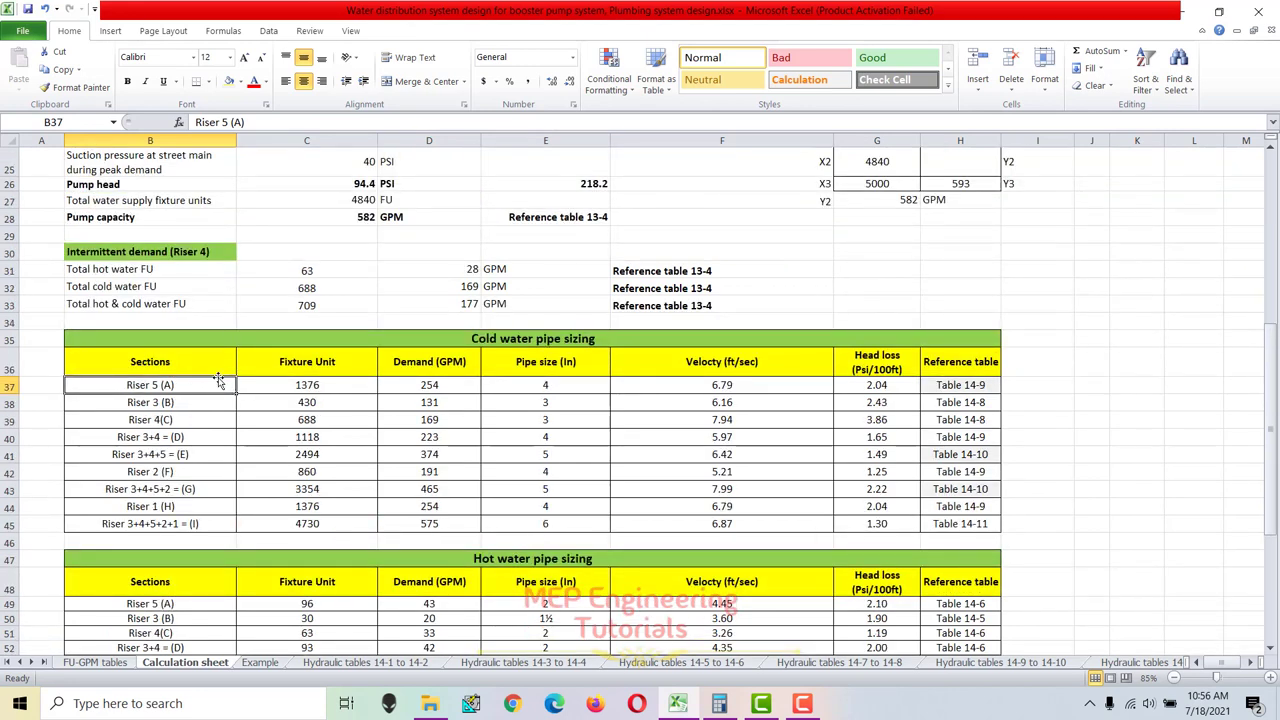
{"action": "left_click", "coordinate": [262, 662]}
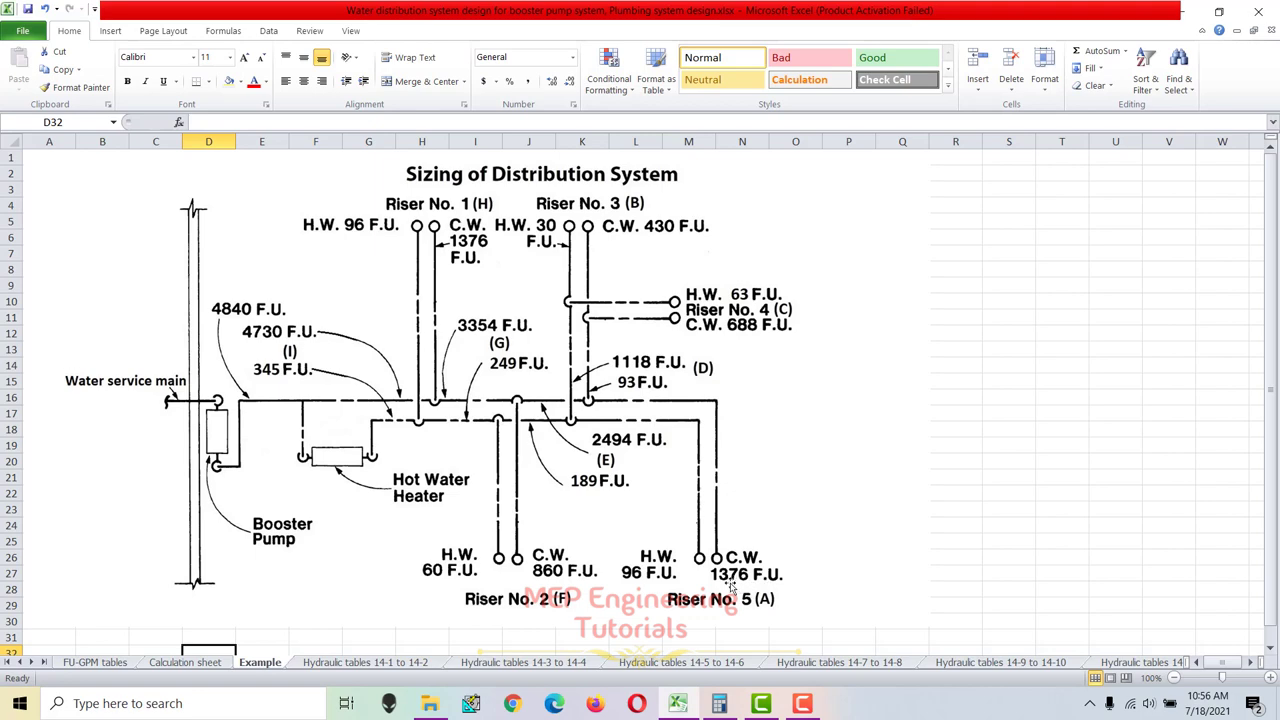
{"action": "left_click", "coordinate": [198, 665]}
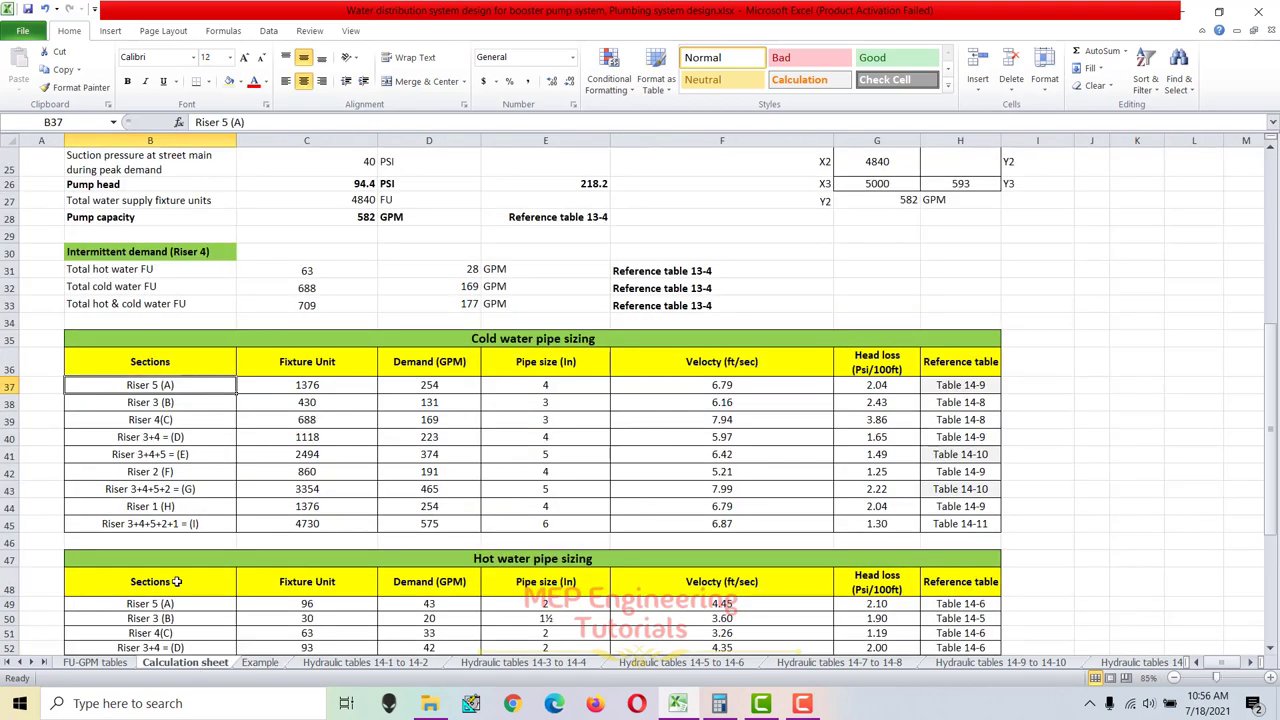
Review the whole Riser 4 water supply demand calculation table, from its fixture rows to the totals.
{"action": "left_click", "coordinate": [410, 416]}
{"action": "scroll", "coordinate": [410, 416], "scroll_direction": "up", "scroll_amount": 8}
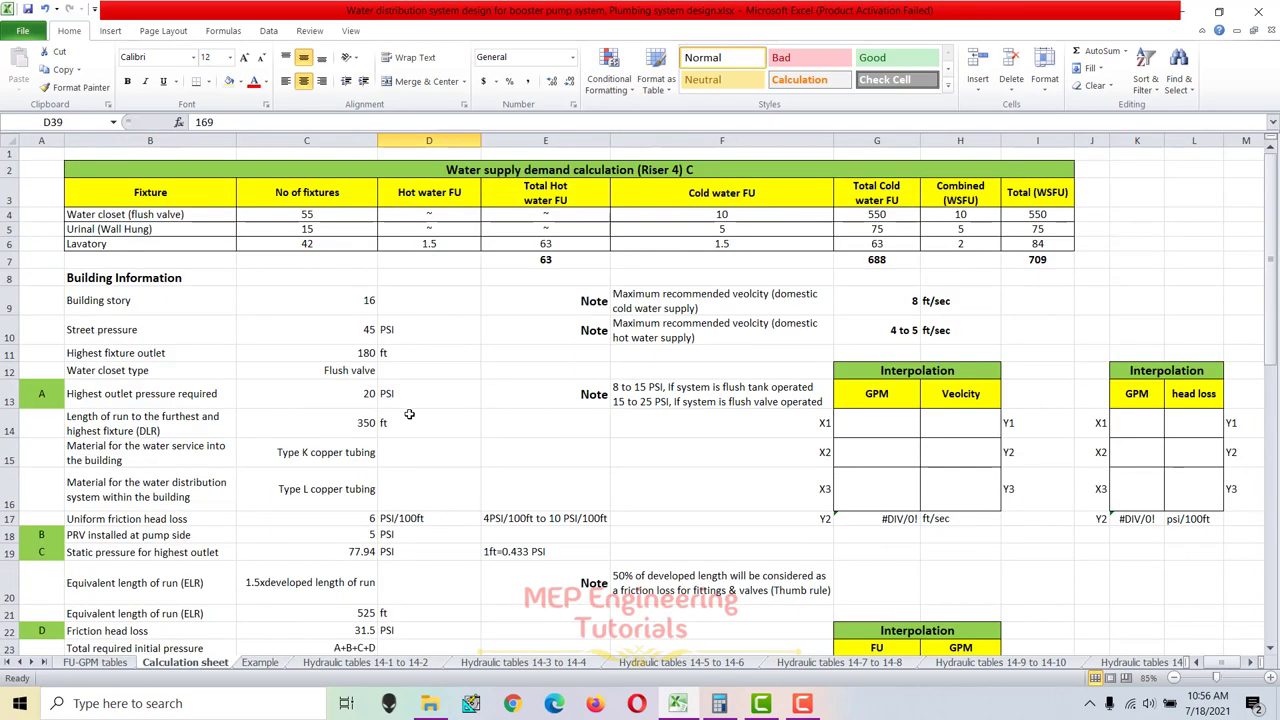
{"action": "left_click_drag", "start_coordinate": [176, 172], "coordinate": [977, 263]}
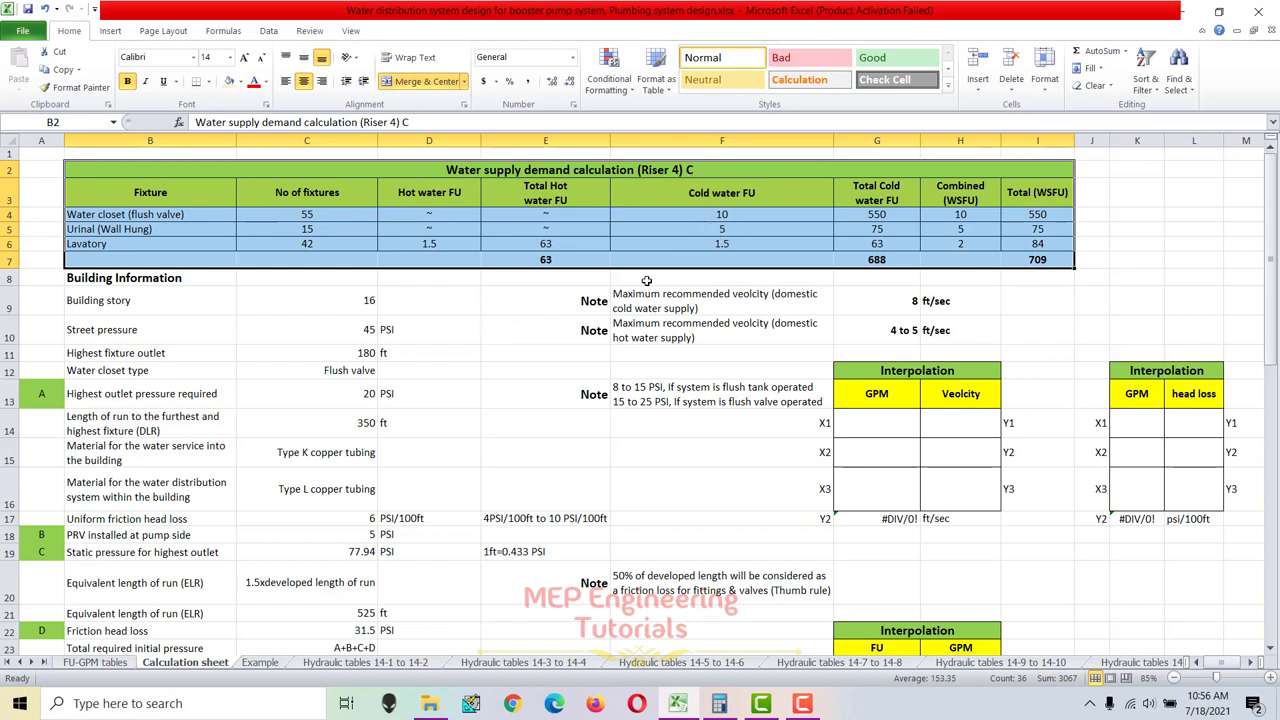
{"action": "left_click_drag", "start_coordinate": [166, 172], "coordinate": [832, 263]}
{"action": "left_click_drag", "start_coordinate": [179, 175], "coordinate": [872, 256]}
{"action": "scroll", "coordinate": [388, 236], "scroll_direction": "down", "scroll_amount": 9}
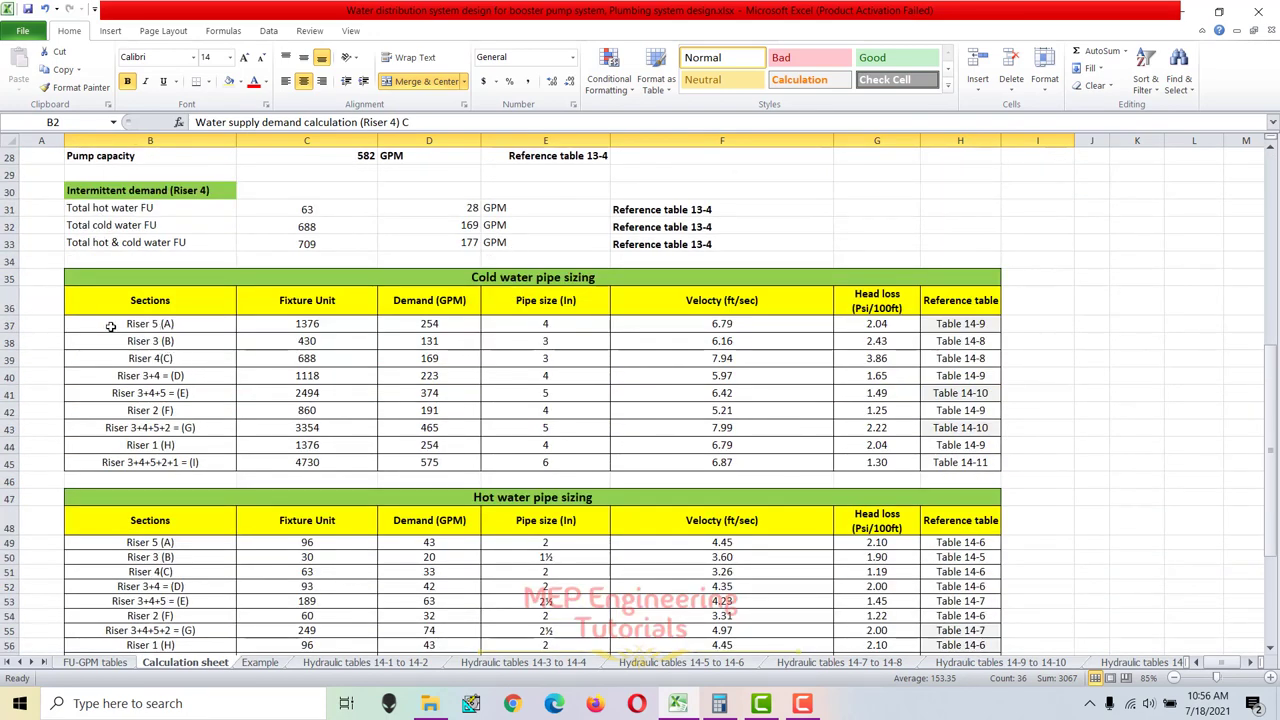
Examine Riser 5 (A)'s cold water fixture units and GPM demand together with the FU to GPM interpolation table.
{"action": "left_click", "coordinate": [111, 326]}
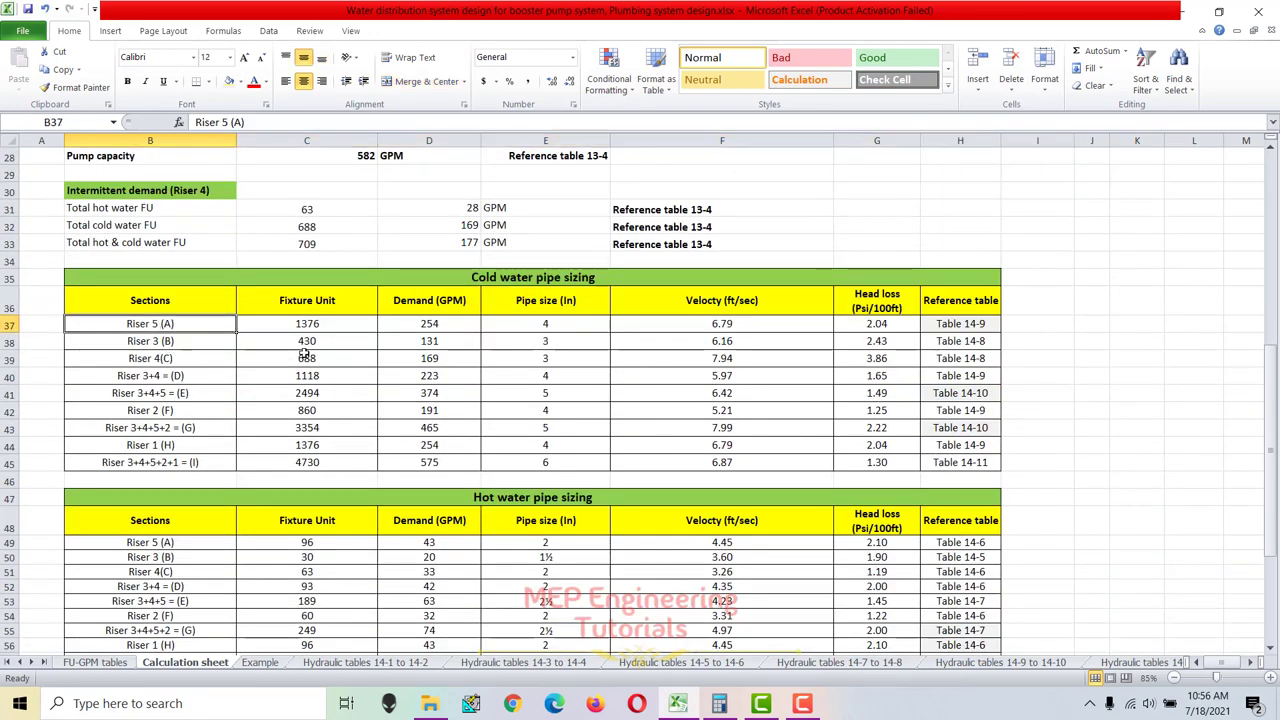
{"action": "left_click", "coordinate": [311, 326]}
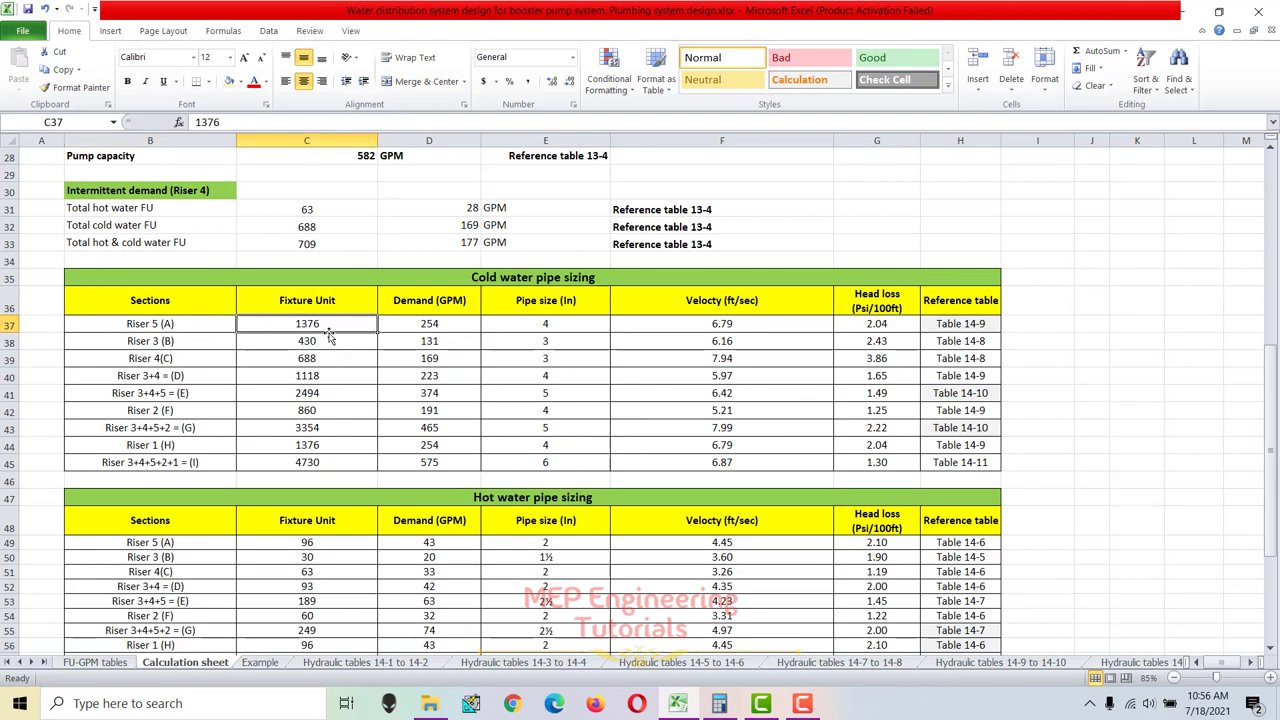
{"action": "left_click", "coordinate": [450, 328]}
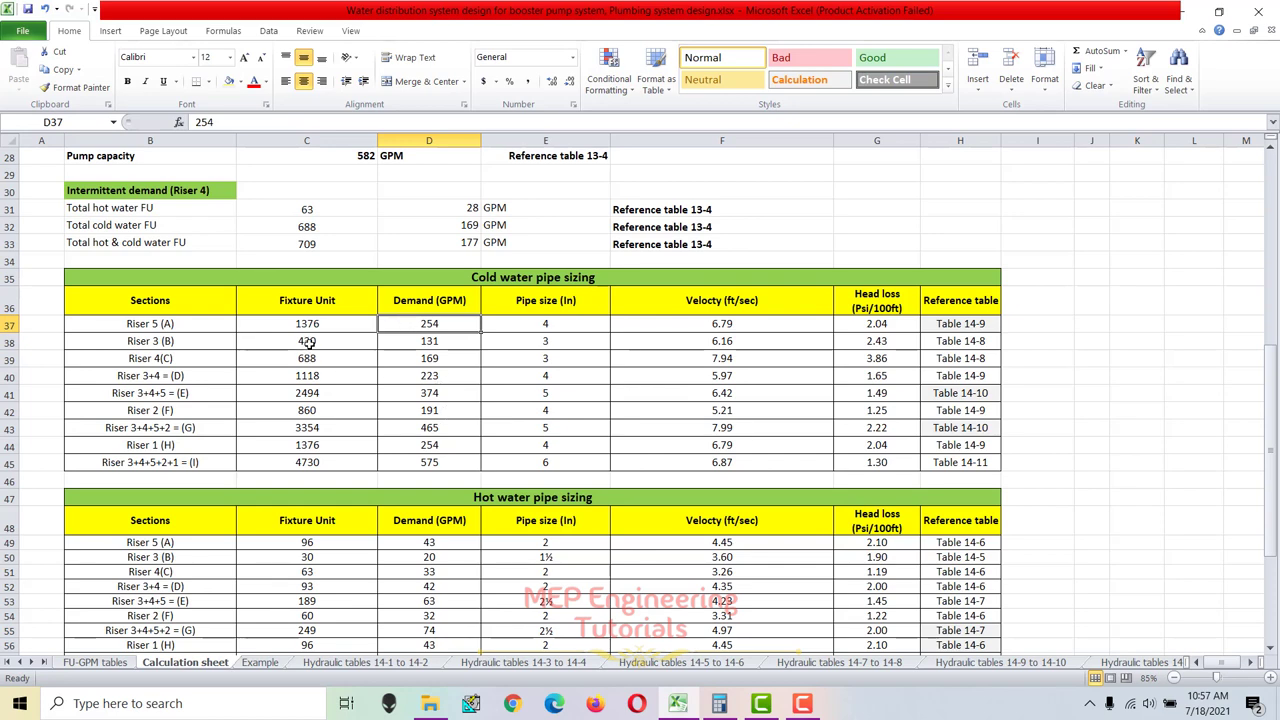
{"action": "scroll", "coordinate": [876, 391], "scroll_direction": "up", "scroll_amount": 4}
{"action": "left_click_drag", "start_coordinate": [884, 348], "coordinate": [962, 390]}
{"action": "scroll", "coordinate": [762, 502], "scroll_direction": "down", "scroll_amount": 3}
{"action": "left_click", "coordinate": [336, 437]}
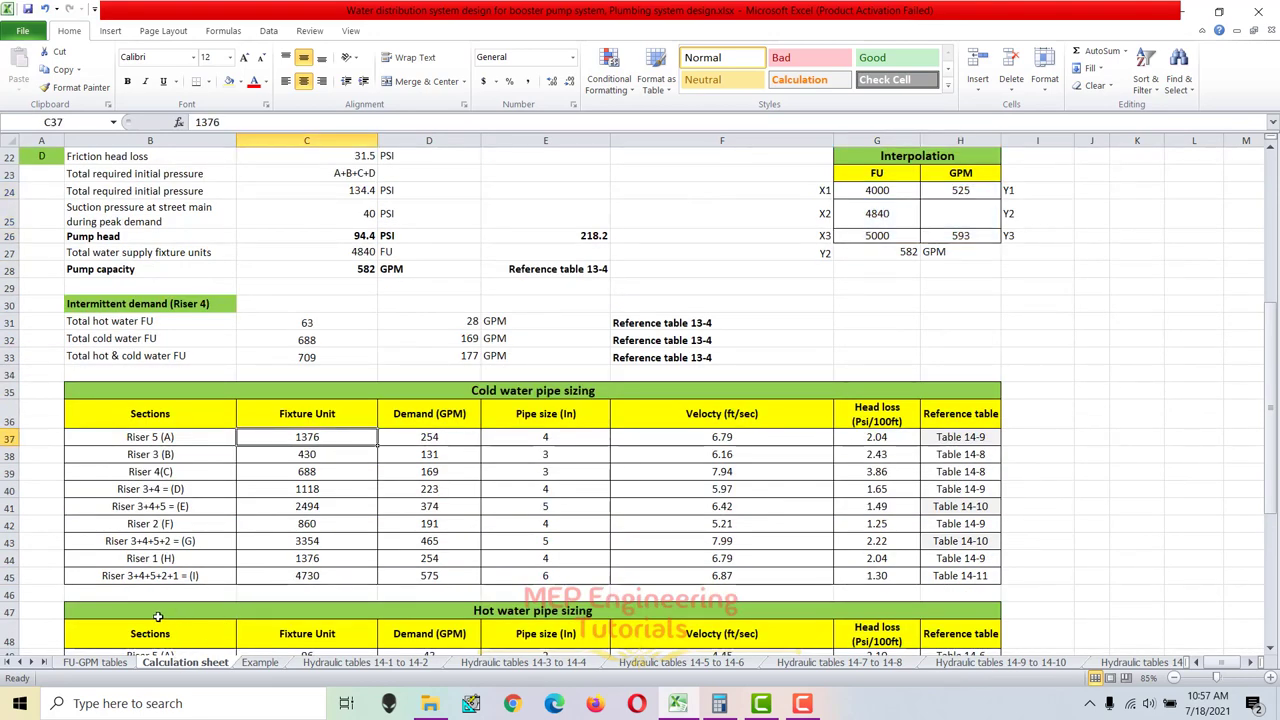
Look up the Table 13-4 rows on either side of Riser 5's 1376 fixture units on the FU-GPM tables sheet.
{"action": "left_click", "coordinate": [100, 662]}
{"action": "scroll", "coordinate": [240, 467], "scroll_direction": "up", "scroll_amount": 2}
{"action": "scroll", "coordinate": [240, 467], "scroll_direction": "down", "scroll_amount": 1}
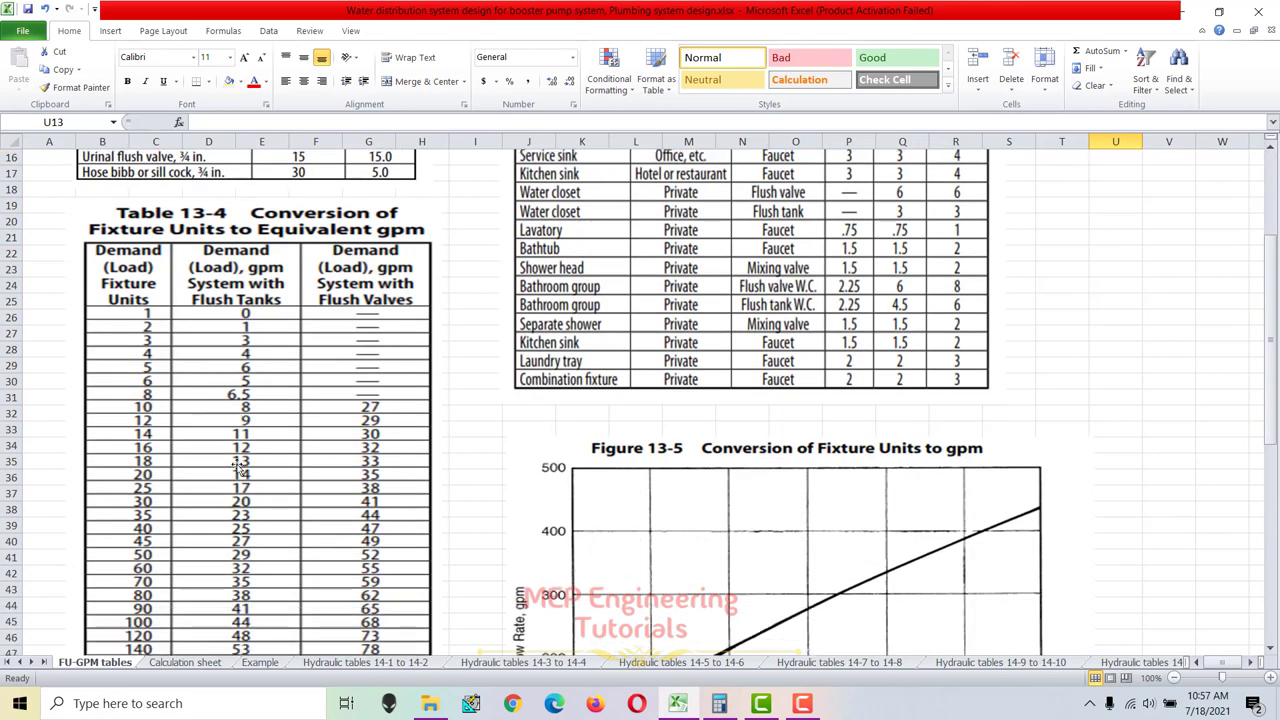
{"action": "scroll", "coordinate": [345, 477], "scroll_direction": "down", "scroll_amount": 5}
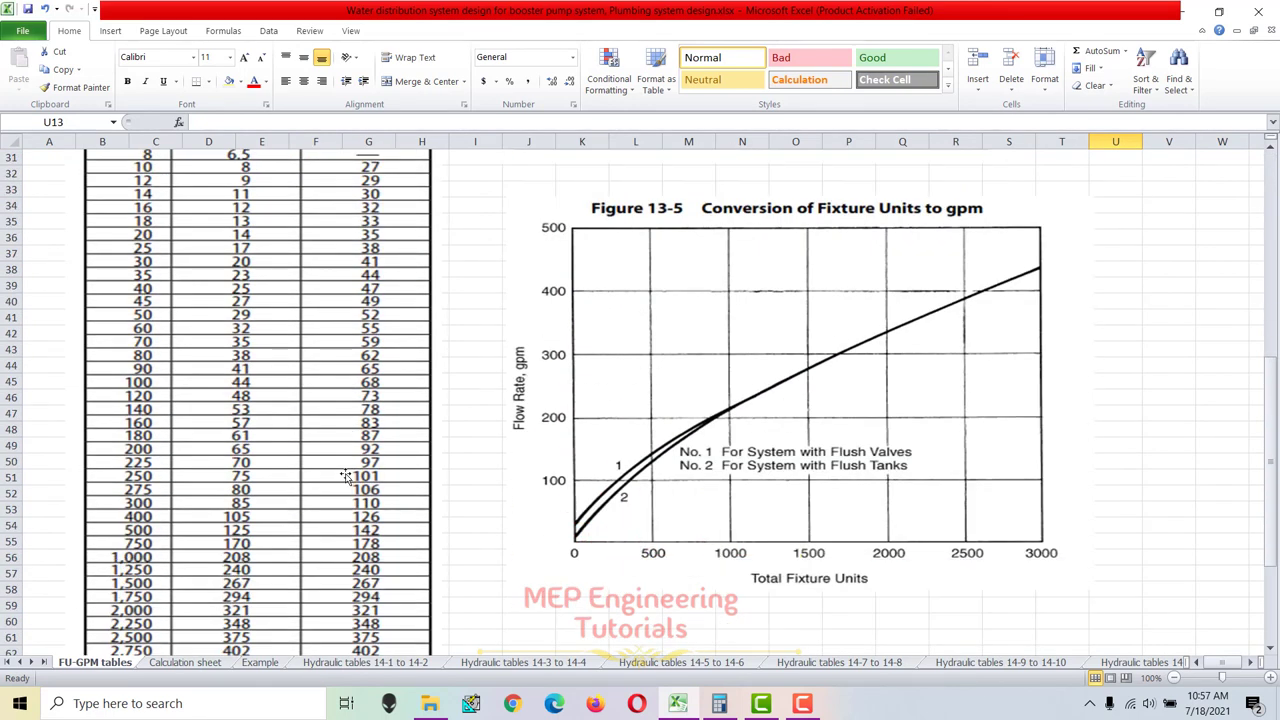
{"action": "scroll", "coordinate": [343, 478], "scroll_direction": "down", "scroll_amount": 2}
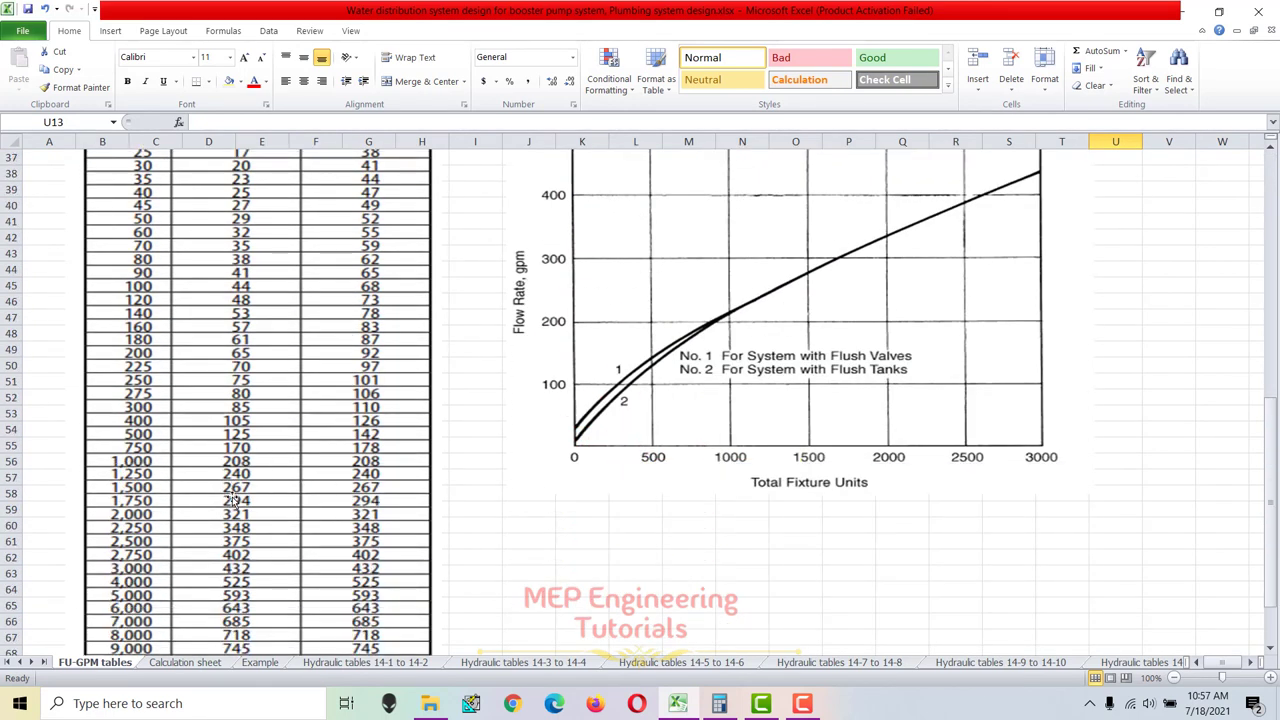
{"action": "scroll", "coordinate": [230, 495], "scroll_direction": "down", "scroll_amount": 2}
{"action": "scroll", "coordinate": [197, 481], "scroll_direction": "up", "scroll_amount": 1}
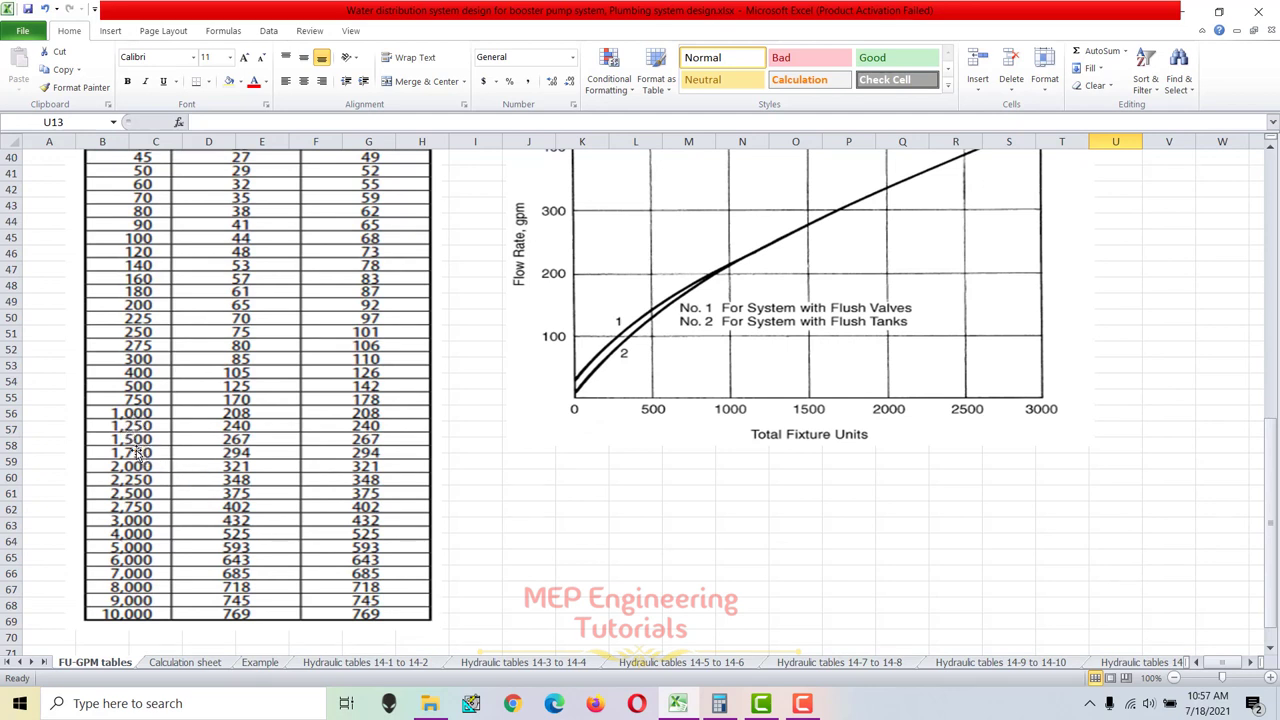
Examine Table 13-4's flush tank and flush valve demand columns, from the lowest fixture units down to the 1,250 and 1,500 rows.
{"action": "scroll", "coordinate": [165, 442], "scroll_direction": "up", "scroll_amount": 9}
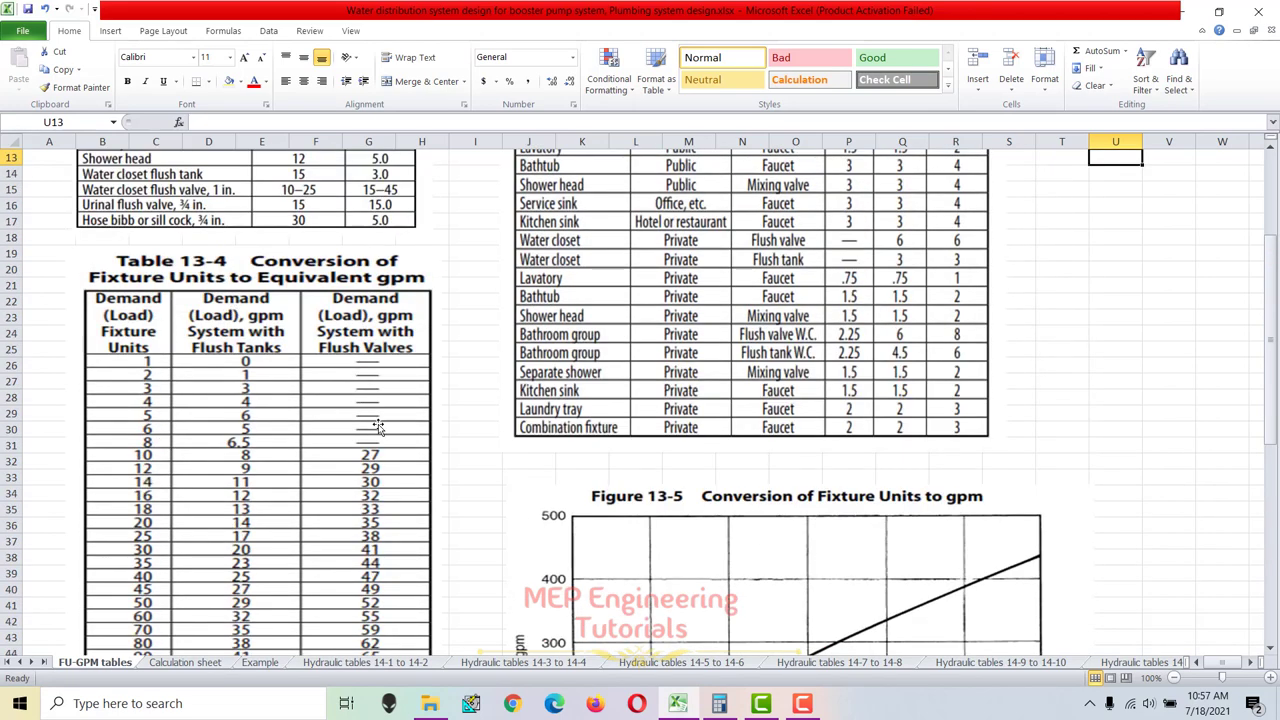
{"action": "scroll", "coordinate": [370, 442], "scroll_direction": "down", "scroll_amount": 4}
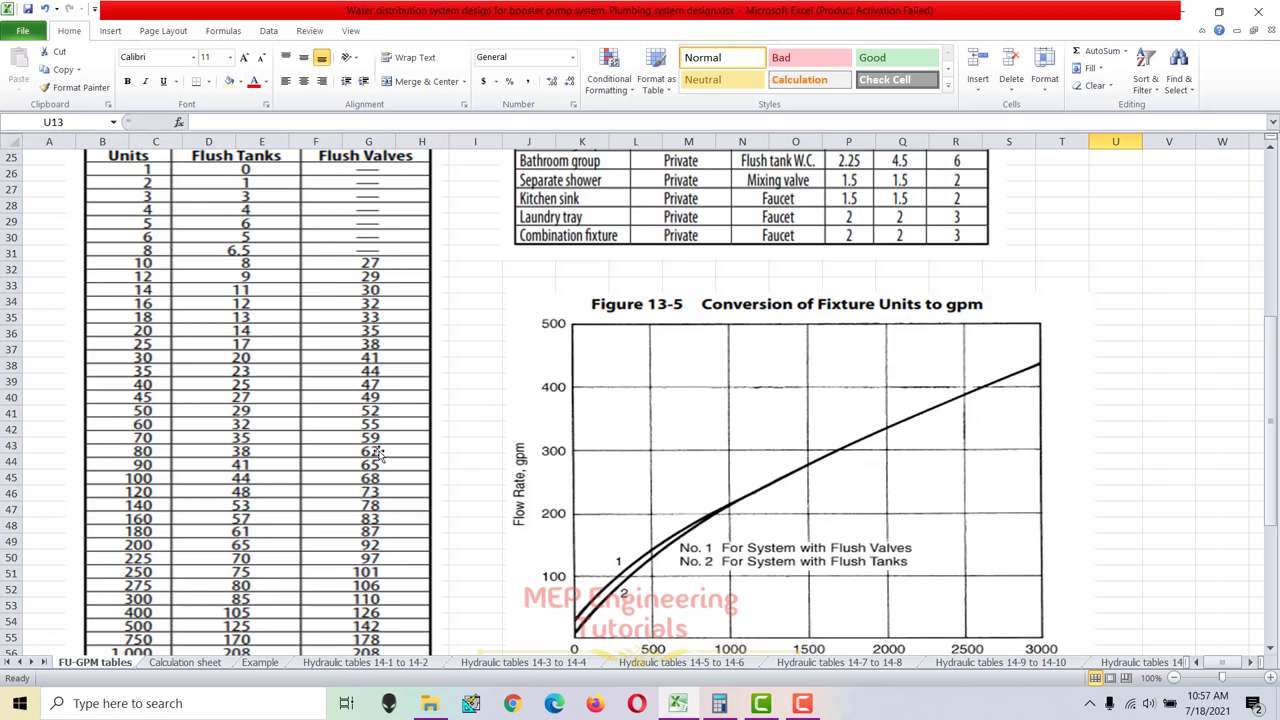
{"action": "scroll", "coordinate": [377, 452], "scroll_direction": "up", "scroll_amount": 1}
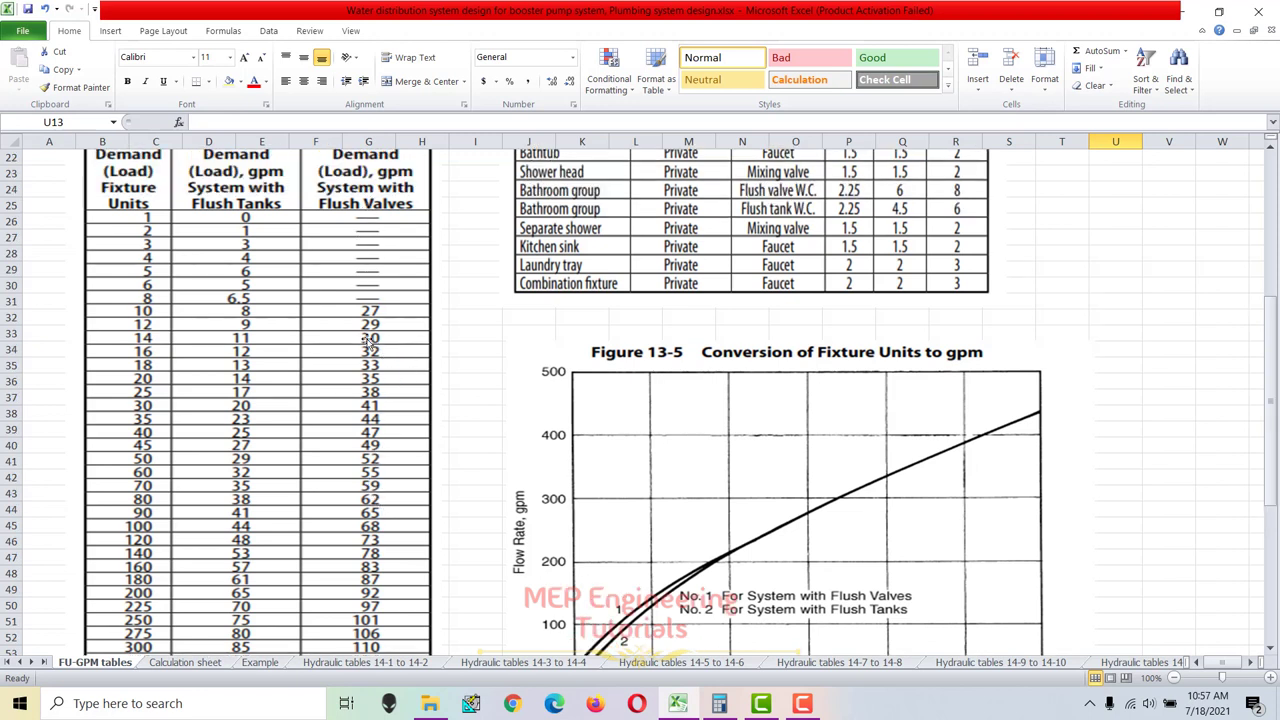
{"action": "scroll", "coordinate": [335, 472], "scroll_direction": "down", "scroll_amount": 5}
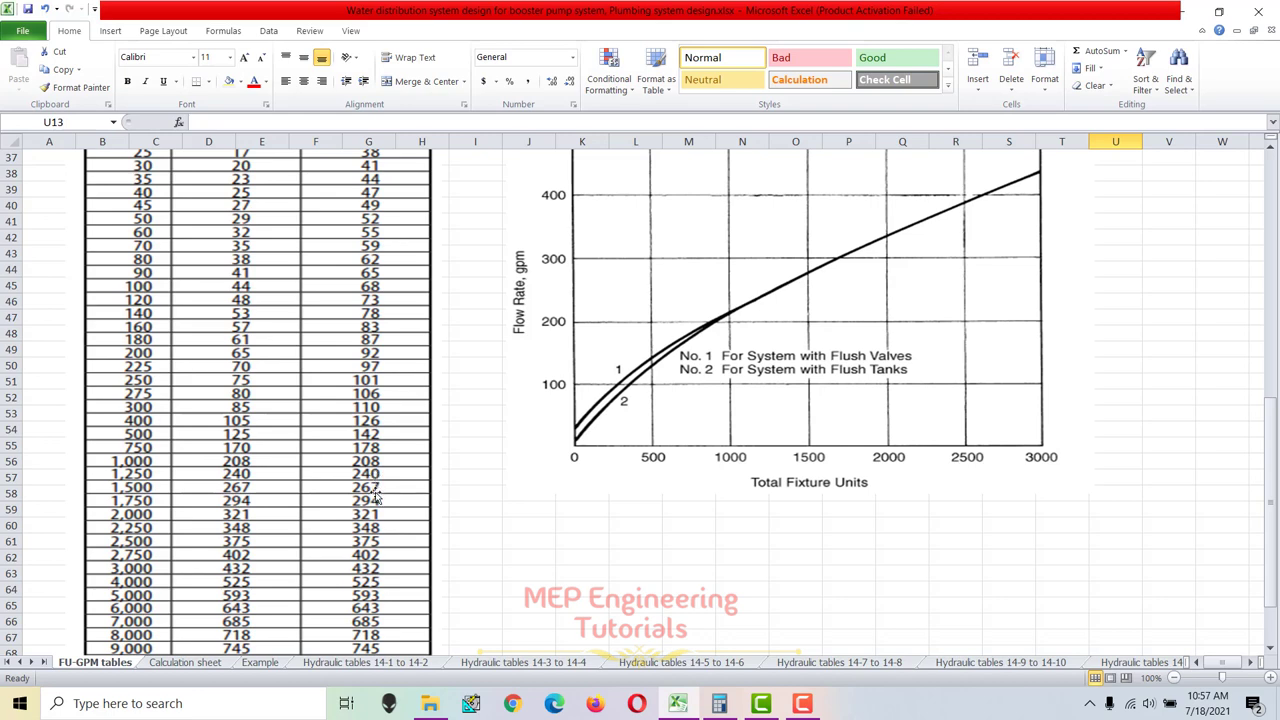
On the Calculation sheet, set the interpolation table's GPM values to 240 for Y1 and 267 for Y3.
{"action": "left_click", "coordinate": [203, 667]}
{"action": "left_click", "coordinate": [972, 192]}
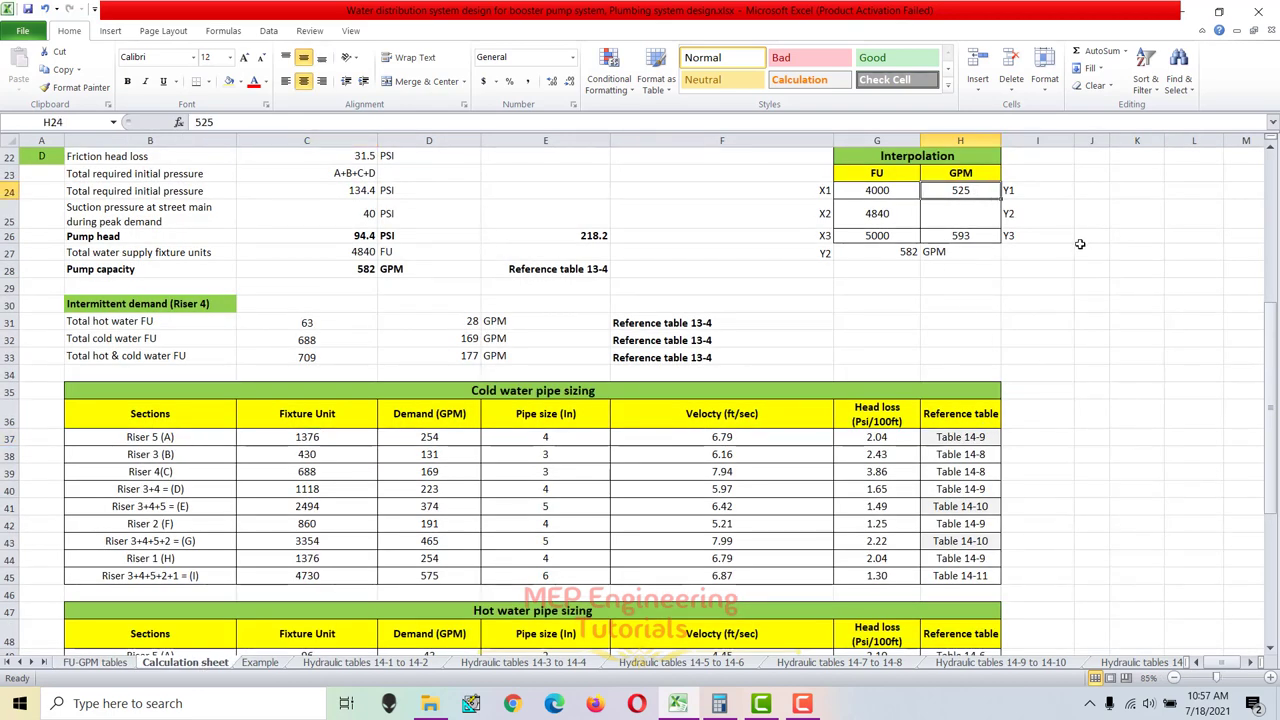
{"action": "type", "text": "240"}
{"action": "key", "text": "Return"}
{"action": "key", "text": "Return"}
{"action": "type", "text": "26"}
Set the interpolation table's X1 fixture units to 1250.
{"action": "key", "text": "Left"}
{"action": "key", "text": "Up"}
{"action": "key", "text": "Up"}
{"action": "type", "text": "10"}
{"action": "key", "text": "BackSpace"}
{"action": "type", "text": "250"}
{"action": "key", "text": "Down"}
{"action": "key", "text": "Down"}
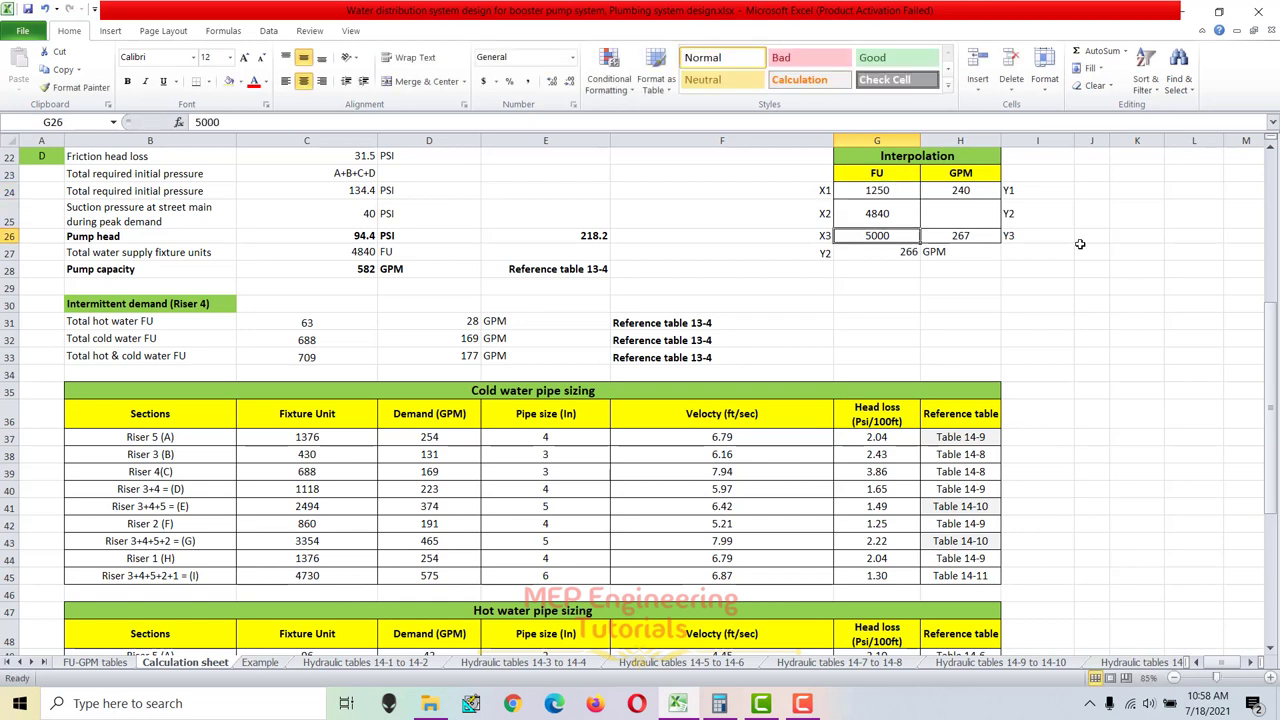
In the FU–GPM interpolation table, set the X3 fixture units to 1500 and X2 to 1376.
{"action": "type", "text": "1500"}
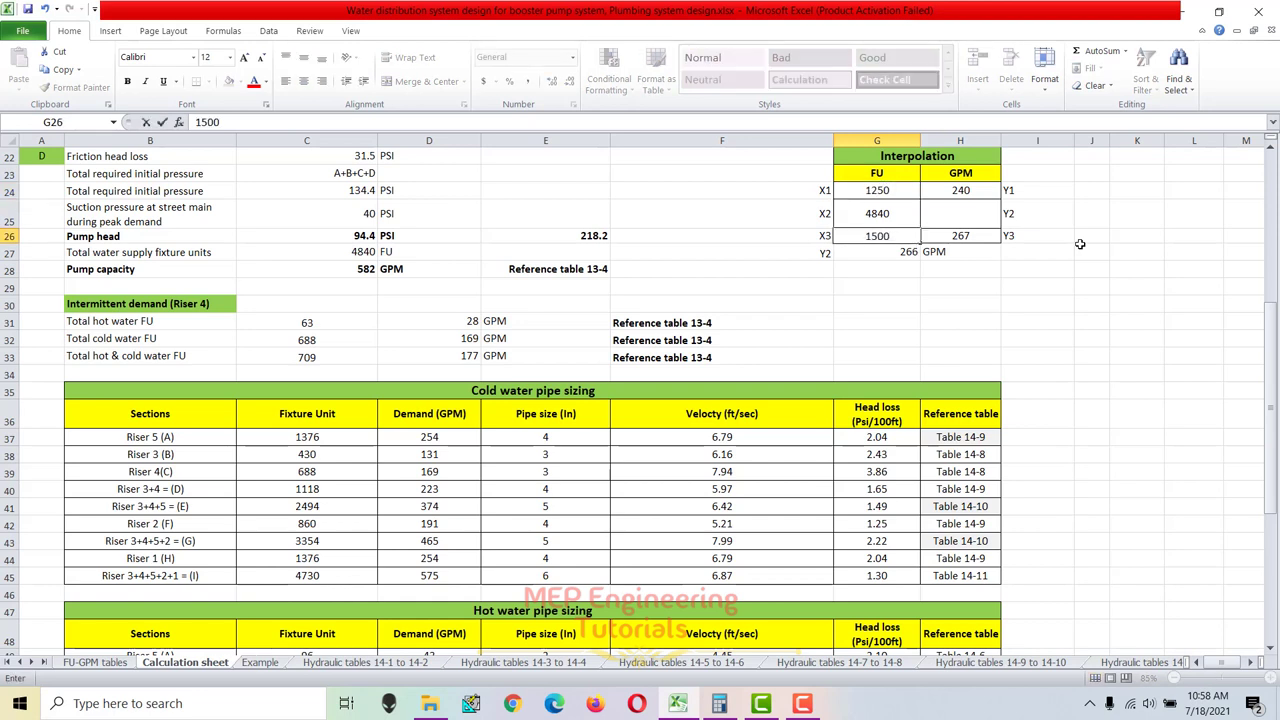
{"action": "key", "text": "Up"}
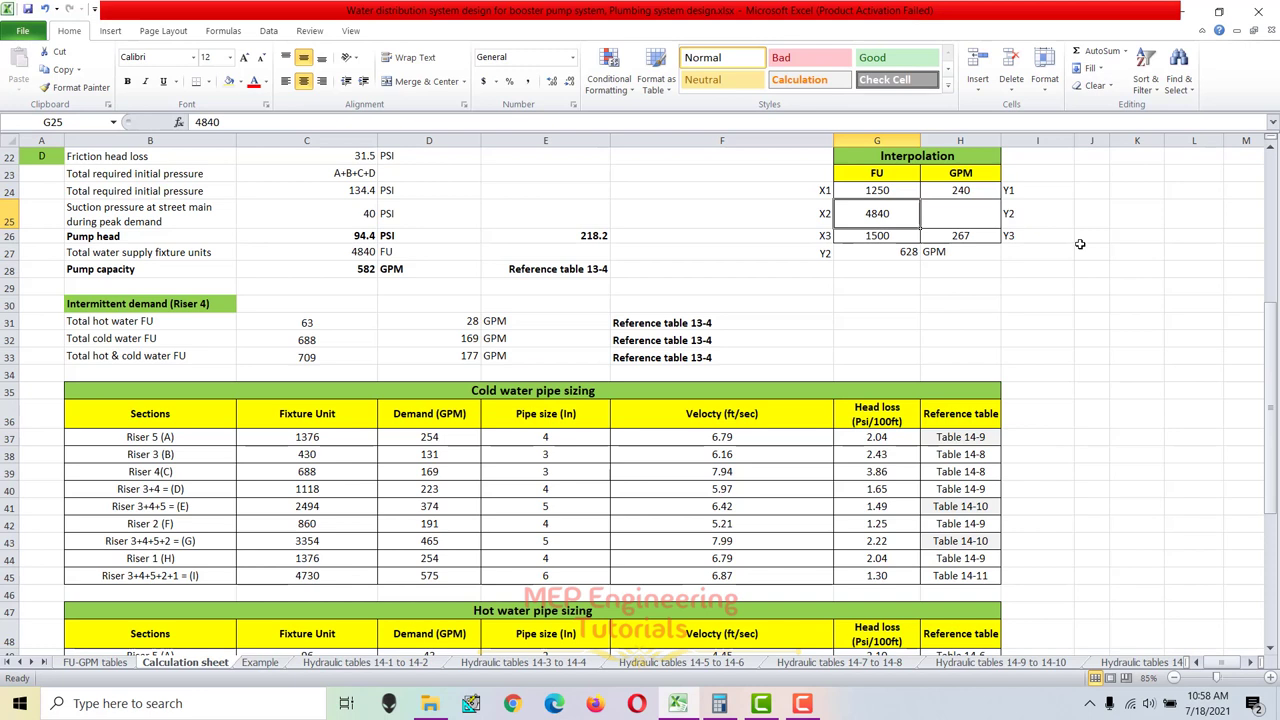
{"action": "type", "text": "1376"}
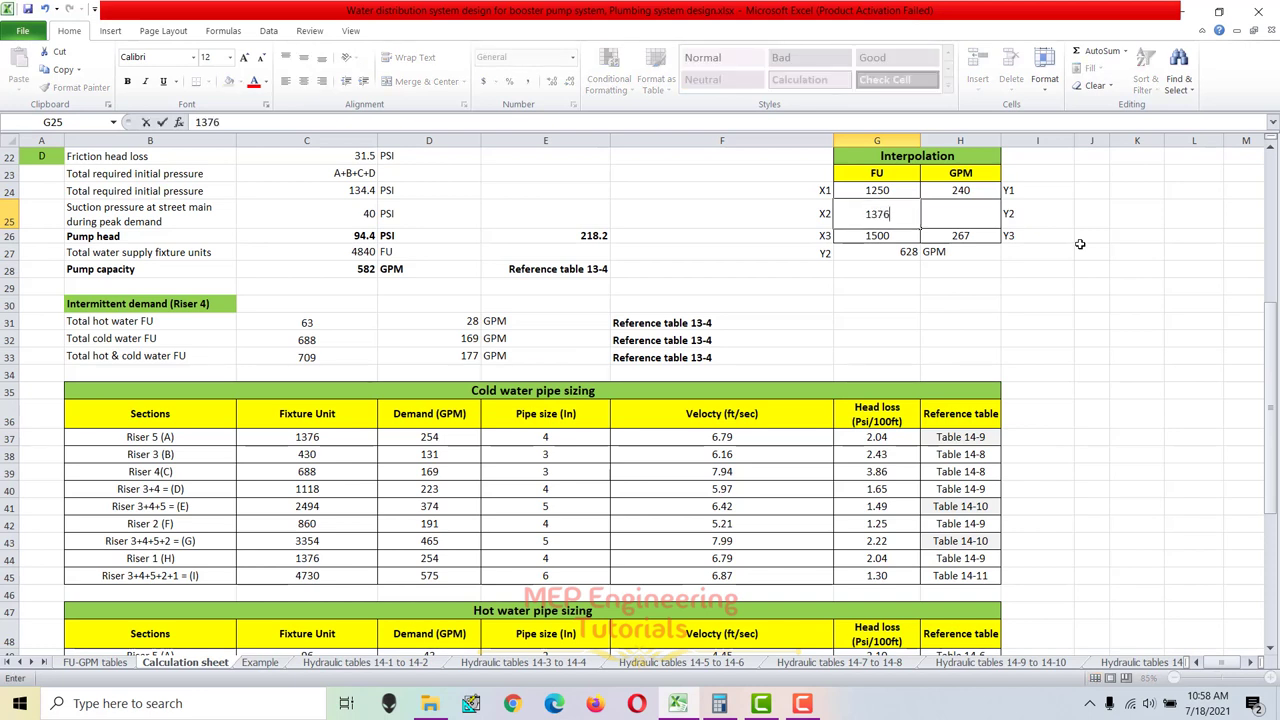
{"action": "key", "text": "Tab"}
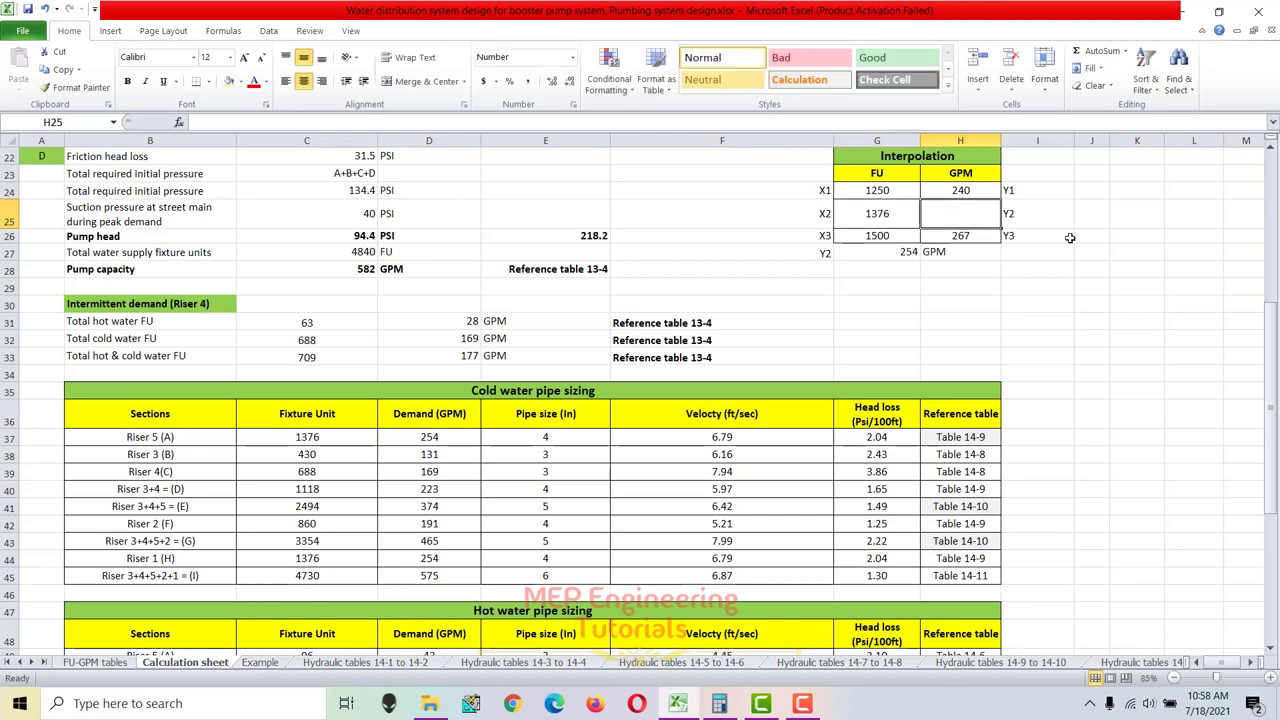
Compare the interpolated Y2 flow with the demand of Riser 5 (A) and review that row's pipe size, velocity, head loss and reference table.
{"action": "left_click_drag", "start_coordinate": [822, 255], "coordinate": [960, 252]}
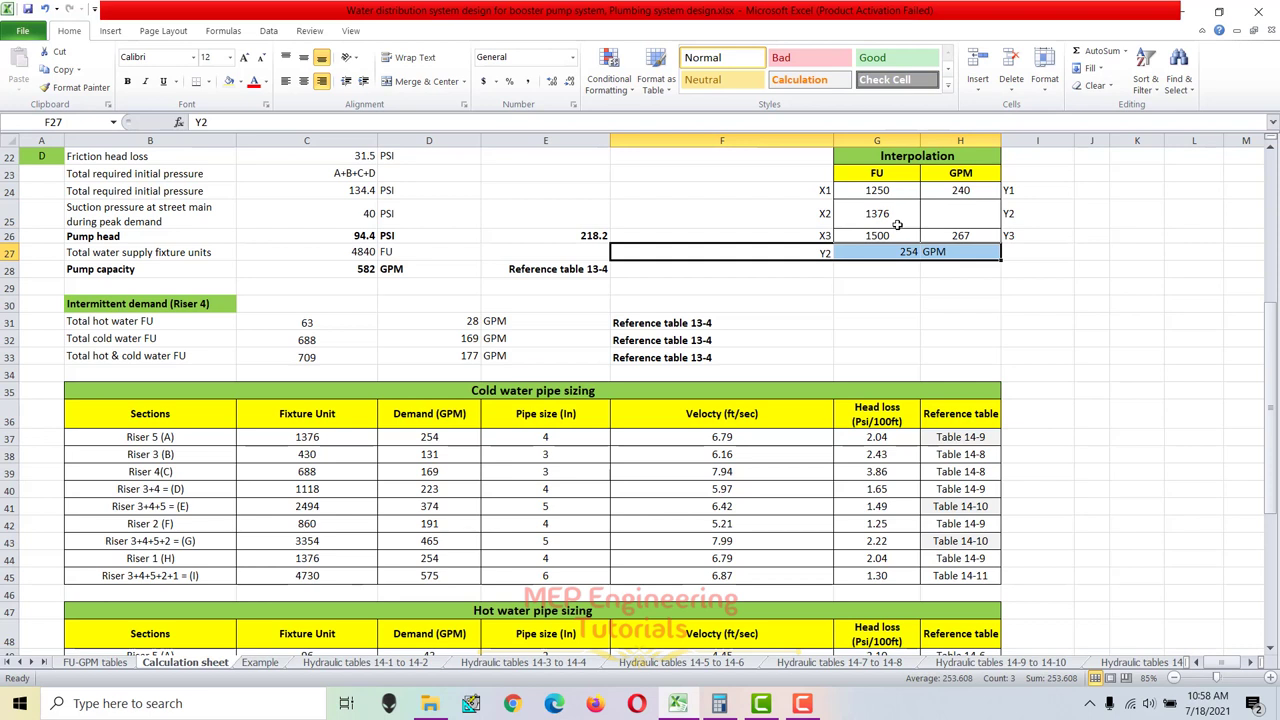
{"action": "left_click_drag", "start_coordinate": [818, 155], "coordinate": [1012, 250]}
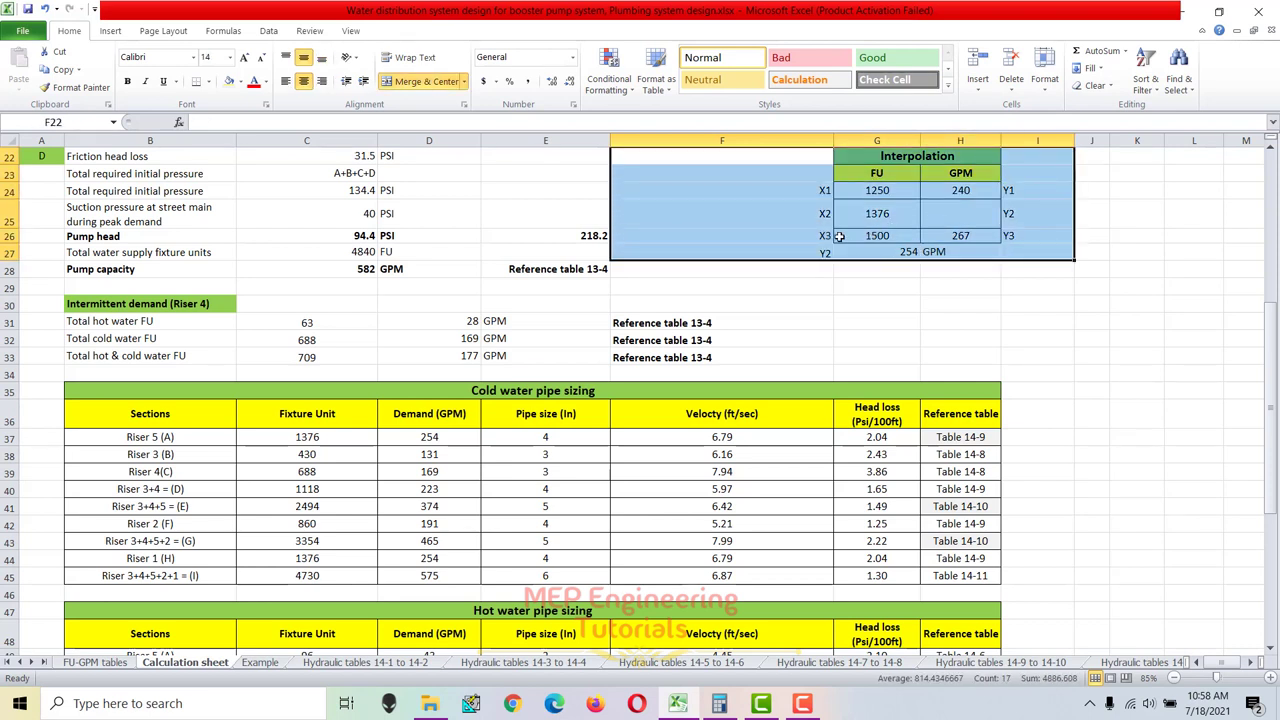
{"action": "left_click_drag", "start_coordinate": [826, 256], "coordinate": [944, 253]}
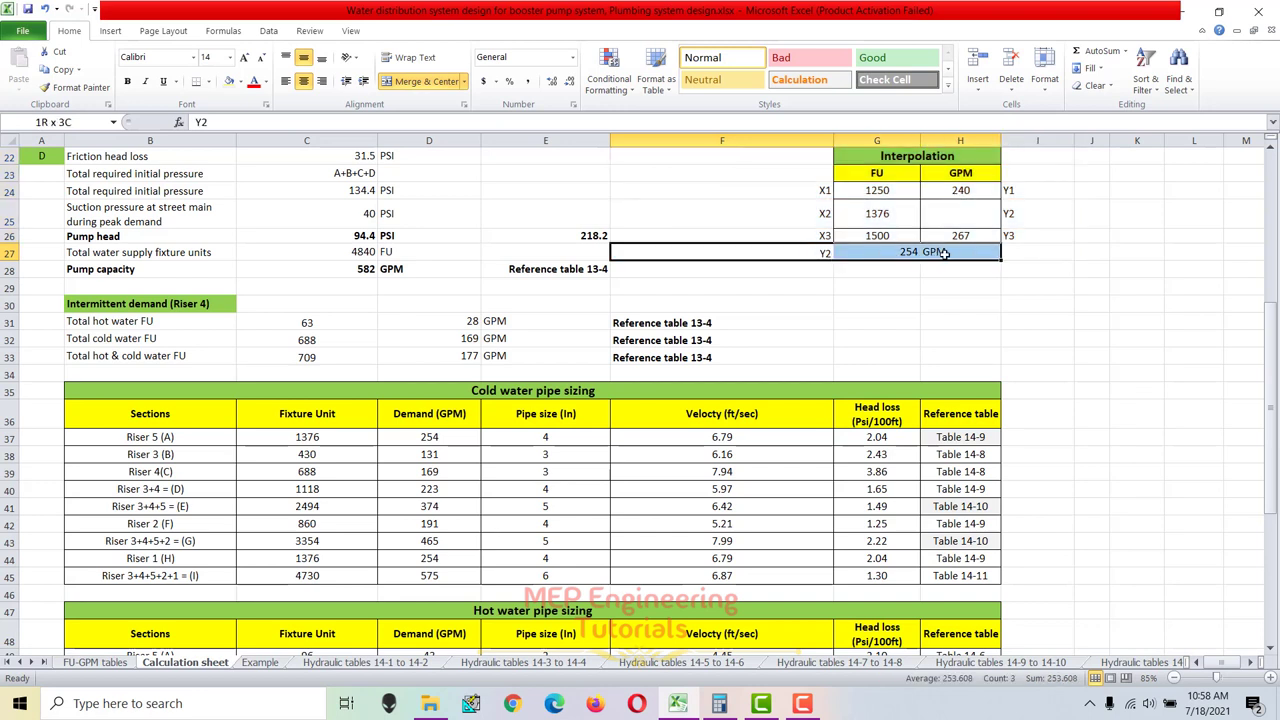
{"action": "left_click", "coordinate": [452, 437]}
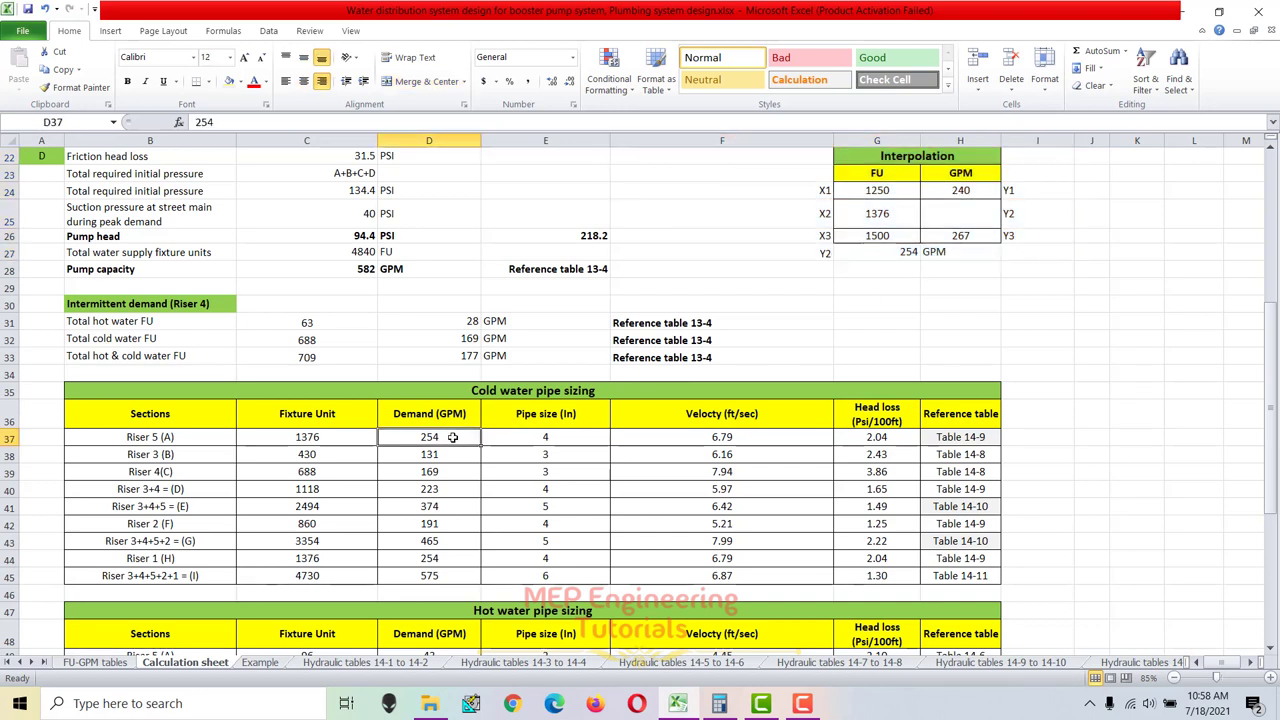
{"action": "left_click_drag", "start_coordinate": [308, 438], "coordinate": [410, 442]}
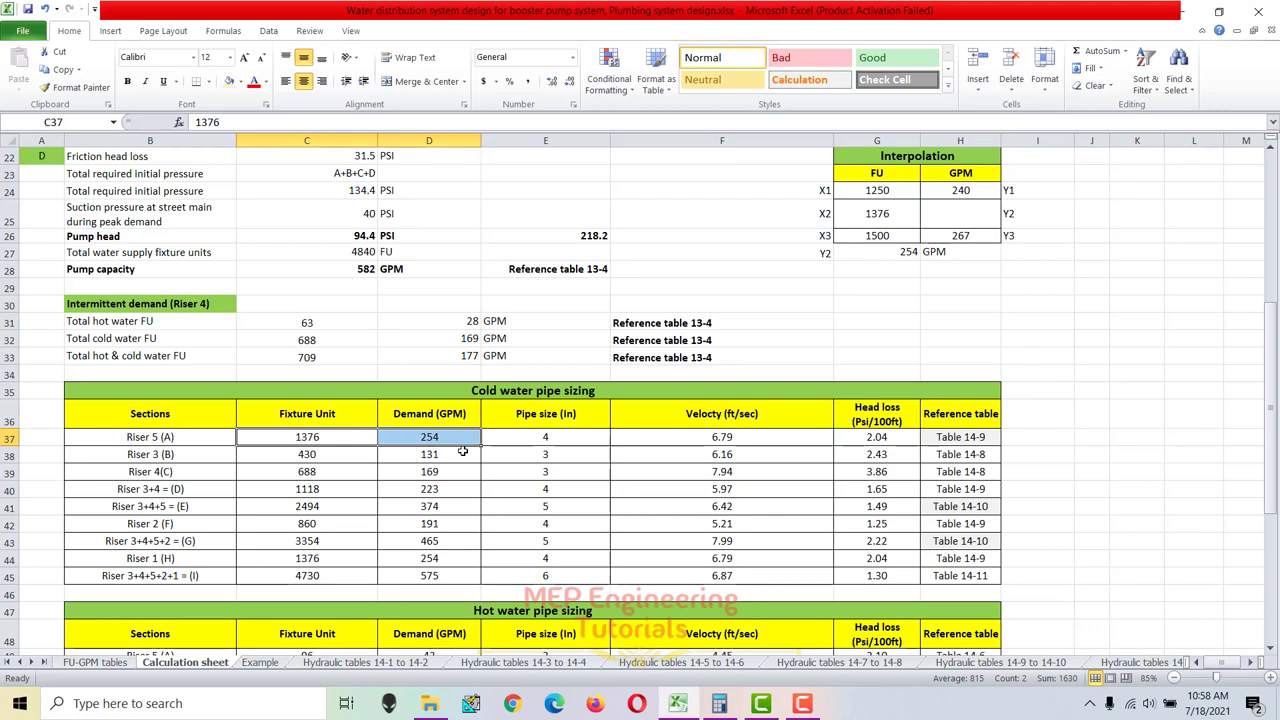
{"action": "left_click", "coordinate": [557, 430]}
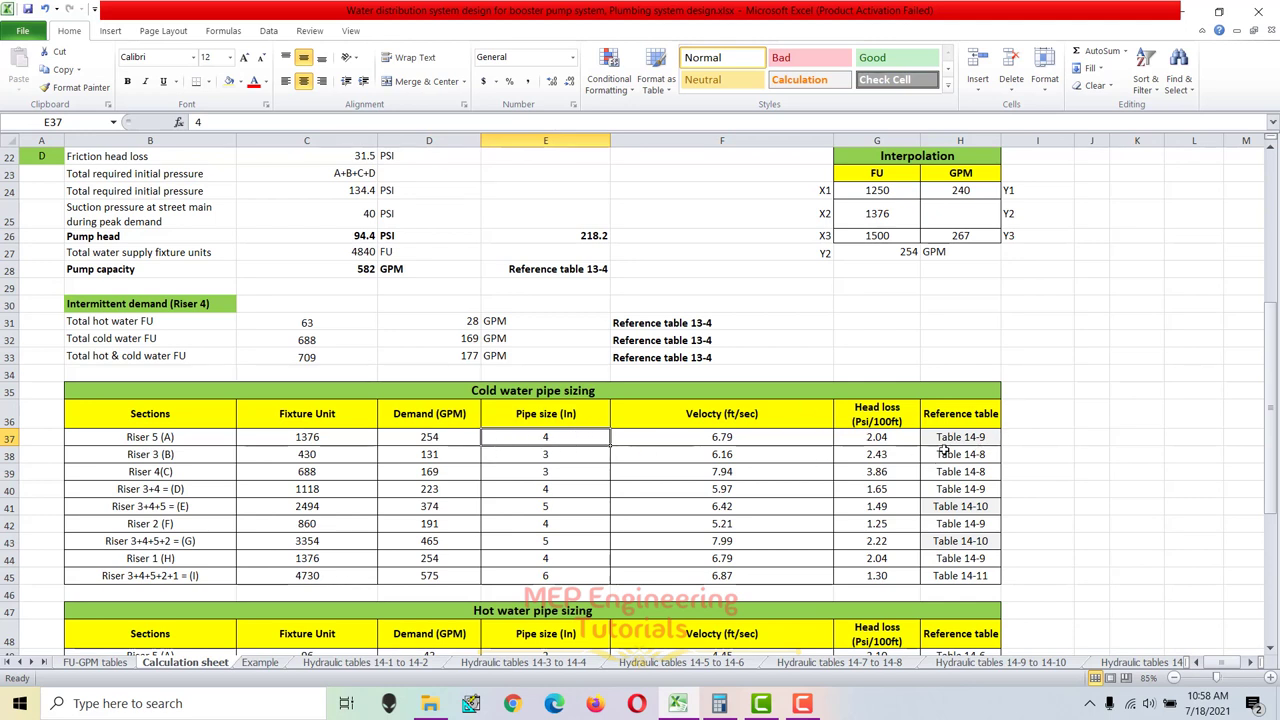
{"action": "left_click_drag", "start_coordinate": [985, 437], "coordinate": [436, 437]}
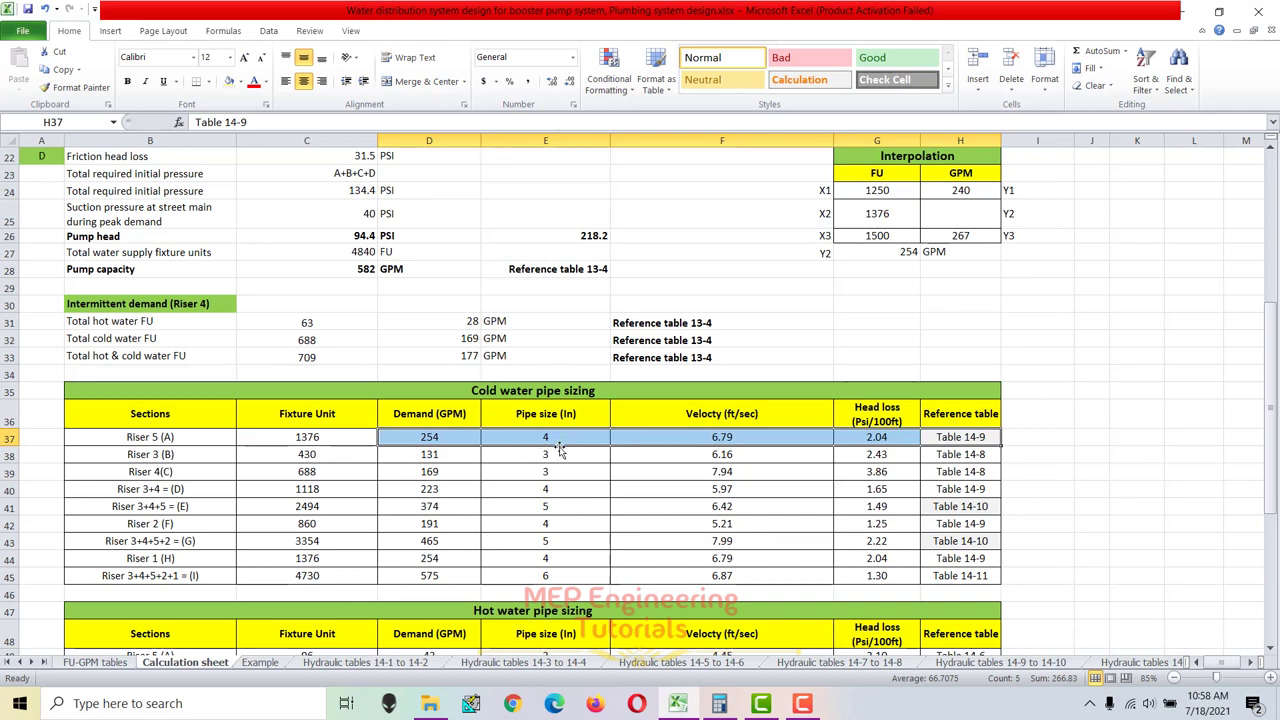
{"action": "left_click", "coordinate": [466, 440]}
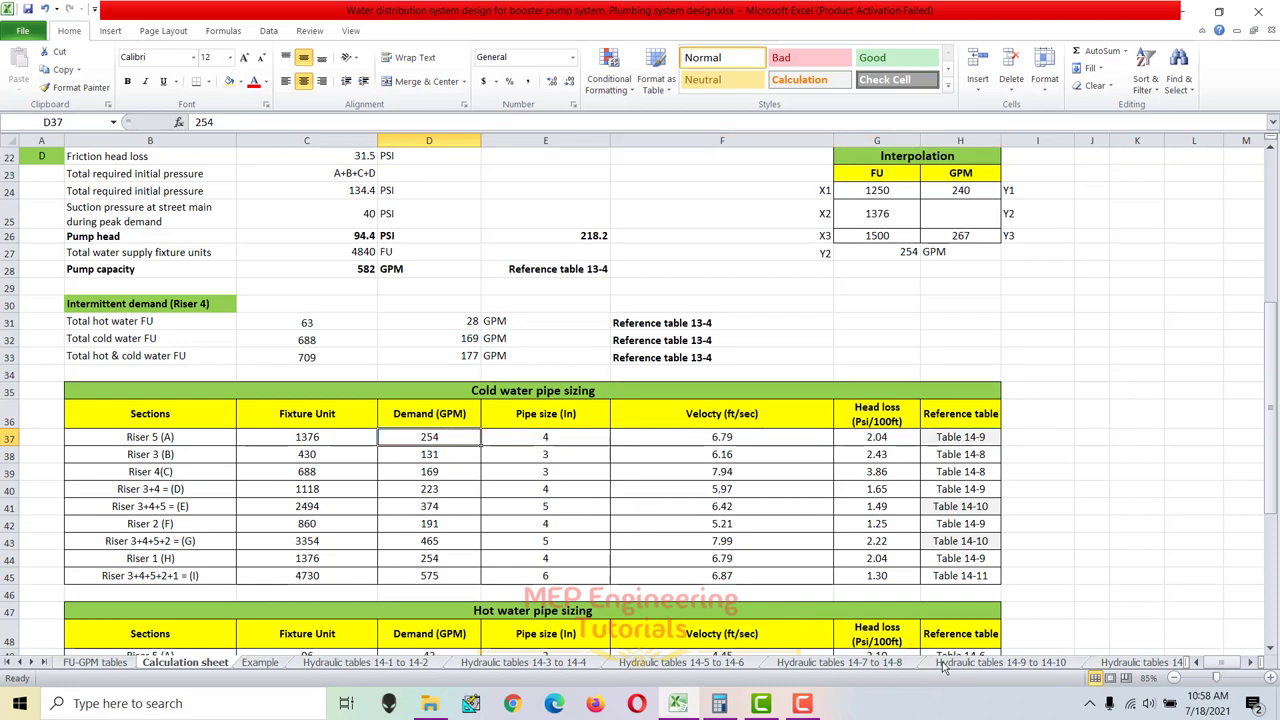
Check the pipe materials specified for the water service and distribution system, and consult the 4-inch pipe data in Table 14-9.
{"action": "left_click", "coordinate": [1000, 664]}
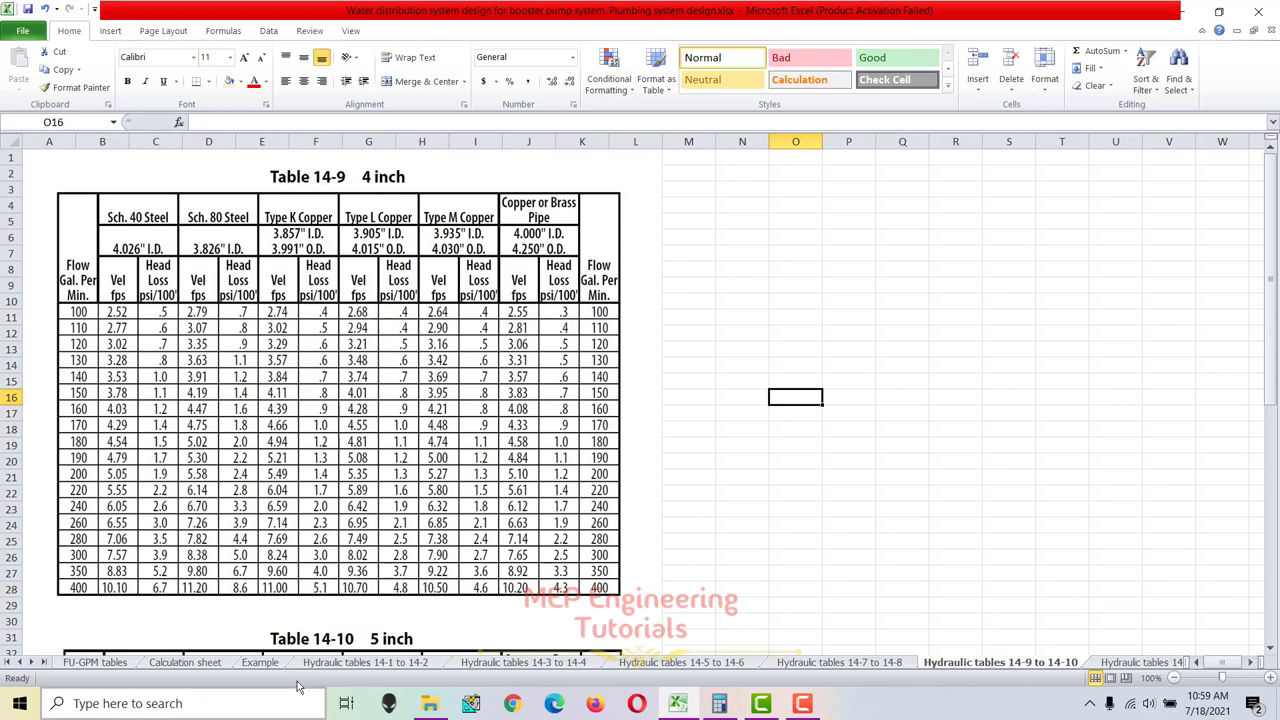
{"action": "left_click", "coordinate": [178, 663]}
{"action": "scroll", "coordinate": [268, 368], "scroll_direction": "up", "scroll_amount": 2}
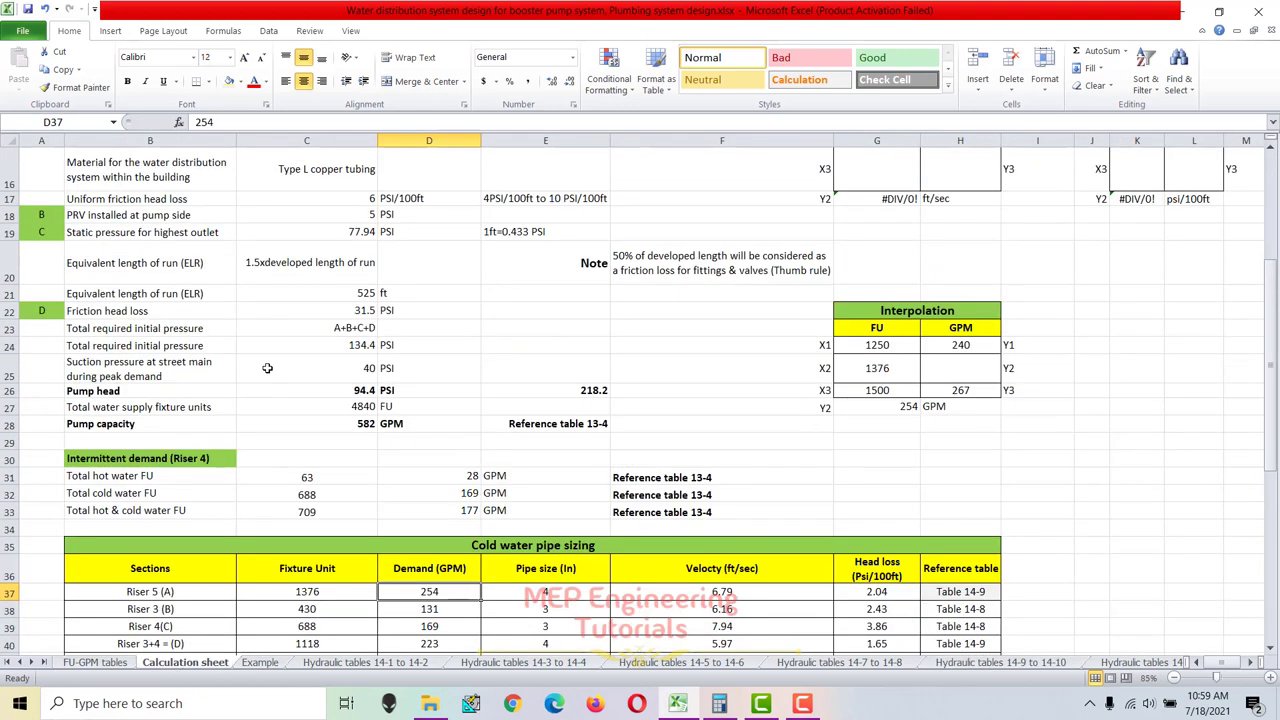
{"action": "scroll", "coordinate": [268, 368], "scroll_direction": "up", "scroll_amount": 2}
{"action": "left_click_drag", "start_coordinate": [110, 284], "coordinate": [440, 285]}
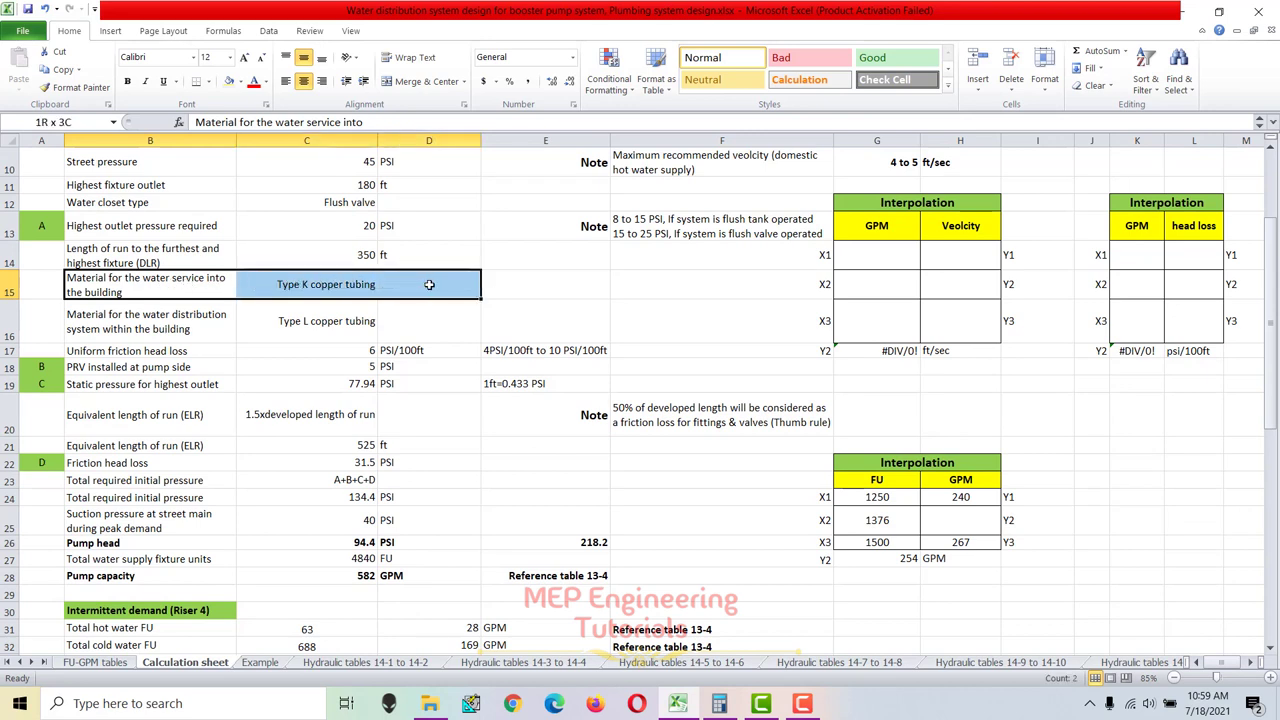
{"action": "left_click_drag", "start_coordinate": [164, 322], "coordinate": [424, 318]}
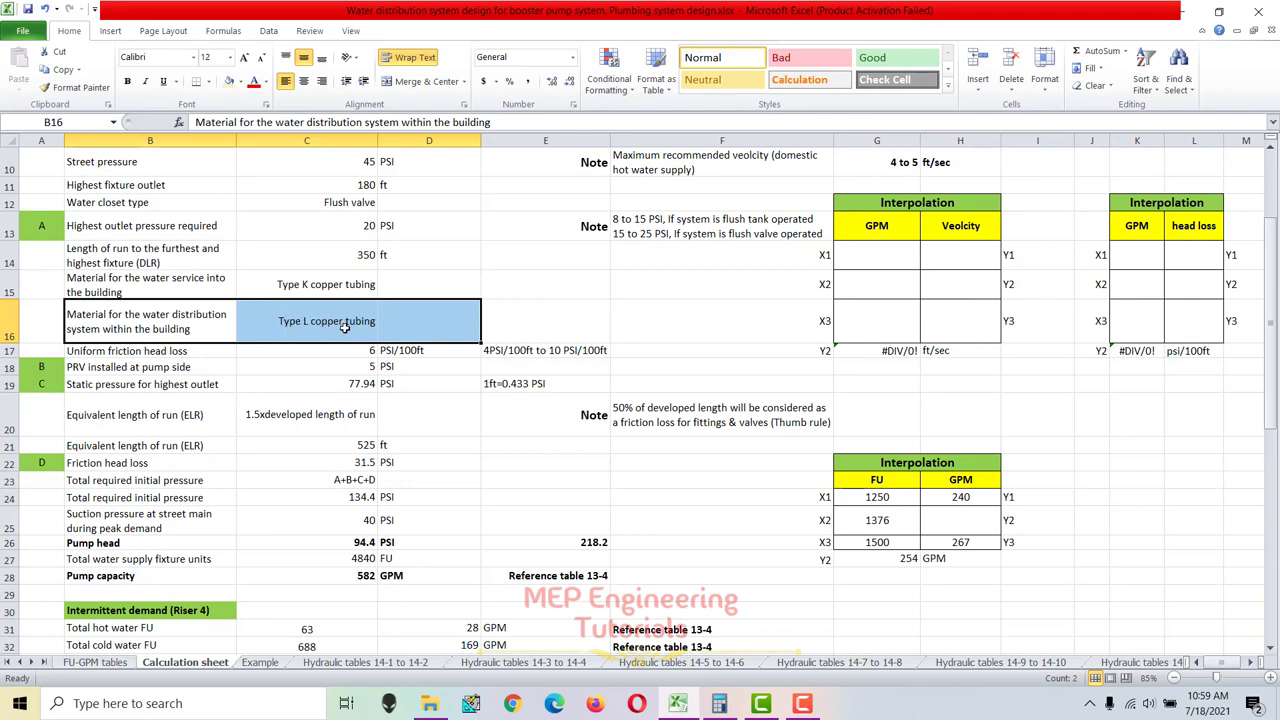
{"action": "scroll", "coordinate": [636, 641], "scroll_direction": "down", "scroll_amount": 5}
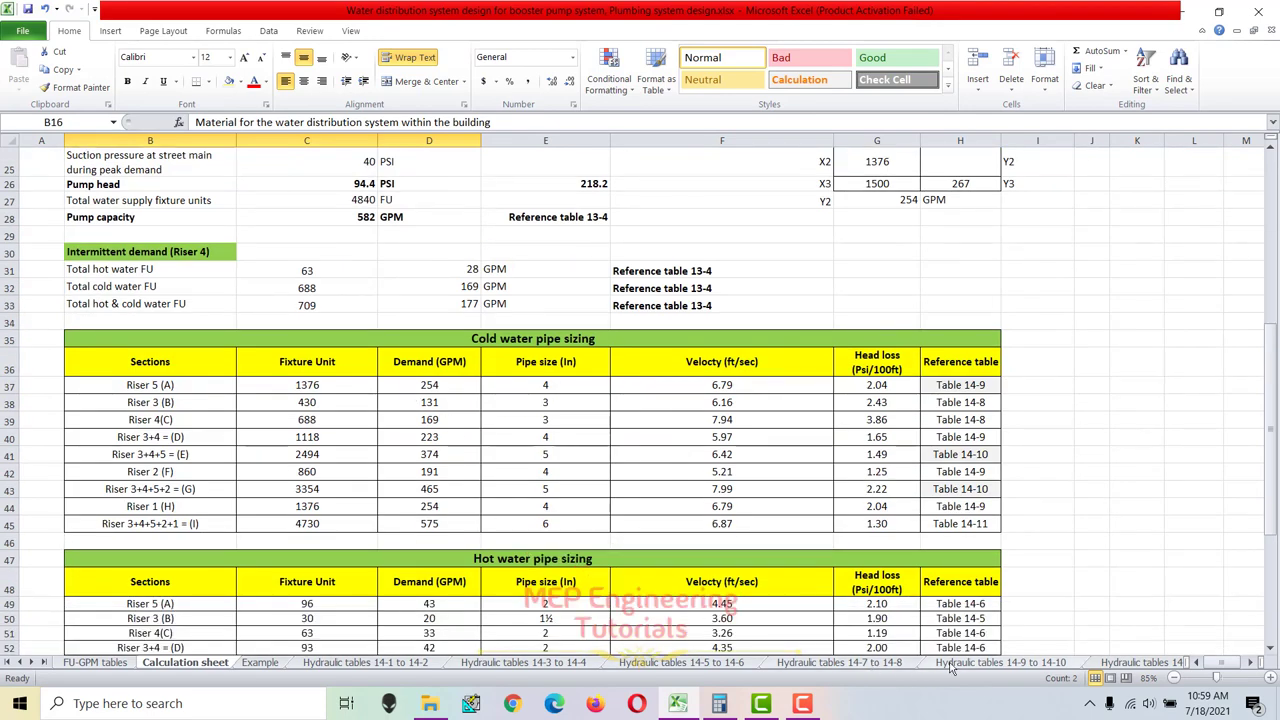
{"action": "left_click", "coordinate": [993, 662]}
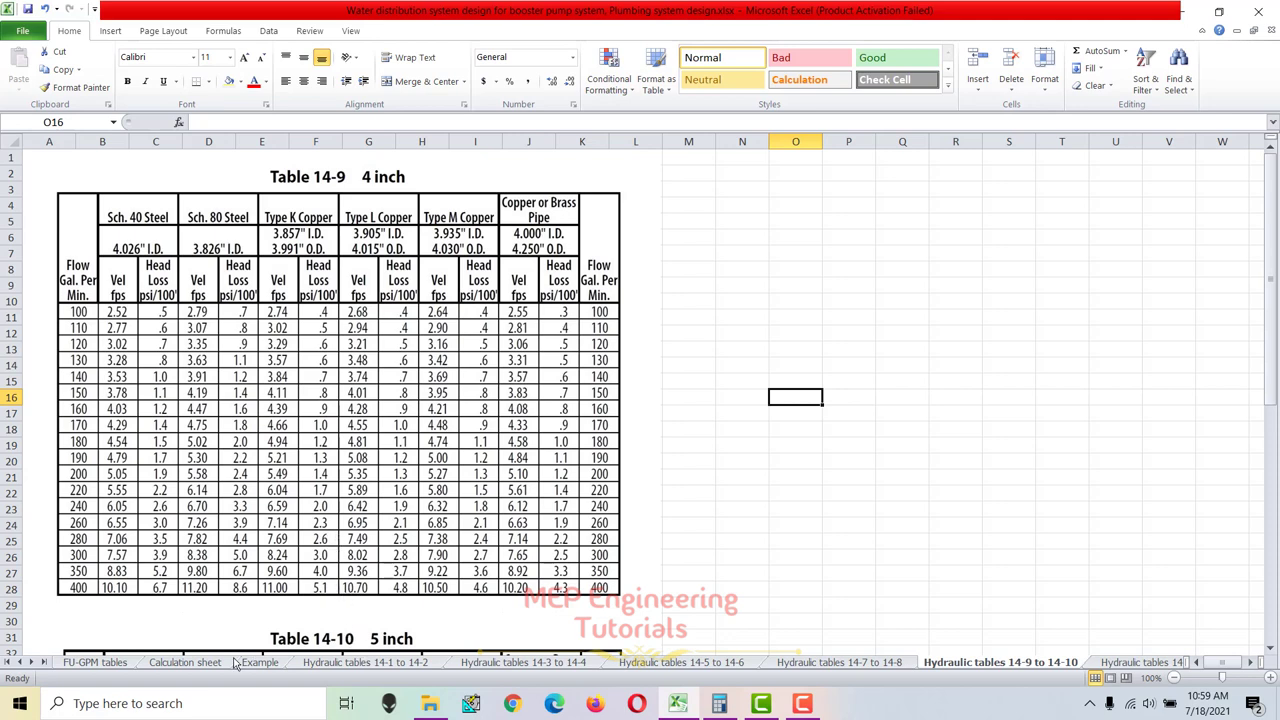
In the calculation sheet's GPM–velocity interpolation table, enter 6.42 as the Y1 velocity and 6.95 as the Y3 velocity.
{"action": "left_click", "coordinate": [199, 663]}
{"action": "scroll", "coordinate": [949, 282], "scroll_direction": "up", "scroll_amount": 5}
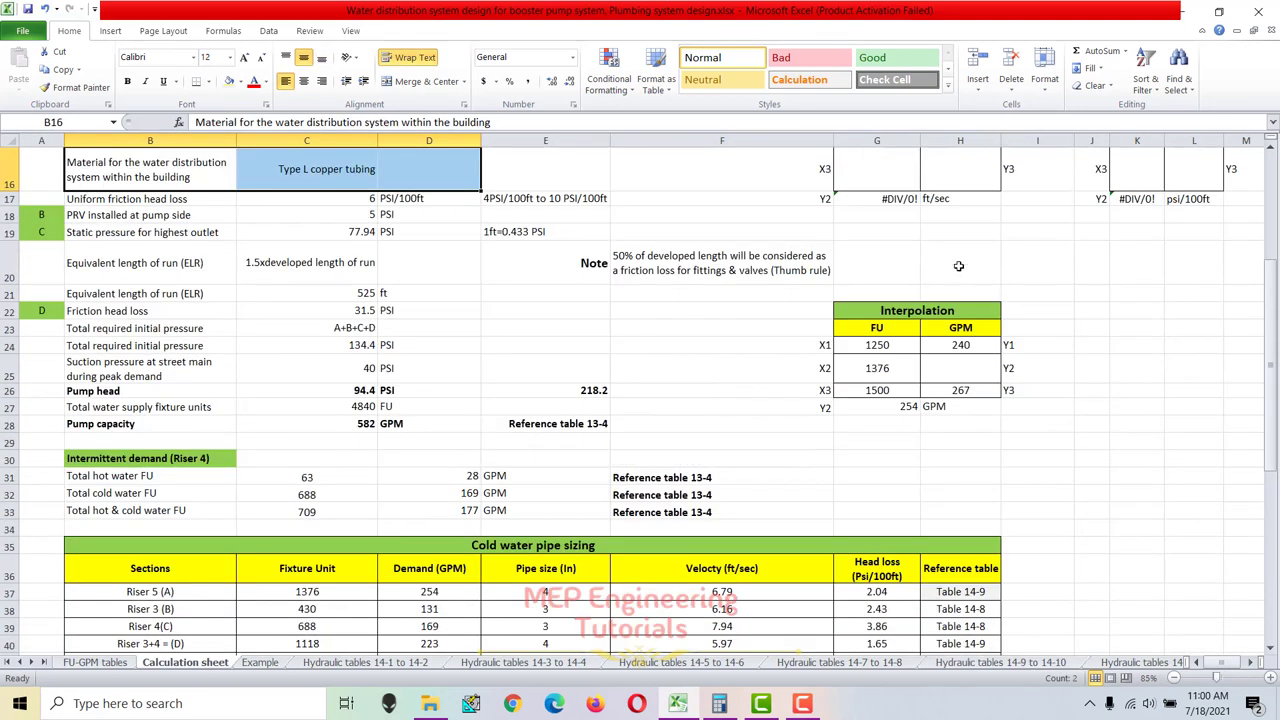
{"action": "left_click", "coordinate": [960, 255]}
{"action": "type", "text": "6.42"}
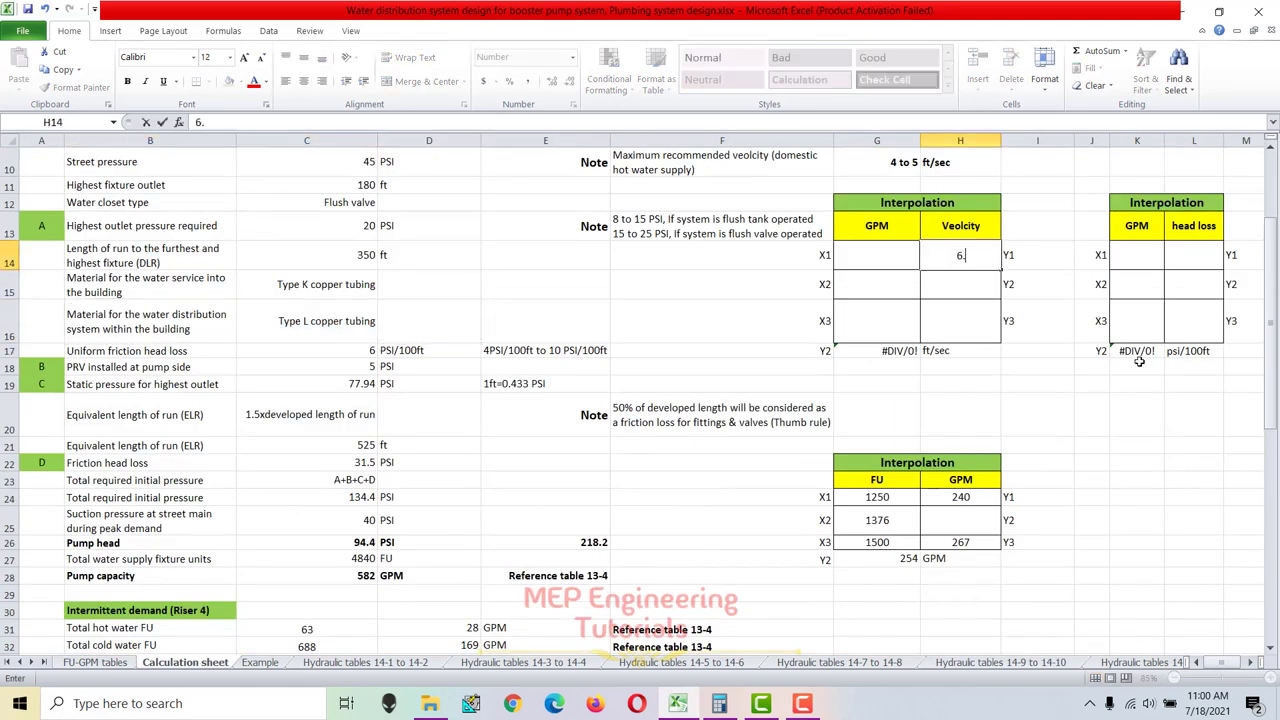
{"action": "key", "text": "Return"}
{"action": "key", "text": "Return"}
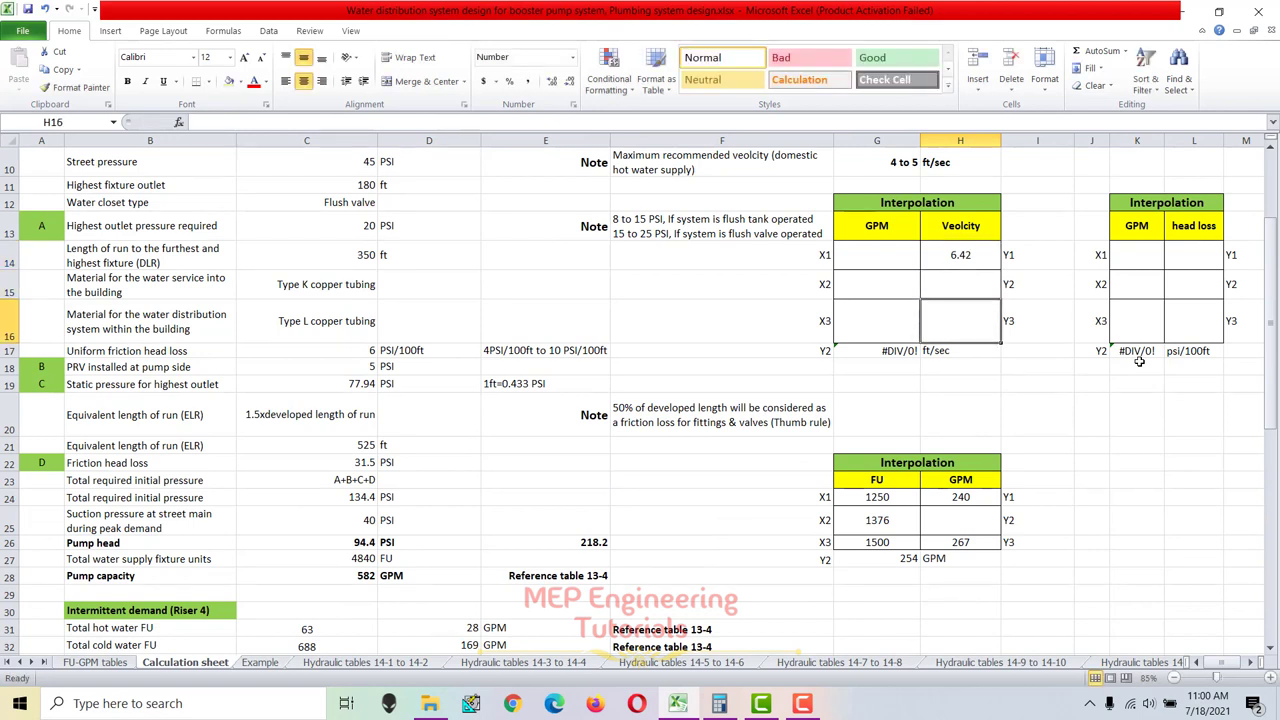
{"action": "type", "text": "6.95"}
Fill the GPM column of the velocity interpolation table with 240 for X1, 254 for X2 and 260 for X3.
{"action": "key", "text": "Left"}
{"action": "key", "text": "Up"}
{"action": "key", "text": "Up"}
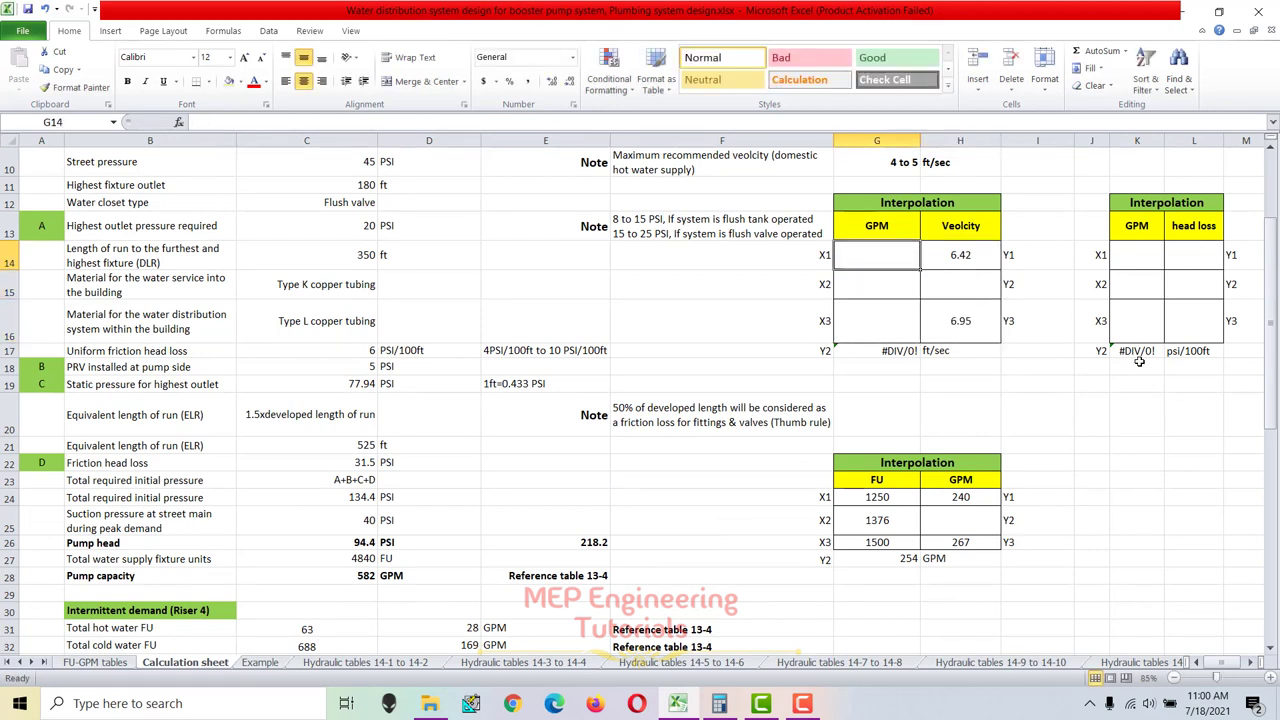
{"action": "type", "text": "240"}
{"action": "key", "text": "Return"}
{"action": "key", "text": "Return"}
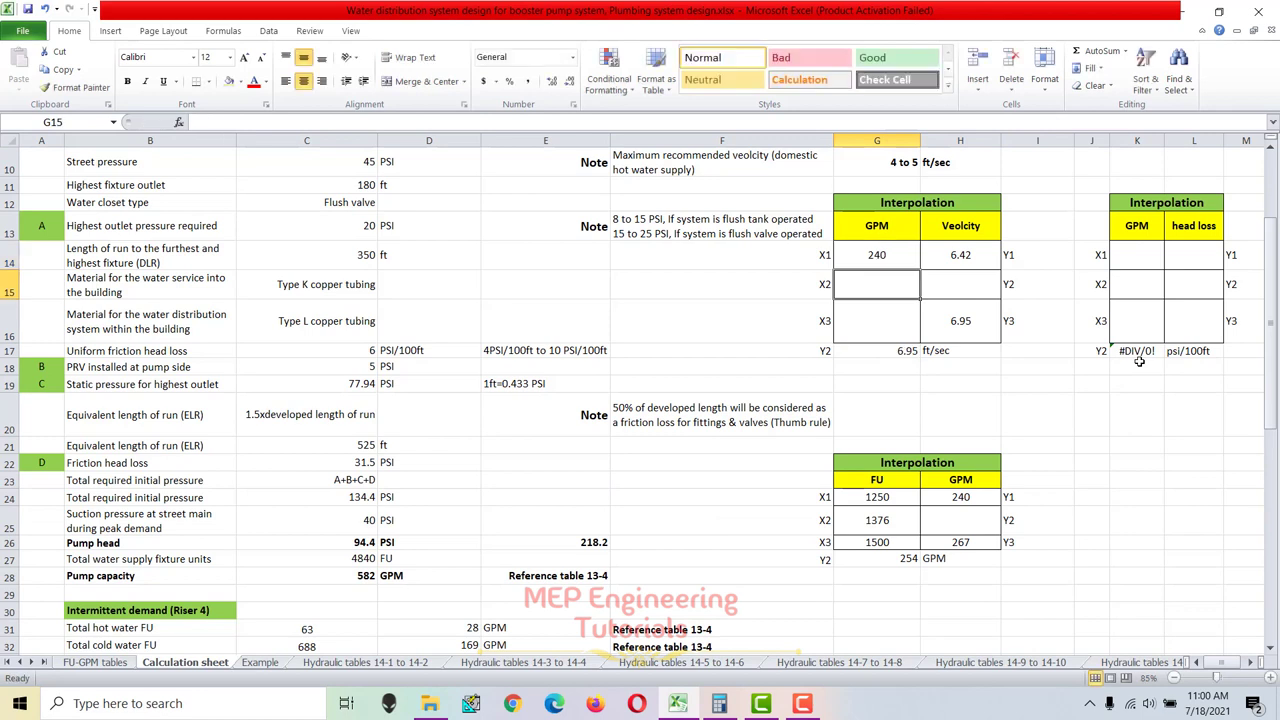
{"action": "type", "text": "260"}
{"action": "key", "text": "Up"}
{"action": "type", "text": "2"}
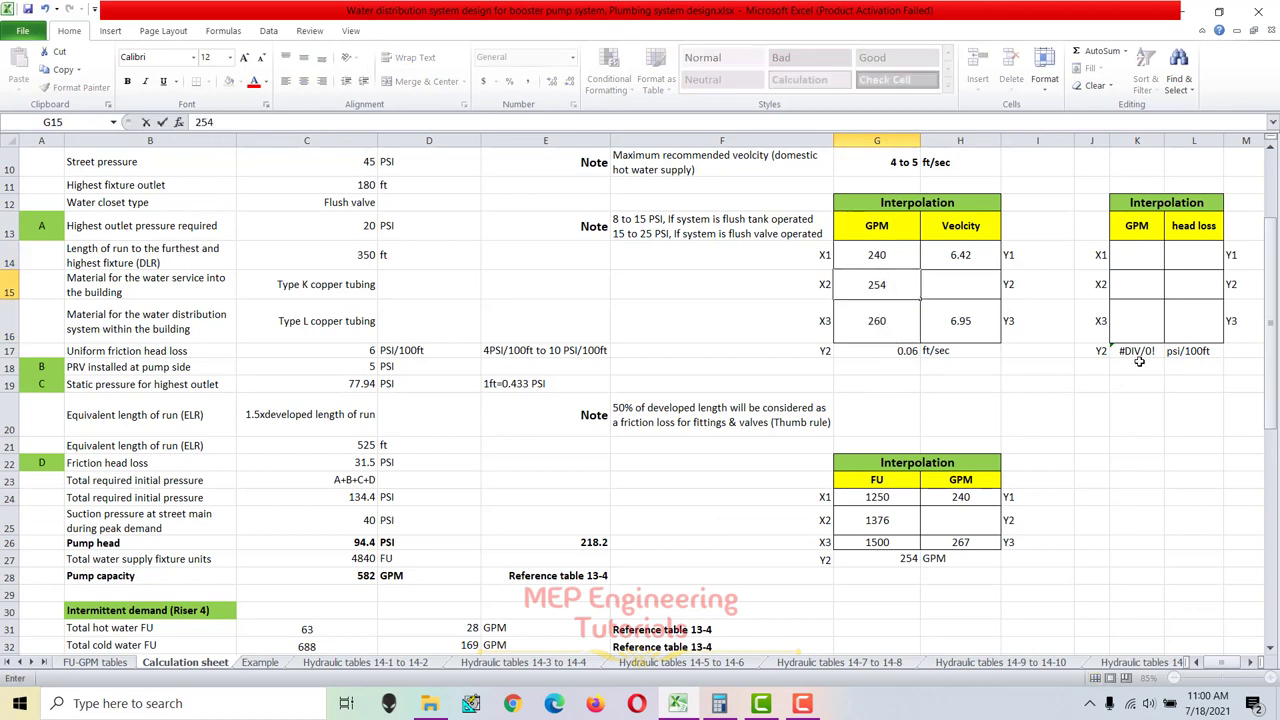
{"action": "key", "text": "Right"}
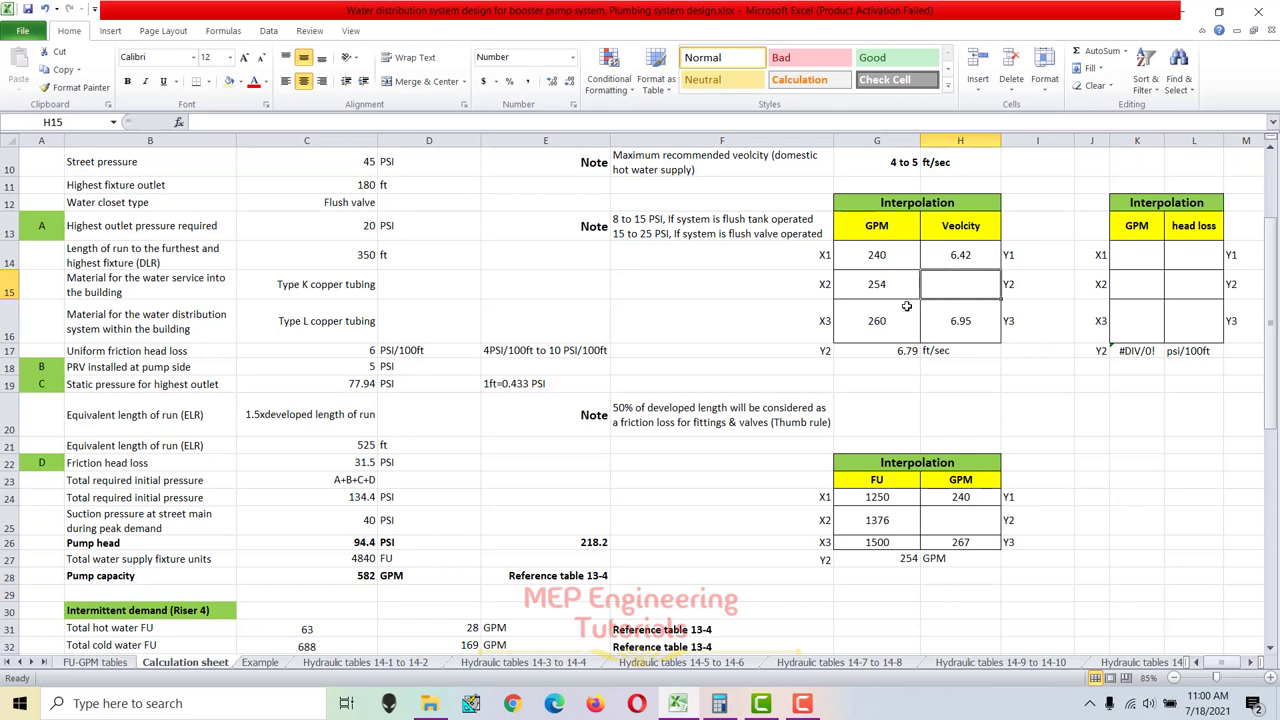
Compare the interpolated velocity with Riser 5 (A)'s velocity and the maximum recommended velocity for domestic cold water supply.
{"action": "left_click_drag", "start_coordinate": [869, 288], "coordinate": [932, 289]}
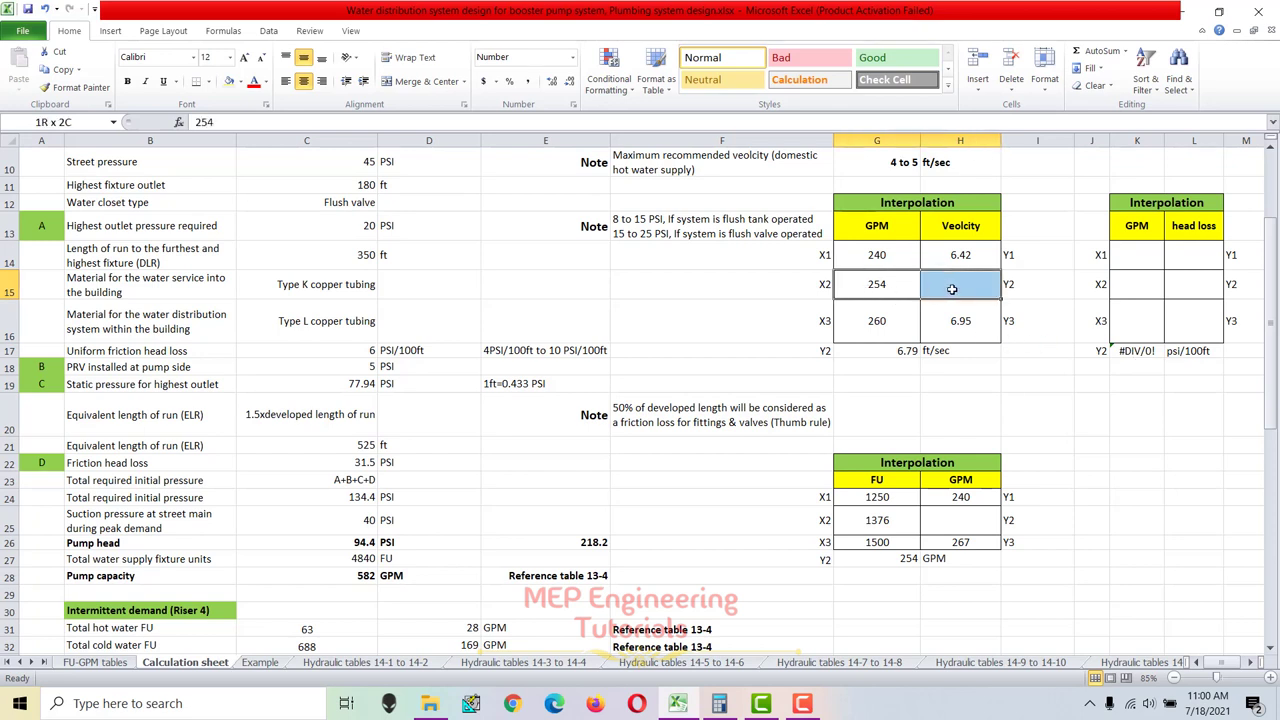
{"action": "left_click_drag", "start_coordinate": [820, 353], "coordinate": [935, 355]}
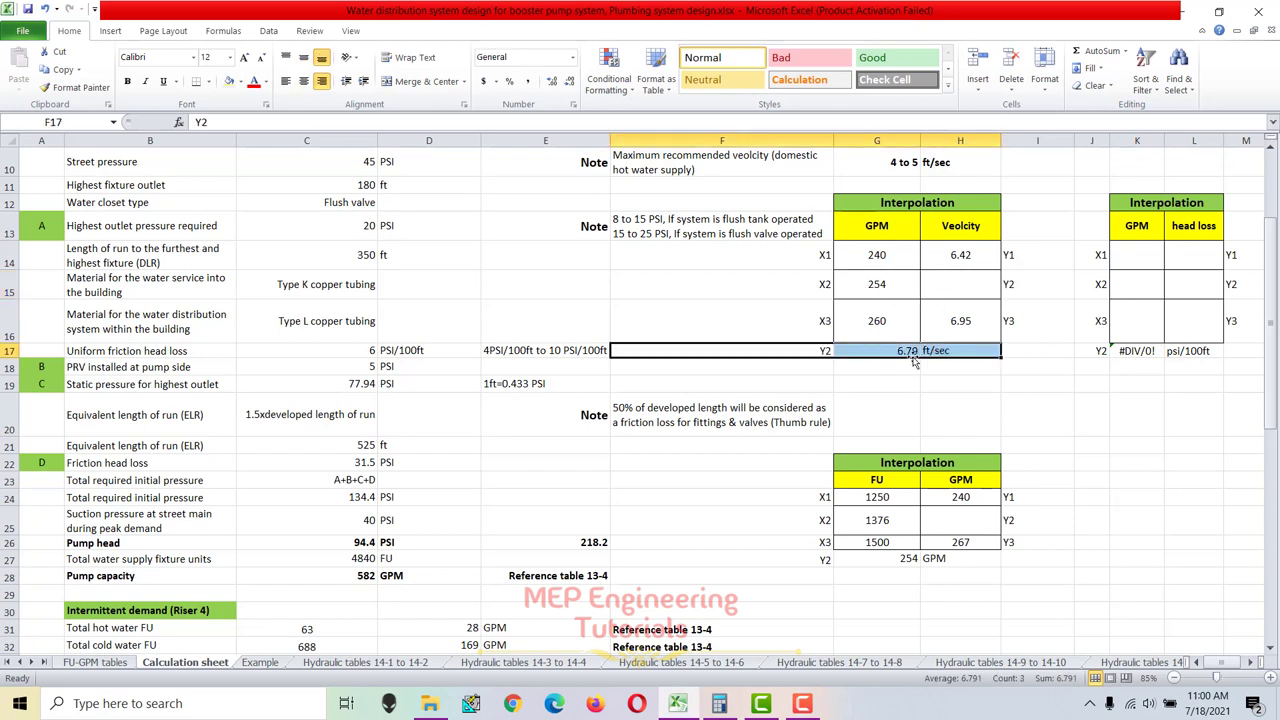
{"action": "scroll", "coordinate": [914, 442], "scroll_direction": "down", "scroll_amount": 4}
{"action": "left_click", "coordinate": [752, 440]}
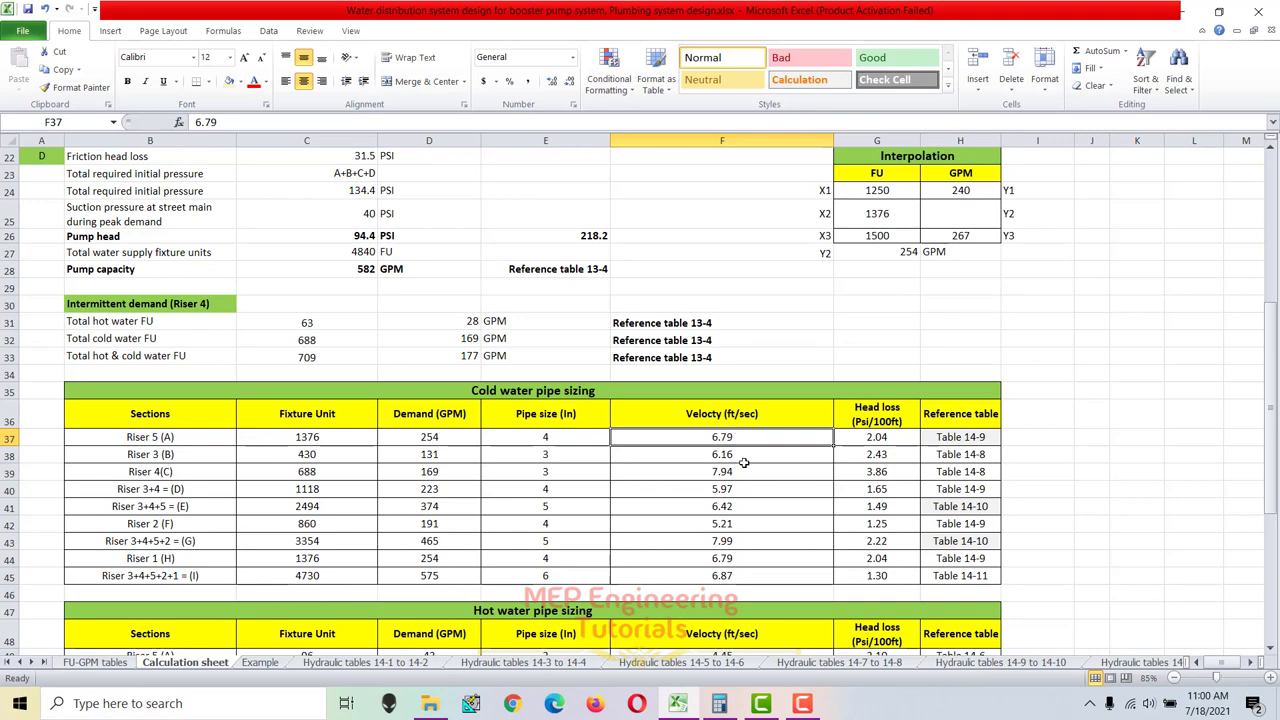
{"action": "scroll", "coordinate": [744, 463], "scroll_direction": "up", "scroll_amount": 7}
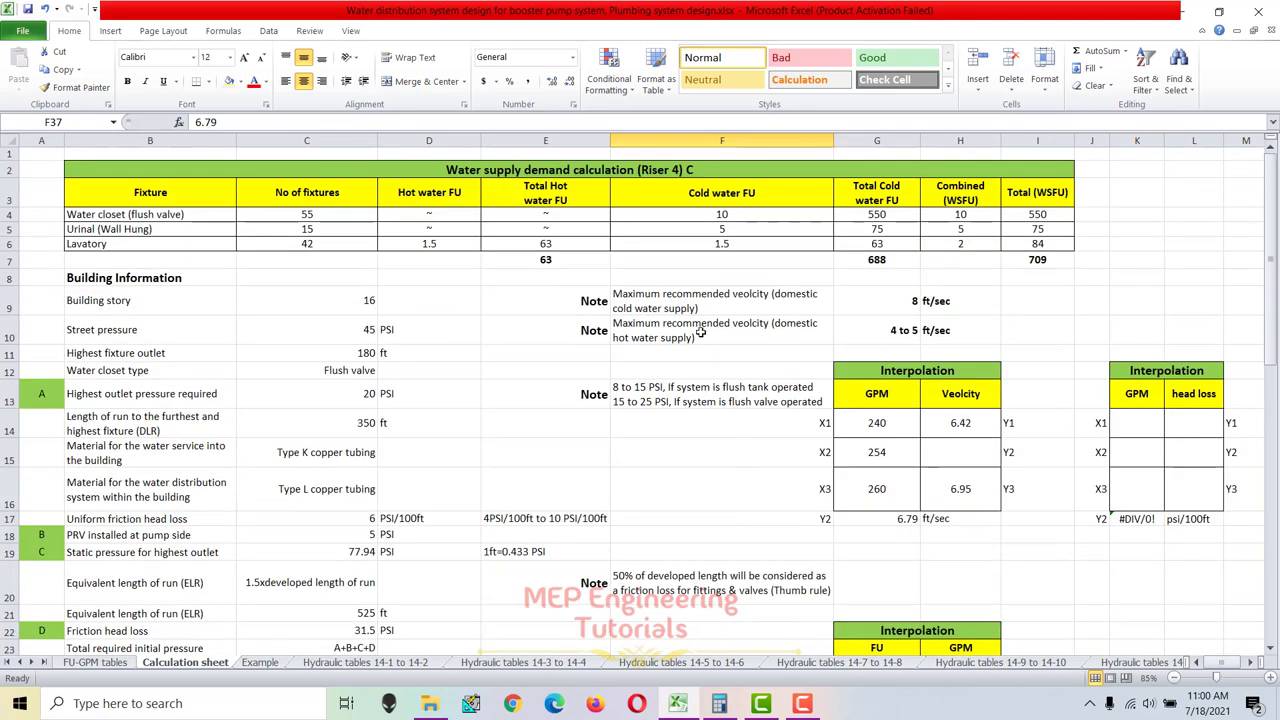
{"action": "left_click_drag", "start_coordinate": [575, 297], "coordinate": [945, 300]}
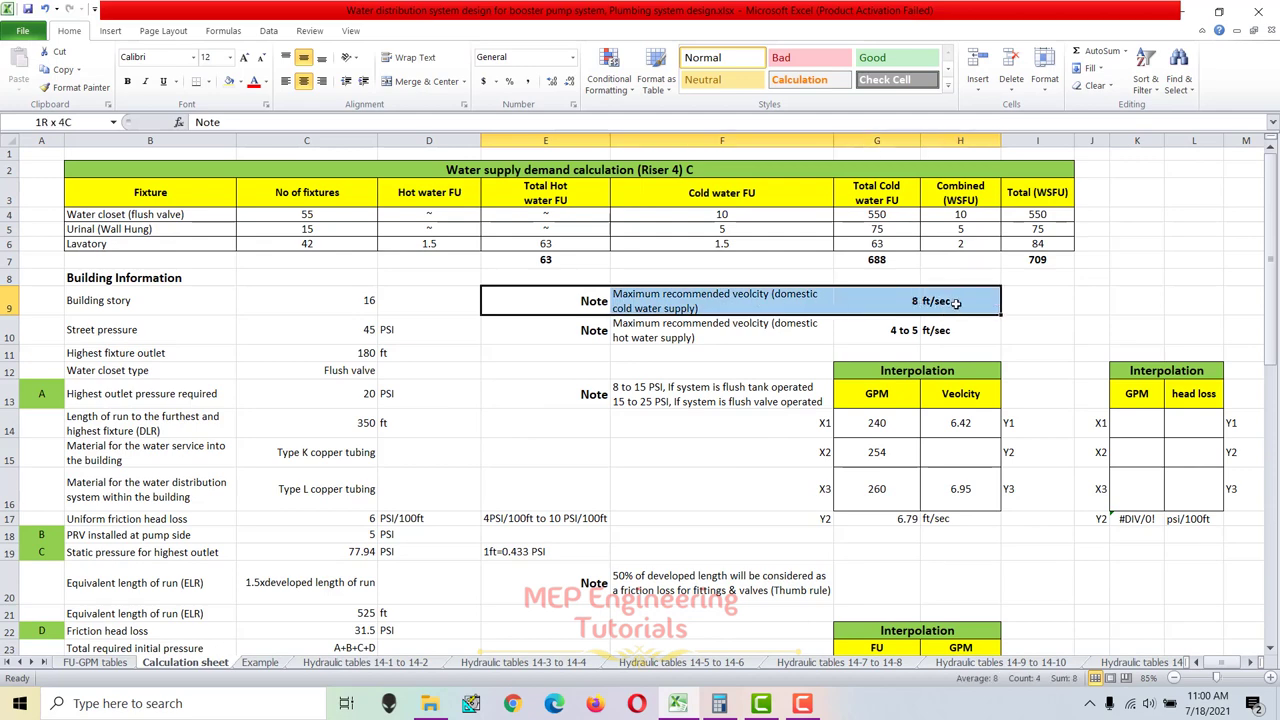
{"action": "scroll", "coordinate": [947, 383], "scroll_direction": "down", "scroll_amount": 4}
{"action": "scroll", "coordinate": [947, 383], "scroll_direction": "down", "scroll_amount": 3}
{"action": "left_click", "coordinate": [735, 440]}
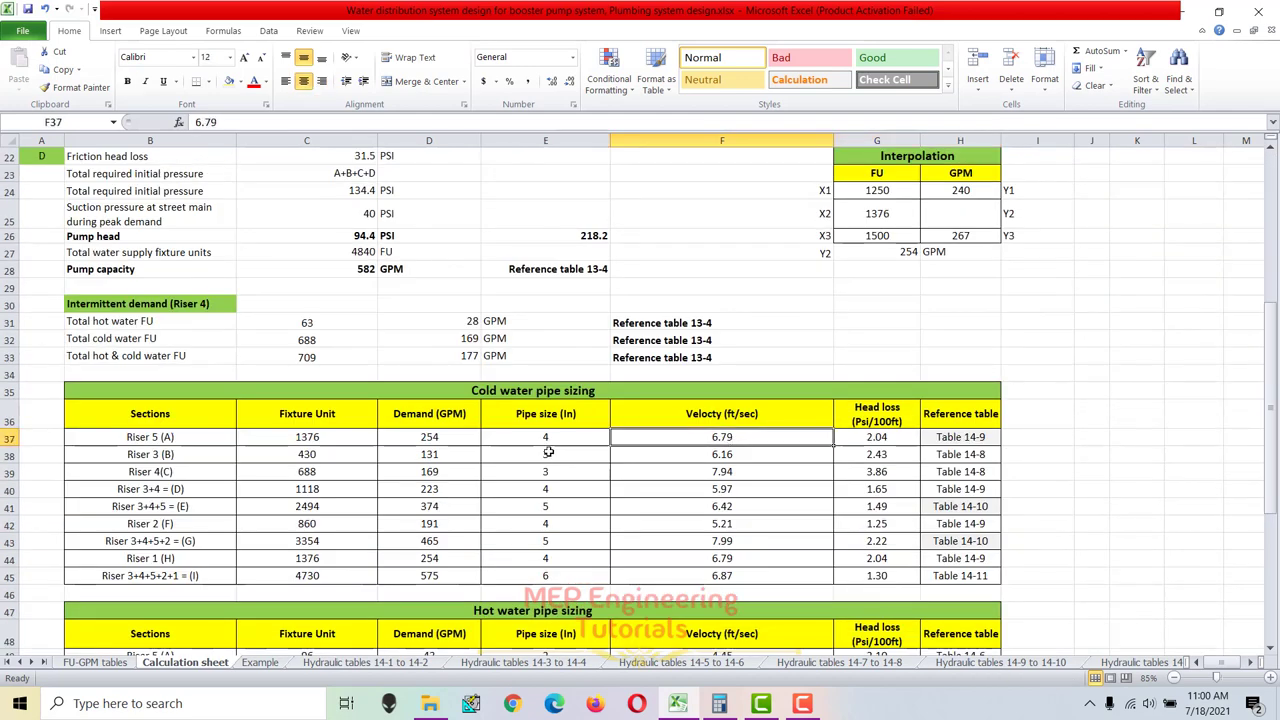
Review Riser 5 (A)'s pipe size and check its head loss against the uniform friction head loss in the building information.
{"action": "left_click", "coordinate": [543, 439]}
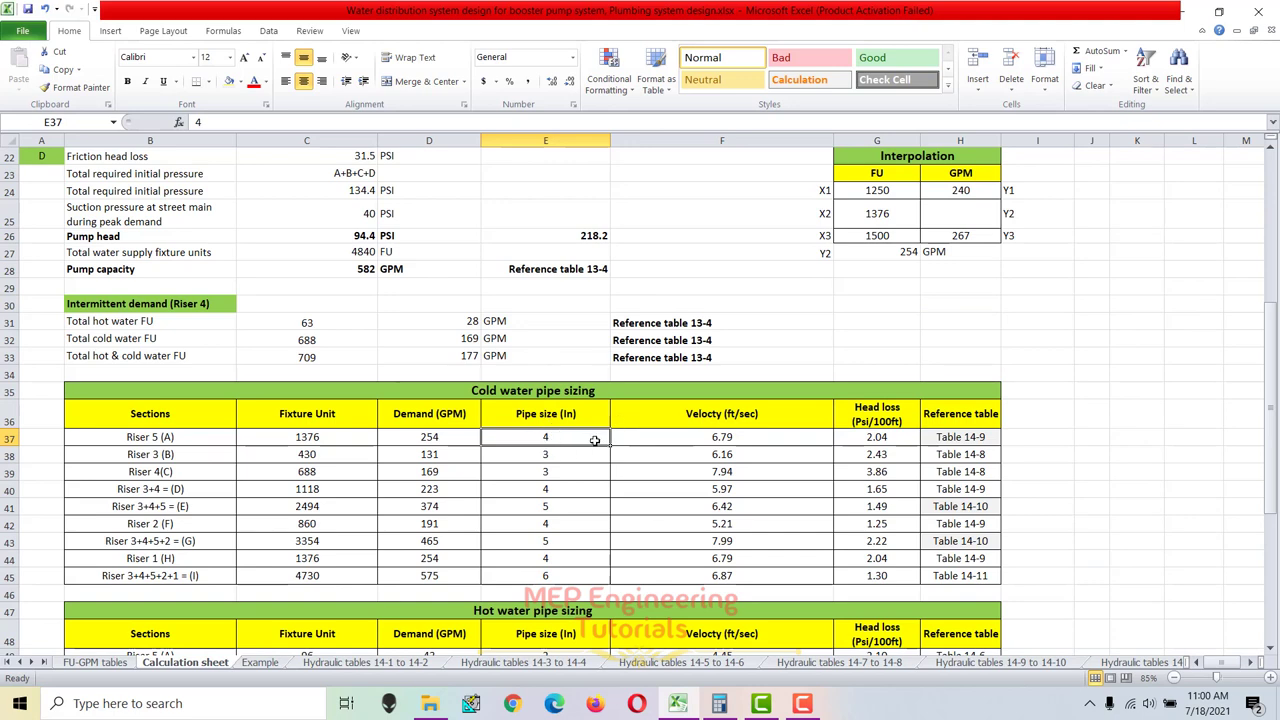
{"action": "left_click", "coordinate": [868, 438]}
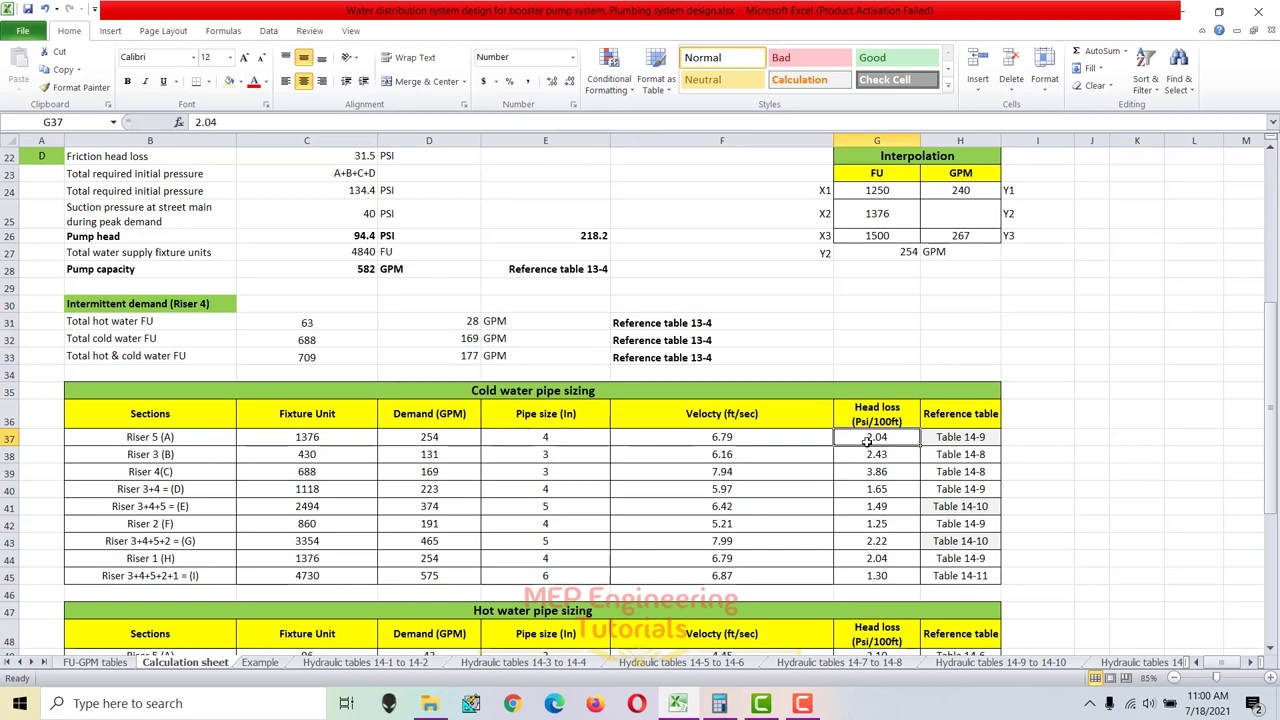
{"action": "scroll", "coordinate": [868, 450], "scroll_direction": "up", "scroll_amount": 3}
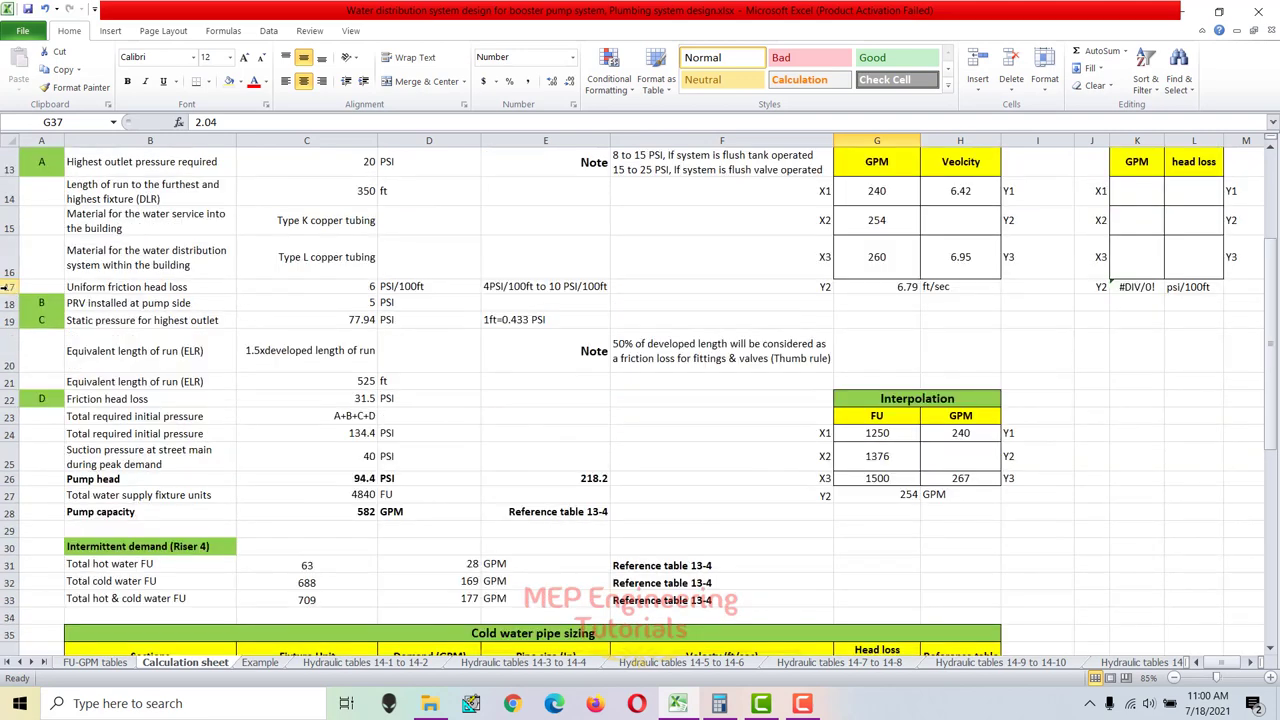
{"action": "left_click", "coordinate": [6, 287]}
{"action": "scroll", "coordinate": [676, 520], "scroll_direction": "down", "scroll_amount": 3}
{"action": "left_click", "coordinate": [872, 437]}
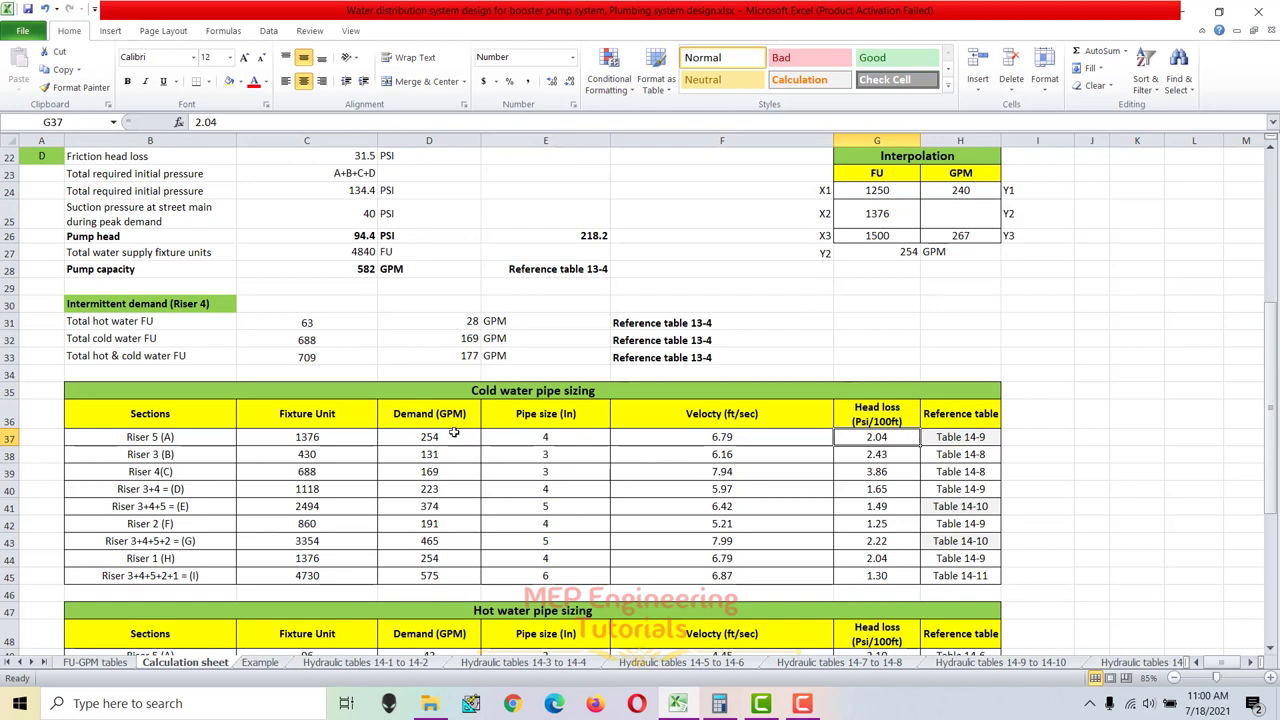
Copy the velocity interpolation table's GPM values 240, 254 and 260 into the GPM column of the head loss interpolation table.
{"action": "left_click", "coordinate": [8, 437]}
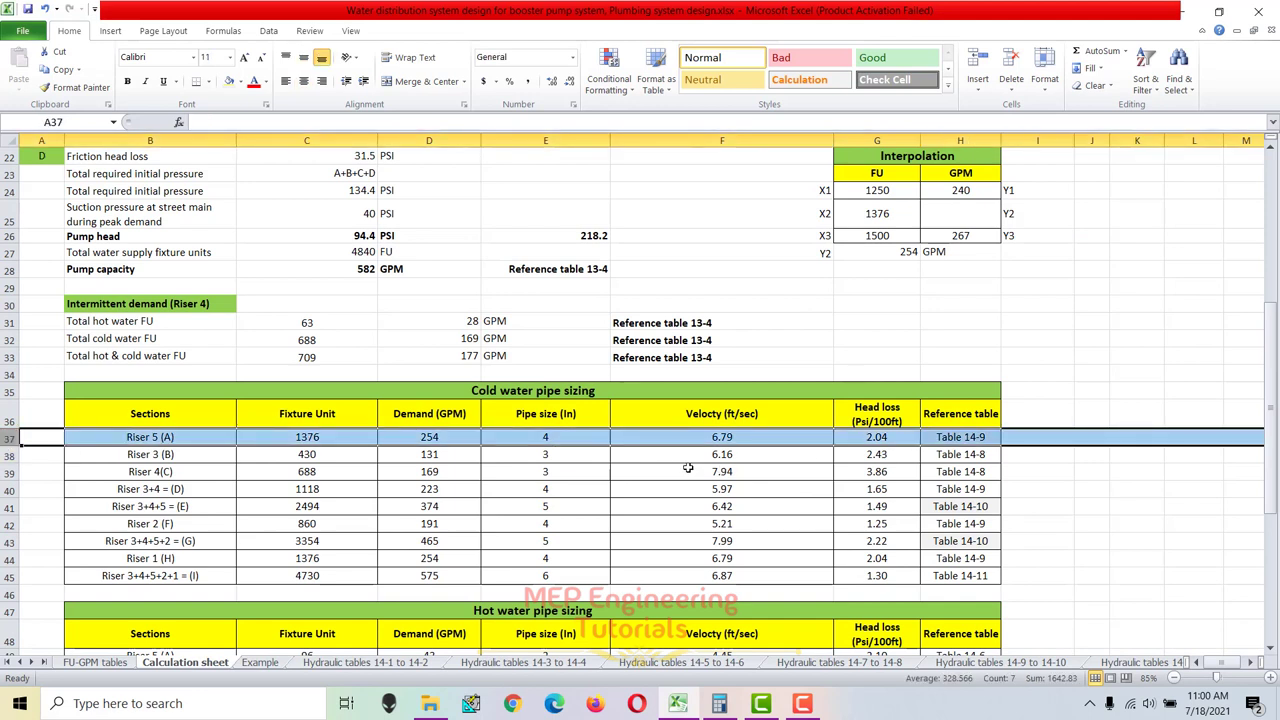
{"action": "left_click", "coordinate": [882, 437]}
{"action": "scroll", "coordinate": [900, 560], "scroll_direction": "up", "scroll_amount": 4}
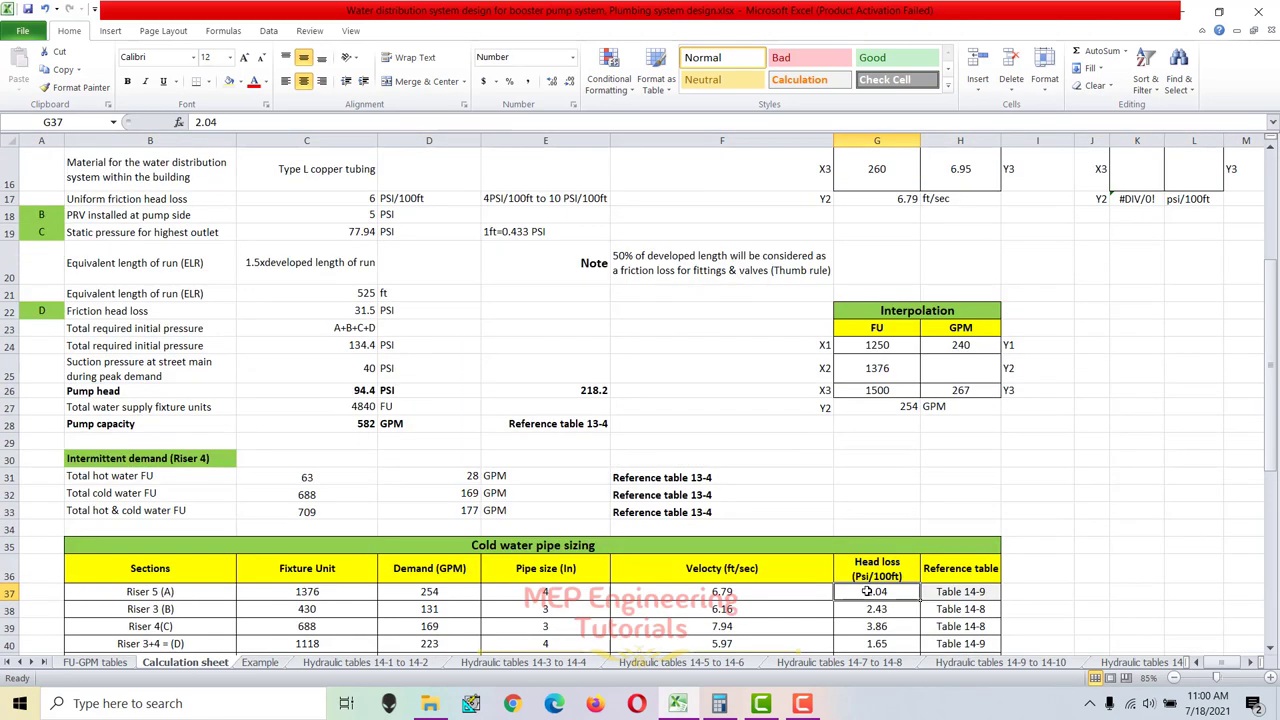
{"action": "left_click_drag", "start_coordinate": [886, 256], "coordinate": [894, 314]}
{"action": "key", "text": "ctrl+c"}
{"action": "left_click", "coordinate": [1142, 260]}
{"action": "key", "text": "ctrl+v"}
{"action": "key", "text": "Right"}
{"action": "key", "text": "Escape"}
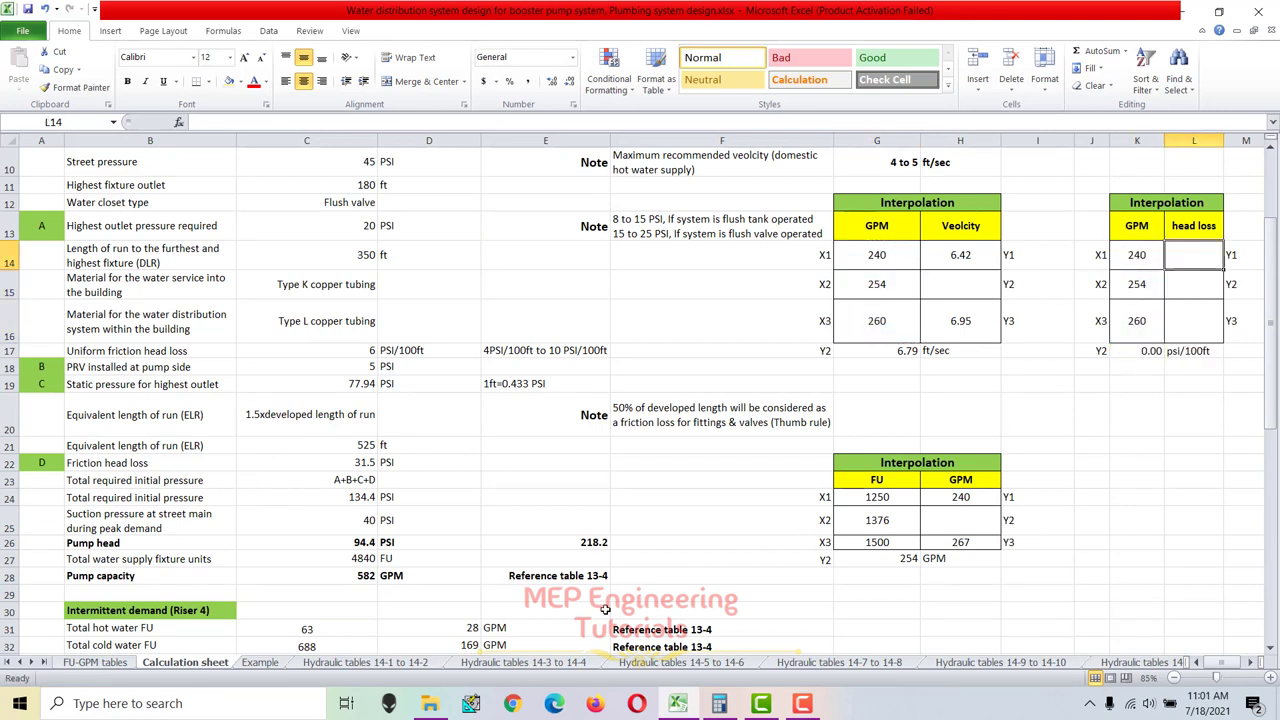
Look up the Type L copper head losses in Table 14-9 and enter 1.9 for Y1 and 2.1 for Y3 in the head loss interpolation table.
{"action": "scroll", "coordinate": [743, 579], "scroll_direction": "down", "scroll_amount": 4}
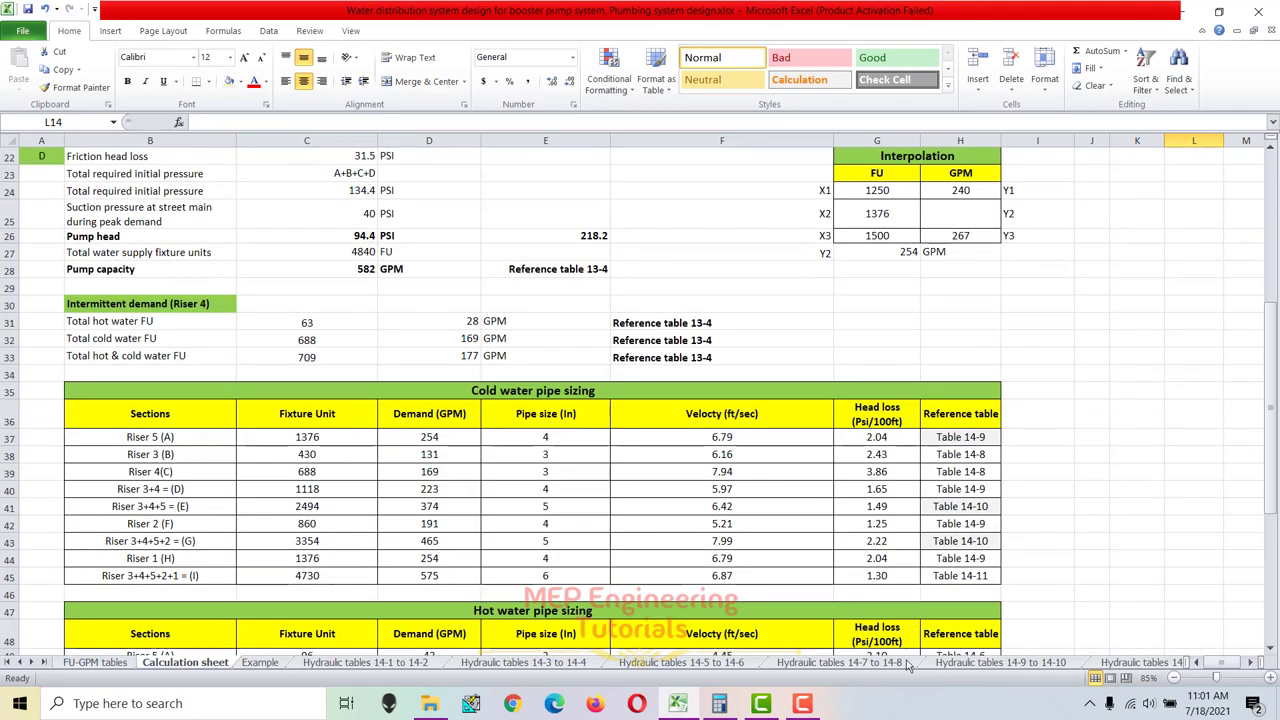
{"action": "left_click", "coordinate": [1000, 662]}
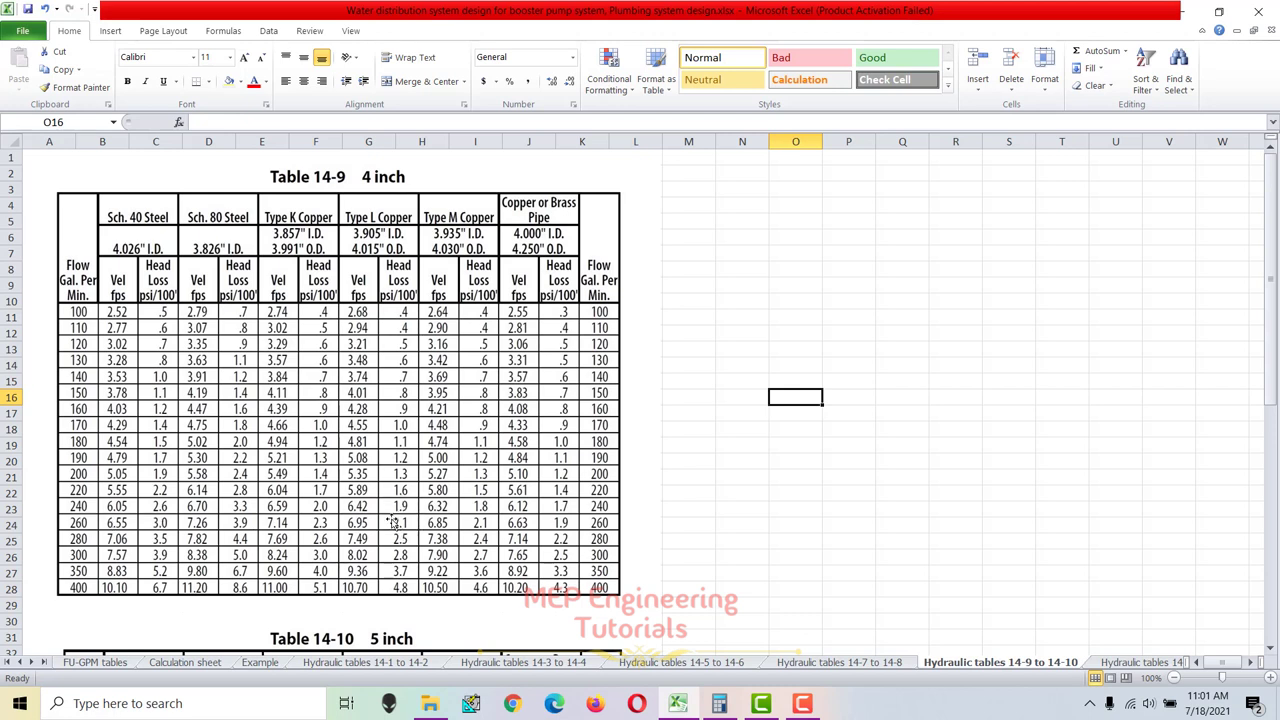
{"action": "left_click", "coordinate": [196, 664]}
{"action": "scroll", "coordinate": [995, 328], "scroll_direction": "up", "scroll_amount": 3}
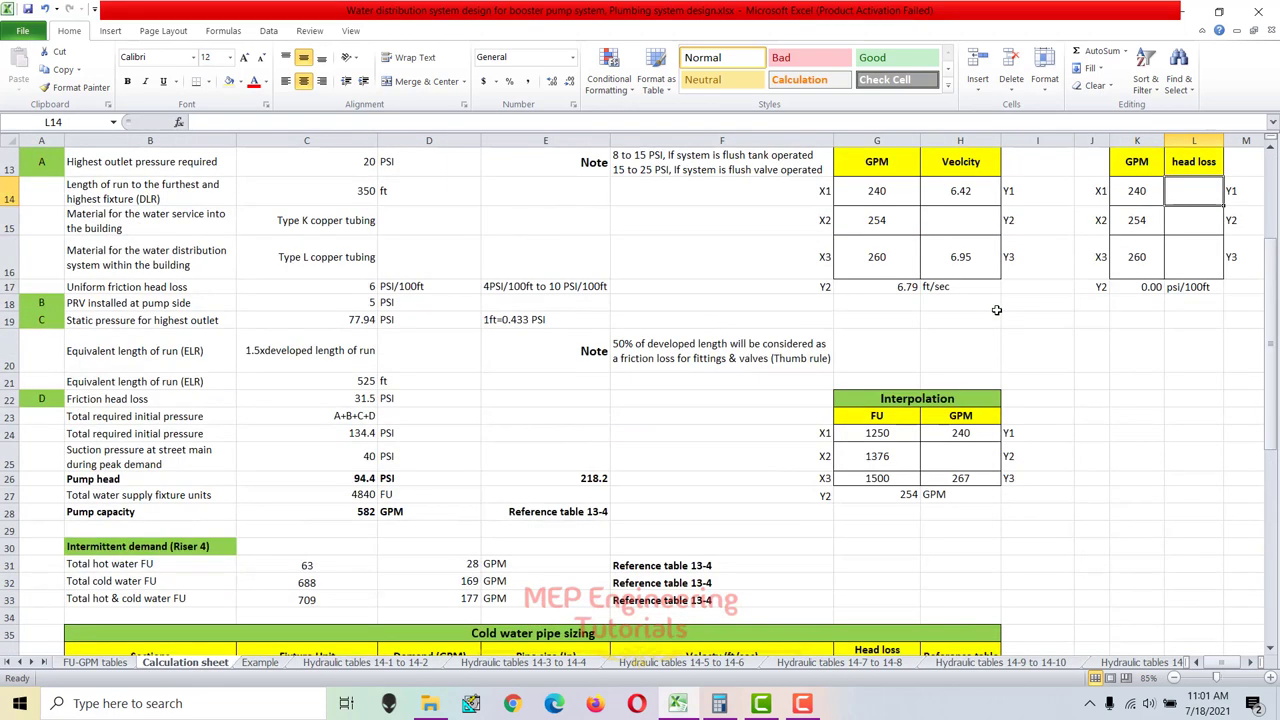
{"action": "type", "text": "1.9"}
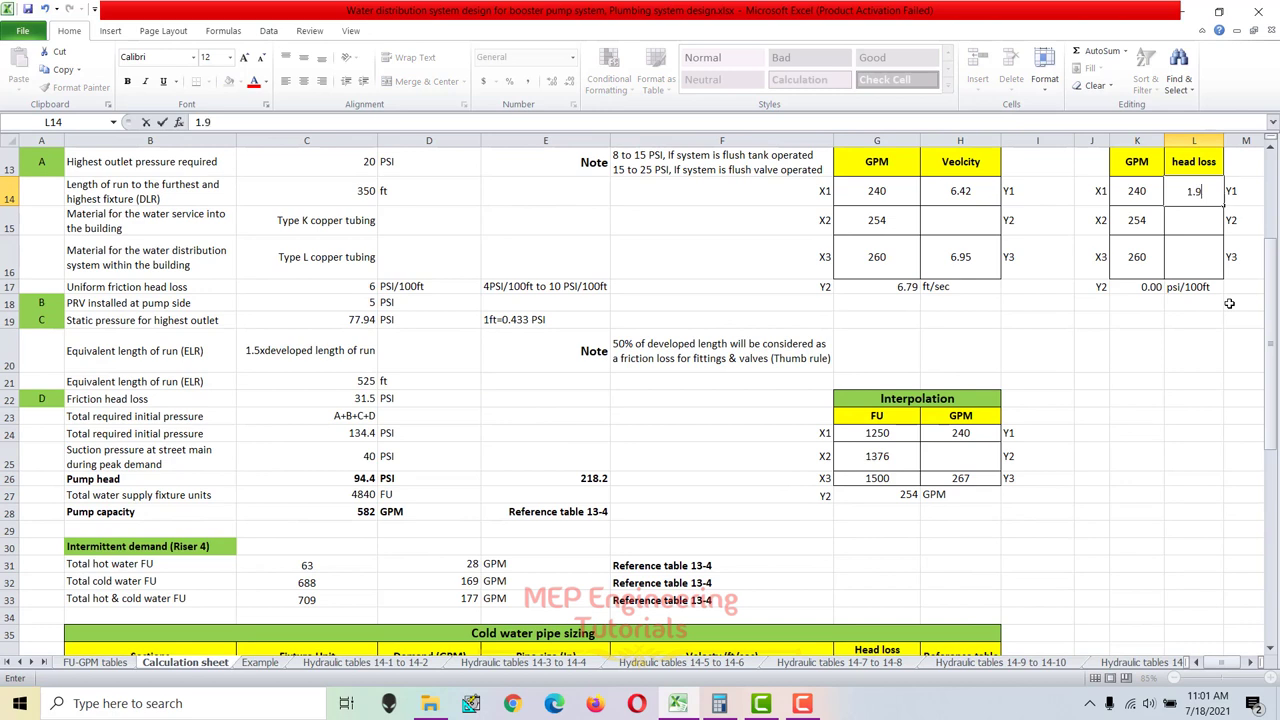
{"action": "key", "text": "Return"}
{"action": "key", "text": "Return"}
{"action": "type", "text": "2.1"}
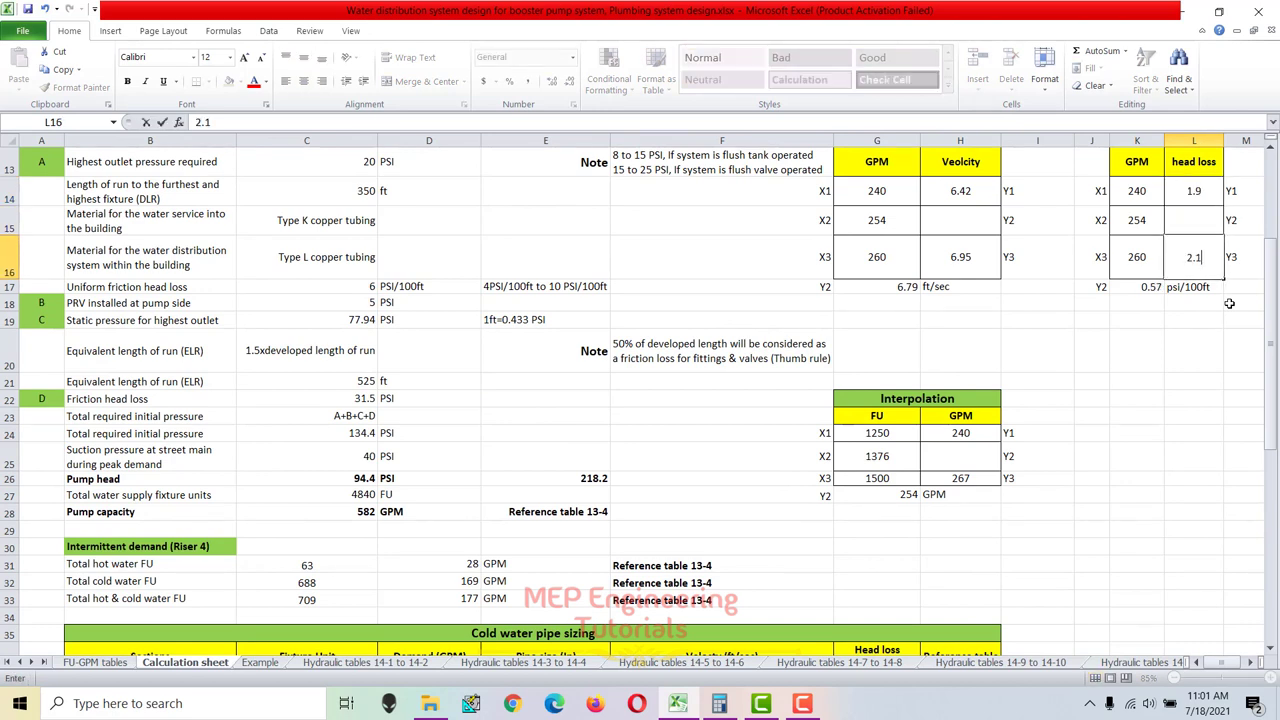
{"action": "key", "text": "Up"}
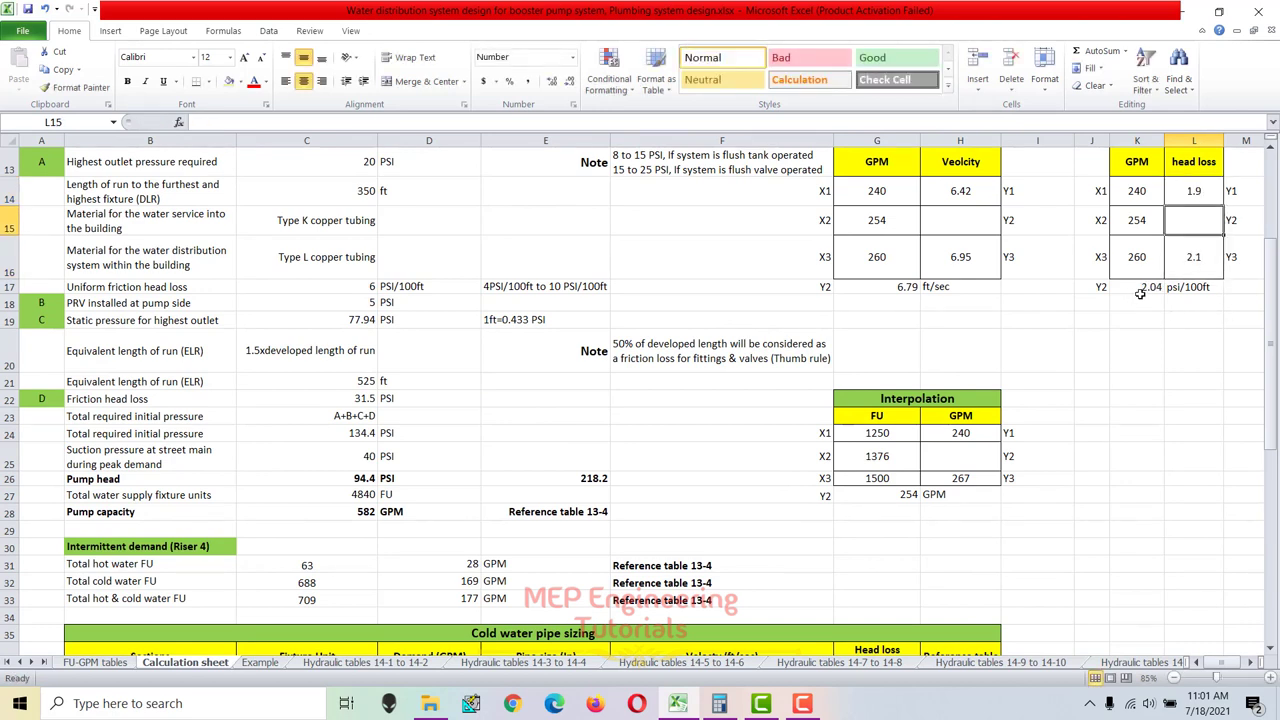
Compare the interpolated head loss with Riser 5 (A)'s head loss, and review that riser's full row including its reference table.
{"action": "scroll", "coordinate": [1138, 337], "scroll_direction": "down", "scroll_amount": 3}
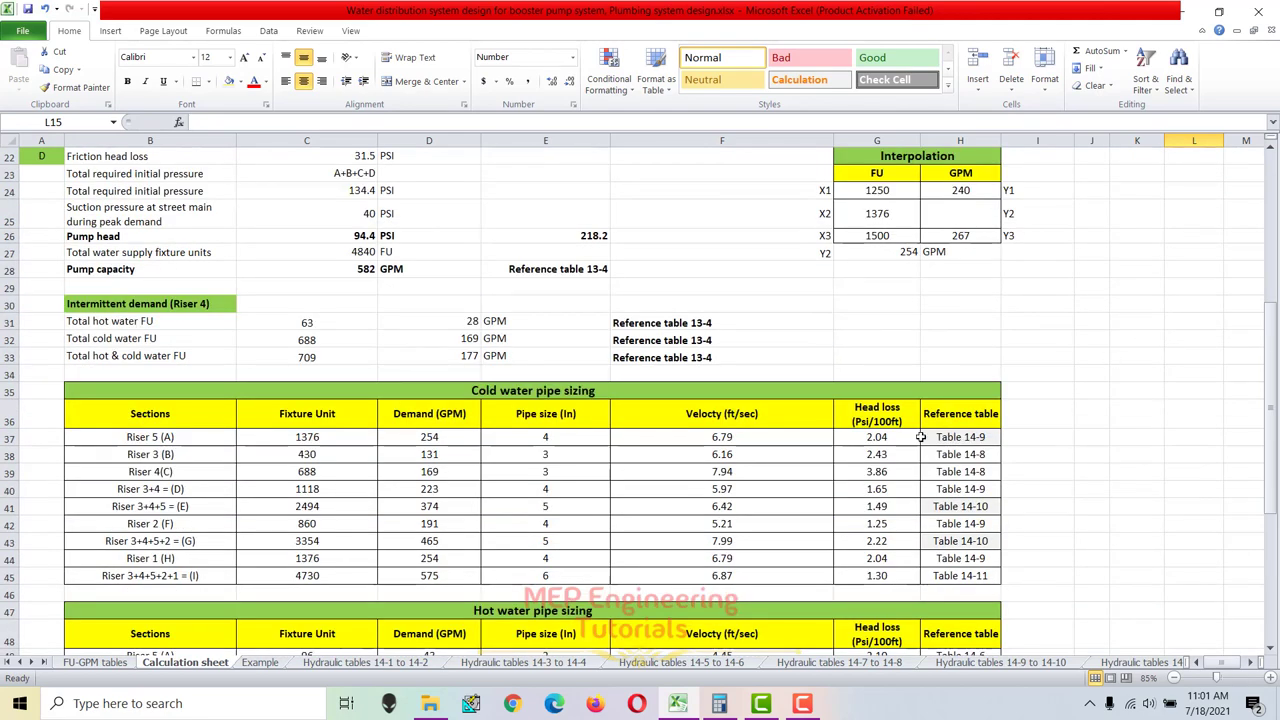
{"action": "left_click", "coordinate": [872, 439]}
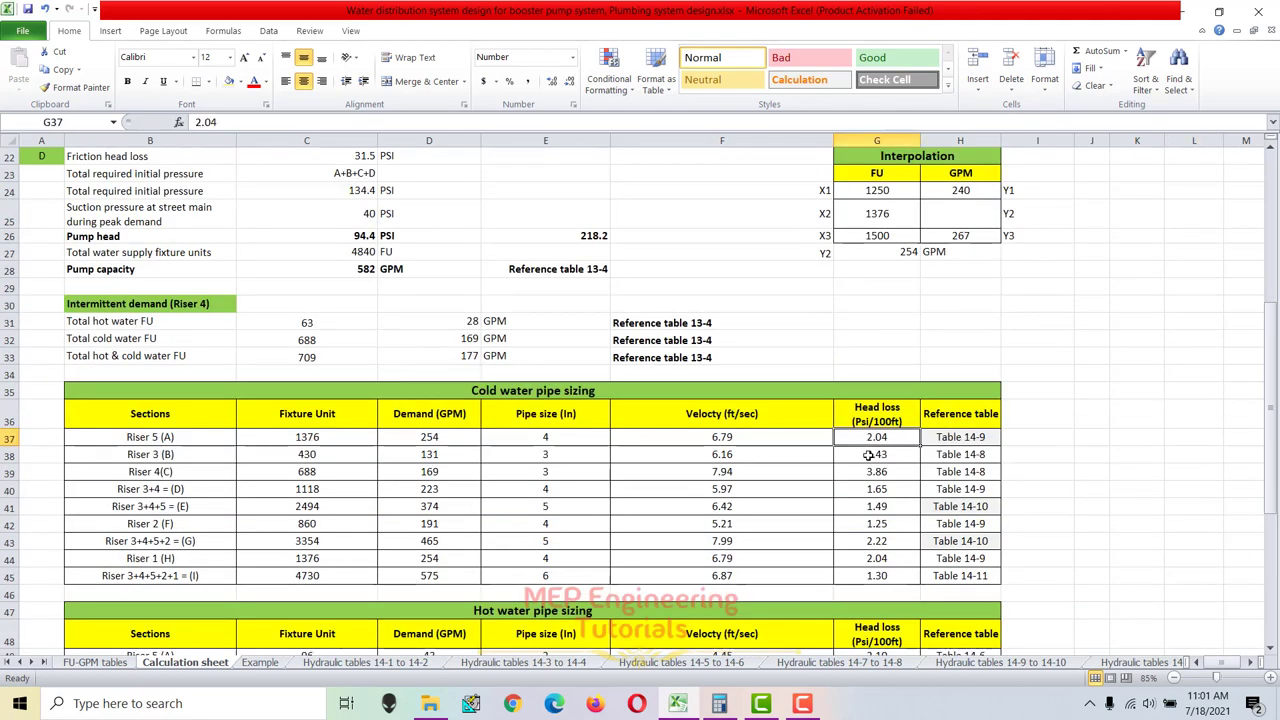
{"action": "left_click_drag", "start_coordinate": [965, 440], "coordinate": [172, 437]}
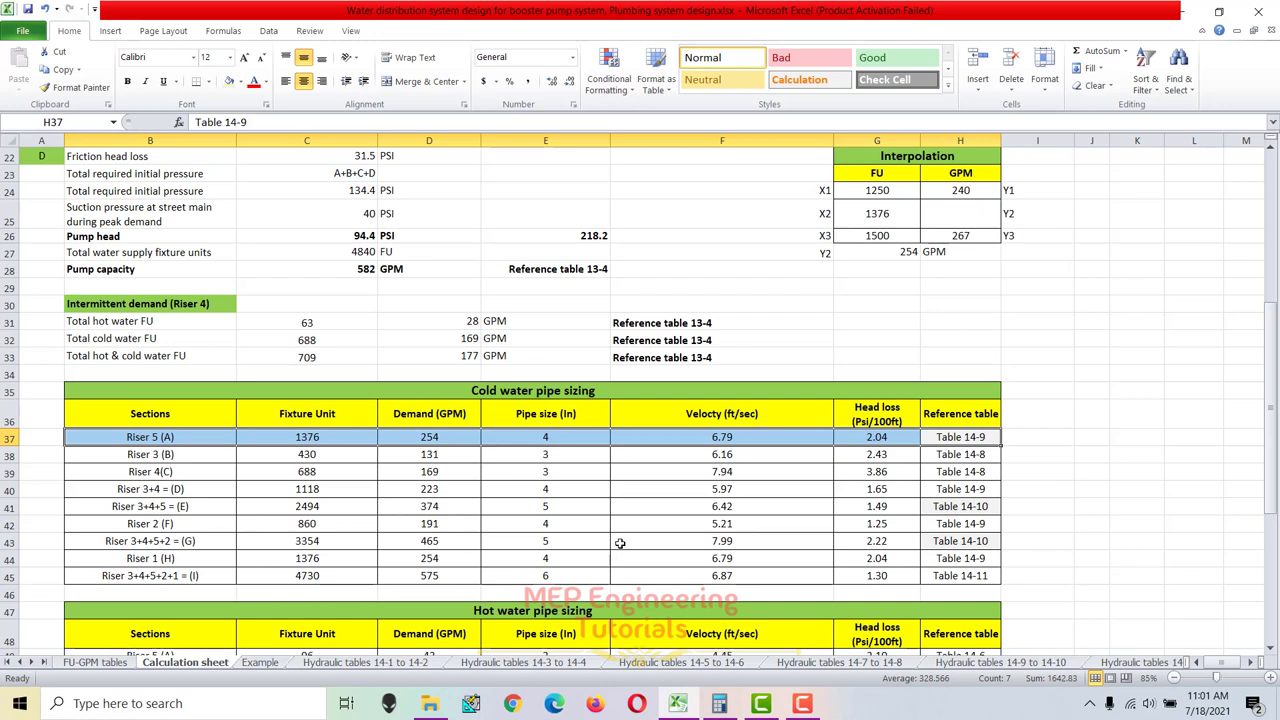
Review the Riser 3+4+5 (E) row in the cold water pipe sizing table and locate section (E) in the Example sheet's distribution diagram.
{"action": "left_click", "coordinate": [654, 527]}
{"action": "left_click_drag", "start_coordinate": [130, 507], "coordinate": [955, 508]}
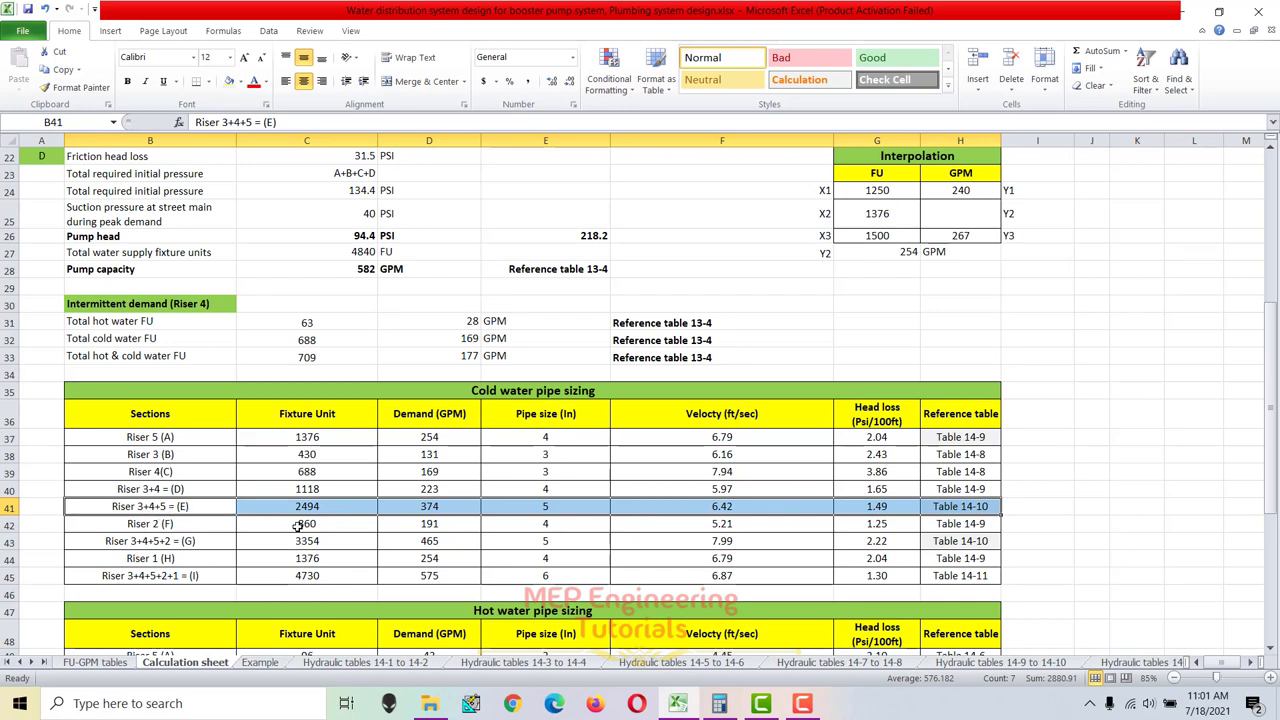
{"action": "left_click", "coordinate": [262, 663]}
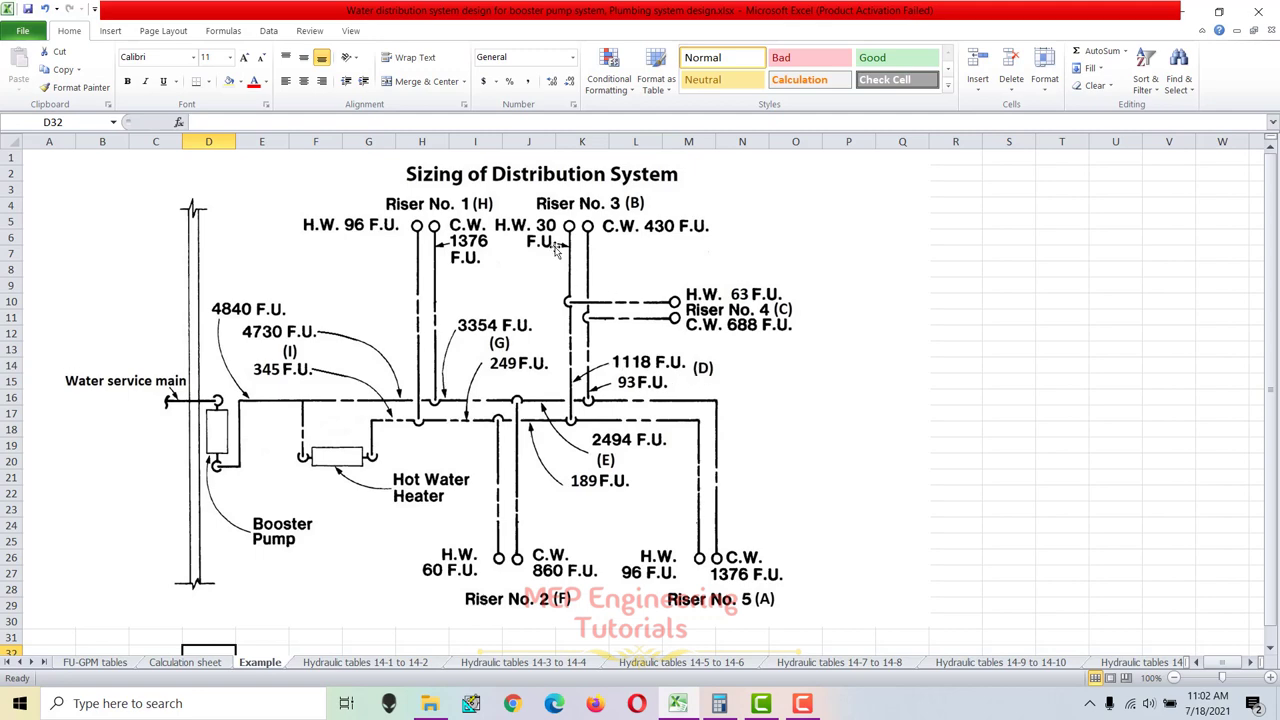
{"action": "left_click", "coordinate": [206, 664]}
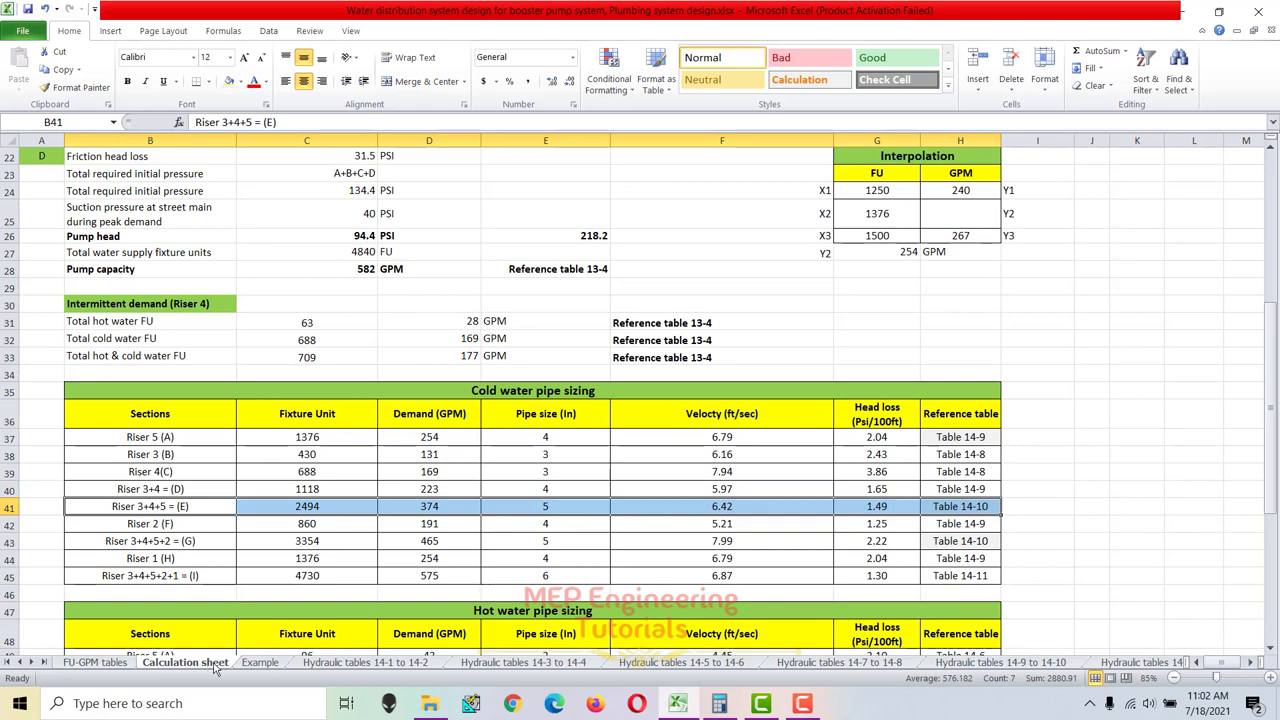
{"action": "left_click", "coordinate": [258, 664]}
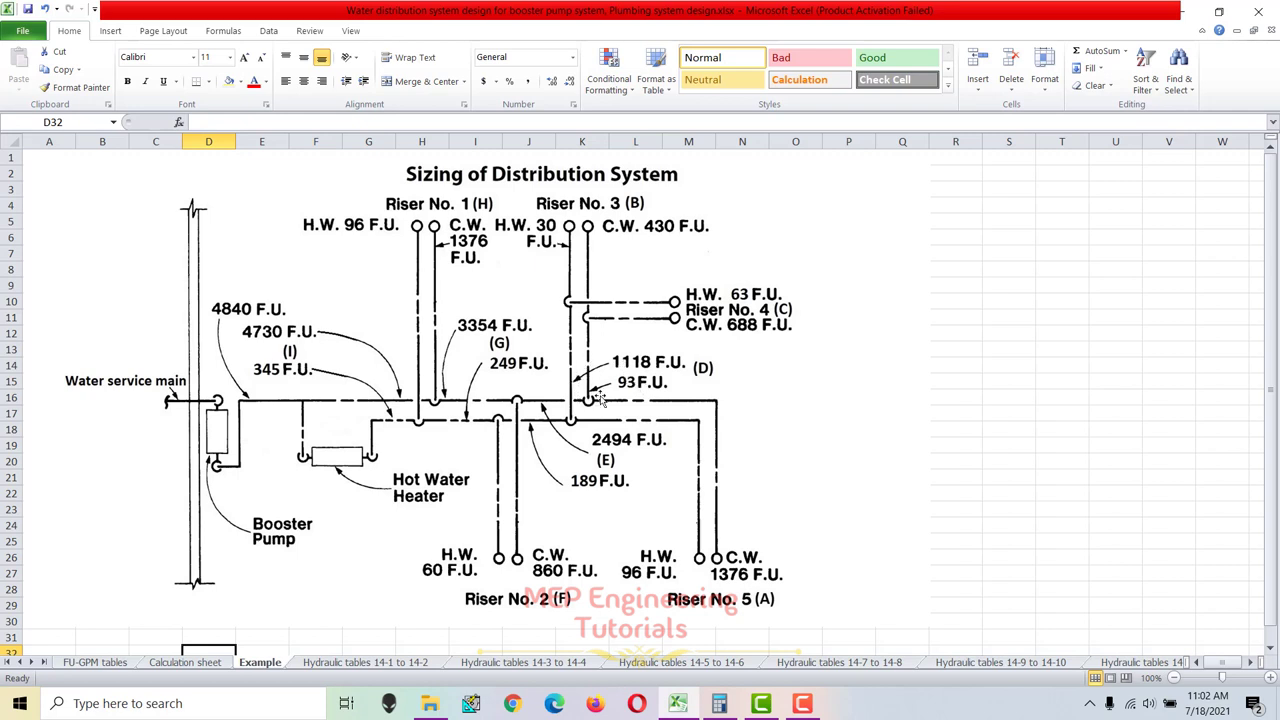
Switch to the Calculator over the Example sheet's distribution diagram to check section (E)'s cold water fixture units.
{"action": "left_click", "coordinate": [719, 703]}
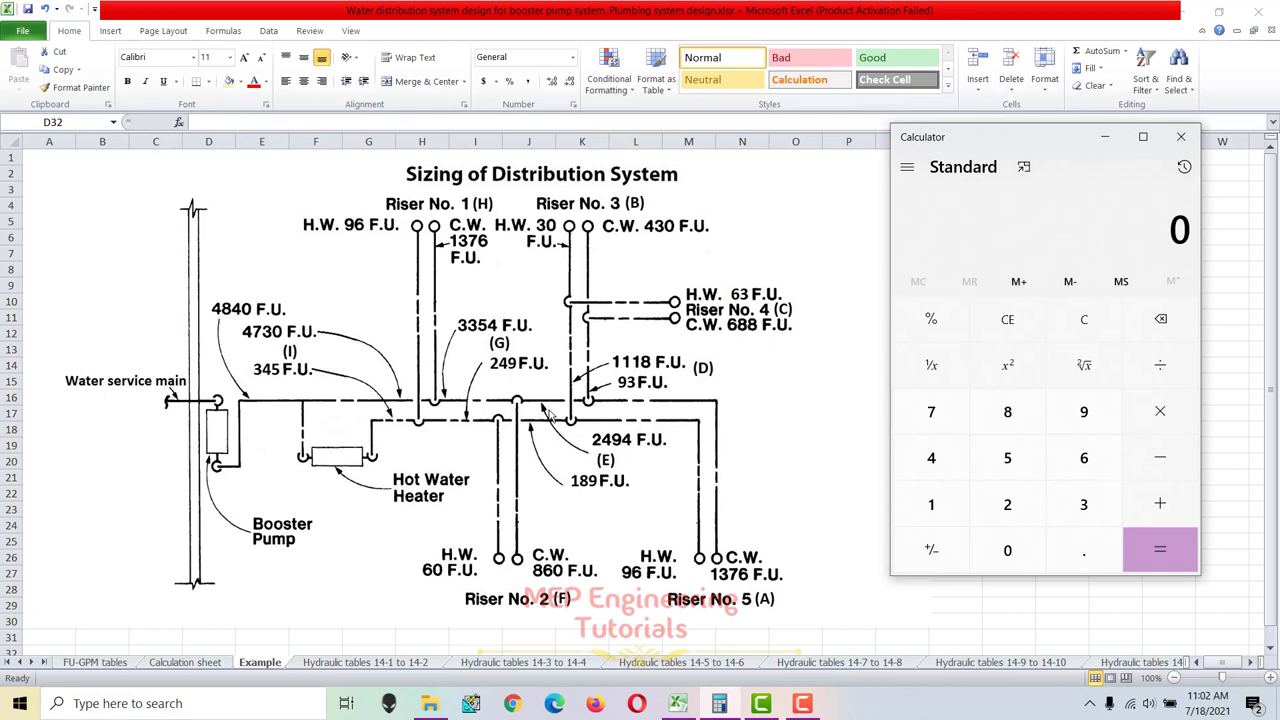
{"action": "left_click", "coordinate": [185, 662]}
{"action": "left_click", "coordinate": [260, 662]}
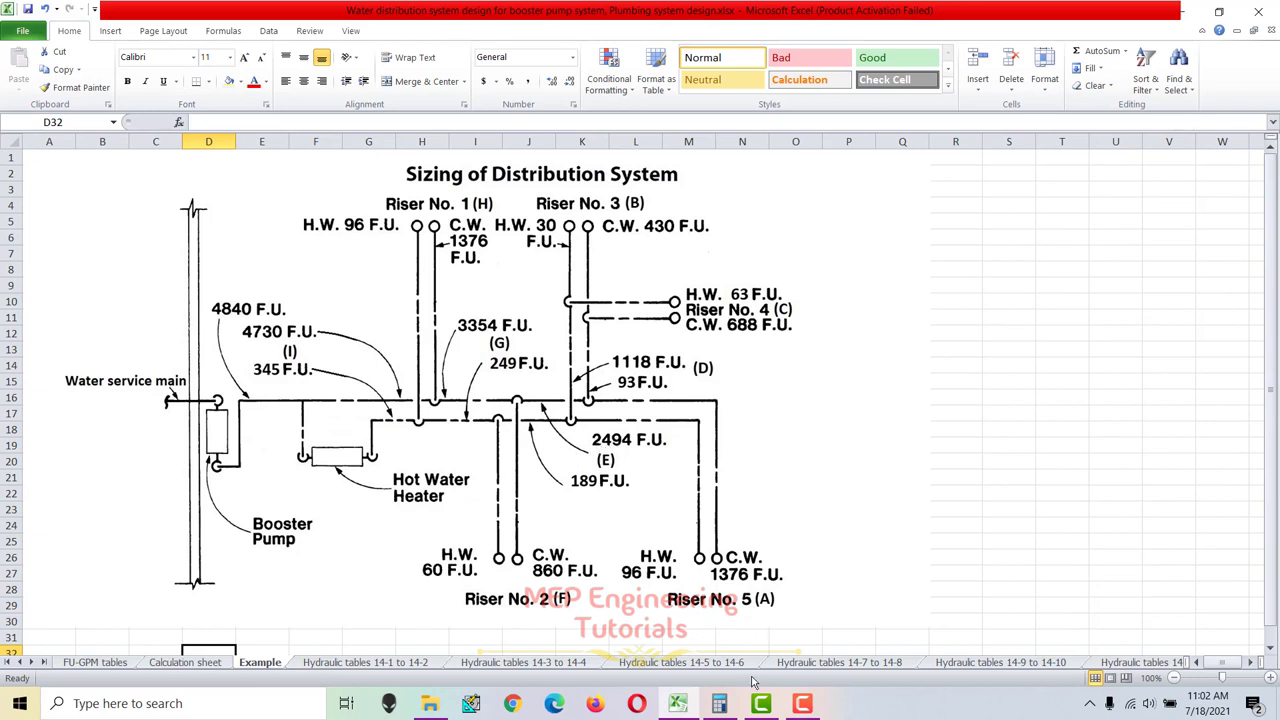
{"action": "left_click", "coordinate": [719, 703]}
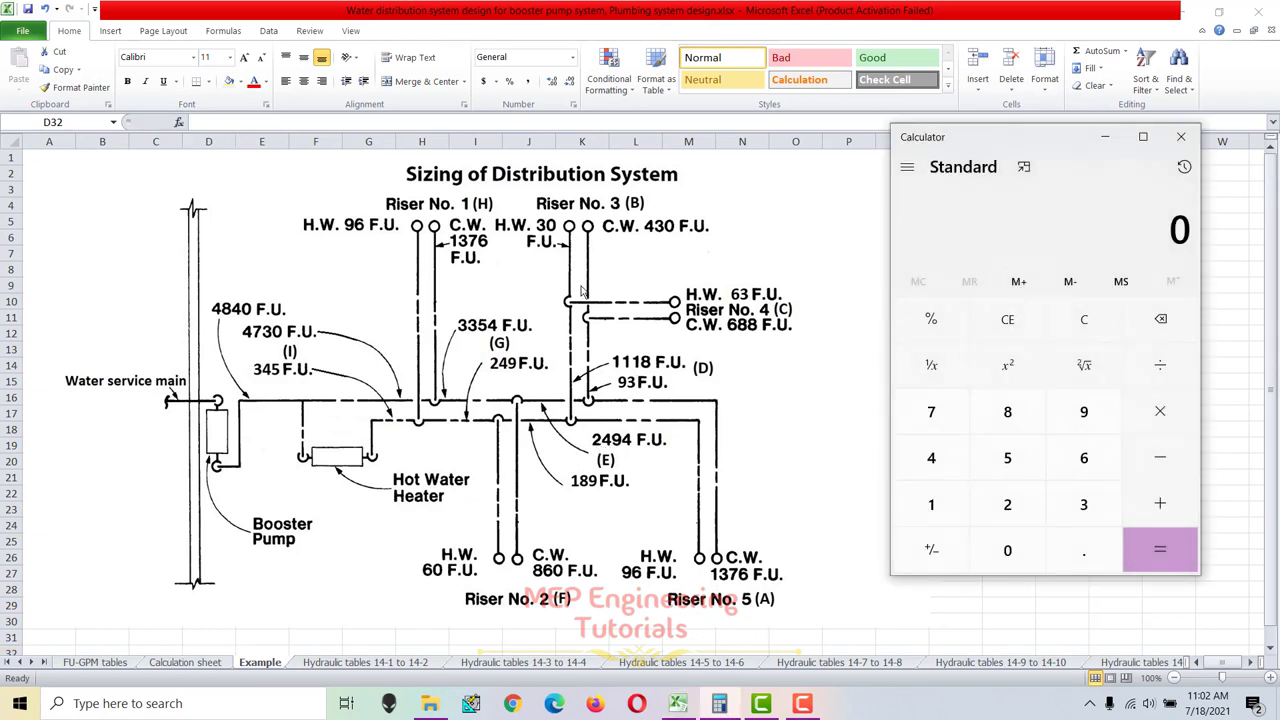
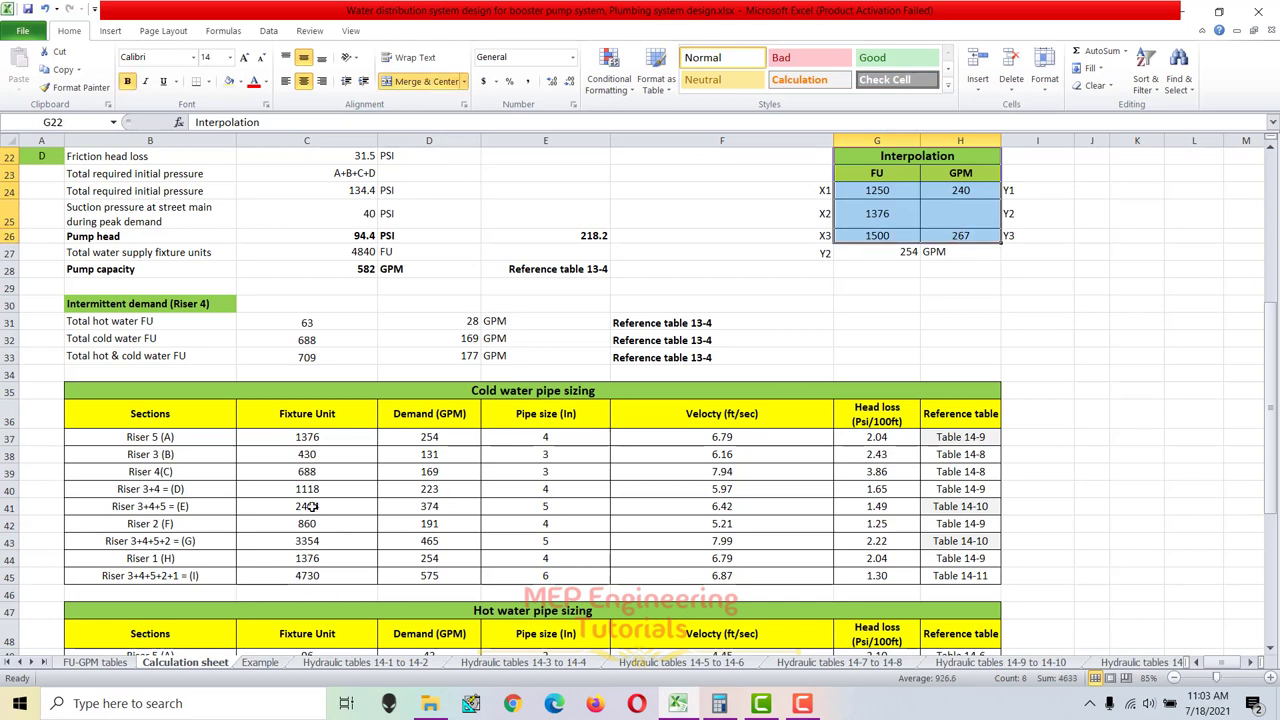
Set the X2 fixture units to 2494 in the calculation sheet's FU–GPM interpolation table.
{"action": "left_click", "coordinate": [895, 217]}
{"action": "type", "text": "24"}
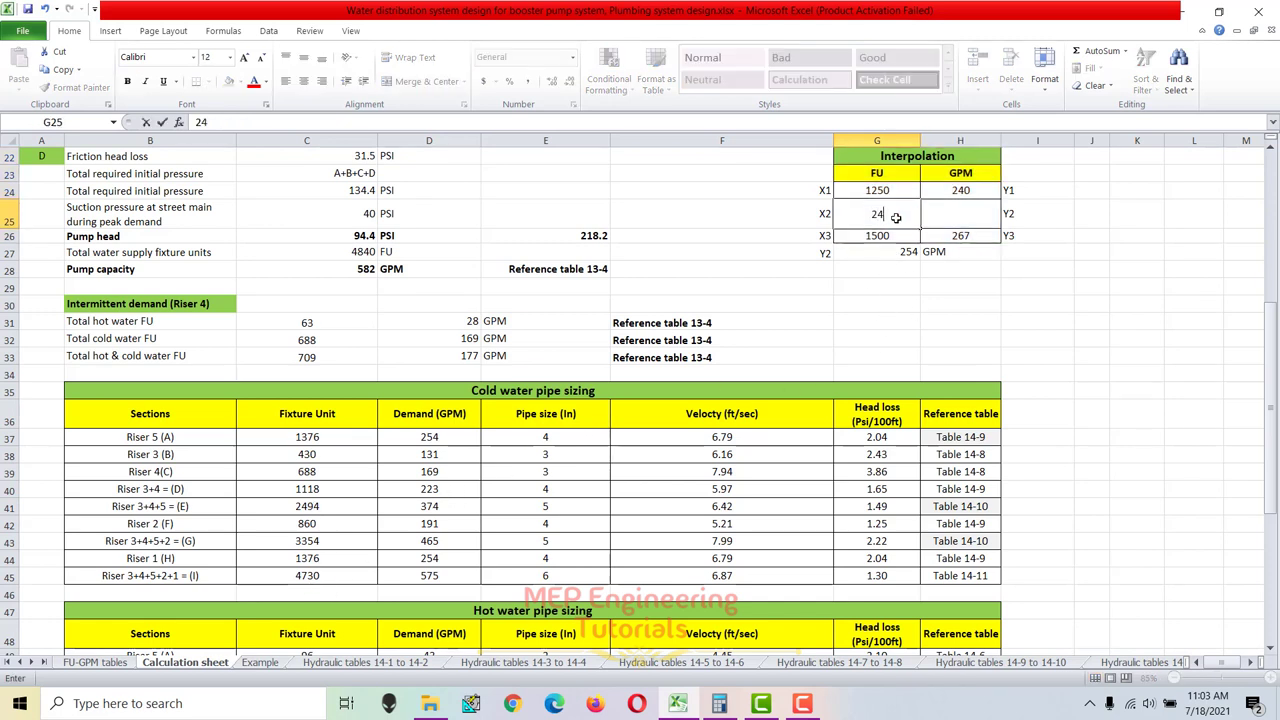
{"action": "type", "text": "94"}
{"action": "key", "text": "Return"}
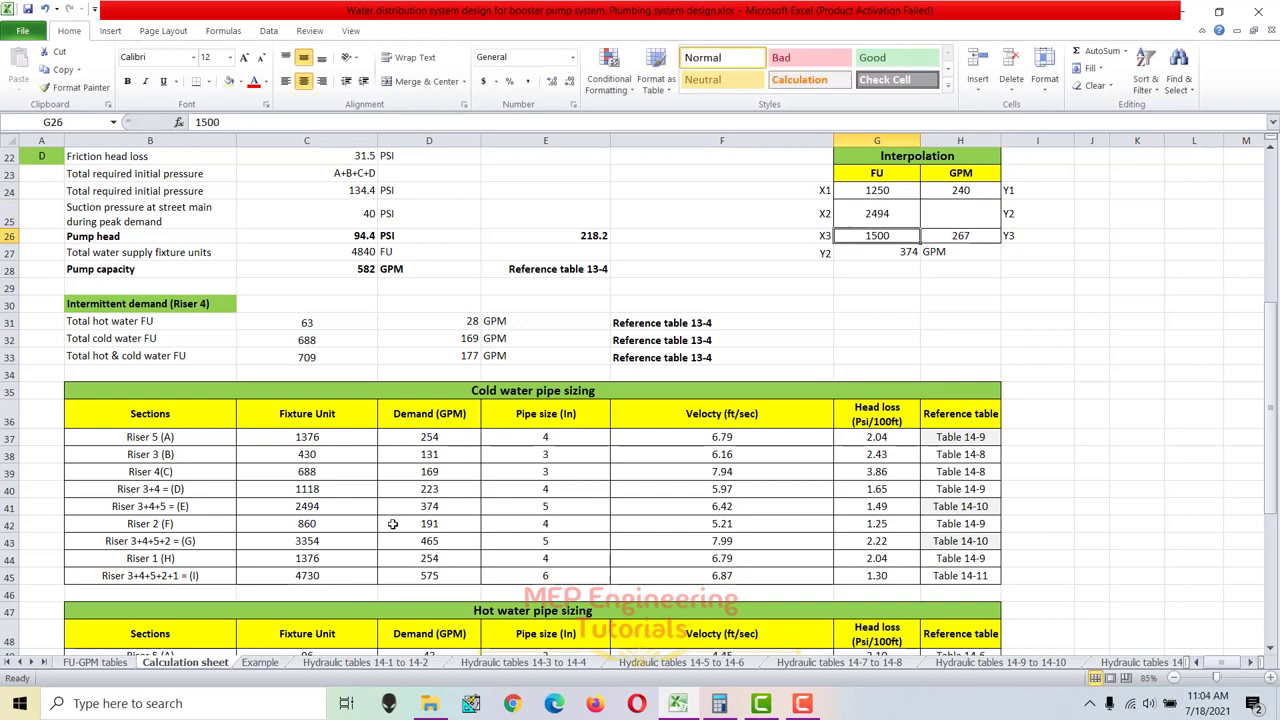
Look up the flows bracketing 2494 FU in the FU-GPM tables and enter 348 for Y1 and 375 for Y3.
{"action": "left_click", "coordinate": [95, 662]}
{"action": "scroll", "coordinate": [240, 510], "scroll_direction": "down", "scroll_amount": 2}
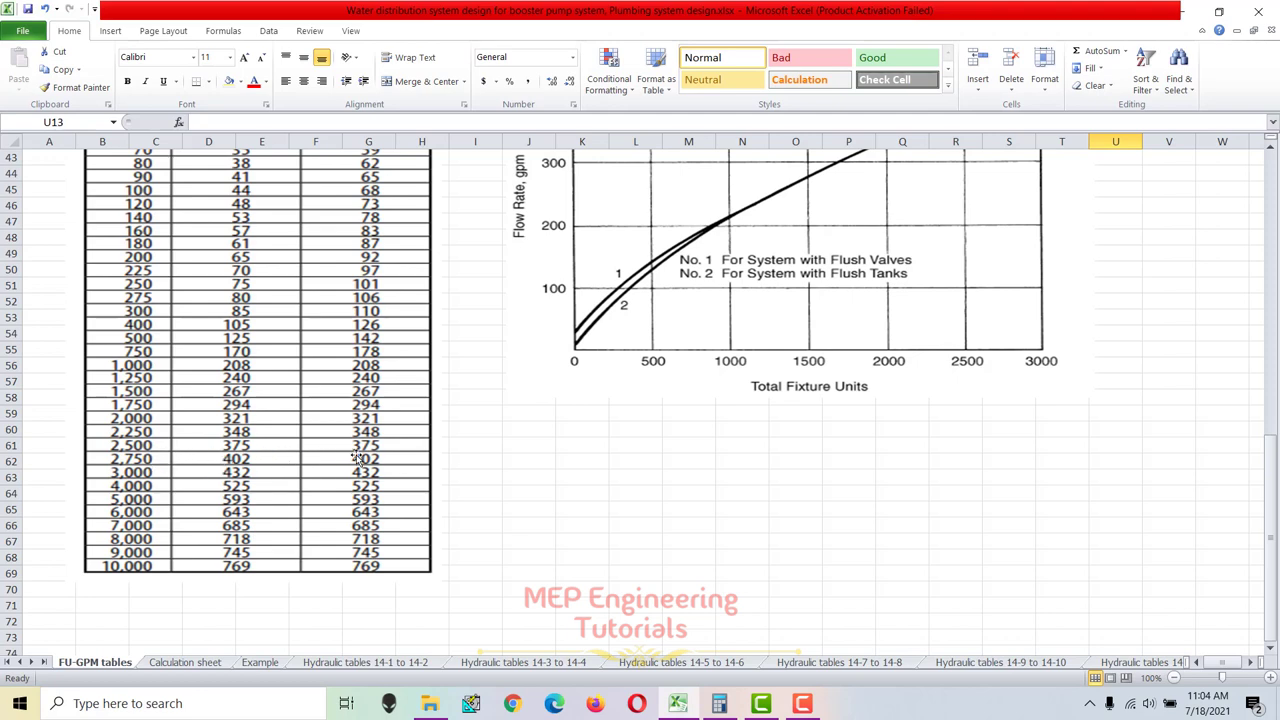
{"action": "left_click", "coordinate": [185, 662]}
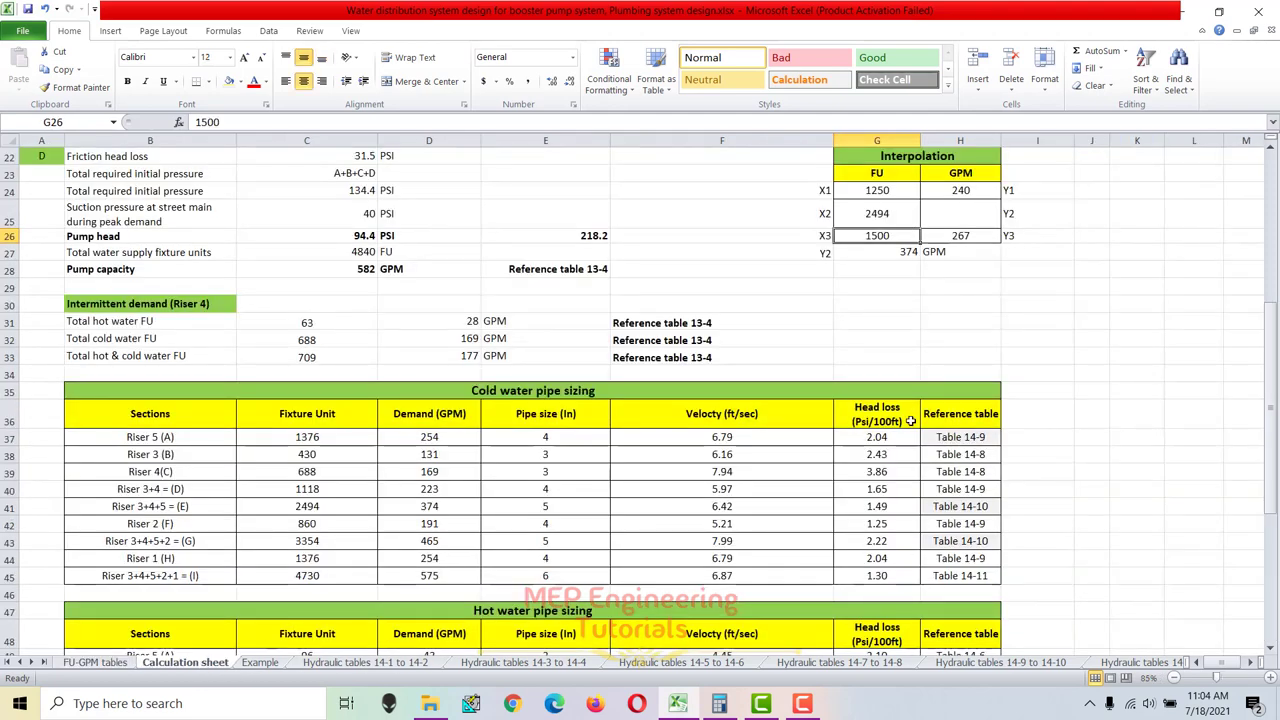
{"action": "left_click", "coordinate": [970, 190]}
{"action": "type", "text": "348"}
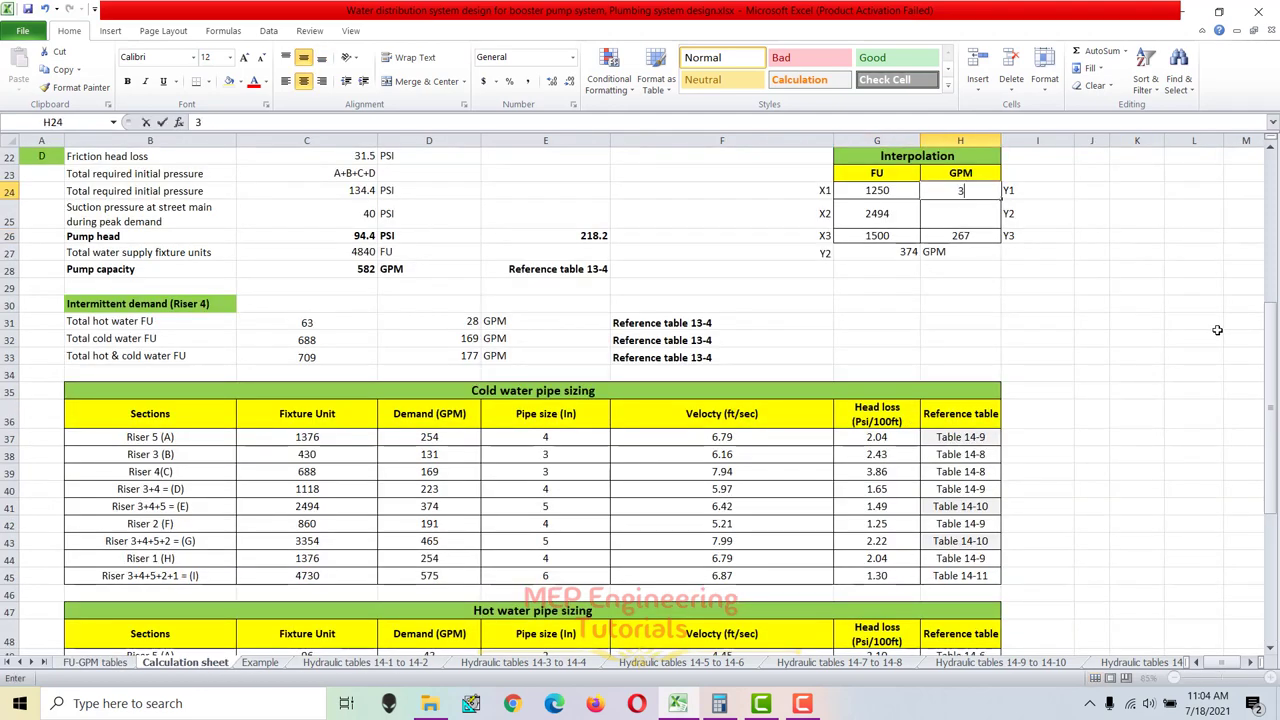
{"action": "key", "text": "Return"}
{"action": "key", "text": "Return"}
{"action": "type", "text": "37"}
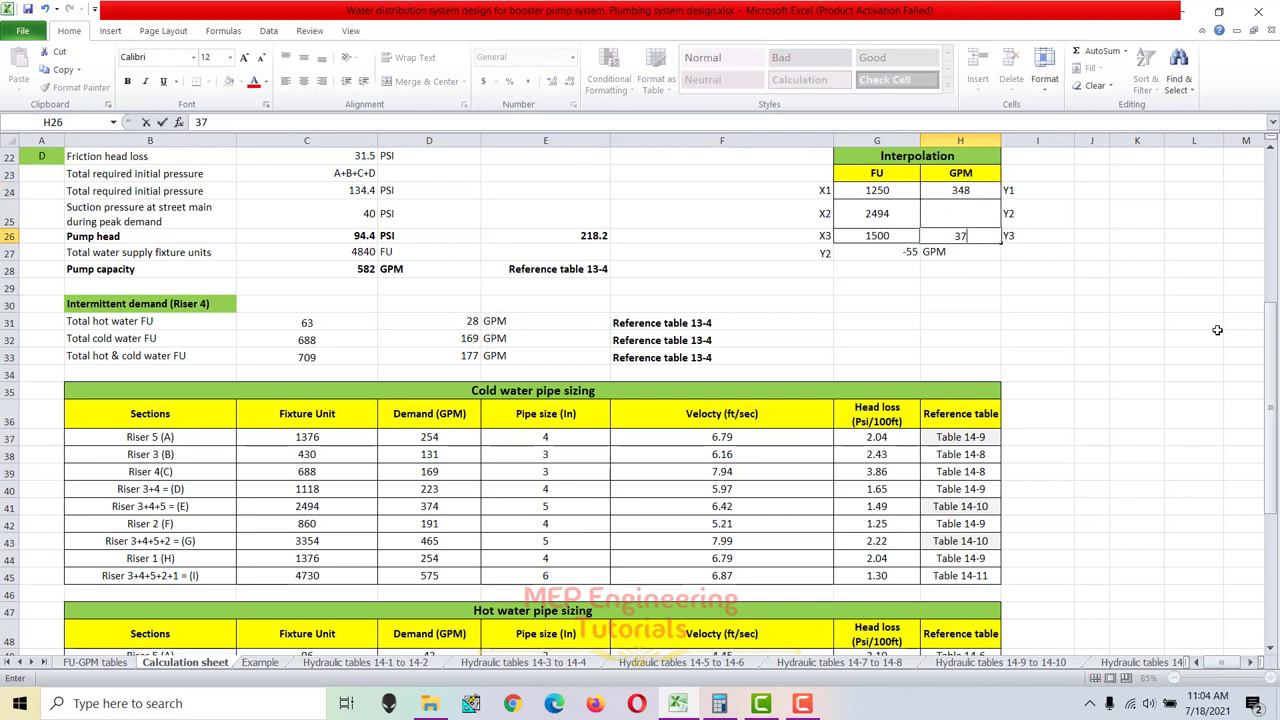
{"action": "type", "text": "5"}
Set the FU–GPM interpolation table's bracketing fixture units to 2250 for X1 and 2500 for X3.
{"action": "key", "text": "Left"}
{"action": "key", "text": "Up"}
{"action": "key", "text": "Up"}
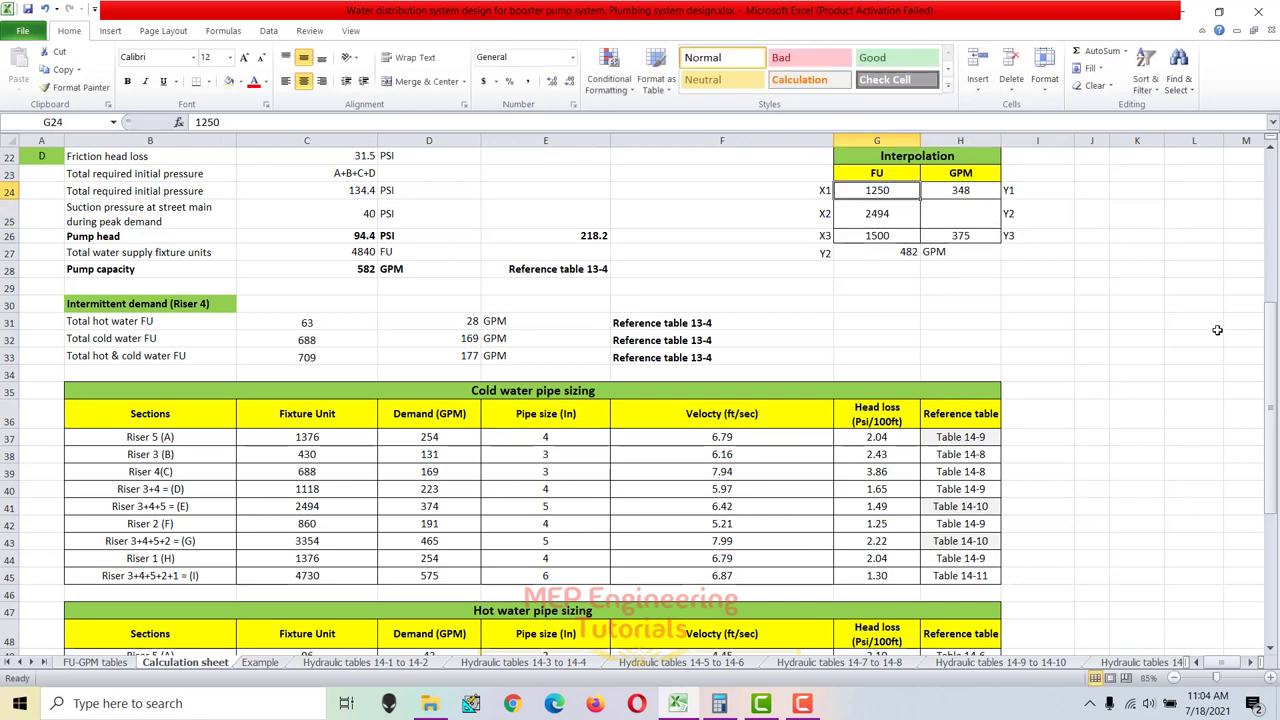
{"action": "type", "text": "2250"}
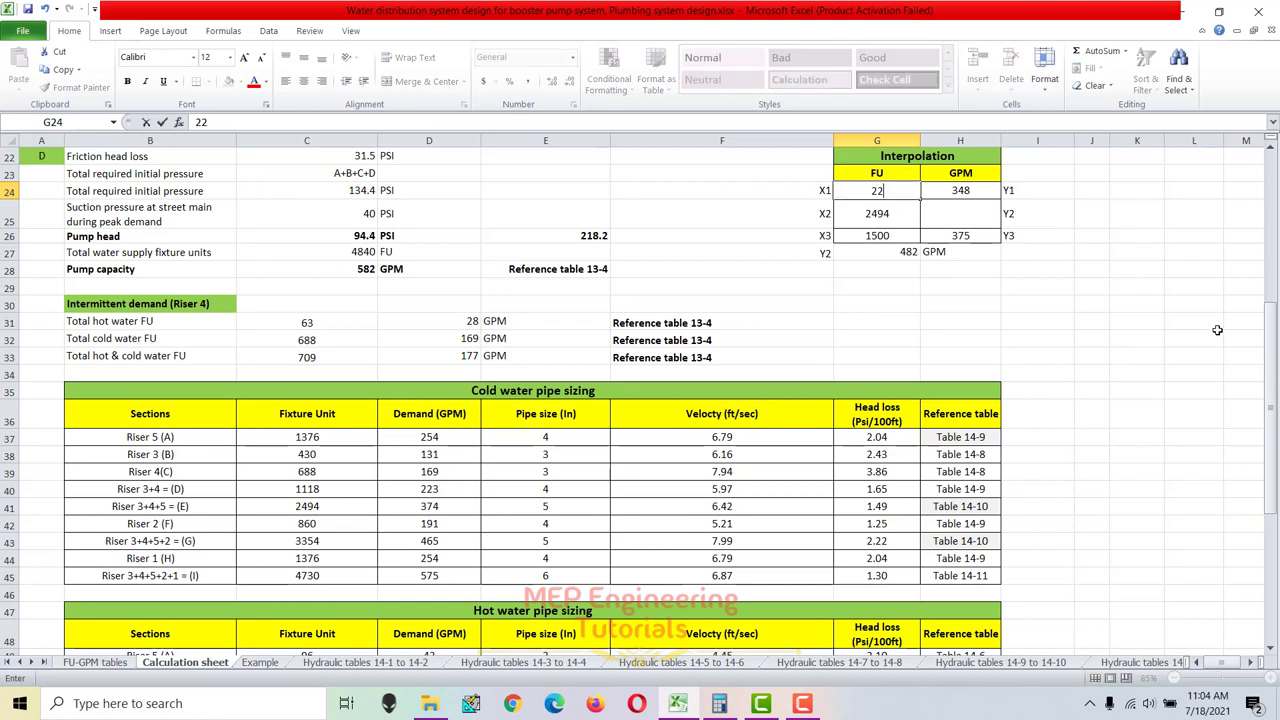
{"action": "key", "text": "Return"}
{"action": "key", "text": "Return"}
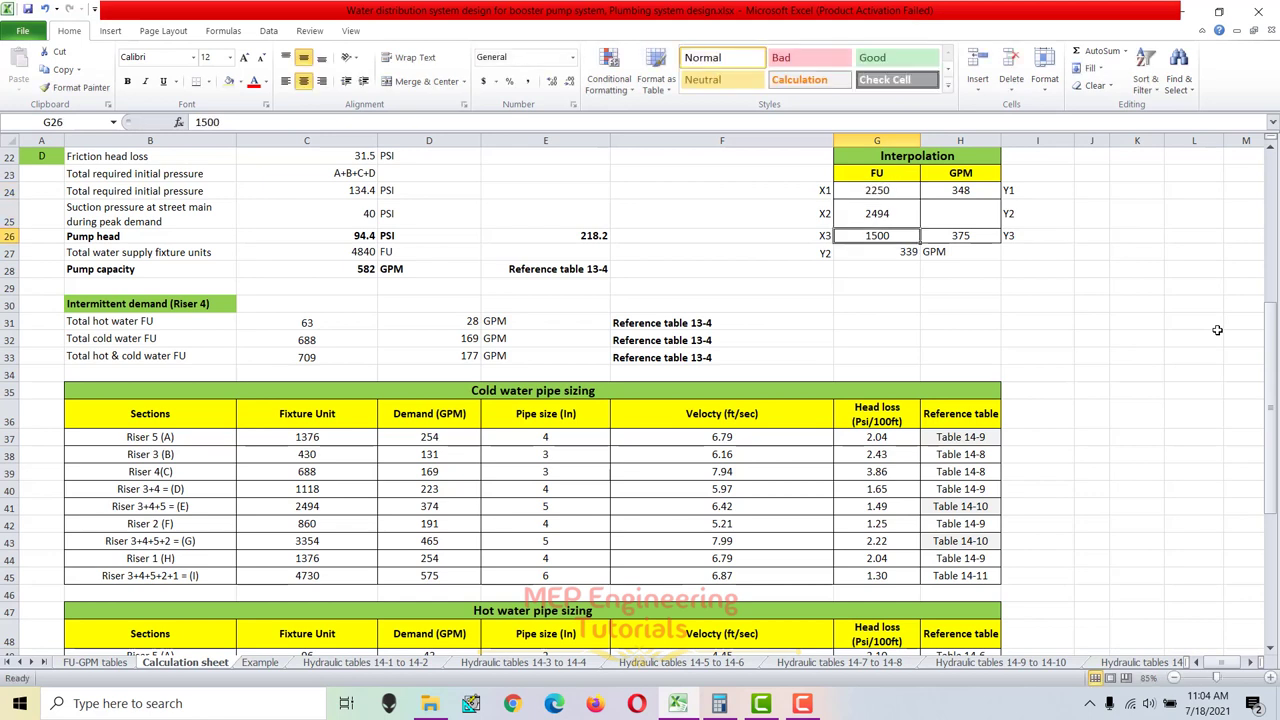
{"action": "type", "text": "2500"}
{"action": "key", "text": "Right"}
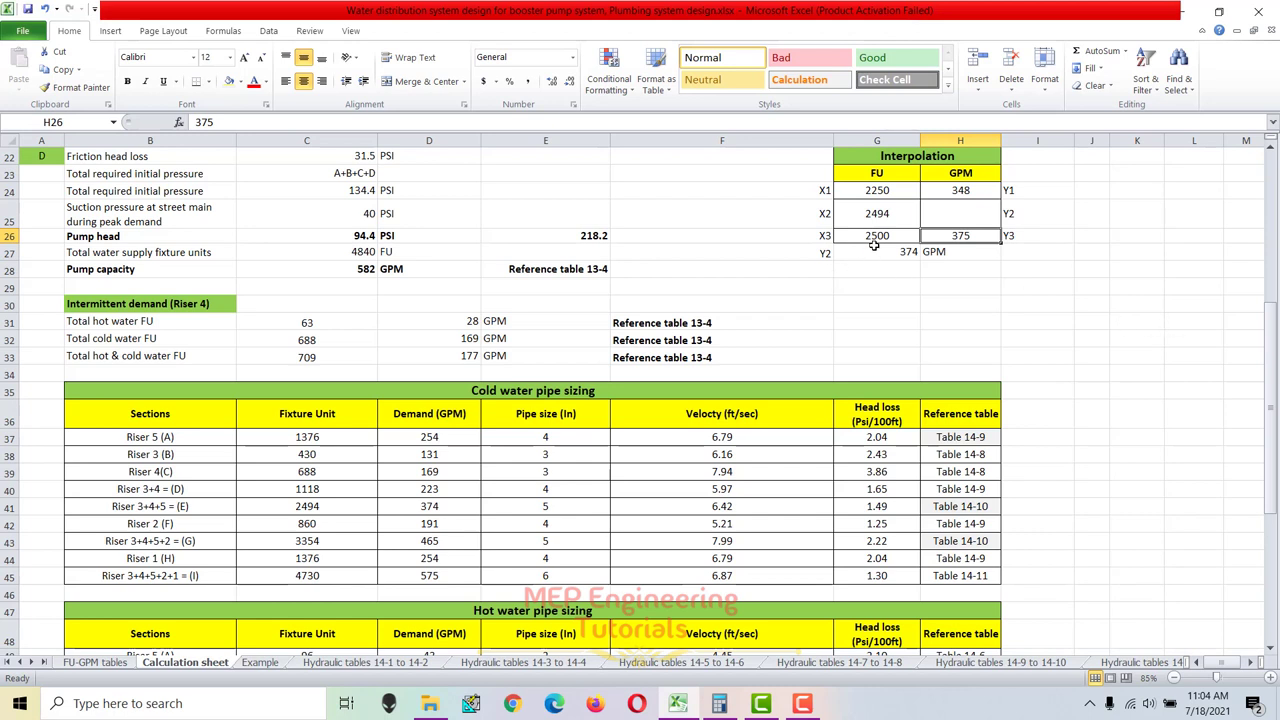
Compare the interpolated Y2 demand with the demand in the Riser 3+4+5 (E) row of the cold water pipe sizing table.
{"action": "left_click_drag", "start_coordinate": [810, 216], "coordinate": [952, 214]}
{"action": "left_click_drag", "start_coordinate": [812, 254], "coordinate": [948, 253]}
{"action": "scroll", "coordinate": [913, 266], "scroll_direction": "up", "scroll_amount": 1}
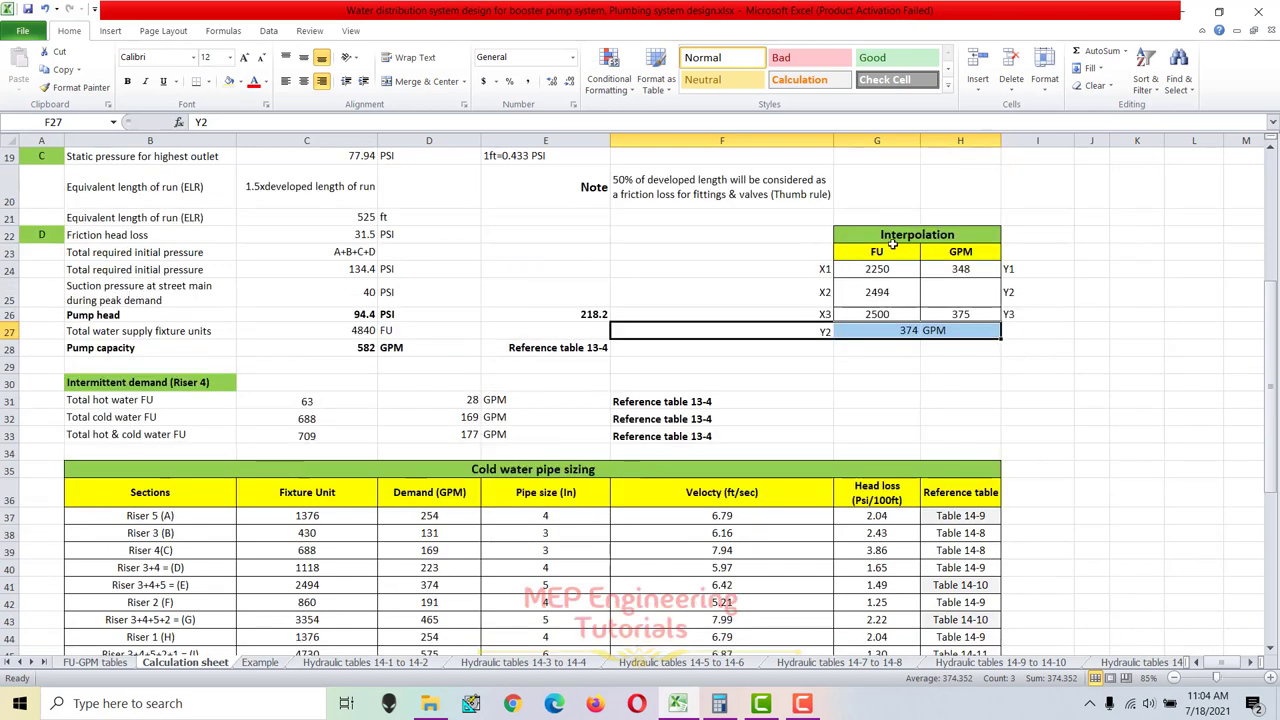
{"action": "scroll", "coordinate": [585, 543], "scroll_direction": "down", "scroll_amount": 1}
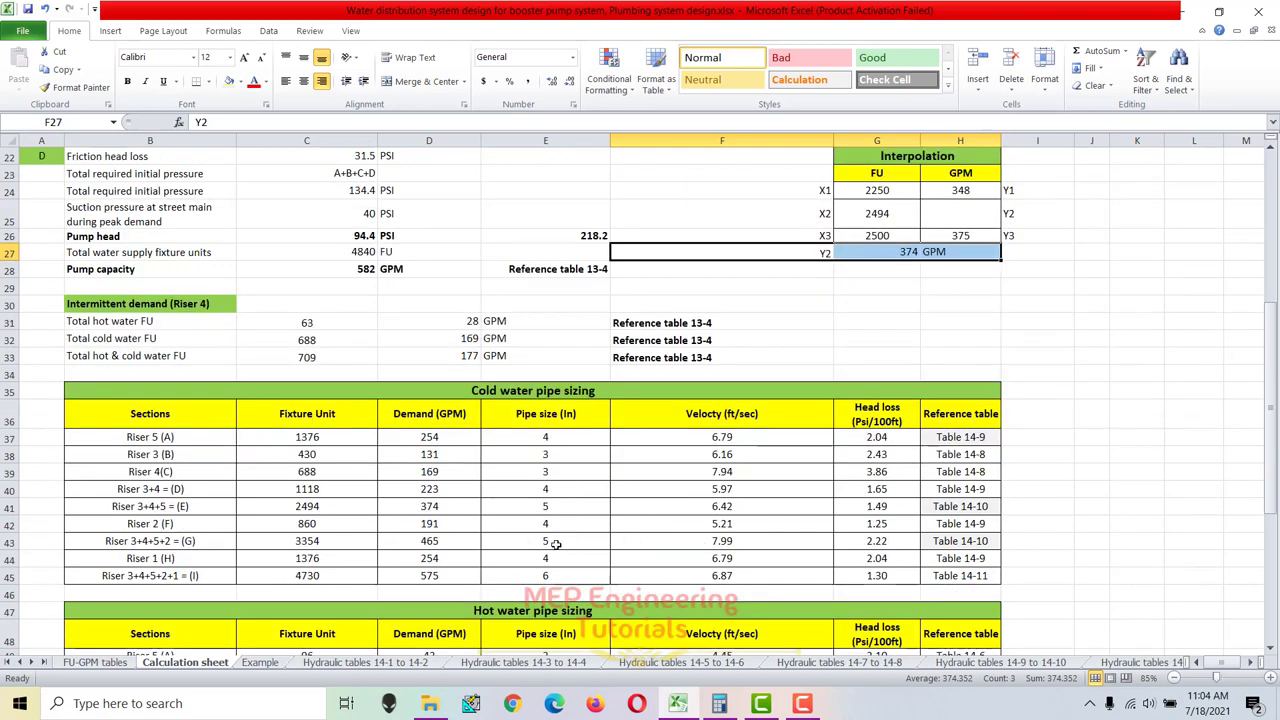
{"action": "left_click", "coordinate": [425, 507]}
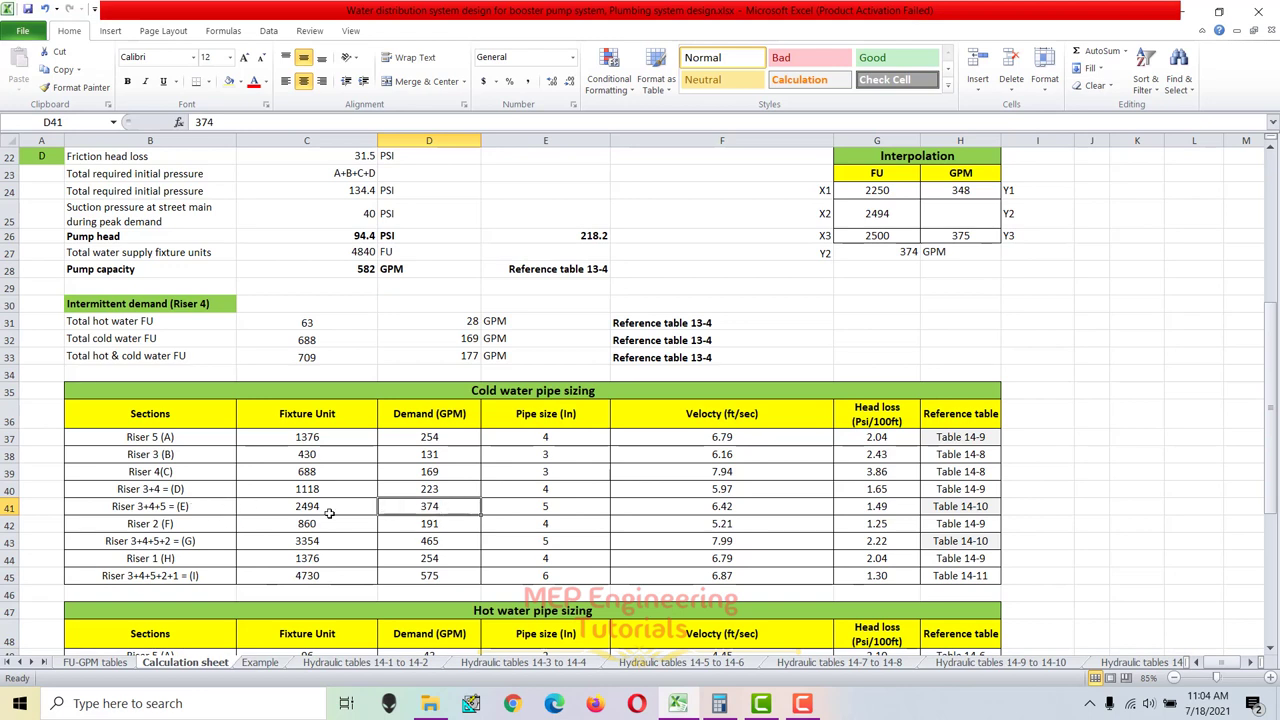
{"action": "left_click", "coordinate": [10, 507]}
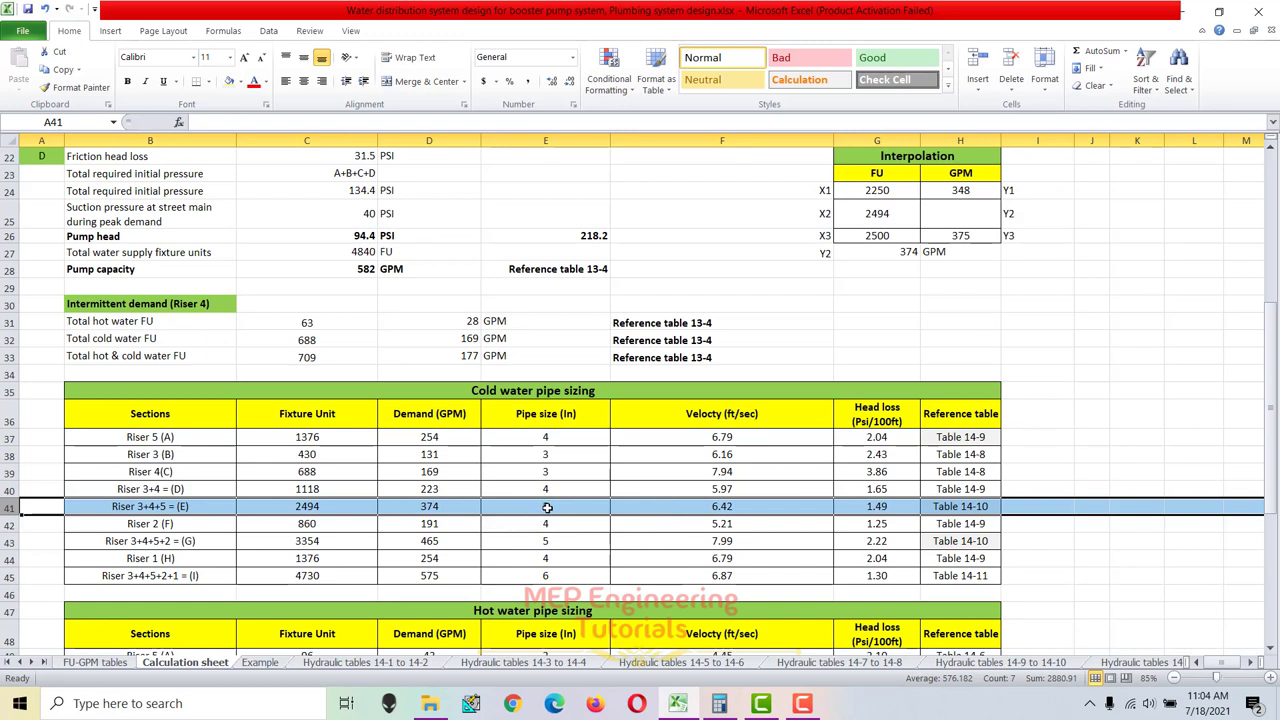
{"action": "left_click", "coordinate": [428, 507]}
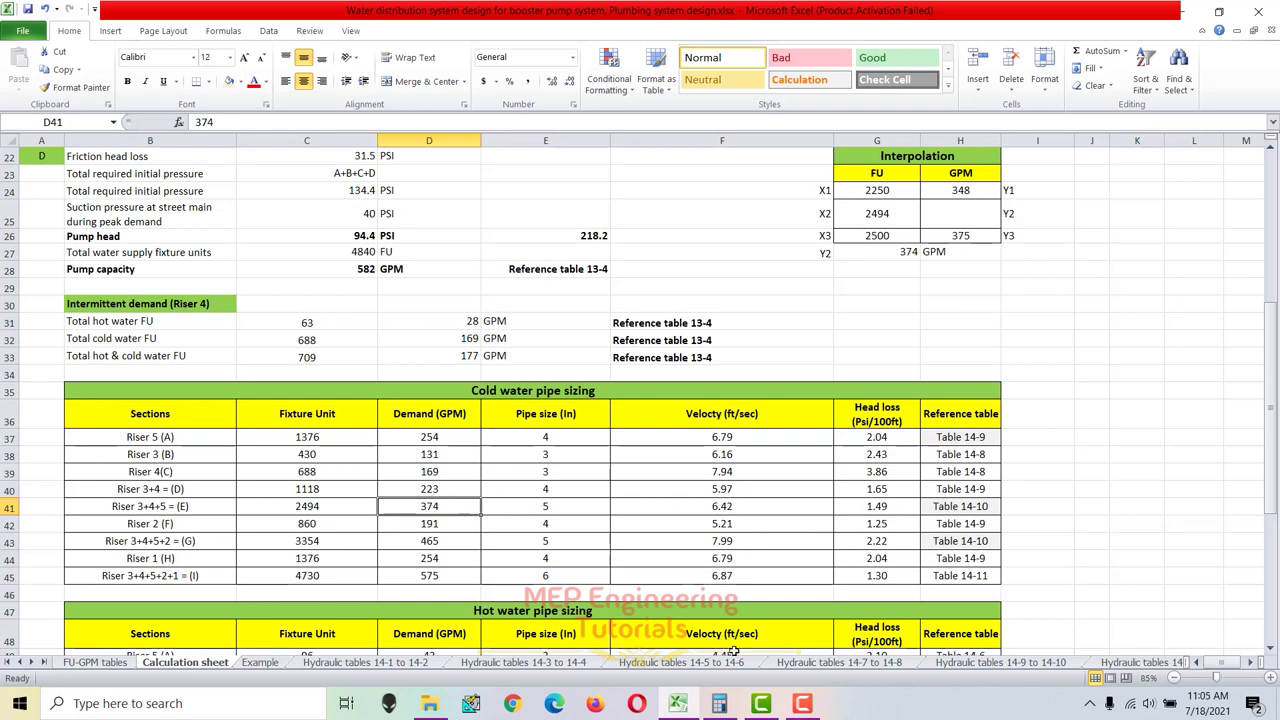
Examine the Type L copper velocities near 374 GPM in Table 14-9 (4 inch) and Table 14-10 (5 inch) to choose a pipe size.
{"action": "left_click", "coordinate": [981, 666]}
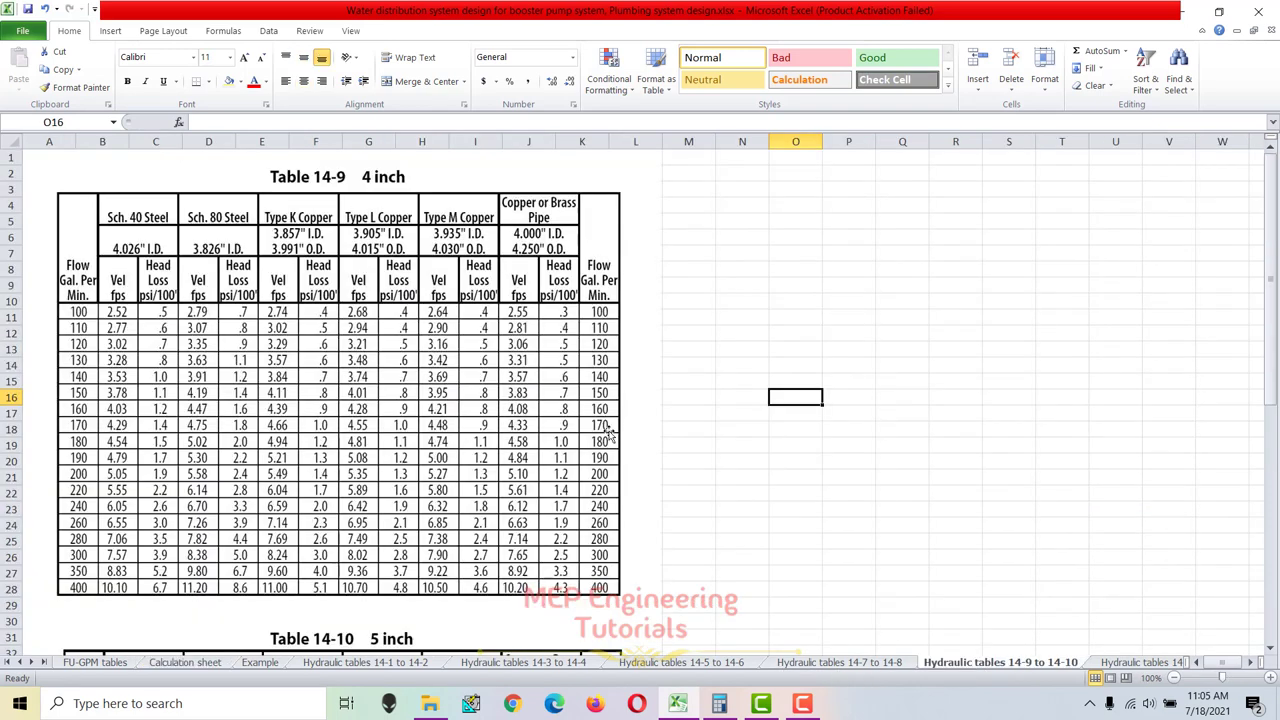
{"action": "scroll", "coordinate": [616, 430], "scroll_direction": "down", "scroll_amount": 9}
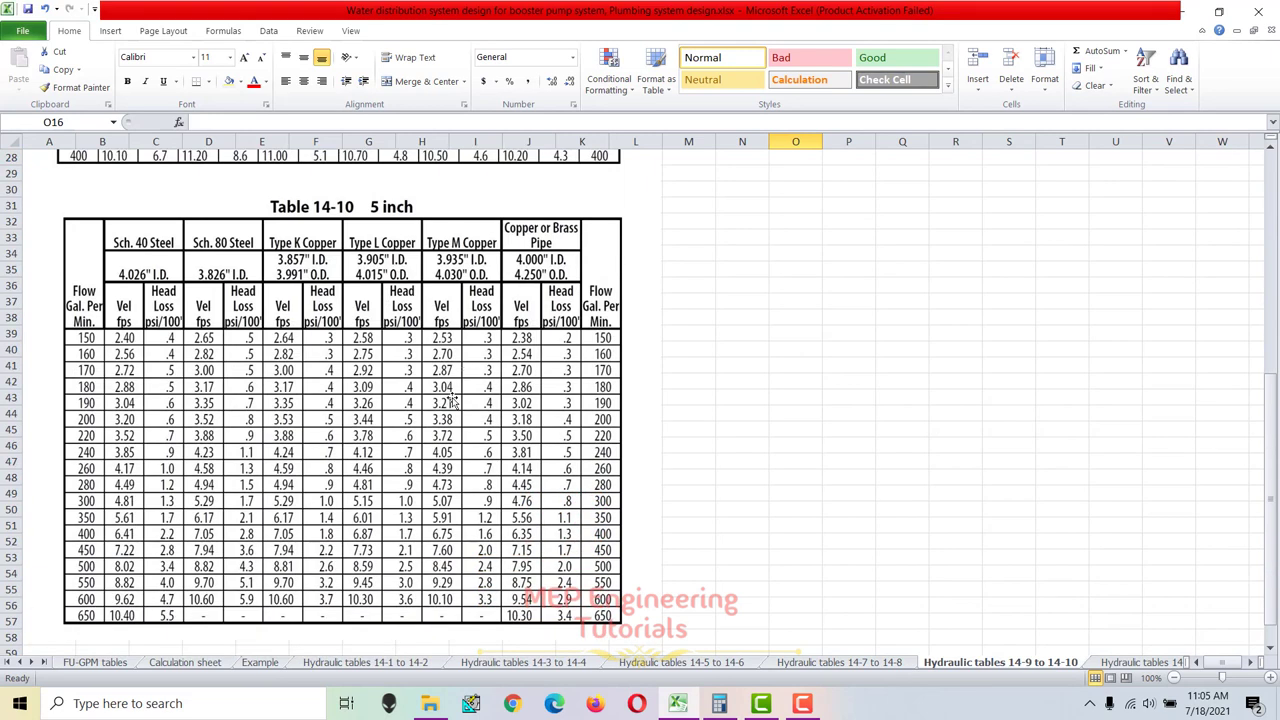
{"action": "left_click", "coordinate": [205, 664]}
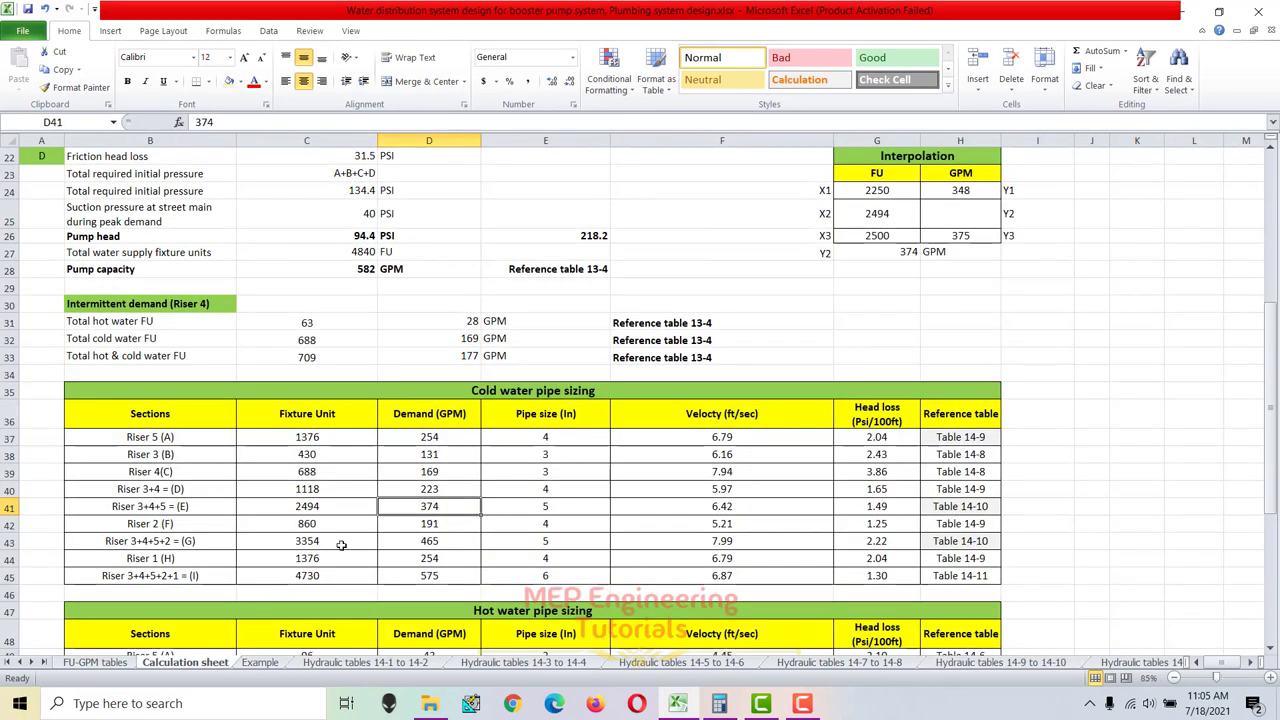
{"action": "left_click", "coordinate": [1008, 664]}
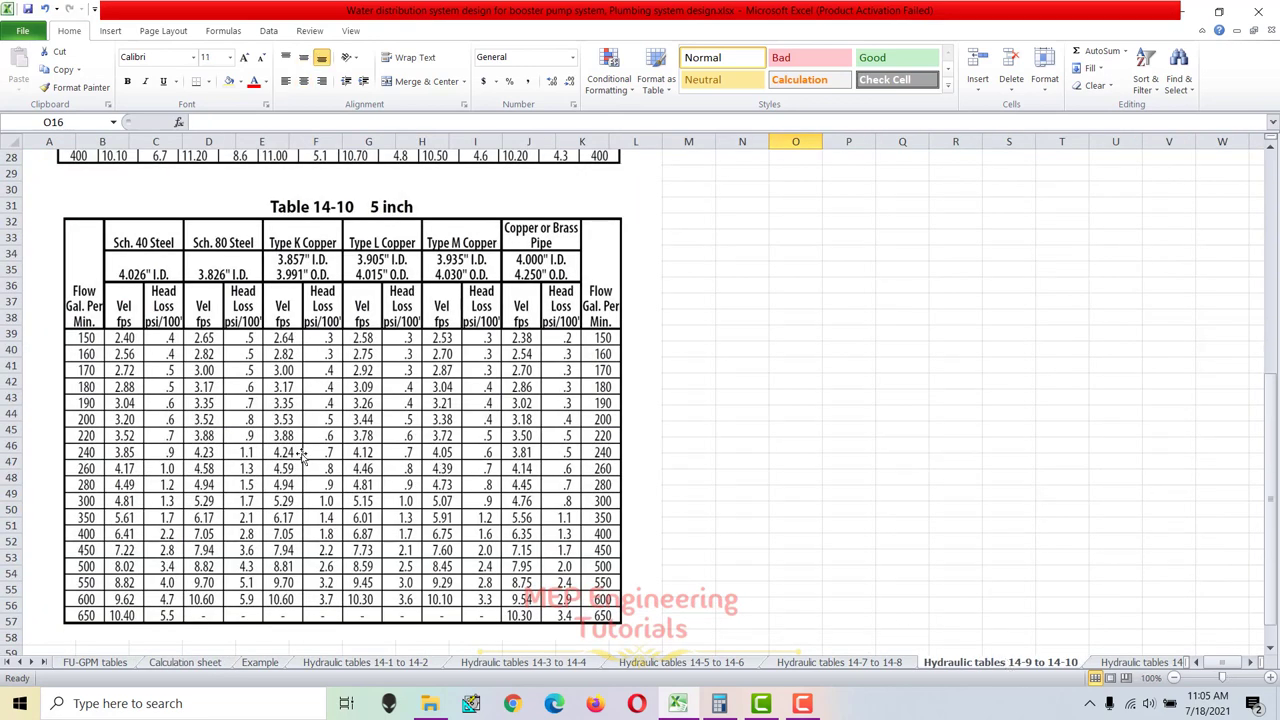
{"action": "scroll", "coordinate": [266, 484], "scroll_direction": "up", "scroll_amount": 3}
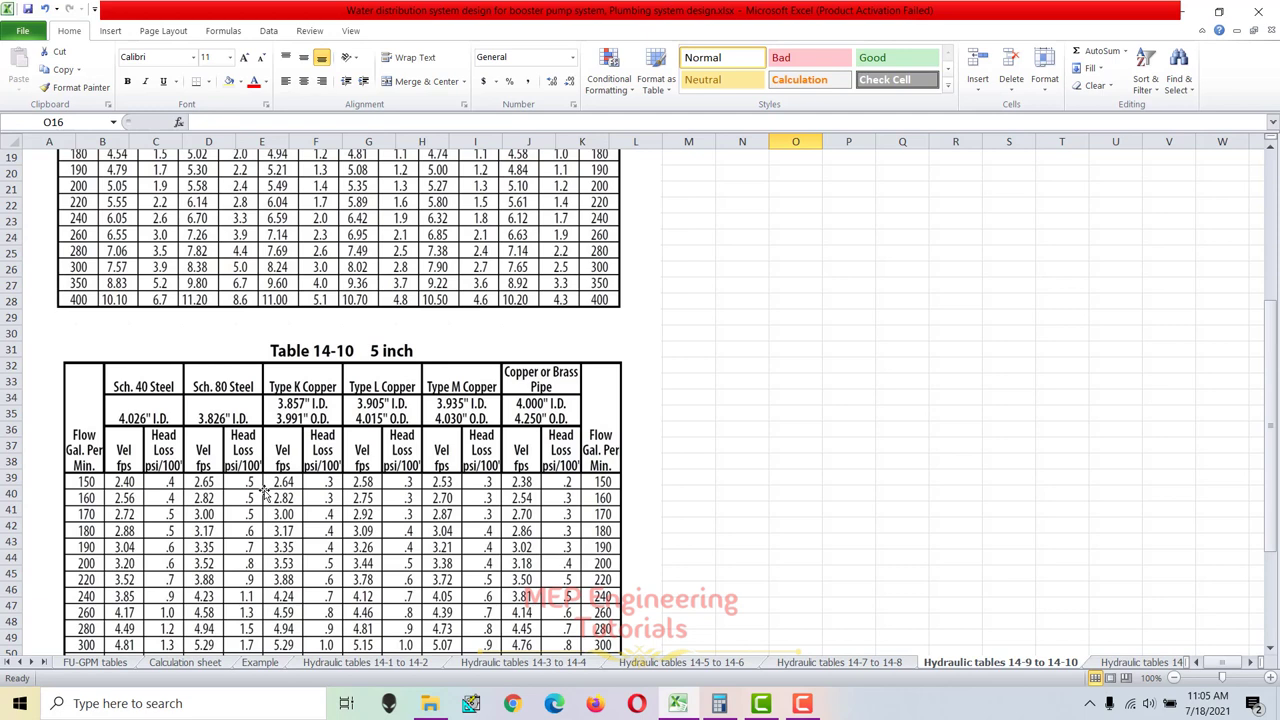
{"action": "scroll", "coordinate": [266, 490], "scroll_direction": "up", "scroll_amount": 4}
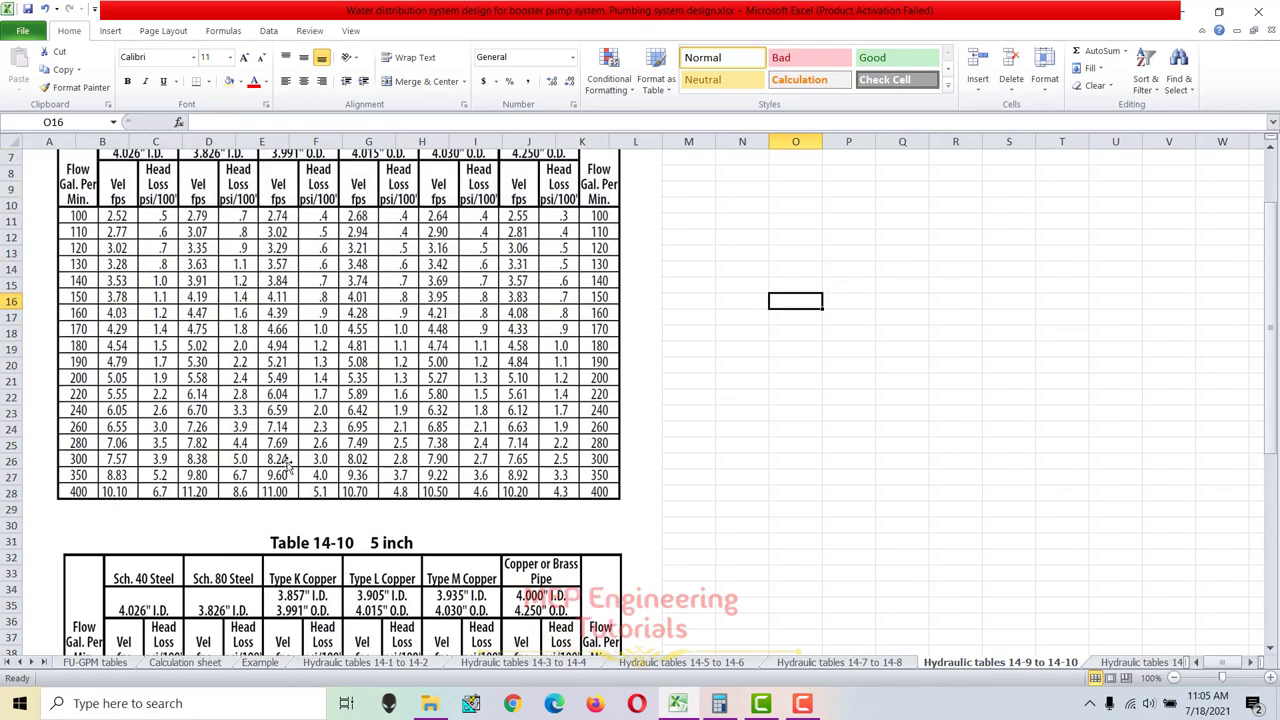
{"action": "scroll", "coordinate": [287, 460], "scroll_direction": "up", "scroll_amount": 1}
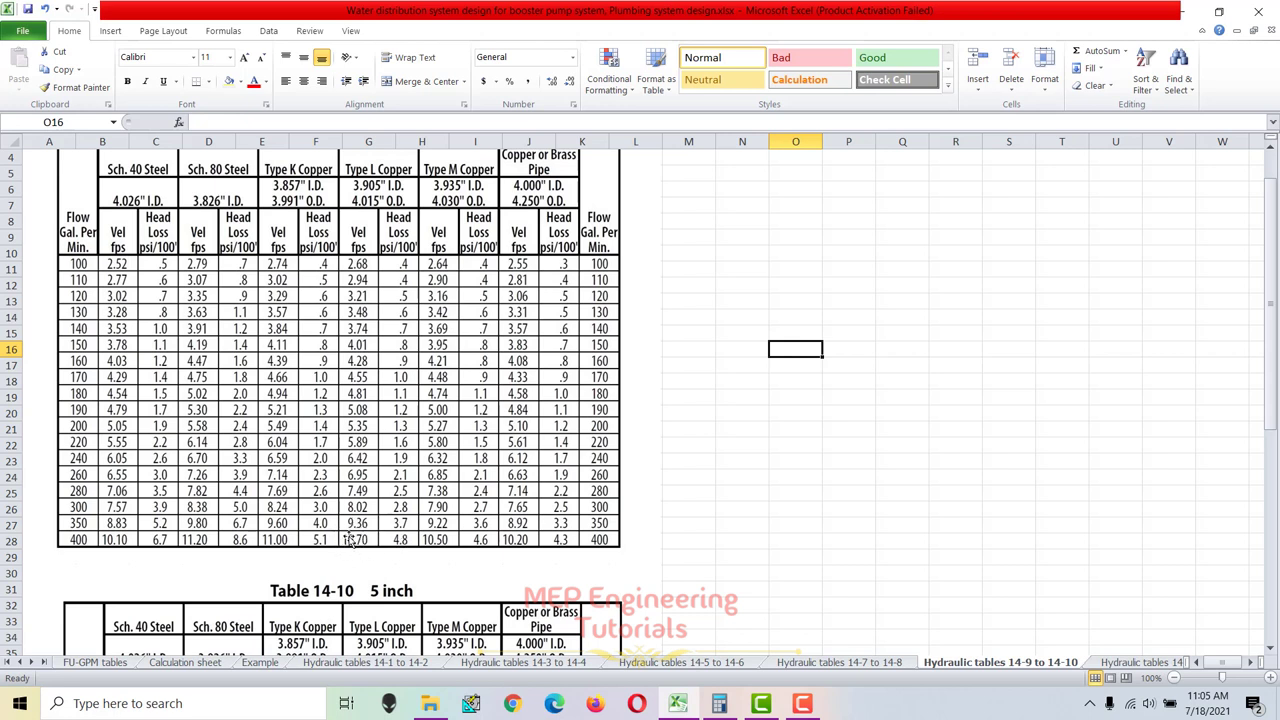
{"action": "scroll", "coordinate": [350, 538], "scroll_direction": "up", "scroll_amount": 1}
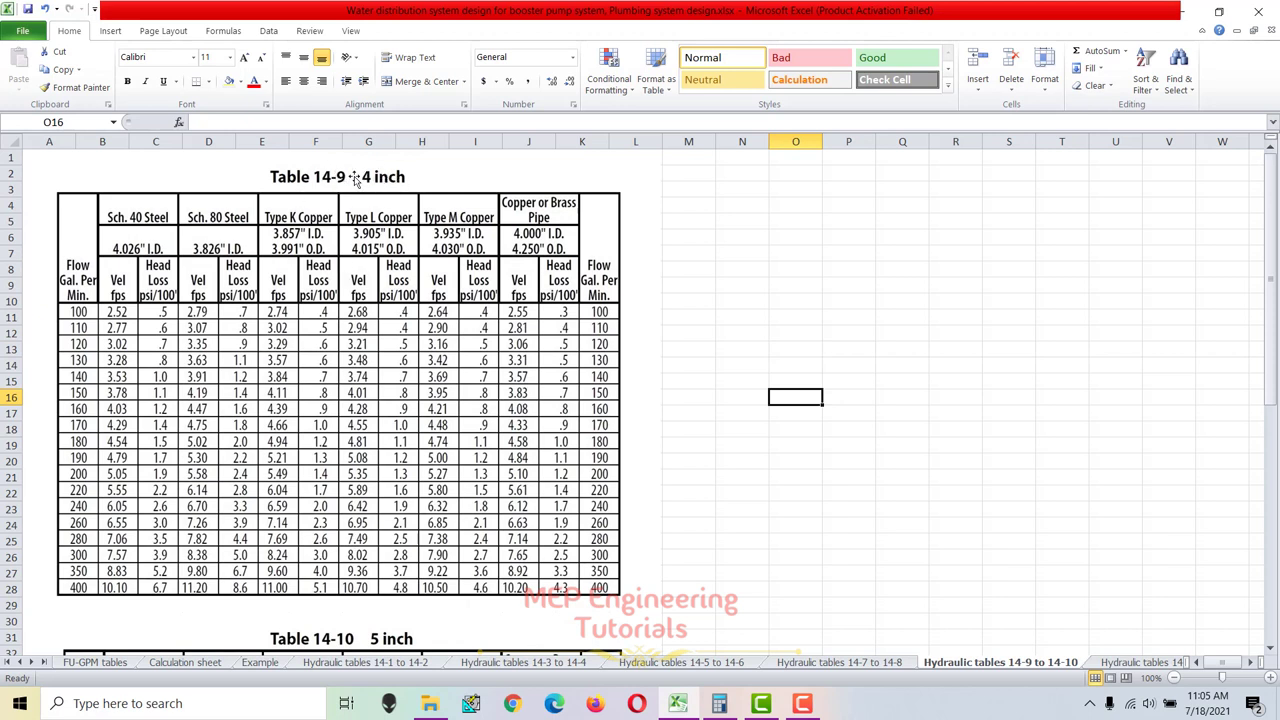
{"action": "scroll", "coordinate": [430, 420], "scroll_direction": "down", "scroll_amount": 1}
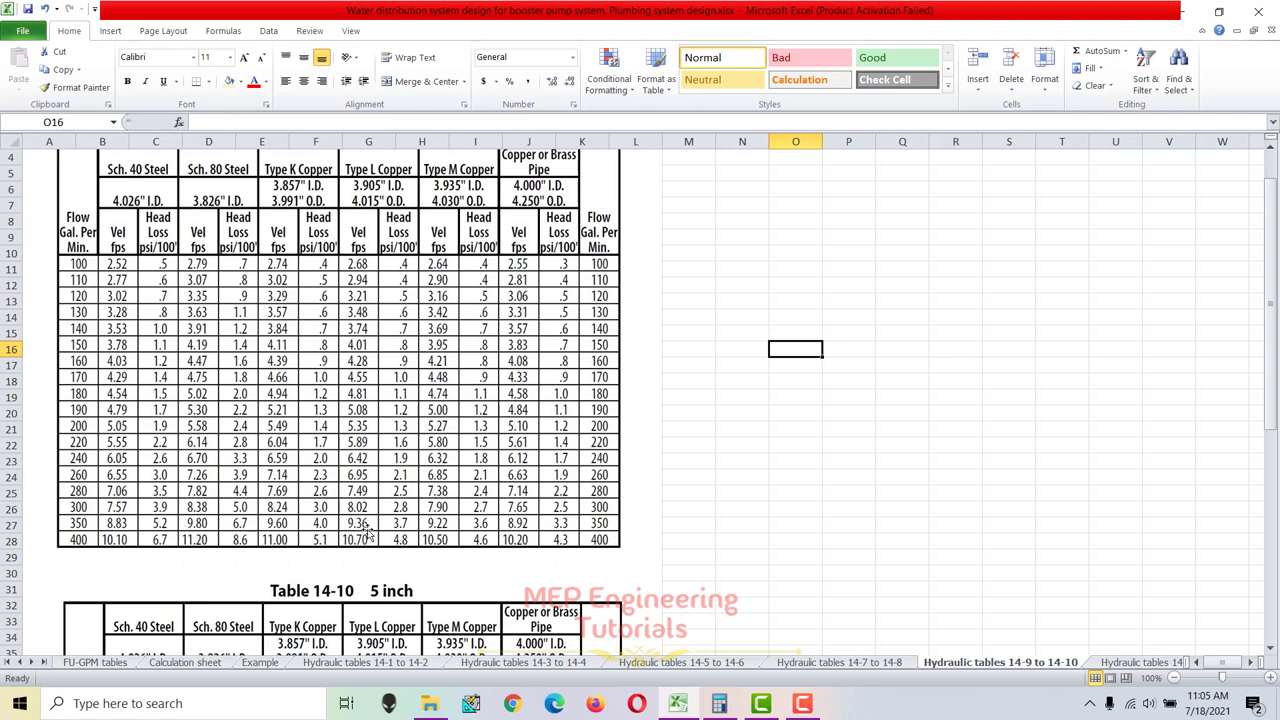
{"action": "scroll", "coordinate": [366, 532], "scroll_direction": "up", "scroll_amount": 1}
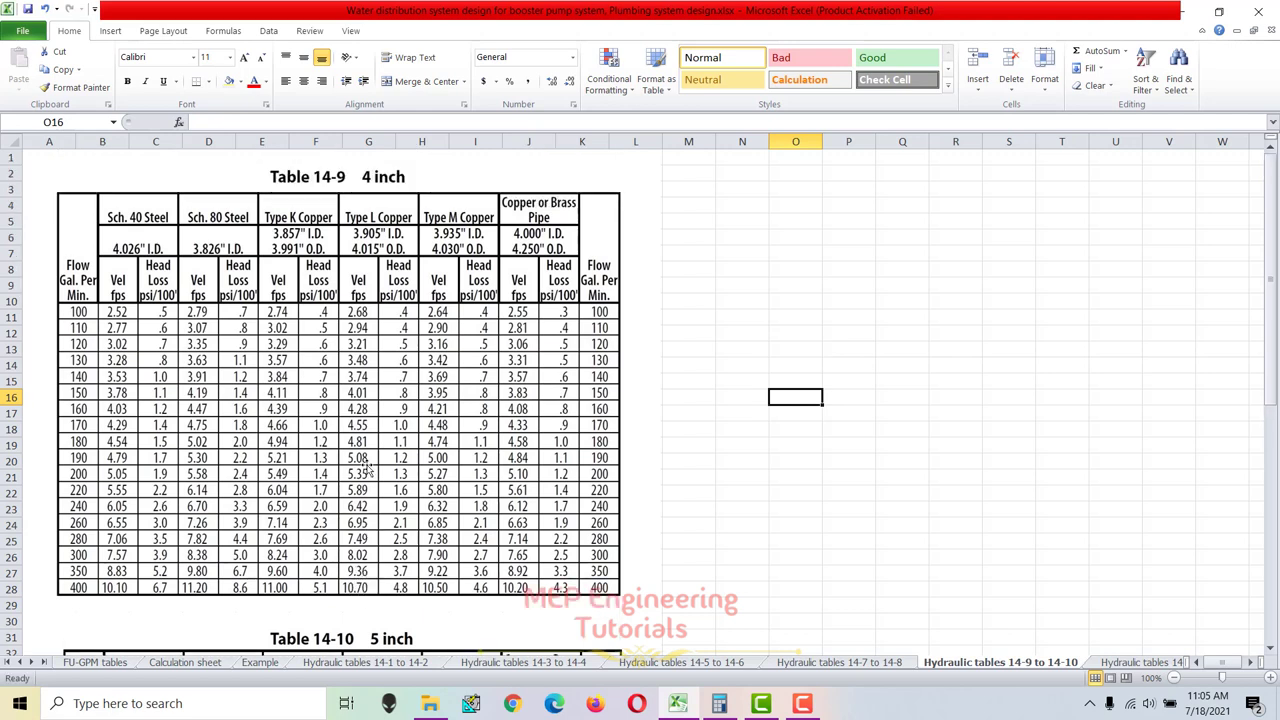
Check the pipe size and reference table listed for Riser 3+4+5 (E) in the cold water pipe sizing table.
{"action": "left_click", "coordinate": [185, 662]}
{"action": "left_click", "coordinate": [540, 510]}
{"action": "left_click", "coordinate": [970, 509]}
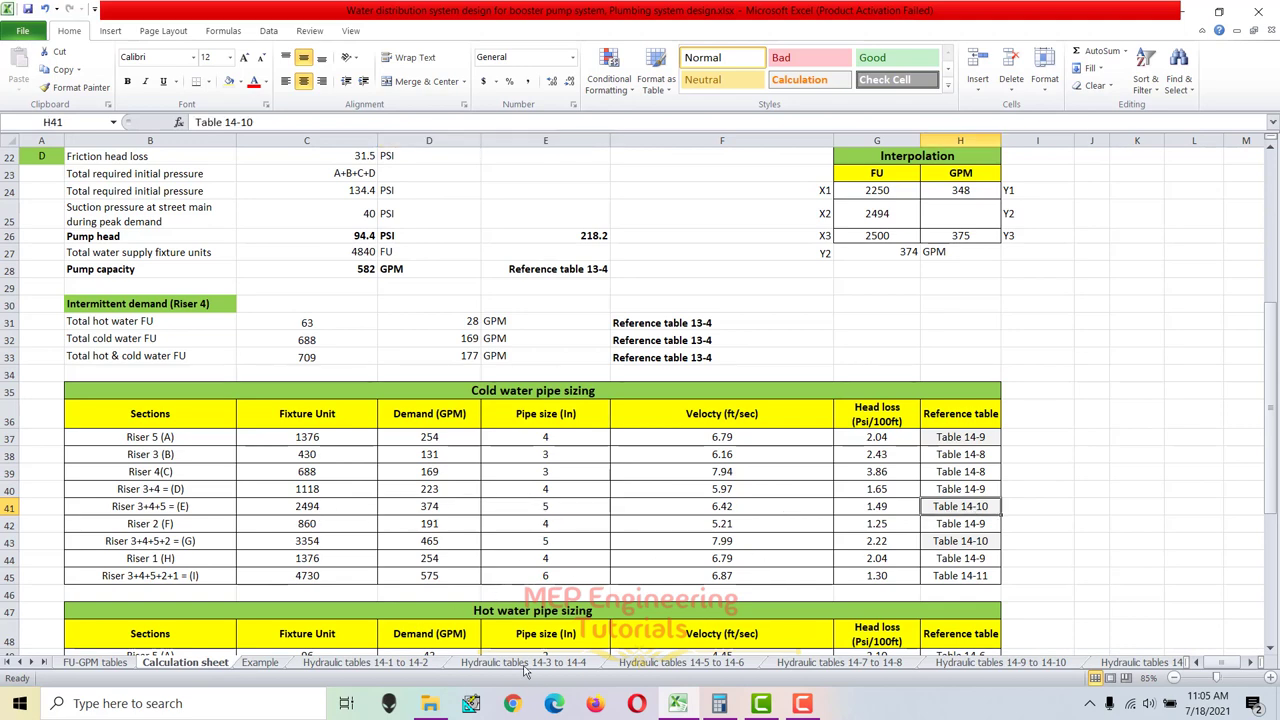
Look up the Type L copper velocities in Table 14-10 and enter 6.01 for Y1 and 6.87 for Y3 in the GPM–velocity interpolation table.
{"action": "left_click", "coordinate": [1016, 664]}
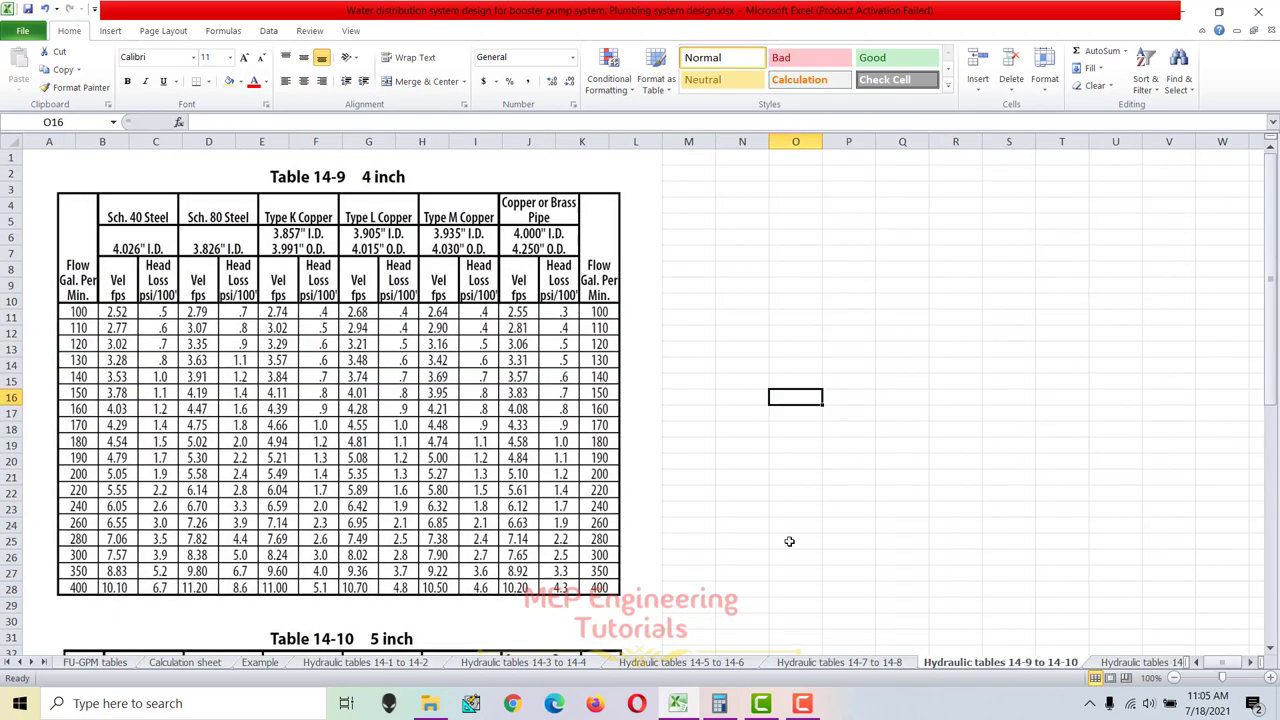
{"action": "scroll", "coordinate": [462, 482], "scroll_direction": "down", "scroll_amount": 4}
{"action": "scroll", "coordinate": [462, 482], "scroll_direction": "down", "scroll_amount": 6}
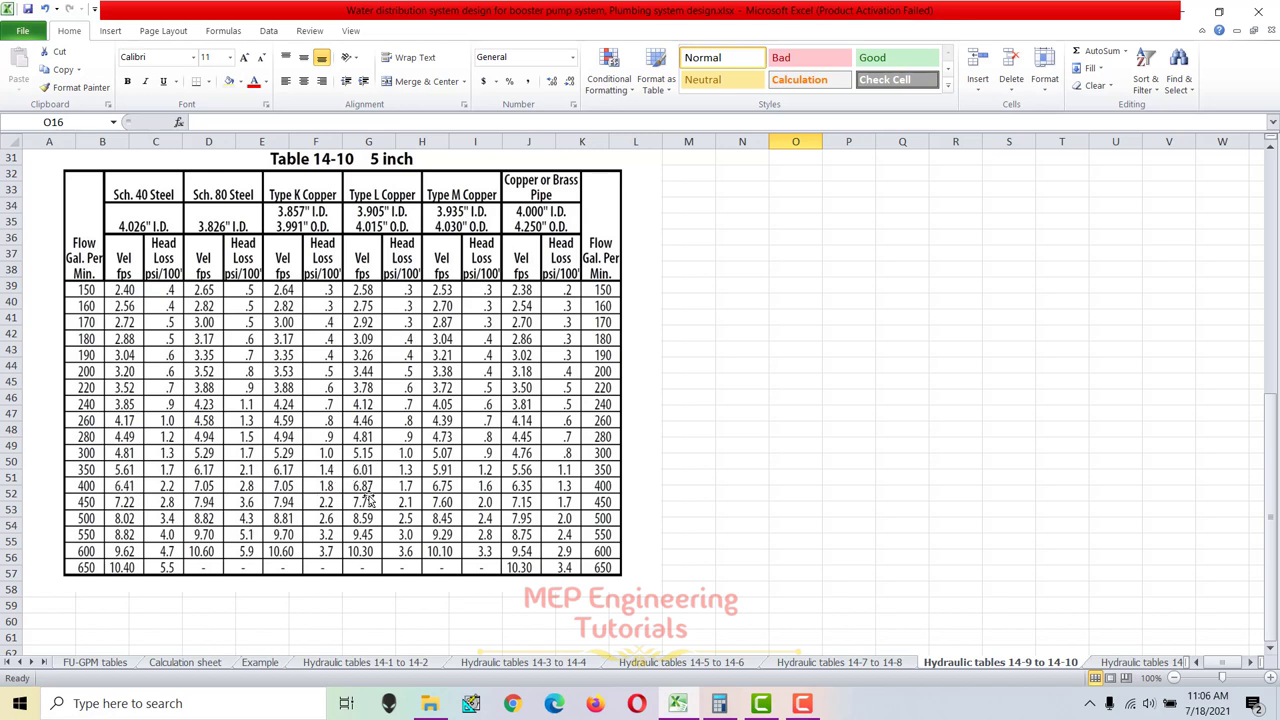
{"action": "left_click", "coordinate": [225, 665]}
{"action": "scroll", "coordinate": [950, 345], "scroll_direction": "up", "scroll_amount": 3}
{"action": "scroll", "coordinate": [950, 334], "scroll_direction": "up", "scroll_amount": 1}
{"action": "left_click", "coordinate": [960, 258]}
{"action": "type", "text": "6.01"}
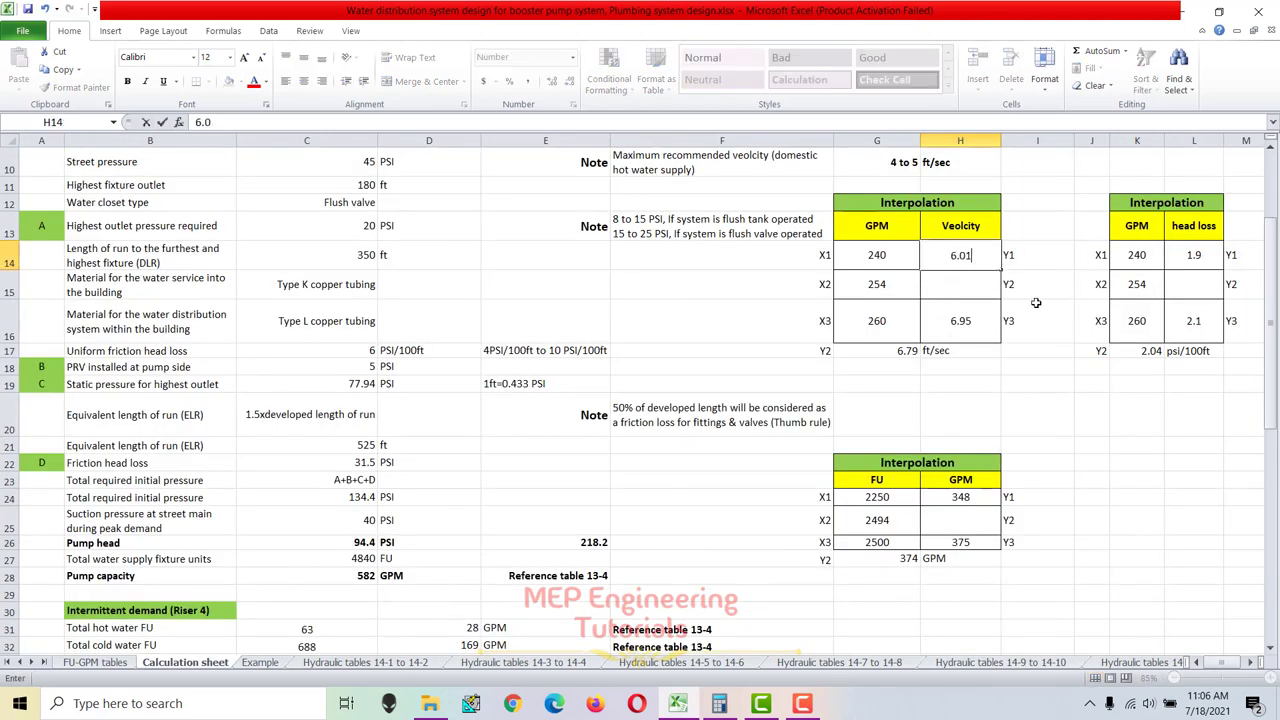
{"action": "key", "text": "Return"}
{"action": "key", "text": "Return"}
{"action": "type", "text": "6.87"}
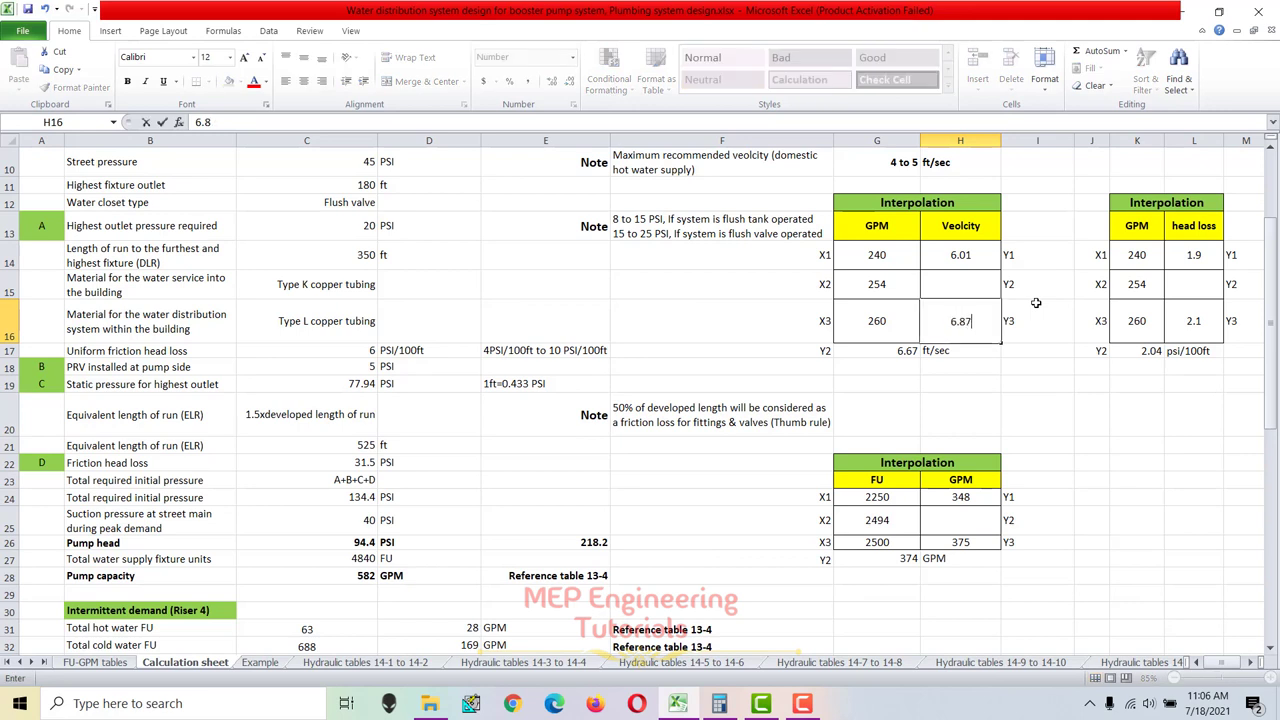
{"action": "key", "text": "Left"}
Set the GPM values of the velocity interpolation table to 350 for X1, 374 for X2 and 400 for X3.
{"action": "key", "text": "Up"}
{"action": "key", "text": "Up"}
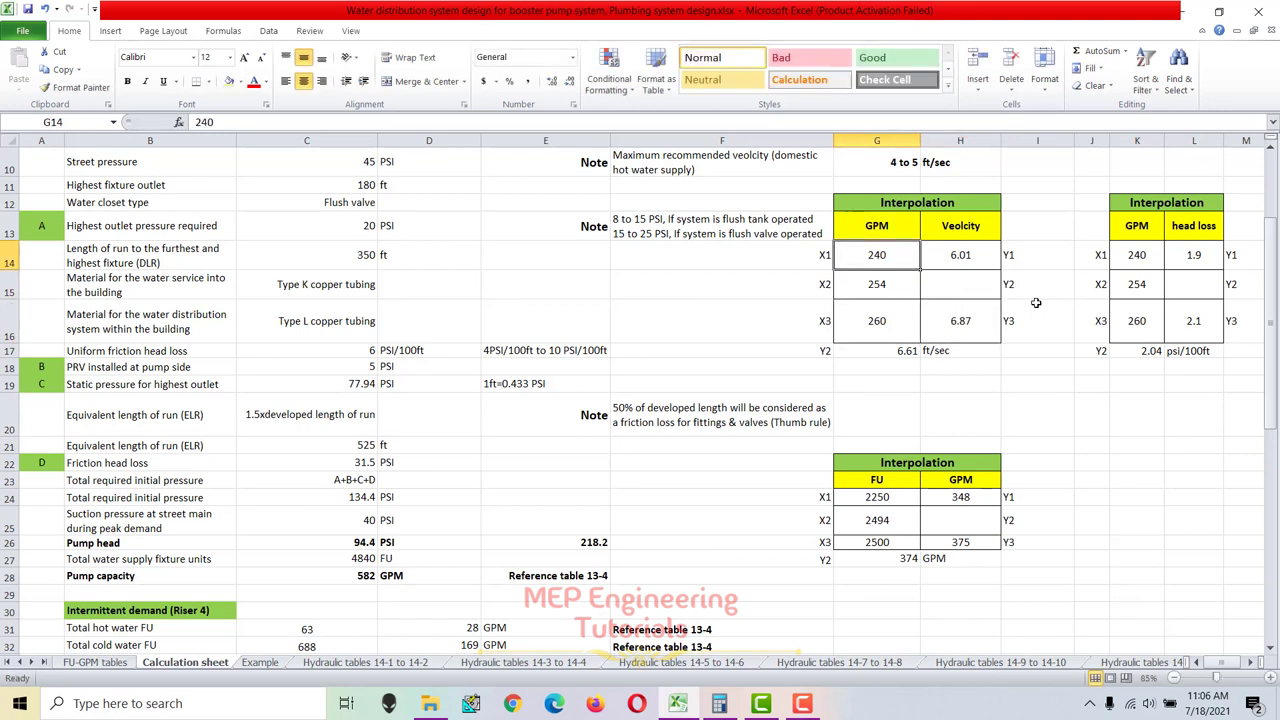
{"action": "type", "text": "350"}
{"action": "key", "text": "Return"}
{"action": "key", "text": "Return"}
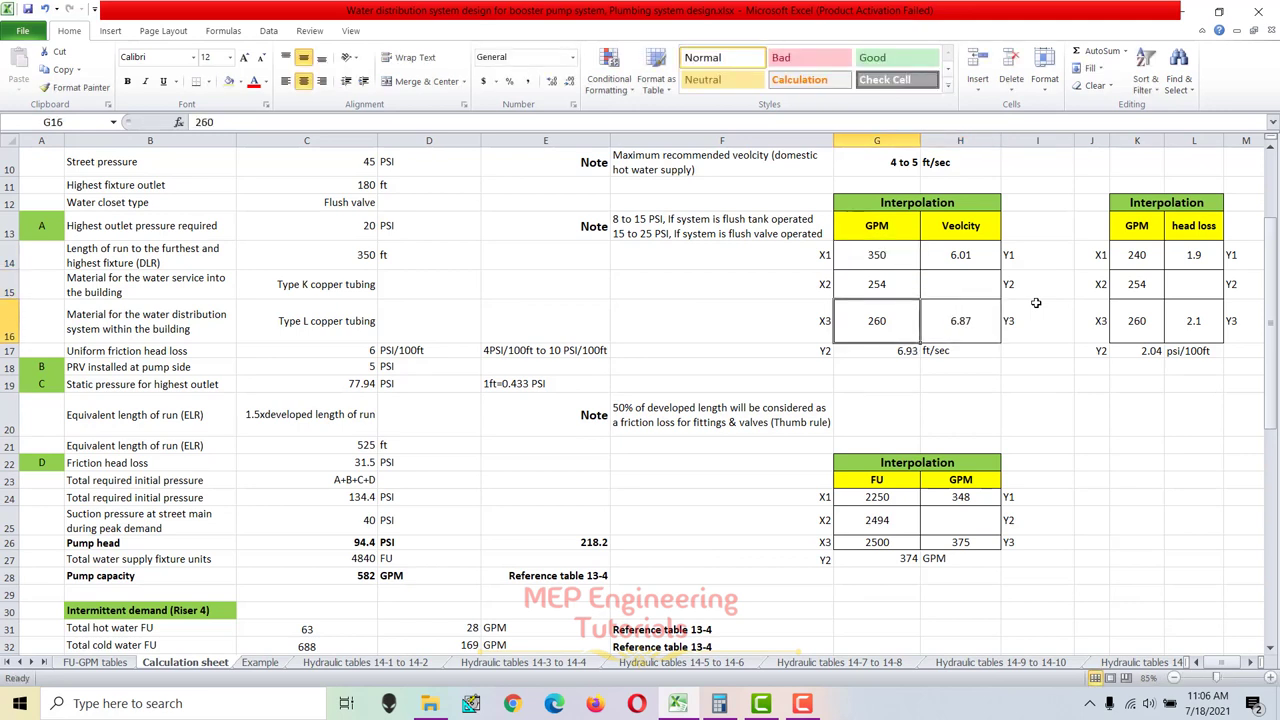
{"action": "type", "text": "400"}
{"action": "key", "text": "Up"}
{"action": "type", "text": "3"}
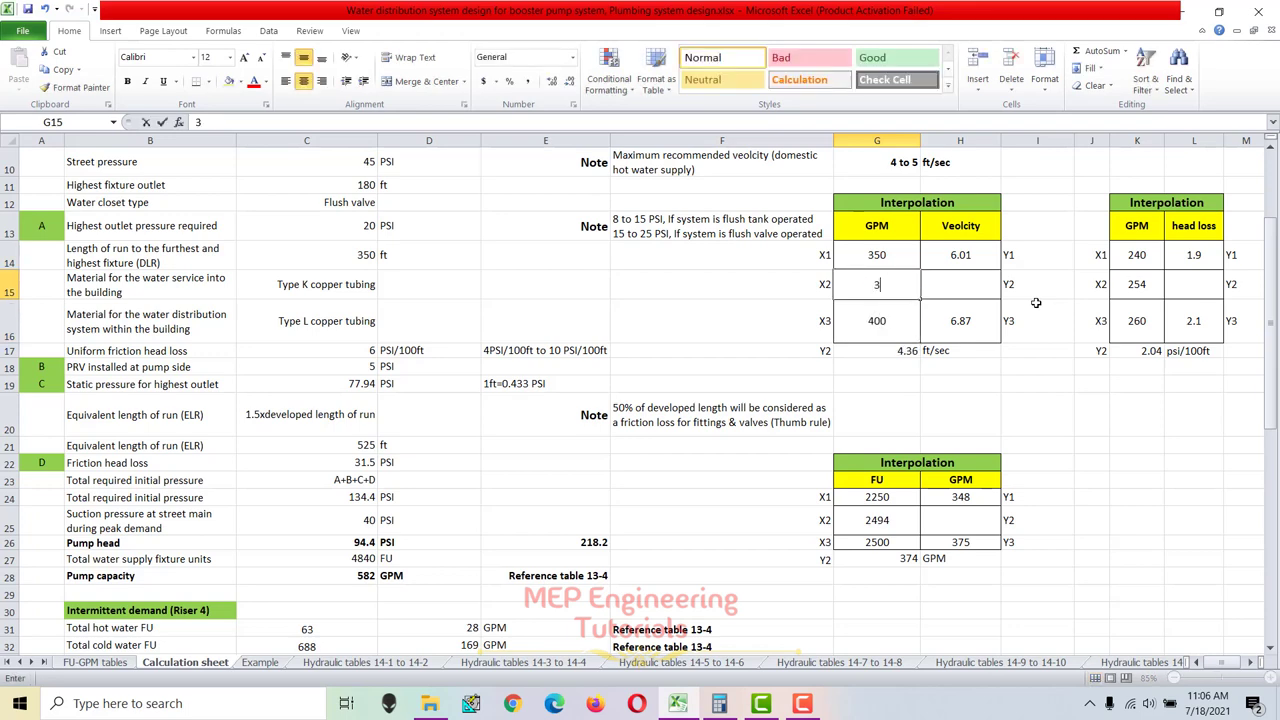
{"action": "type", "text": "74"}
{"action": "key", "text": "Right"}
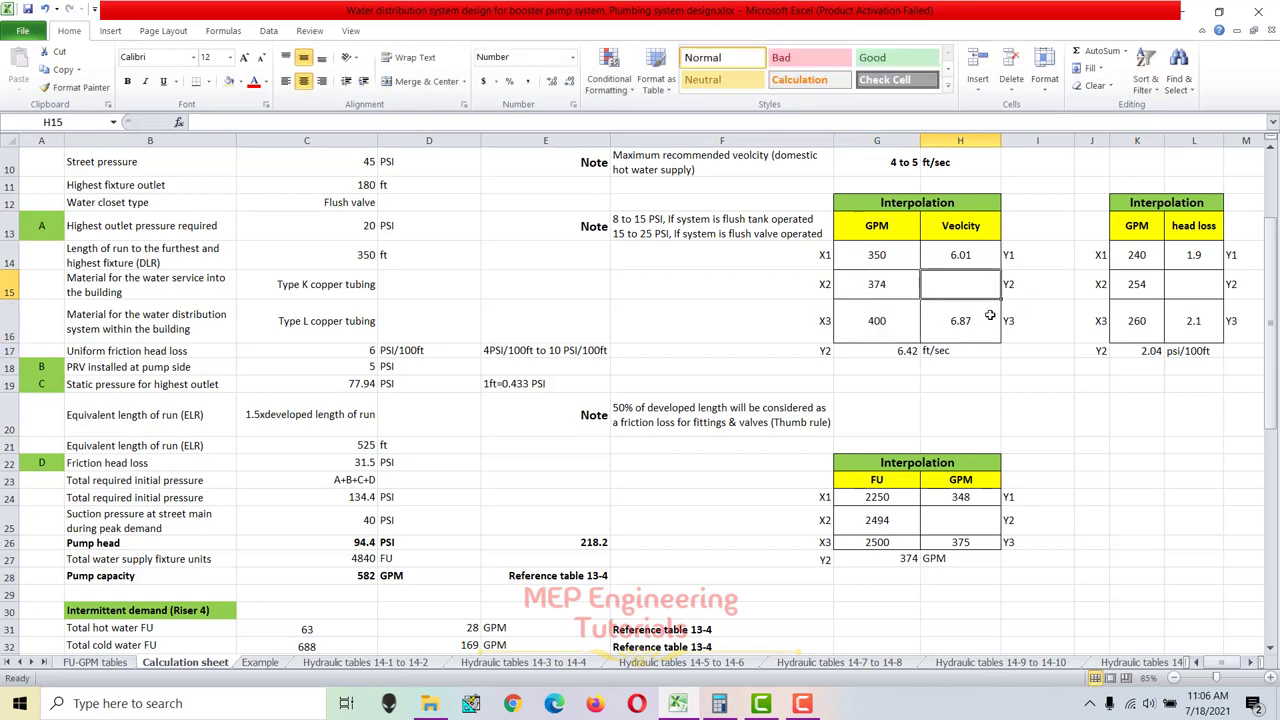
Compare the interpolated Y2 velocity with the velocity listed for Riser 3+4+5 (E) in the cold water pipe sizing table.
{"action": "scroll", "coordinate": [988, 316], "scroll_direction": "down", "scroll_amount": 6}
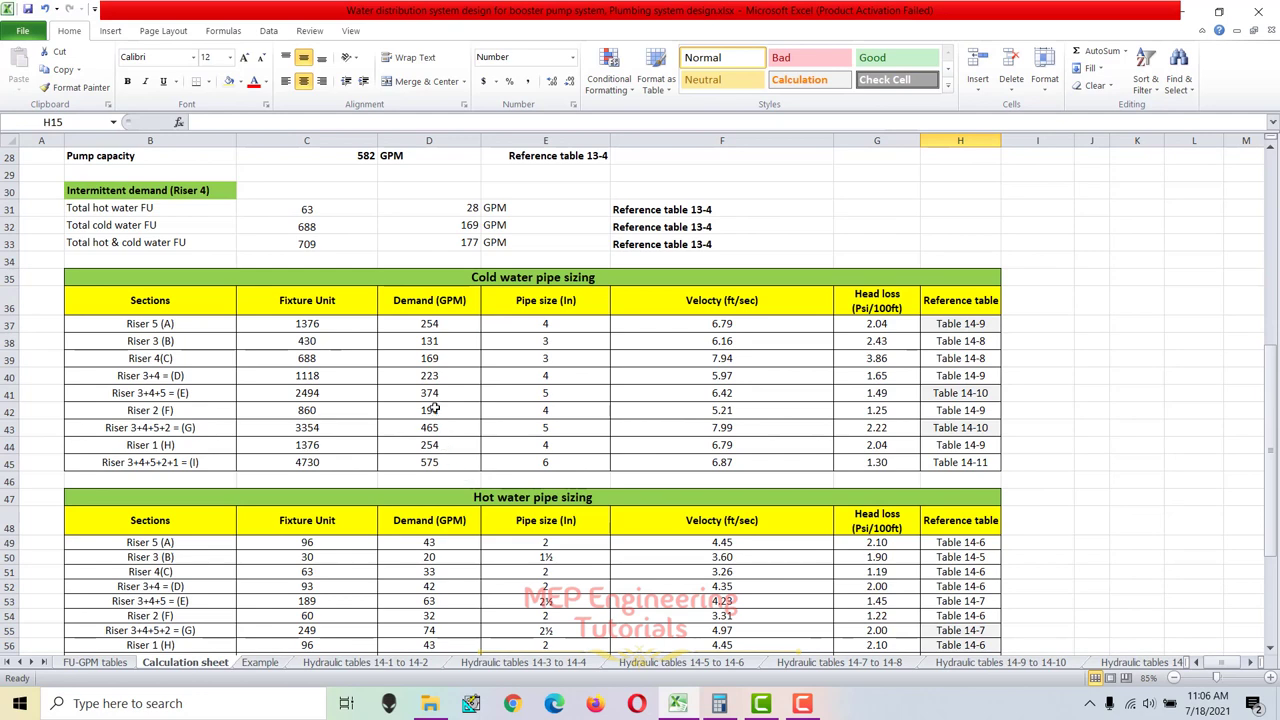
{"action": "scroll", "coordinate": [714, 434], "scroll_direction": "up", "scroll_amount": 5}
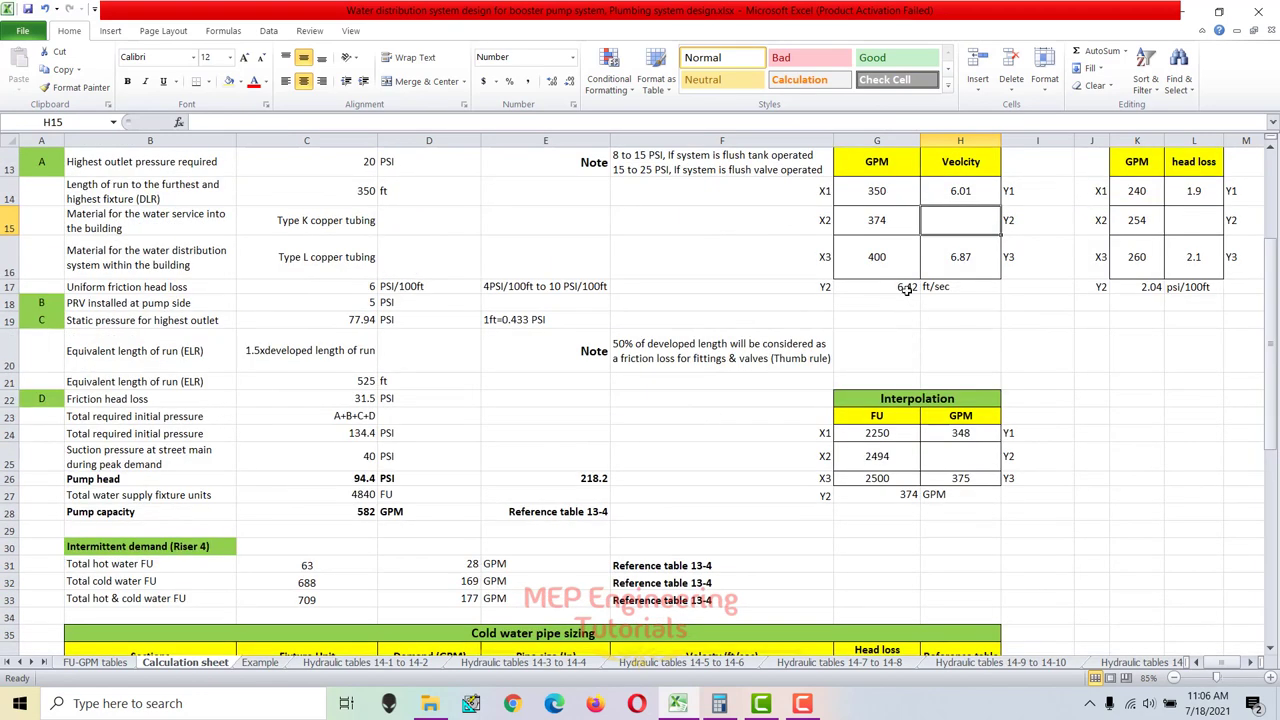
{"action": "left_click", "coordinate": [905, 290]}
{"action": "left_click_drag", "start_coordinate": [803, 290], "coordinate": [940, 294]}
{"action": "key", "text": "Down"}
{"action": "key", "text": "Down"}
{"action": "key", "text": "Down"}
{"action": "key", "text": "Right"}
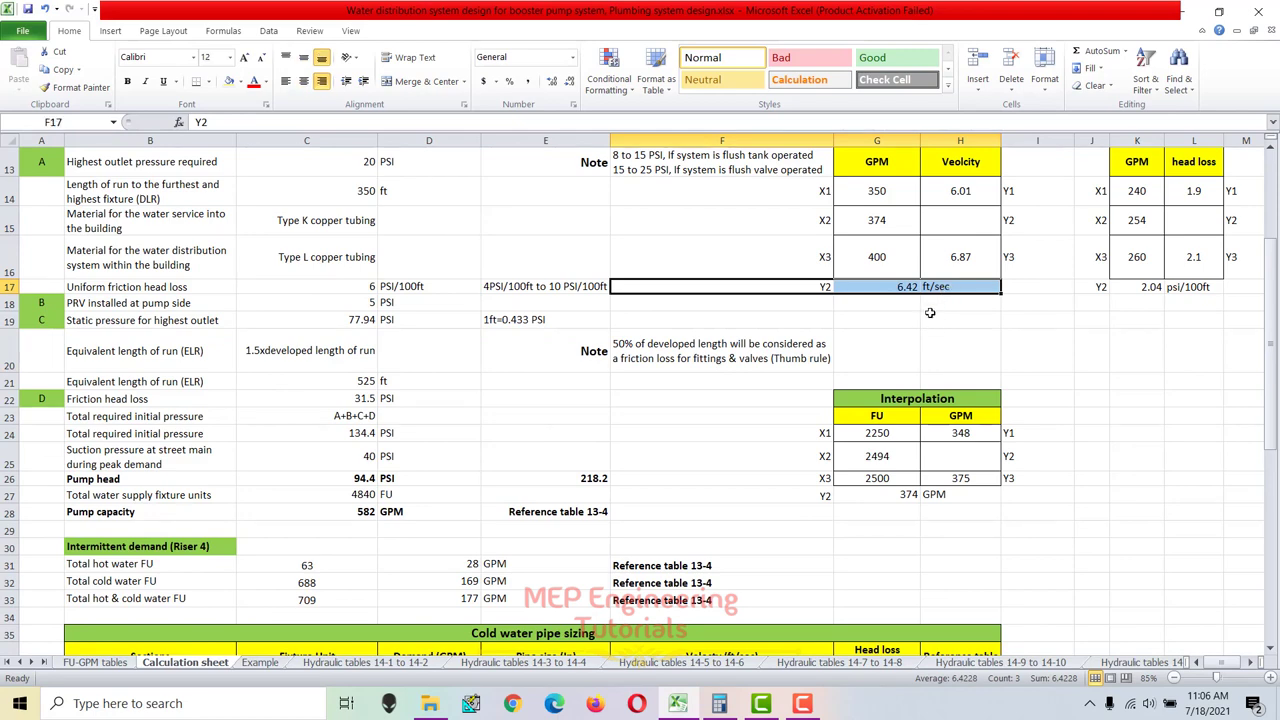
{"action": "scroll", "coordinate": [915, 328], "scroll_direction": "up", "scroll_amount": 1}
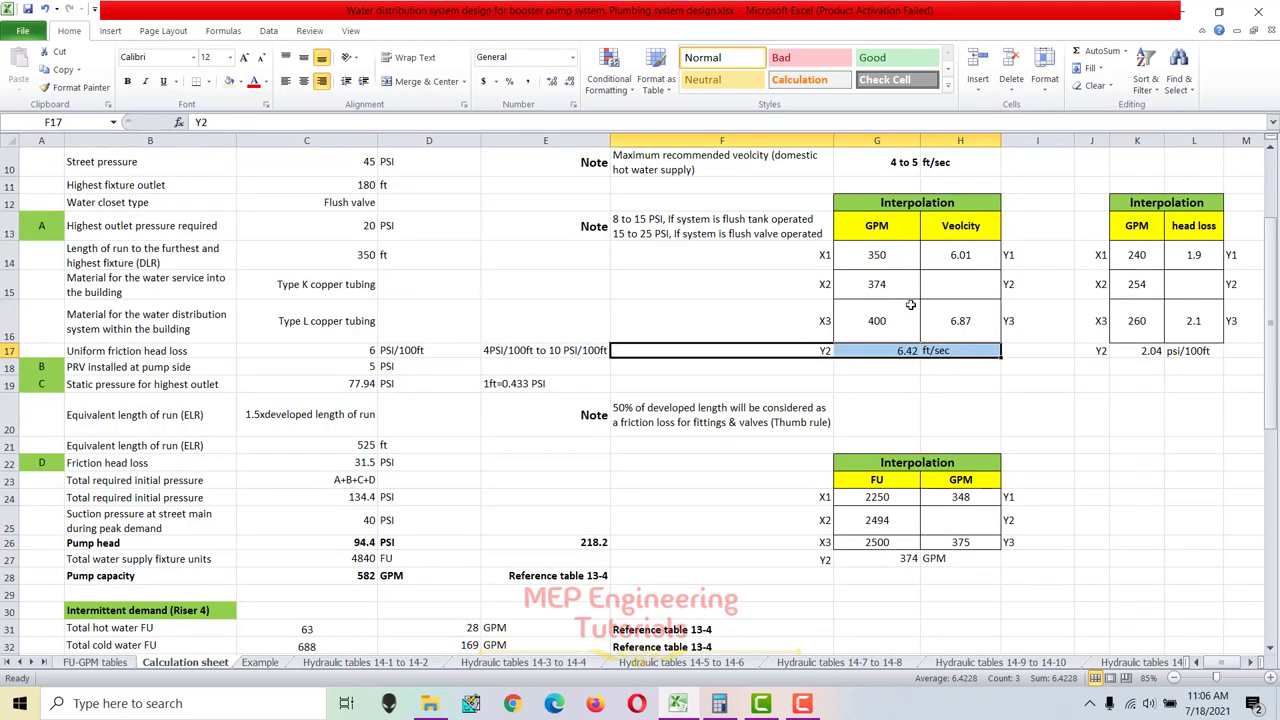
{"action": "scroll", "coordinate": [901, 303], "scroll_direction": "down", "scroll_amount": 7}
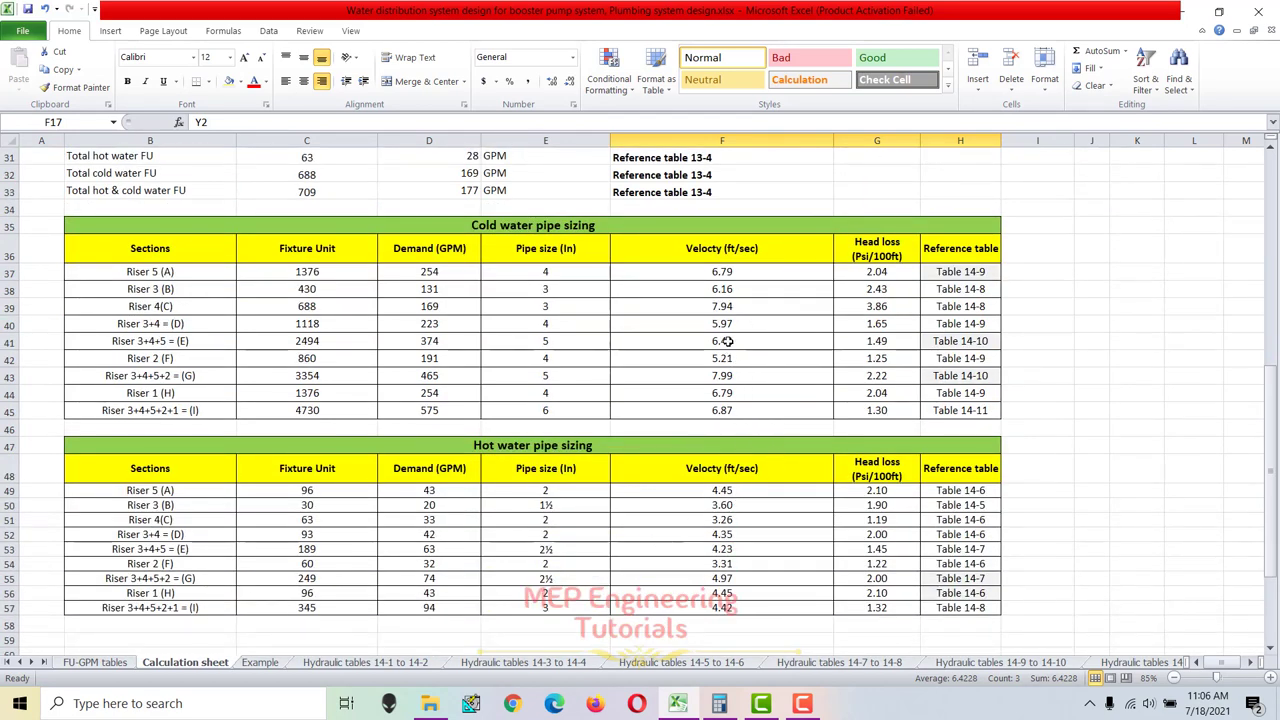
{"action": "left_click", "coordinate": [728, 341]}
Look up the Type L copper head losses in Table 14-10 and copy the velocity table's GPM values 350, 374 and 400 into the head loss interpolation table.
{"action": "left_click", "coordinate": [882, 346]}
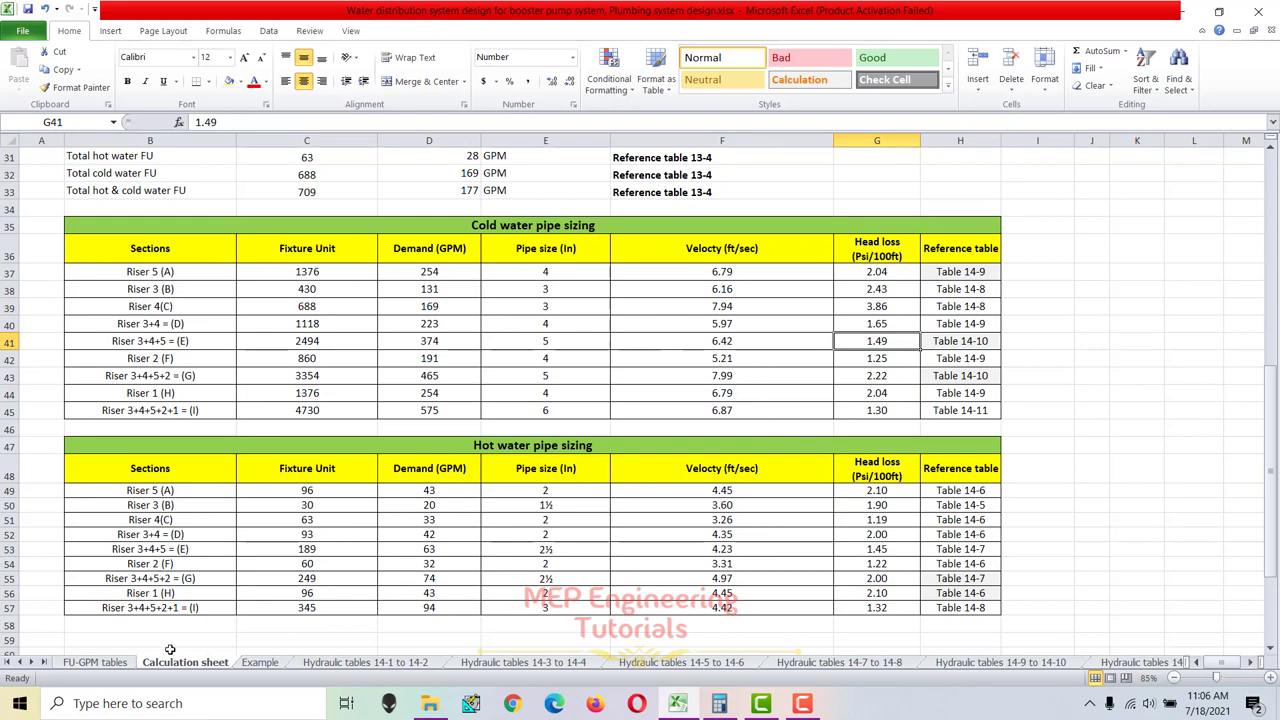
{"action": "left_click", "coordinate": [968, 662]}
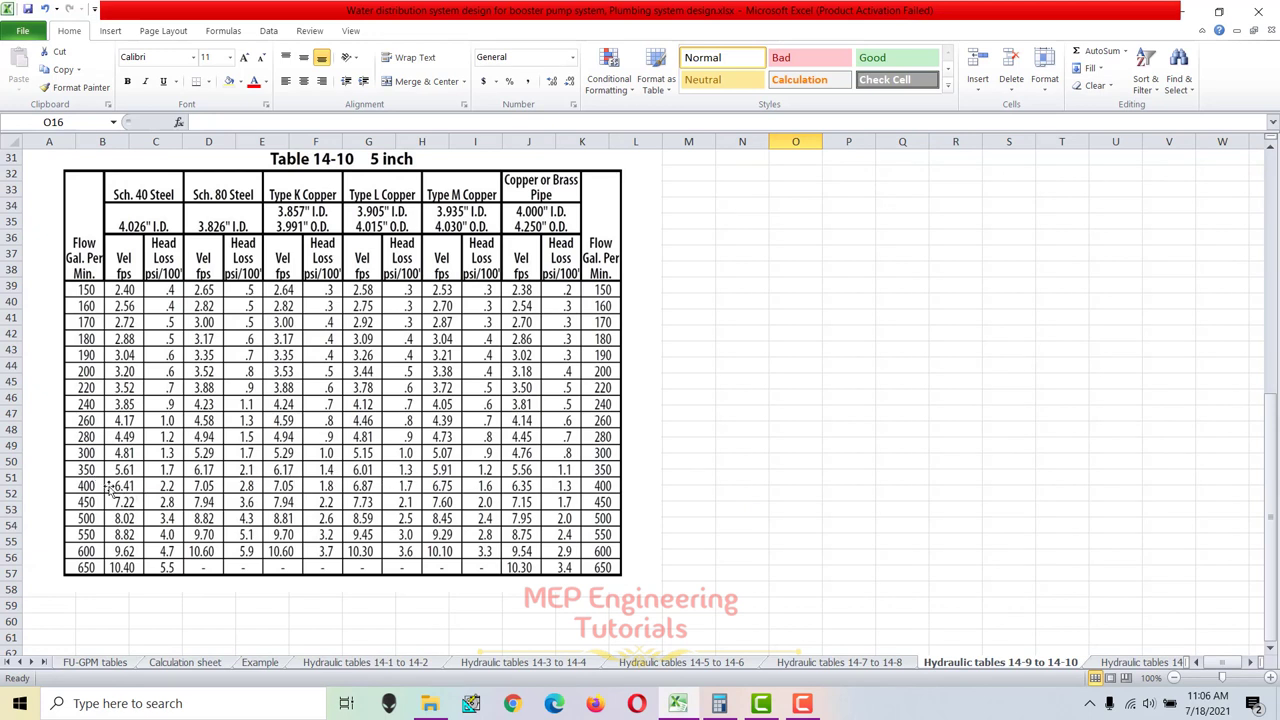
{"action": "left_click", "coordinate": [206, 665]}
{"action": "scroll", "coordinate": [1004, 328], "scroll_direction": "up", "scroll_amount": 6}
{"action": "scroll", "coordinate": [1004, 328], "scroll_direction": "up", "scroll_amount": 1}
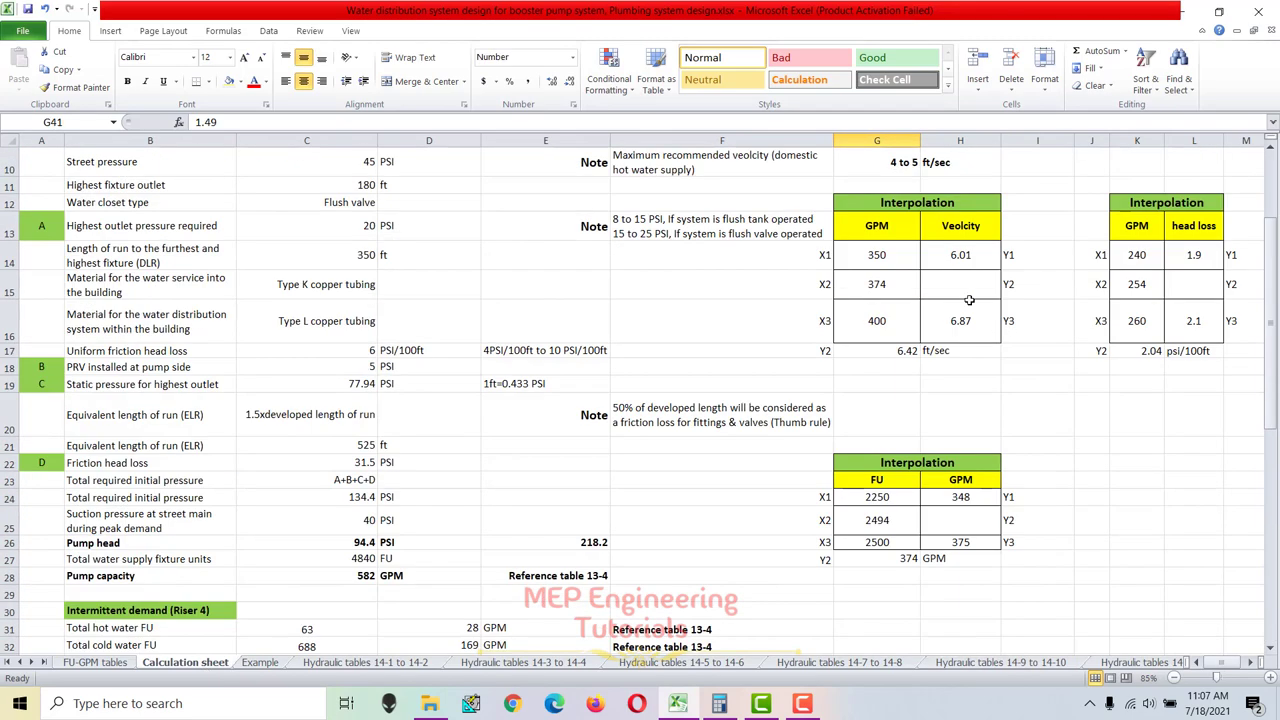
{"action": "left_click_drag", "start_coordinate": [889, 255], "coordinate": [880, 321]}
{"action": "key", "text": "ctrl+c"}
{"action": "left_click", "coordinate": [1137, 255]}
{"action": "key", "text": "ctrl+v"}
Set the head loss interpolation table's Y1 to 1.3 and Y3 to 1.7.
{"action": "key", "text": "Right"}
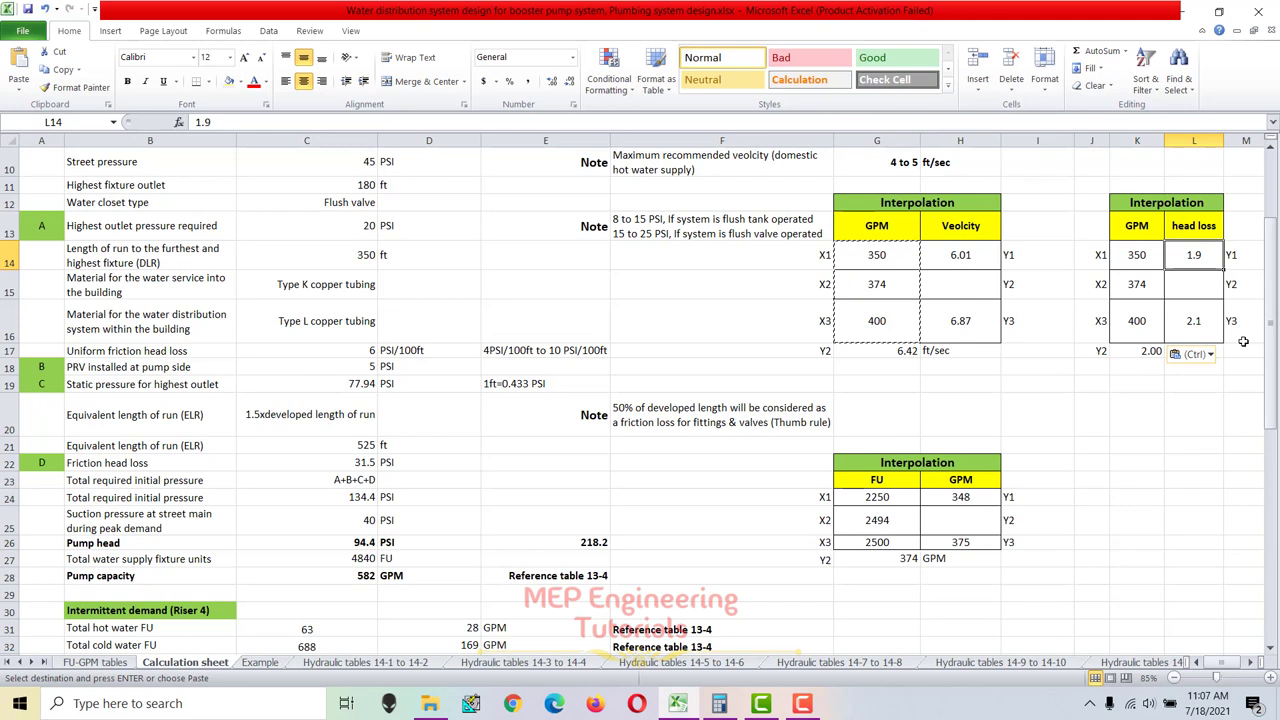
{"action": "type", "text": "1.3"}
{"action": "key", "text": "Return"}
{"action": "key", "text": "Down"}
{"action": "type", "text": "1."}
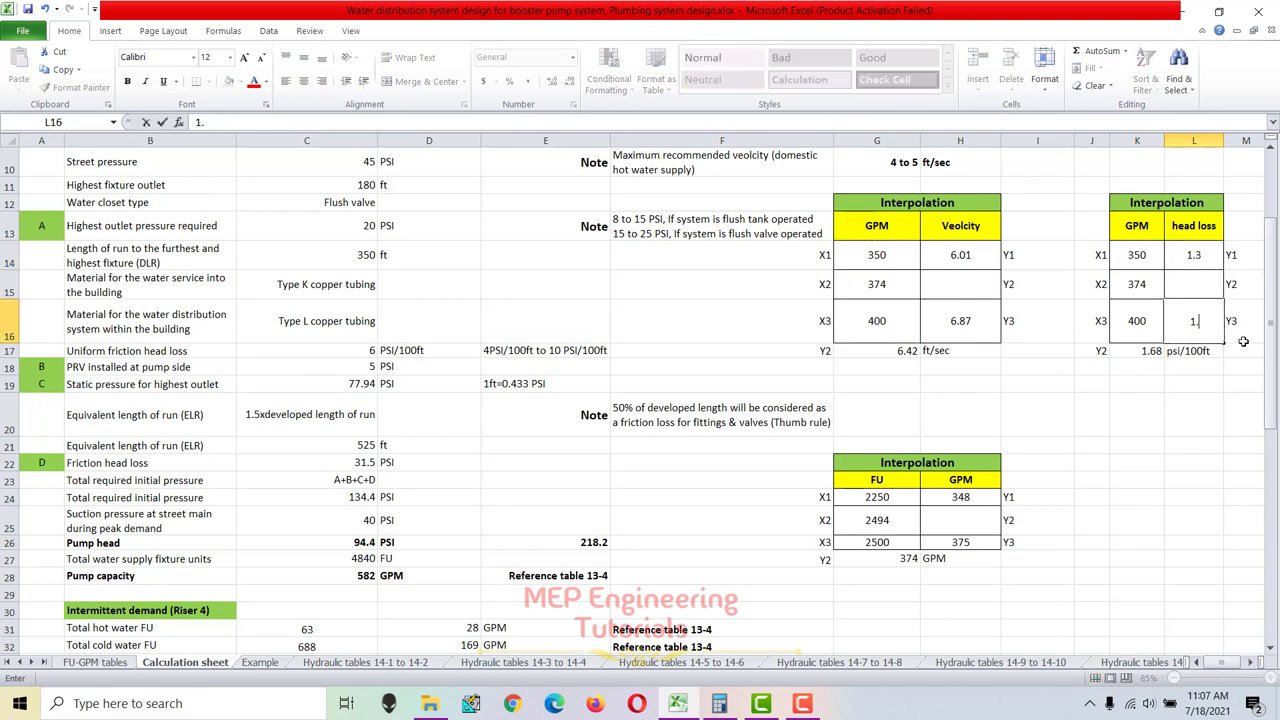
{"action": "key", "text": "Up"}
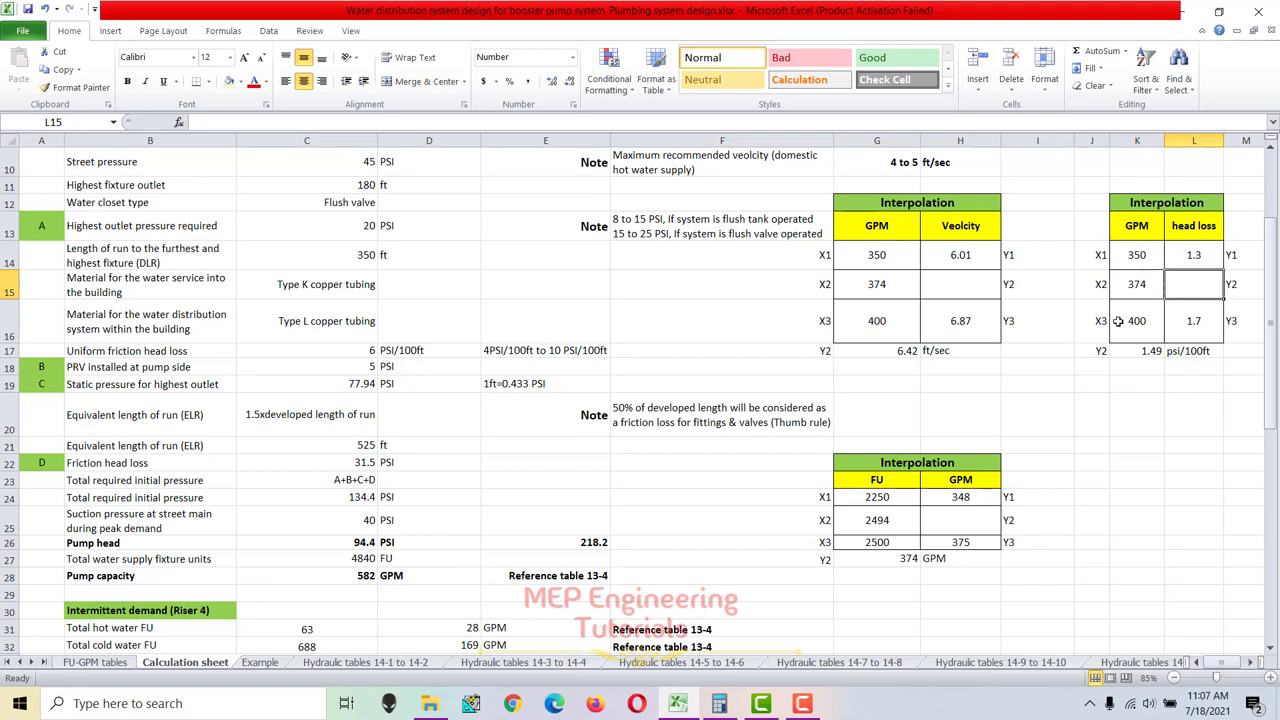
Compare the interpolated Y2 head loss with the Riser 3+4+5 (E) row and review that row's velocity and head loss.
{"action": "scroll", "coordinate": [1129, 331], "scroll_direction": "down", "scroll_amount": 8}
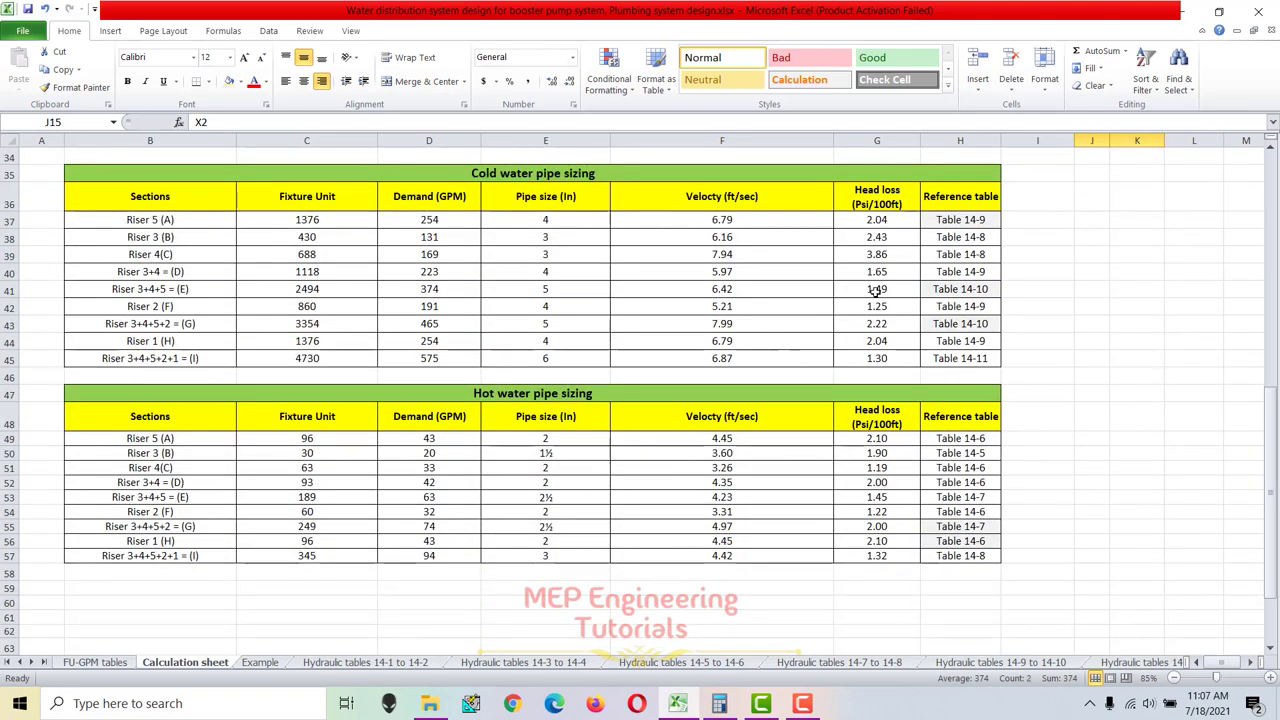
{"action": "left_click", "coordinate": [866, 290]}
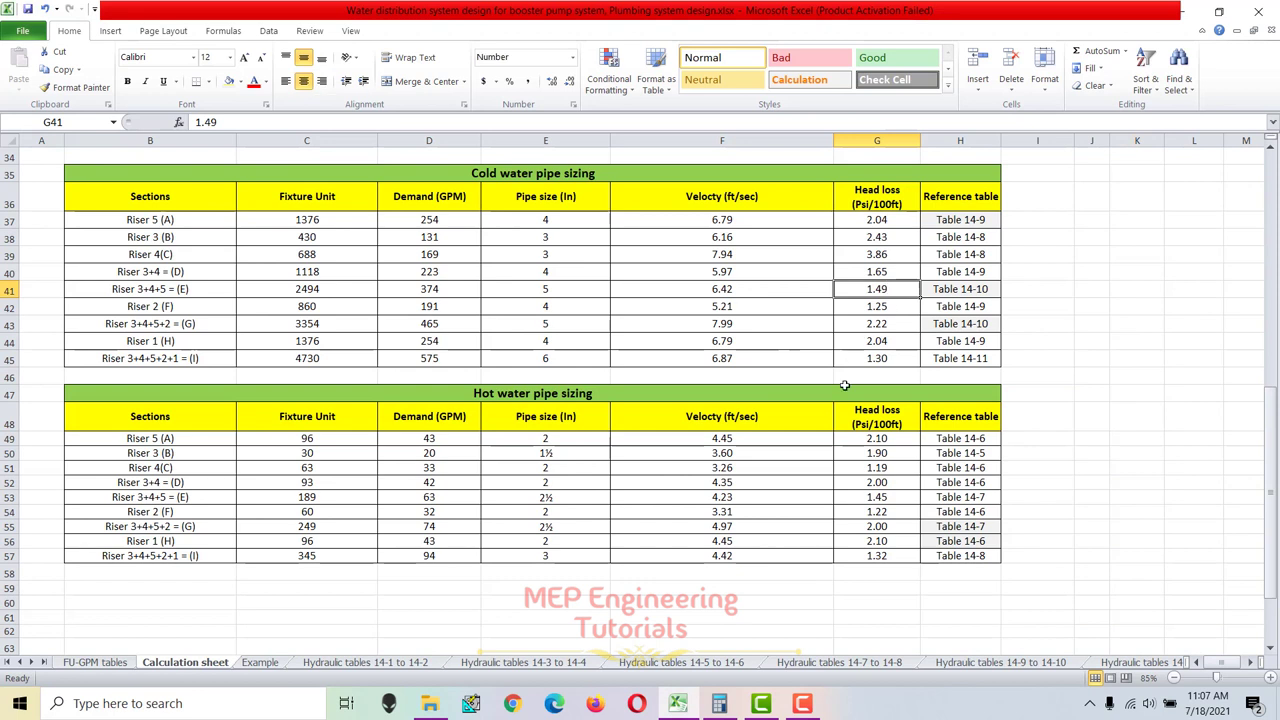
{"action": "scroll", "coordinate": [724, 364], "scroll_direction": "up", "scroll_amount": 1}
{"action": "left_click", "coordinate": [717, 341]}
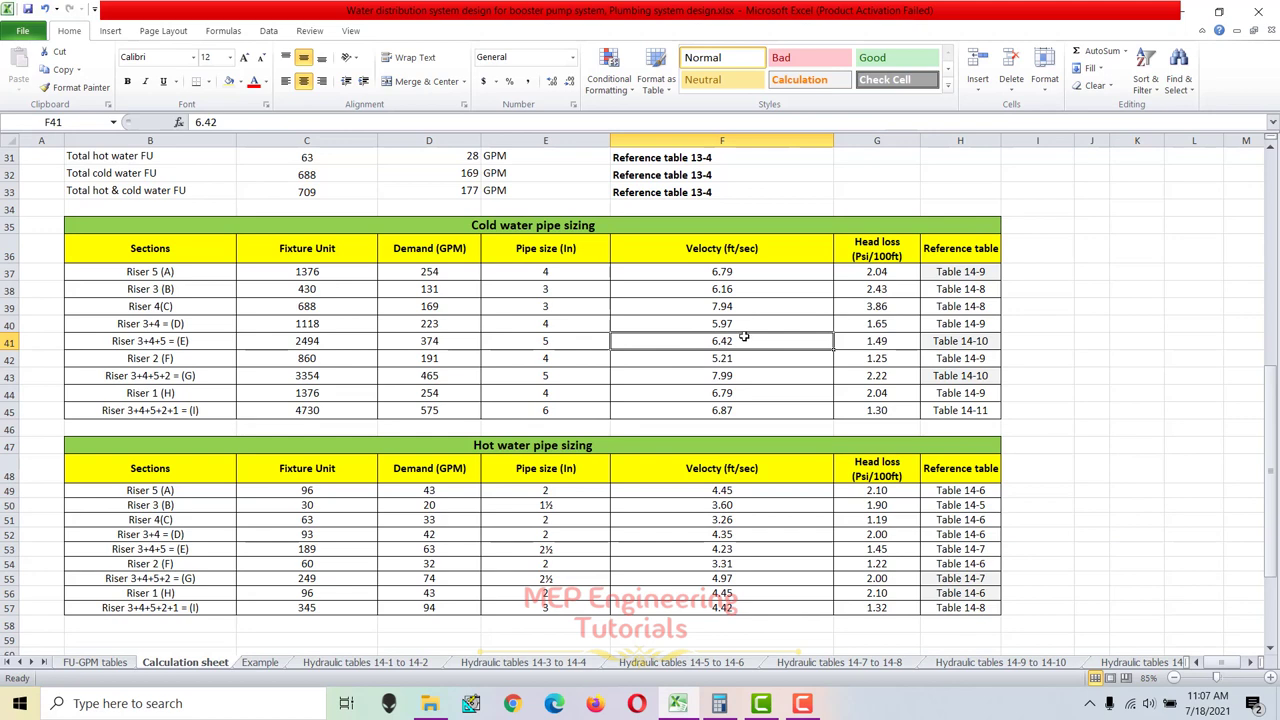
{"action": "left_click", "coordinate": [872, 343]}
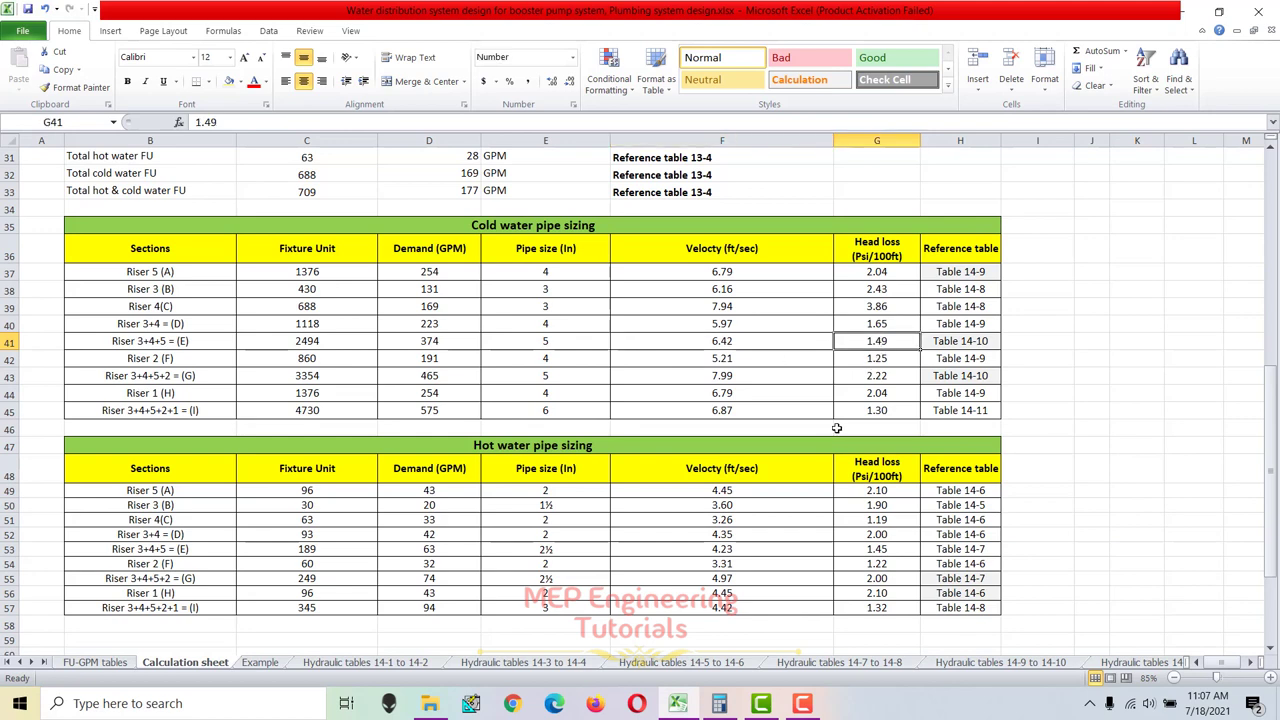
{"action": "scroll", "coordinate": [826, 441], "scroll_direction": "up", "scroll_amount": 2}
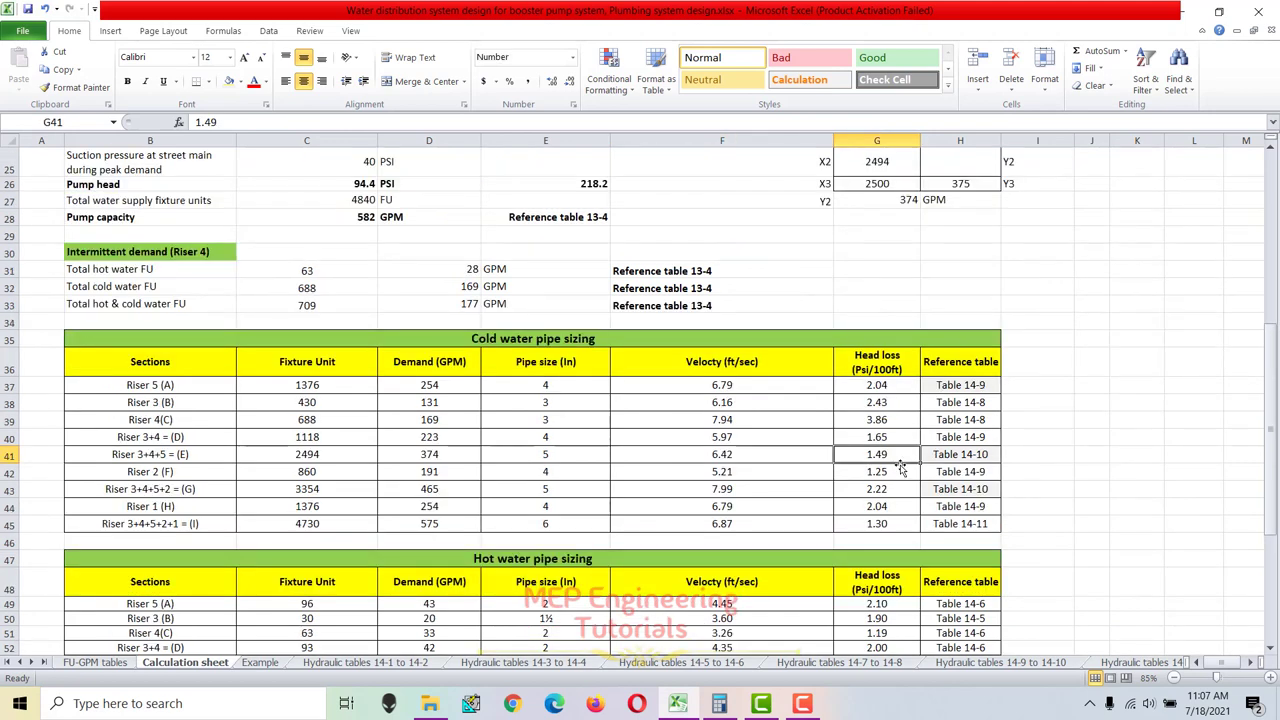
Review the velocity, head loss, pipe size and reference table listed for Riser 3+4+5 (E) in the cold water pipe sizing table.
{"action": "left_click_drag", "start_coordinate": [716, 454], "coordinate": [845, 455]}
{"action": "scroll", "coordinate": [773, 488], "scroll_direction": "up", "scroll_amount": 1}
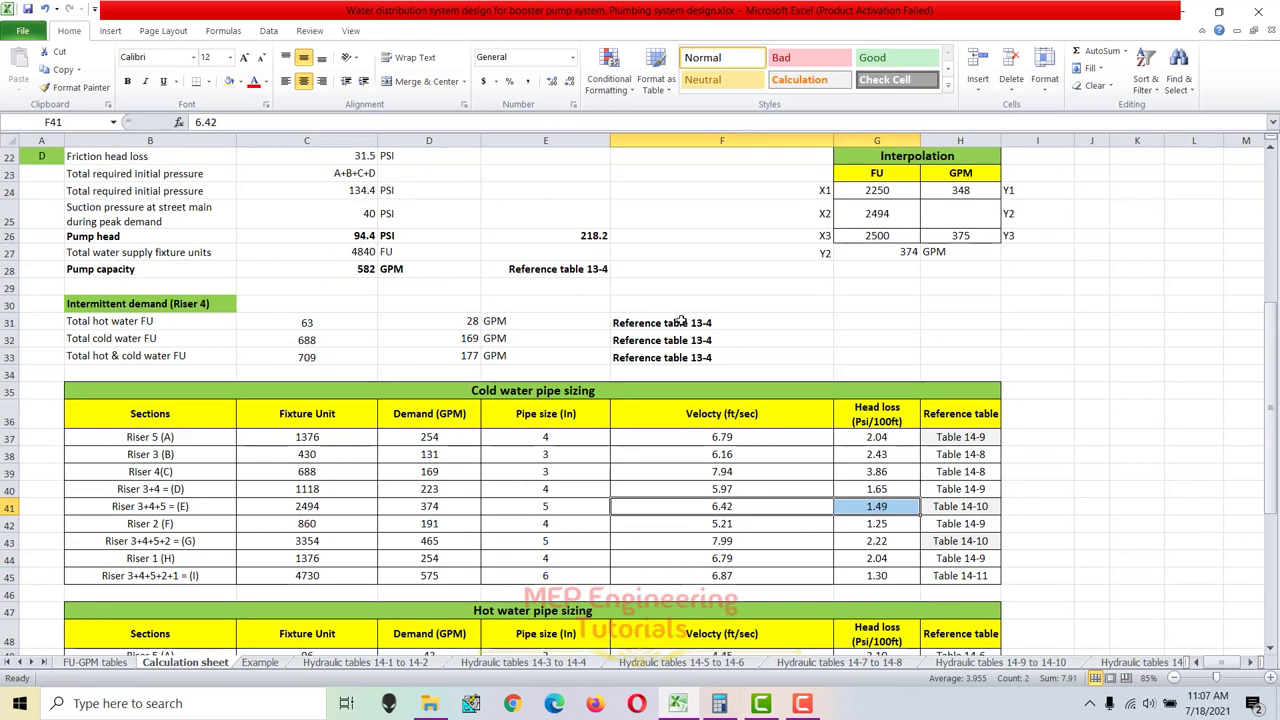
{"action": "left_click", "coordinate": [545, 506]}
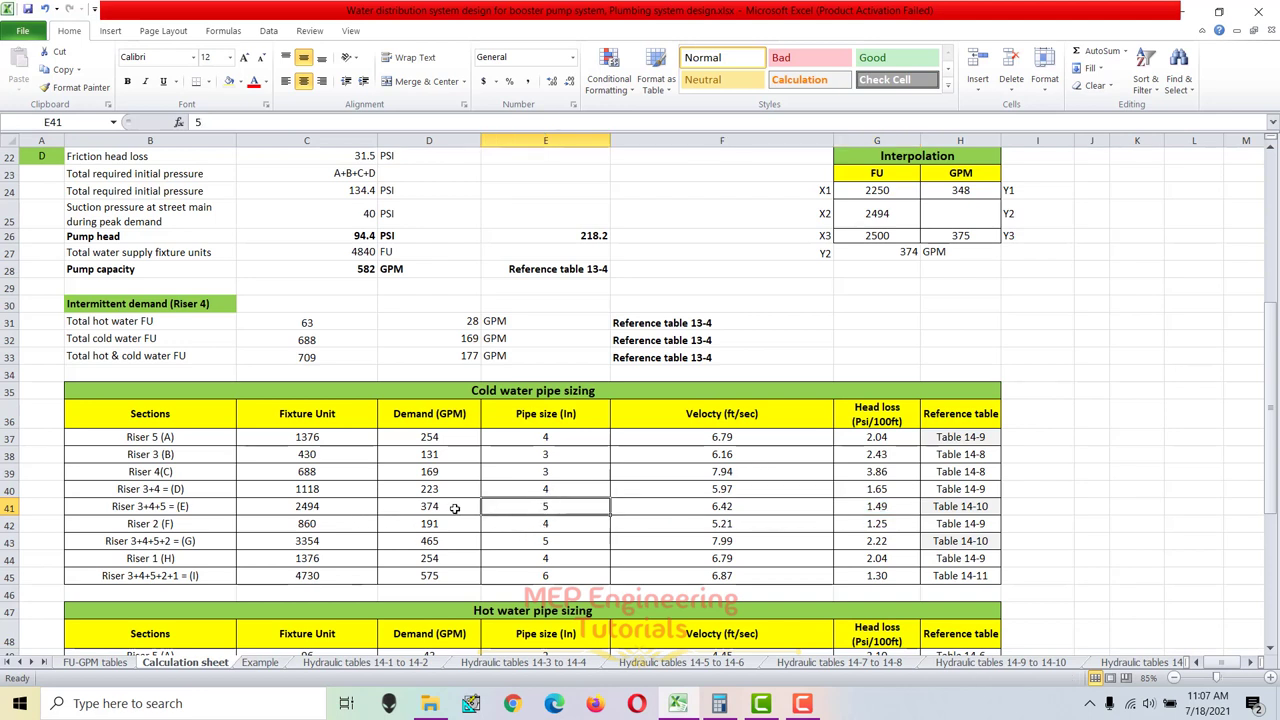
{"action": "left_click_drag", "start_coordinate": [965, 506], "coordinate": [30, 510]}
{"action": "left_click", "coordinate": [30, 510]}
{"action": "left_click", "coordinate": [668, 530]}
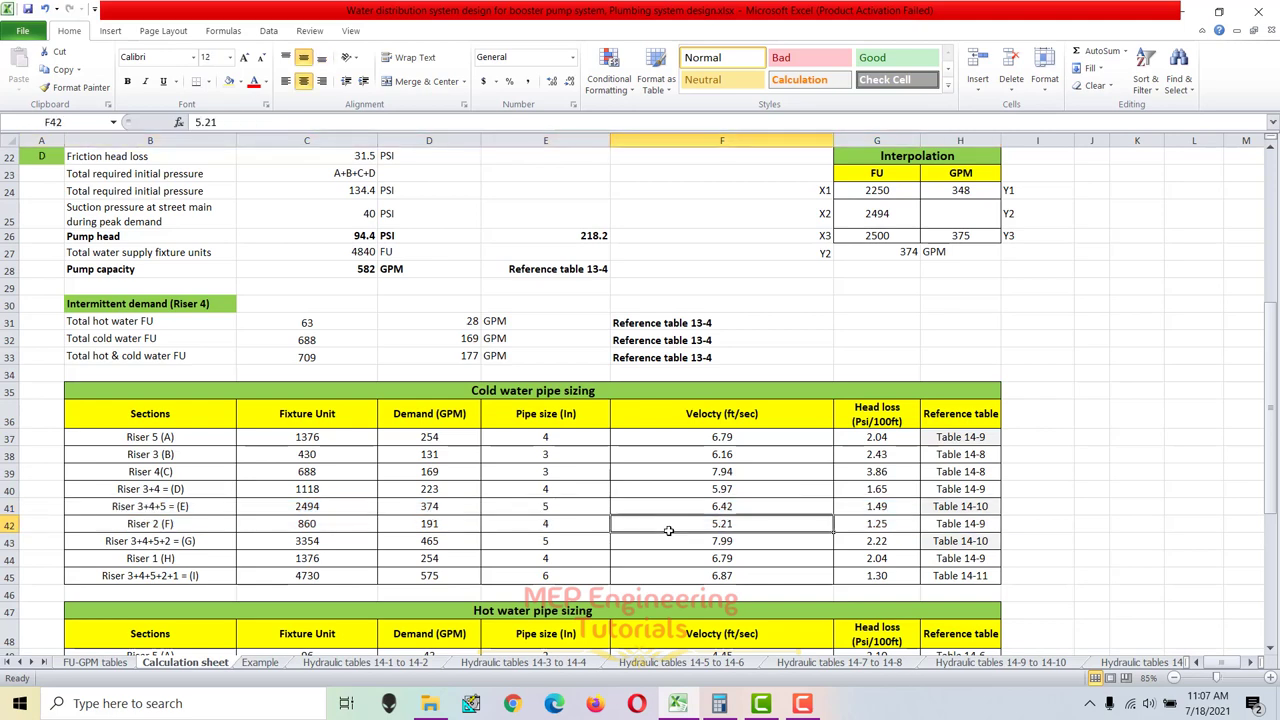
Review all riser sections from Riser 5 (A) to Riser 3+4+5+2+1 (I) in the cold and hot water pipe sizing tables.
{"action": "scroll", "coordinate": [668, 530], "scroll_direction": "down", "scroll_amount": 2}
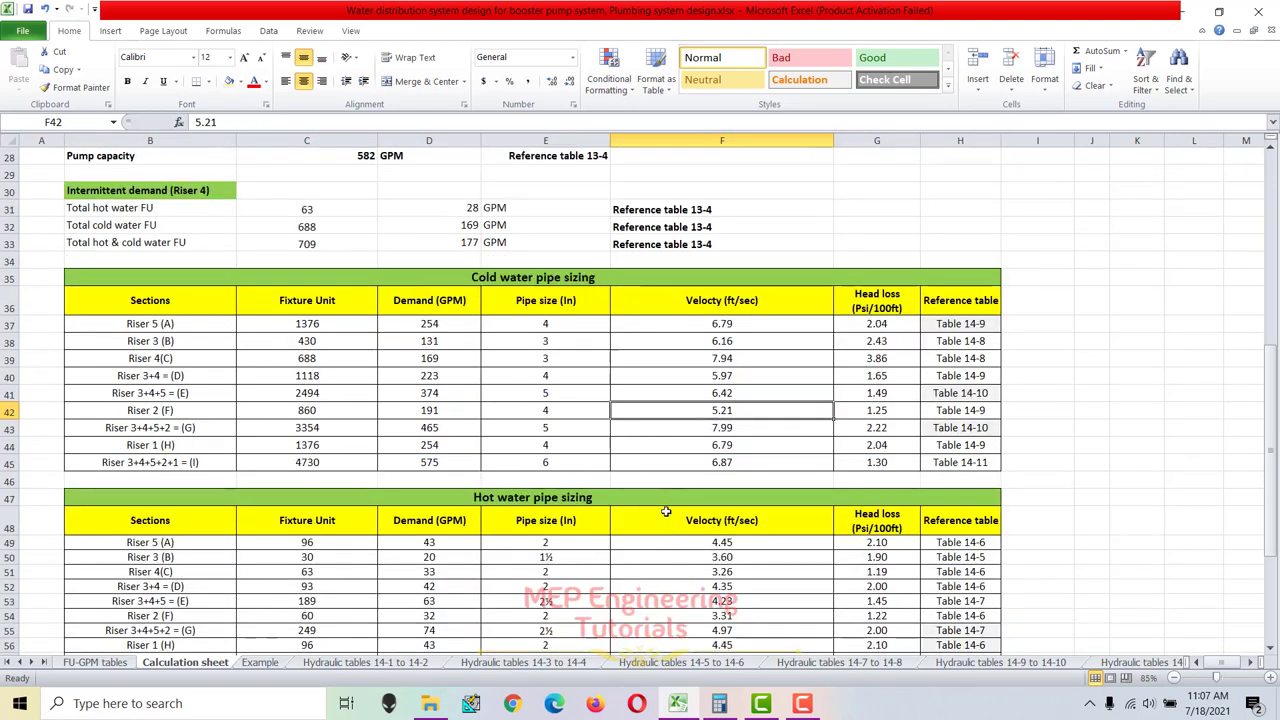
{"action": "left_click_drag", "start_coordinate": [160, 324], "coordinate": [936, 458]}
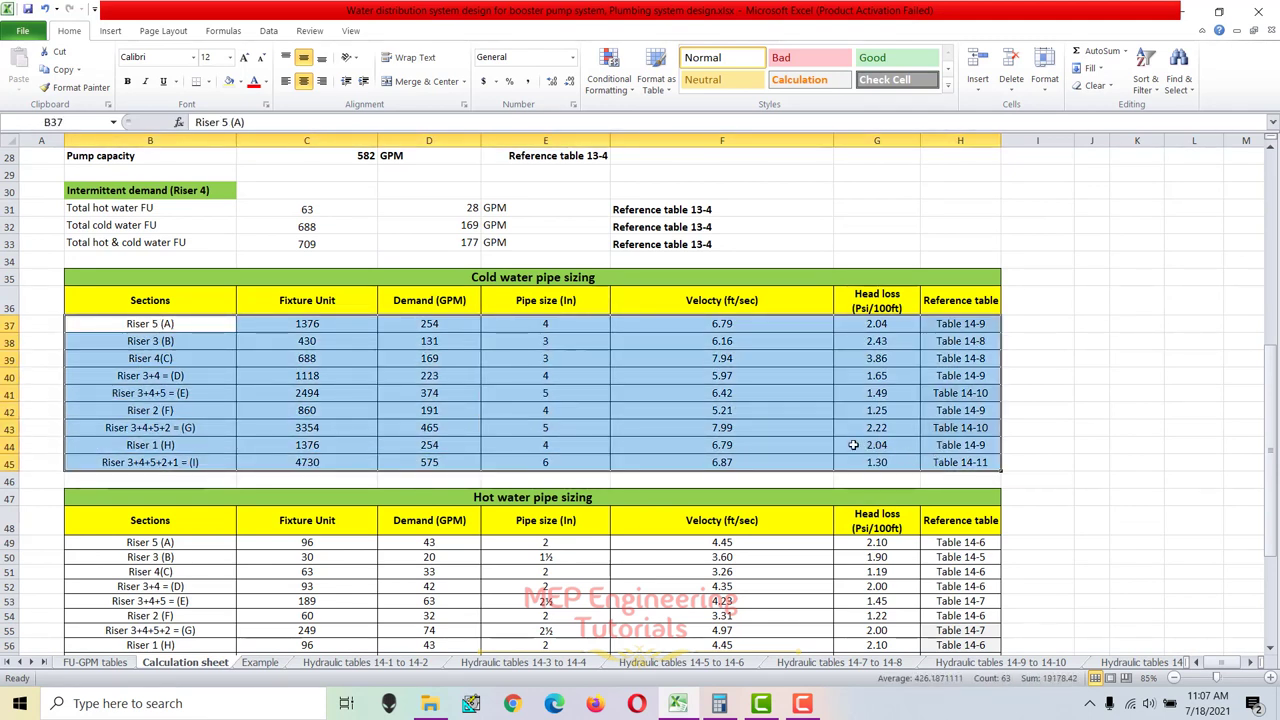
{"action": "scroll", "coordinate": [851, 444], "scroll_direction": "down", "scroll_amount": 2}
{"action": "left_click", "coordinate": [616, 496]}
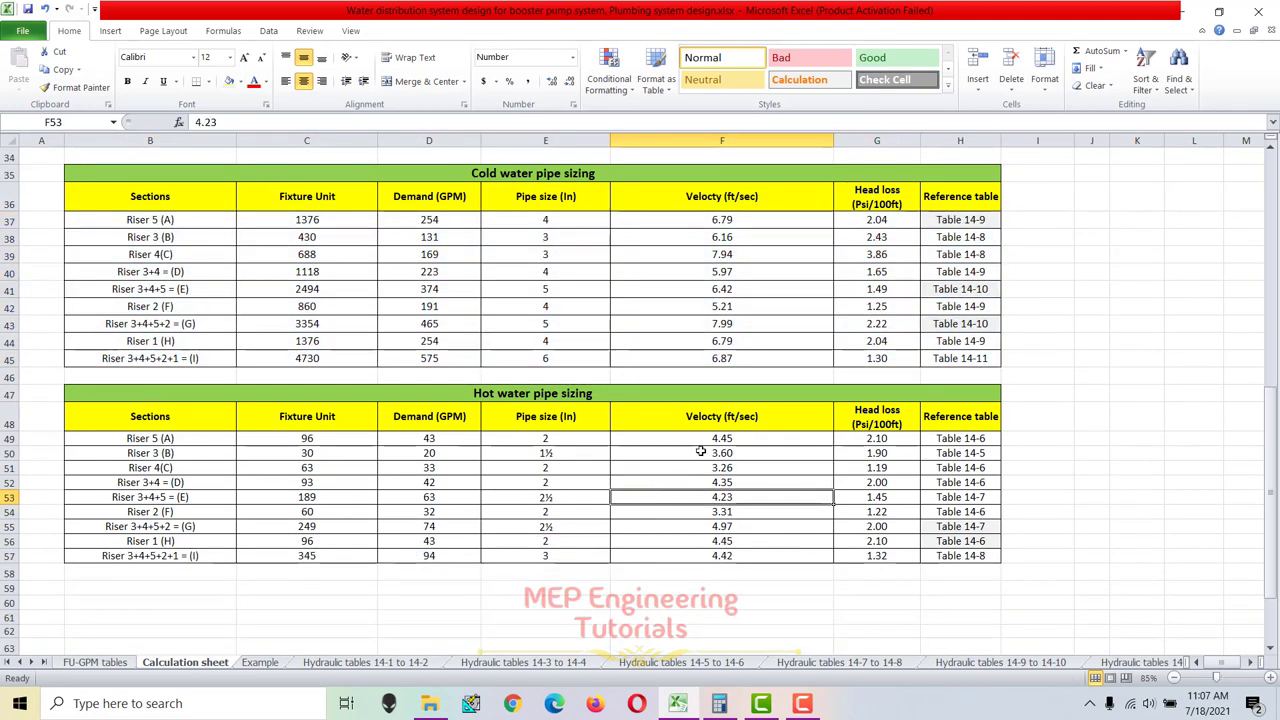
{"action": "left_click_drag", "start_coordinate": [171, 446], "coordinate": [950, 562]}
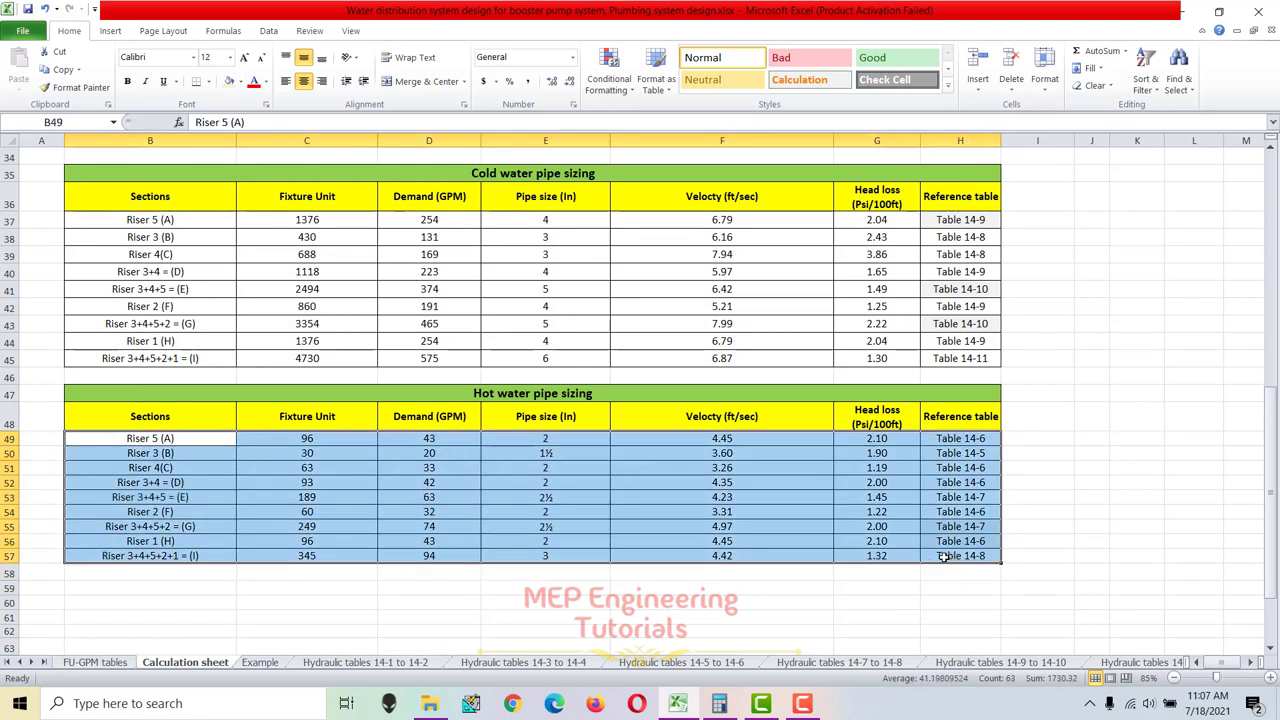
{"action": "left_click", "coordinate": [432, 481]}
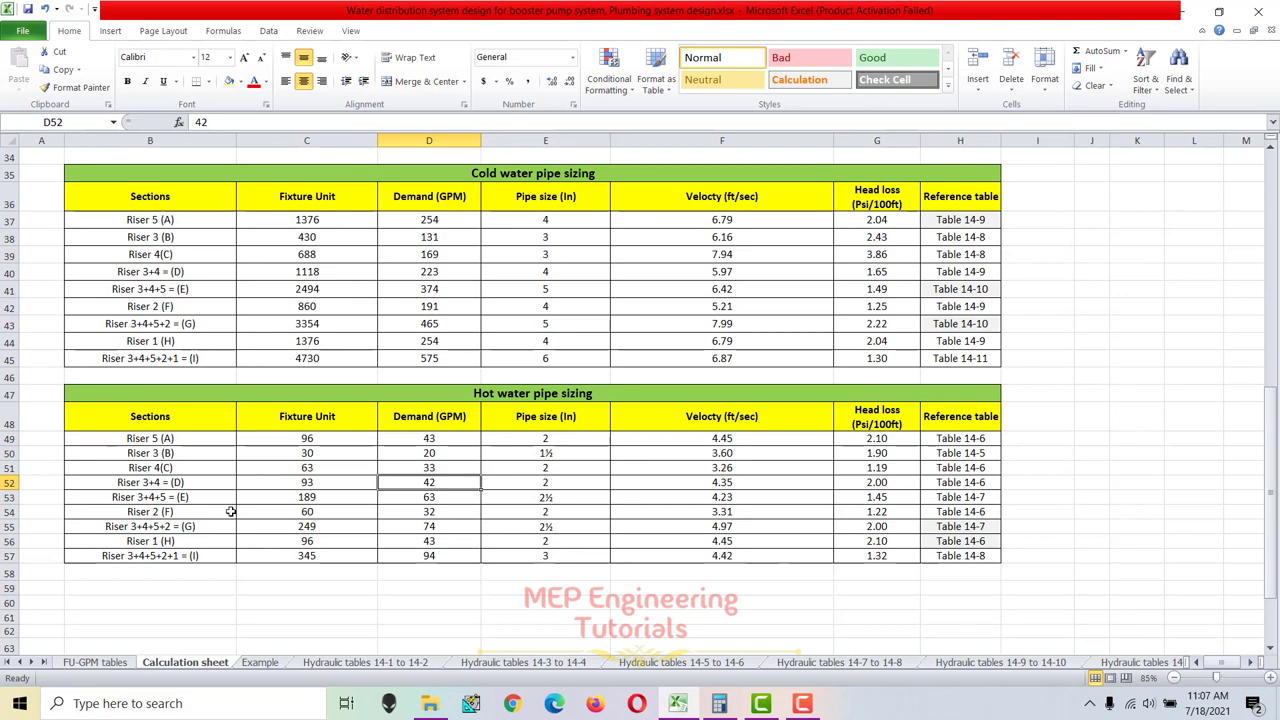
Check the hot water fixture units of Riser 3+4+5+2 (G) against the Example riser diagram and review that row's demand.
{"action": "left_click", "coordinate": [8, 526]}
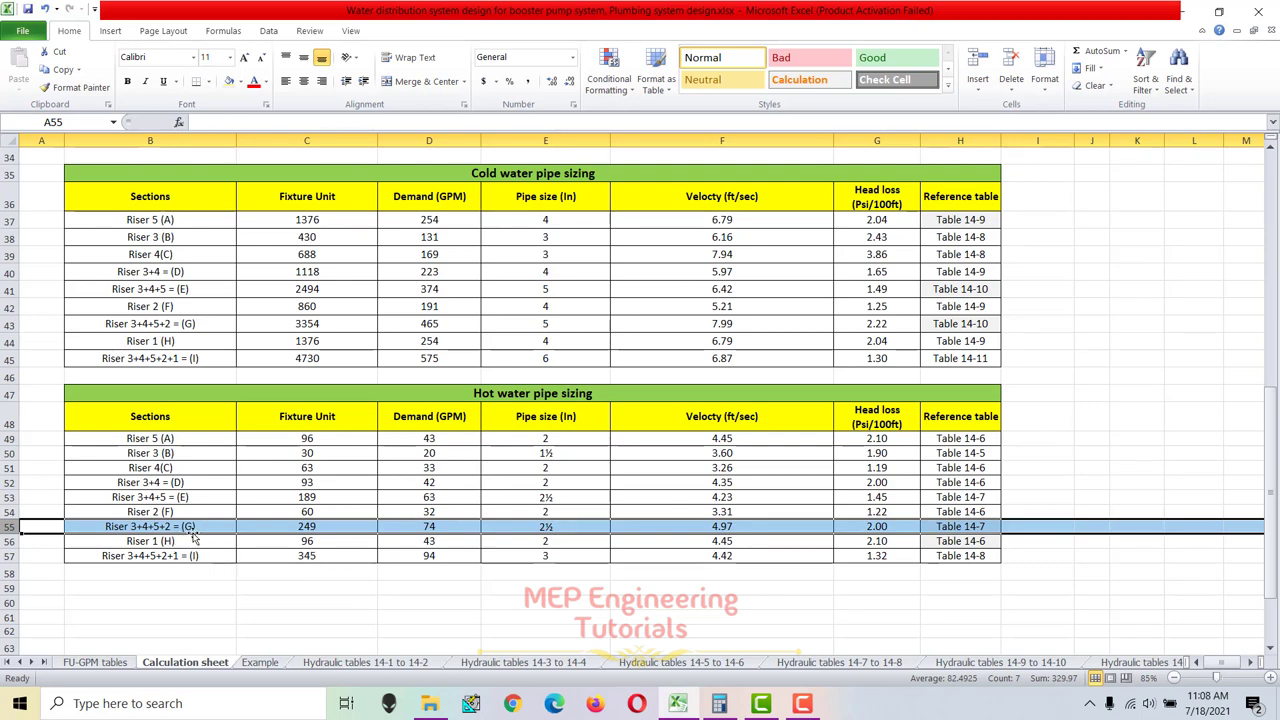
{"action": "left_click", "coordinate": [260, 662]}
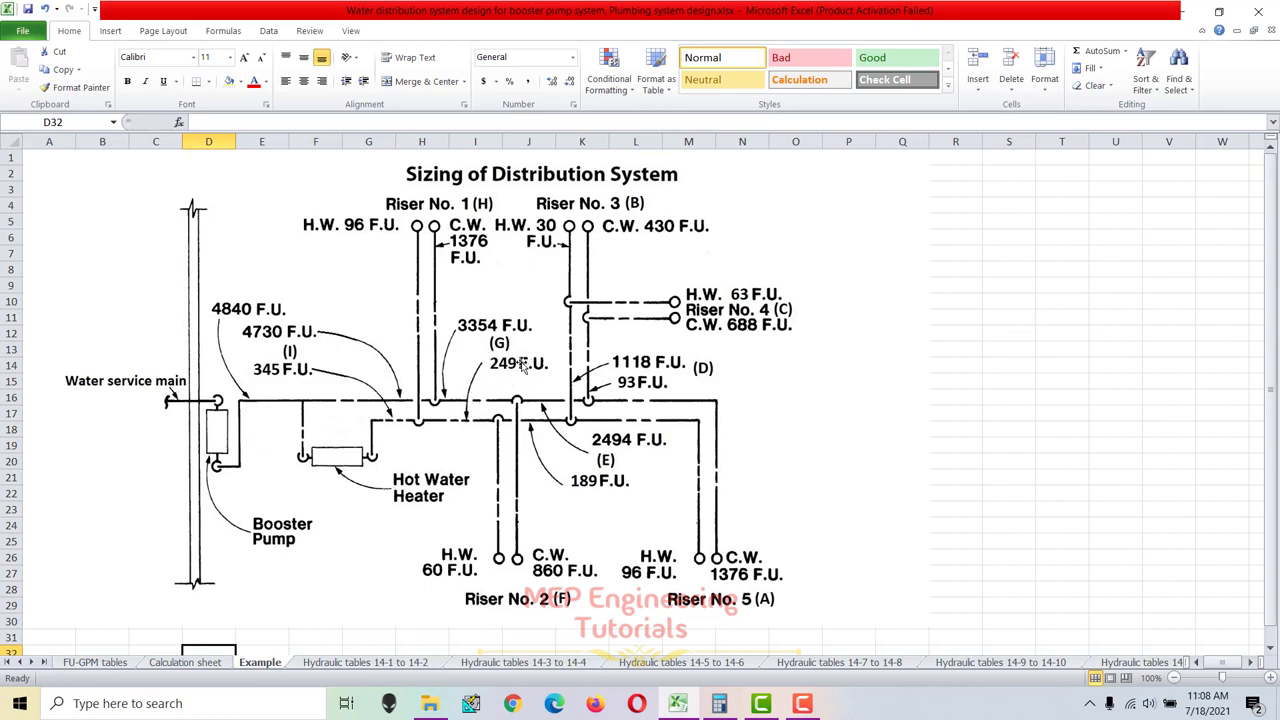
{"action": "left_click", "coordinate": [217, 665]}
{"action": "left_click", "coordinate": [323, 527]}
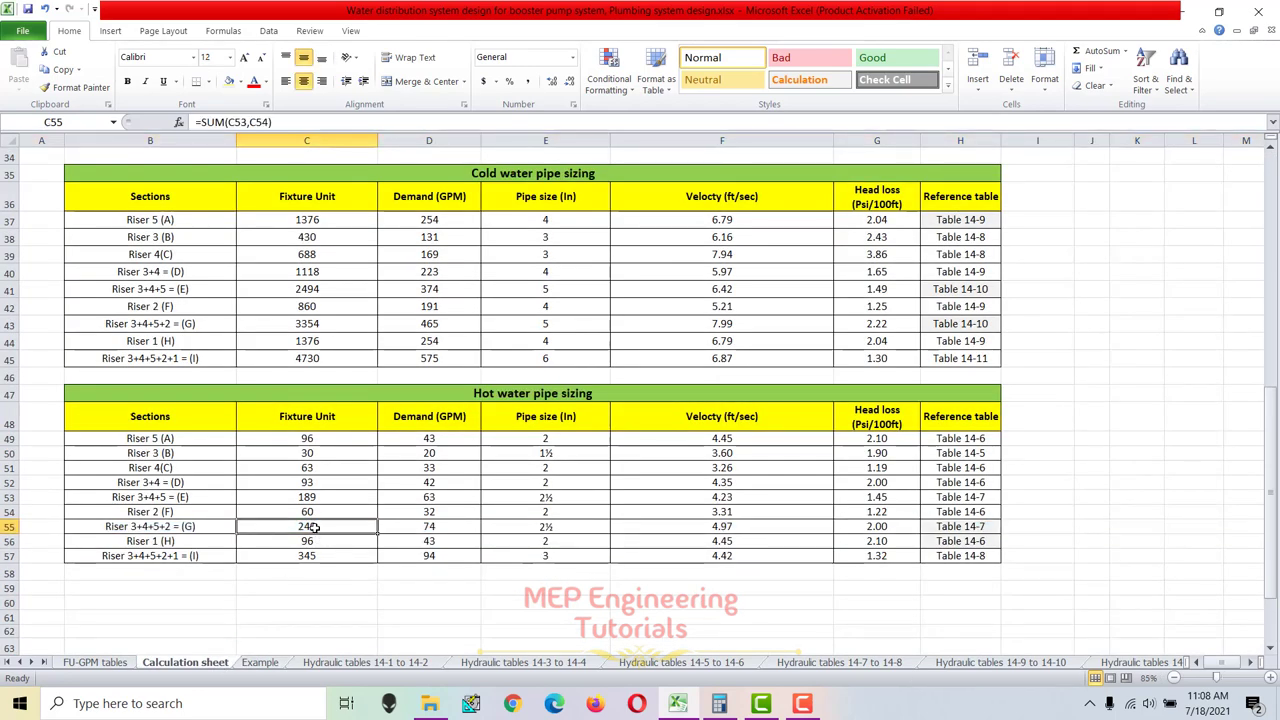
{"action": "left_click", "coordinate": [442, 526]}
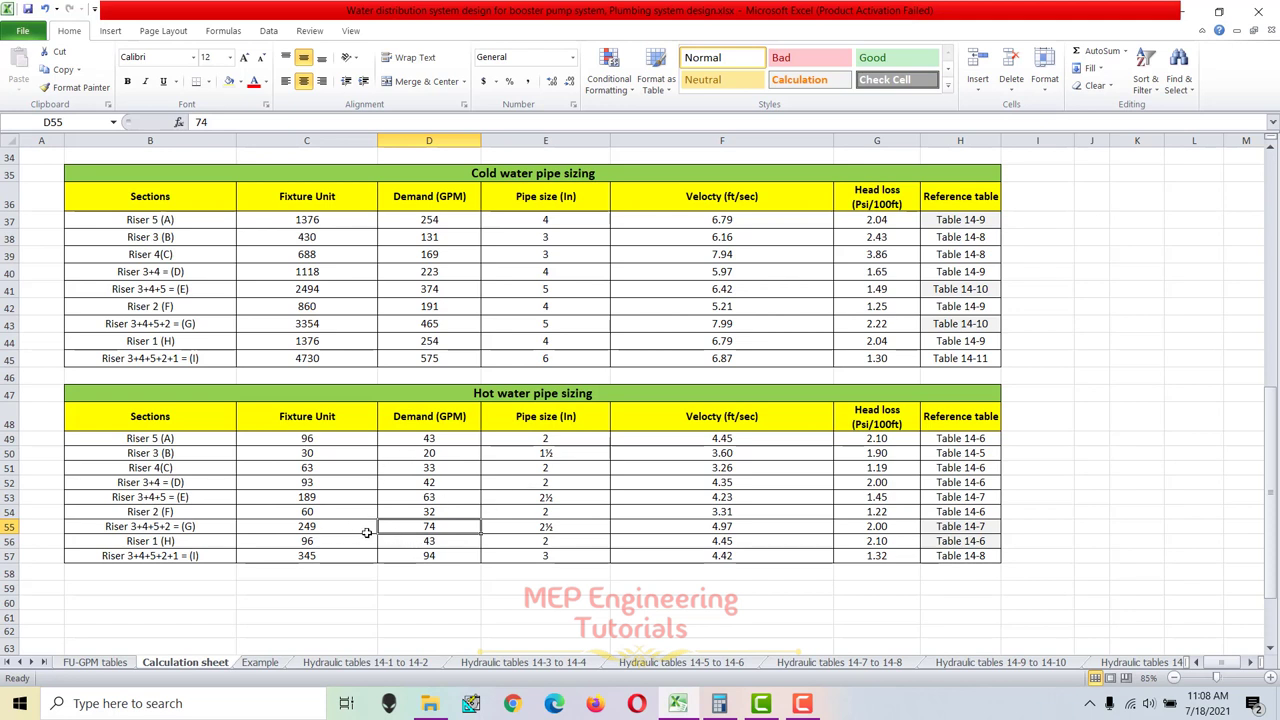
{"action": "left_click", "coordinate": [10, 526]}
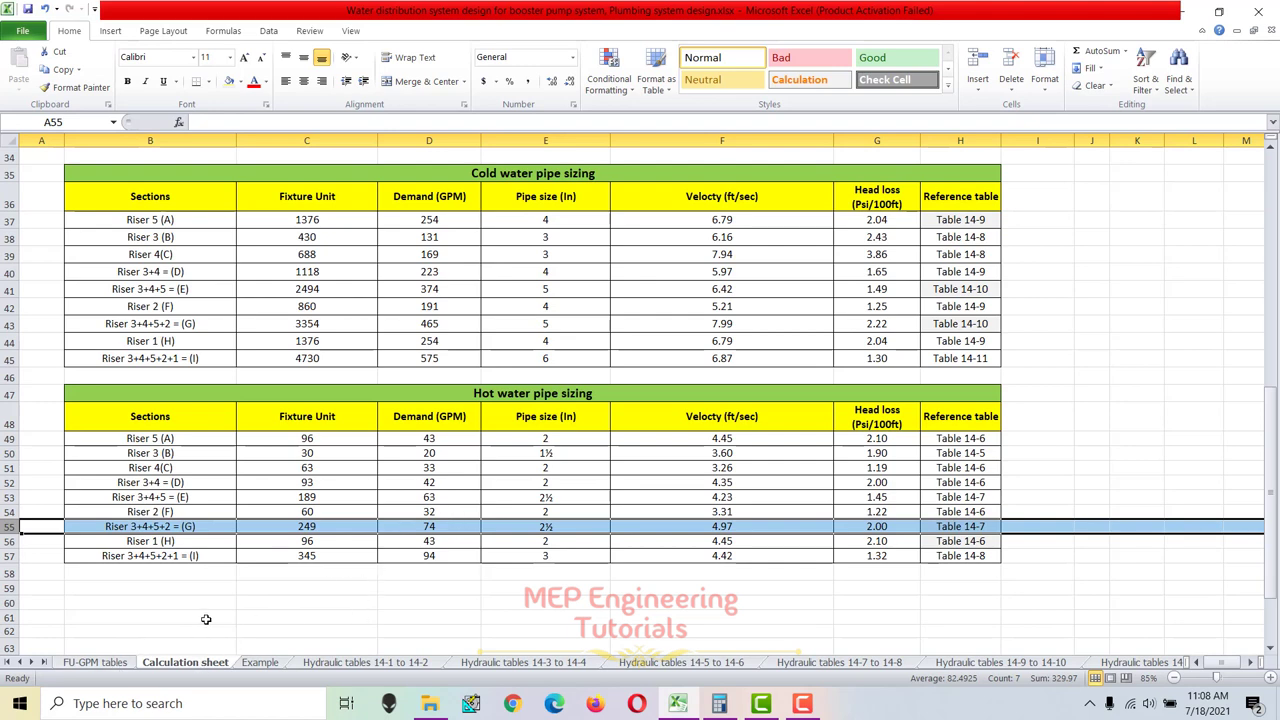
Look up in Table 13-4 the flush tank demands that bracket the hot water fixture units of Riser 3+4+5+2 (G).
{"action": "left_click", "coordinate": [95, 662]}
{"action": "scroll", "coordinate": [230, 540], "scroll_direction": "up", "scroll_amount": 1, "text": "ctrl"}
{"action": "scroll", "coordinate": [235, 450], "scroll_direction": "up", "scroll_amount": 8}
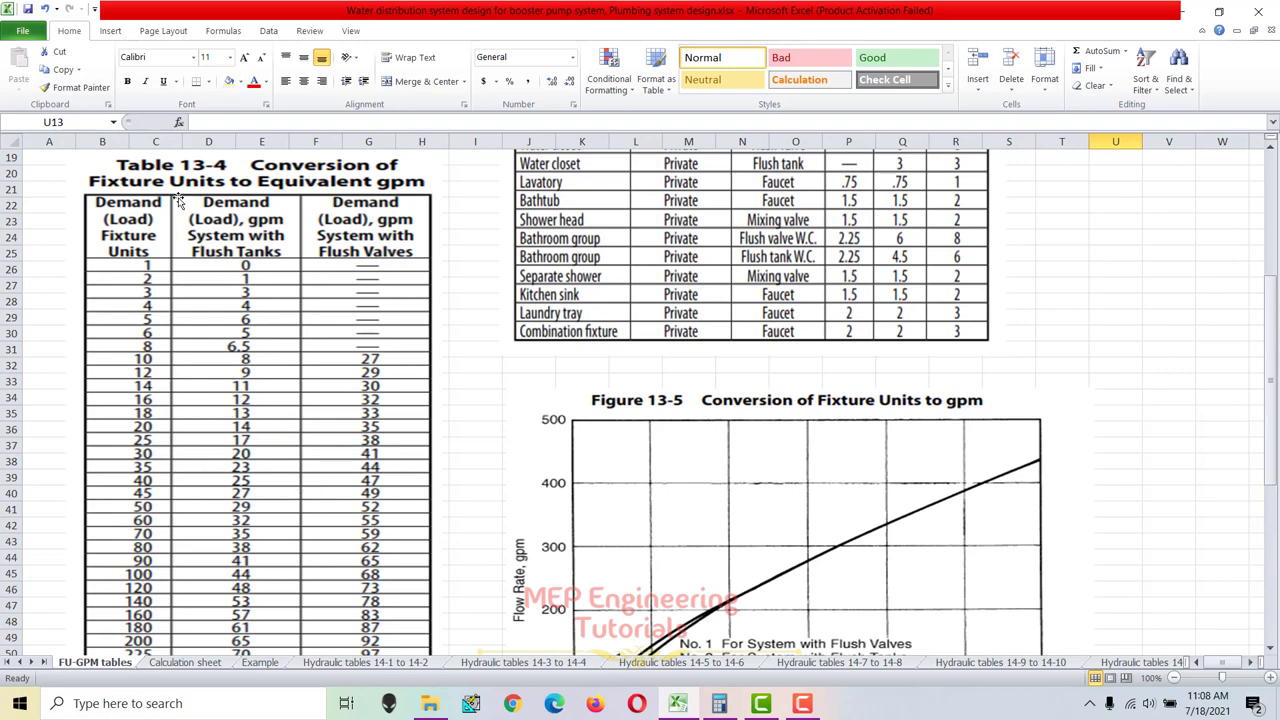
{"action": "left_click", "coordinate": [215, 663]}
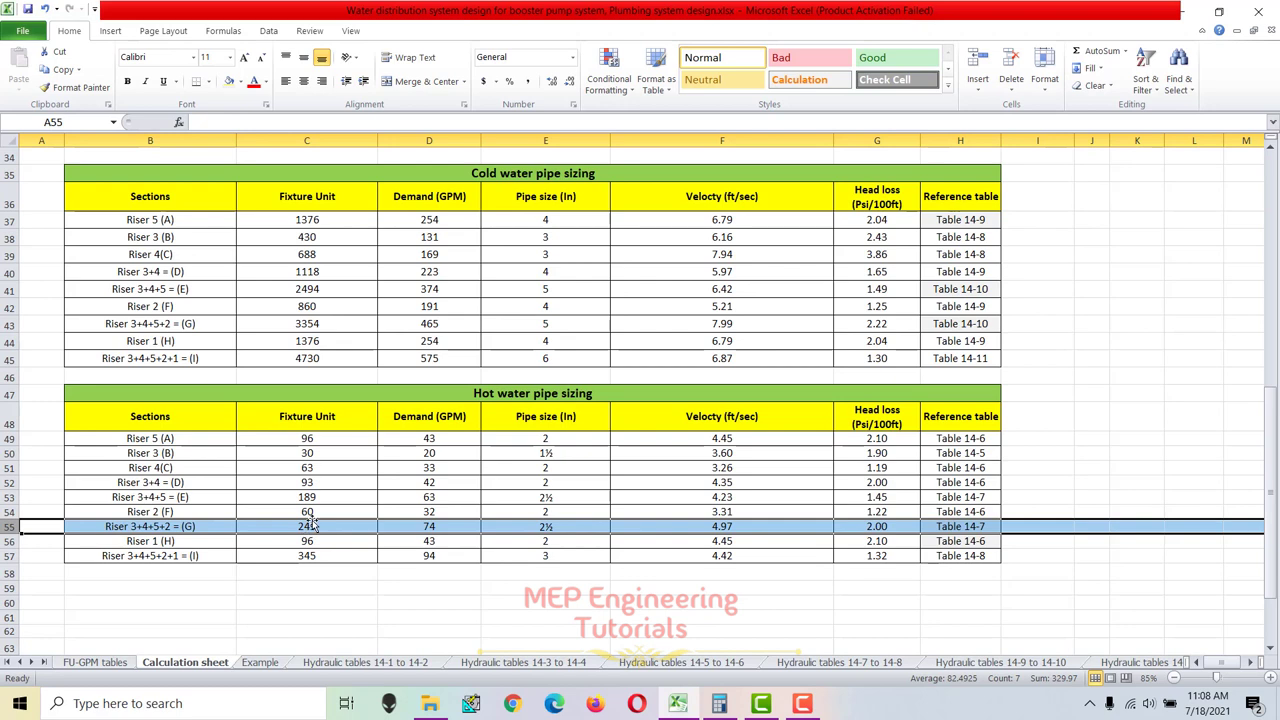
{"action": "left_click", "coordinate": [116, 666]}
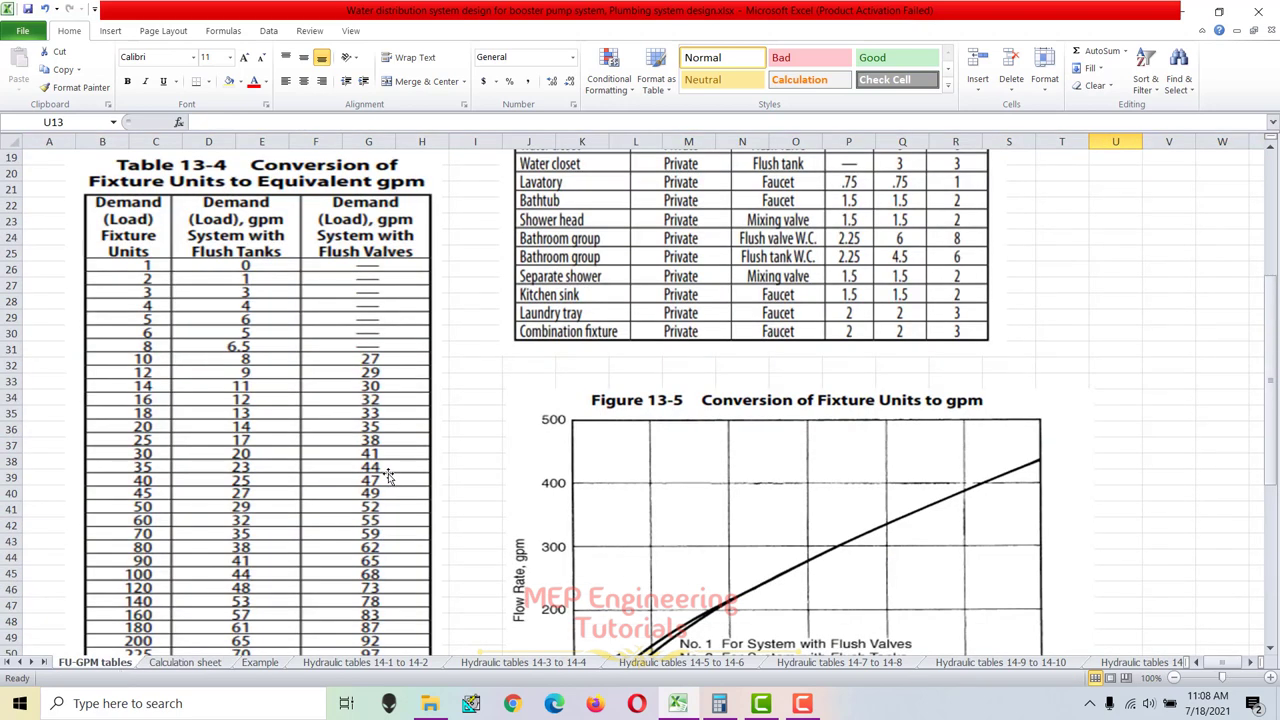
{"action": "scroll", "coordinate": [342, 472], "scroll_direction": "down", "scroll_amount": 4}
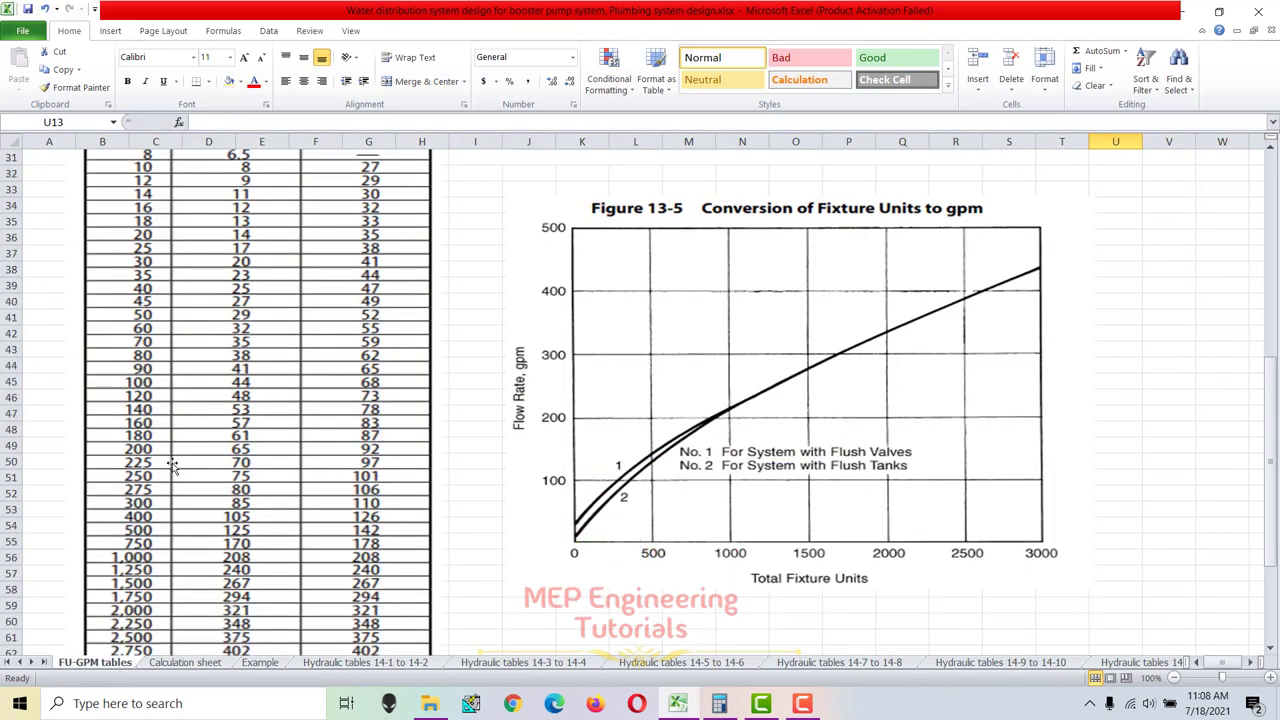
{"action": "scroll", "coordinate": [190, 470], "scroll_direction": "up", "scroll_amount": 4}
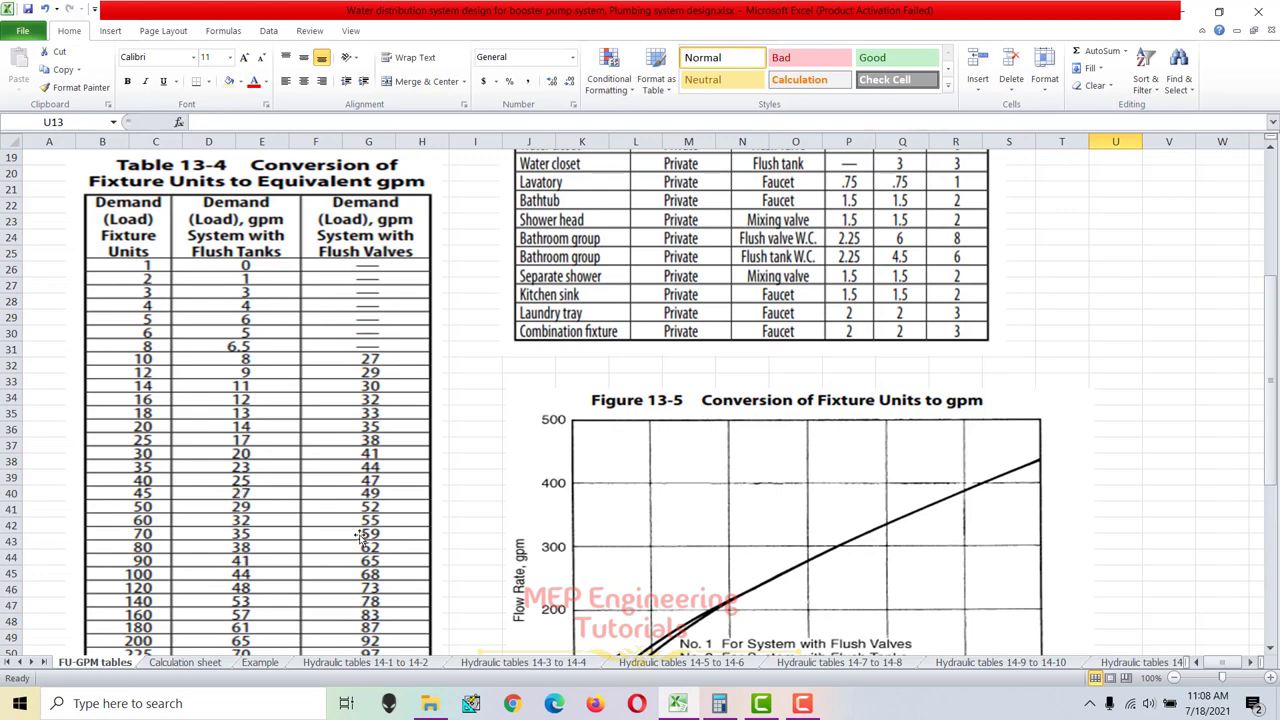
{"action": "scroll", "coordinate": [360, 540], "scroll_direction": "down", "scroll_amount": 4}
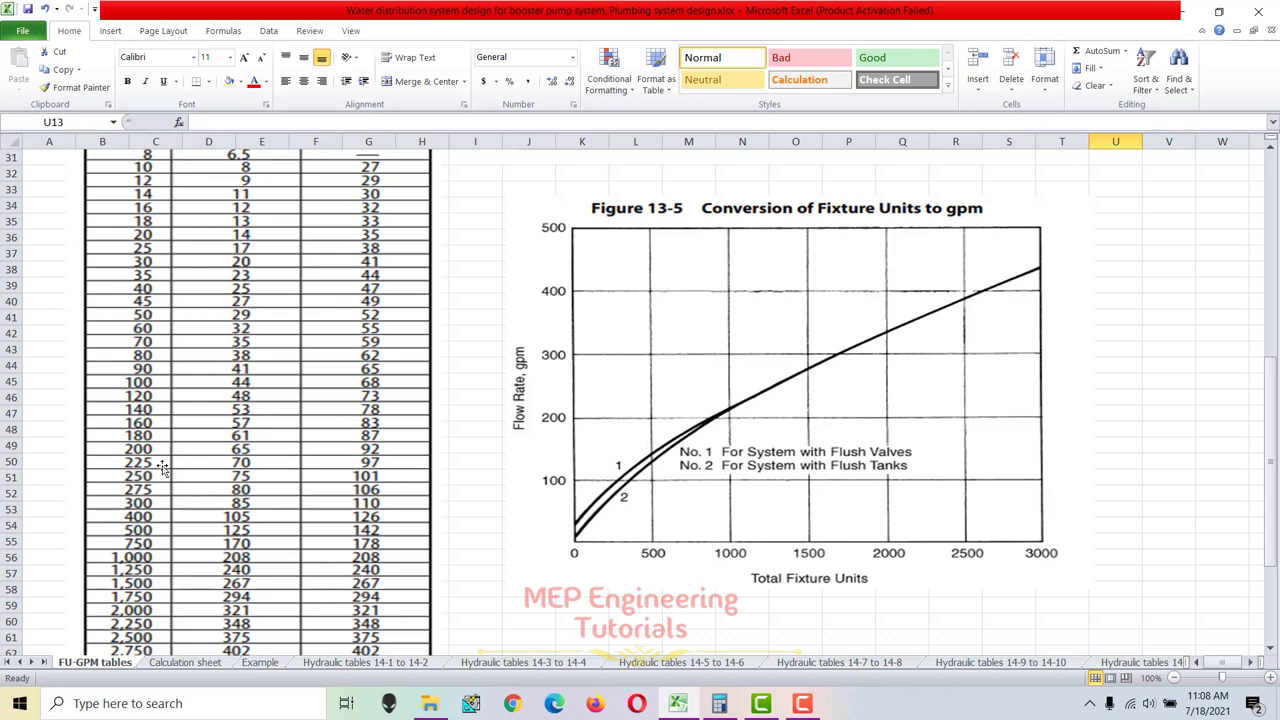
{"action": "scroll", "coordinate": [162, 467], "scroll_direction": "up", "scroll_amount": 3}
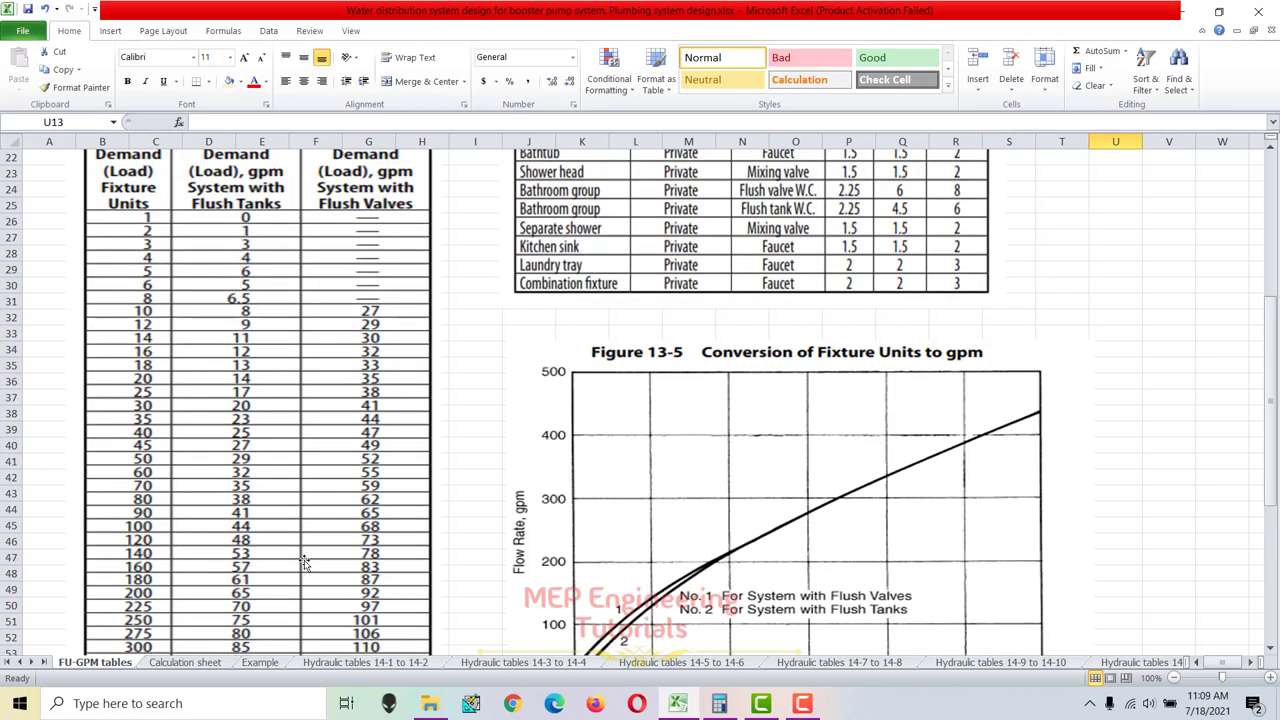
{"action": "scroll", "coordinate": [285, 505], "scroll_direction": "down", "scroll_amount": 3}
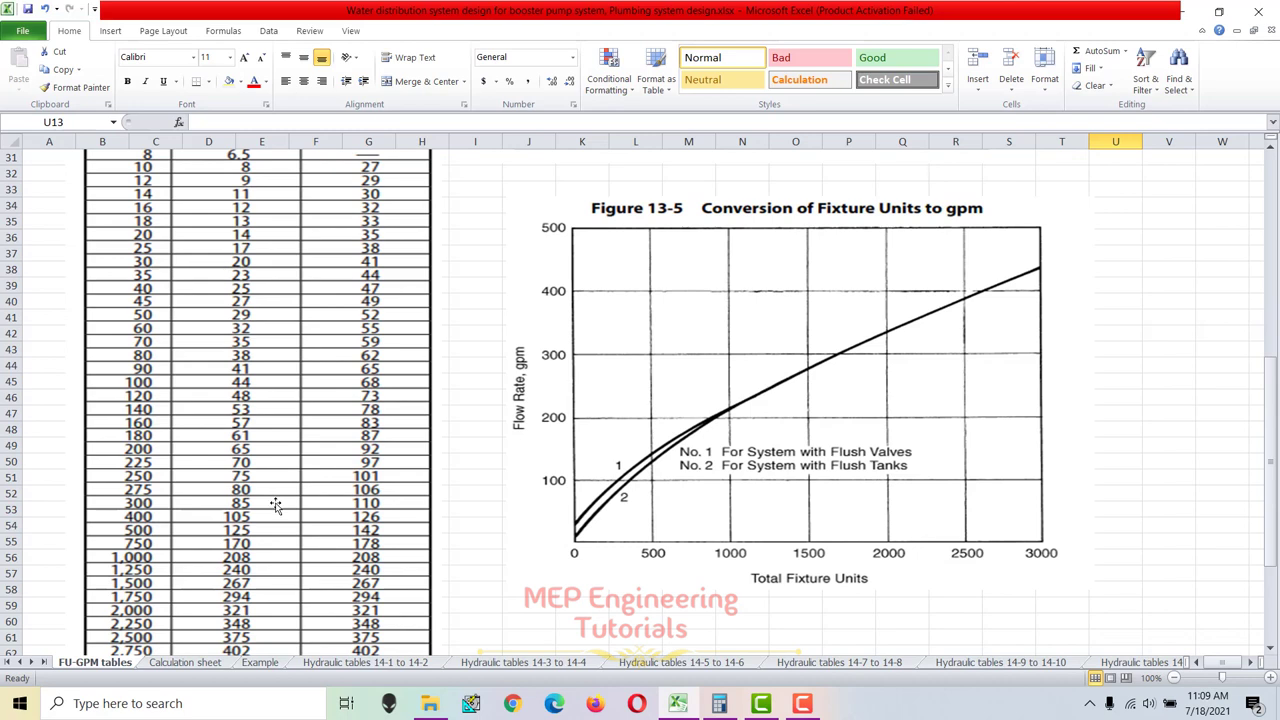
{"action": "scroll", "coordinate": [300, 523], "scroll_direction": "up", "scroll_amount": 3}
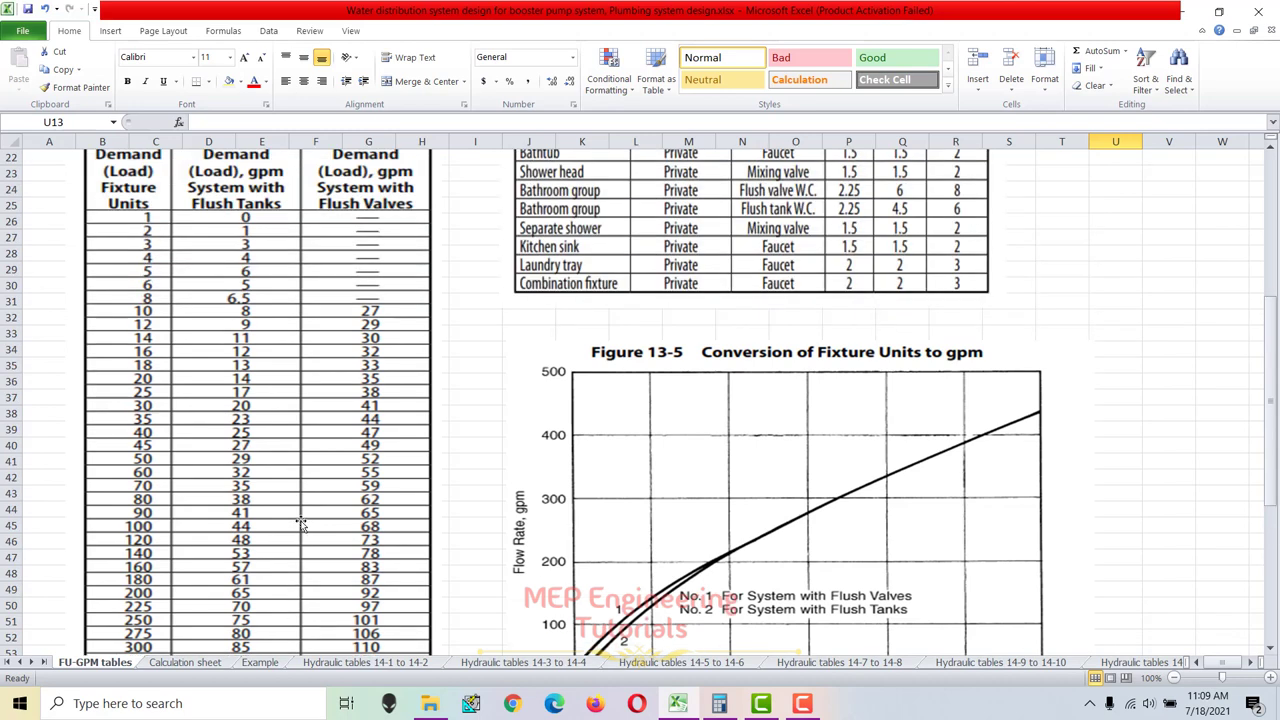
{"action": "scroll", "coordinate": [322, 551], "scroll_direction": "down", "scroll_amount": 3}
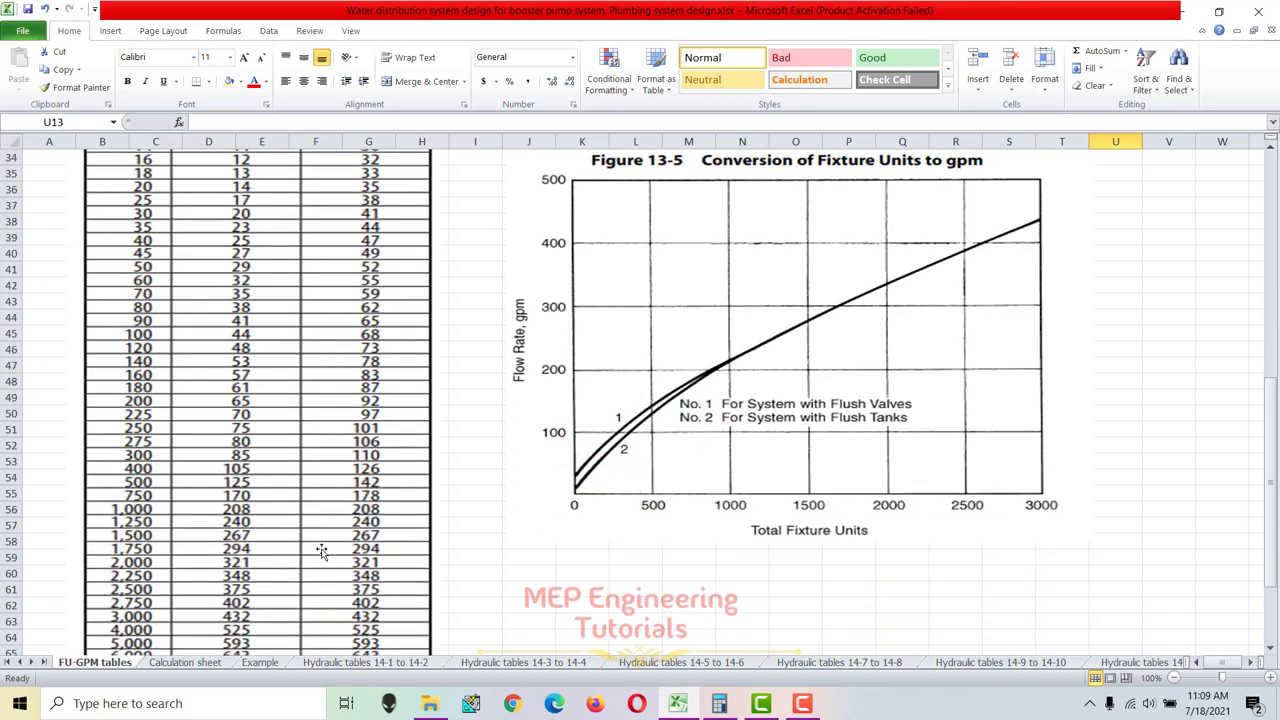
{"action": "scroll", "coordinate": [263, 450], "scroll_direction": "up", "scroll_amount": 4}
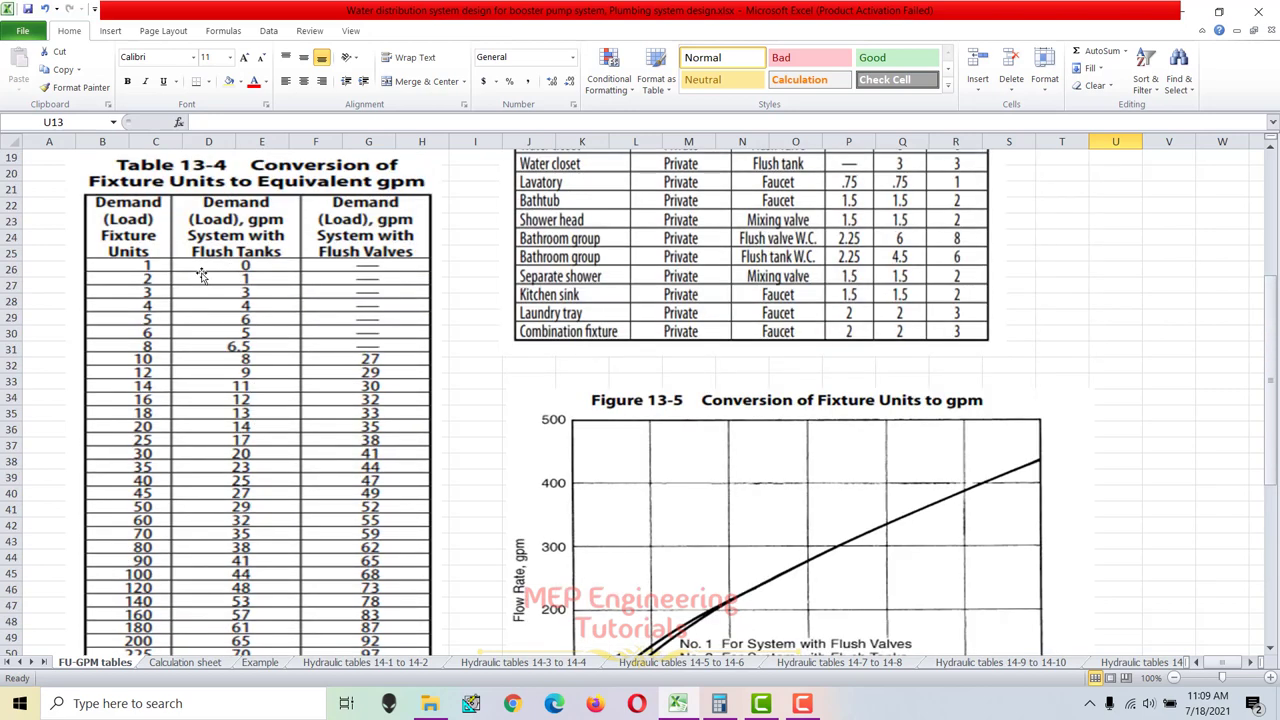
{"action": "scroll", "coordinate": [228, 312], "scroll_direction": "down", "scroll_amount": 6}
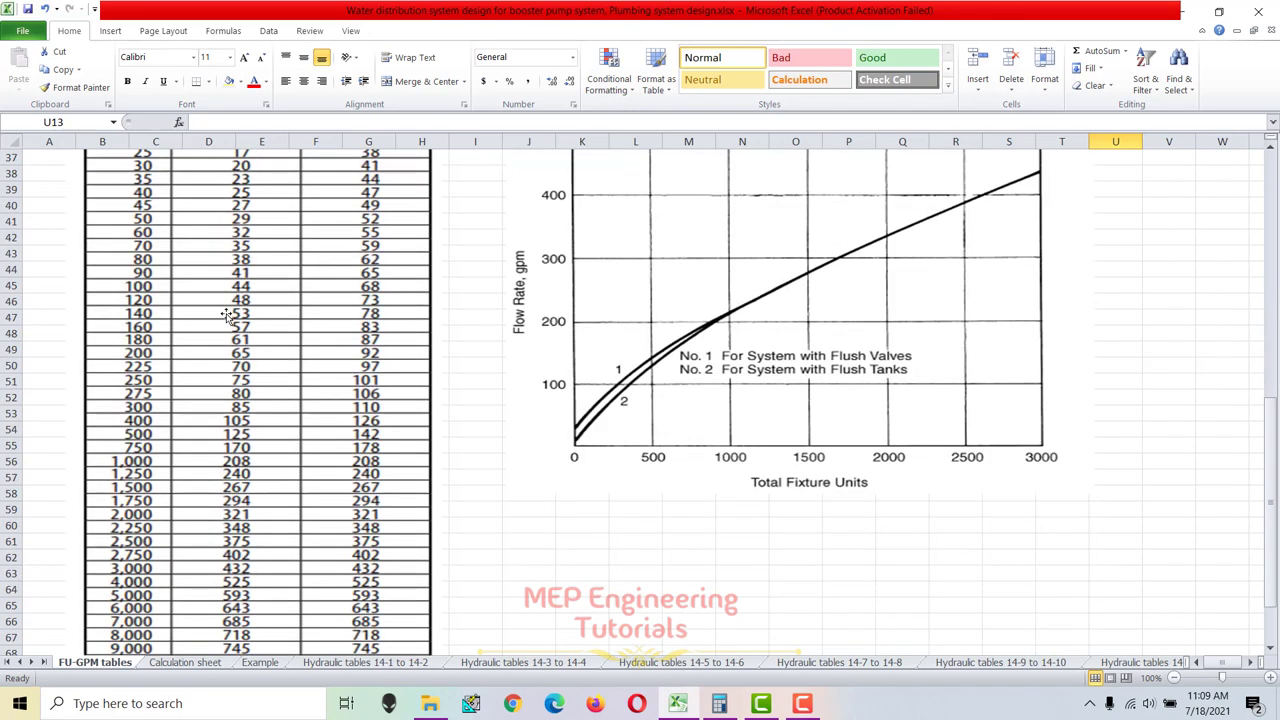
{"action": "scroll", "coordinate": [240, 392], "scroll_direction": "up", "scroll_amount": 1}
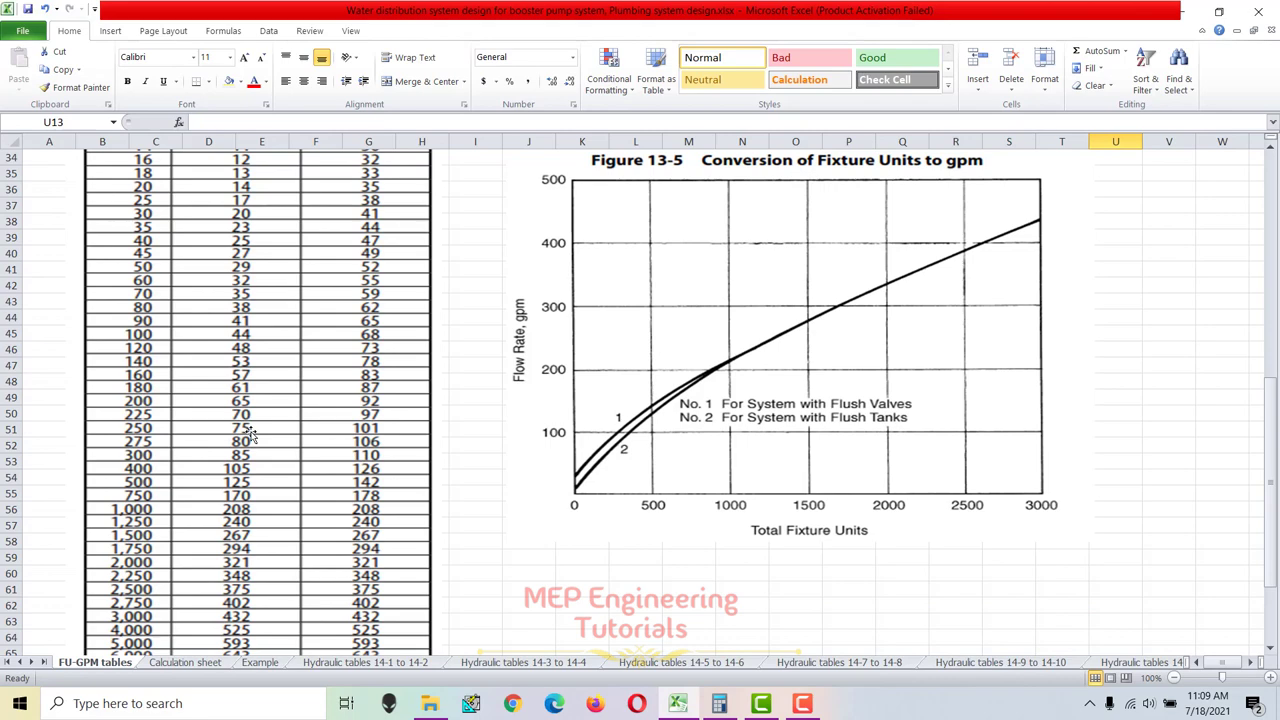
Set Y1 to 70 and Y3 to 75 GPM in the FU-to-GPM interpolation table on the Calculation sheet.
{"action": "left_click", "coordinate": [190, 664]}
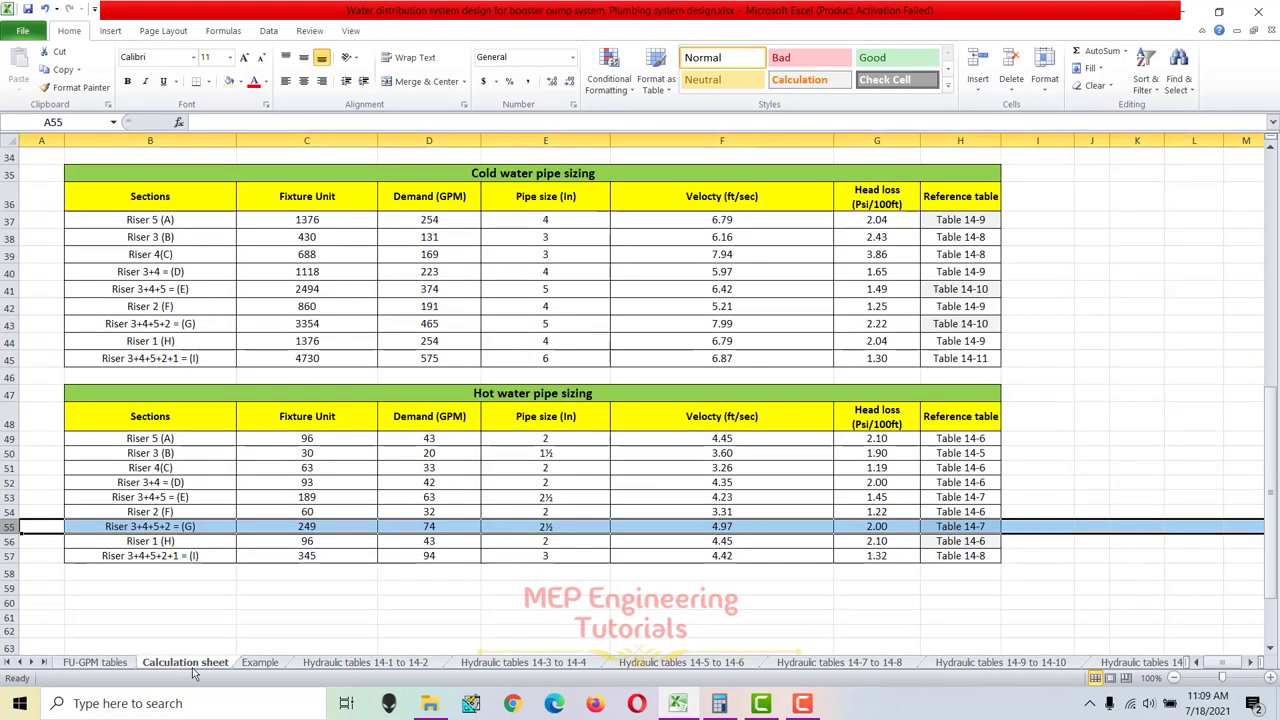
{"action": "scroll", "coordinate": [943, 410], "scroll_direction": "up", "scroll_amount": 7}
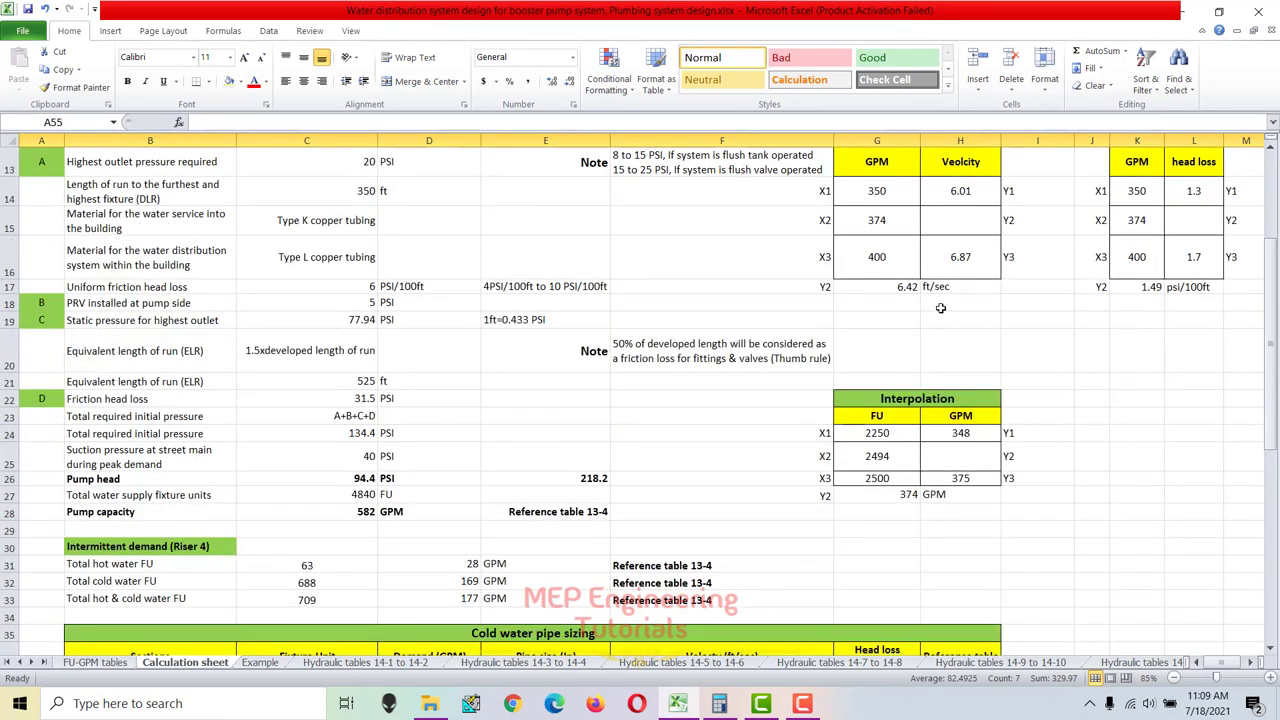
{"action": "left_click", "coordinate": [953, 428]}
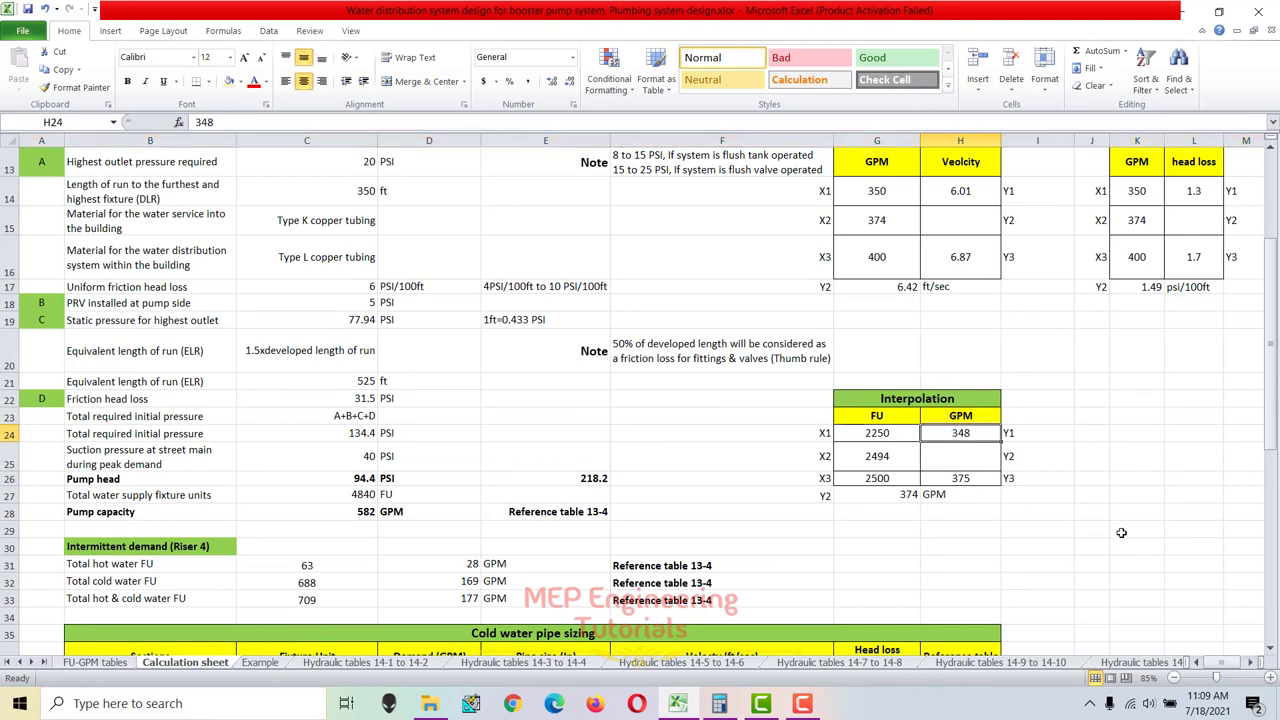
{"action": "type", "text": "70"}
{"action": "key", "text": "Return"}
{"action": "key", "text": "Return"}
{"action": "type", "text": "7"}
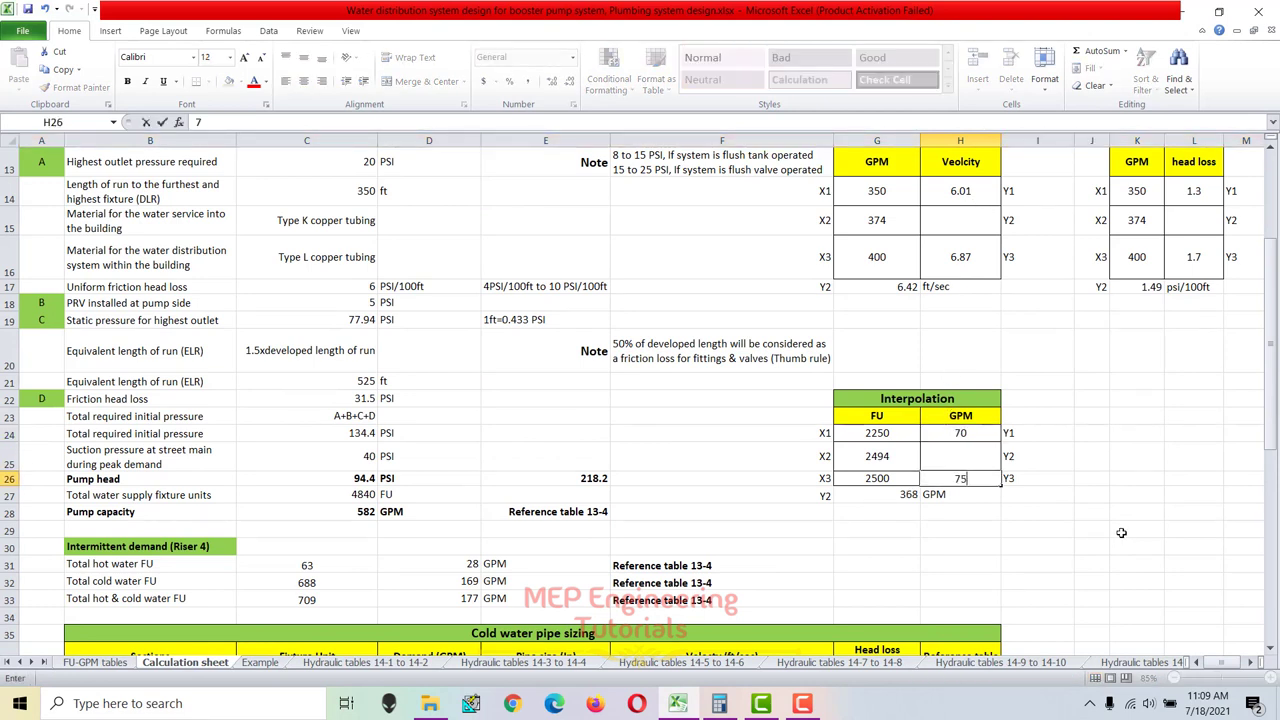
{"action": "type", "text": "5"}
{"action": "key", "text": "Left"}
{"action": "key", "text": "Up"}
{"action": "key", "text": "Up"}
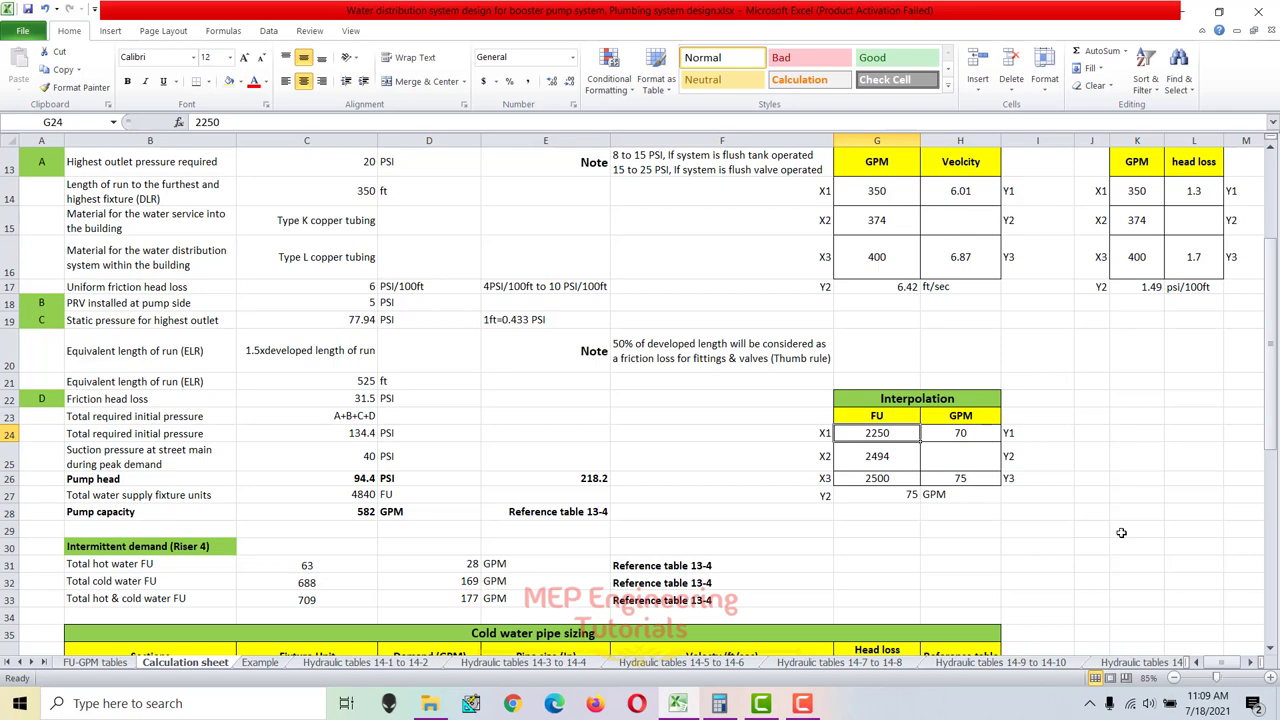
Set X1 to 225, X2 to 249 and X3 to 250 fixture units in the FU-to-GPM interpolation table.
{"action": "scroll", "coordinate": [963, 508], "scroll_direction": "down", "scroll_amount": 3}
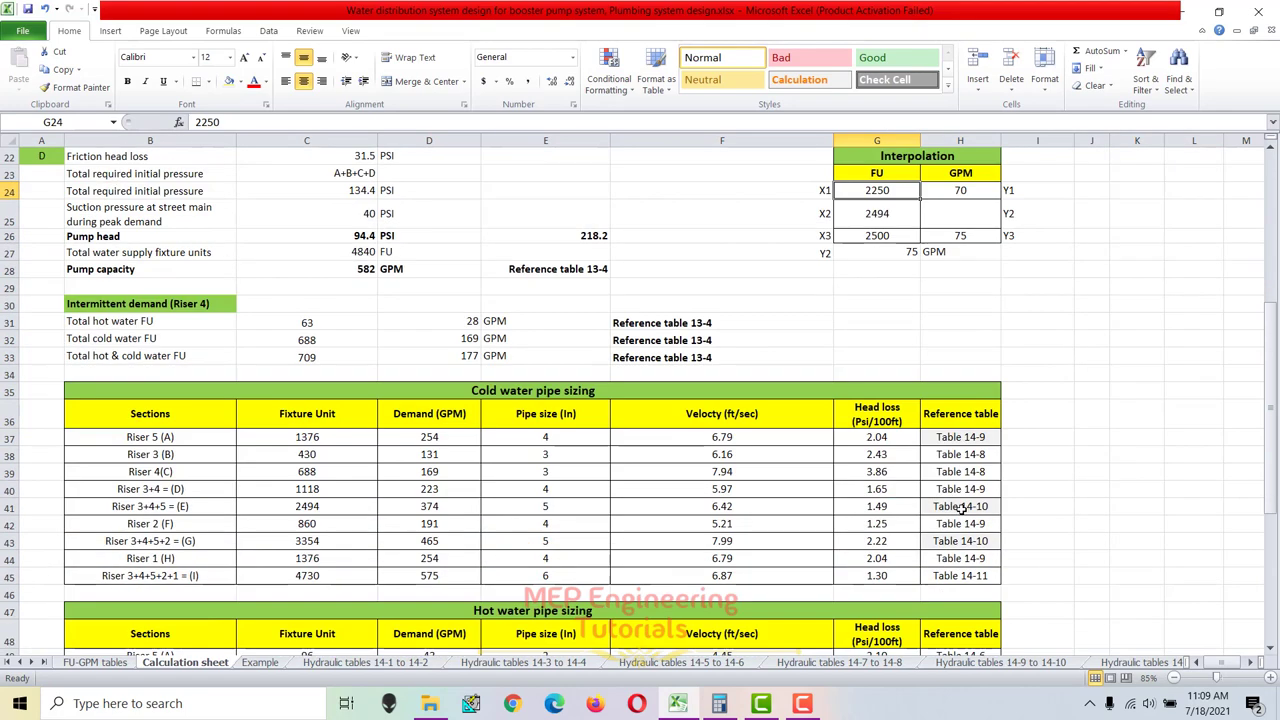
{"action": "scroll", "coordinate": [963, 508], "scroll_direction": "down", "scroll_amount": 2}
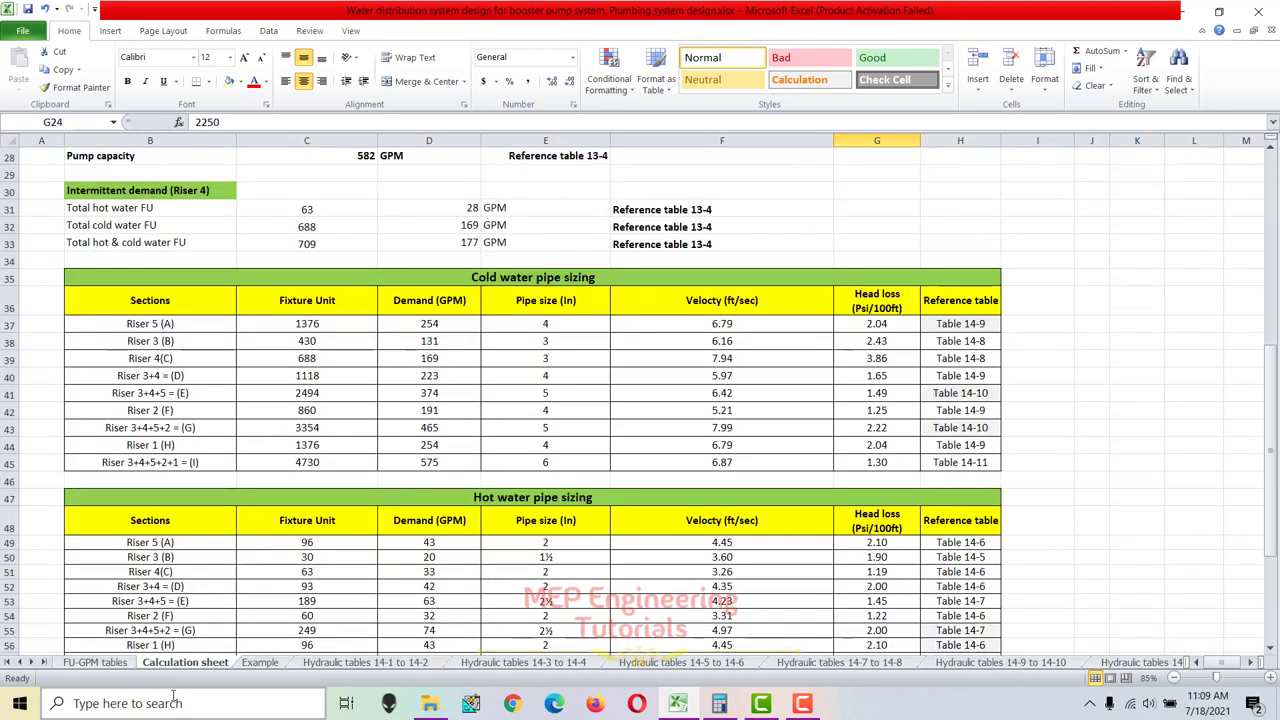
{"action": "left_click", "coordinate": [117, 663]}
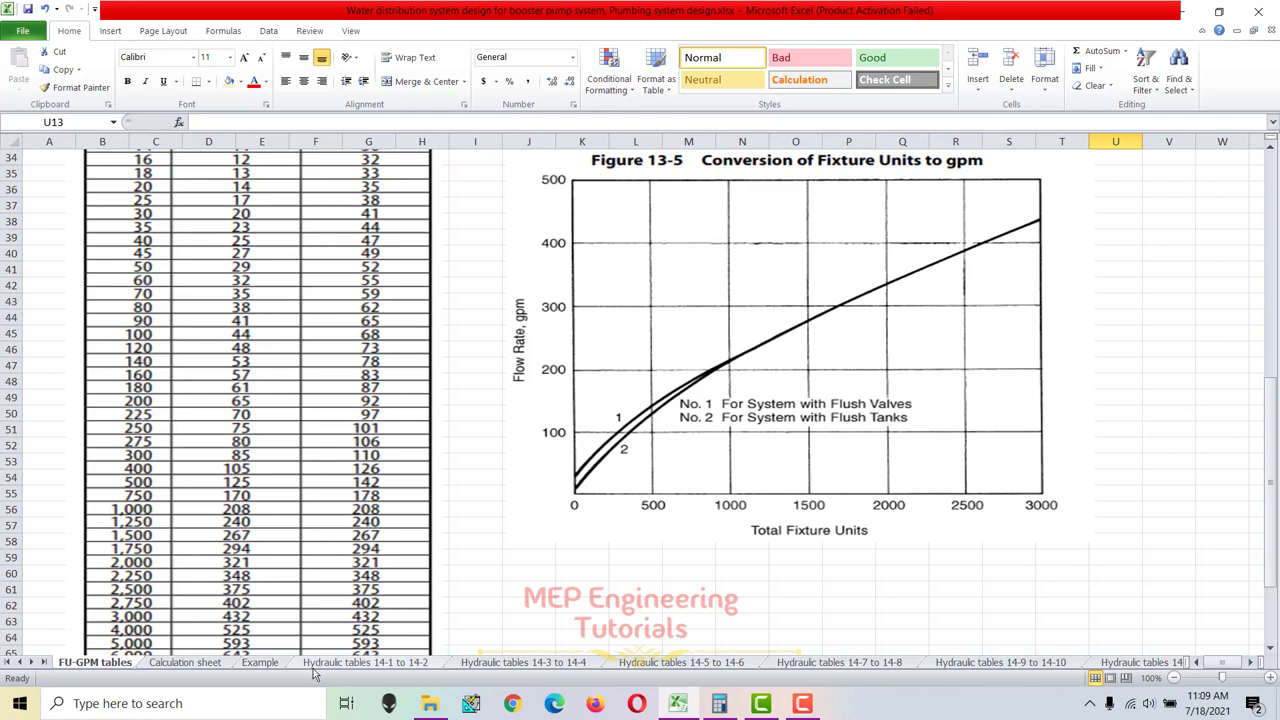
{"action": "left_click", "coordinate": [204, 665]}
{"action": "scroll", "coordinate": [1000, 316], "scroll_direction": "up", "scroll_amount": 4}
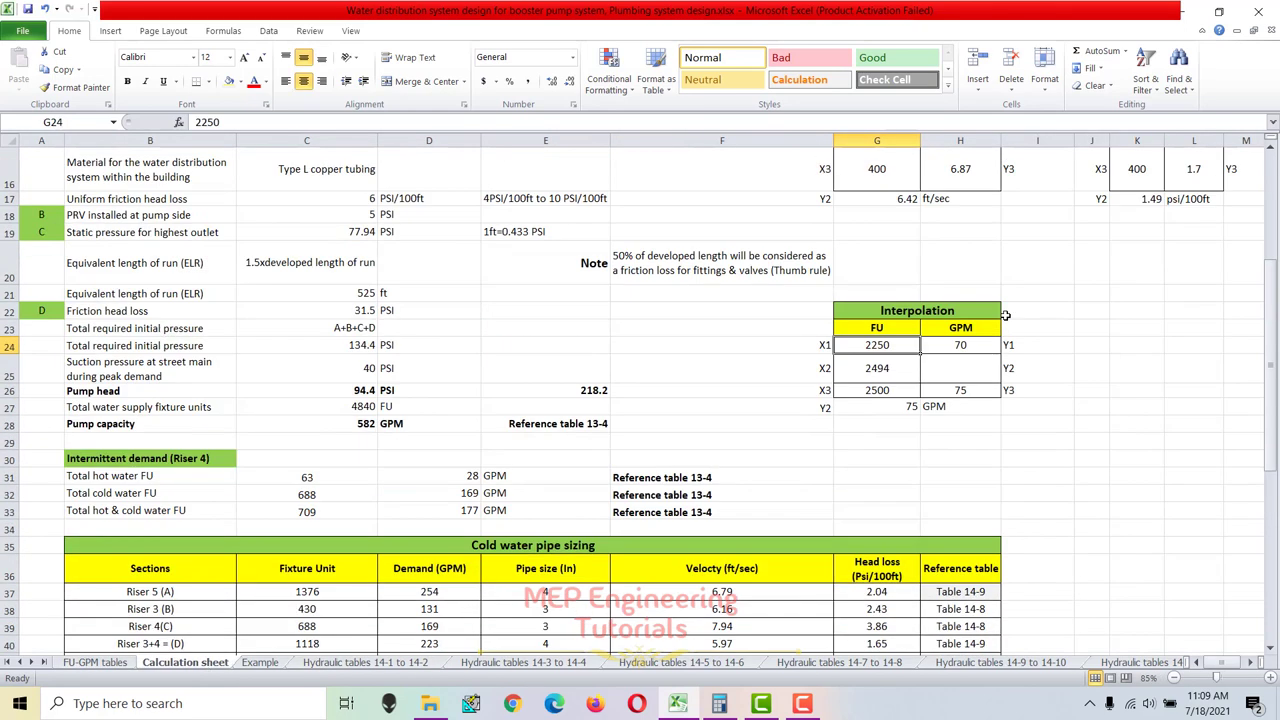
{"action": "type", "text": "2"}
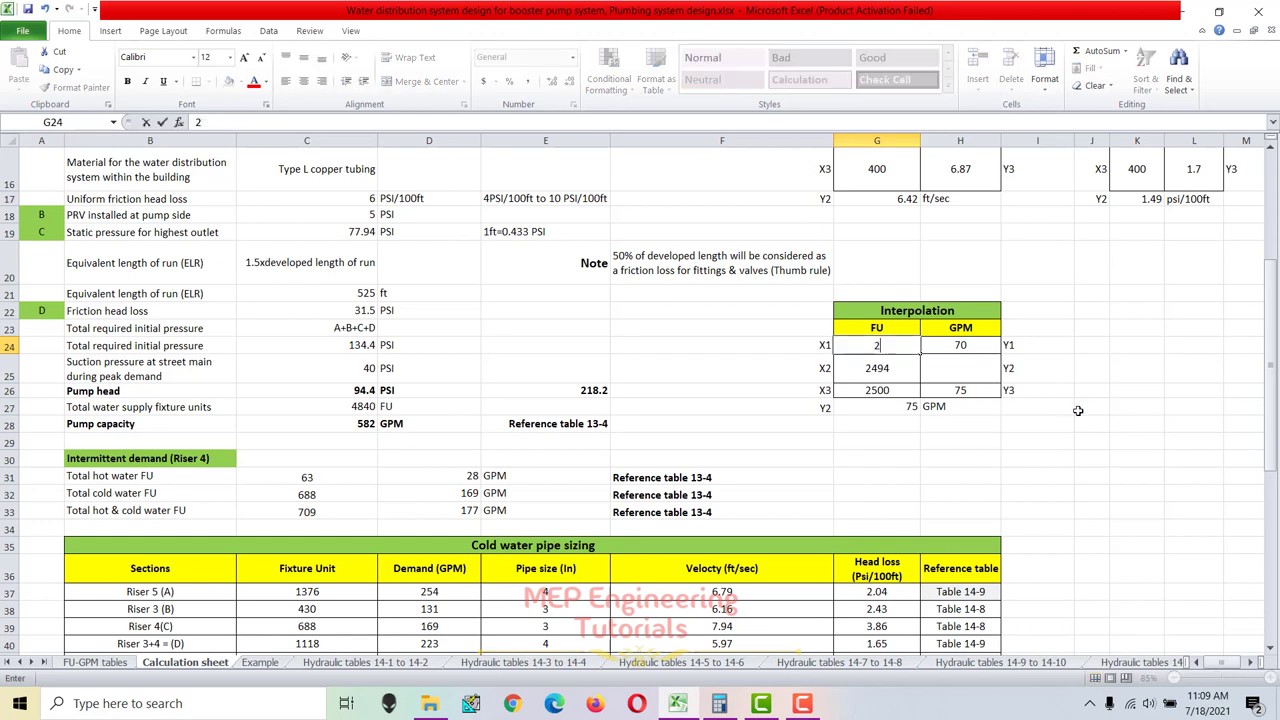
{"action": "key", "text": "Return"}
{"action": "key", "text": "Return"}
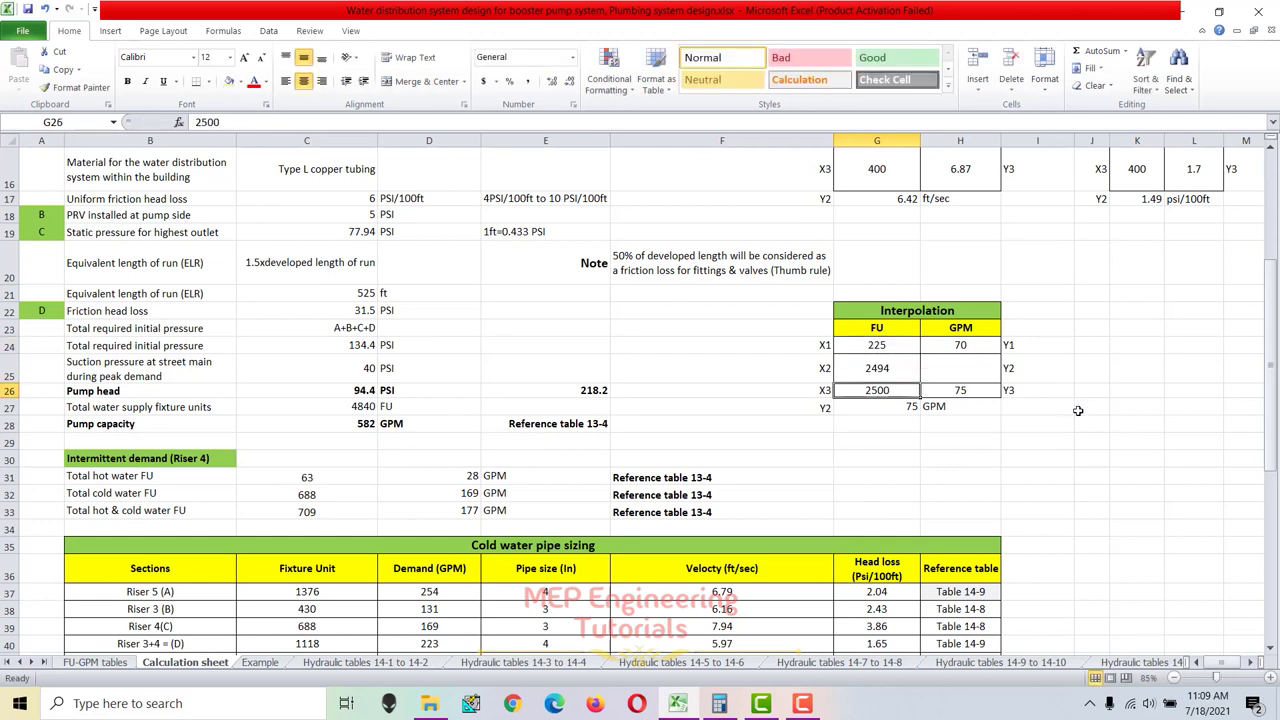
{"action": "type", "text": "250"}
{"action": "key", "text": "Up"}
{"action": "type", "text": "249"}
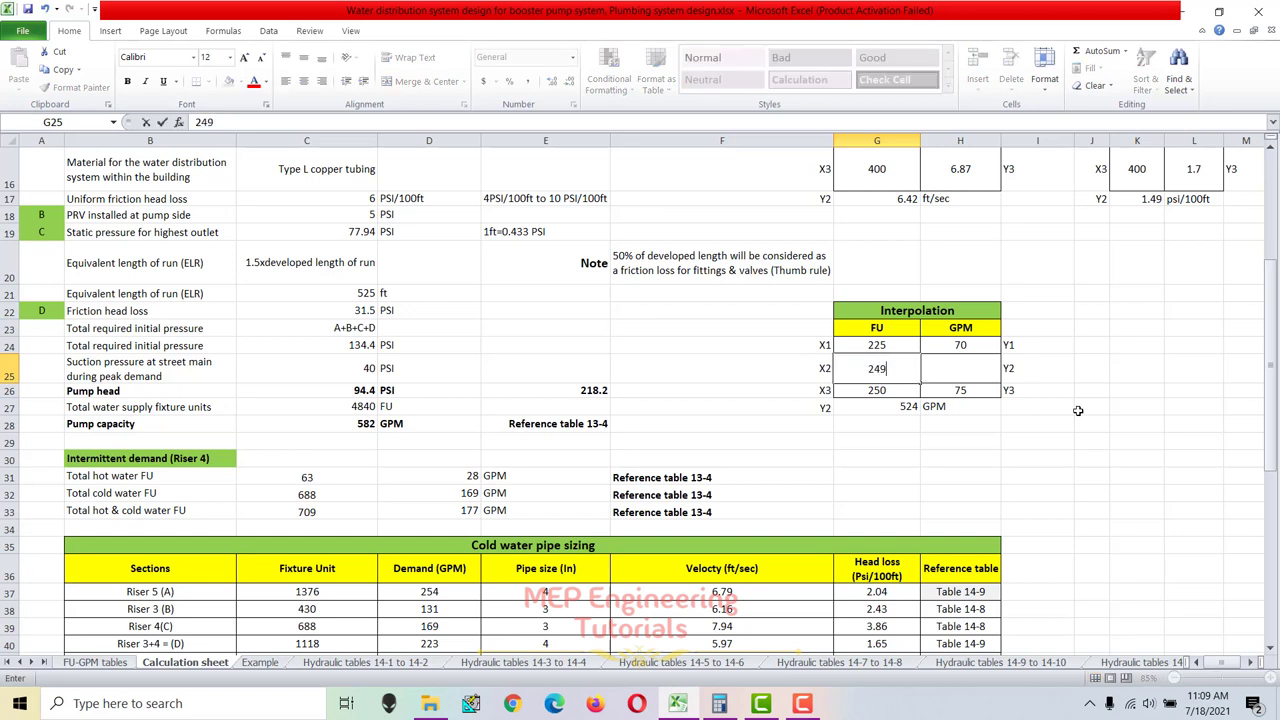
{"action": "key", "text": "Right"}
Set the demand of Riser 3+4+5+2 (G) in the hot water pipe sizing table to 75 GPM.
{"action": "scroll", "coordinate": [910, 320], "scroll_direction": "down", "scroll_amount": 2}
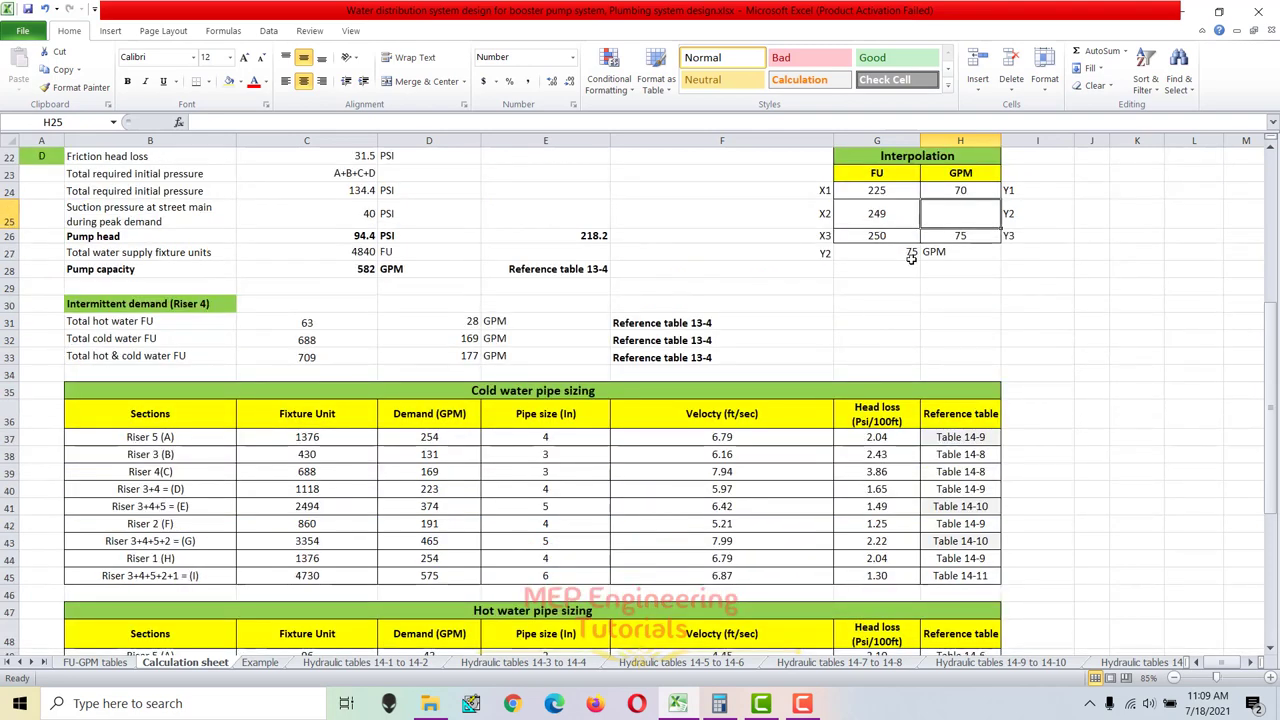
{"action": "scroll", "coordinate": [910, 315], "scroll_direction": "up", "scroll_amount": 1}
{"action": "scroll", "coordinate": [700, 410], "scroll_direction": "down", "scroll_amount": 2}
{"action": "scroll", "coordinate": [626, 430], "scroll_direction": "down", "scroll_amount": 3}
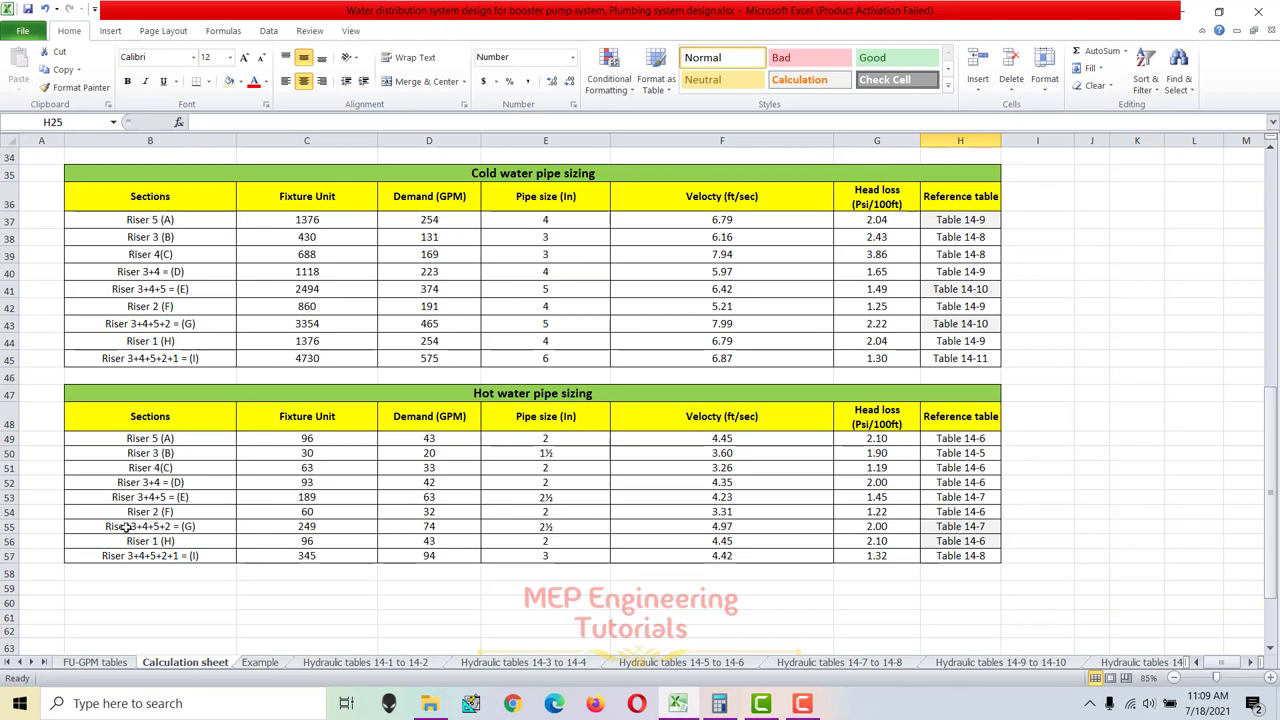
{"action": "left_click", "coordinate": [436, 524]}
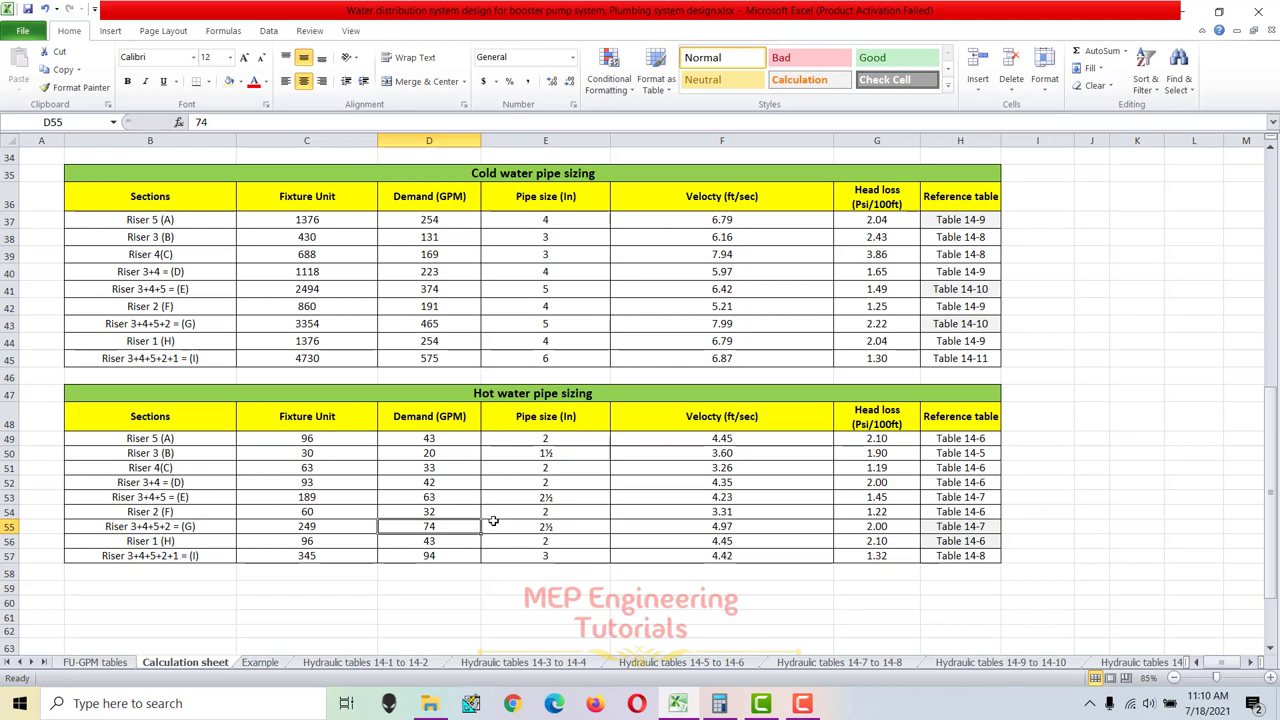
{"action": "type", "text": "7"}
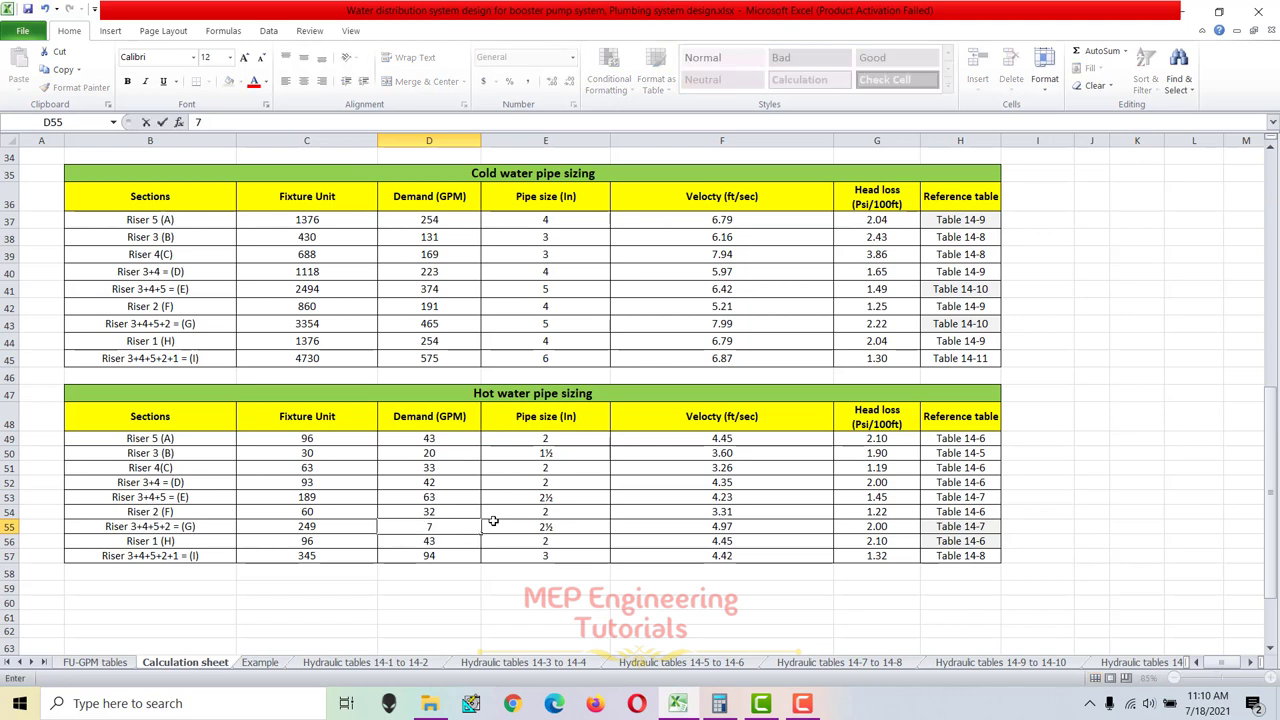
{"action": "left_click", "coordinate": [493, 521]}
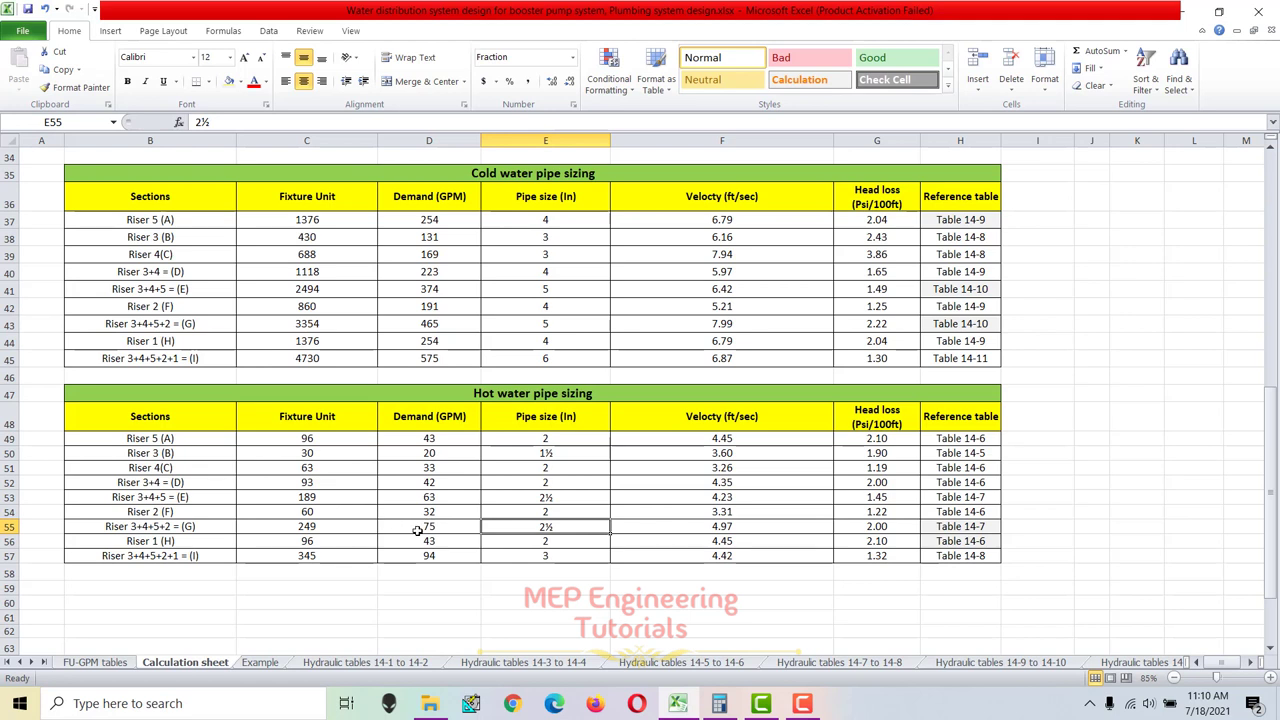
Look up in Table 14-7 the 2½ inch Type L copper values that bracket the demand of hot water Riser 3+4+5+2 (G).
{"action": "left_click", "coordinate": [30, 527]}
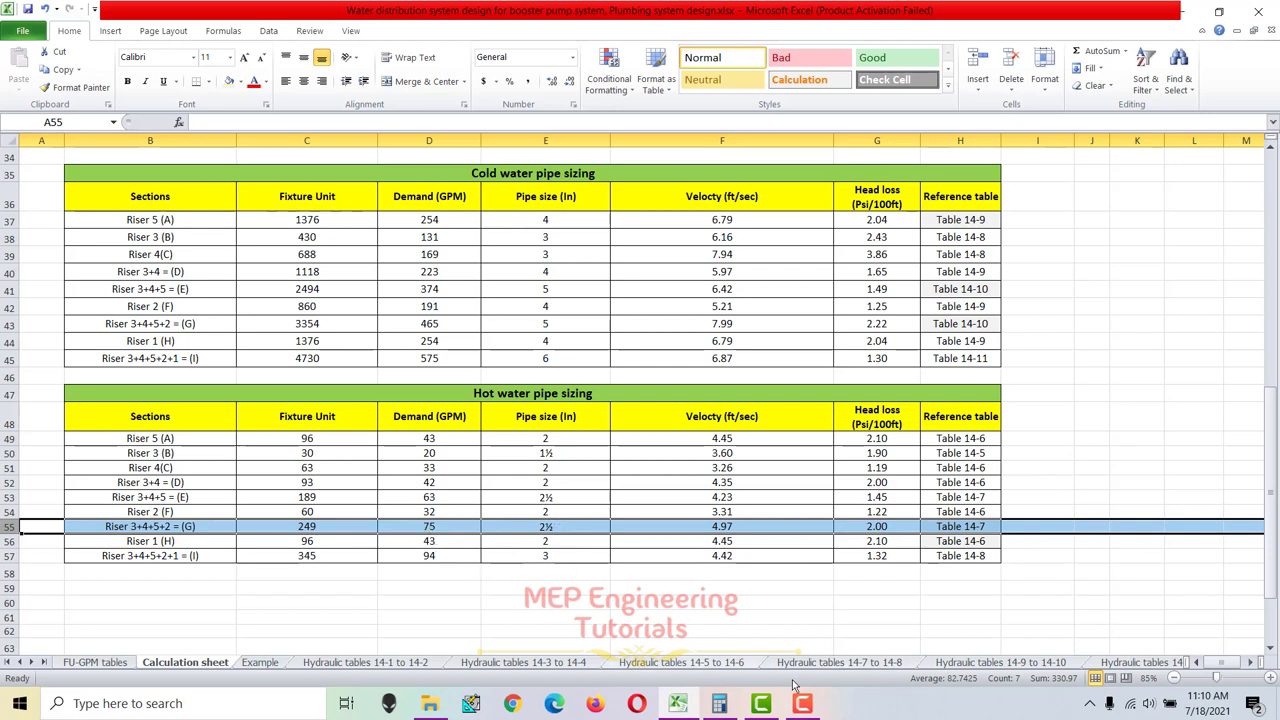
{"action": "left_click", "coordinate": [840, 663]}
{"action": "left_click", "coordinate": [511, 395]}
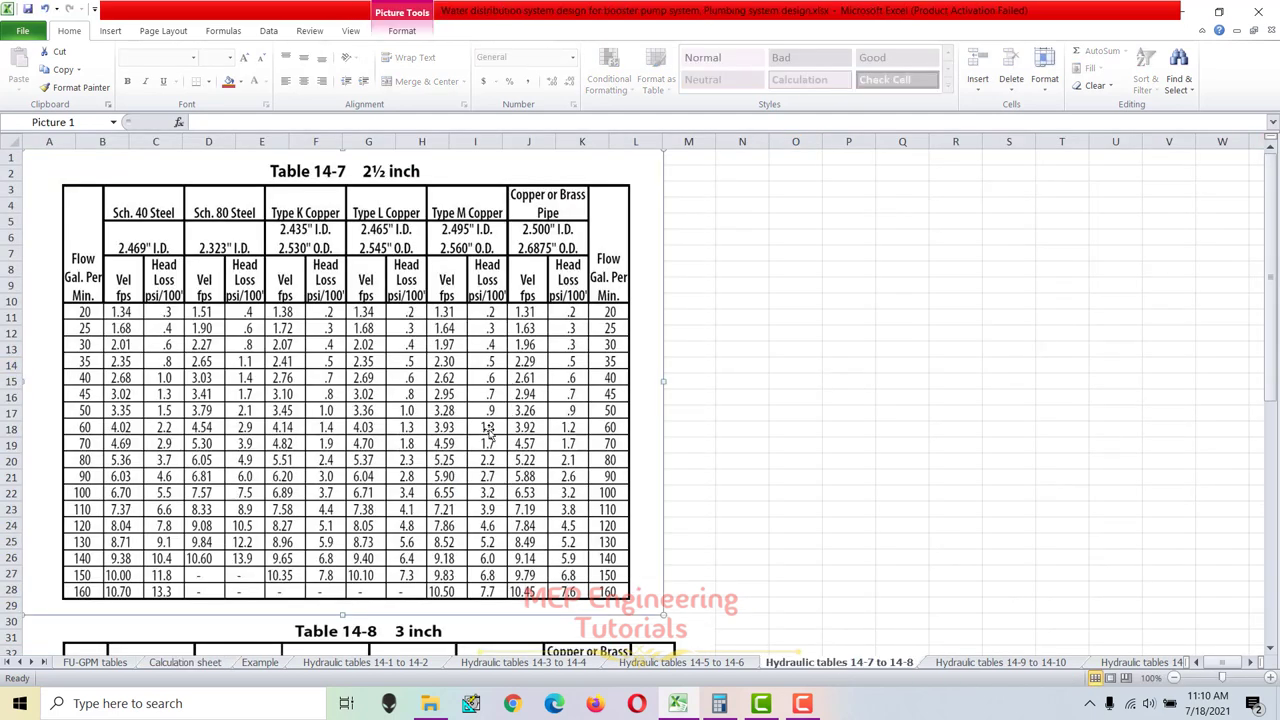
{"action": "left_click", "coordinate": [789, 337]}
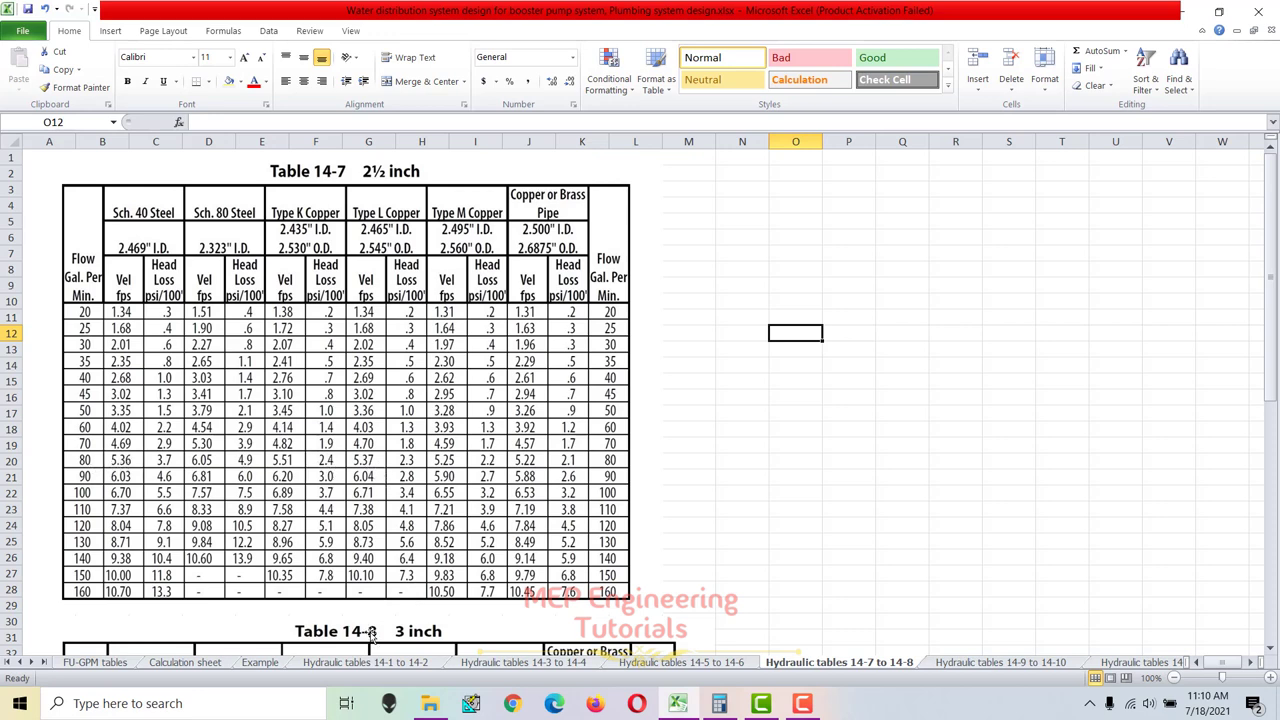
{"action": "left_click", "coordinate": [215, 668]}
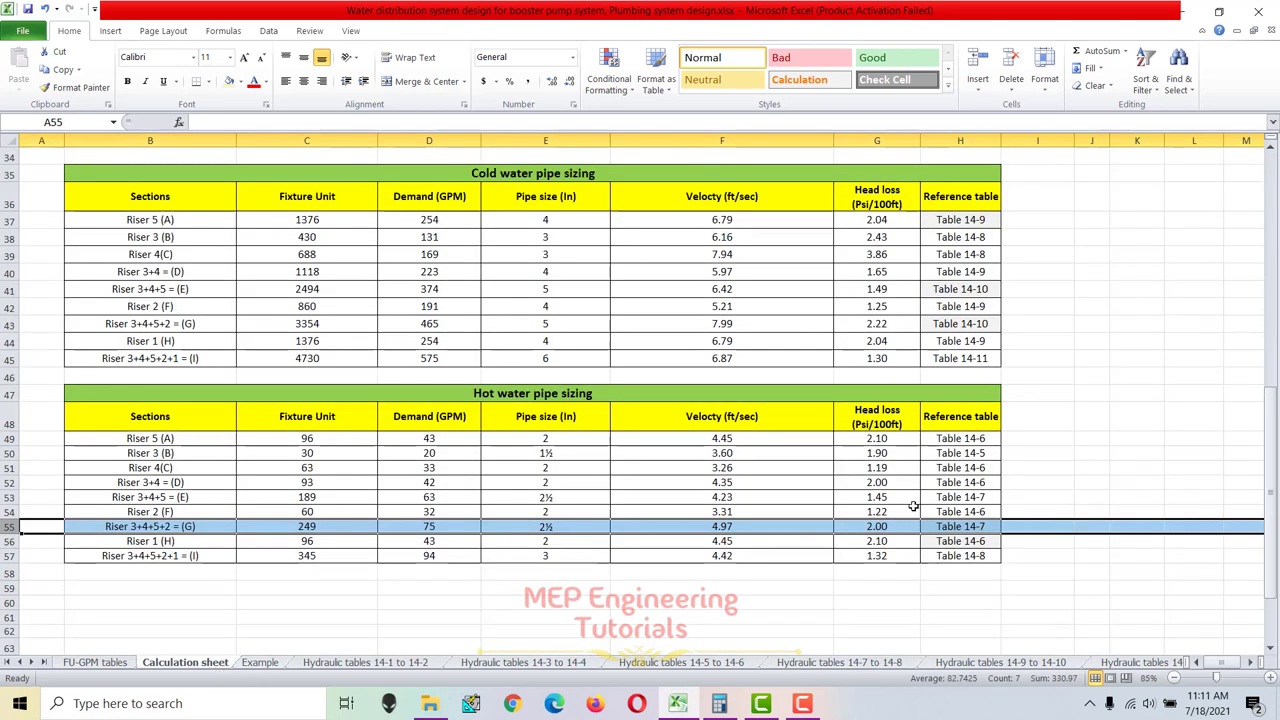
{"action": "scroll", "coordinate": [975, 458], "scroll_direction": "up", "scroll_amount": 8}
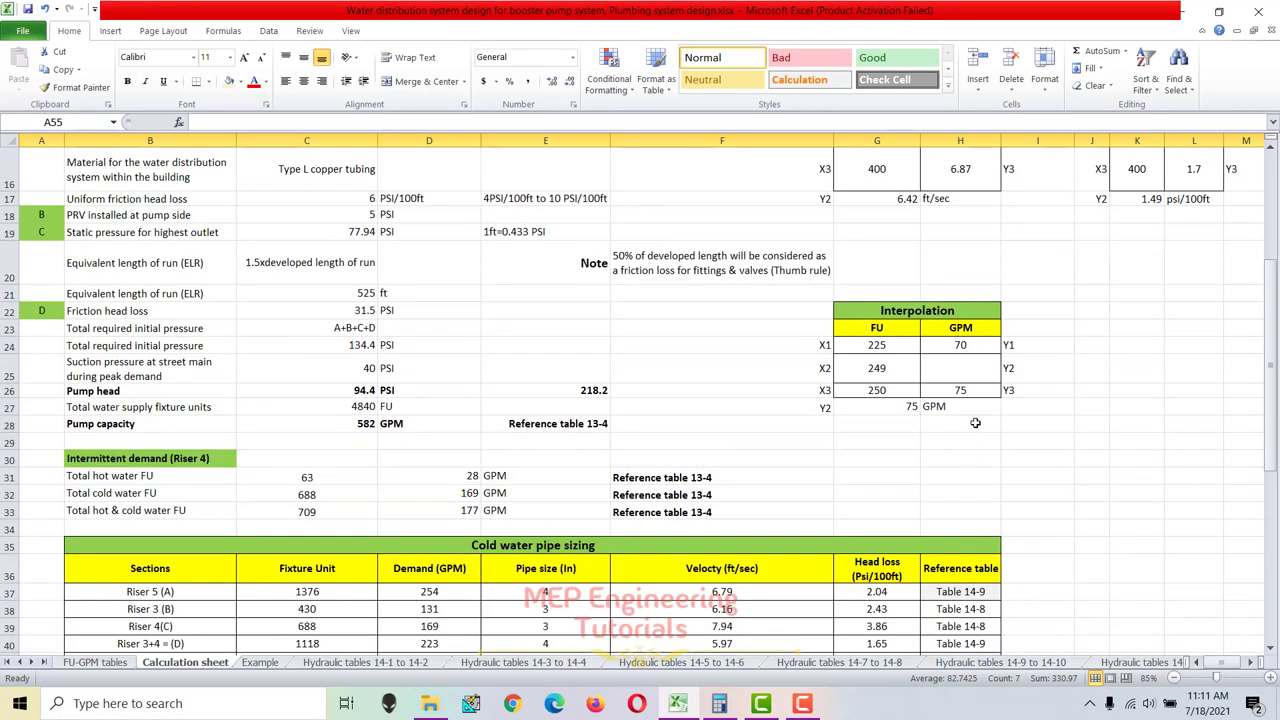
{"action": "left_click", "coordinate": [812, 665]}
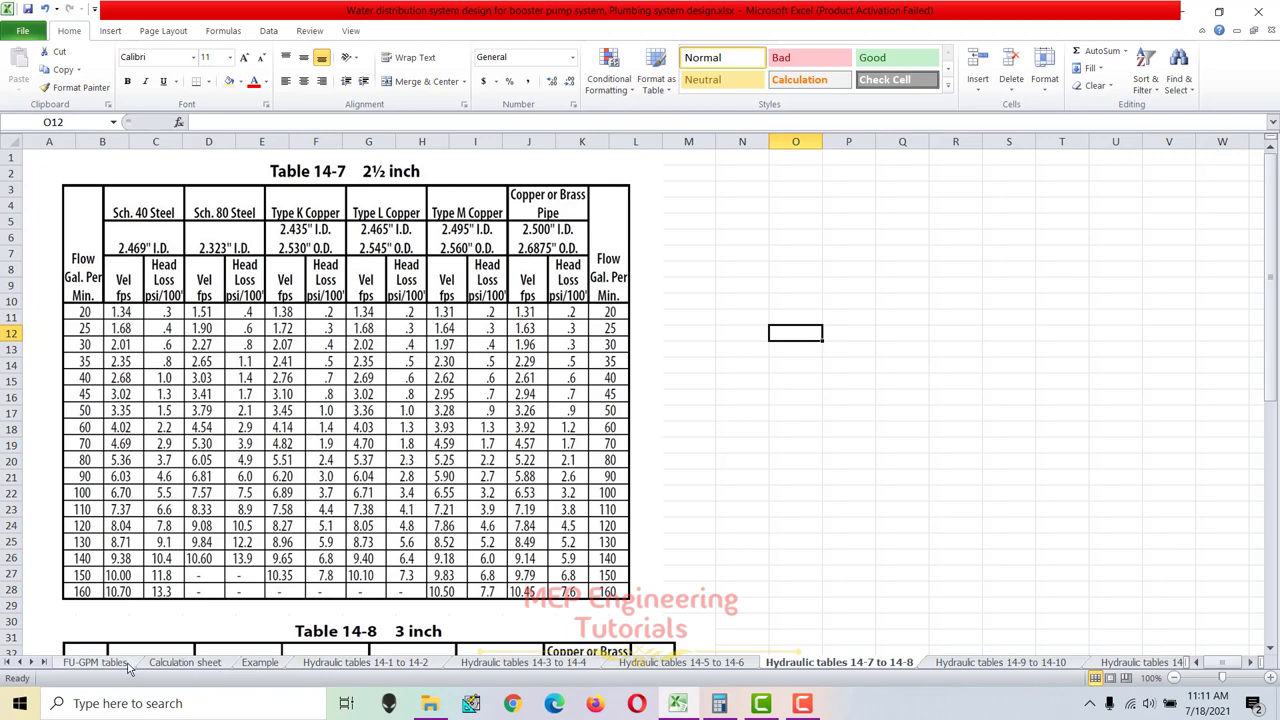
Set Y1 to 4.70 and Y3 to 5.37 in the velocity interpolation table on the Calculation sheet.
{"action": "left_click", "coordinate": [163, 664]}
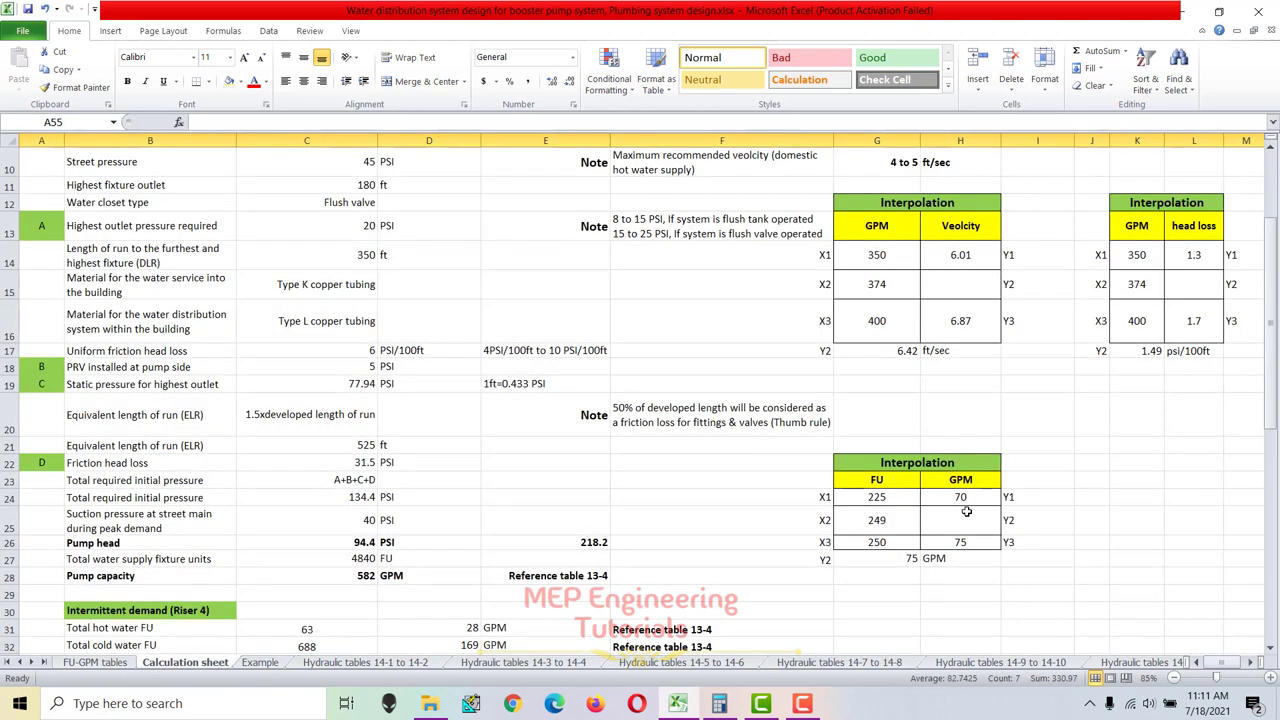
{"action": "left_click", "coordinate": [969, 498]}
{"action": "left_click", "coordinate": [968, 262]}
{"action": "type", "text": "4.70"}
{"action": "key", "text": "Return"}
{"action": "key", "text": "Return"}
{"action": "type", "text": "5.37"}
{"action": "key", "text": "Left"}
Set X1 to 70, X2 to 75 and X3 to 80 GPM in the velocity interpolation table.
{"action": "key", "text": "Up"}
{"action": "key", "text": "Up"}
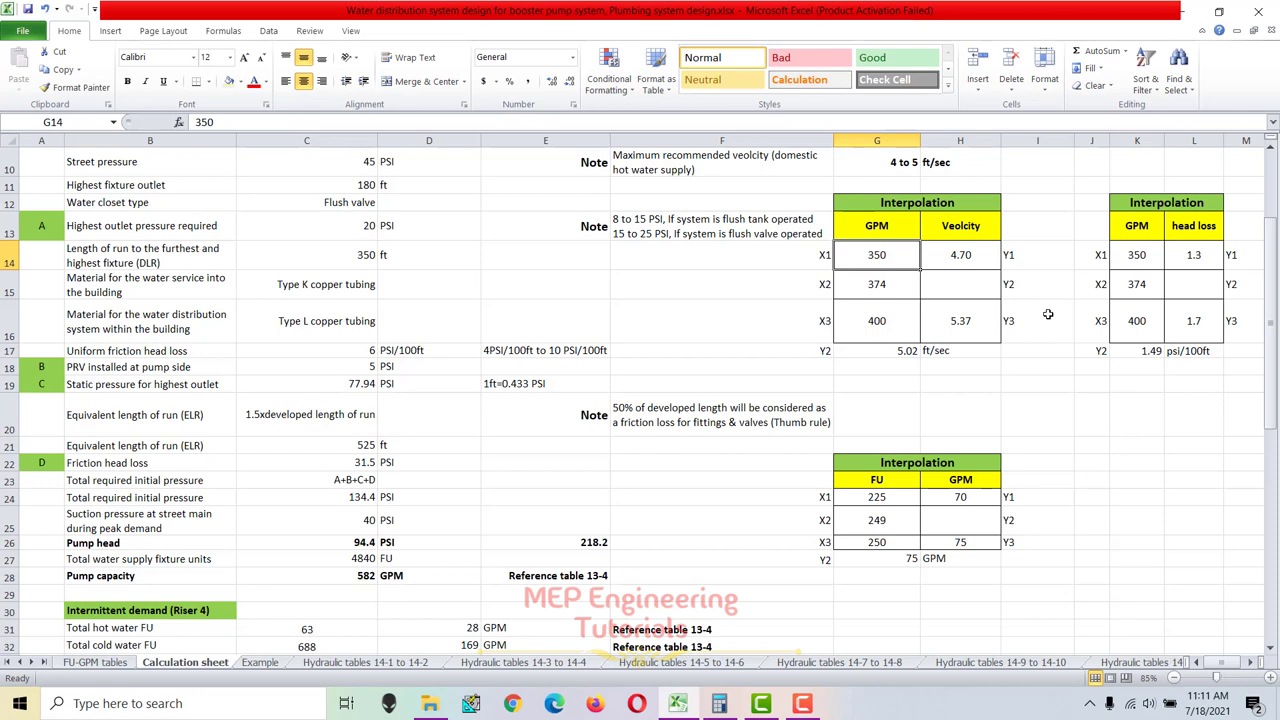
{"action": "type", "text": "70"}
{"action": "key", "text": "Return"}
{"action": "key", "text": "Return"}
{"action": "type", "text": "80"}
{"action": "key", "text": "Up"}
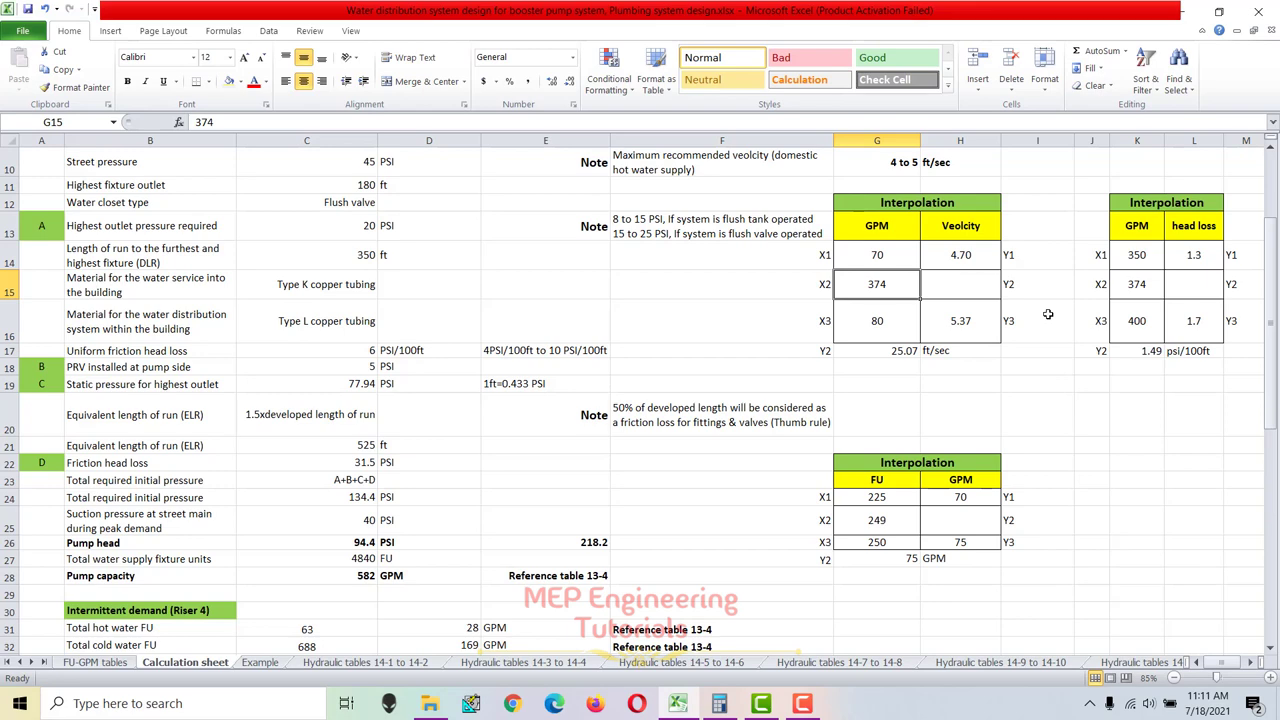
{"action": "type", "text": "75"}
{"action": "key", "text": "Right"}
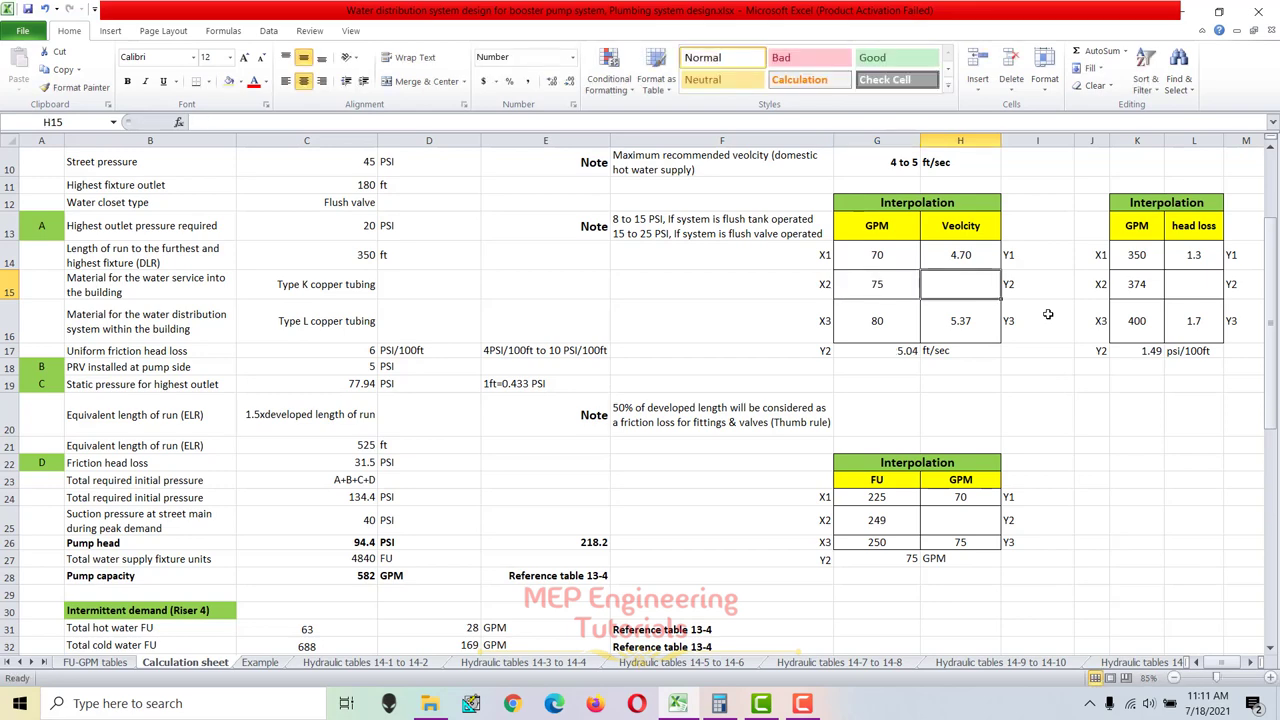
Set the velocity of Riser 3+4+5+2 (G) in the hot water pipe sizing table to 5.04 ft/sec.
{"action": "scroll", "coordinate": [1042, 336], "scroll_direction": "down", "scroll_amount": 7}
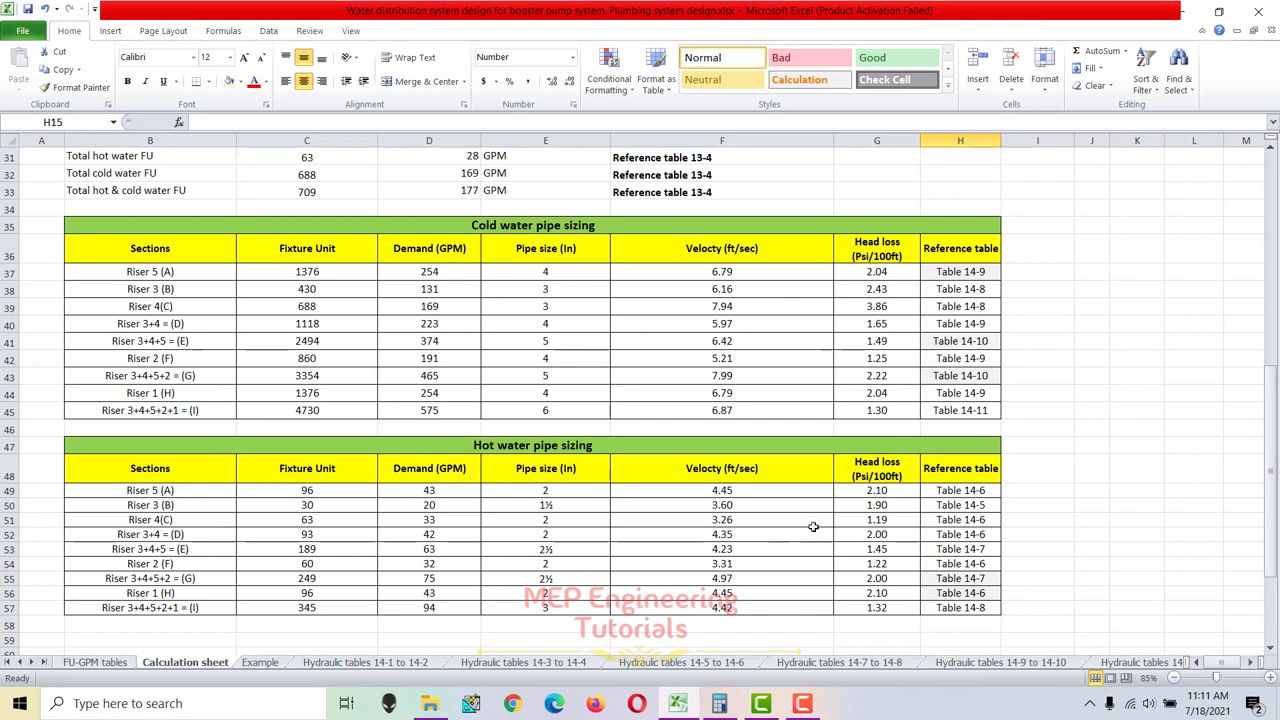
{"action": "left_click", "coordinate": [741, 577]}
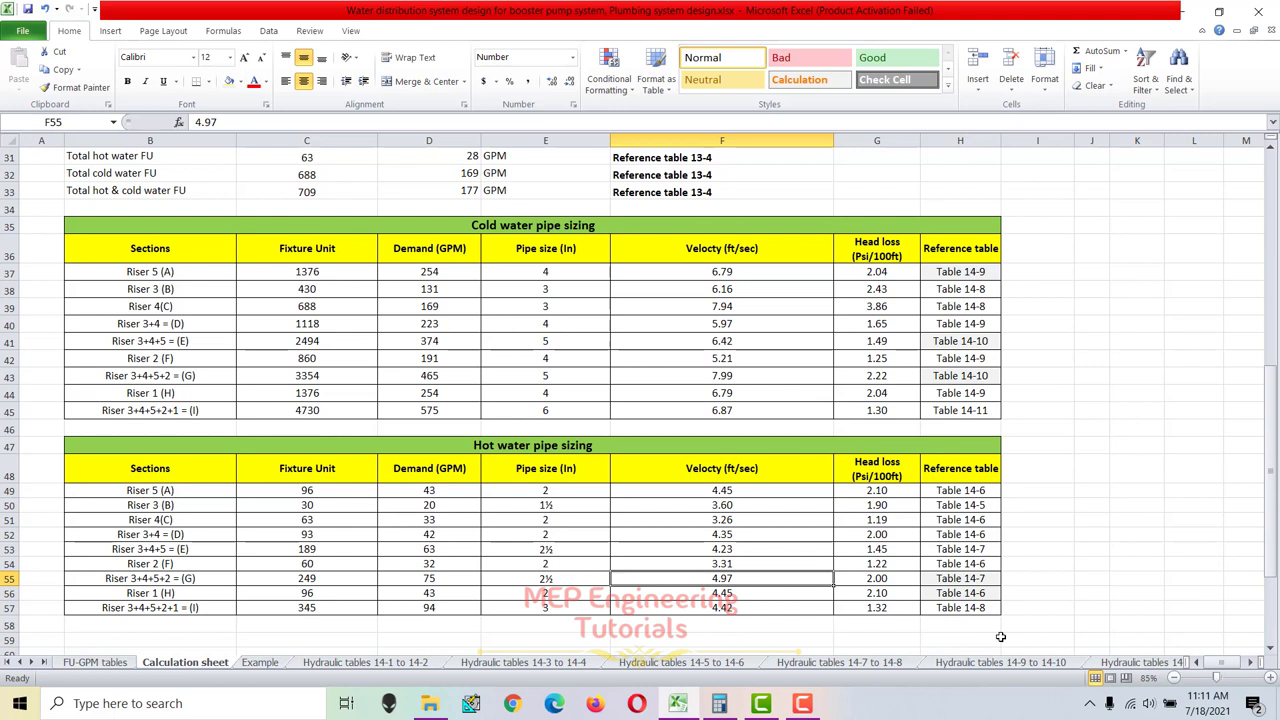
{"action": "type", "text": "5.04"}
{"action": "key", "text": "Tab"}
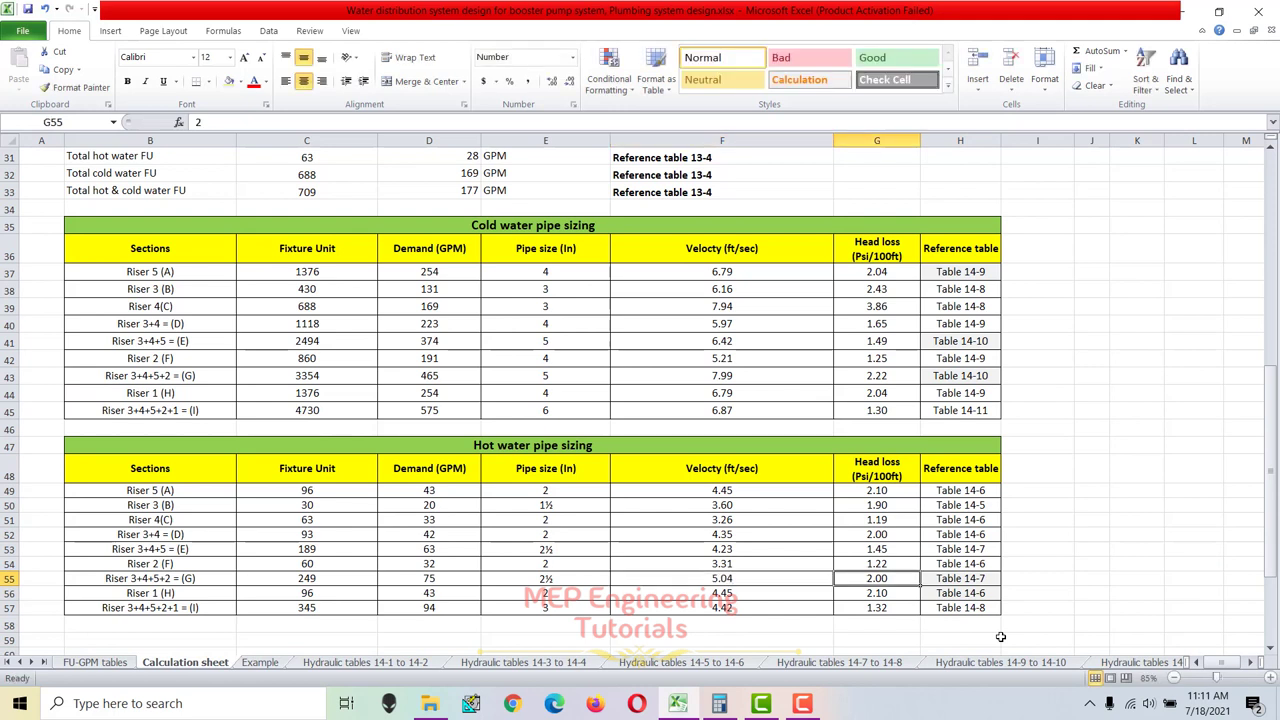
{"action": "key", "text": "Left"}
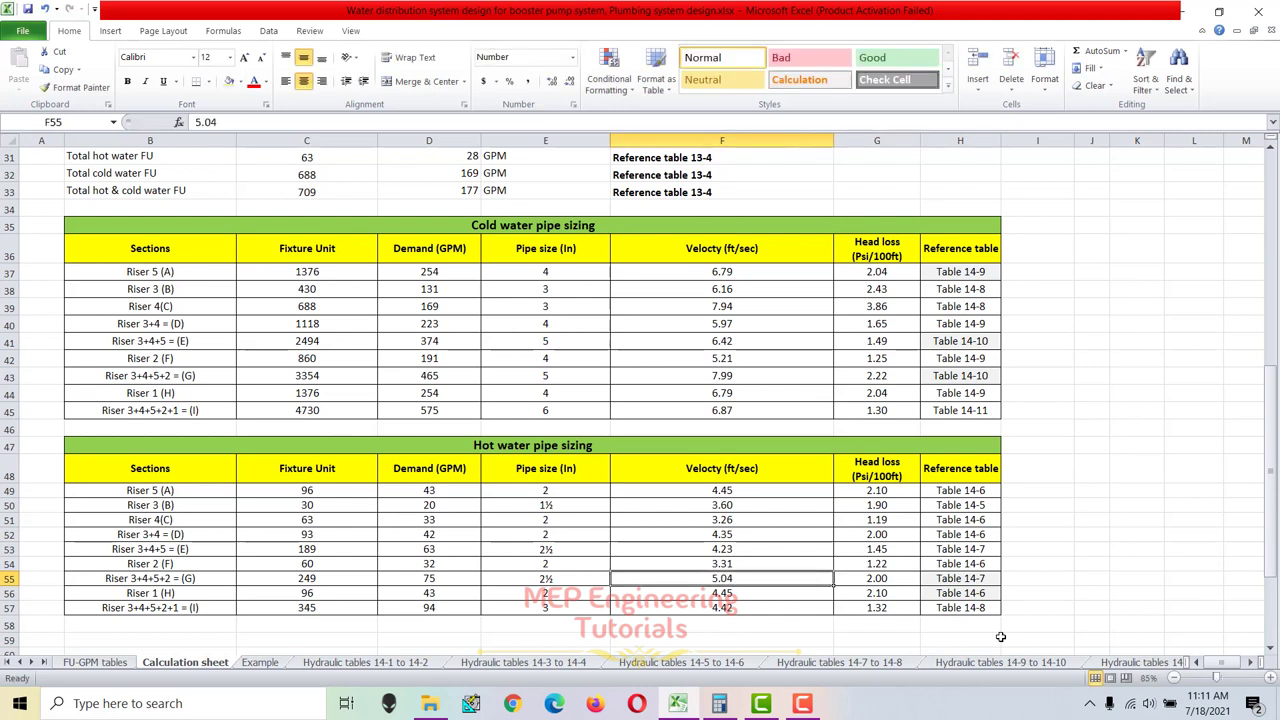
Check the maximum recommended domestic hot water velocity against the values of hot water Riser 3+4+5+2 (G).
{"action": "scroll", "coordinate": [961, 286], "scroll_direction": "up", "scroll_amount": 10}
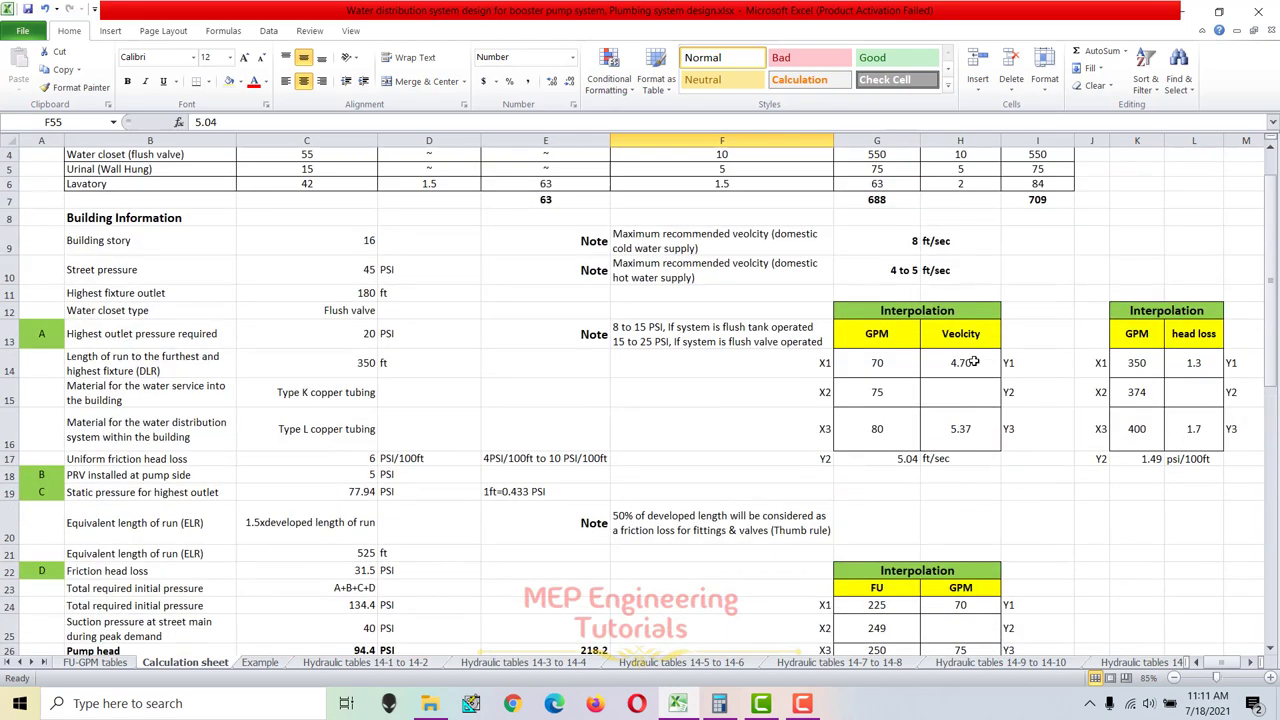
{"action": "left_click_drag", "start_coordinate": [660, 332], "coordinate": [959, 335]}
{"action": "scroll", "coordinate": [824, 416], "scroll_direction": "down", "scroll_amount": 12}
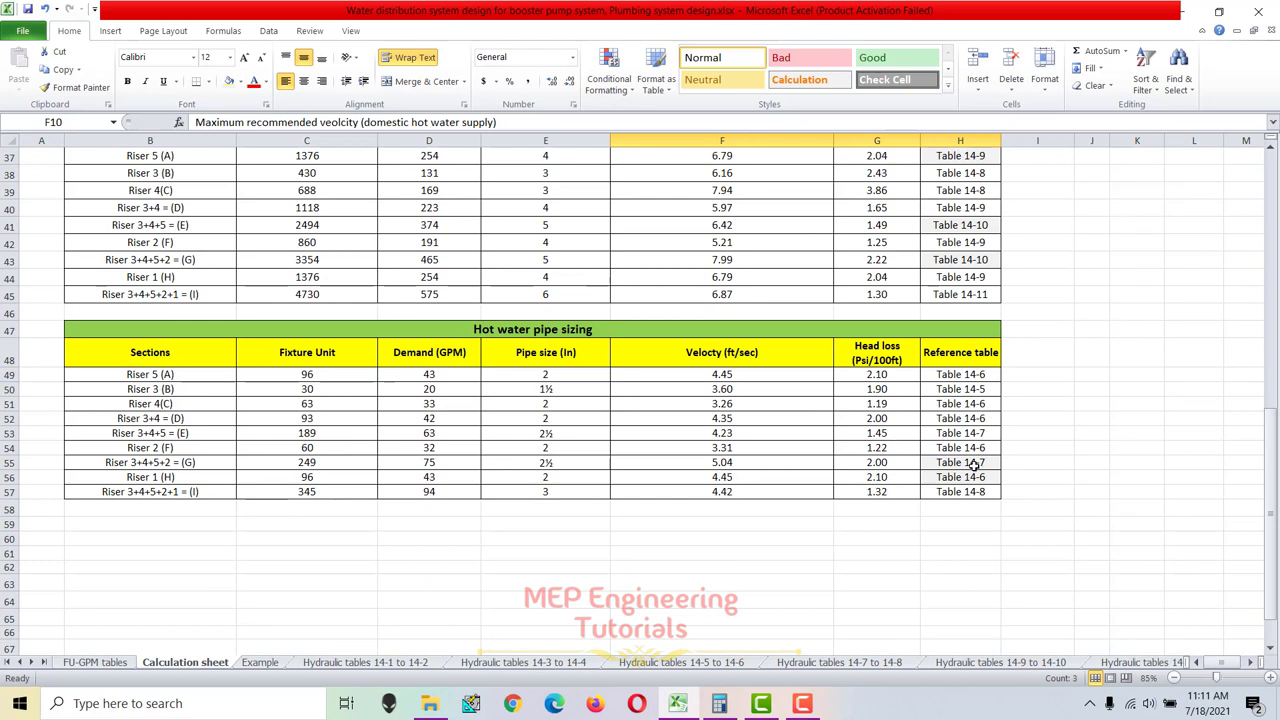
{"action": "left_click_drag", "start_coordinate": [973, 463], "coordinate": [15, 465]}
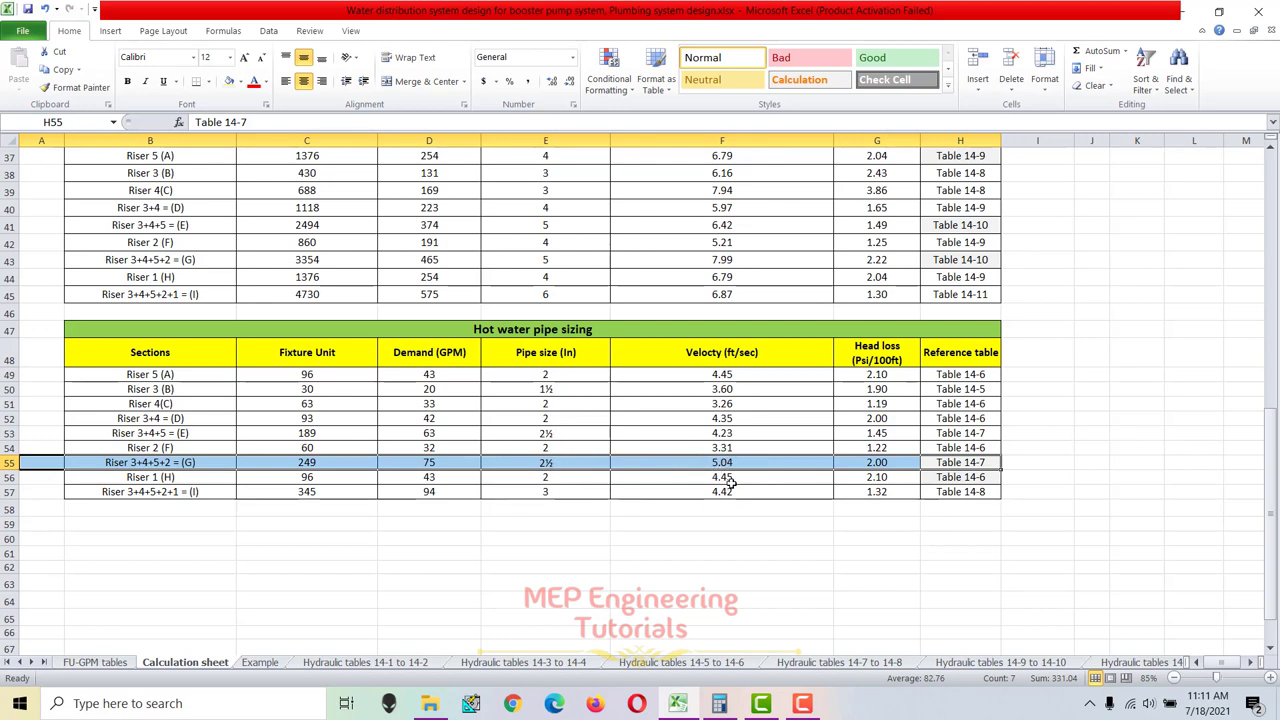
{"action": "left_click_drag", "start_coordinate": [978, 462], "coordinate": [3, 463]}
{"action": "left_click", "coordinate": [619, 418]}
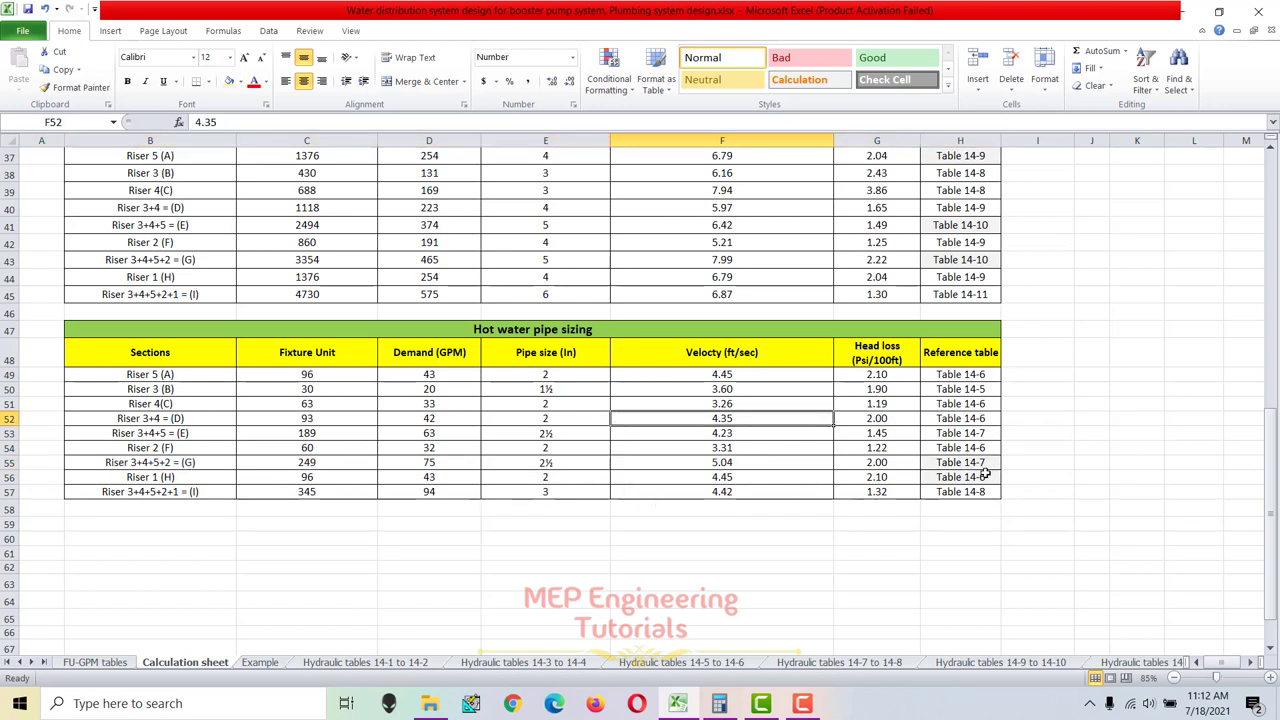
Review the cold and hot water pipe sizing tables for all riser sections and the calculations above them.
{"action": "left_click_drag", "start_coordinate": [984, 491], "coordinate": [127, 375]}
{"action": "scroll", "coordinate": [274, 410], "scroll_direction": "up", "scroll_amount": 1}
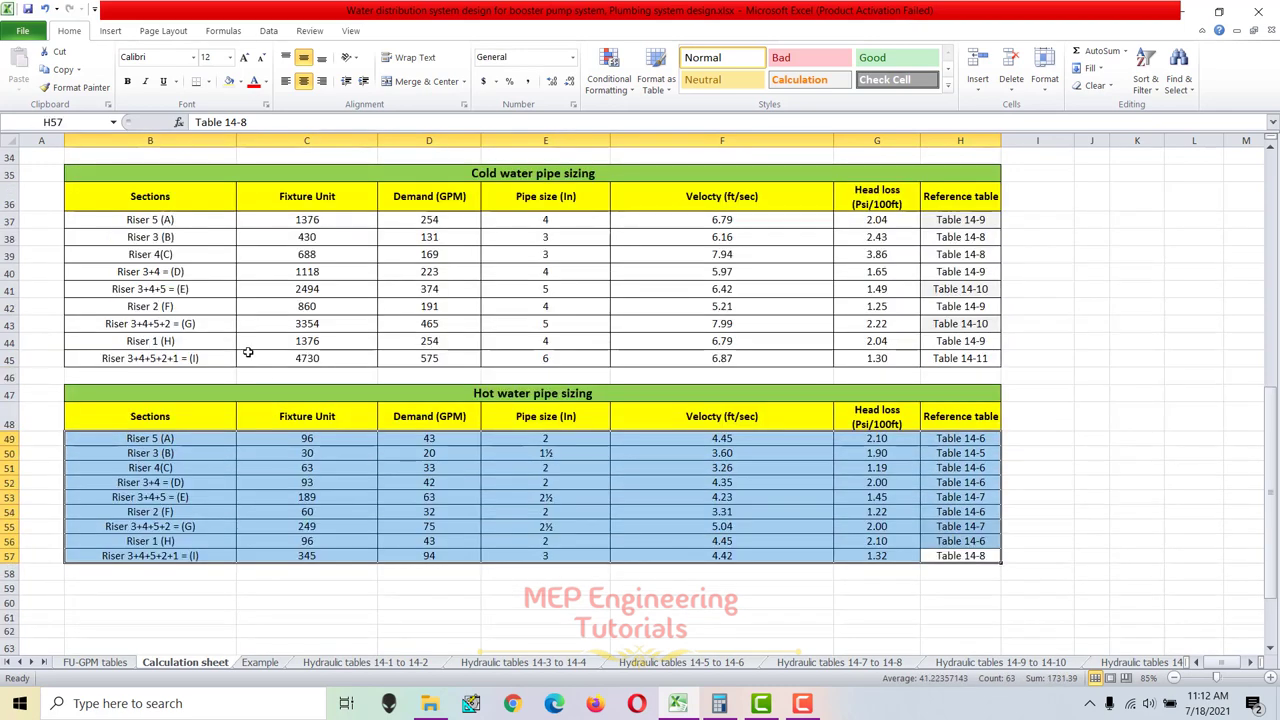
{"action": "left_click_drag", "start_coordinate": [122, 220], "coordinate": [698, 388]}
{"action": "left_click_drag", "start_coordinate": [152, 439], "coordinate": [985, 556]}
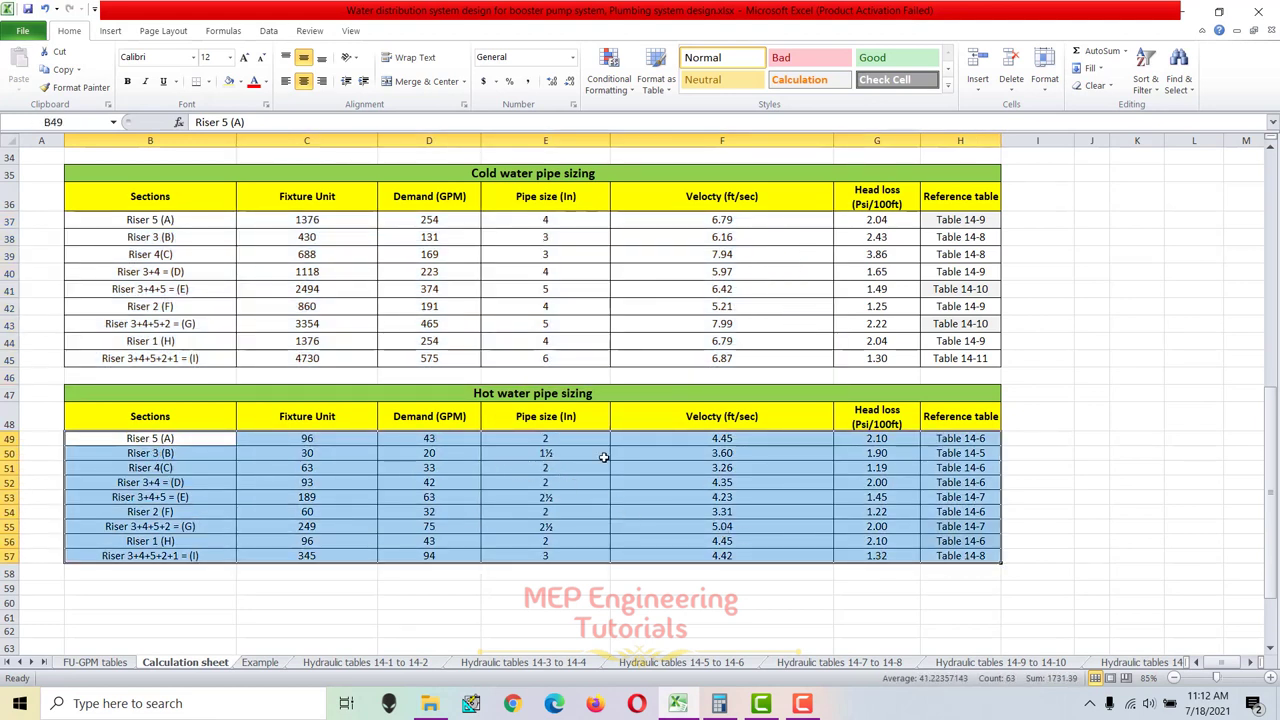
{"action": "left_click", "coordinate": [640, 482]}
{"action": "scroll", "coordinate": [665, 536], "scroll_direction": "up", "scroll_amount": 8}
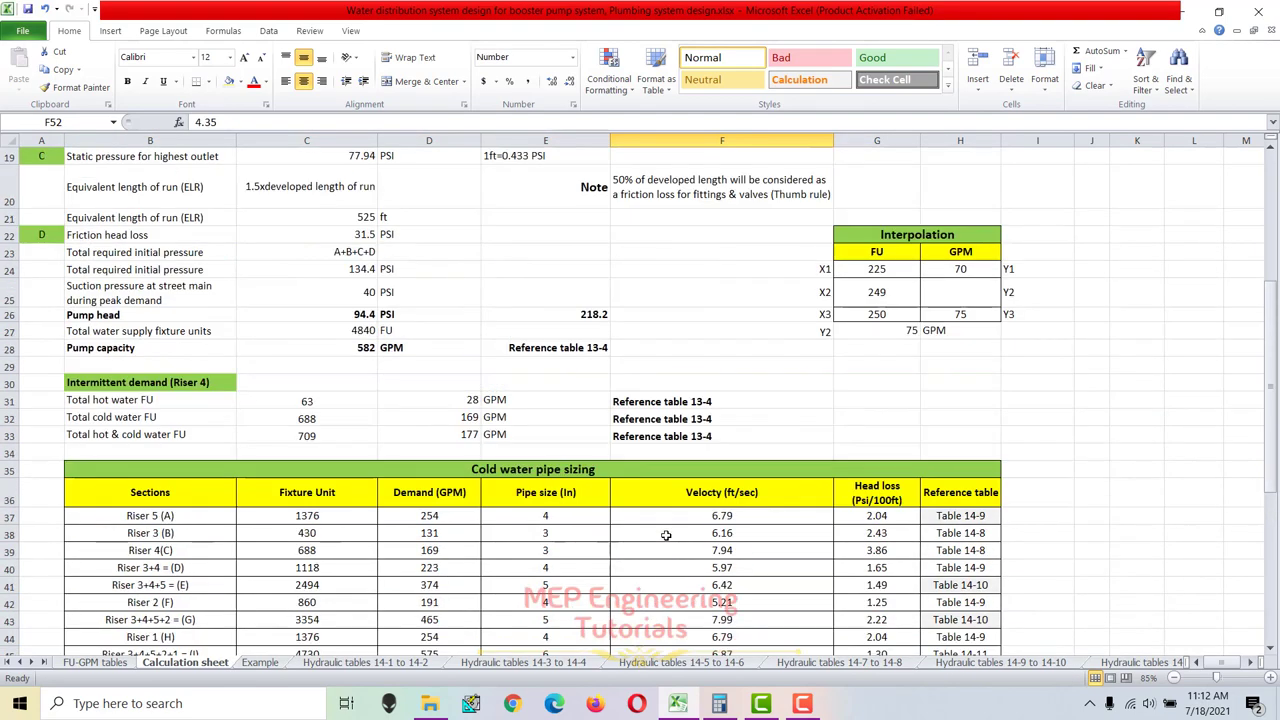
{"action": "scroll", "coordinate": [665, 536], "scroll_direction": "down", "scroll_amount": 4}
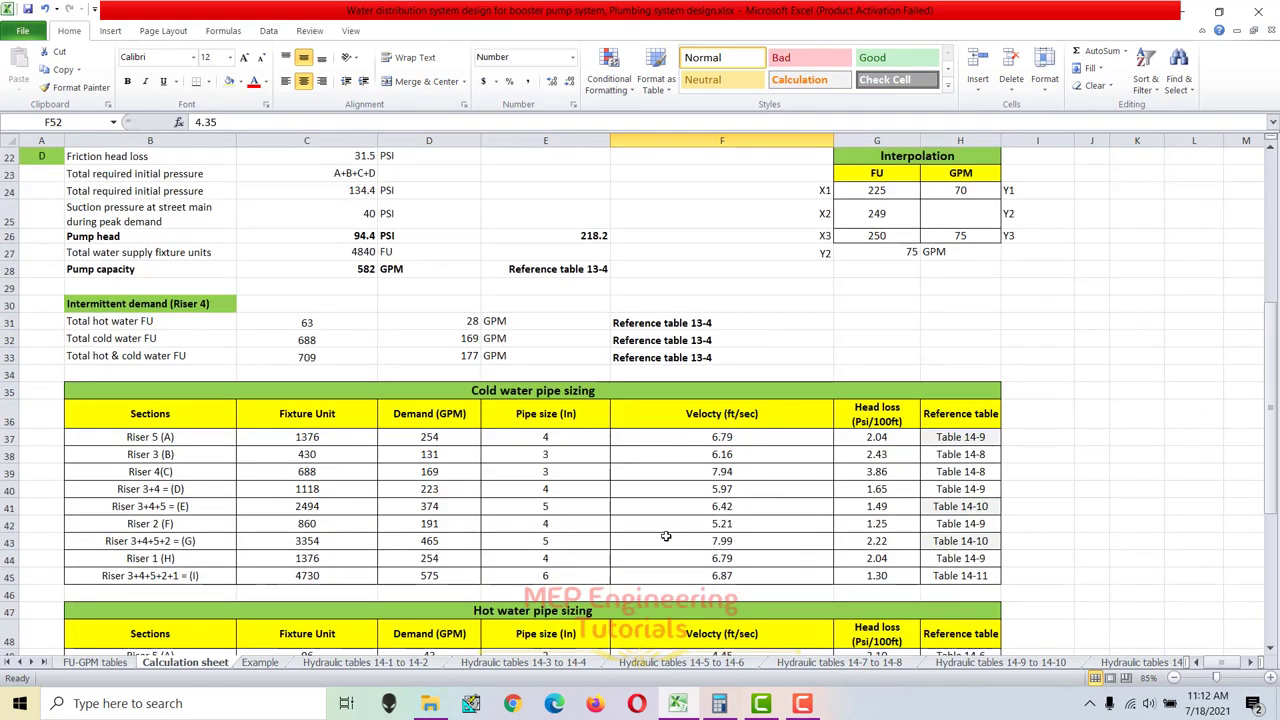
{"action": "scroll", "coordinate": [662, 528], "scroll_direction": "up", "scroll_amount": 1}
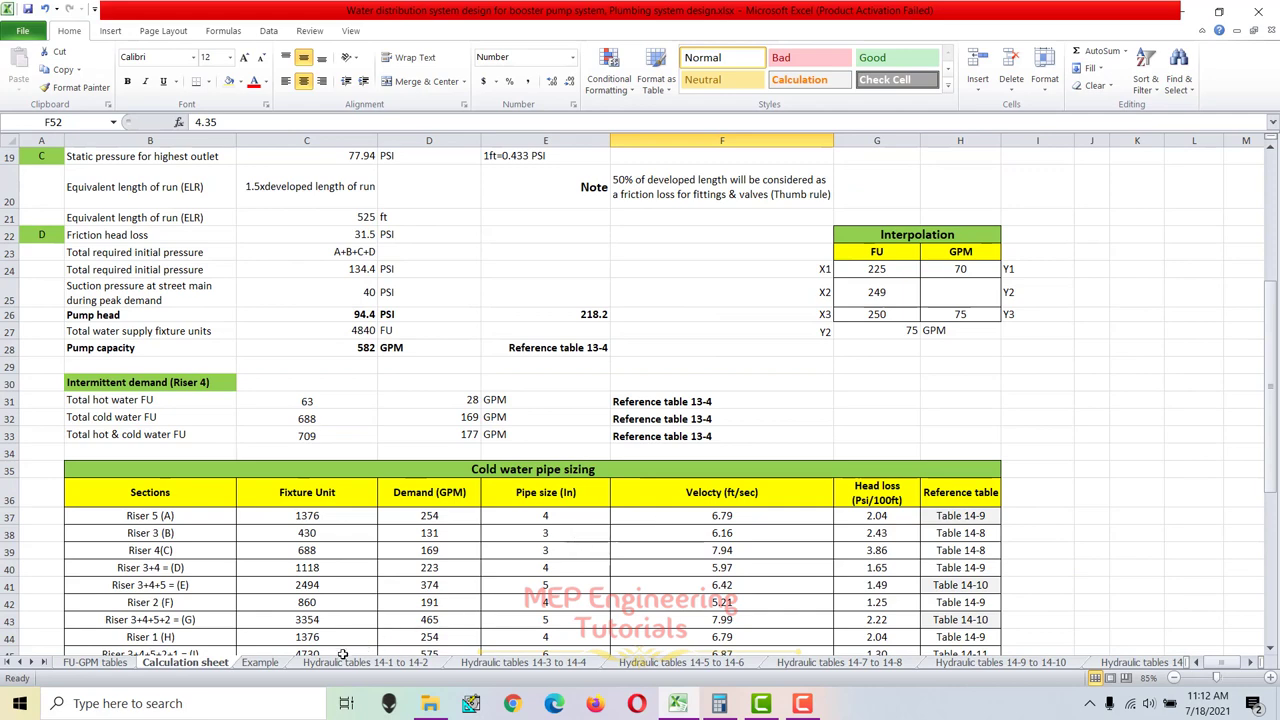
Check the distribution system diagram on the Example sheet against the total water supply fixture units and pump capacity in the calculation sheet.
{"action": "left_click", "coordinate": [272, 664]}
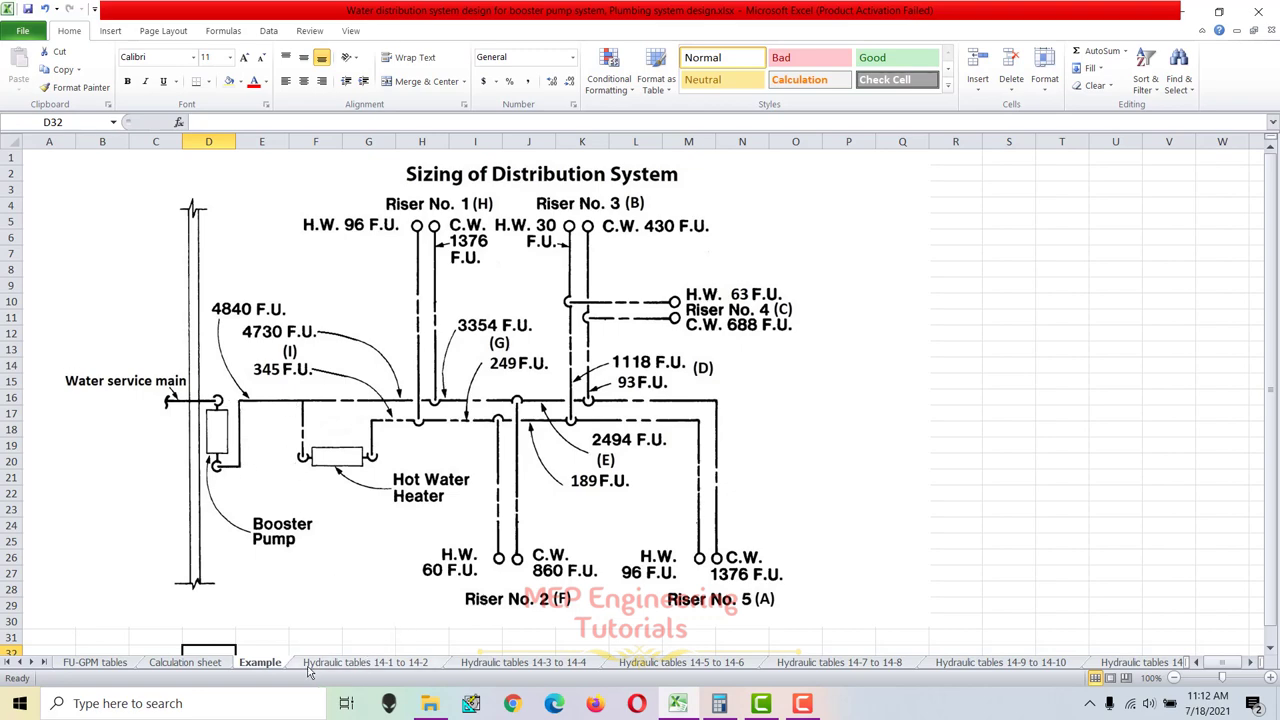
{"action": "left_click", "coordinate": [210, 665]}
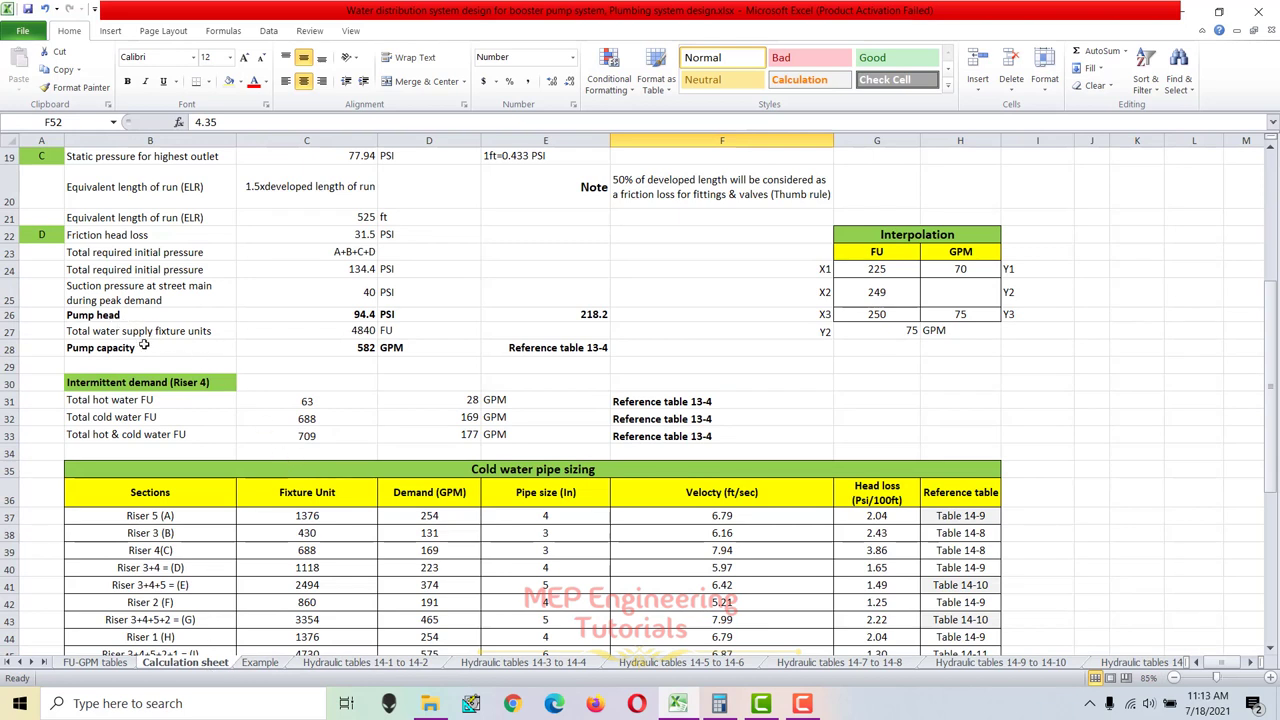
{"action": "left_click_drag", "start_coordinate": [135, 337], "coordinate": [553, 340]}
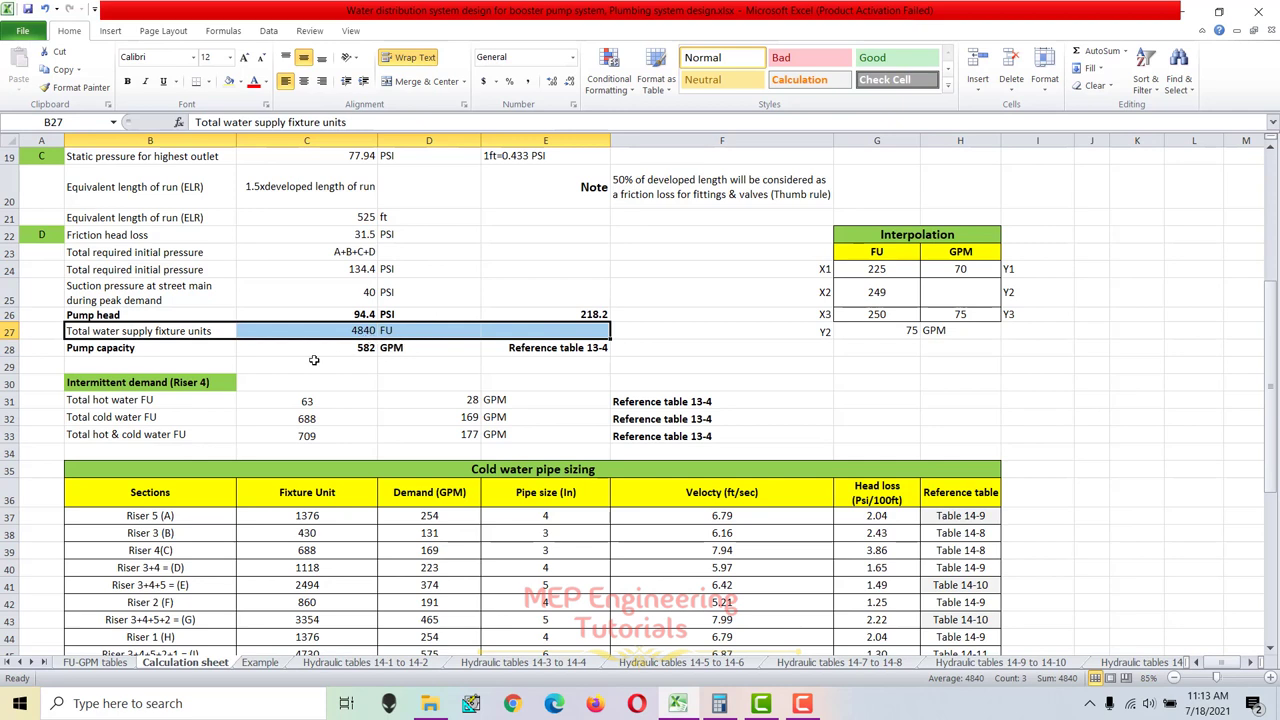
{"action": "left_click_drag", "start_coordinate": [300, 347], "coordinate": [417, 360]}
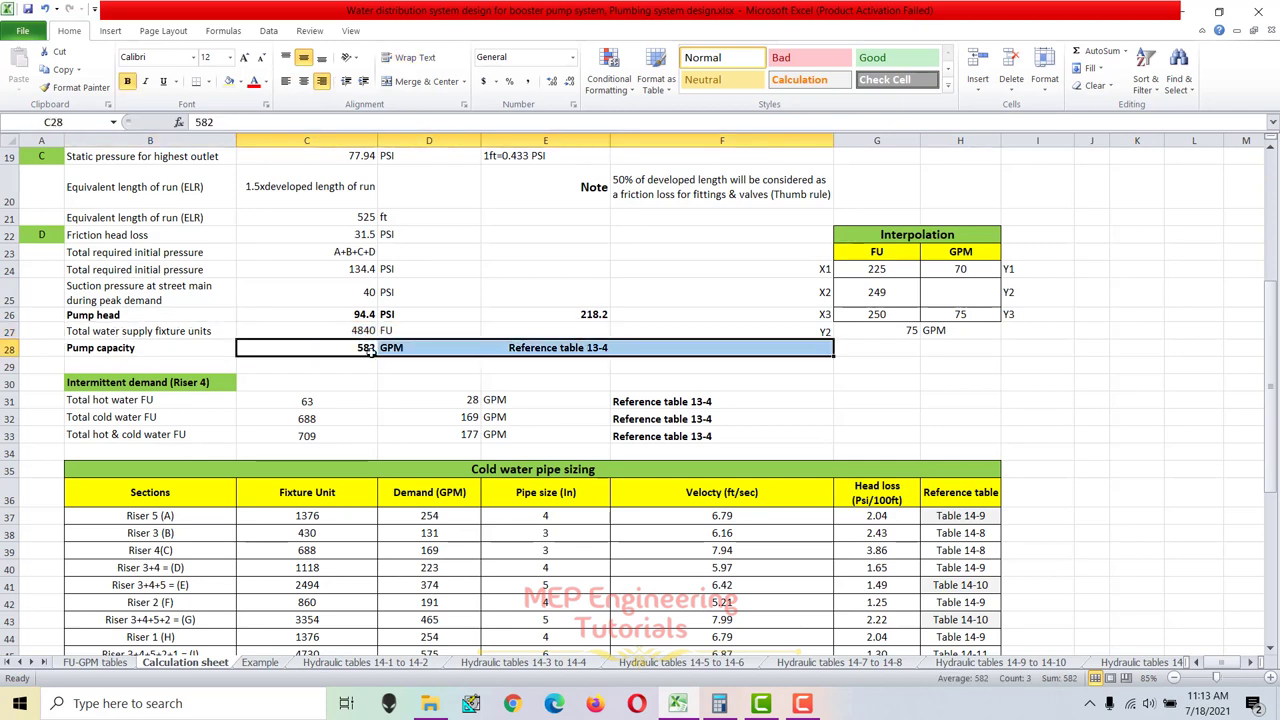
{"action": "left_click", "coordinate": [370, 350]}
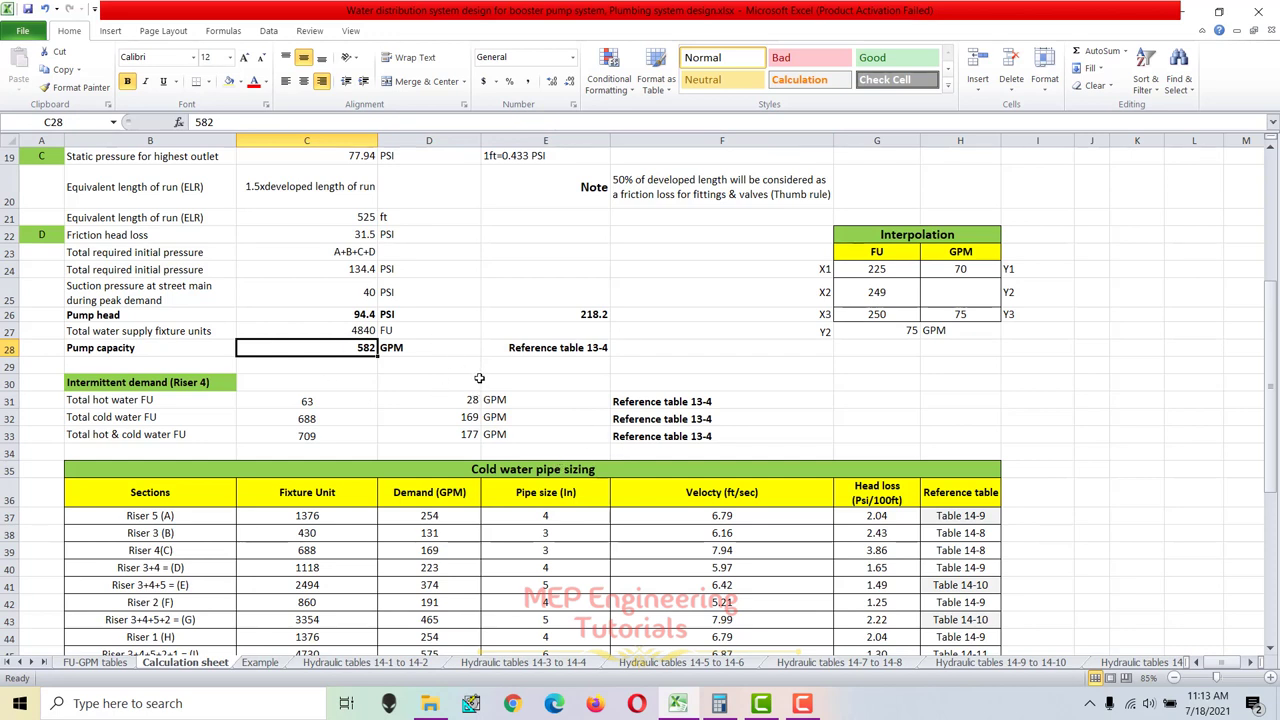
{"action": "left_click_drag", "start_coordinate": [184, 333], "coordinate": [579, 346]}
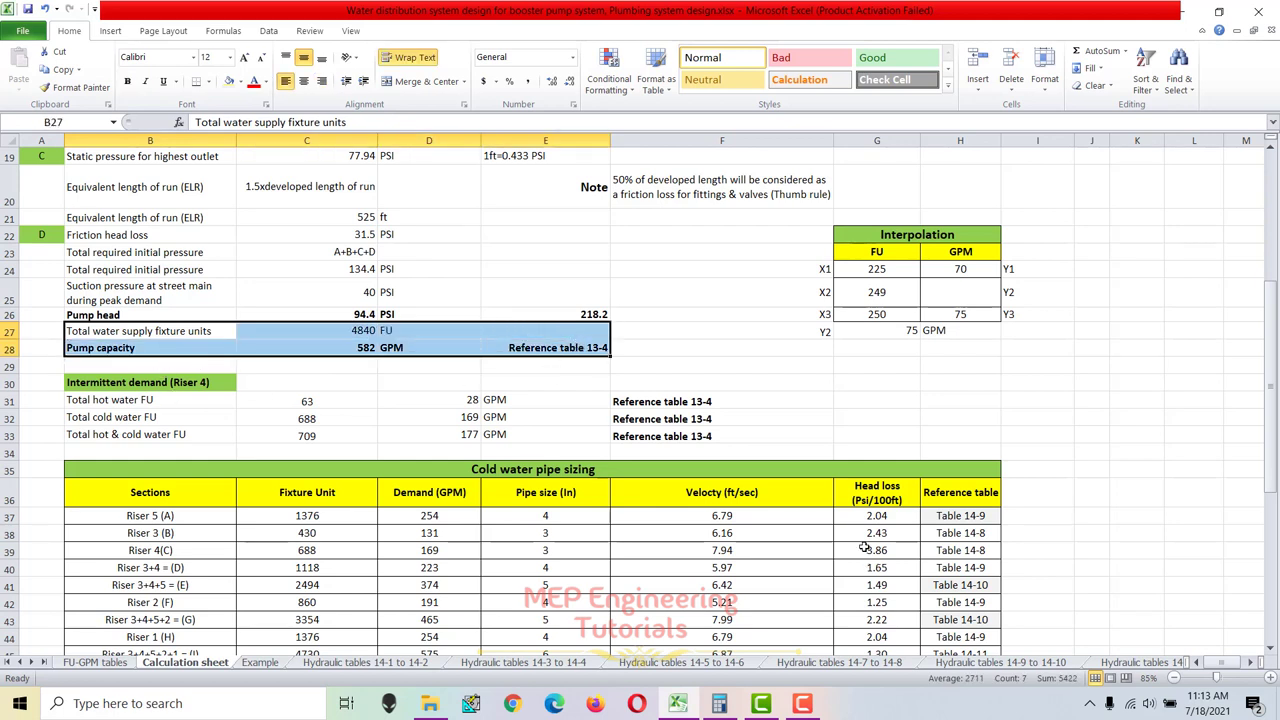
Look up the Type L copper velocities around the pump capacity in hydraulic Tables 14-10 (5 inch) and 14-11 (6 inch).
{"action": "left_click", "coordinate": [1012, 662]}
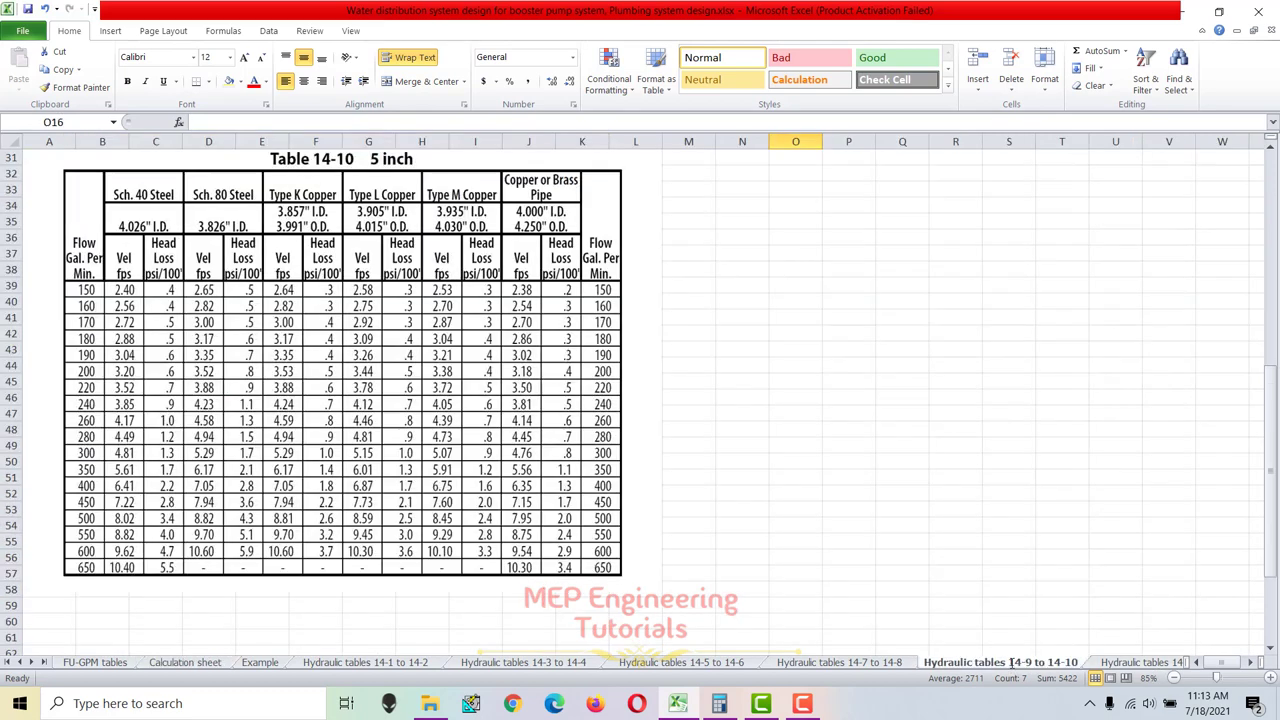
{"action": "left_click", "coordinate": [852, 333]}
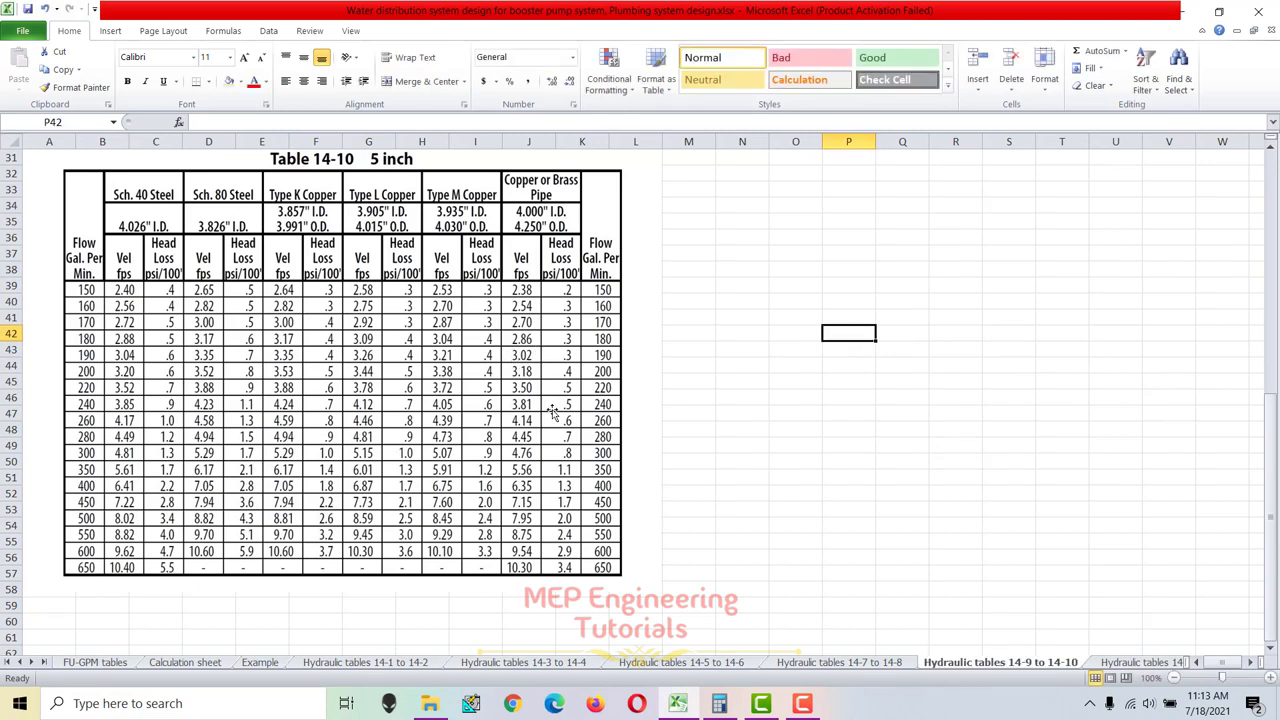
{"action": "scroll", "coordinate": [481, 405], "scroll_direction": "up", "scroll_amount": 3}
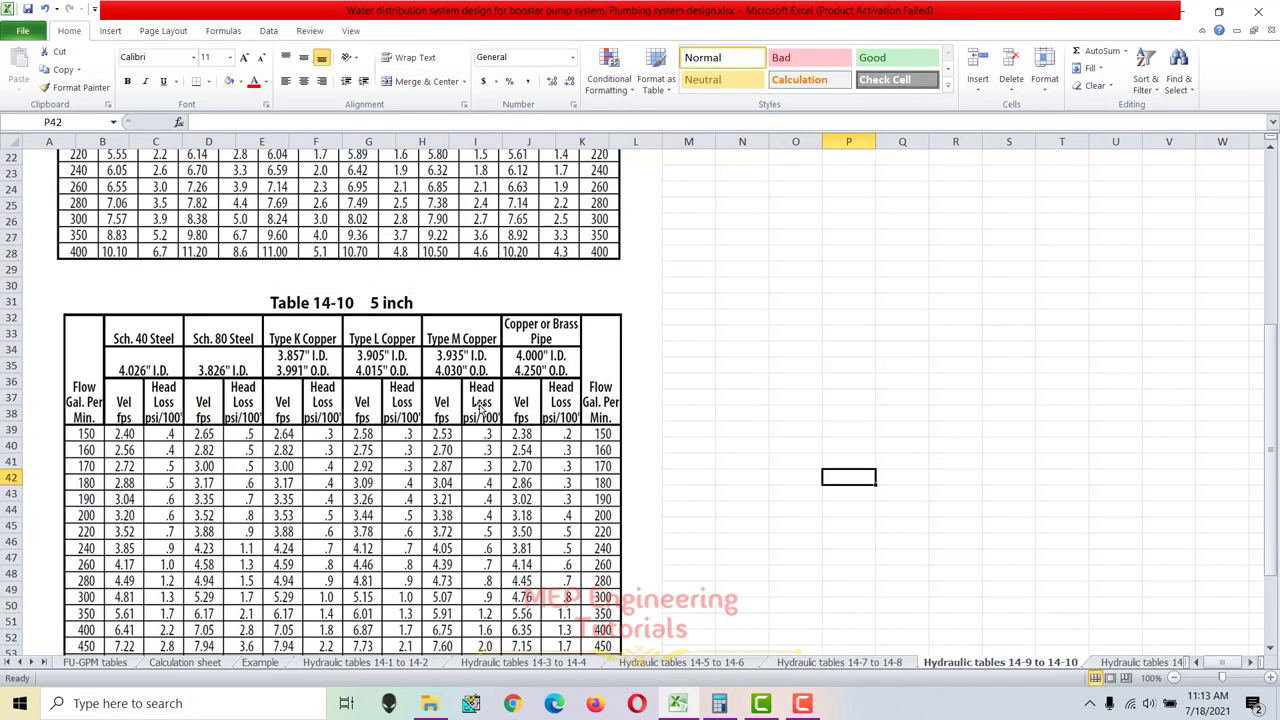
{"action": "scroll", "coordinate": [481, 405], "scroll_direction": "down", "scroll_amount": 2}
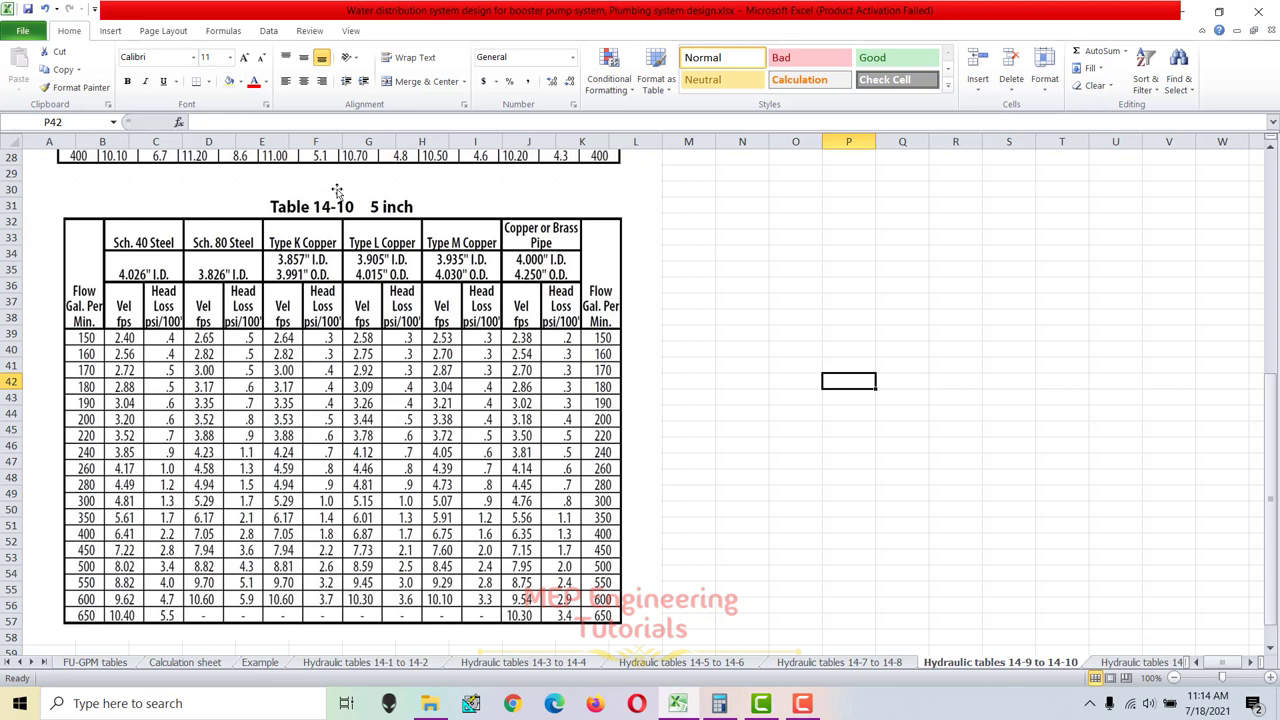
{"action": "left_click", "coordinate": [1130, 663]}
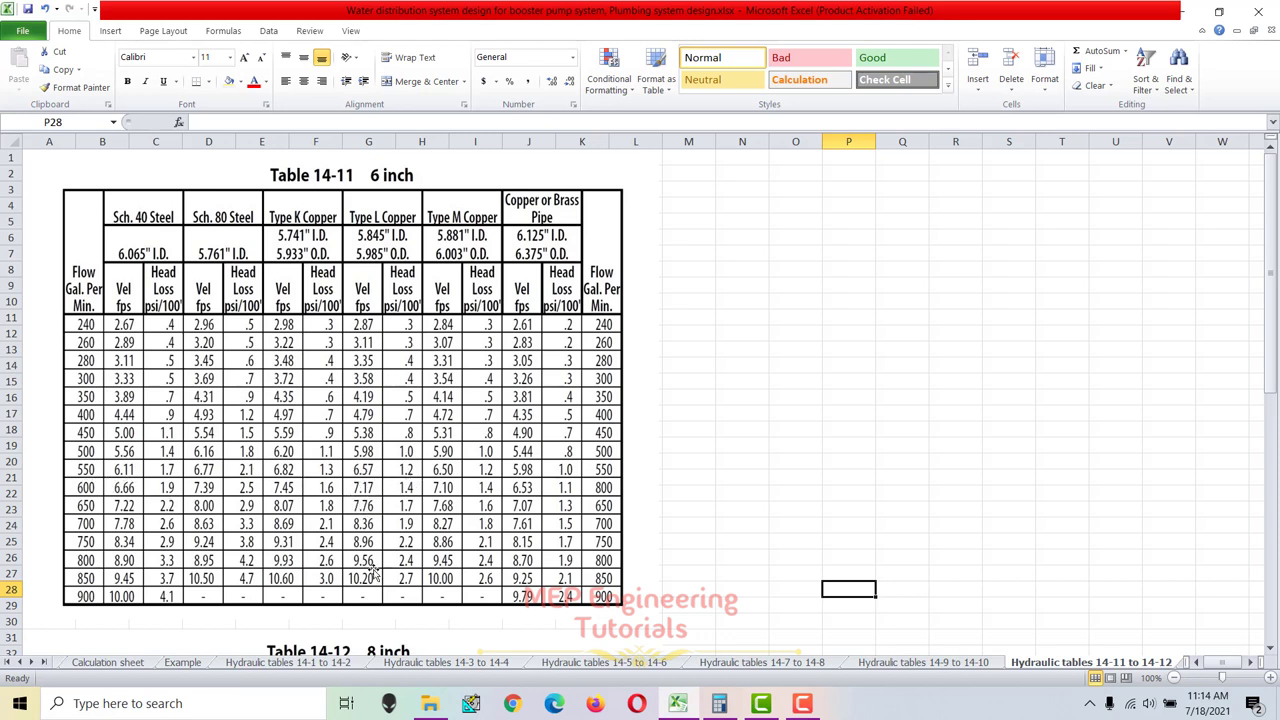
{"action": "left_click", "coordinate": [182, 663]}
{"action": "left_click", "coordinate": [138, 663]}
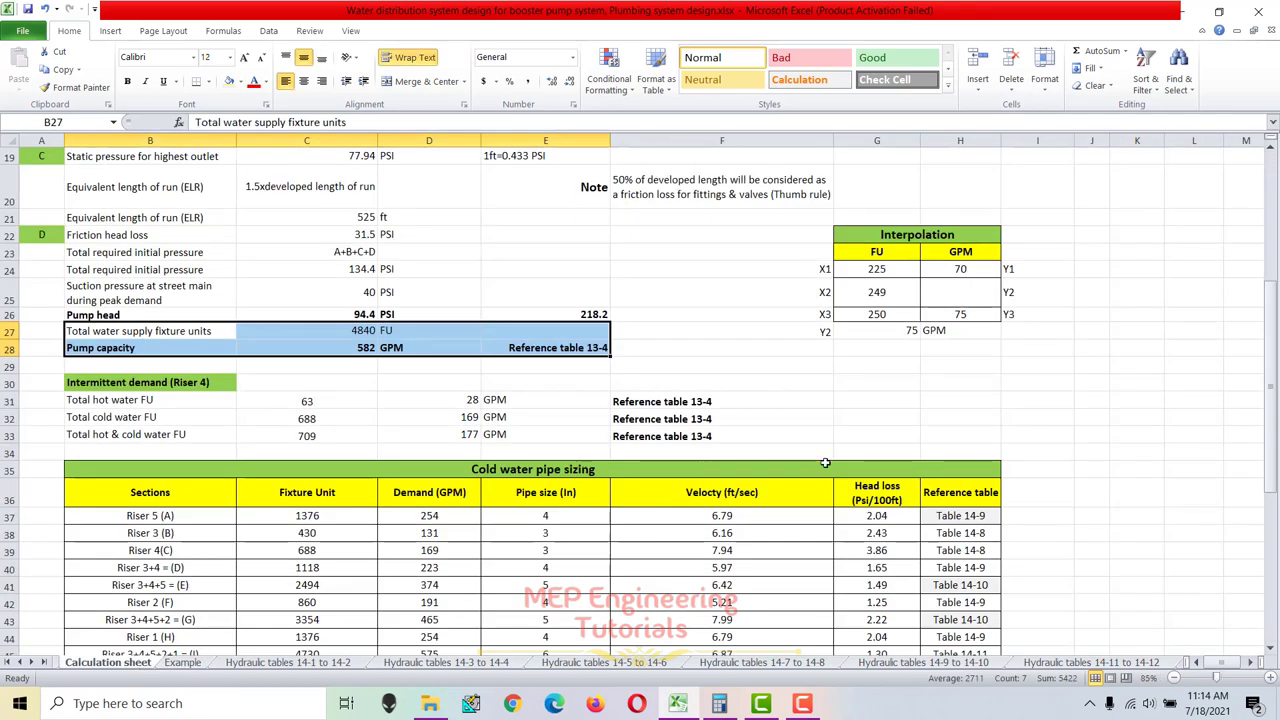
Set Y1 to 6.57, Y3 to 7.17 and X1 to 550 in the FU–GPM interpolation table.
{"action": "left_click", "coordinate": [960, 270]}
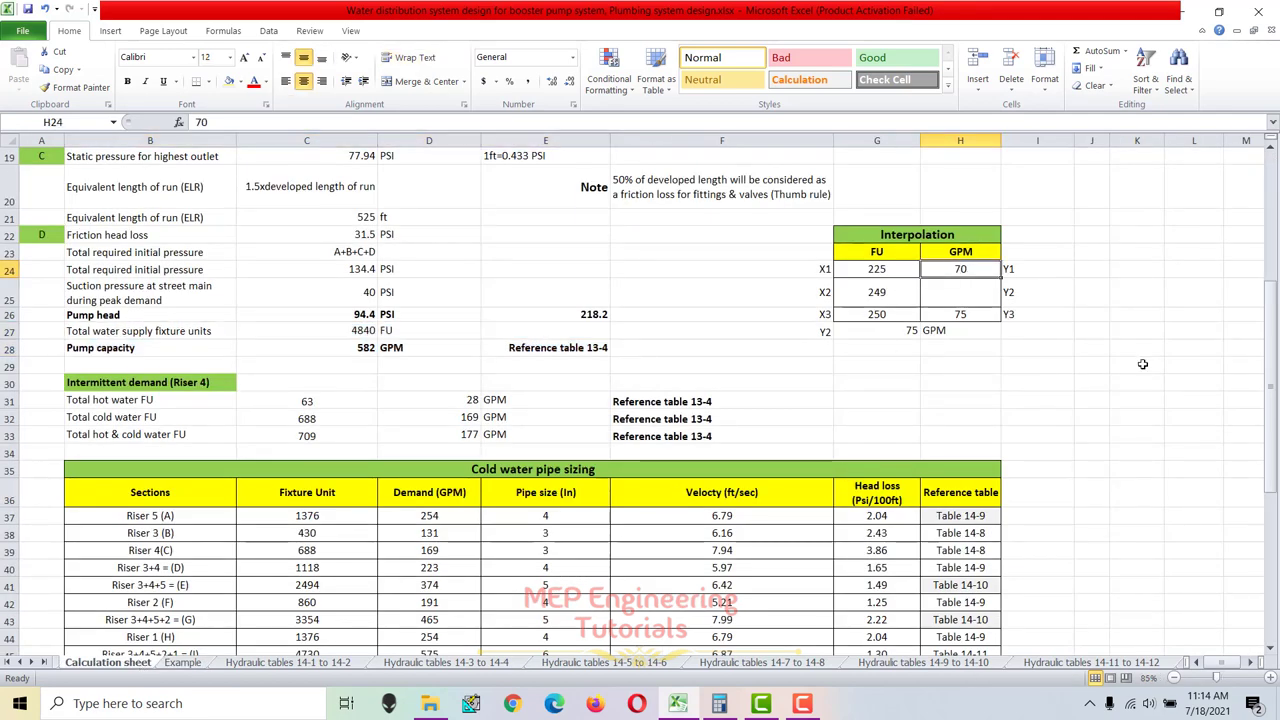
{"action": "type", "text": "6.57"}
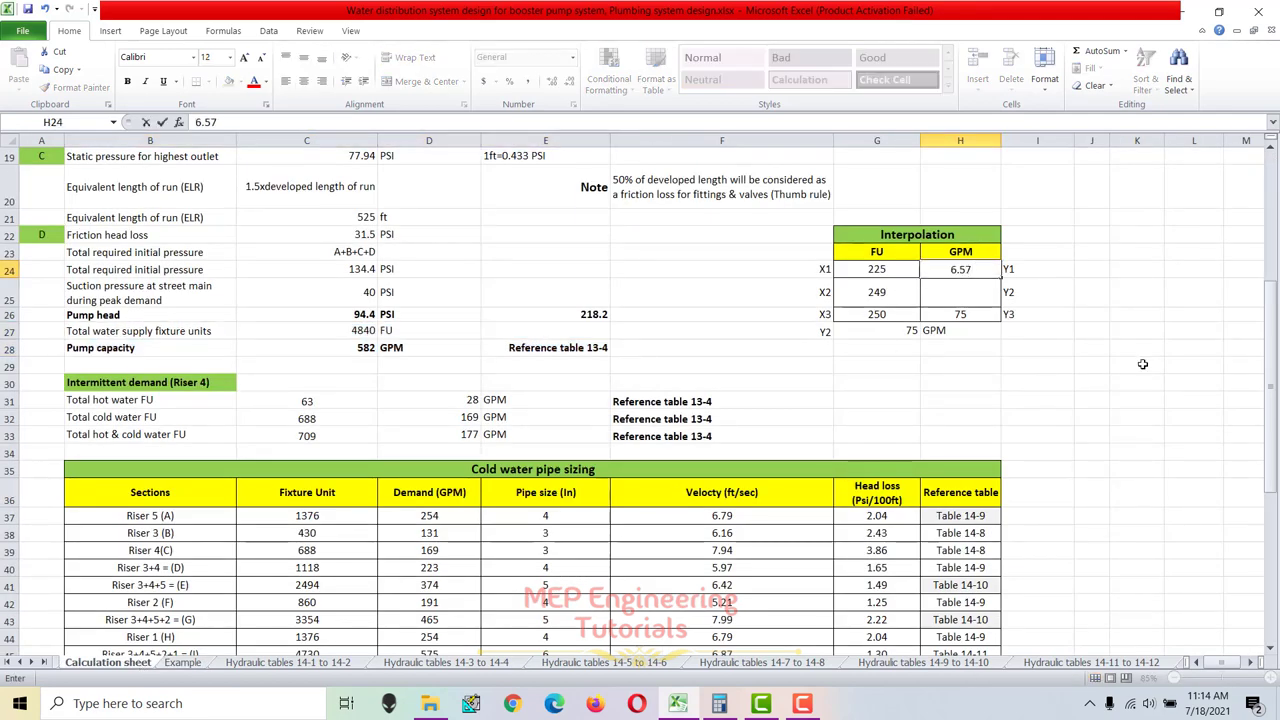
{"action": "key", "text": "Return"}
{"action": "key", "text": "Return"}
{"action": "type", "text": "7.17"}
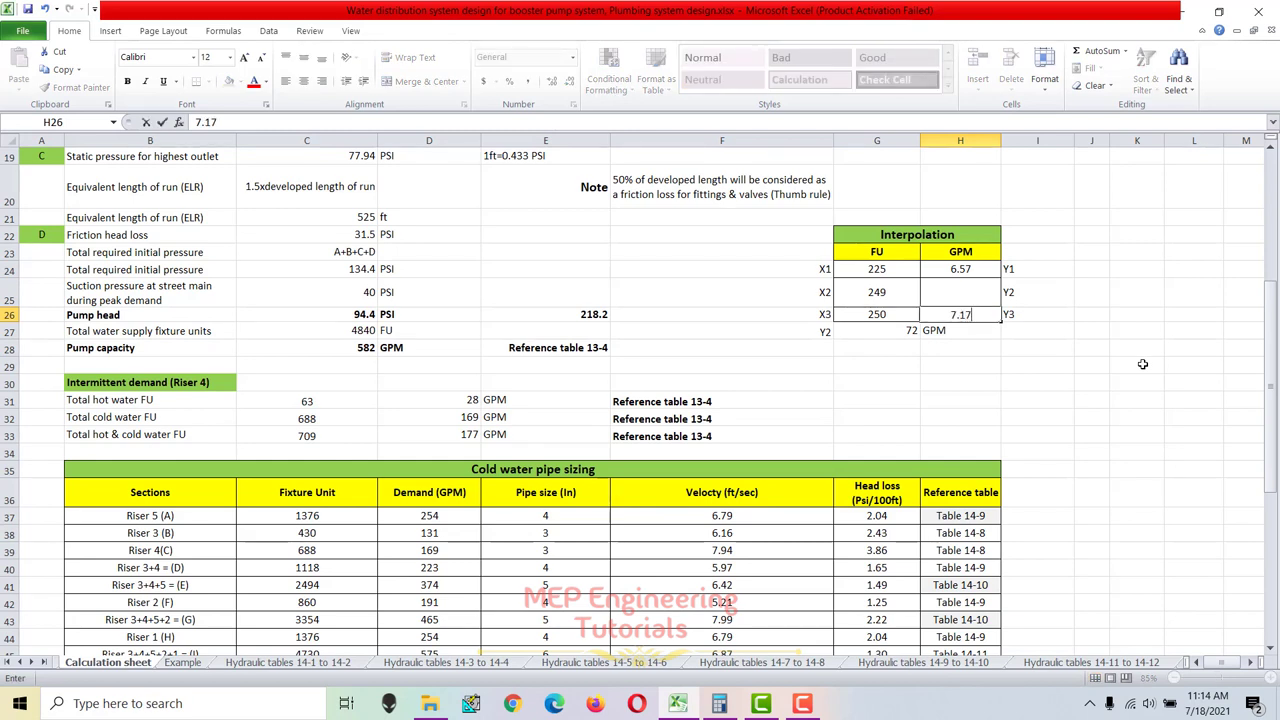
{"action": "key", "text": "Left"}
{"action": "key", "text": "Up"}
{"action": "key", "text": "Up"}
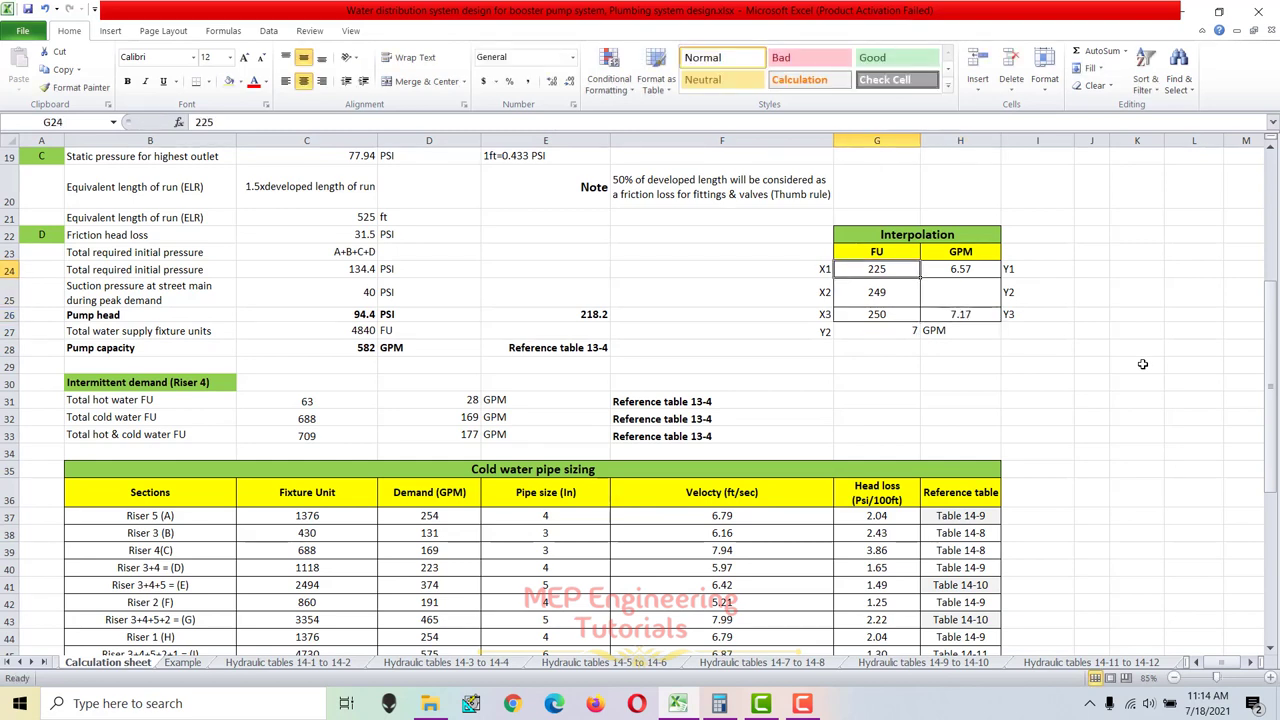
{"action": "type", "text": "550"}
{"action": "key", "text": "Return"}
{"action": "key", "text": "Return"}
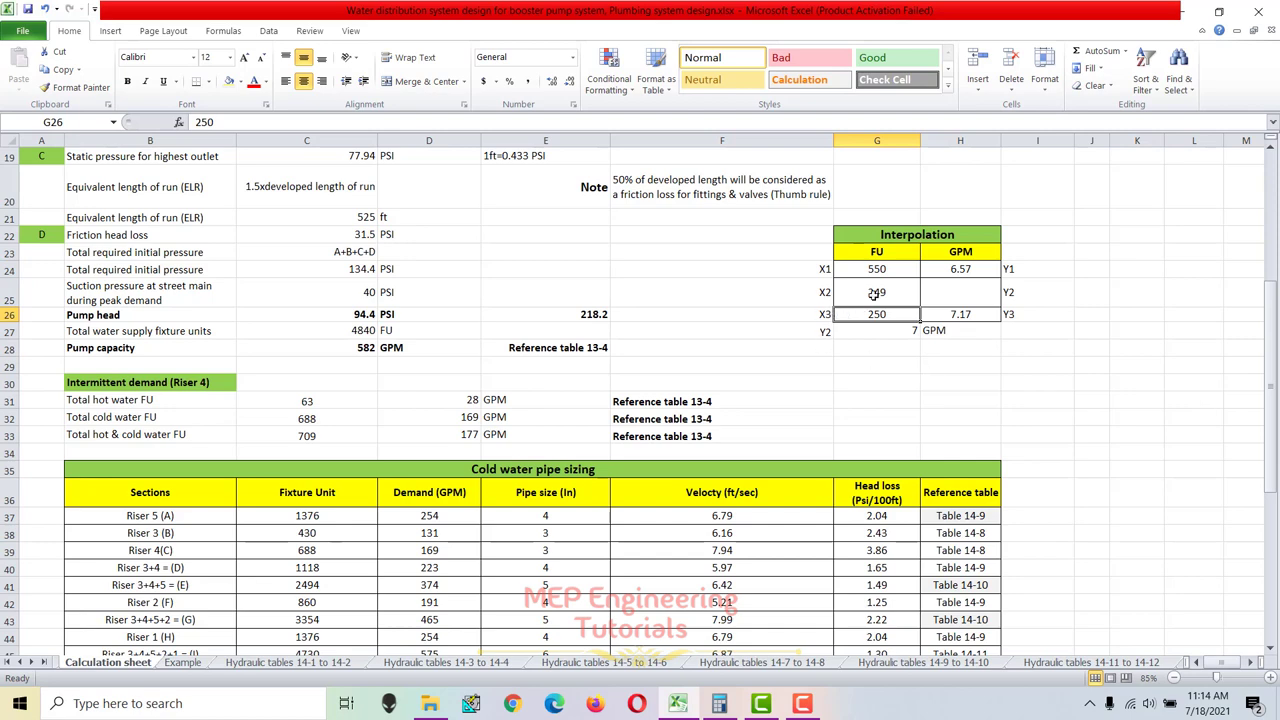
Copy the X1–X3 and Y1–Y3 values of the FU–GPM interpolation table into the GPM–velocity interpolation table.
{"action": "left_click_drag", "start_coordinate": [886, 270], "coordinate": [951, 315]}
{"action": "key", "text": "ctrl+c"}
{"action": "scroll", "coordinate": [965, 344], "scroll_direction": "up", "scroll_amount": 3}
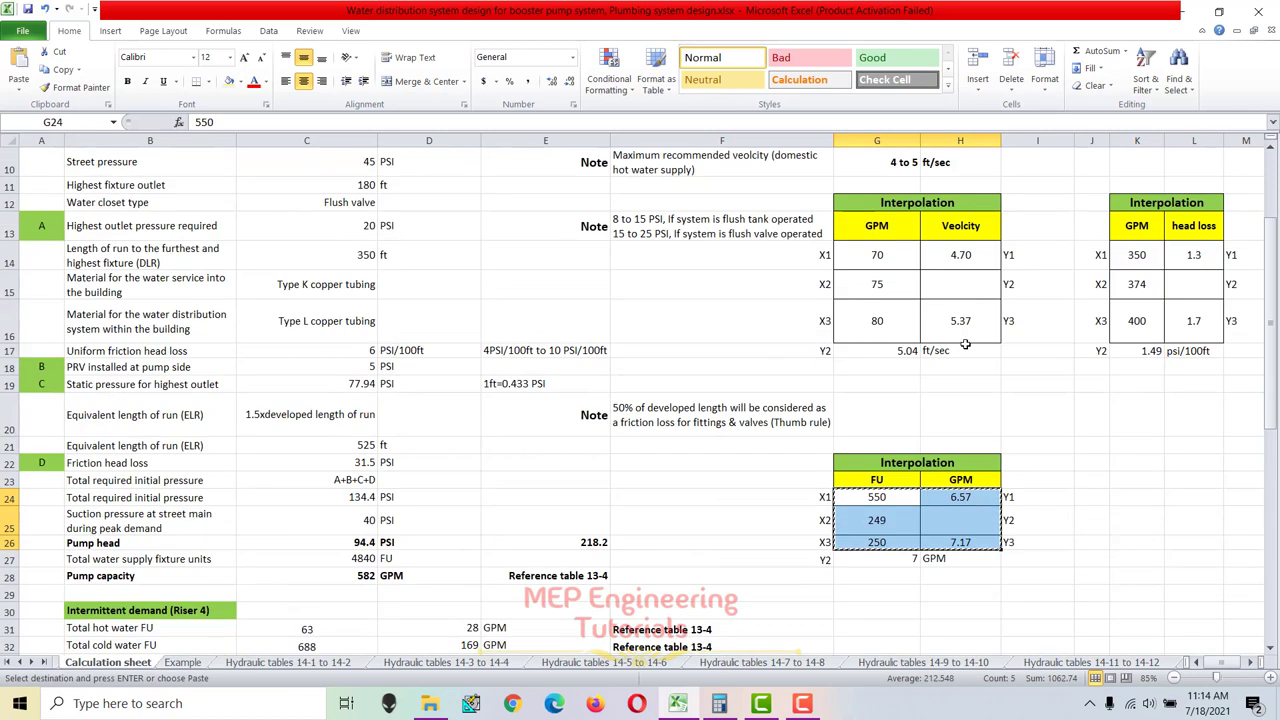
{"action": "left_click", "coordinate": [888, 258]}
{"action": "key", "text": "ctrl+v"}
{"action": "key", "text": "Escape"}
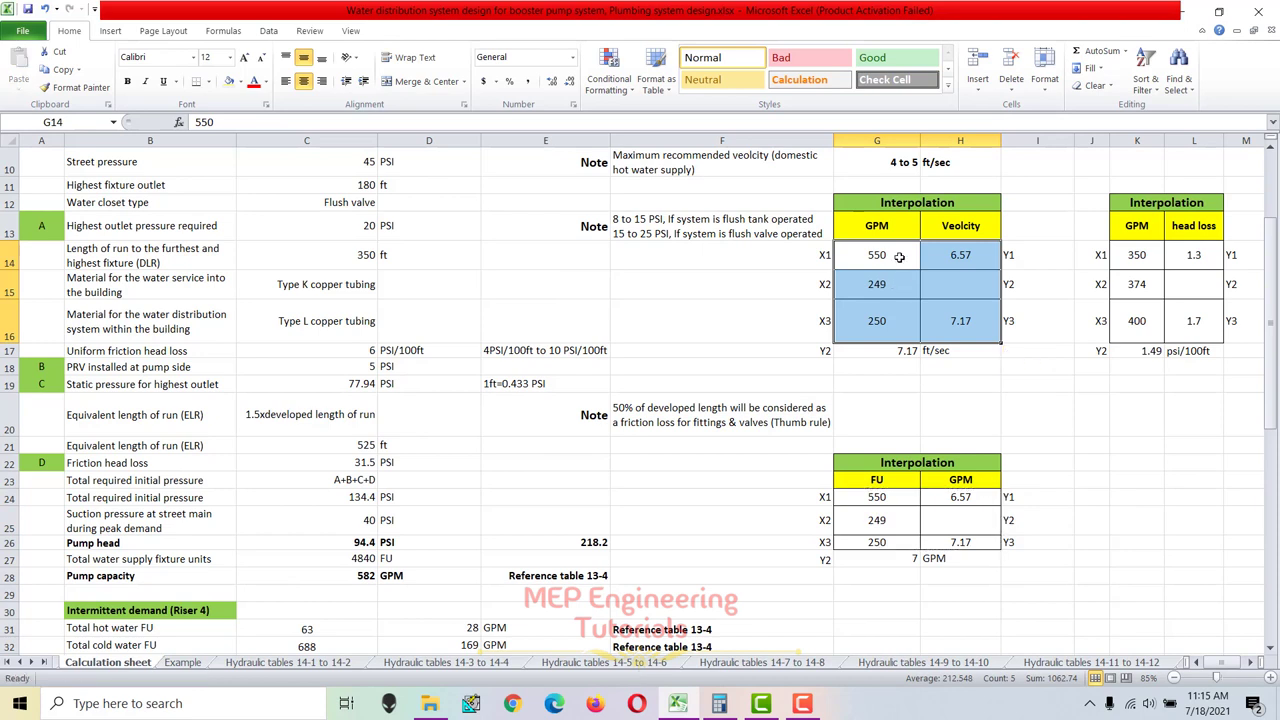
Set X3 to 600 GPM in the velocity interpolation table.
{"action": "left_click", "coordinate": [900, 258]}
{"action": "left_click", "coordinate": [965, 260]}
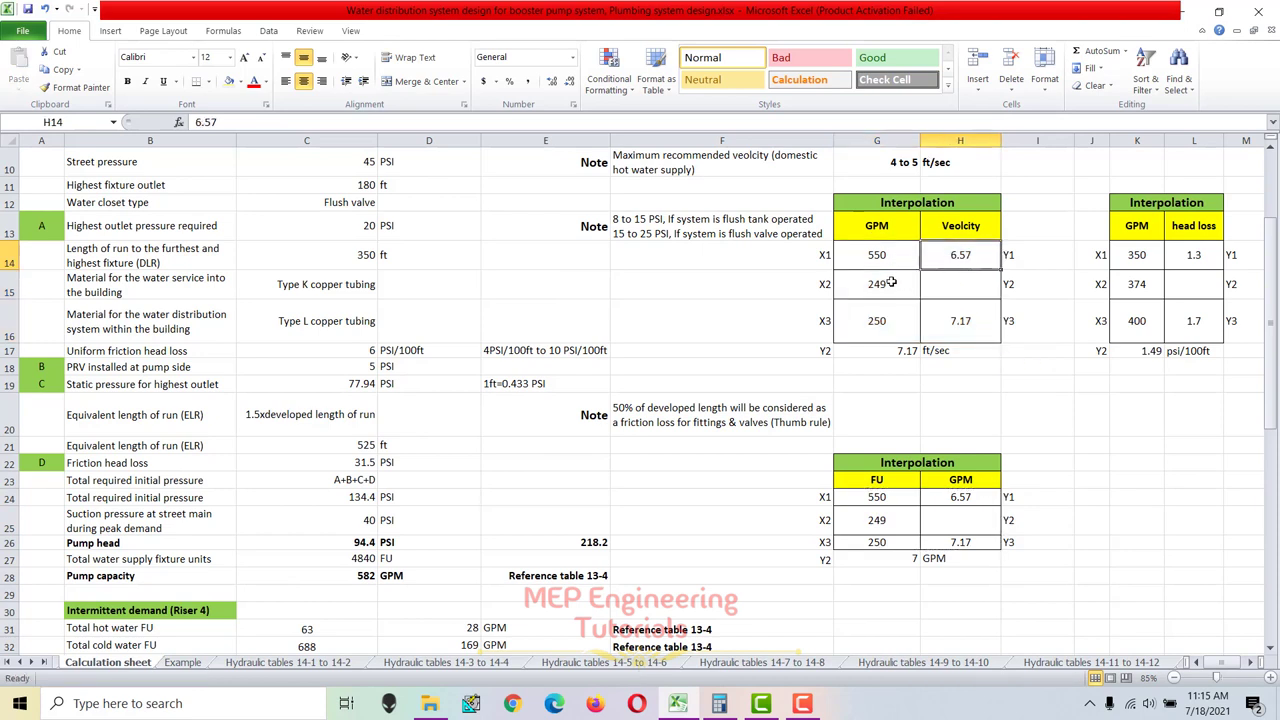
{"action": "left_click", "coordinate": [885, 319]}
{"action": "type", "text": "600"}
{"action": "key", "text": "Tab"}
{"action": "key", "text": "Up"}
{"action": "key", "text": "Left"}
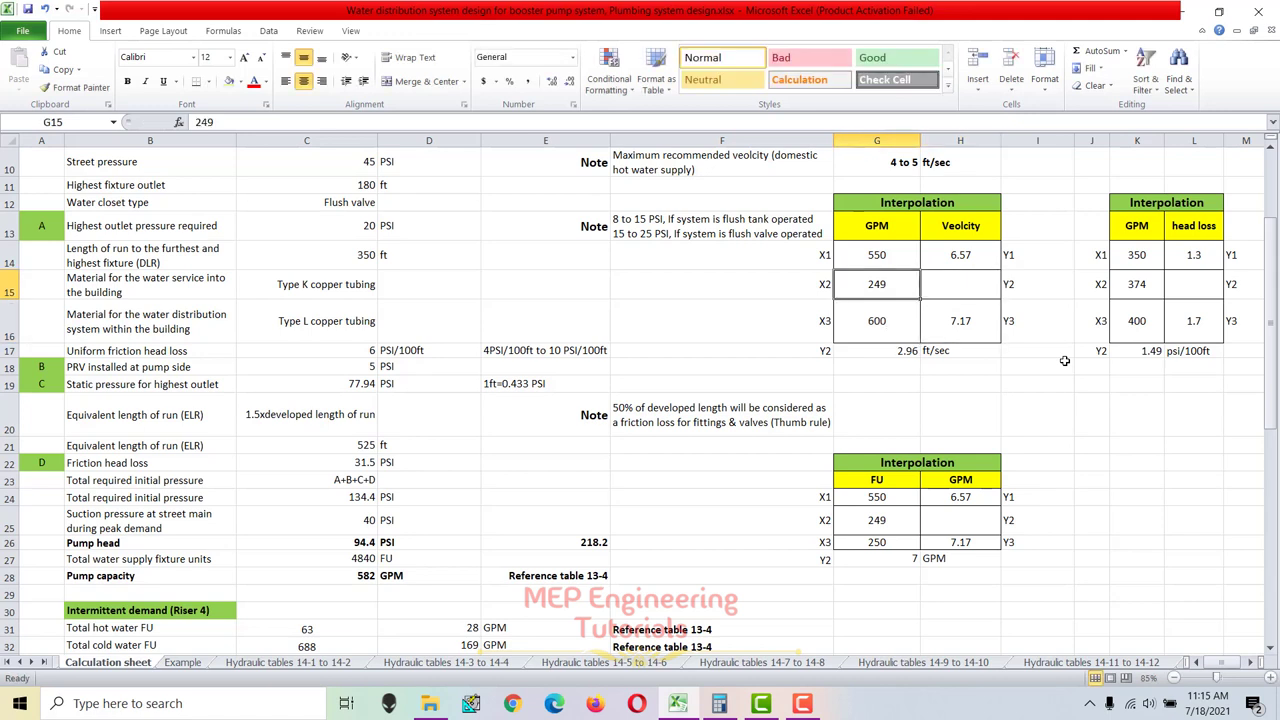
Set X2 in the velocity interpolation table to the pump capacity of 582 GPM and check the interpolated Y2 velocity.
{"action": "left_click_drag", "start_coordinate": [165, 575], "coordinate": [560, 576]}
{"action": "left_click", "coordinate": [875, 295]}
{"action": "type", "text": "582"}
{"action": "key", "text": "Tab"}
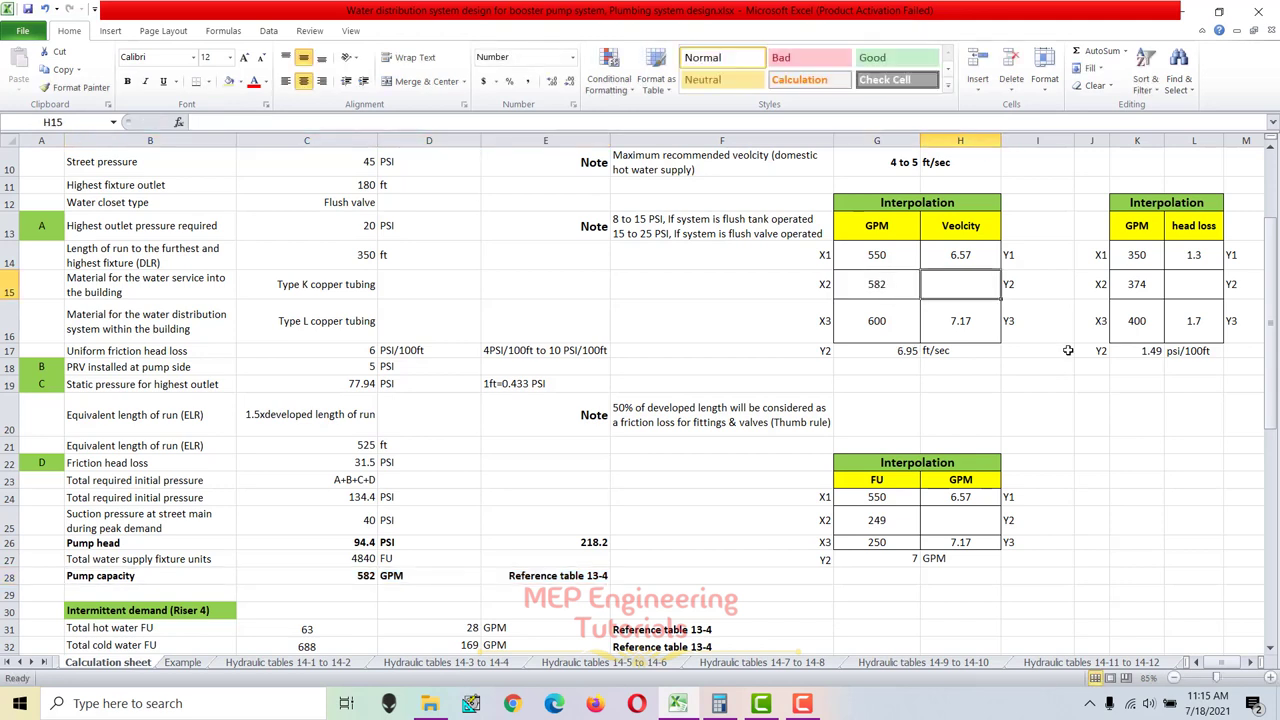
{"action": "left_click_drag", "start_coordinate": [790, 288], "coordinate": [1006, 286]}
{"action": "left_click", "coordinate": [912, 352]}
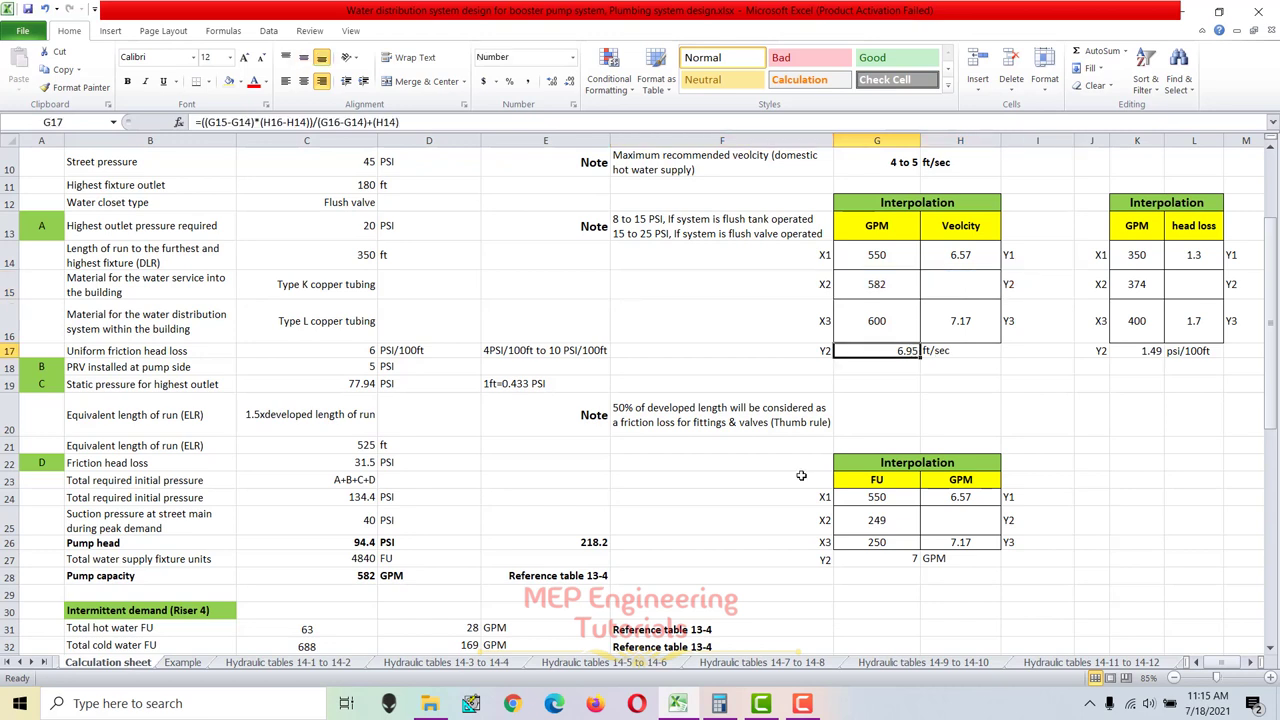
Enter the velocity 6.95 ft/sec in cell E27, in the total water supply fixture units row.
{"action": "left_click", "coordinate": [512, 566]}
{"action": "type", "text": "6.95"}
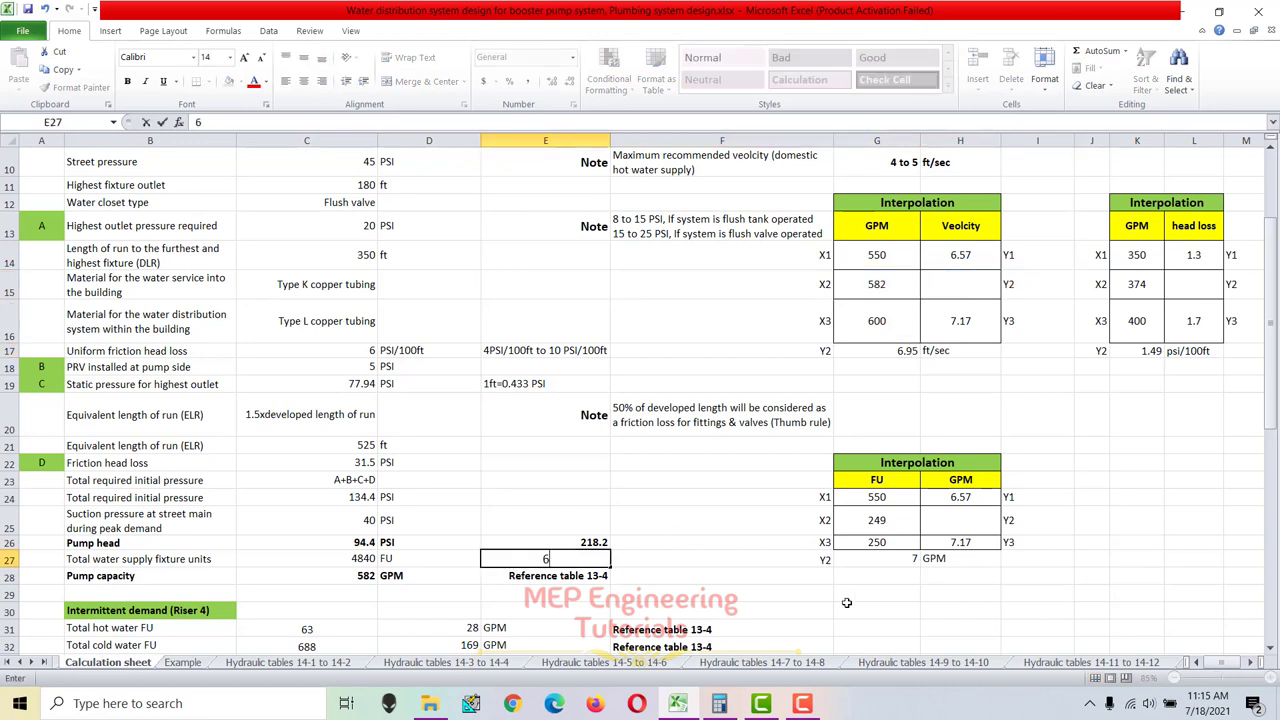
{"action": "key", "text": "Tab"}
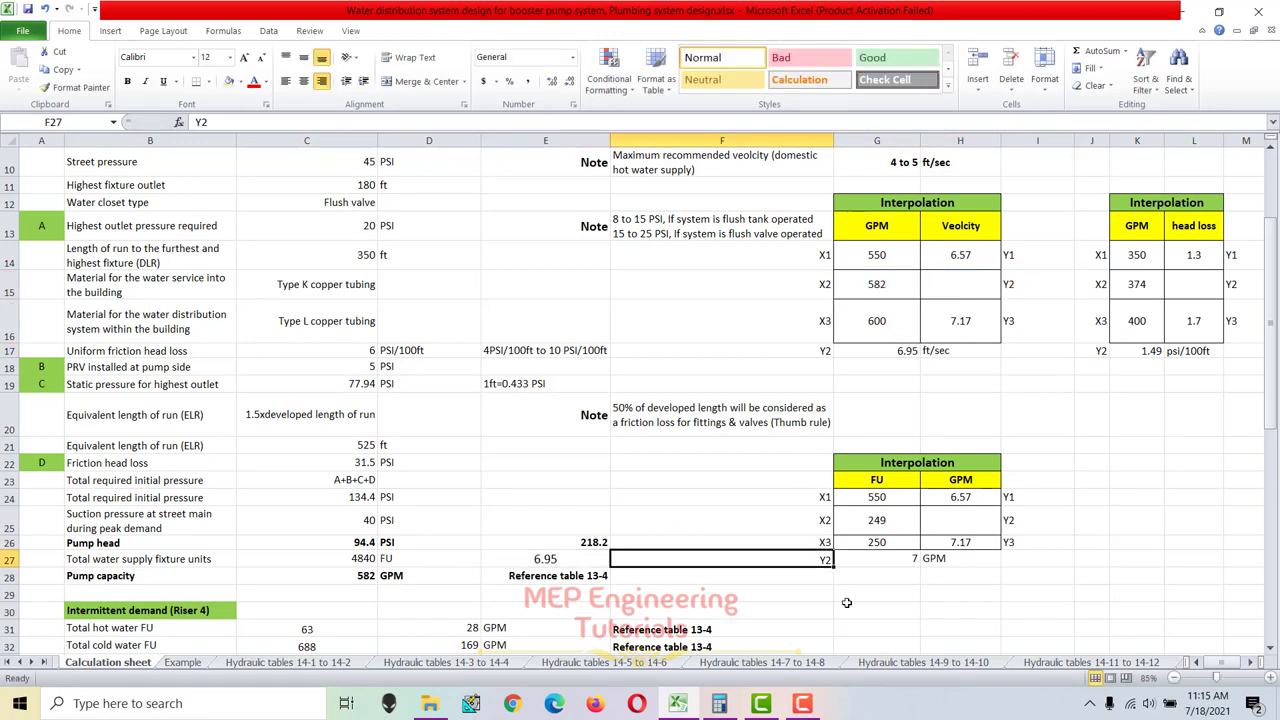
{"action": "key", "text": "Left"}
{"action": "double_click", "coordinate": [589, 560]}
{"action": "type", "text": "ft"}
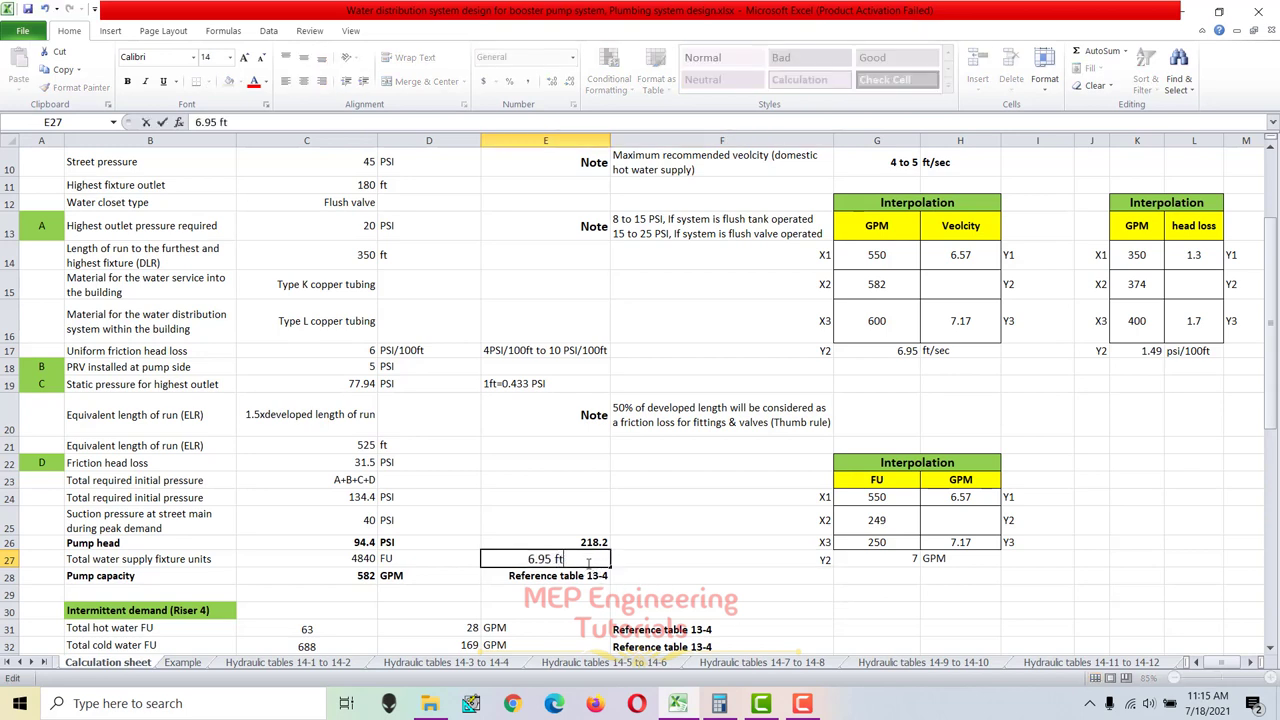
{"action": "type", "text": "/sec"}
{"action": "key", "text": "Return"}
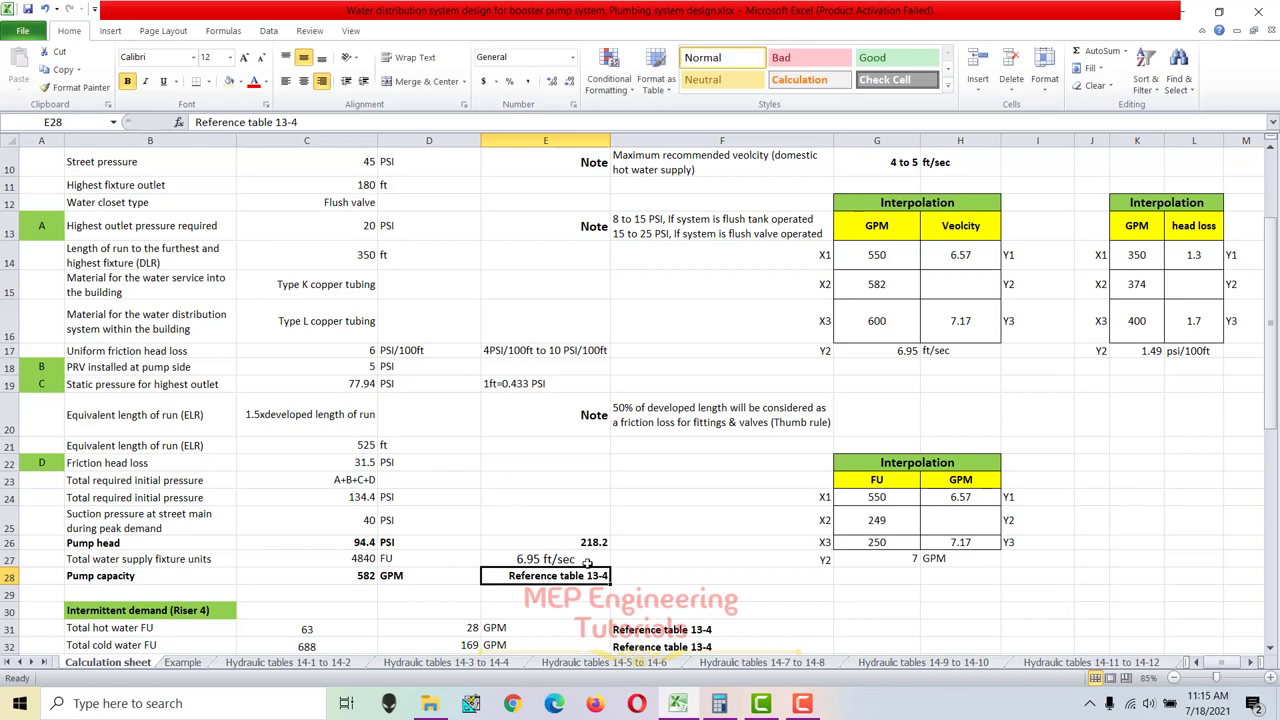
Copy the formatting of the converted pump head value in E26 to the velocity entry in E27.
{"action": "left_click", "coordinate": [579, 547]}
{"action": "left_click", "coordinate": [76, 87]}
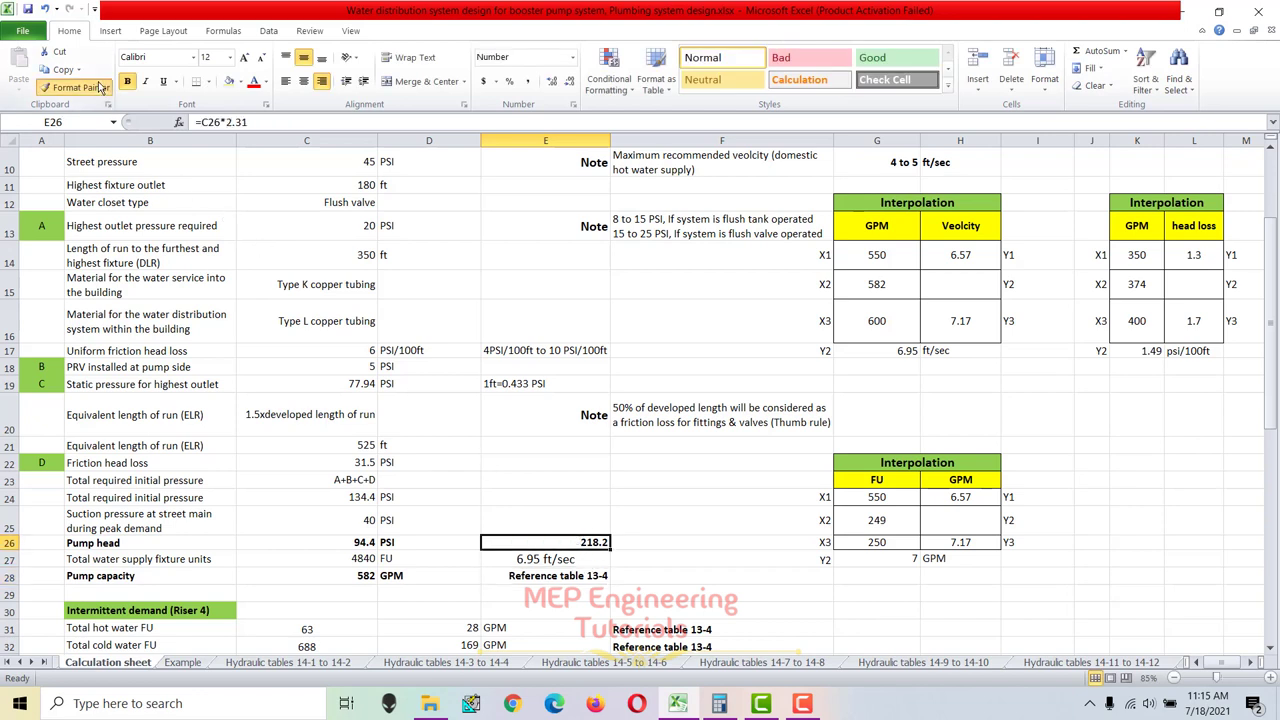
{"action": "left_click", "coordinate": [573, 558]}
{"action": "left_click", "coordinate": [640, 500]}
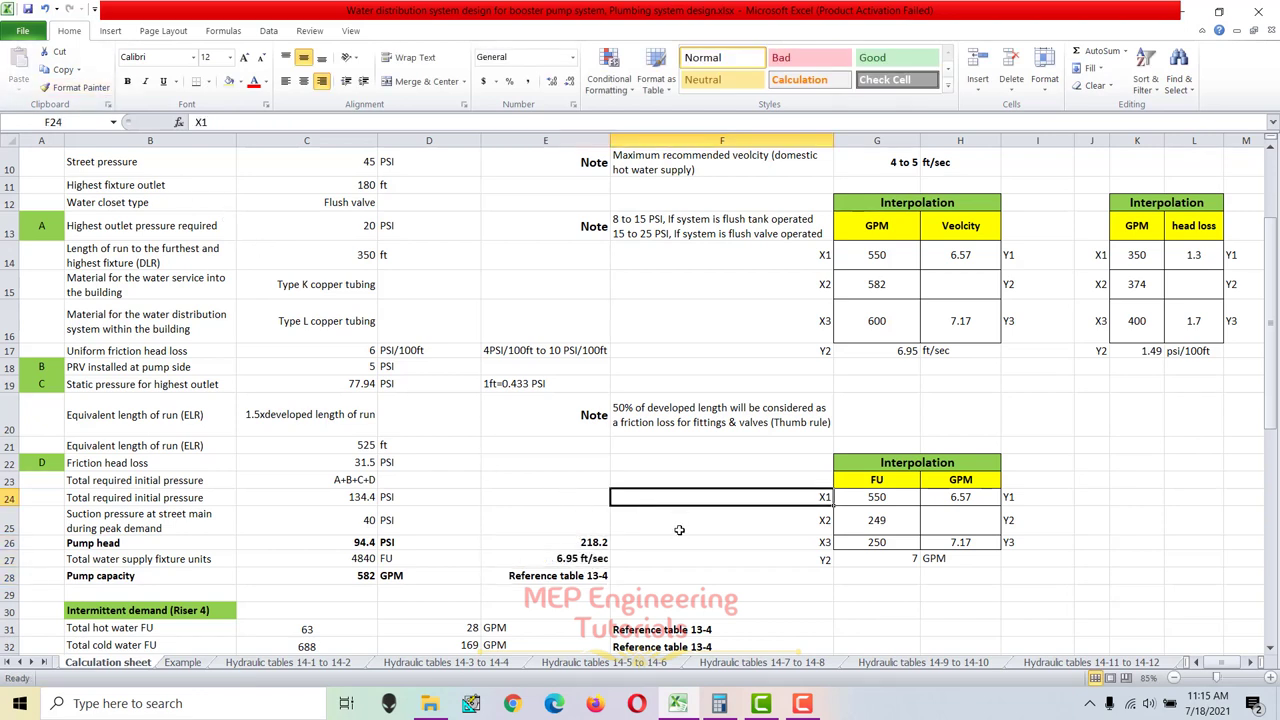
Confirm the pipe size in Table 14-11 and add the prefix 6" >> to the velocity entry in cell E27.
{"action": "left_click_drag", "start_coordinate": [166, 562], "coordinate": [590, 560]}
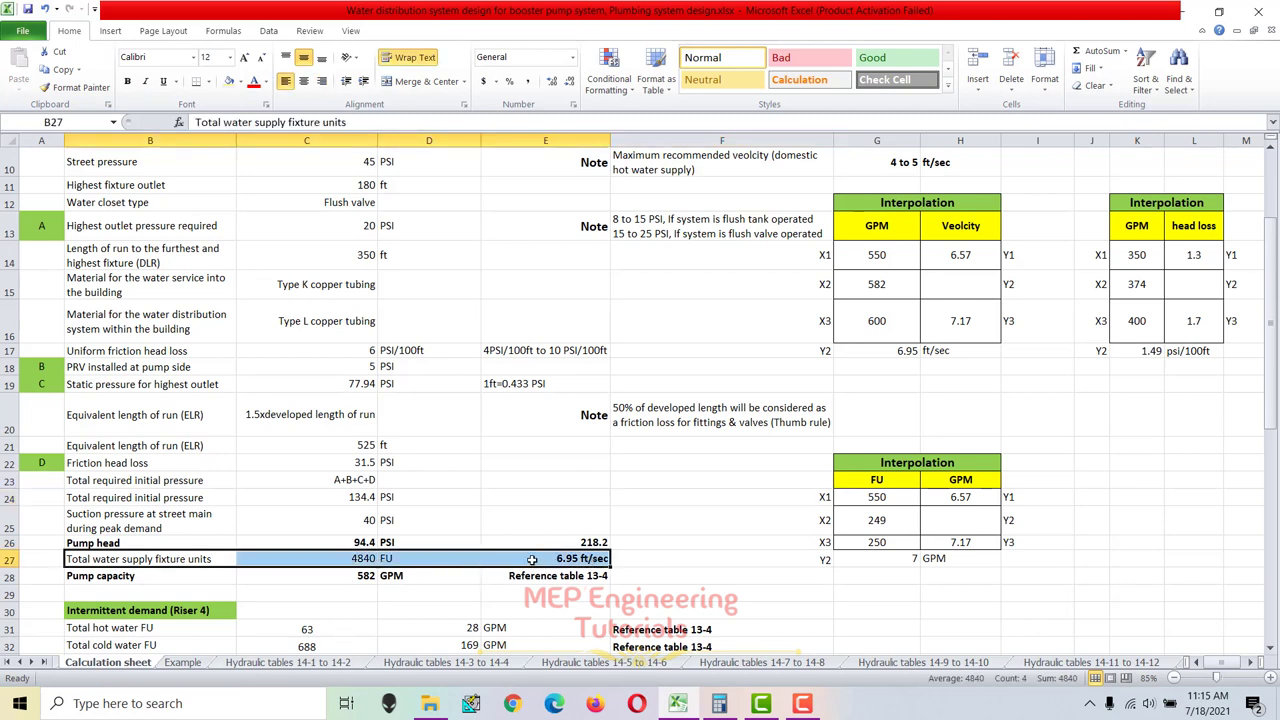
{"action": "double_click", "coordinate": [532, 560]}
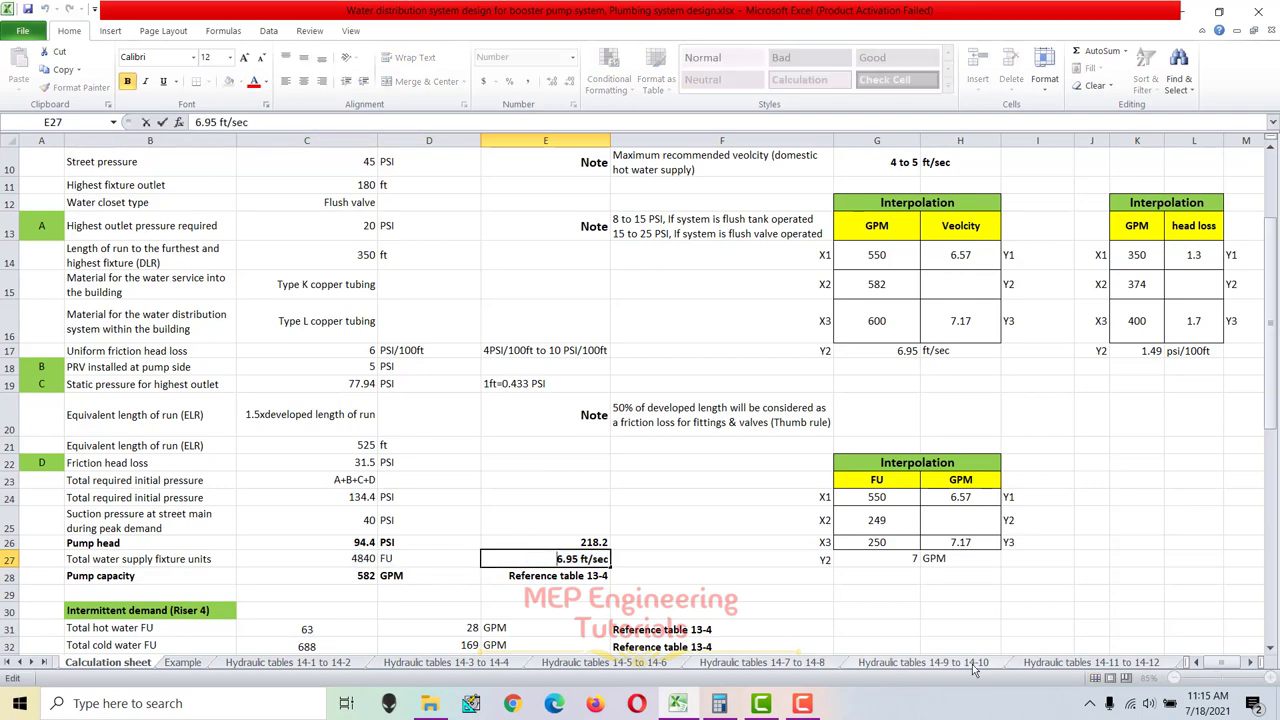
{"action": "left_click", "coordinate": [975, 663]}
{"action": "left_click", "coordinate": [1051, 666]}
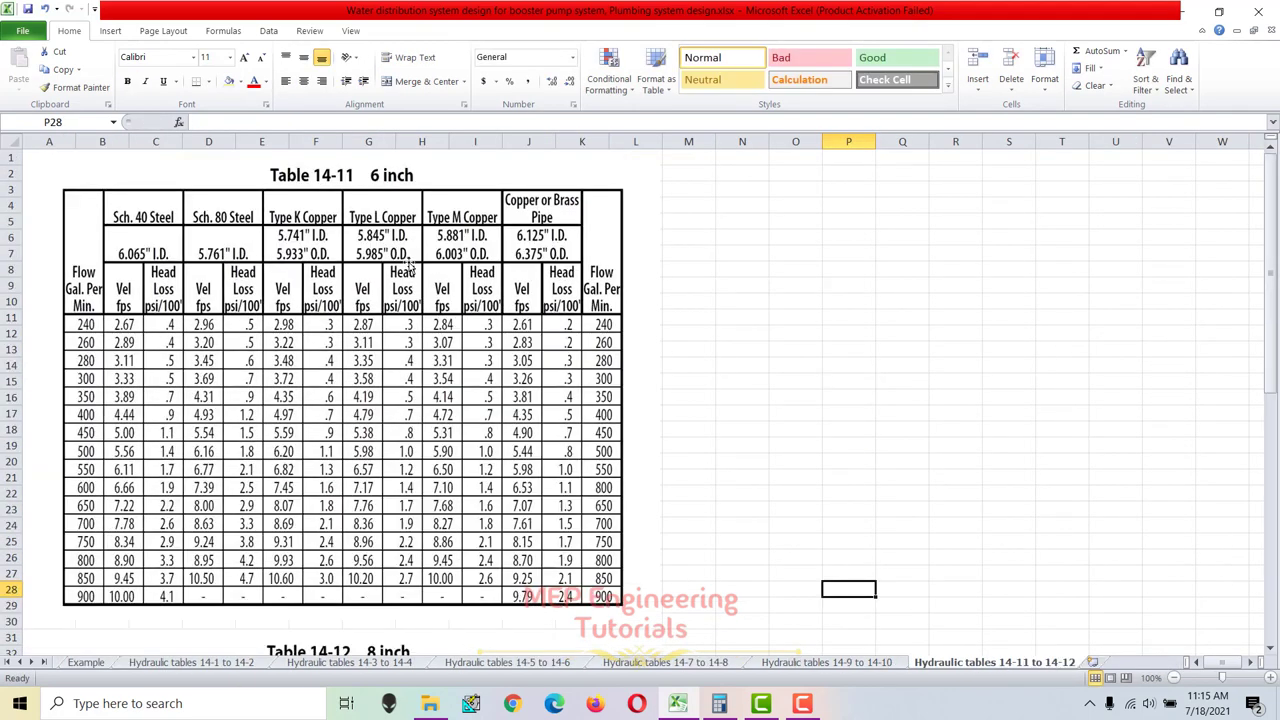
{"action": "left_click", "coordinate": [86, 663]}
{"action": "left_click", "coordinate": [18, 662]}
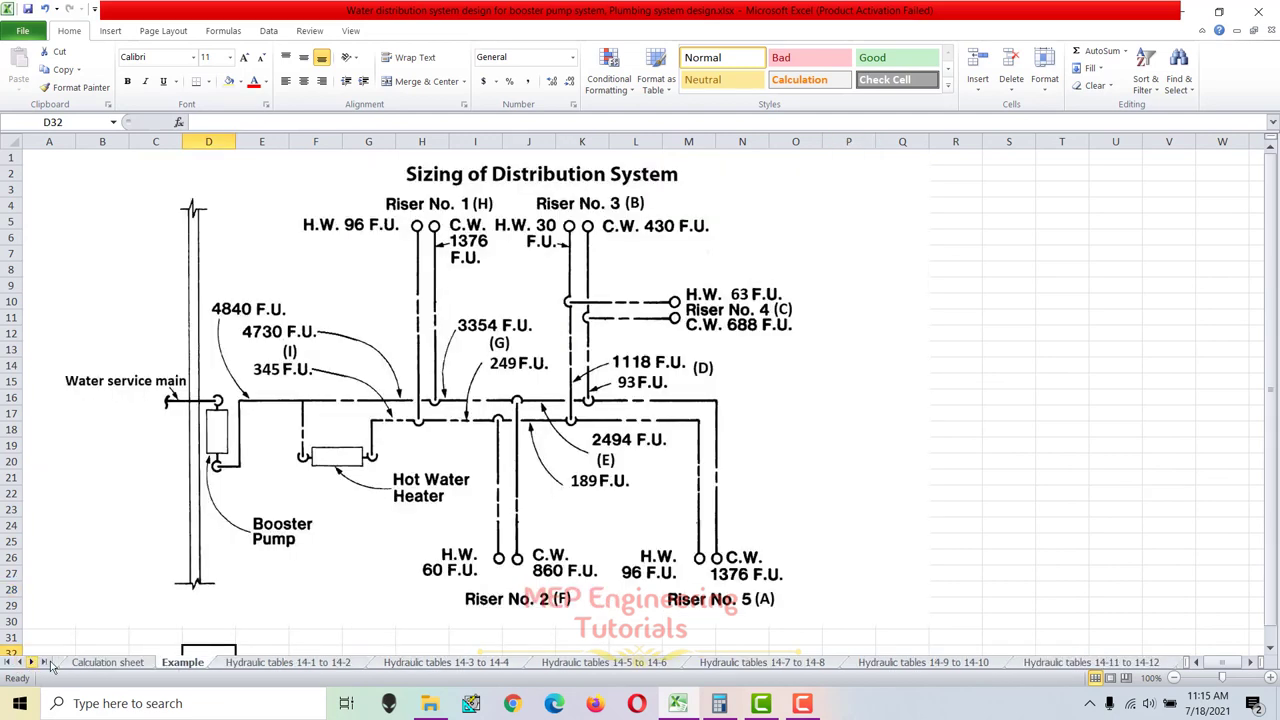
{"action": "left_click", "coordinate": [108, 662]}
{"action": "double_click", "coordinate": [528, 556]}
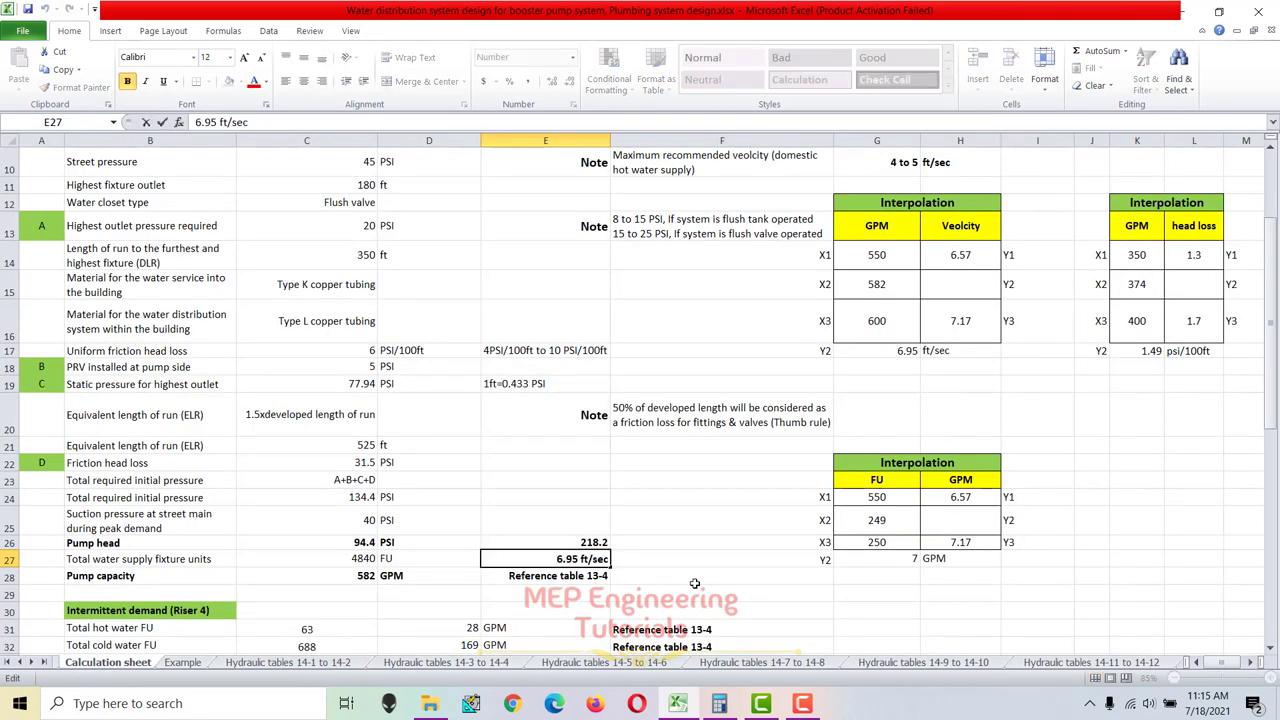
{"action": "type", "text": "6\" >>"}
{"action": "key", "text": "Return"}
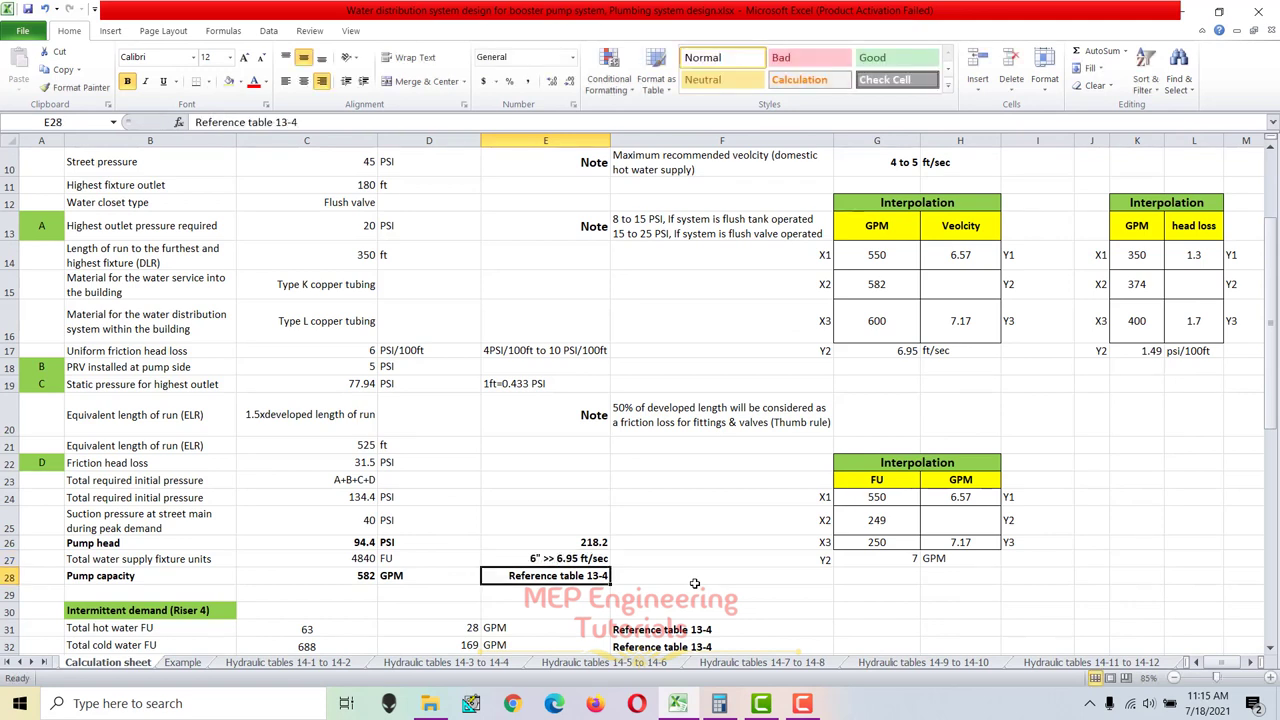
Review the distribution diagram on the Example sheet, and the building information and pipe sizing tables on the Calculation sheet.
{"action": "left_click", "coordinate": [182, 663]}
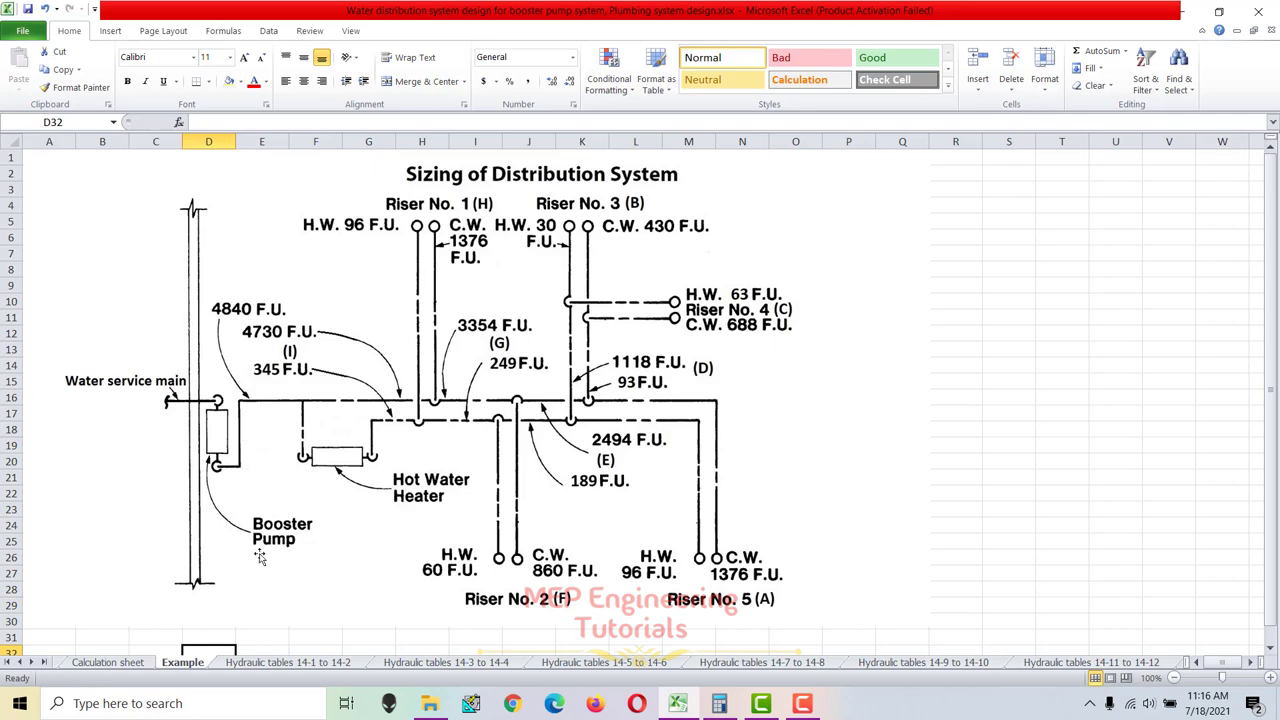
{"action": "left_click", "coordinate": [130, 663]}
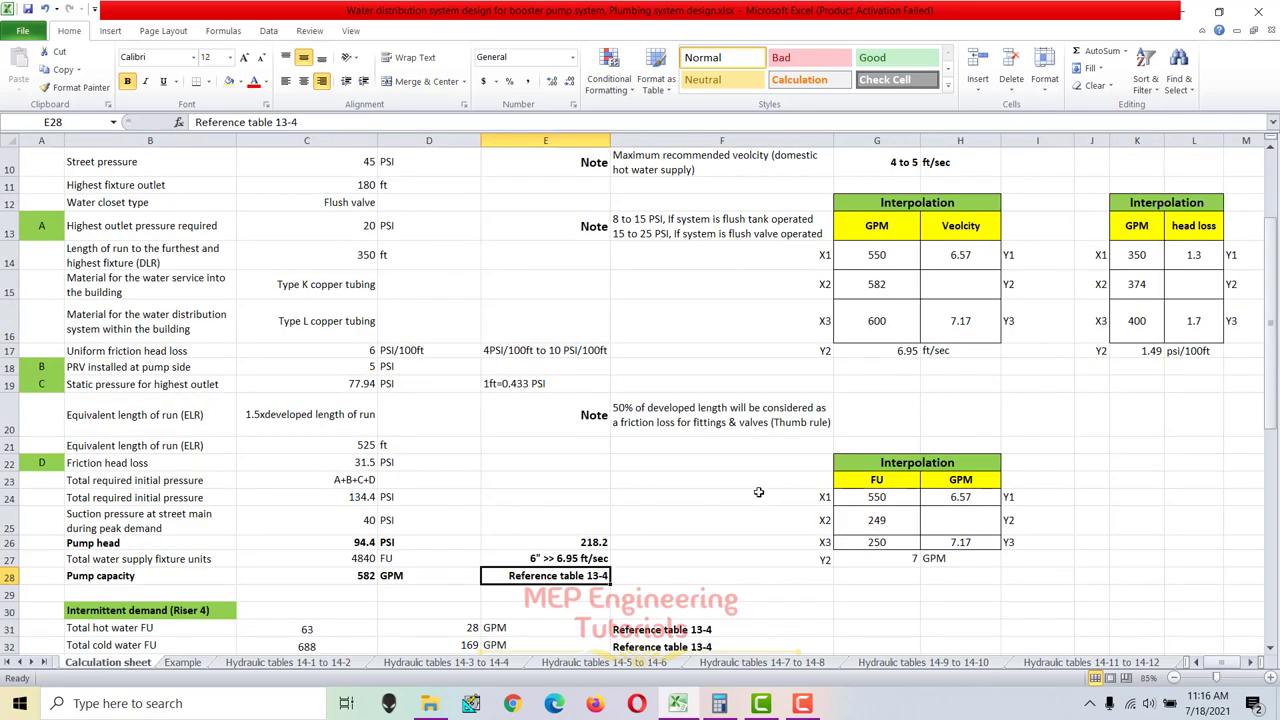
{"action": "left_click", "coordinate": [642, 512]}
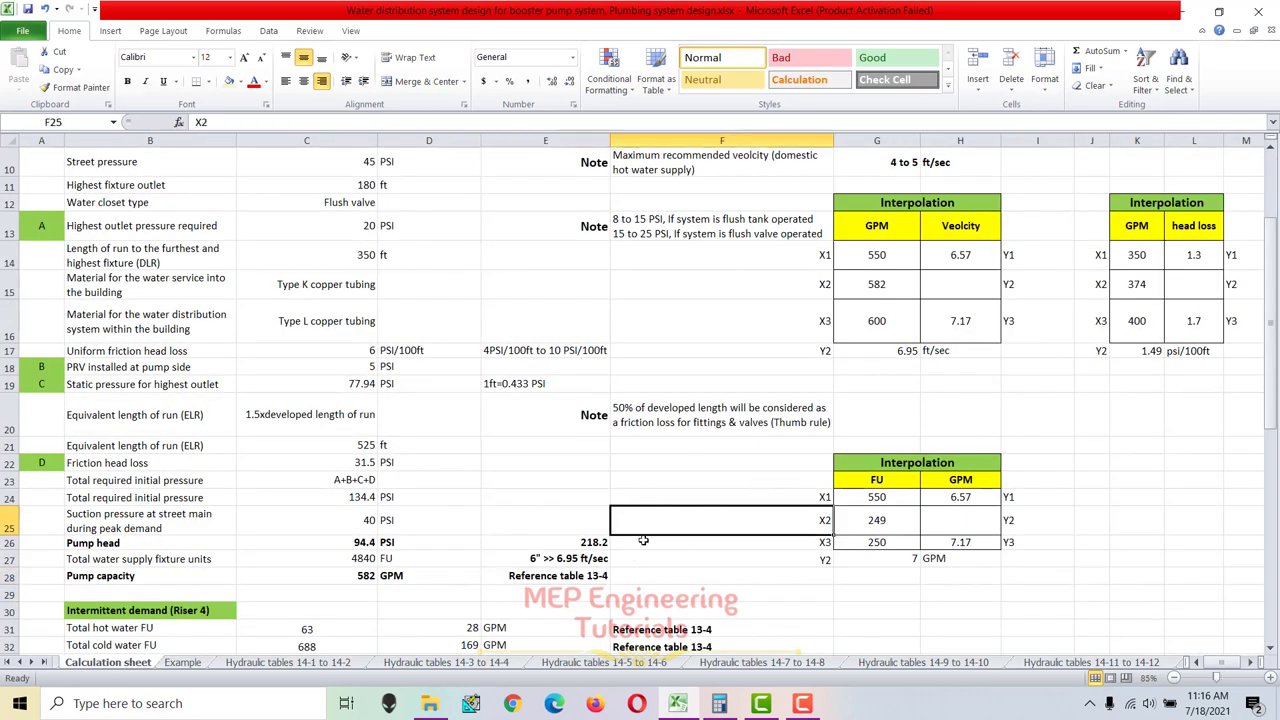
{"action": "scroll", "coordinate": [643, 540], "scroll_direction": "up", "scroll_amount": 3}
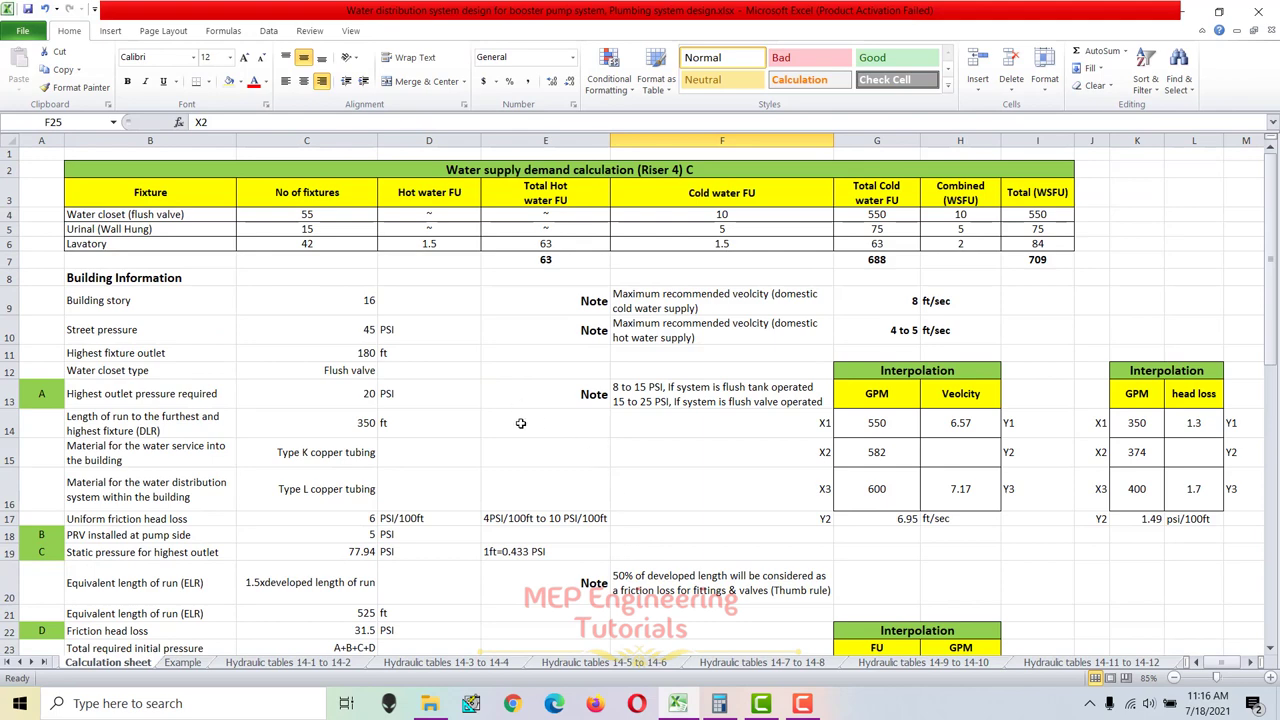
{"action": "scroll", "coordinate": [521, 423], "scroll_direction": "down", "scroll_amount": 11}
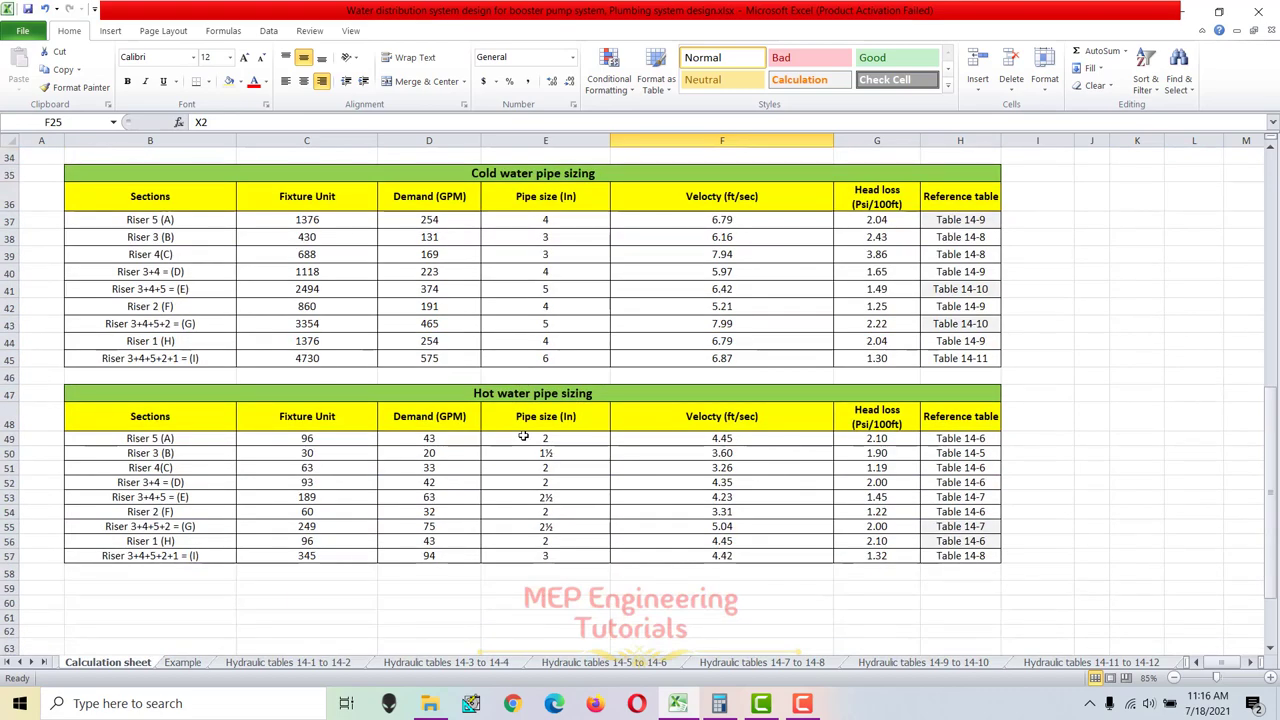
{"action": "scroll", "coordinate": [523, 436], "scroll_direction": "up", "scroll_amount": 10}
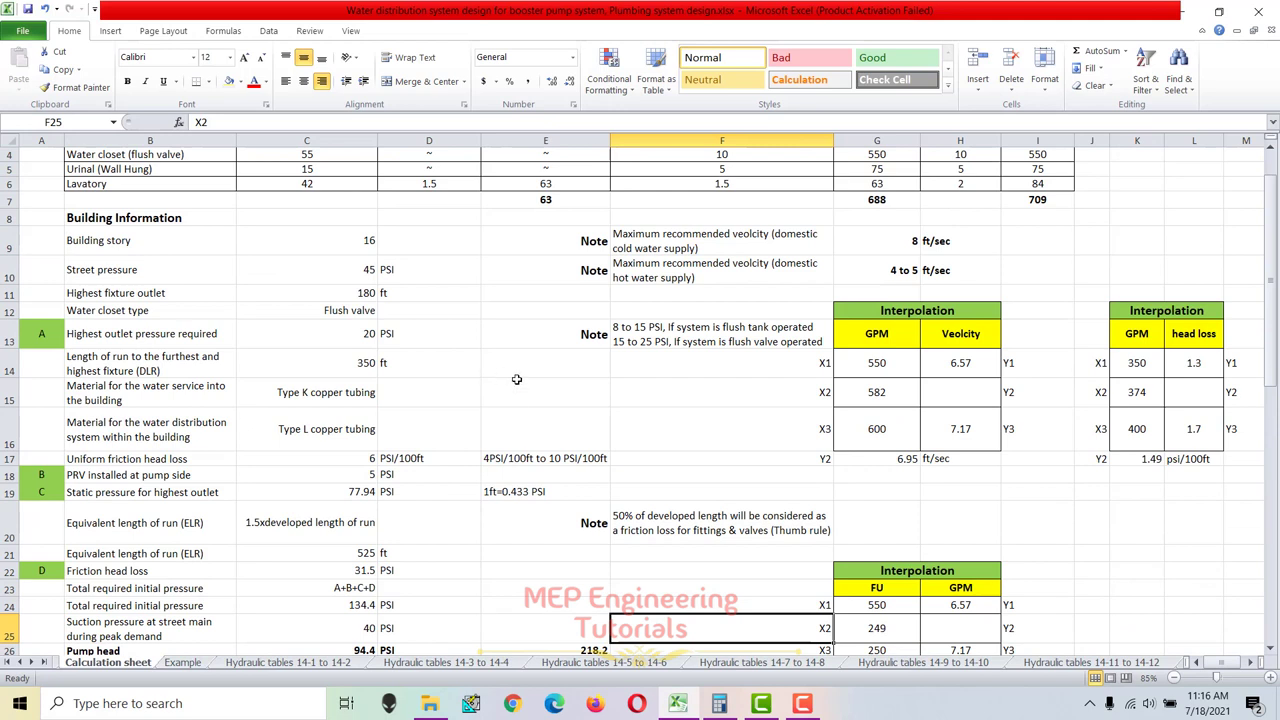
{"action": "scroll", "coordinate": [444, 326], "scroll_direction": "up", "scroll_amount": 1}
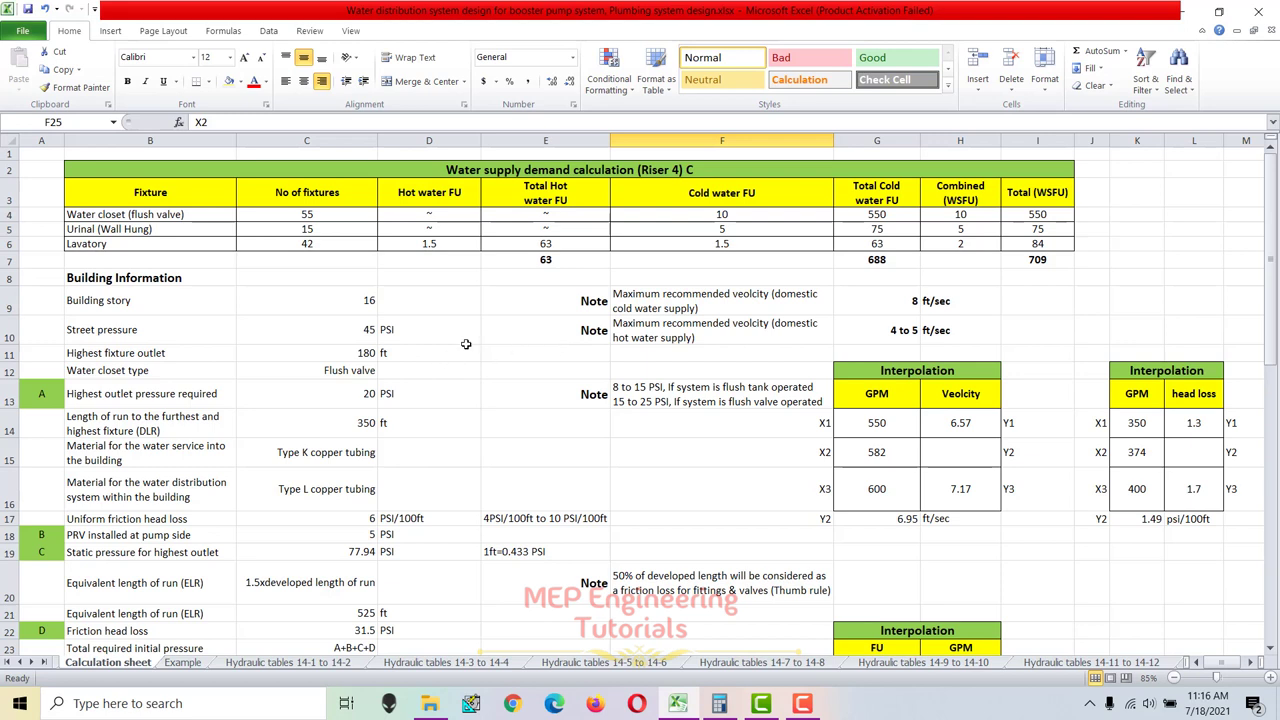
{"action": "left_click", "coordinate": [371, 326]}
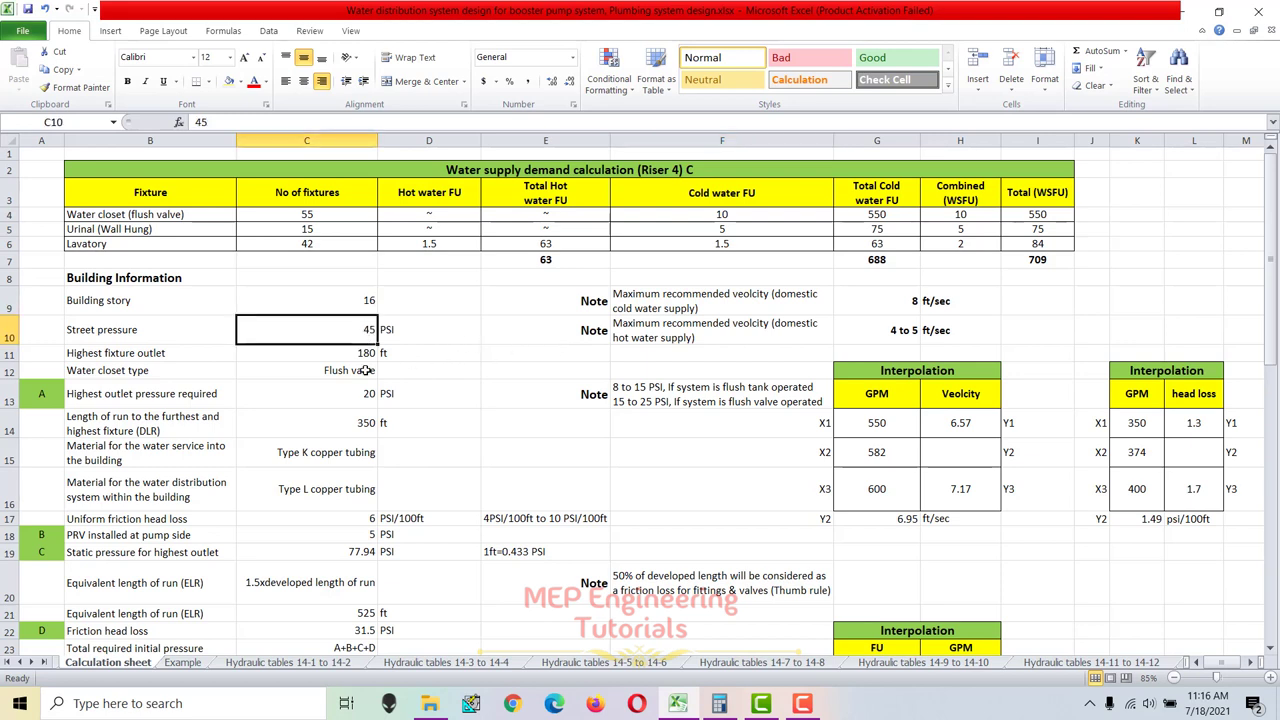
{"action": "scroll", "coordinate": [398, 346], "scroll_direction": "down", "scroll_amount": 1}
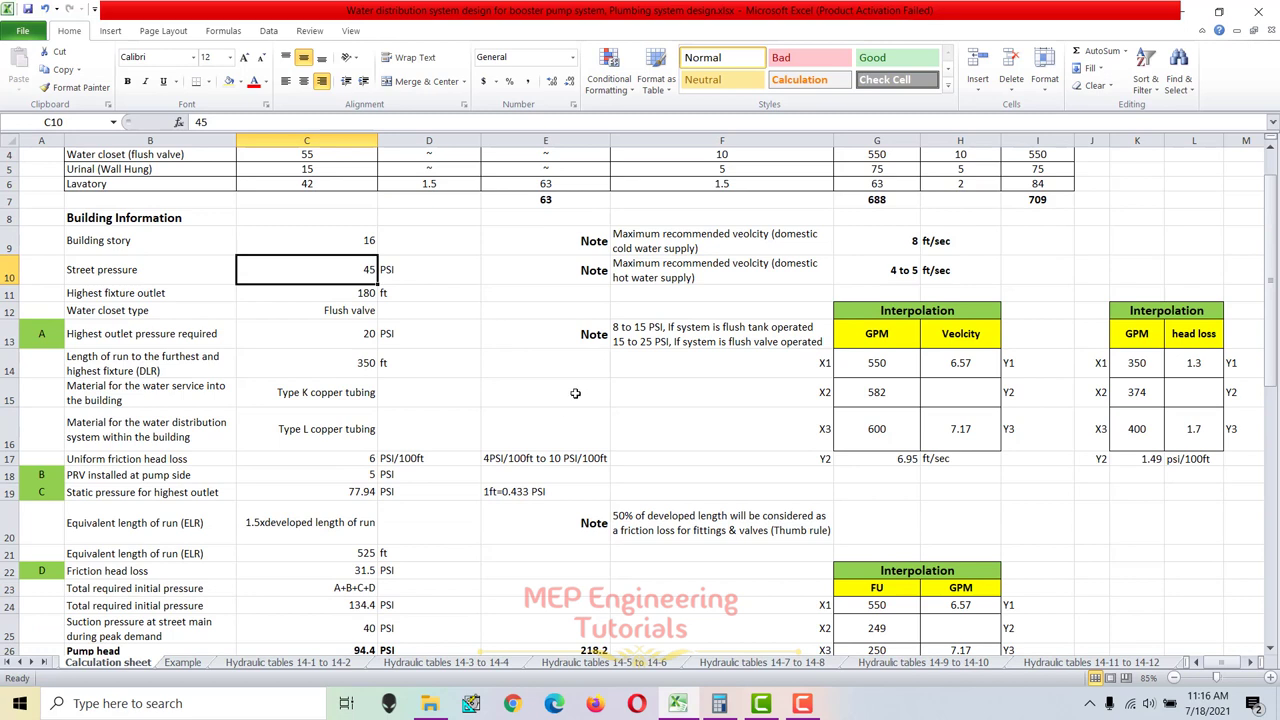
{"action": "left_click", "coordinate": [415, 363]}
{"action": "scroll", "coordinate": [393, 424], "scroll_direction": "up", "scroll_amount": 1}
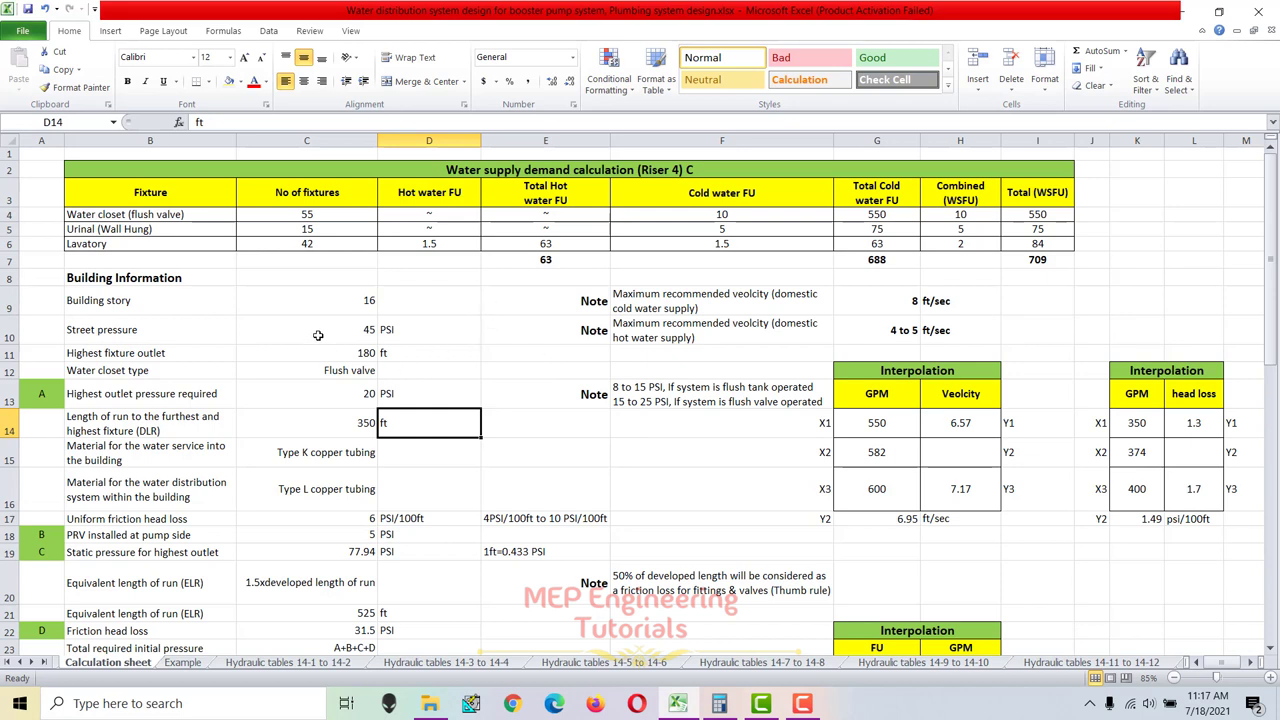
{"action": "left_click", "coordinate": [222, 330]}
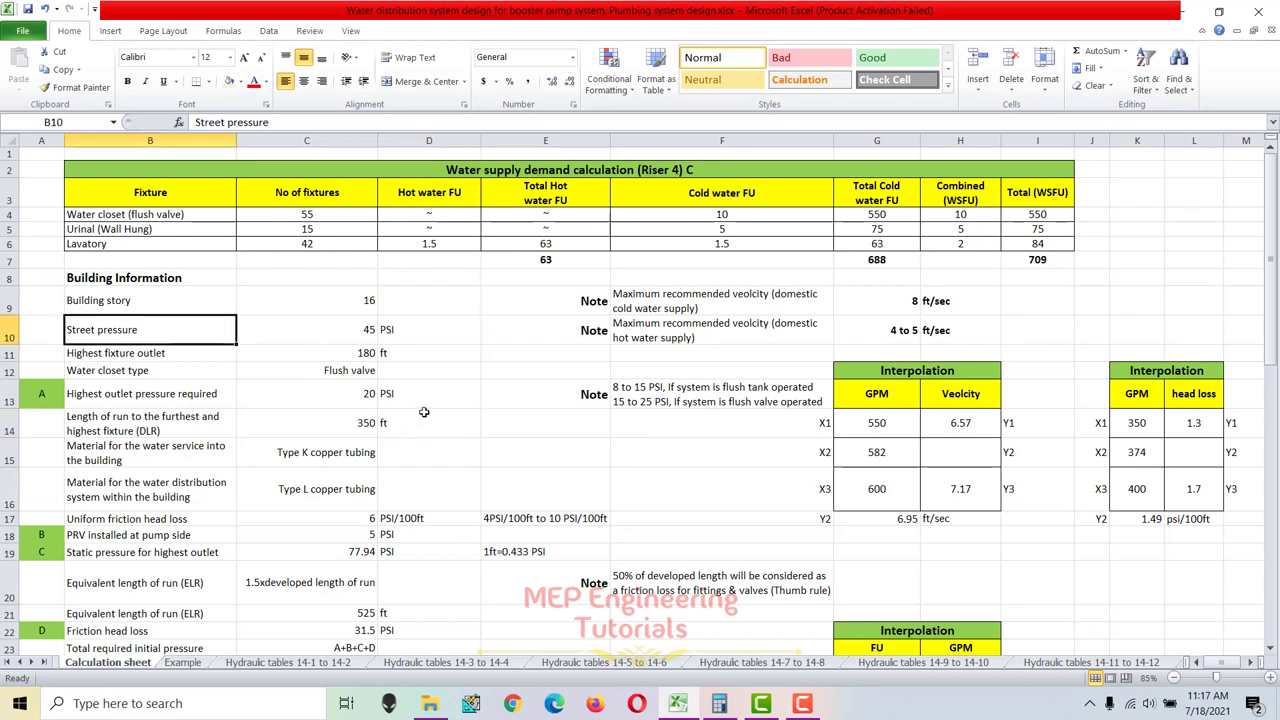